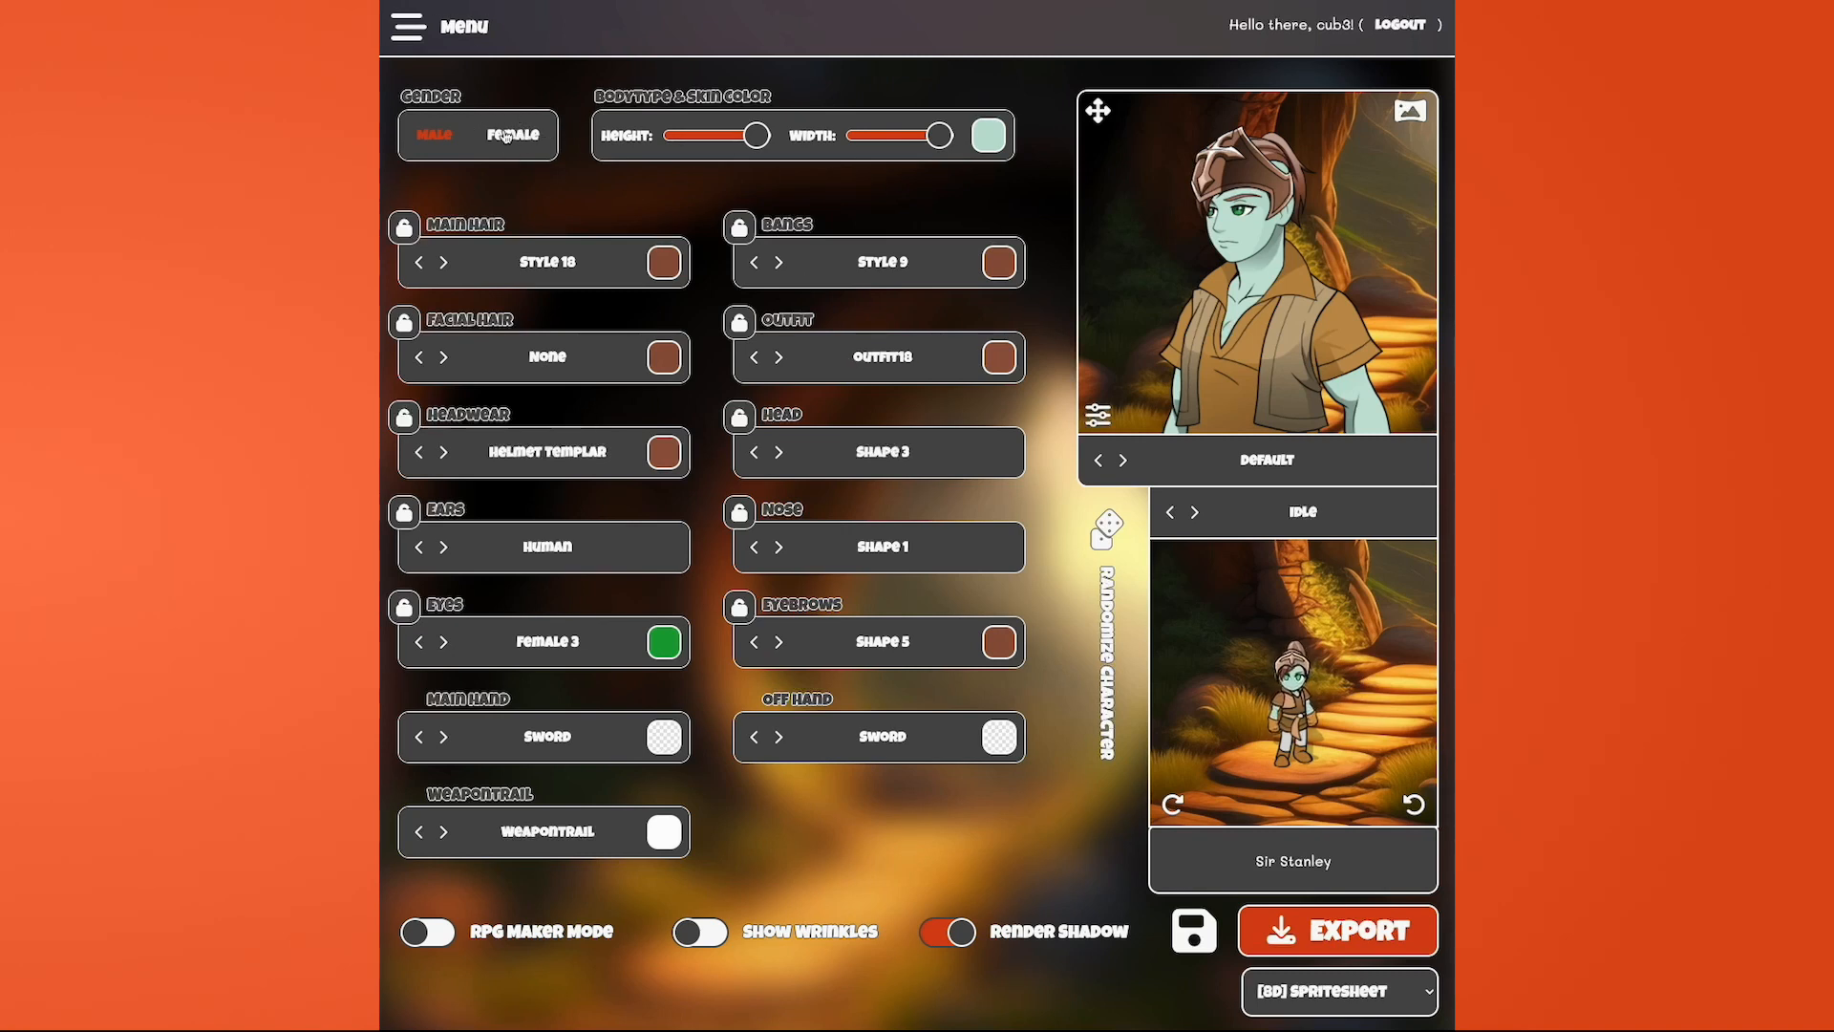
- Preview the character as female, switch back to male, and try out the height and width adjustments
{"action": "left_click", "coordinate": [507, 136]}
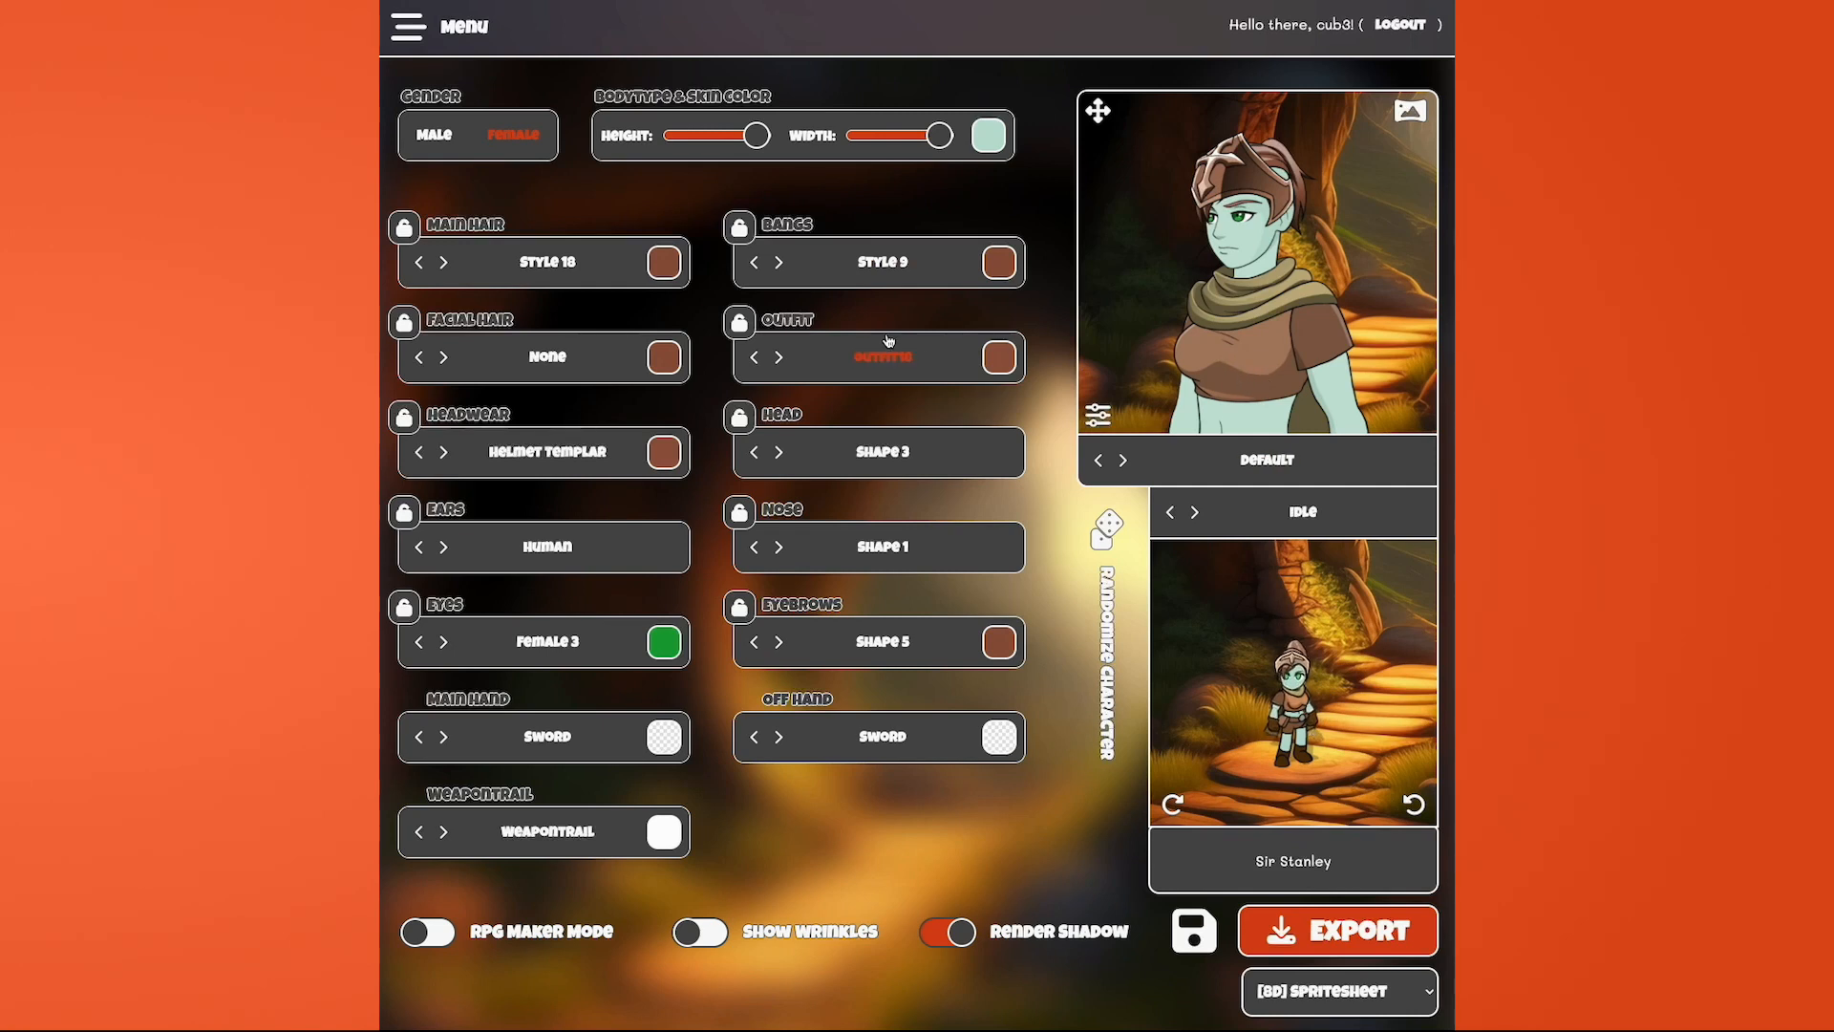
{"action": "left_click", "coordinate": [431, 141]}
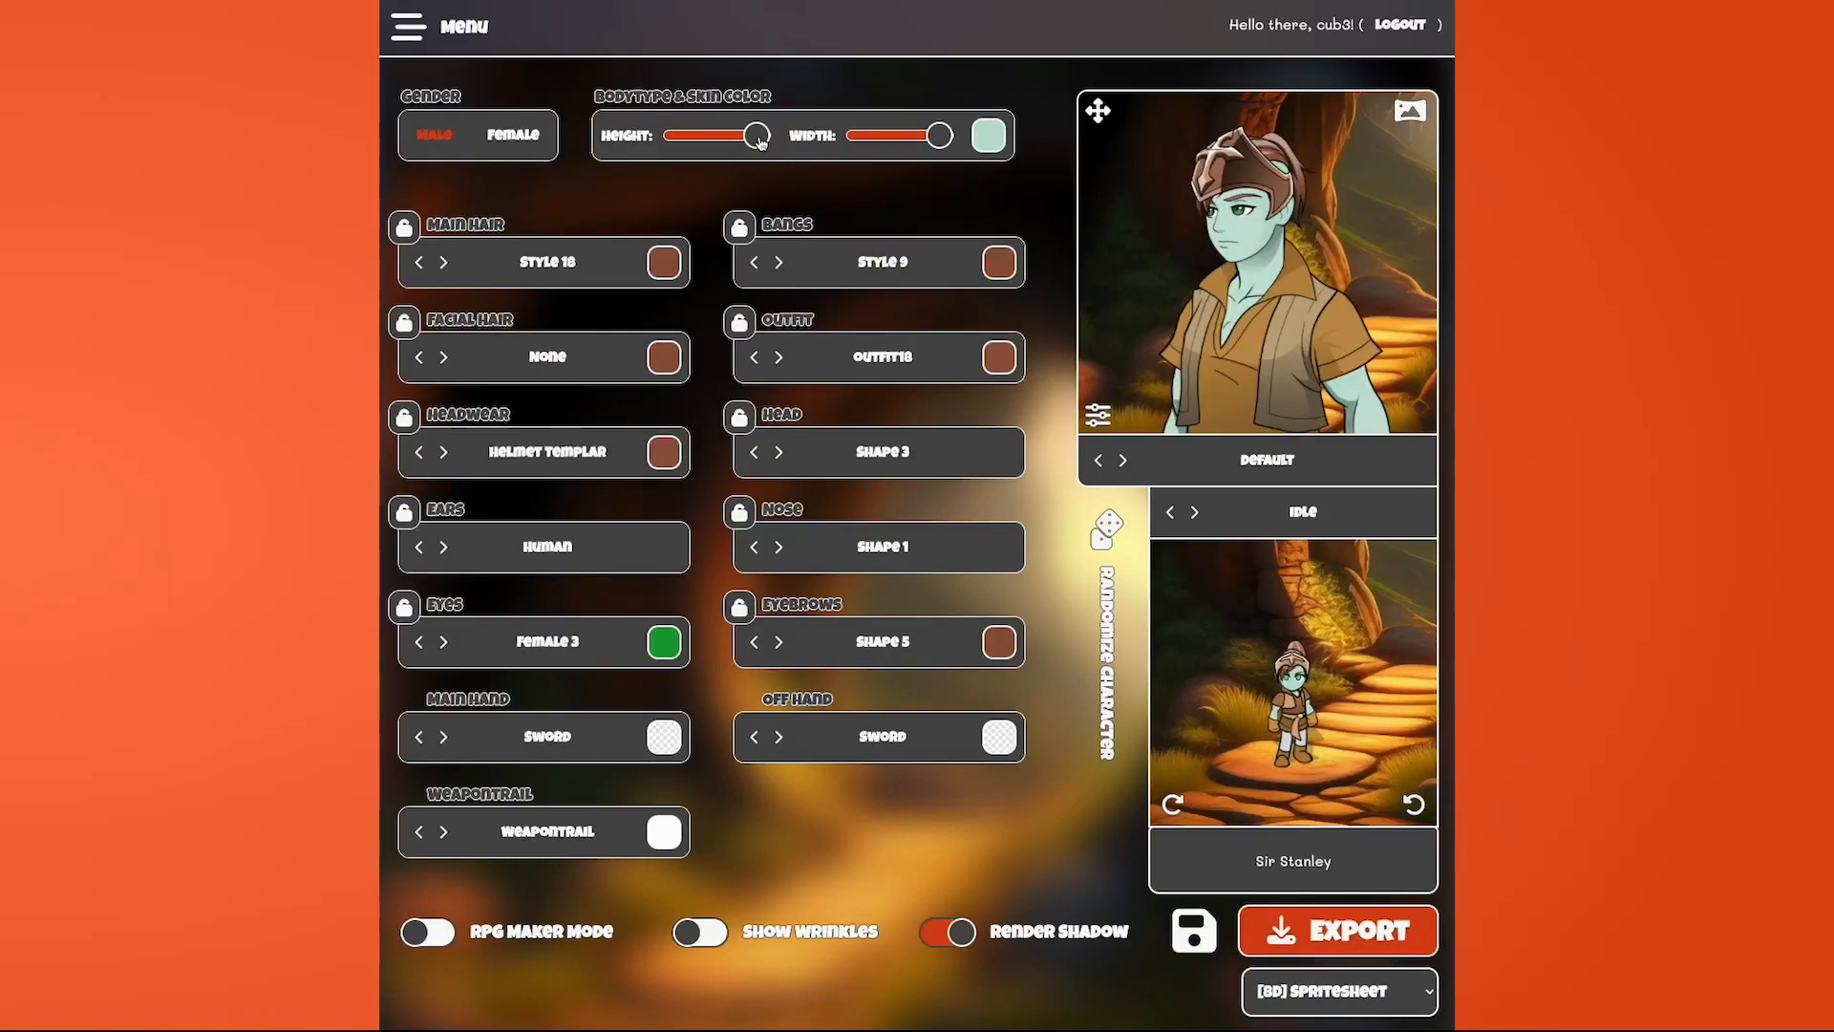
{"action": "mouse_move", "coordinate": [761, 142]}
{"action": "left_mouse_down"}
{"action": "mouse_move", "coordinate": [742, 142]}
{"action": "mouse_move", "coordinate": [757, 142]}
{"action": "left_mouse_up"}
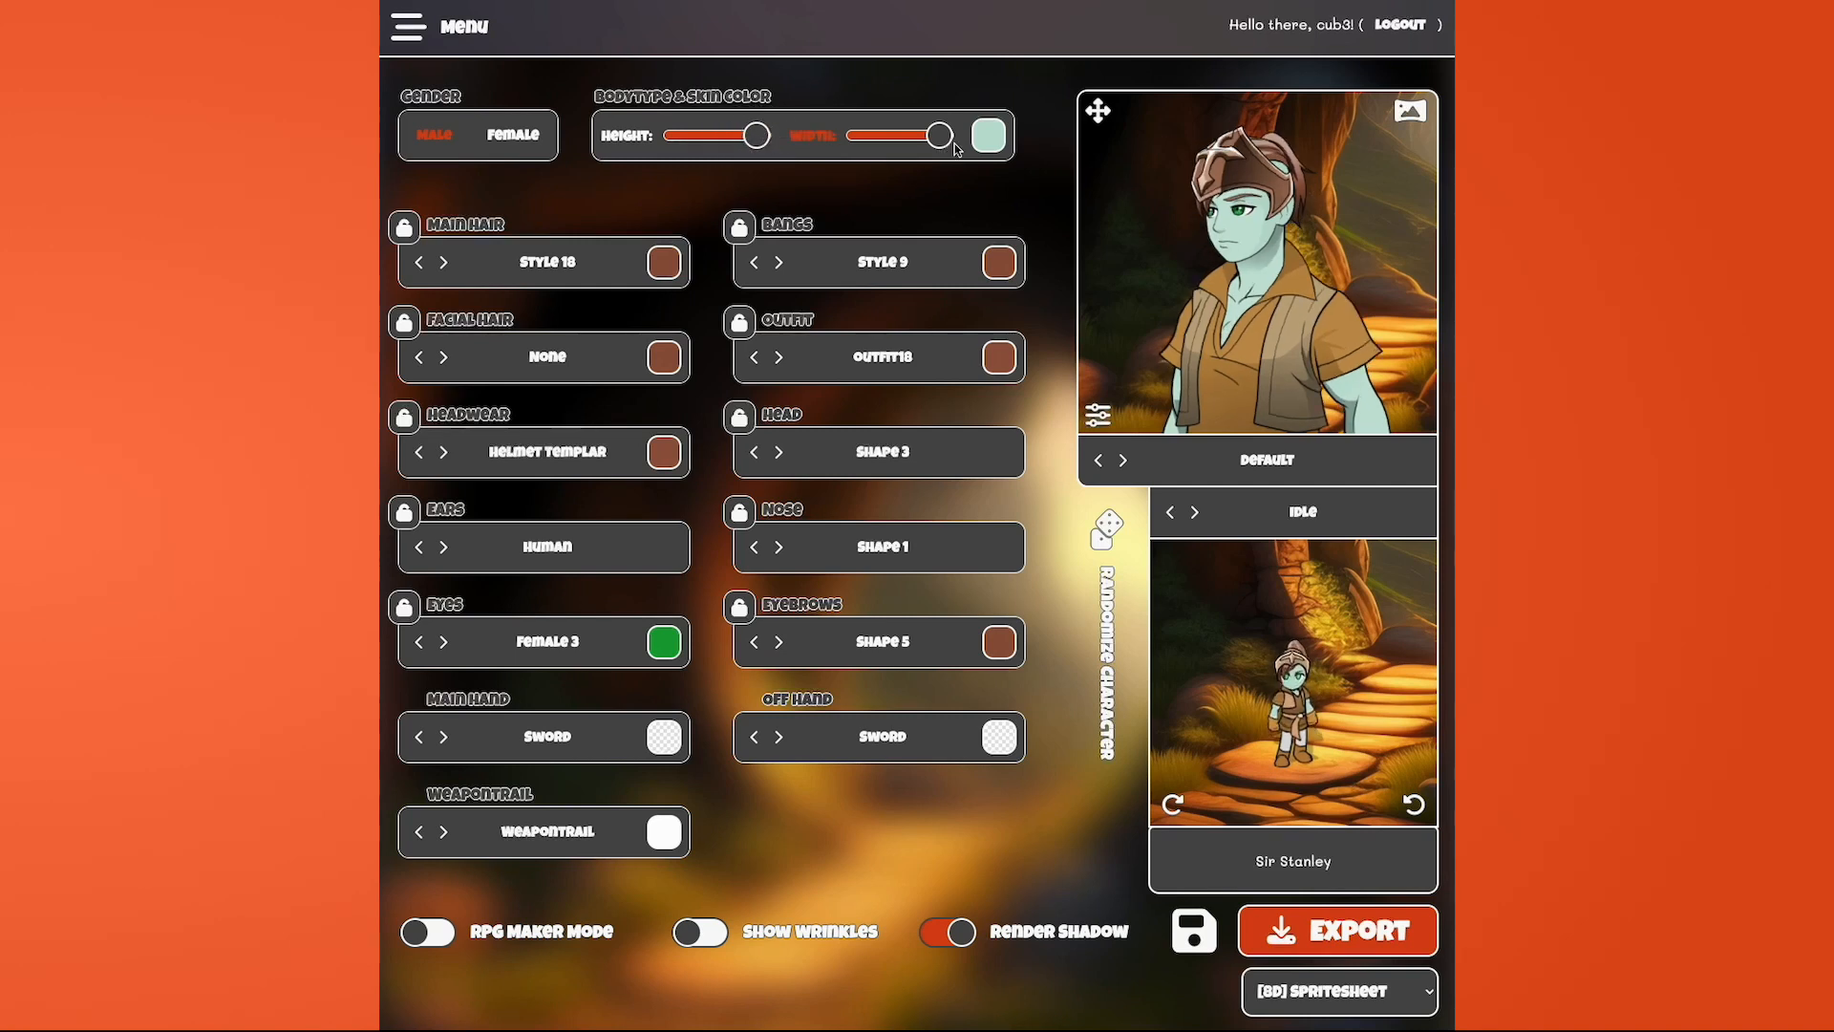
{"action": "mouse_move", "coordinate": [942, 142]}
{"action": "left_mouse_down"}
{"action": "mouse_move", "coordinate": [927, 143]}
{"action": "mouse_move", "coordinate": [959, 142]}
{"action": "mouse_move", "coordinate": [939, 141]}
{"action": "left_mouse_up"}
- Create a bright yellow custom color and apply it as the character's skin color
{"action": "left_click", "coordinate": [990, 136]}
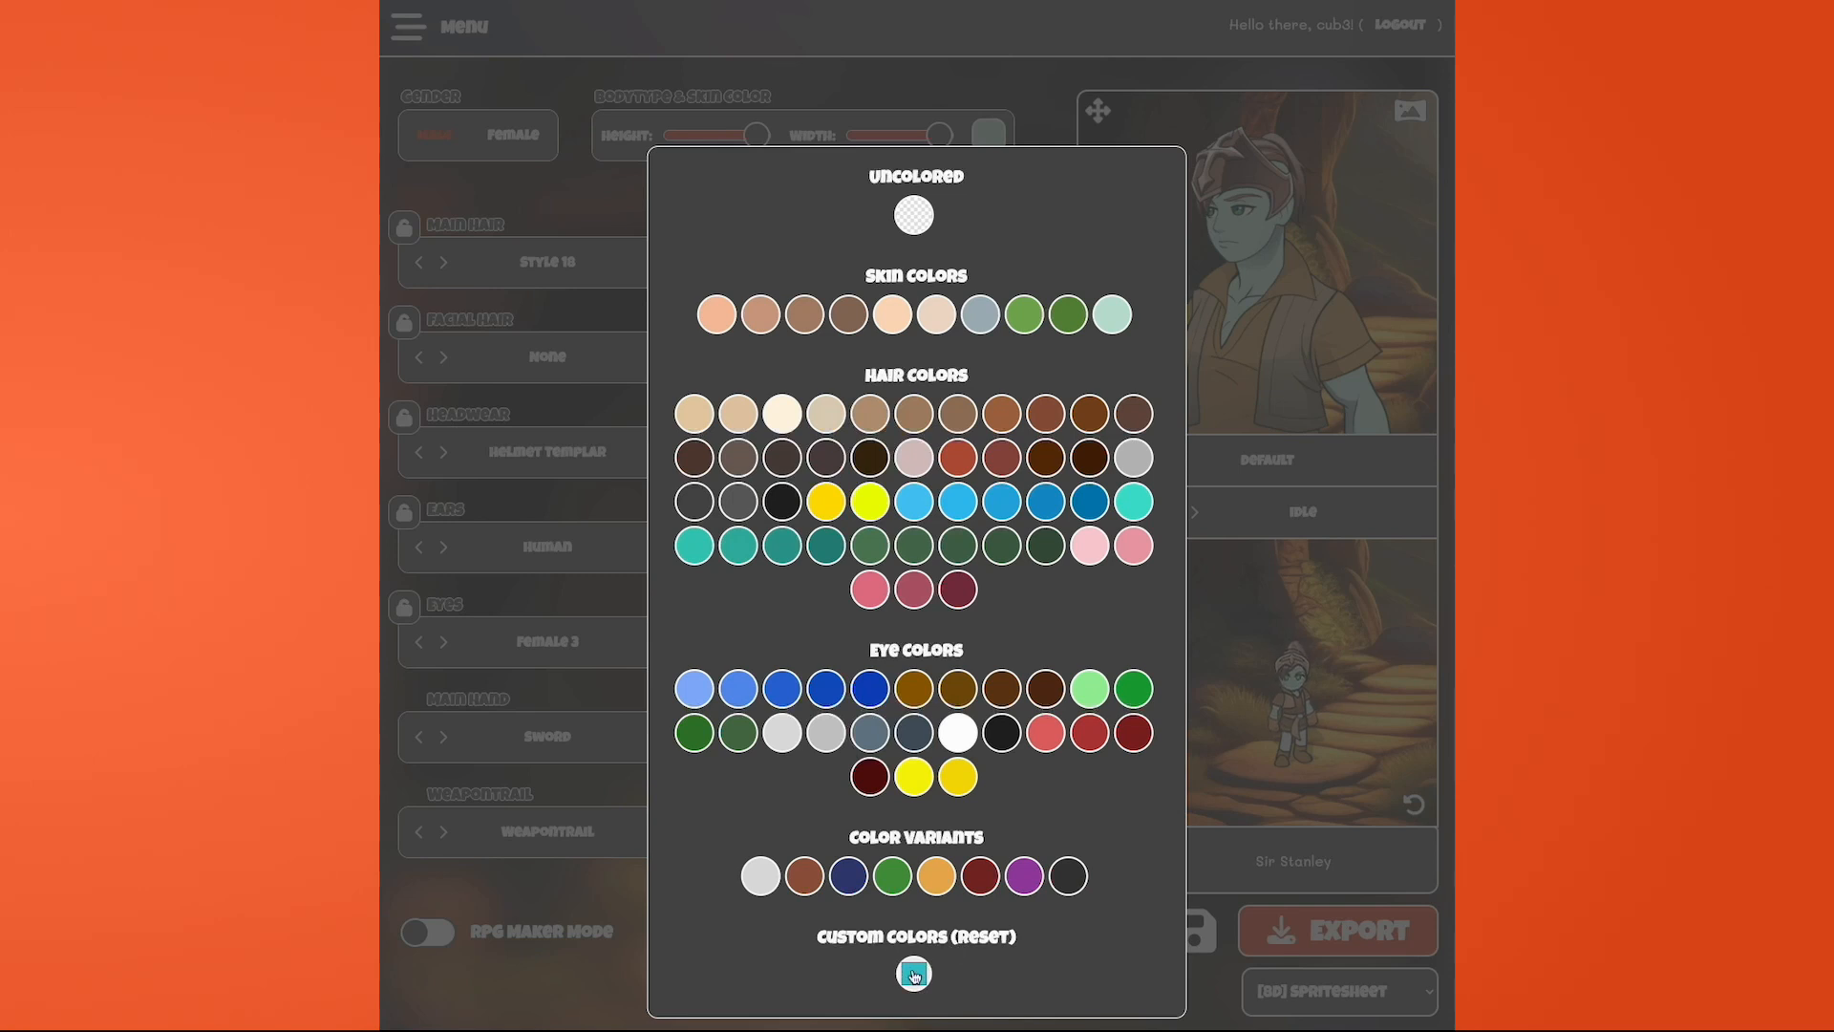
{"action": "left_click", "coordinate": [926, 965]}
{"action": "left_click_drag", "start_coordinate": [1043, 740], "coordinate": [1007, 752]}
{"action": "left_click", "coordinate": [1071, 874]}
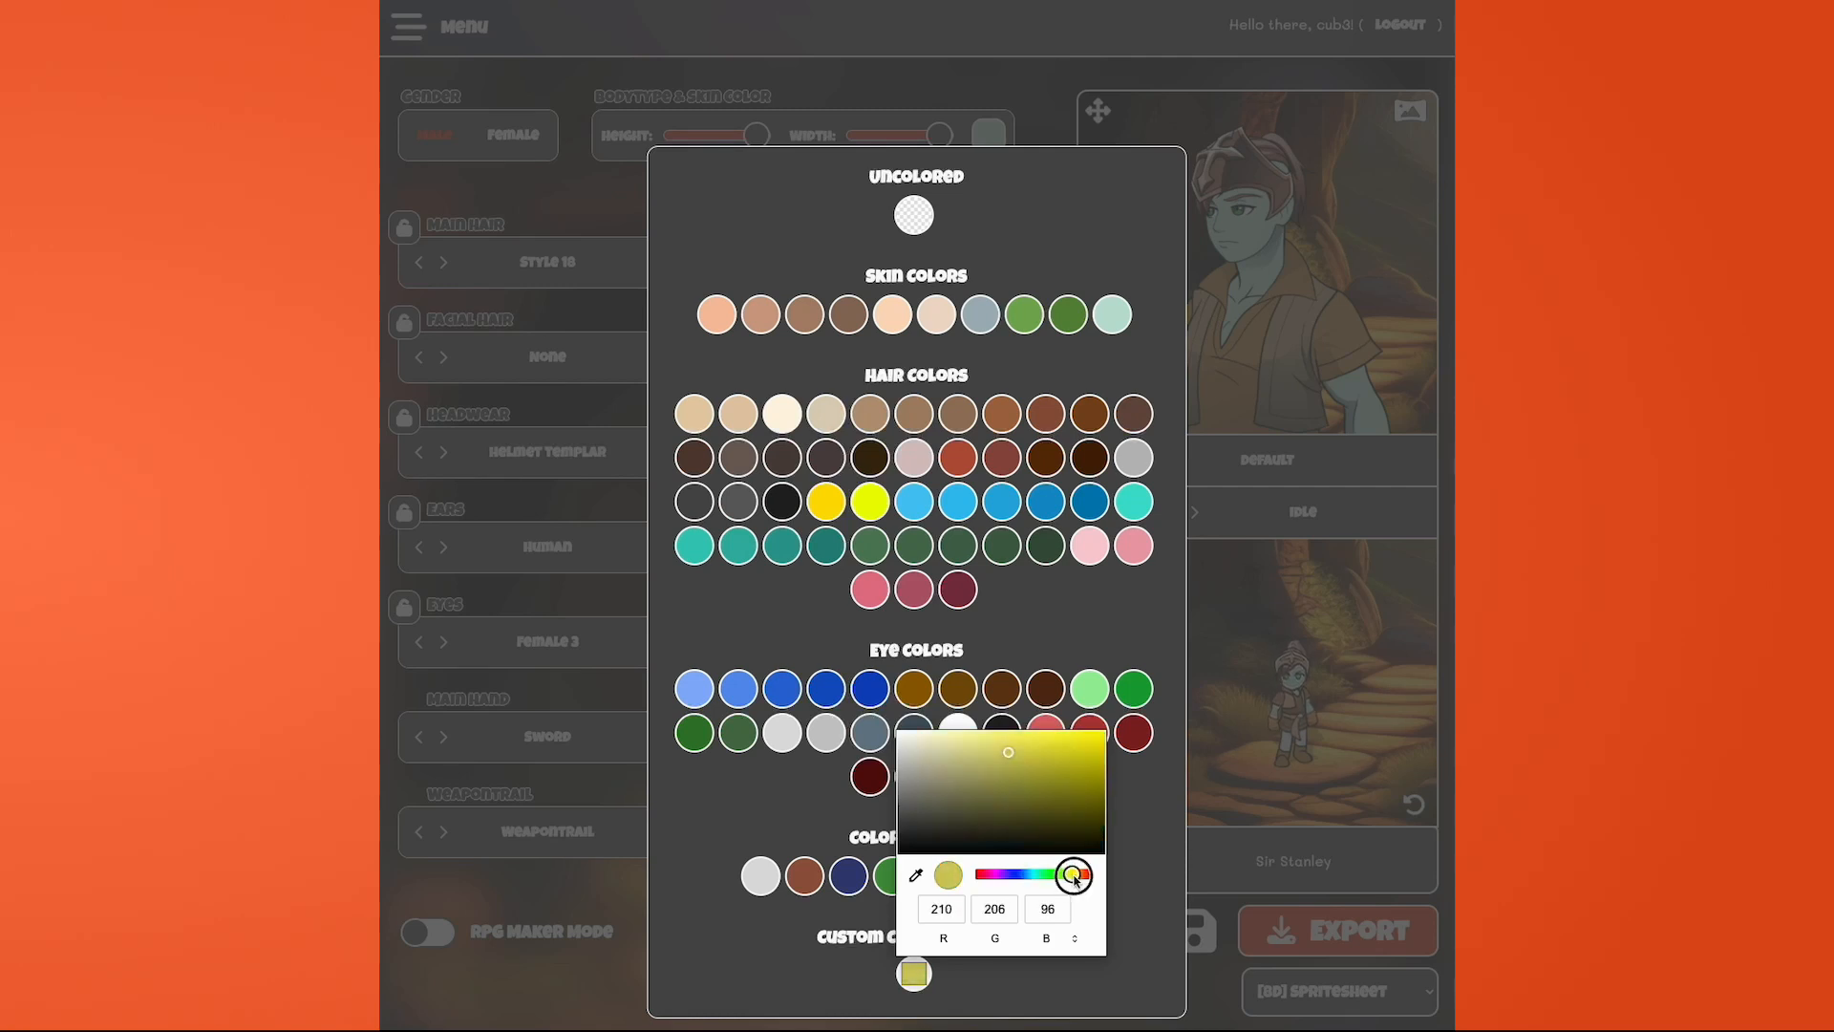
{"action": "left_click", "coordinate": [1058, 776]}
{"action": "left_click_drag", "start_coordinate": [1058, 776], "coordinate": [1092, 741]}
{"action": "left_click", "coordinate": [753, 980]}
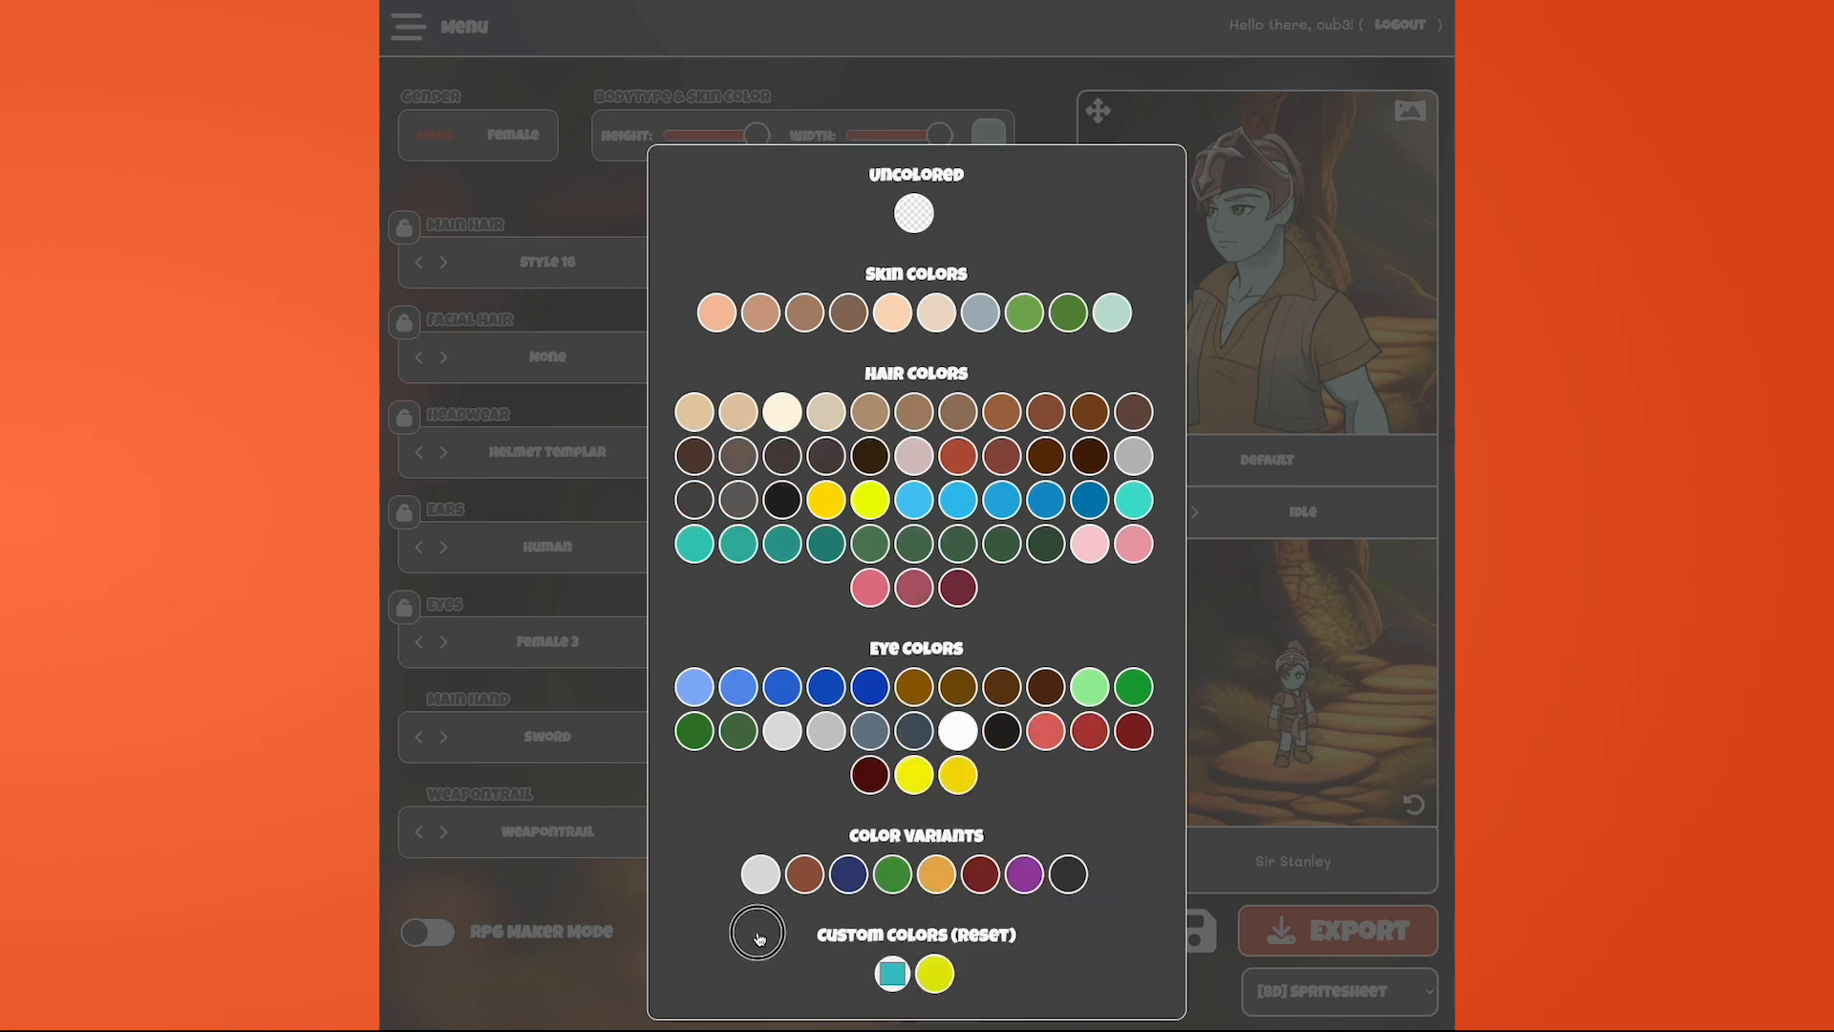
{"action": "left_click", "coordinate": [1332, 542]}
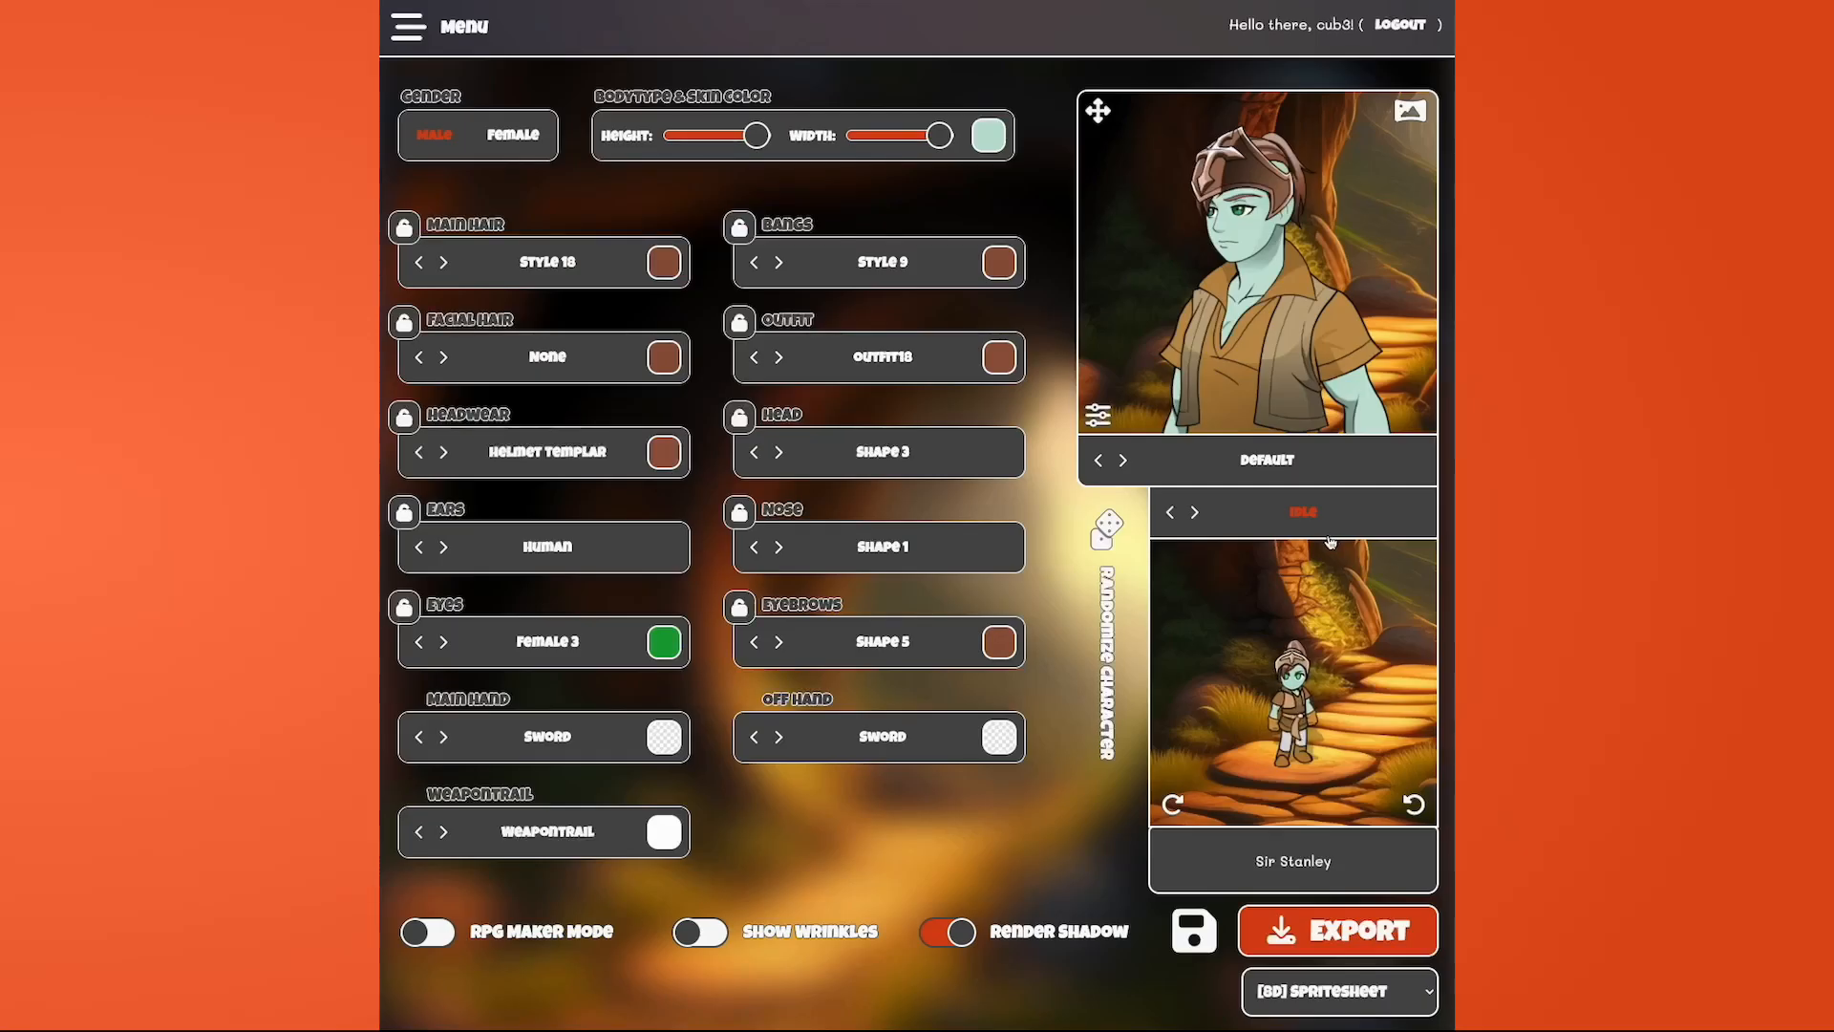
{"action": "left_click", "coordinate": [989, 136]}
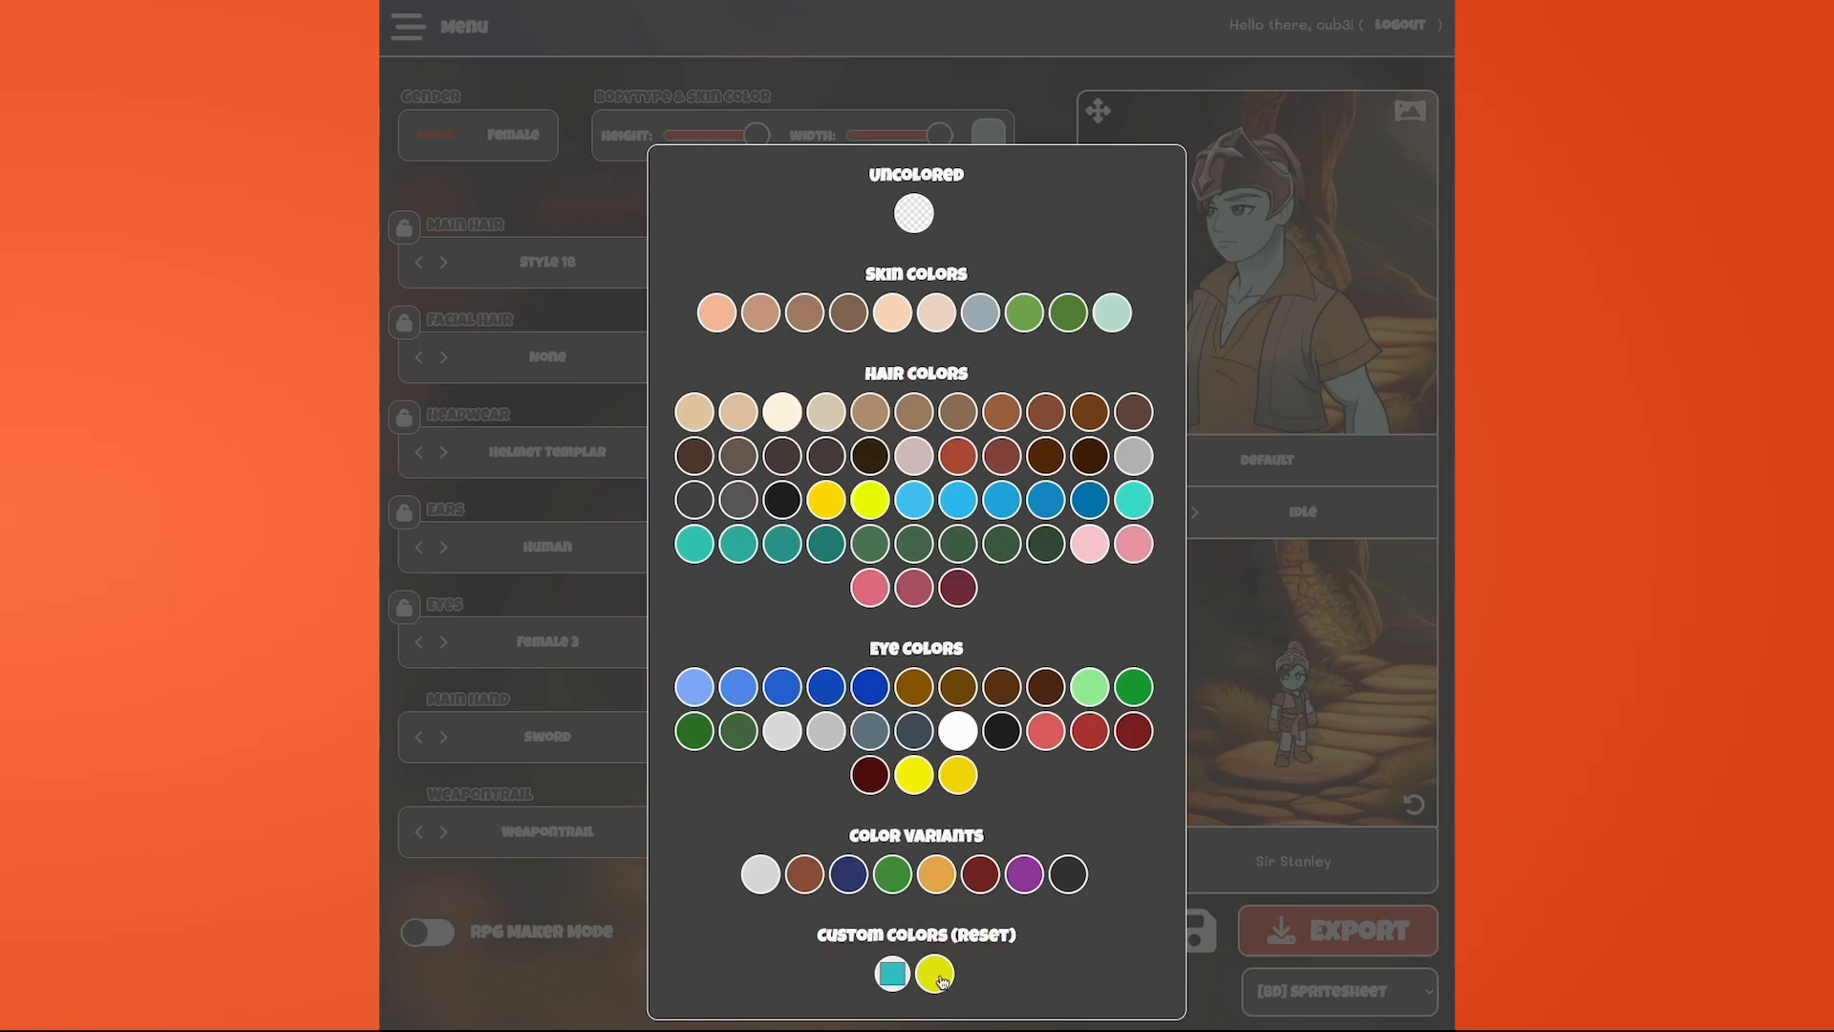
{"action": "left_click", "coordinate": [936, 974]}
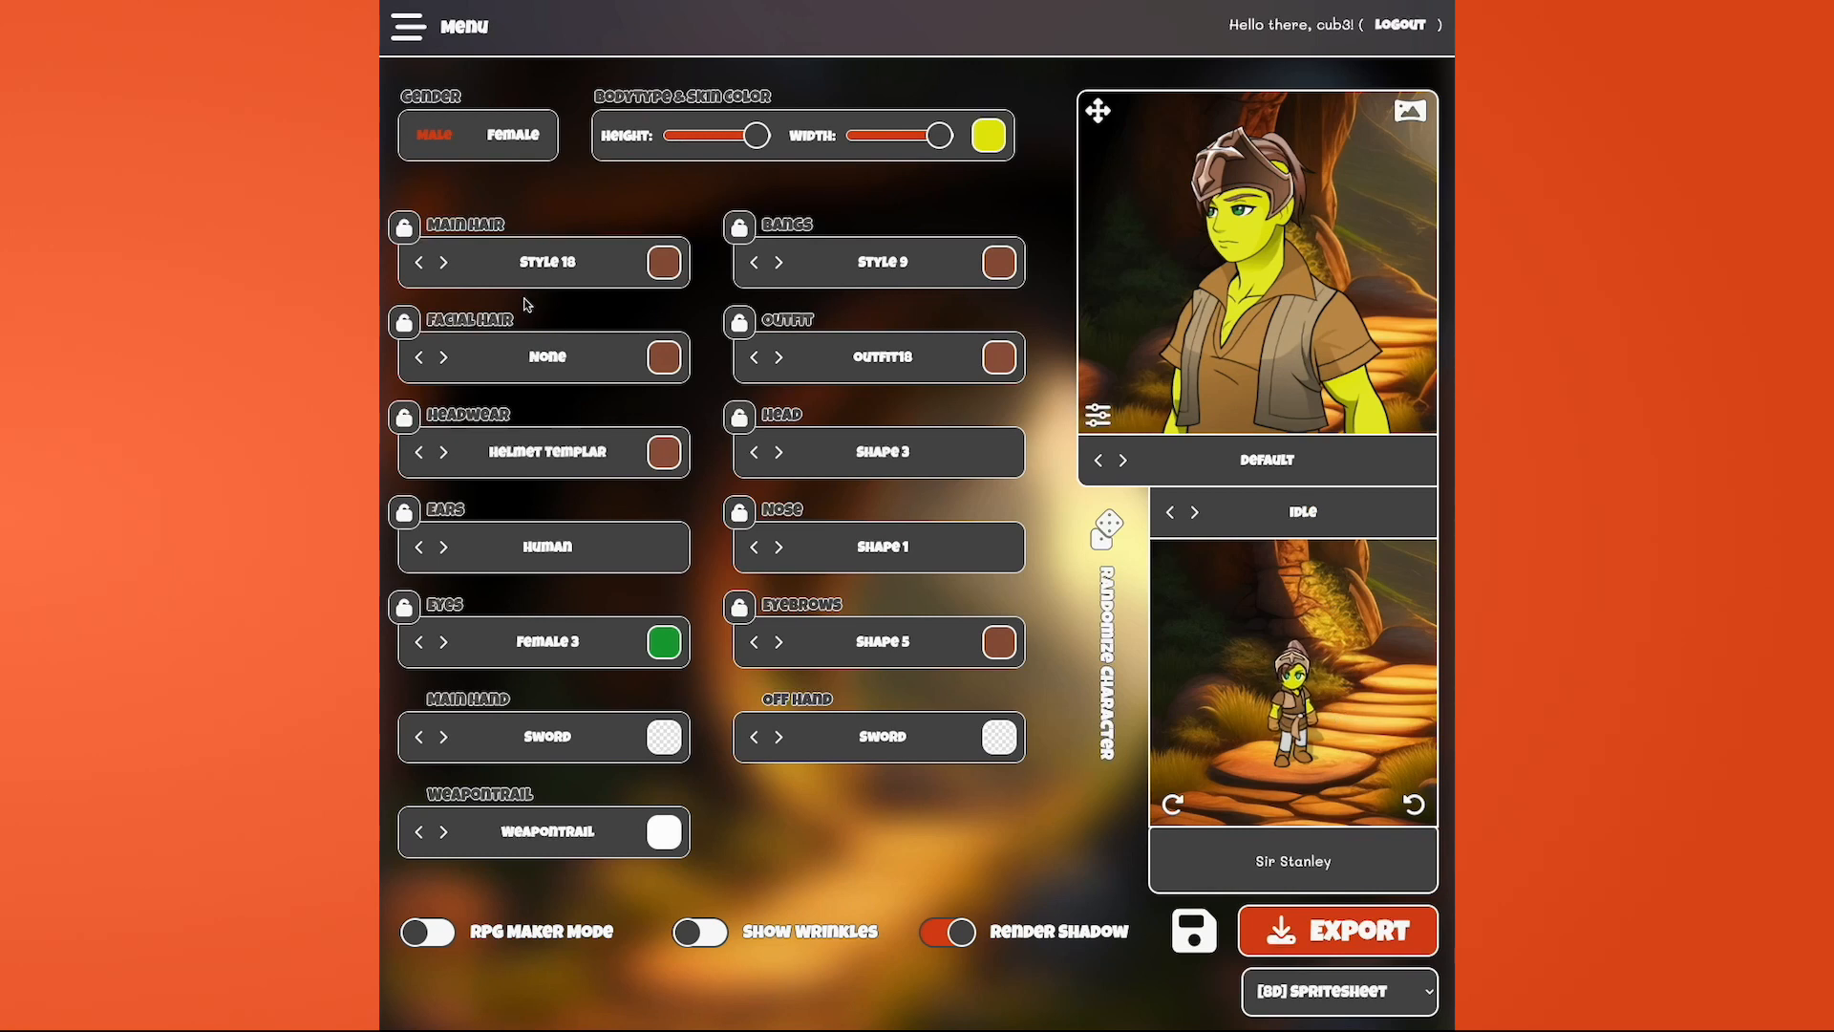
- Browse through neighbouring main hair styles and pick Style 1 as the main hair
{"action": "left_click", "coordinate": [422, 269]}
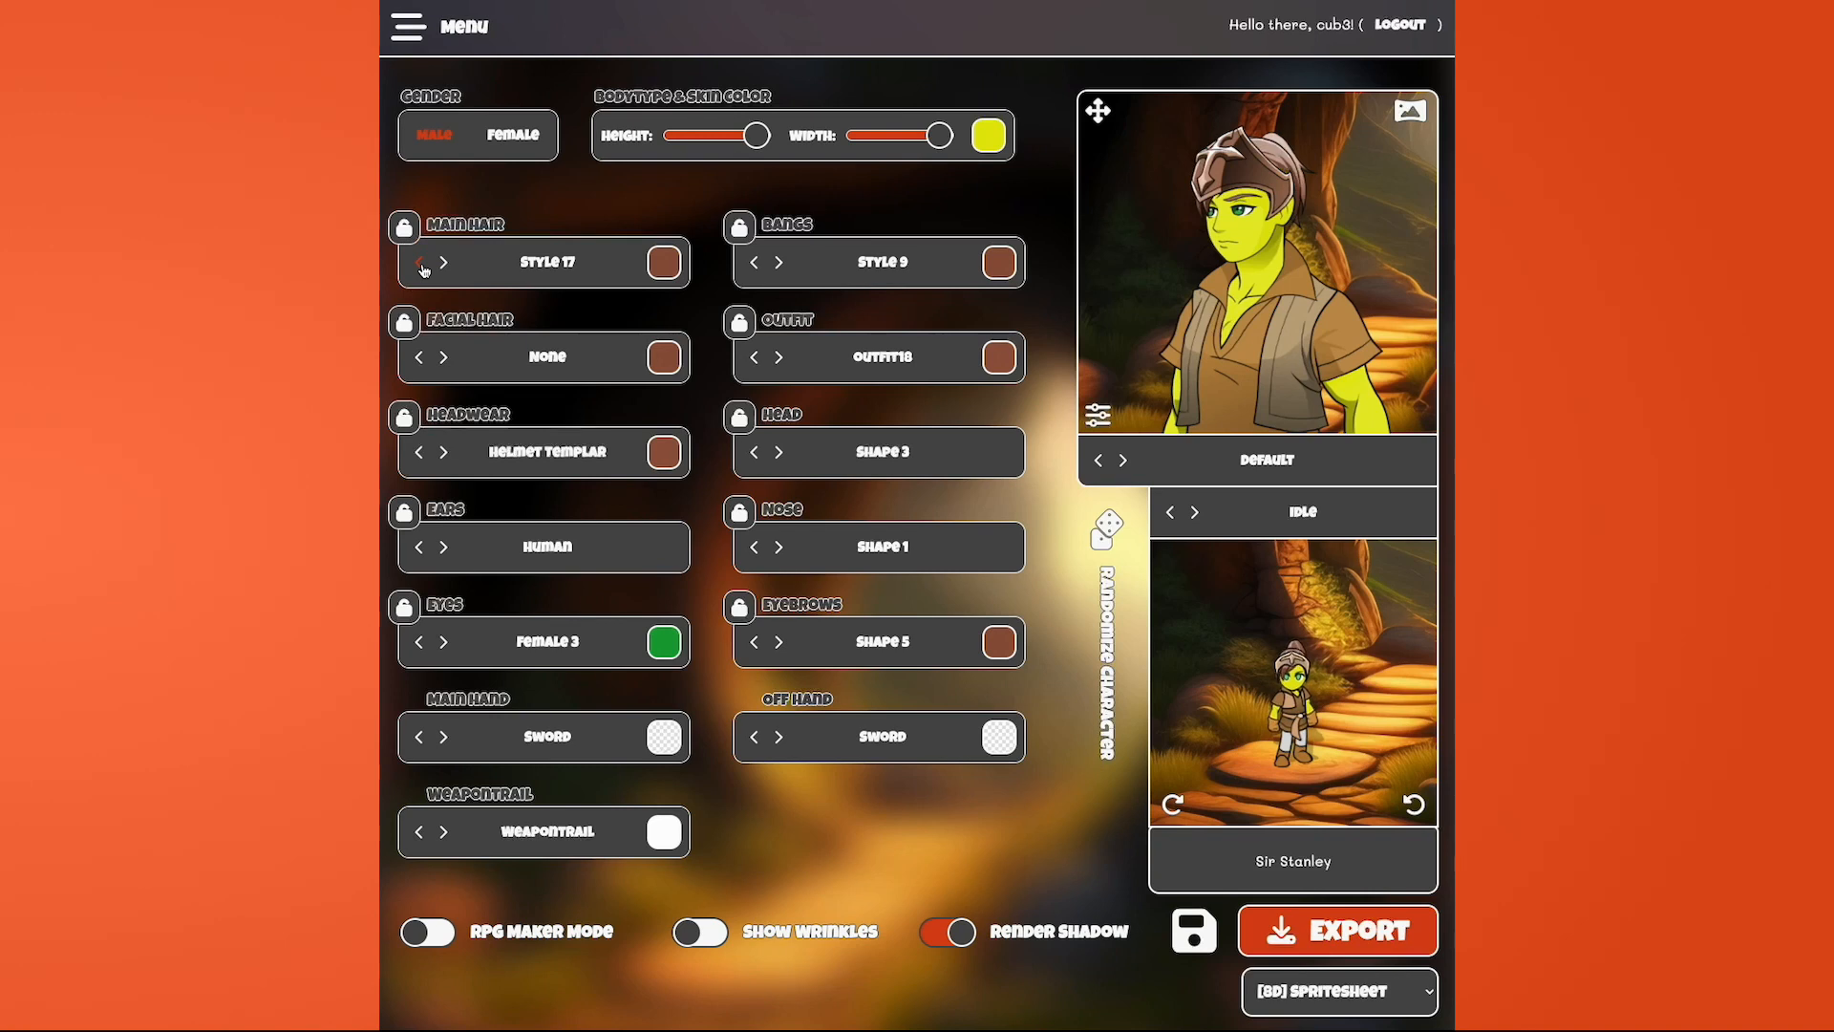
{"action": "left_click", "coordinate": [422, 268]}
{"action": "left_click", "coordinate": [422, 268]}
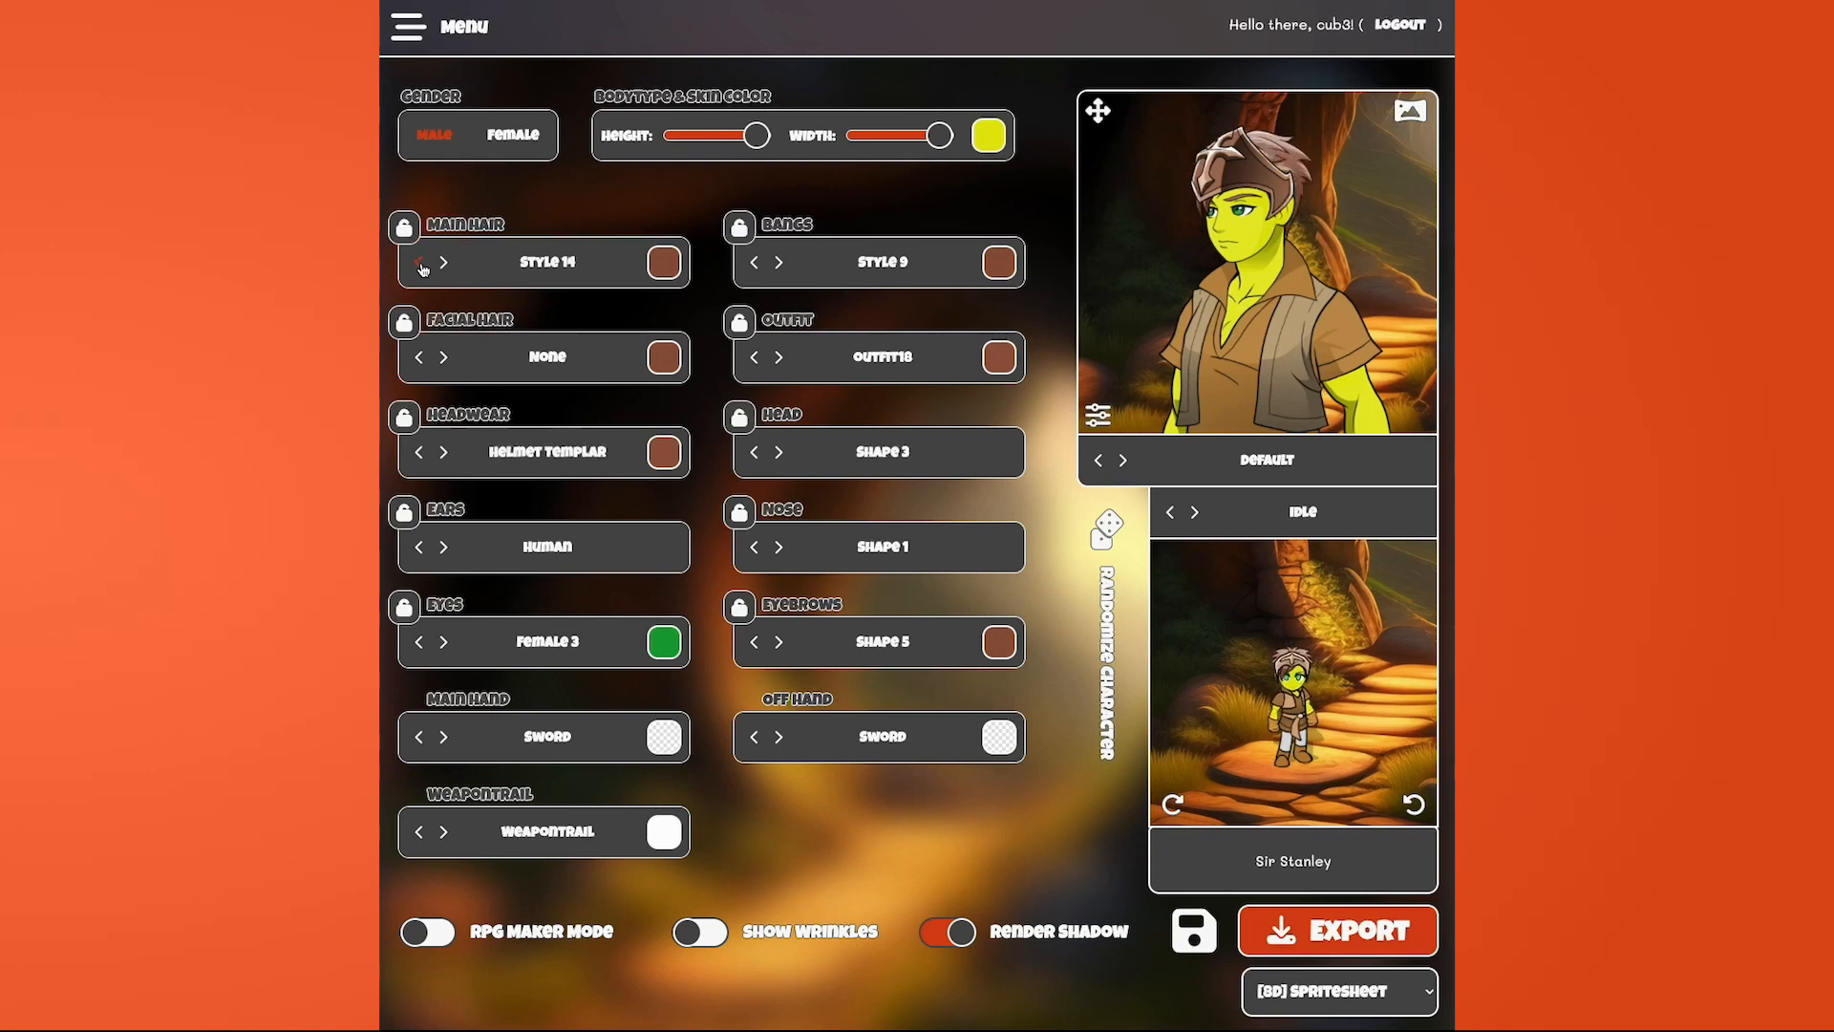
{"action": "left_click", "coordinate": [422, 268]}
{"action": "left_click", "coordinate": [445, 268]}
{"action": "left_click", "coordinate": [446, 268]}
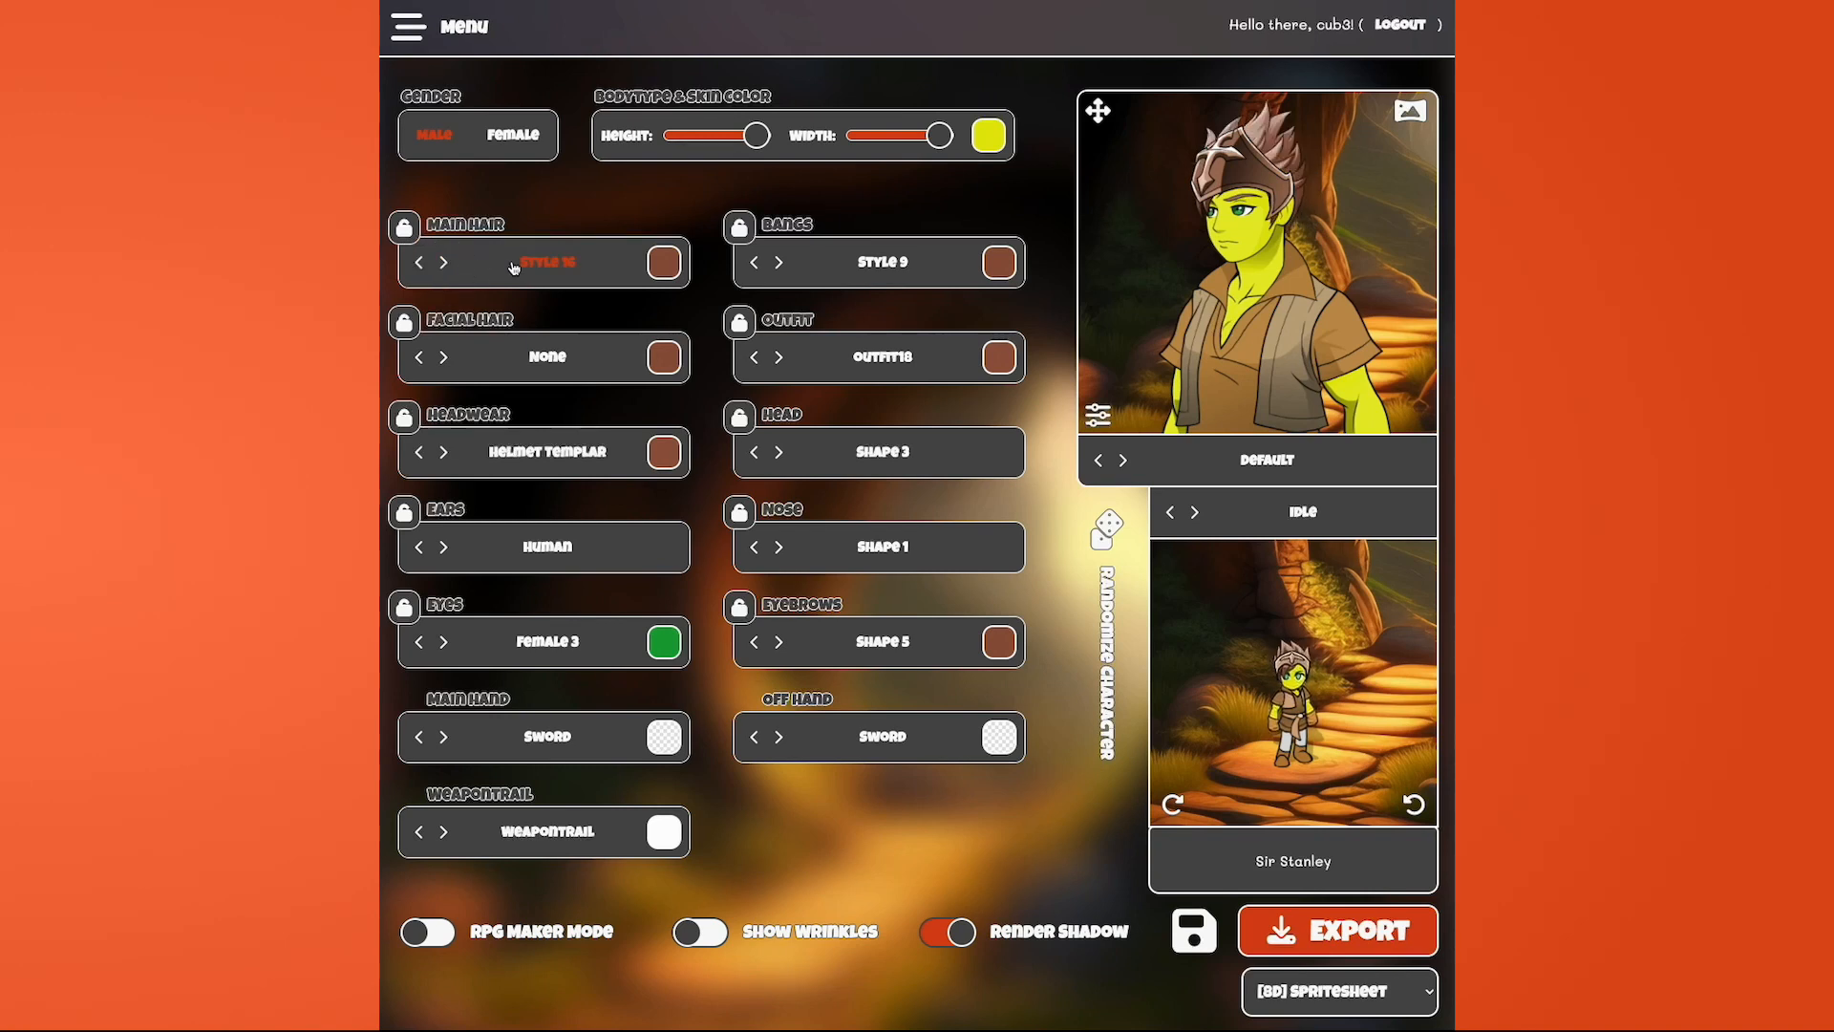
{"action": "left_click", "coordinate": [540, 266]}
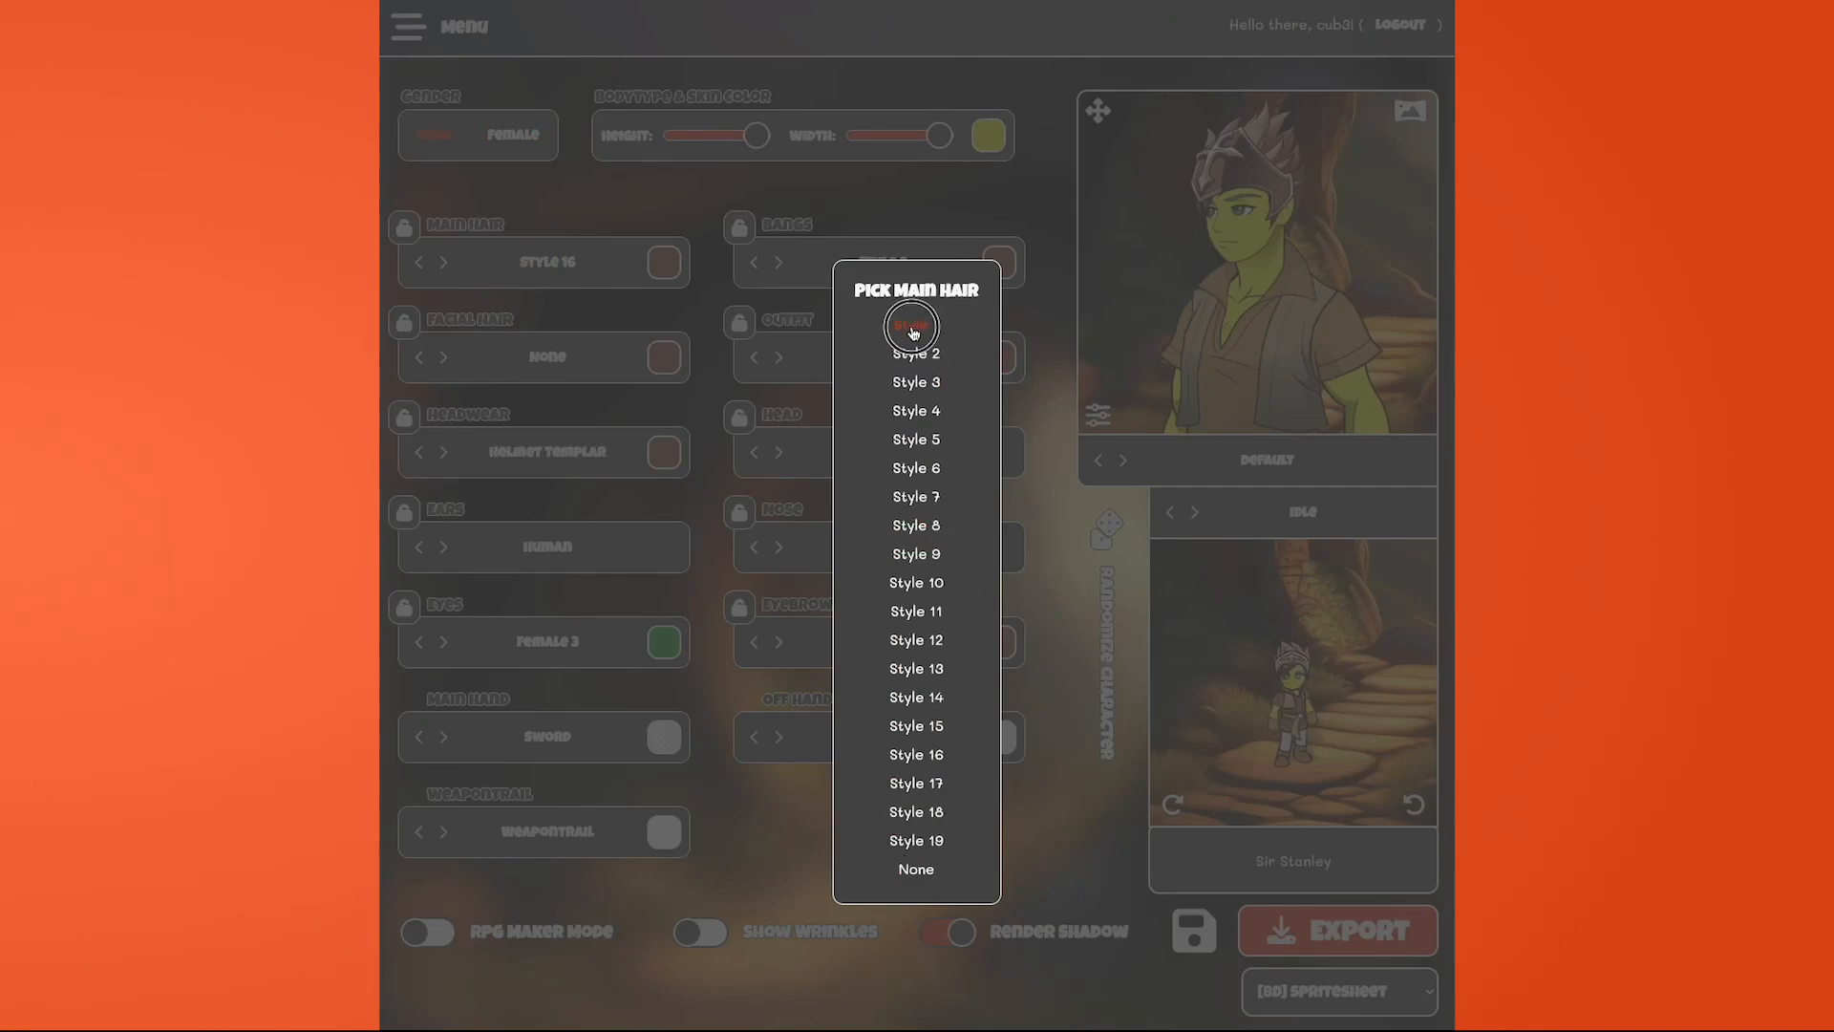
{"action": "left_click", "coordinate": [914, 329]}
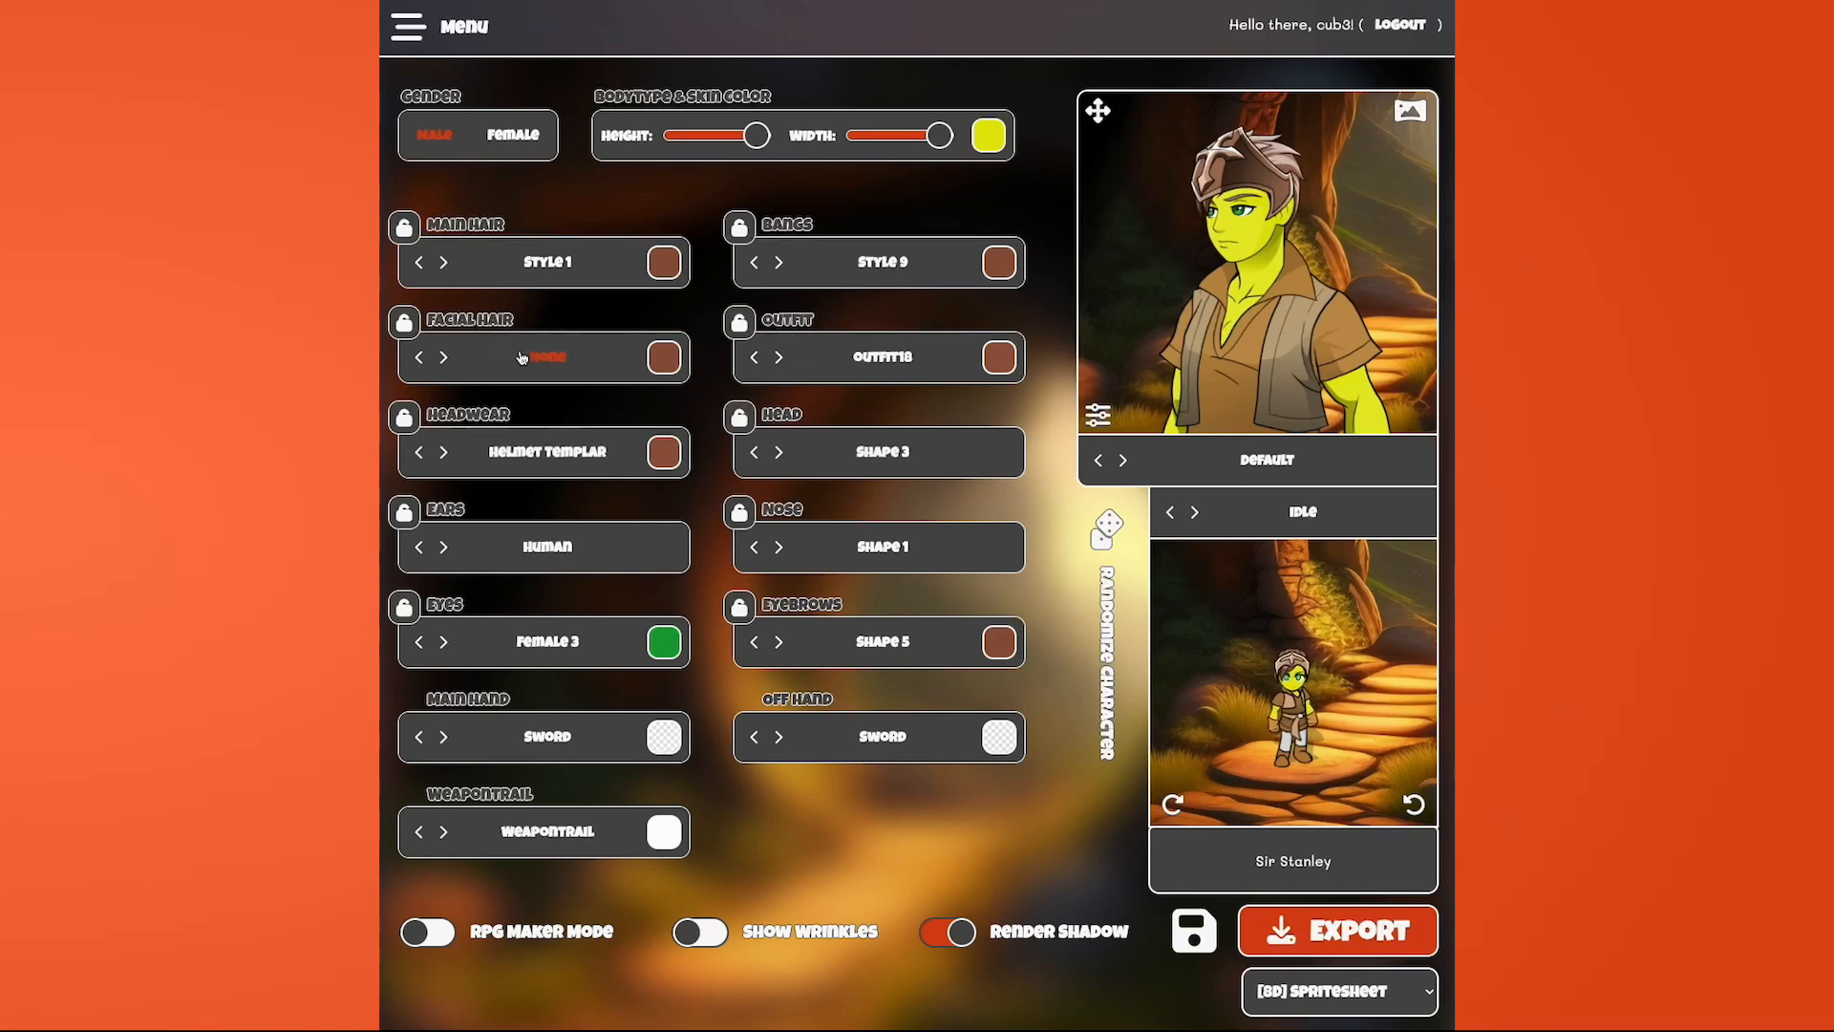
- Look through the available facial hair styles and outfit options, leaving both selections as they are
{"action": "left_click", "coordinate": [557, 356]}
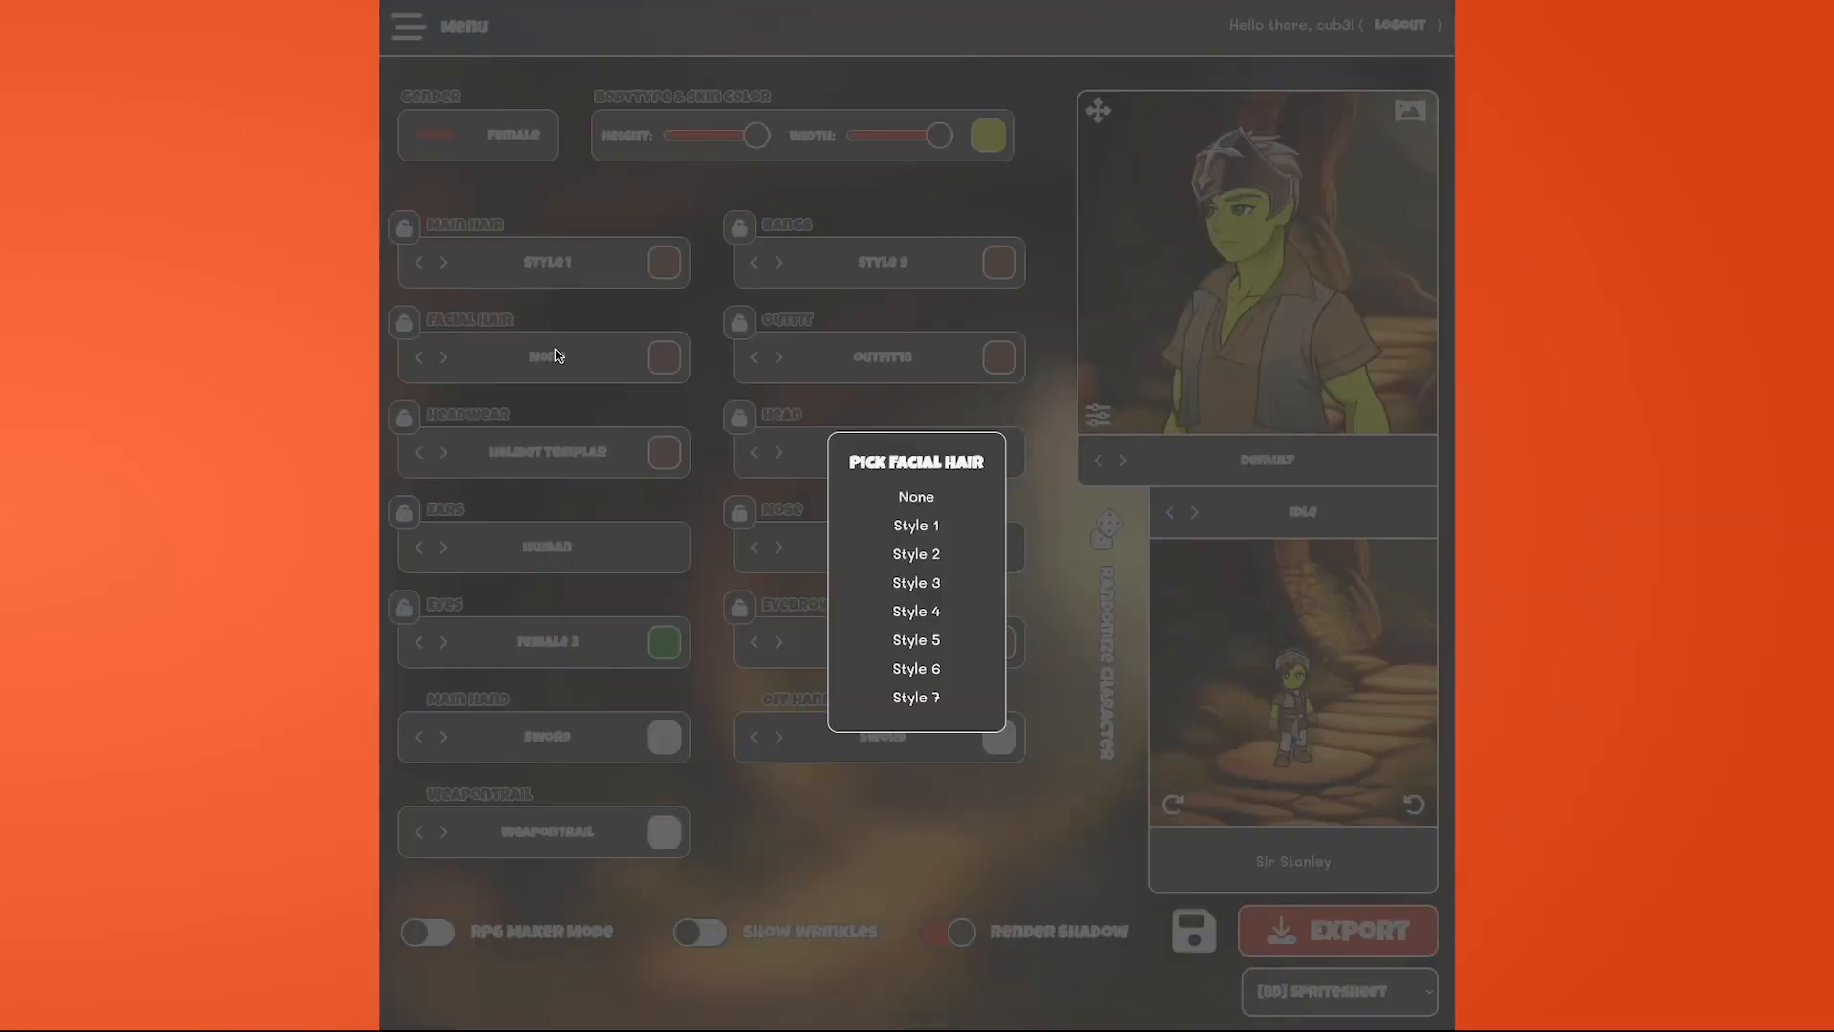
{"action": "left_click", "coordinate": [746, 511]}
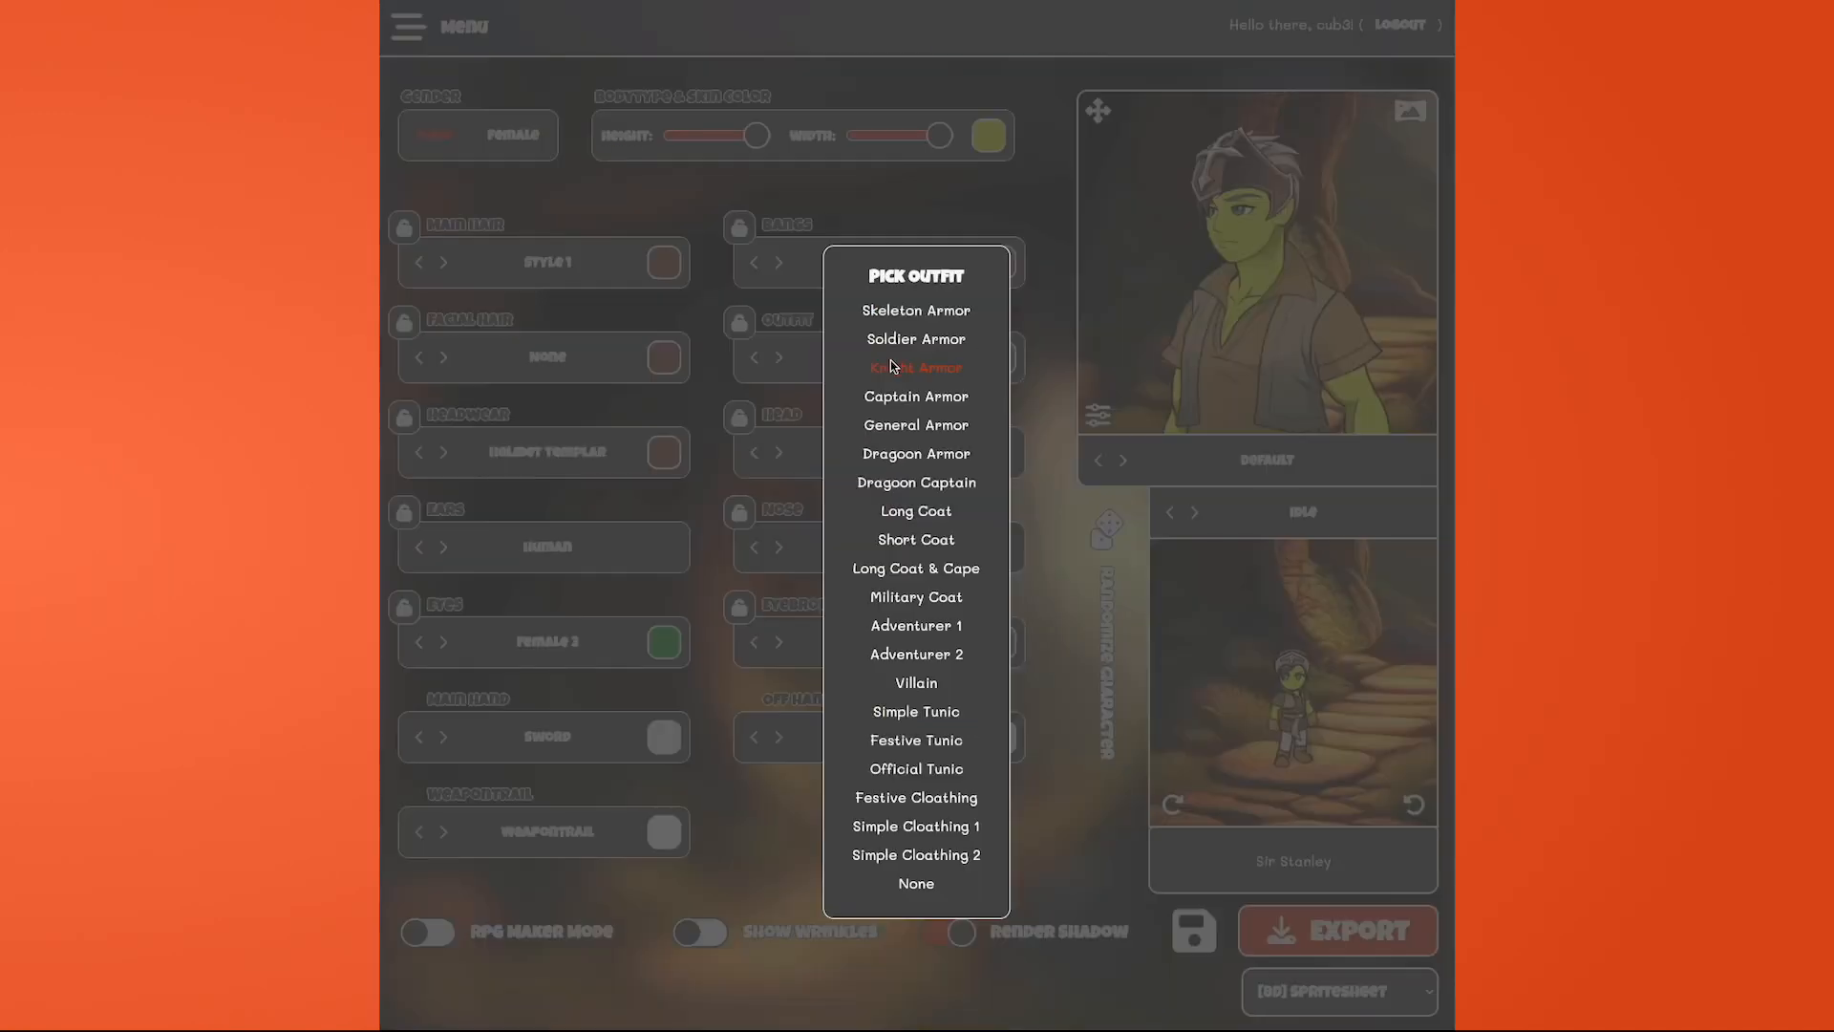
{"action": "left_click", "coordinate": [893, 367]}
{"action": "left_click", "coordinate": [769, 478]}
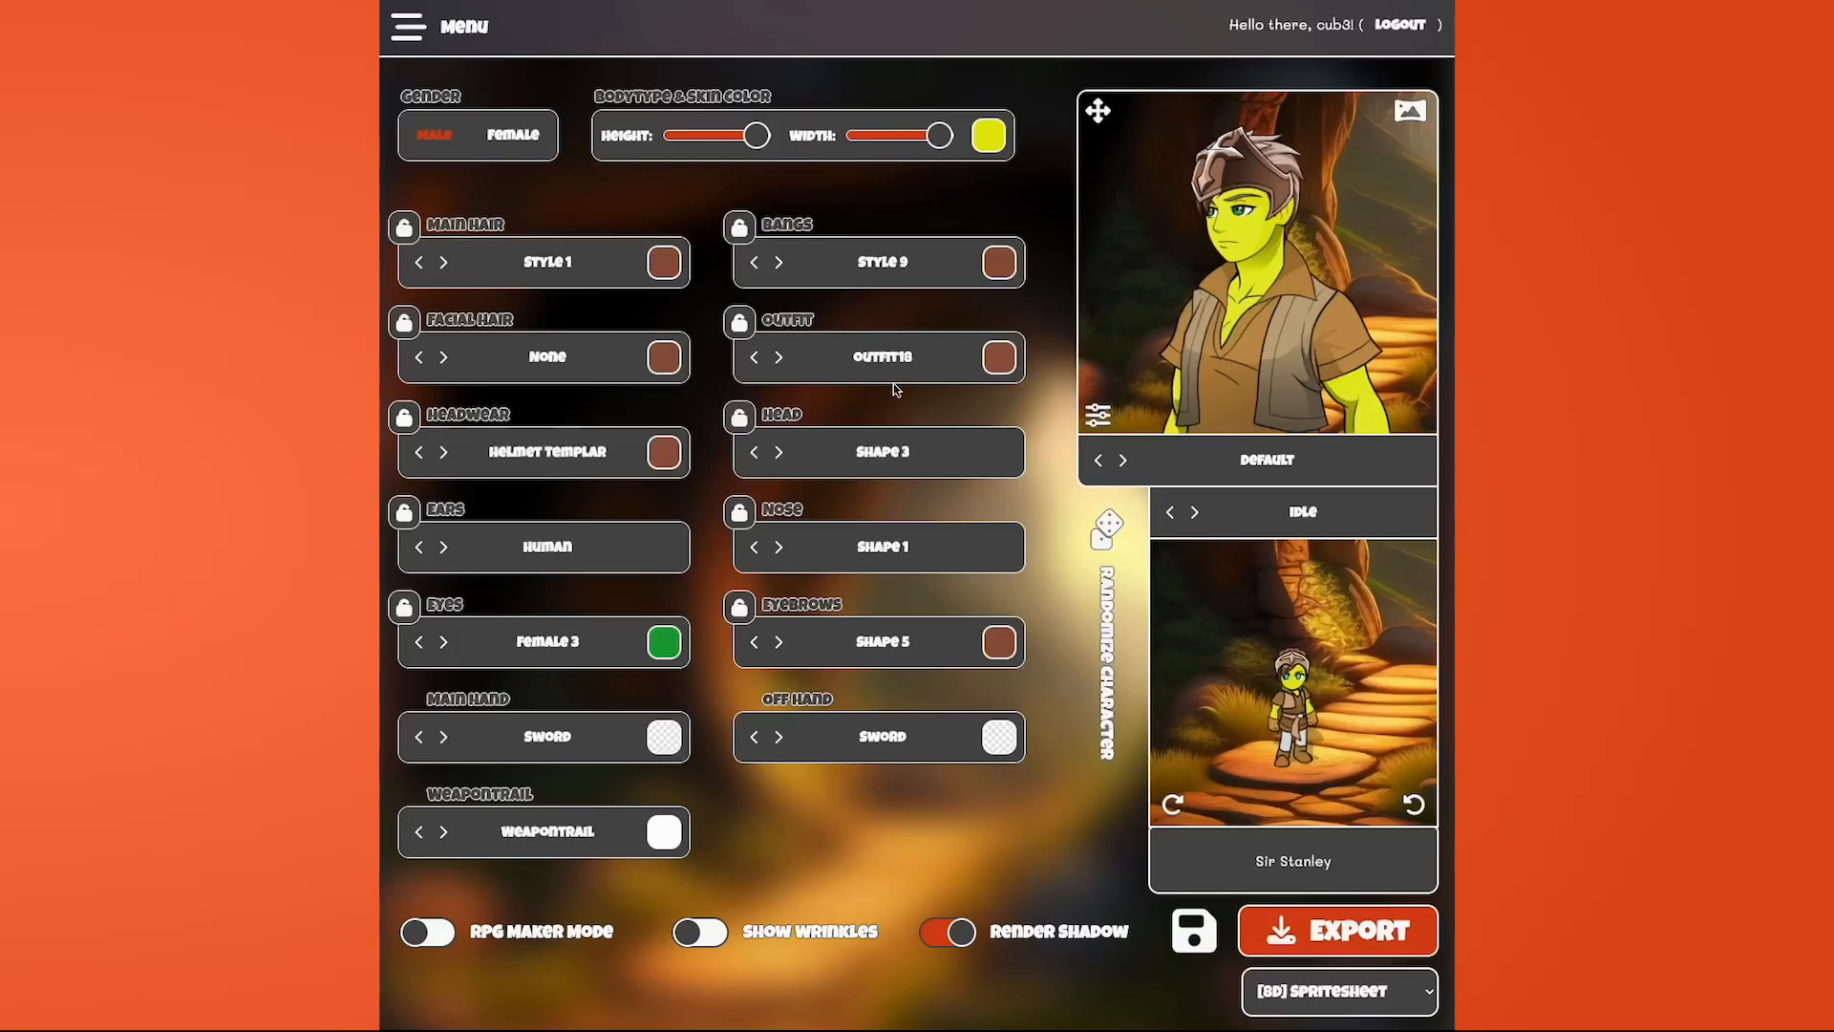
- Recolor the outfit with the dark blue color variant and look over the available headwear options
{"action": "left_click", "coordinate": [999, 368]}
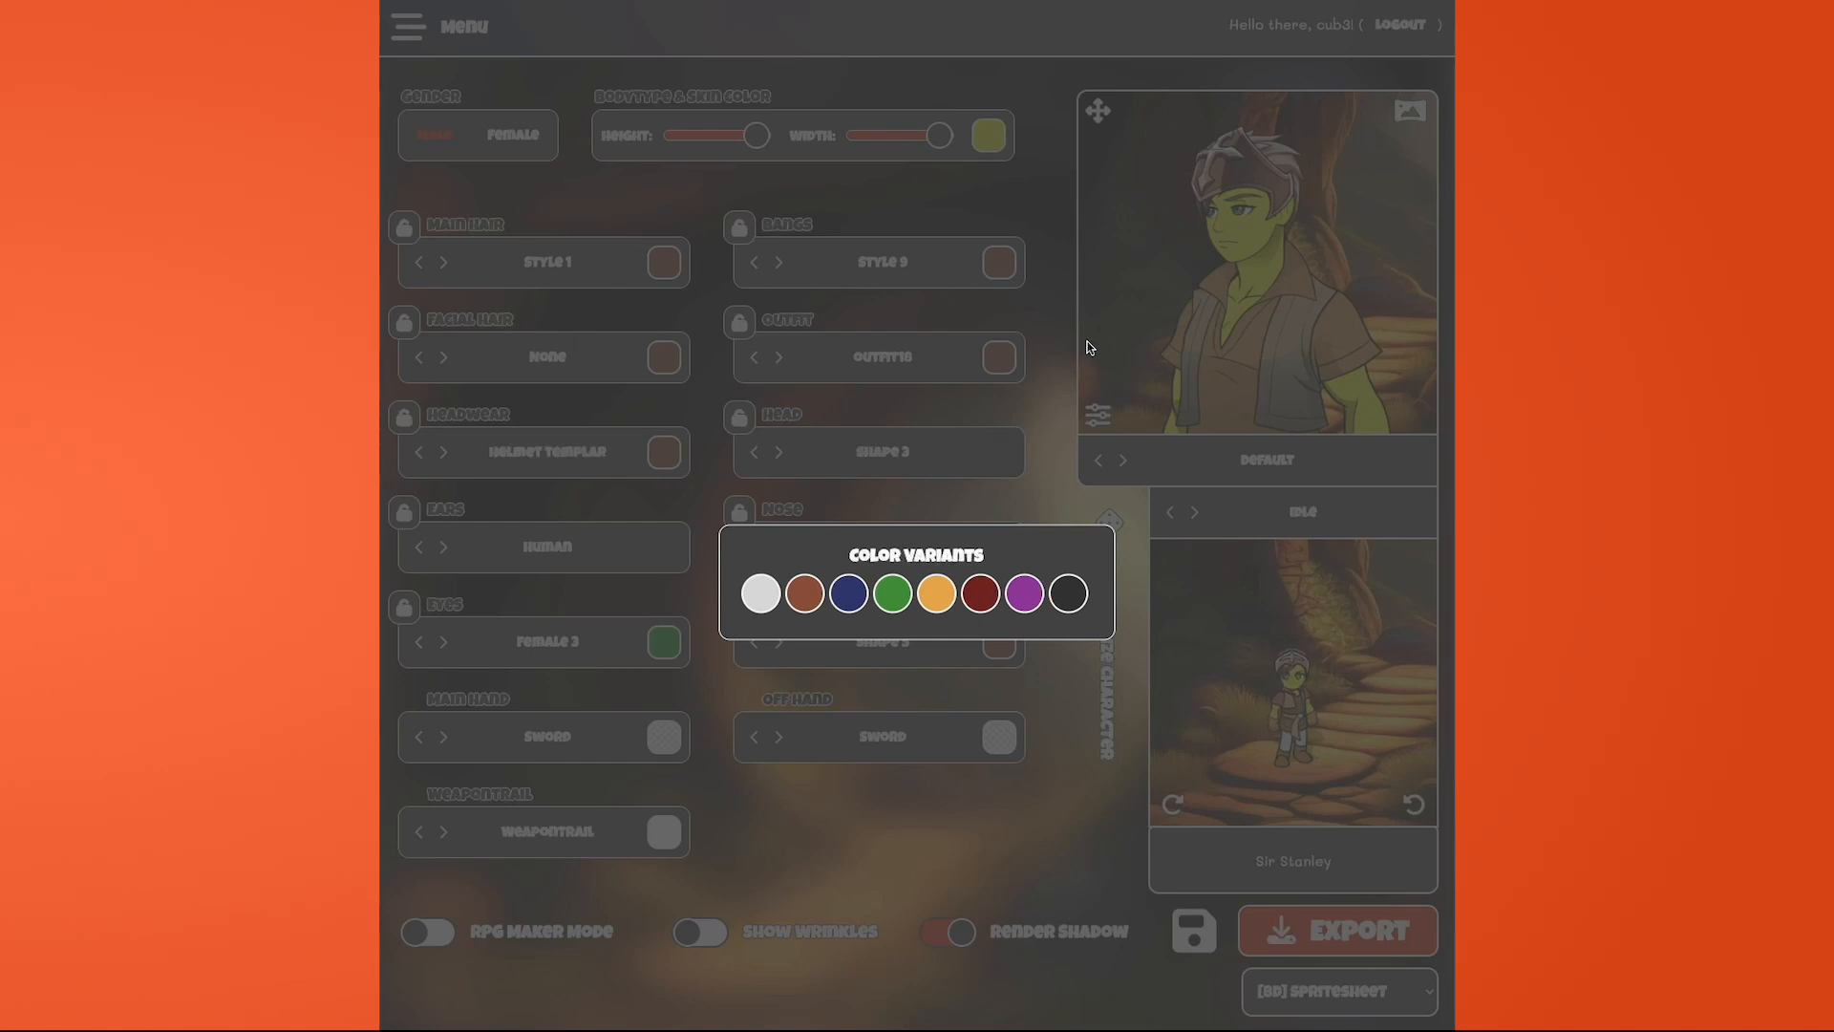
{"action": "left_click", "coordinate": [849, 594]}
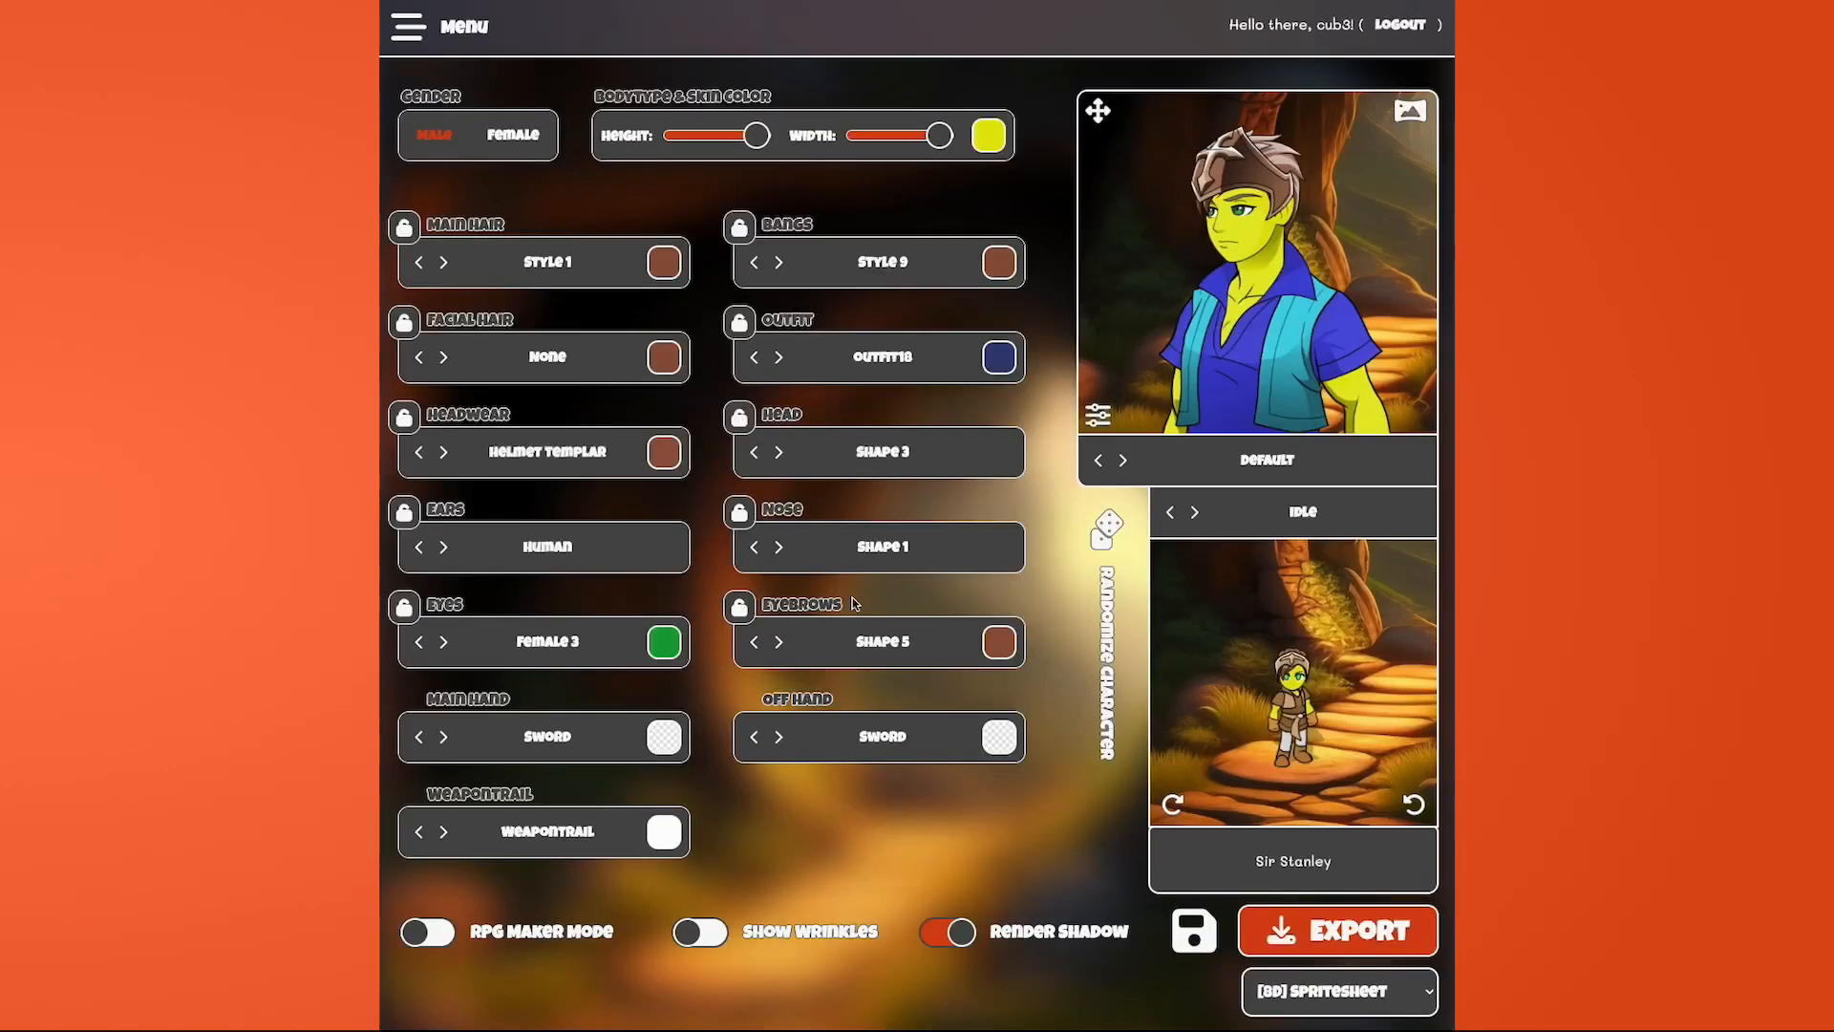
{"action": "left_click", "coordinate": [559, 455]}
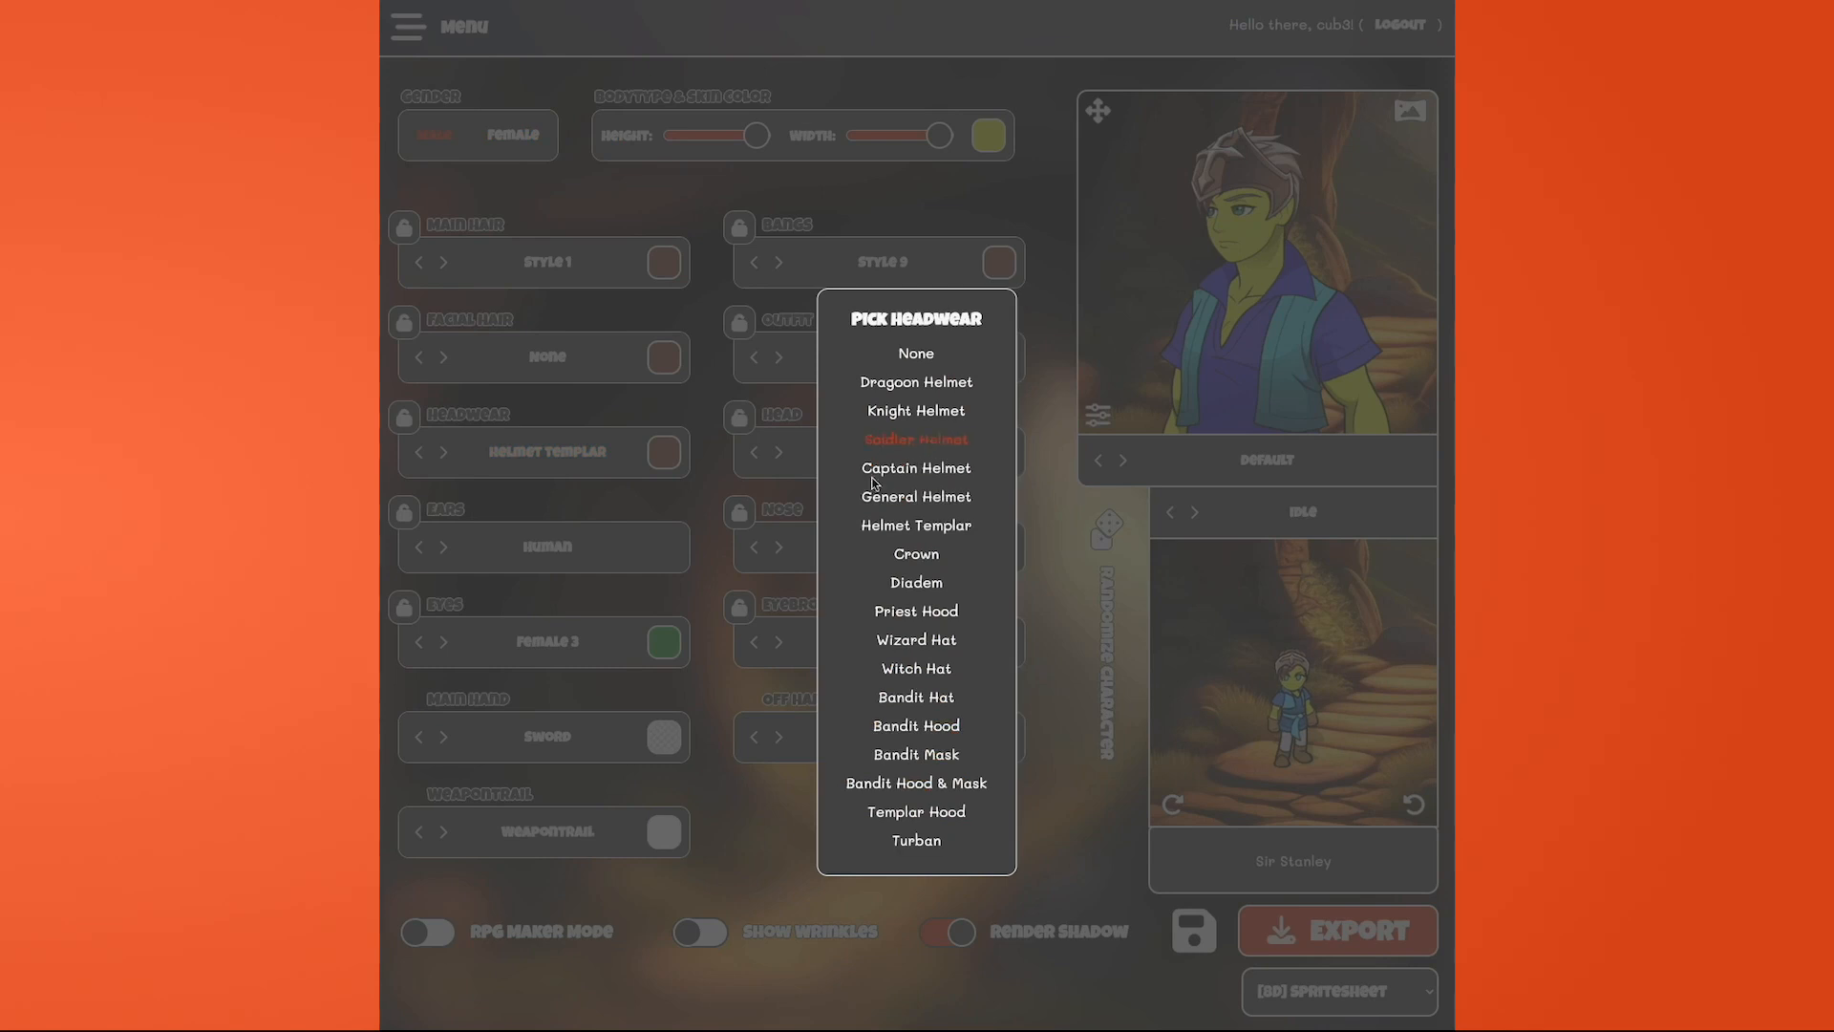
{"action": "left_click", "coordinate": [674, 524]}
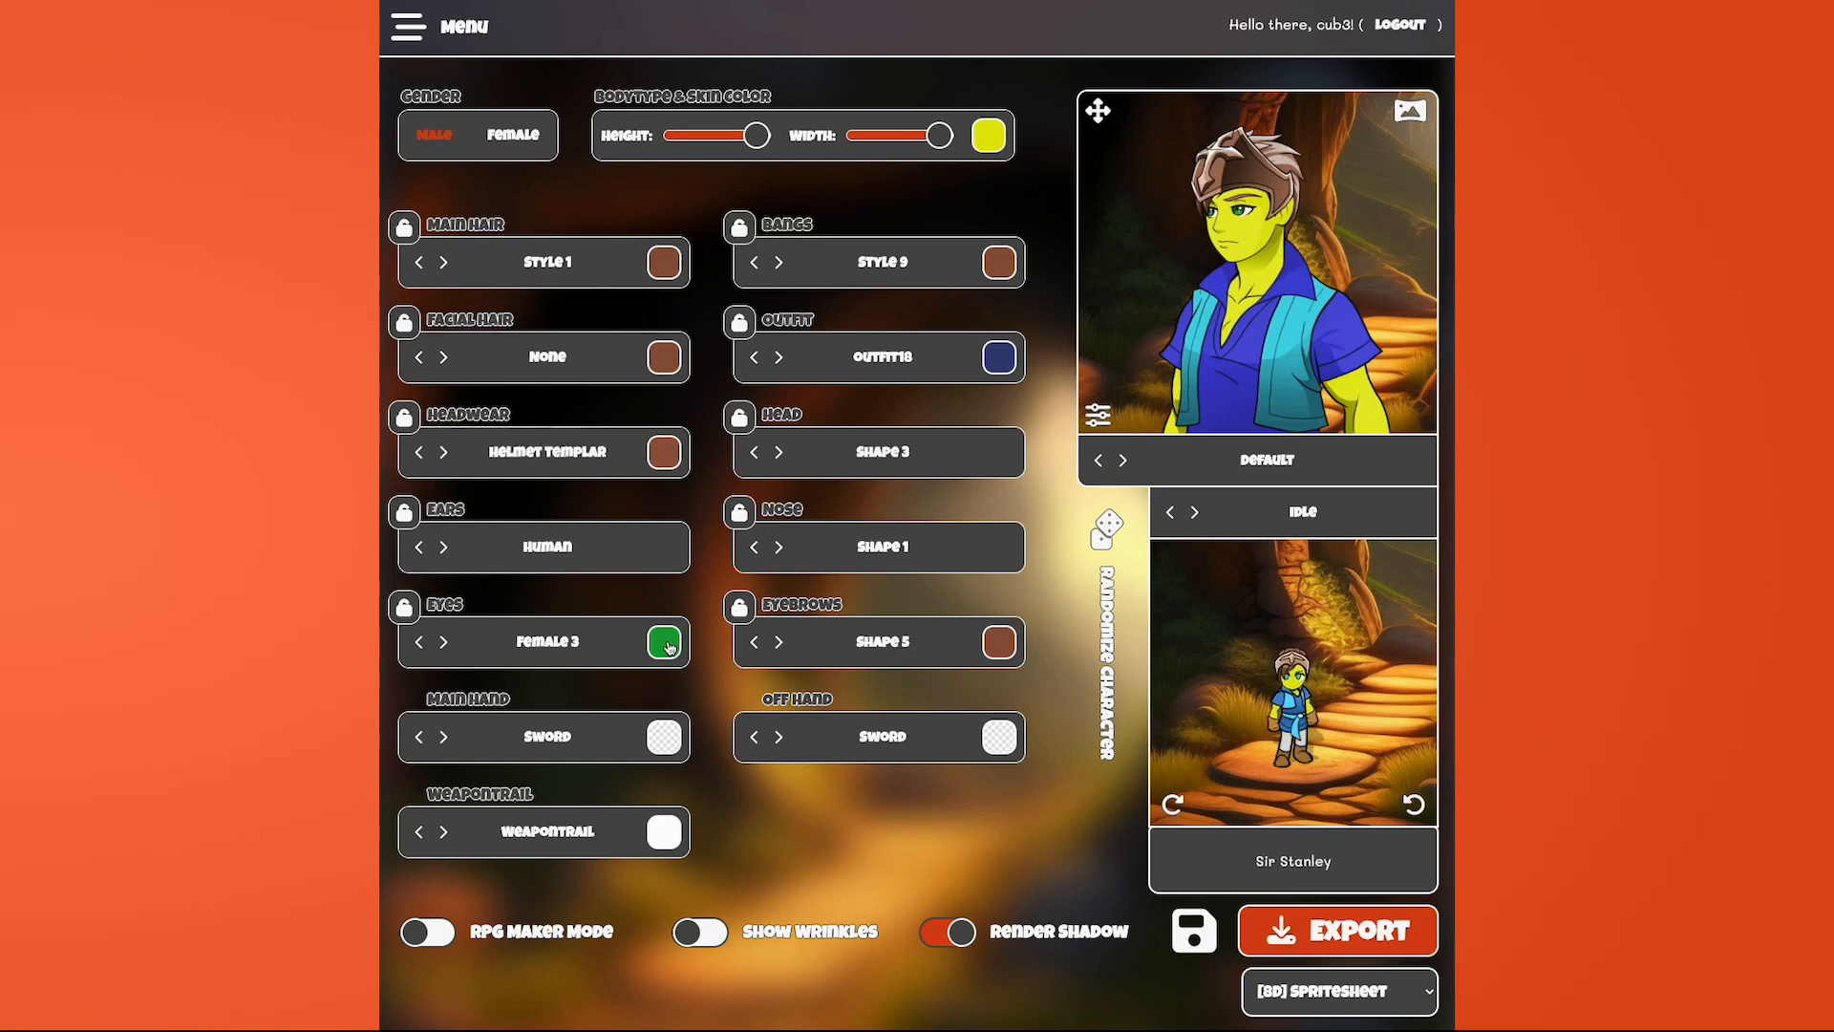
- Set the eye color to the darkest blue of the eye colors and try different nose shapes
{"action": "left_click", "coordinate": [664, 643]}
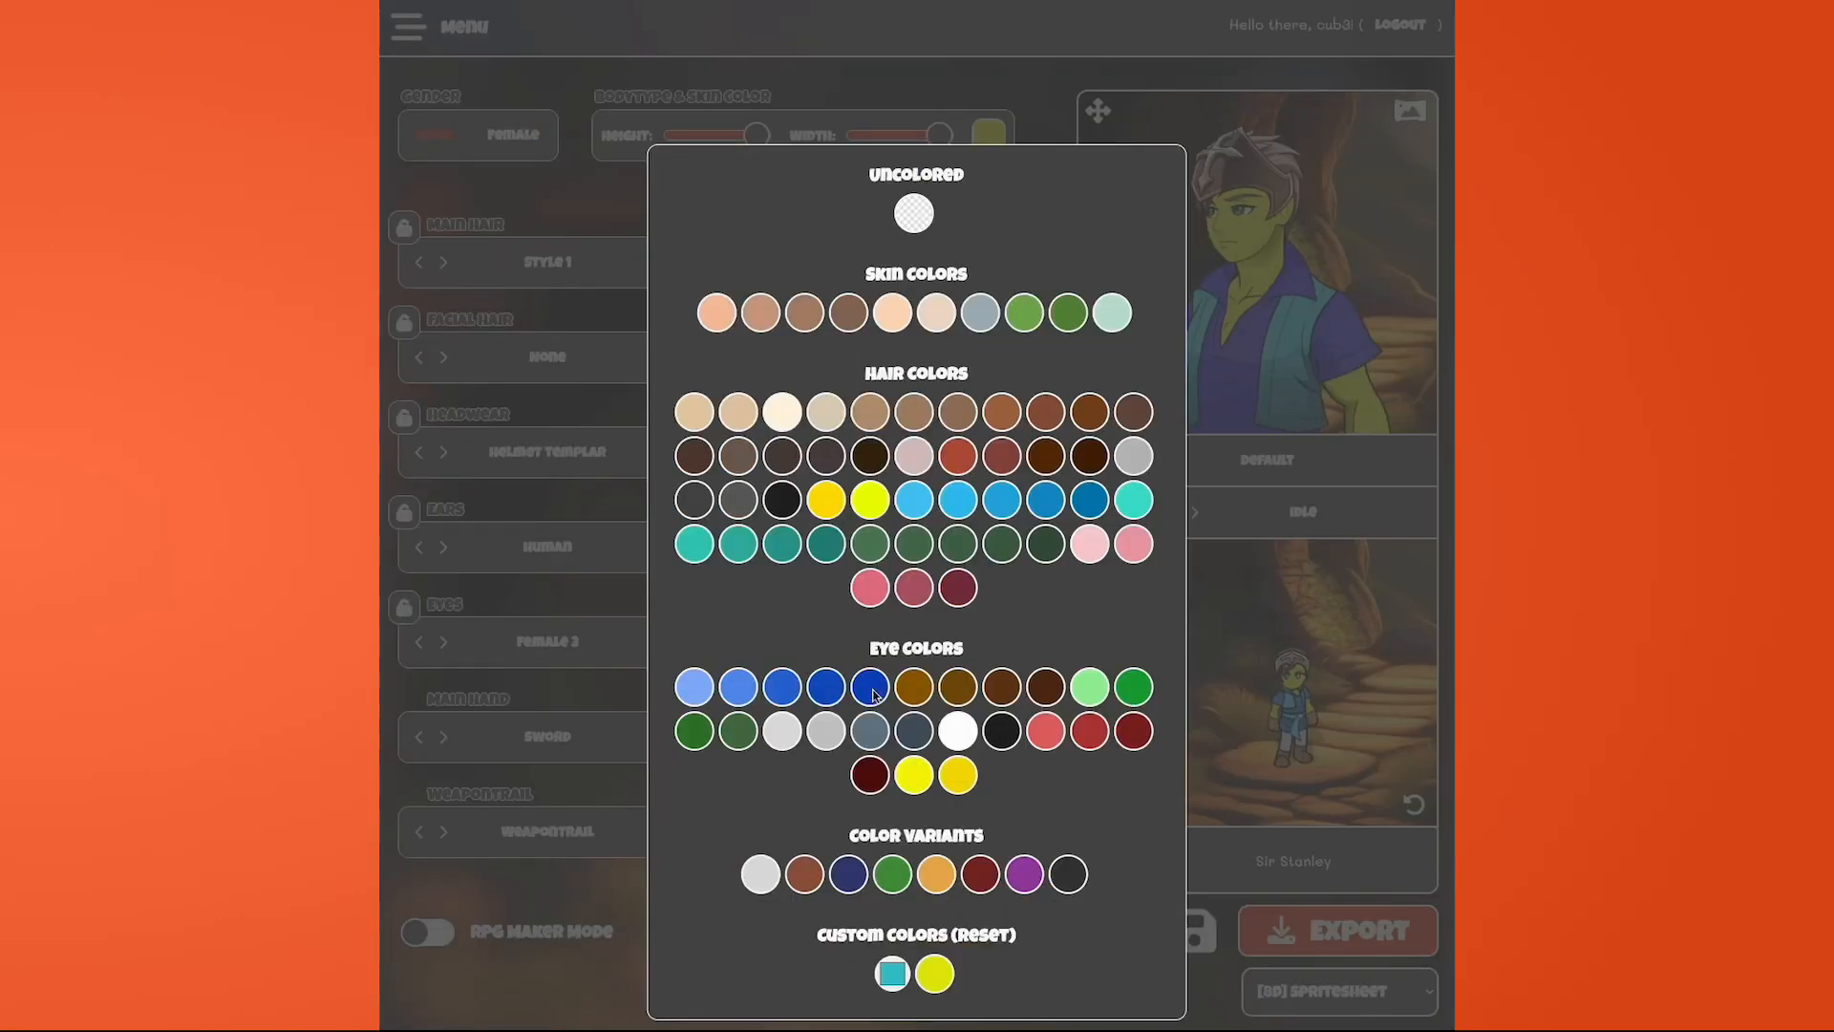
{"action": "left_click", "coordinate": [870, 687]}
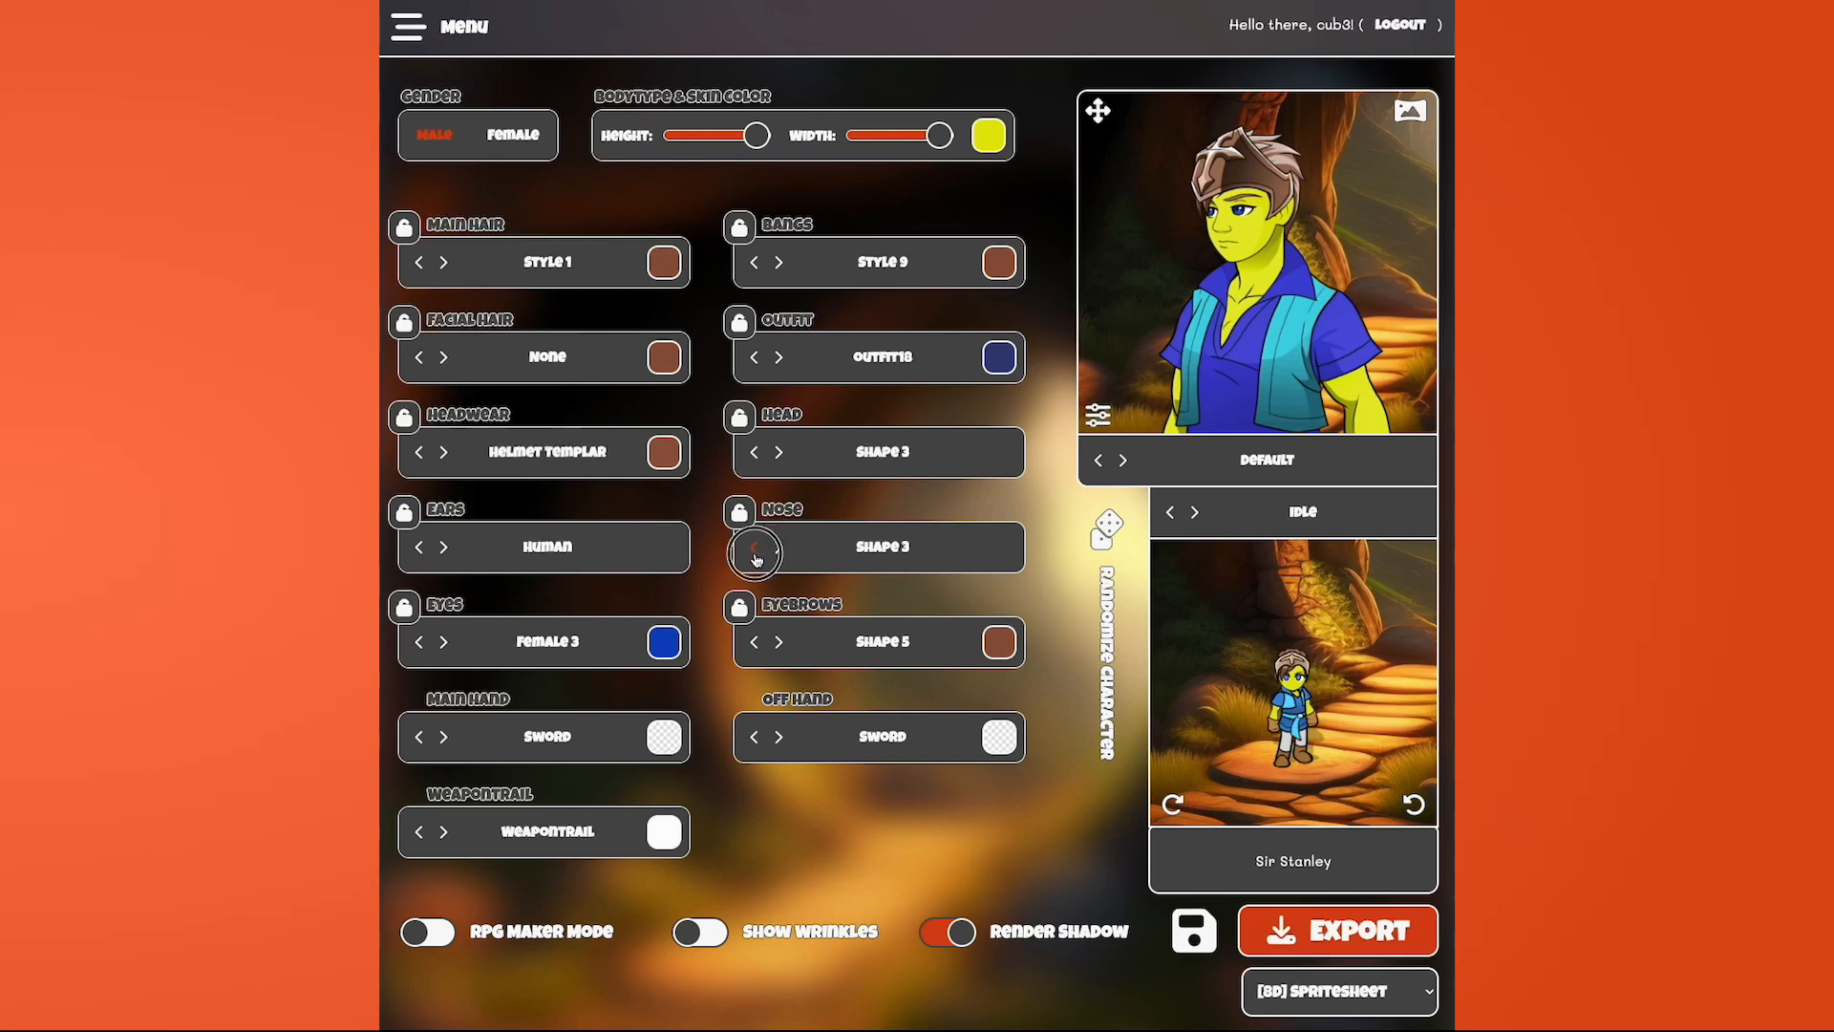
{"action": "left_click", "coordinate": [755, 554]}
- Randomize the whole character several times to generate different looks
{"action": "left_click", "coordinate": [1111, 621]}
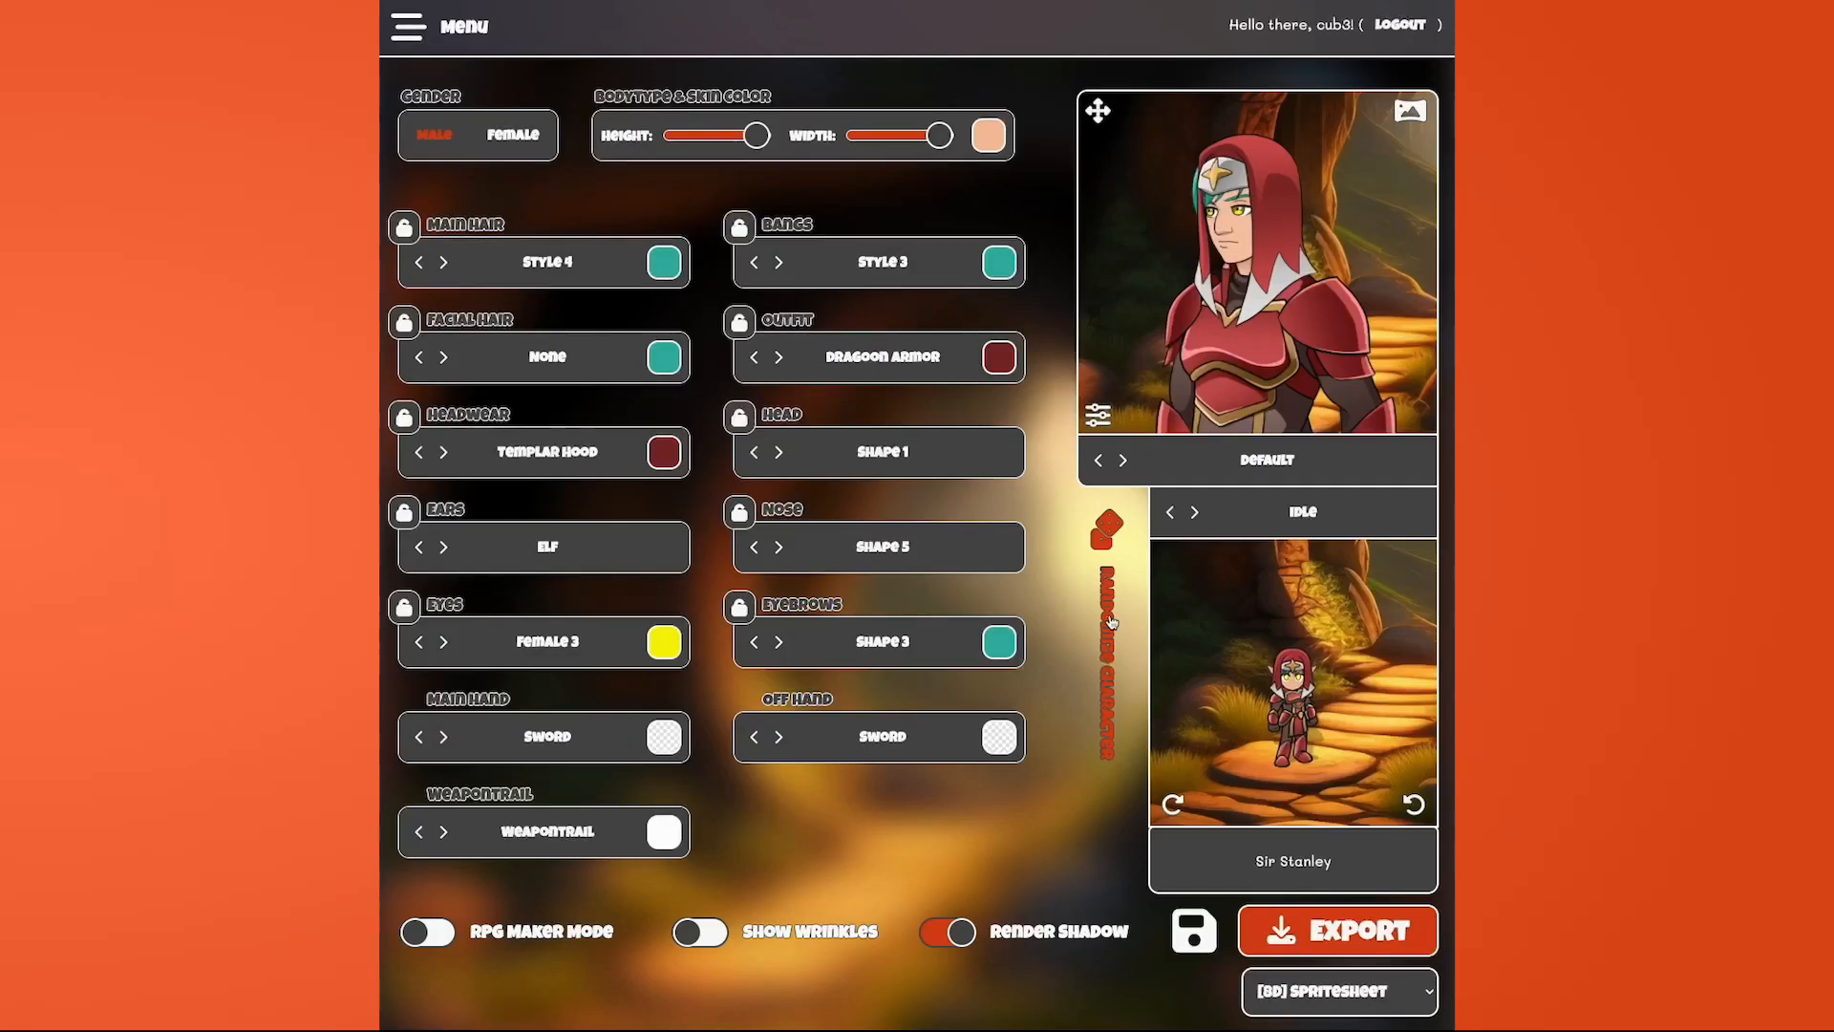
{"action": "left_click", "coordinate": [1110, 621]}
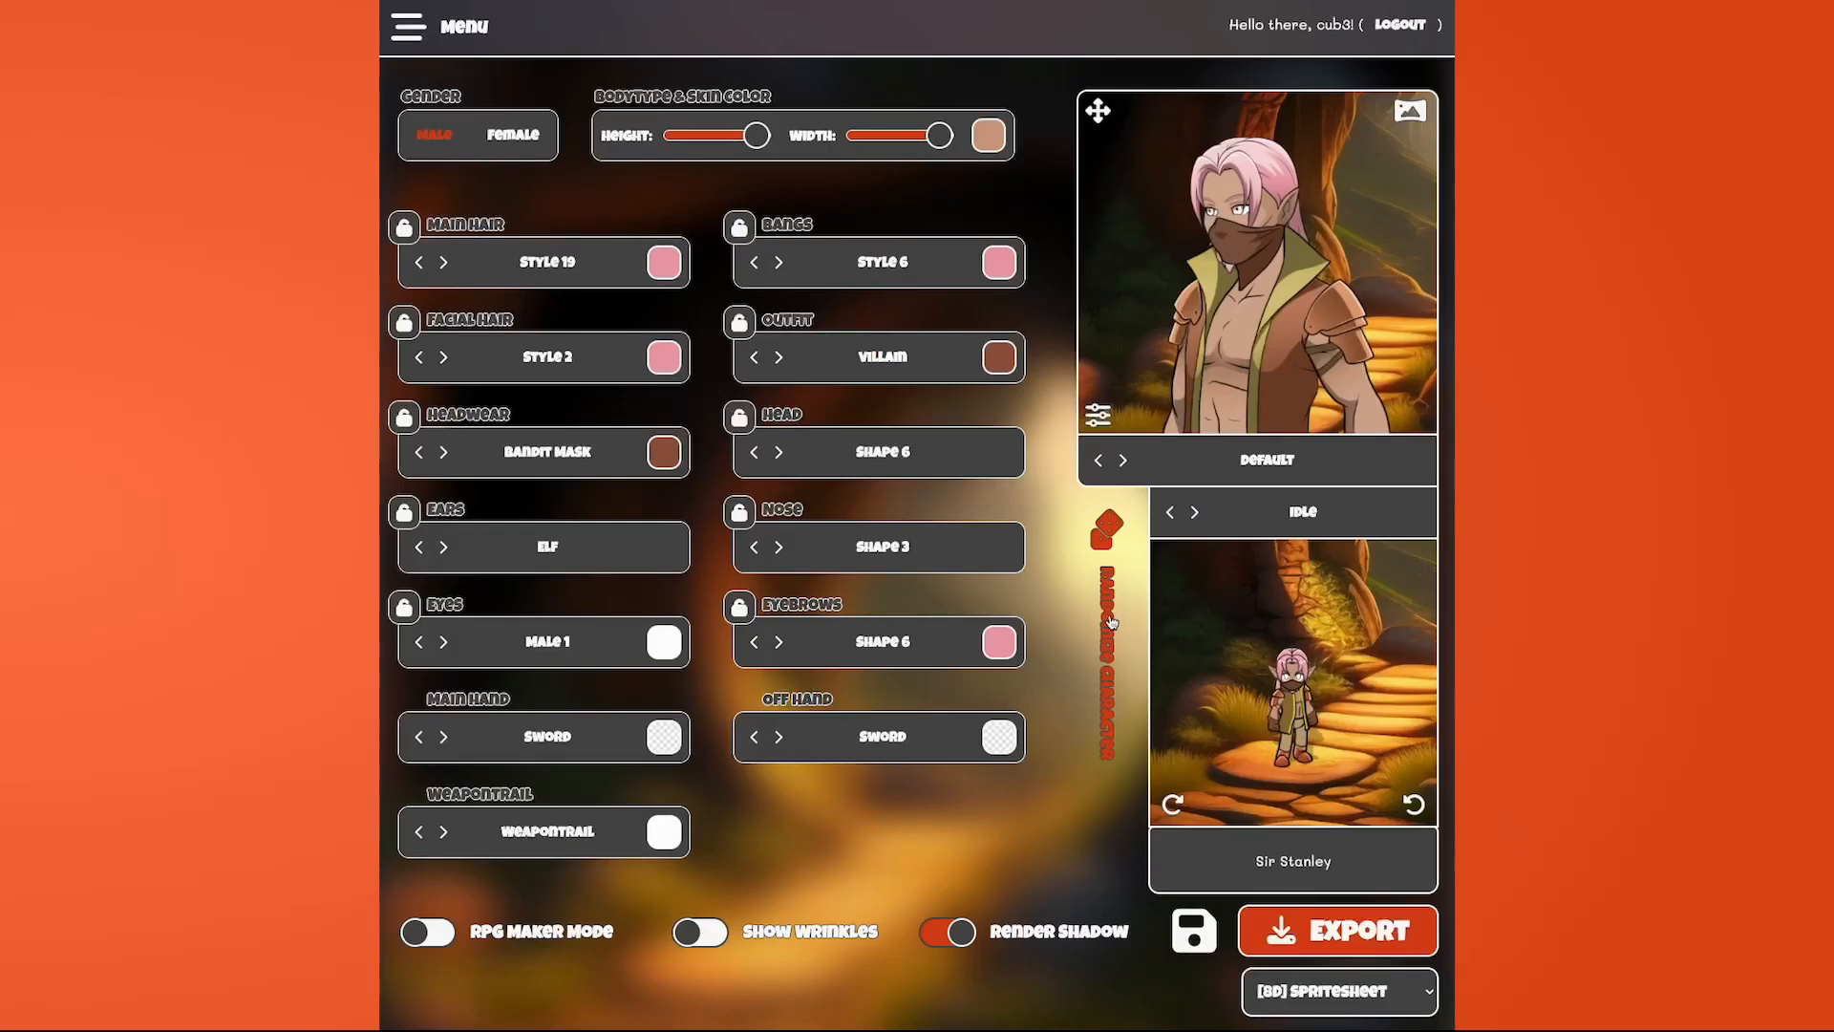
{"action": "left_click", "coordinate": [1111, 621]}
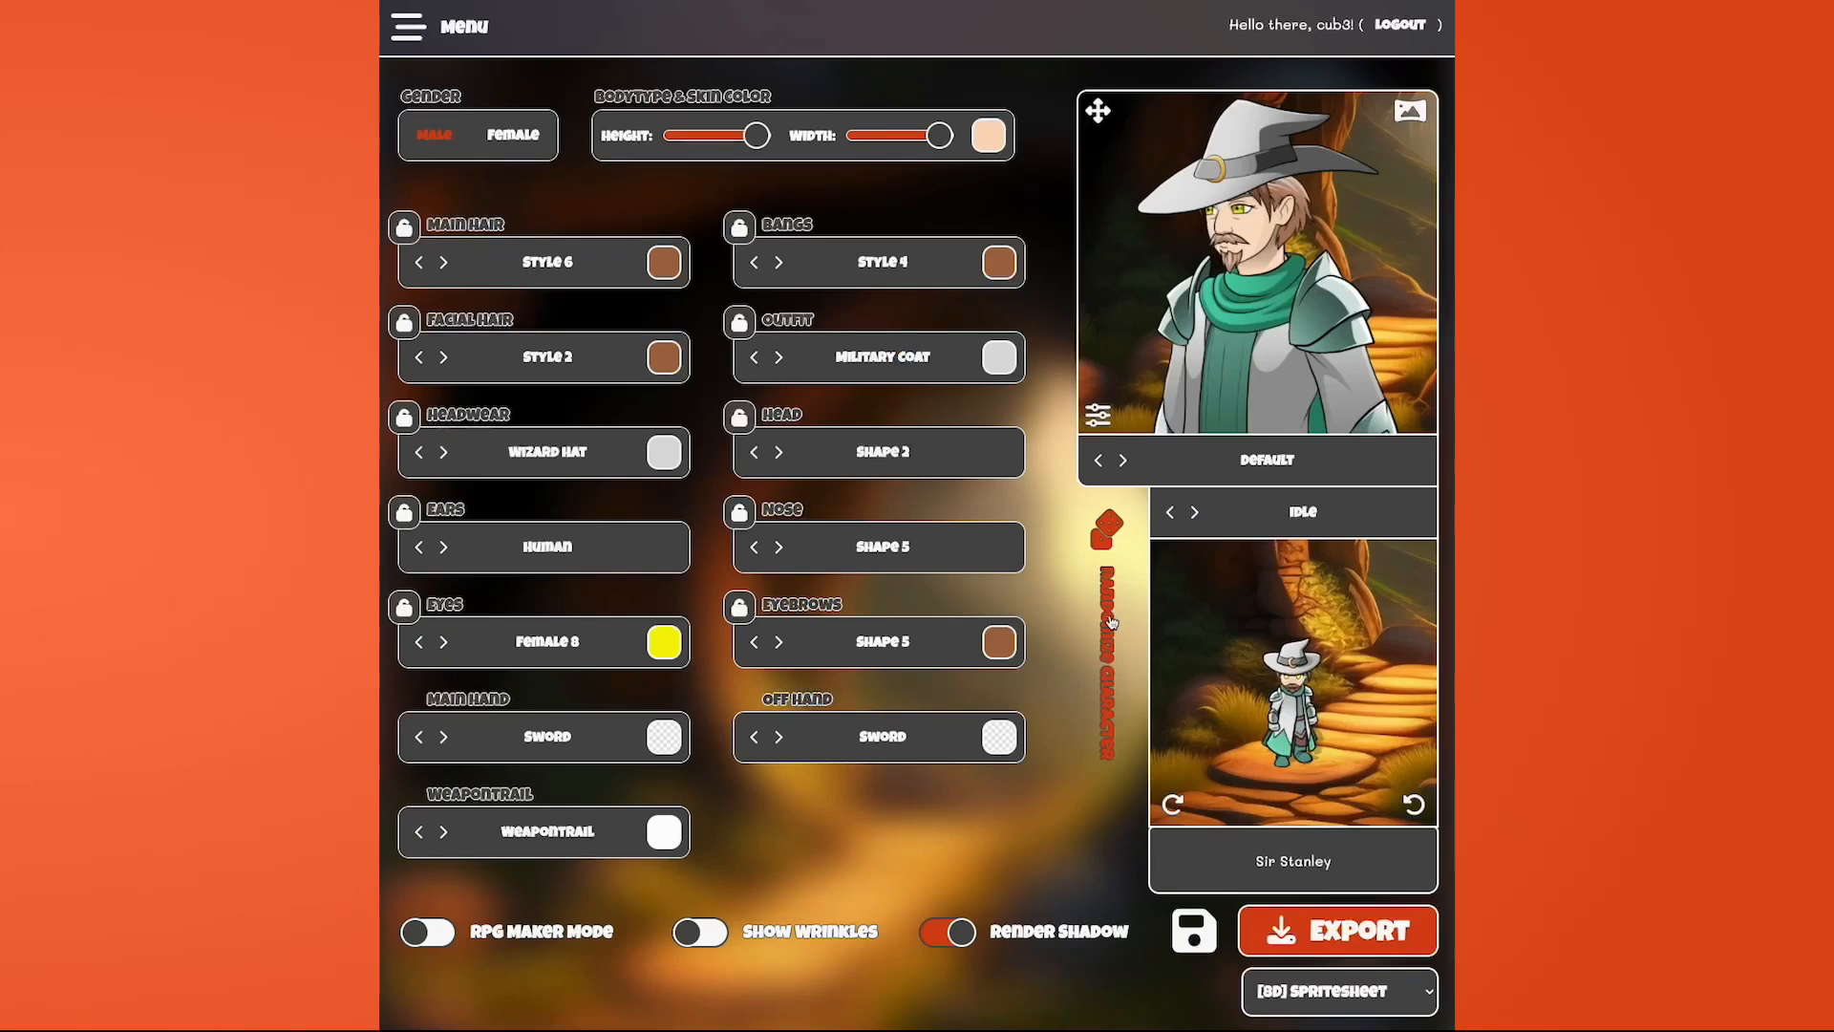
{"action": "left_click", "coordinate": [1111, 621]}
{"action": "left_click", "coordinate": [1111, 620]}
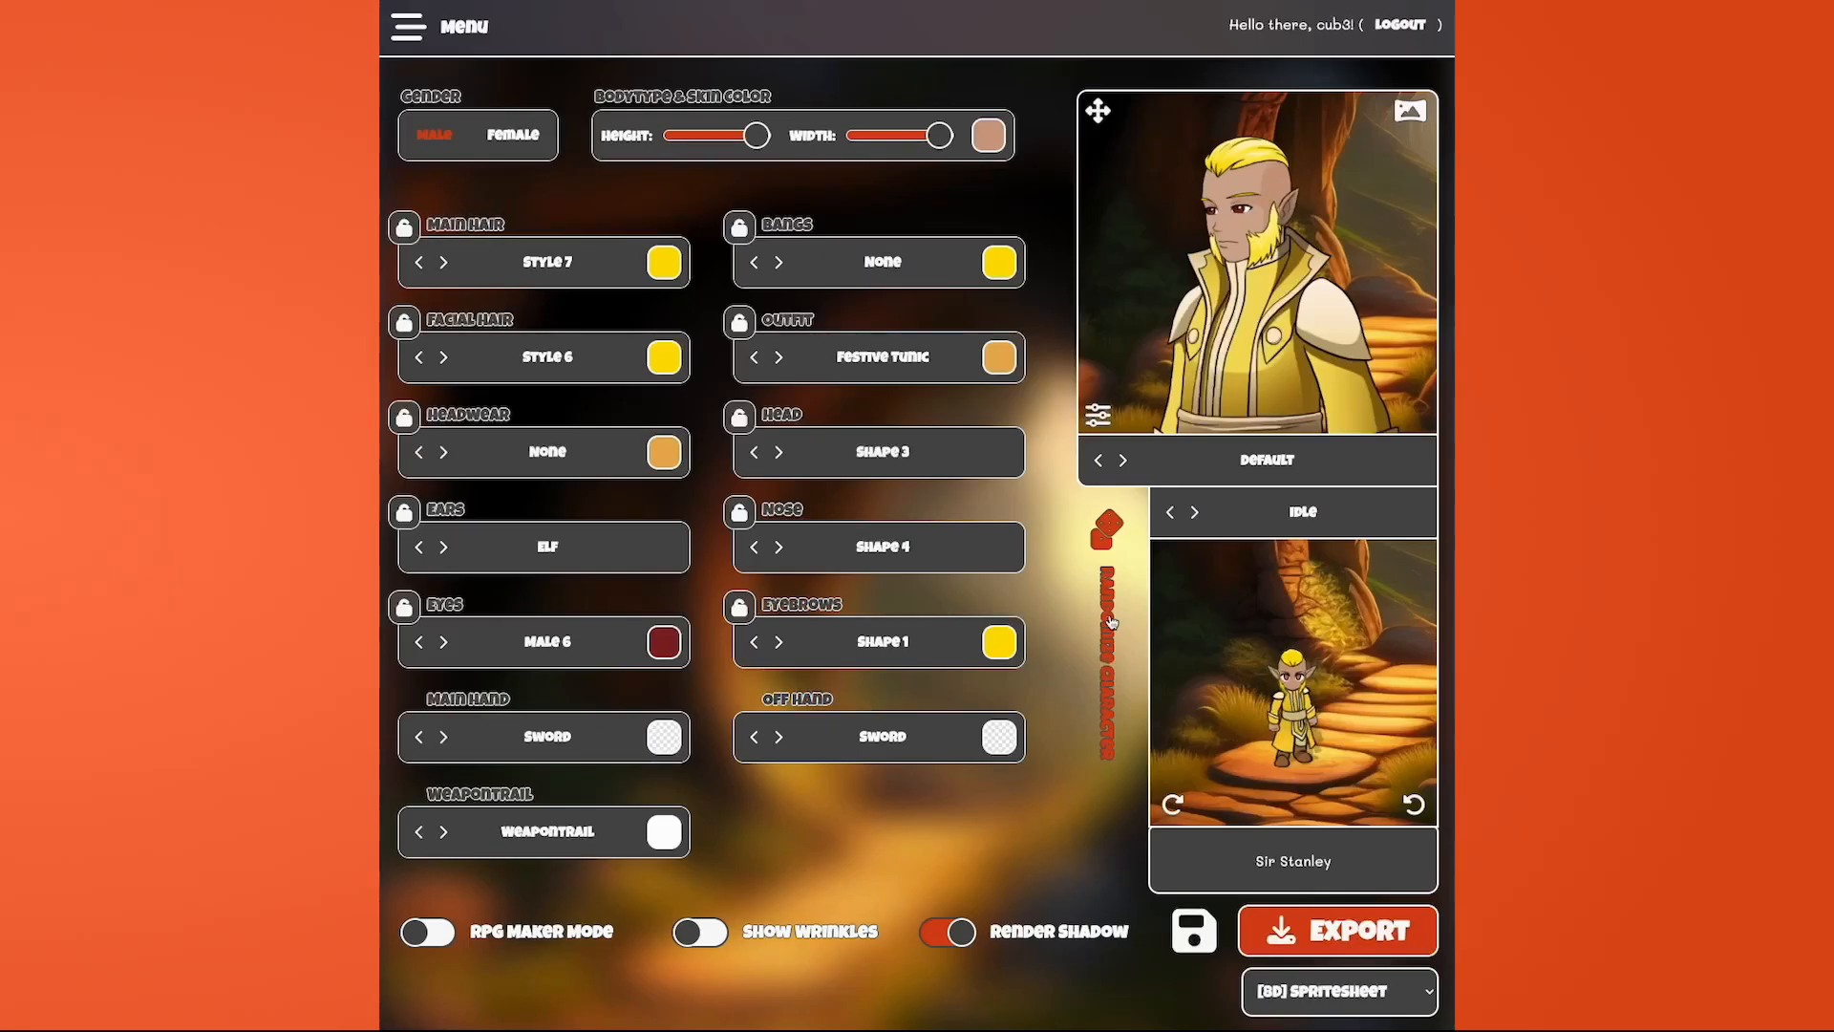
{"action": "left_click", "coordinate": [1111, 621]}
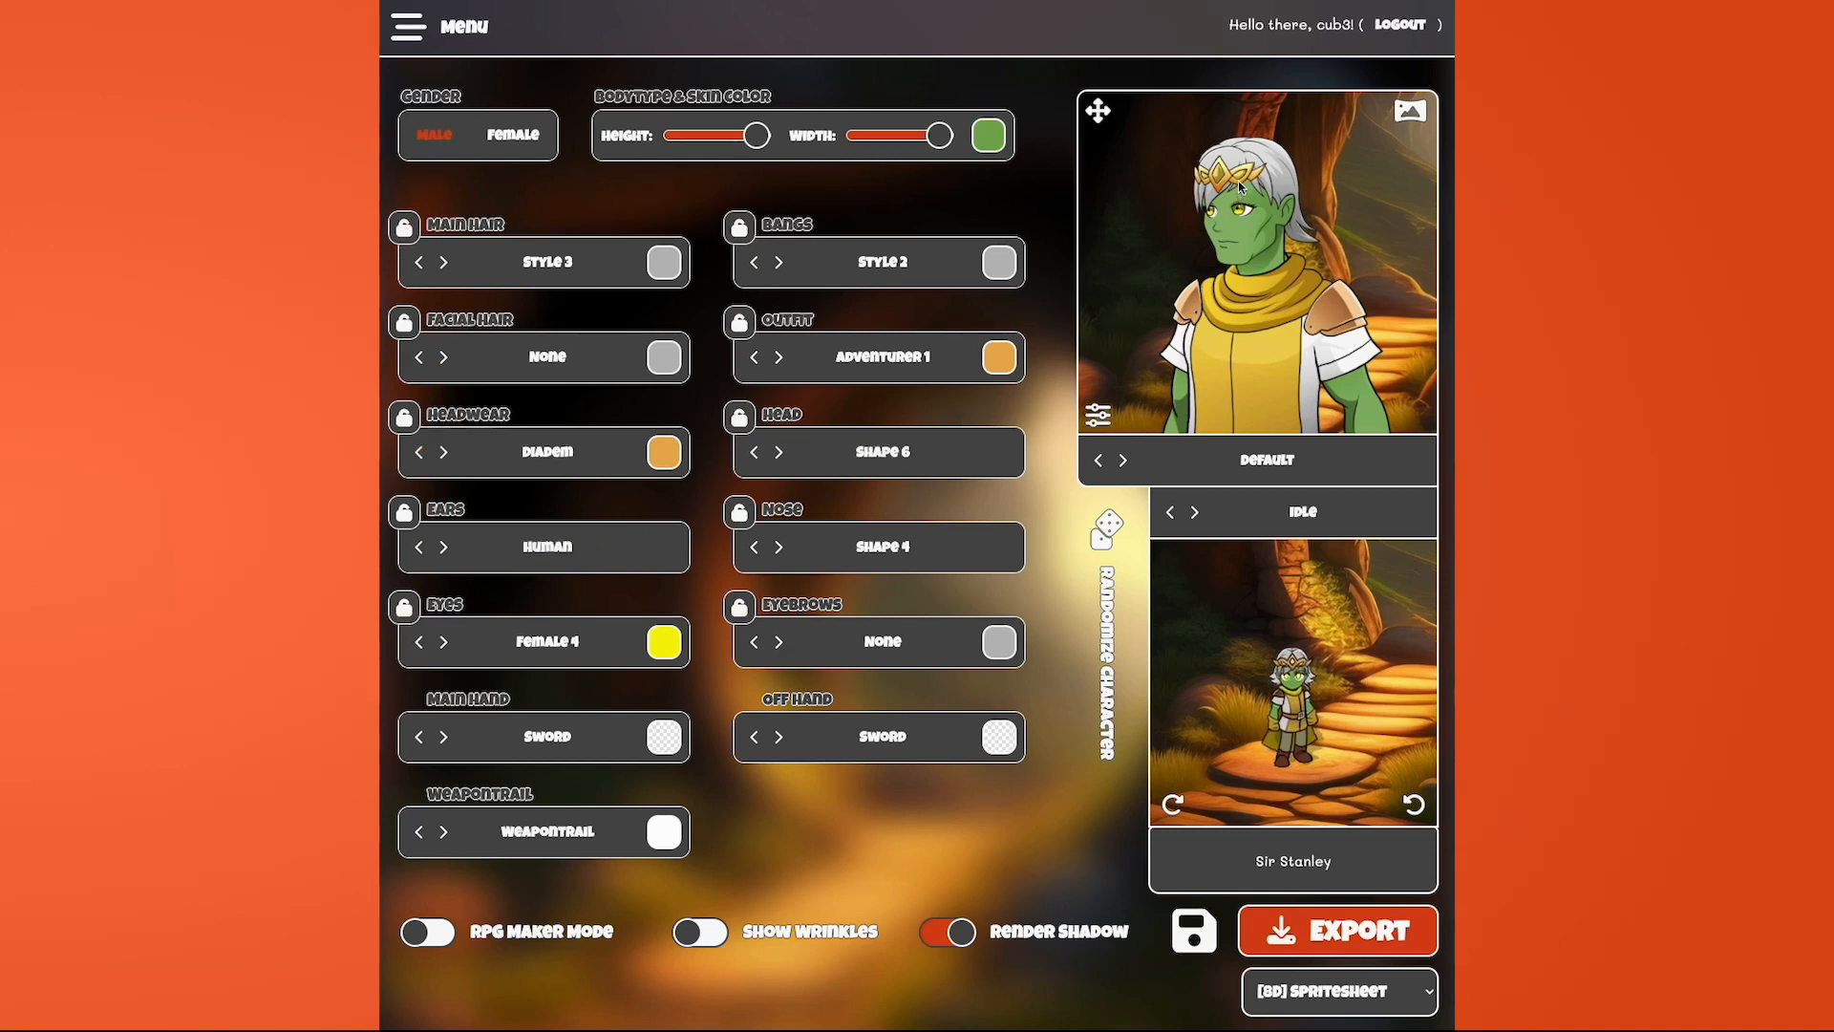
- Give the character the Crown headwear, set the bangs to None, and choose the Festive Cloathing outfit
{"action": "left_click", "coordinate": [563, 456]}
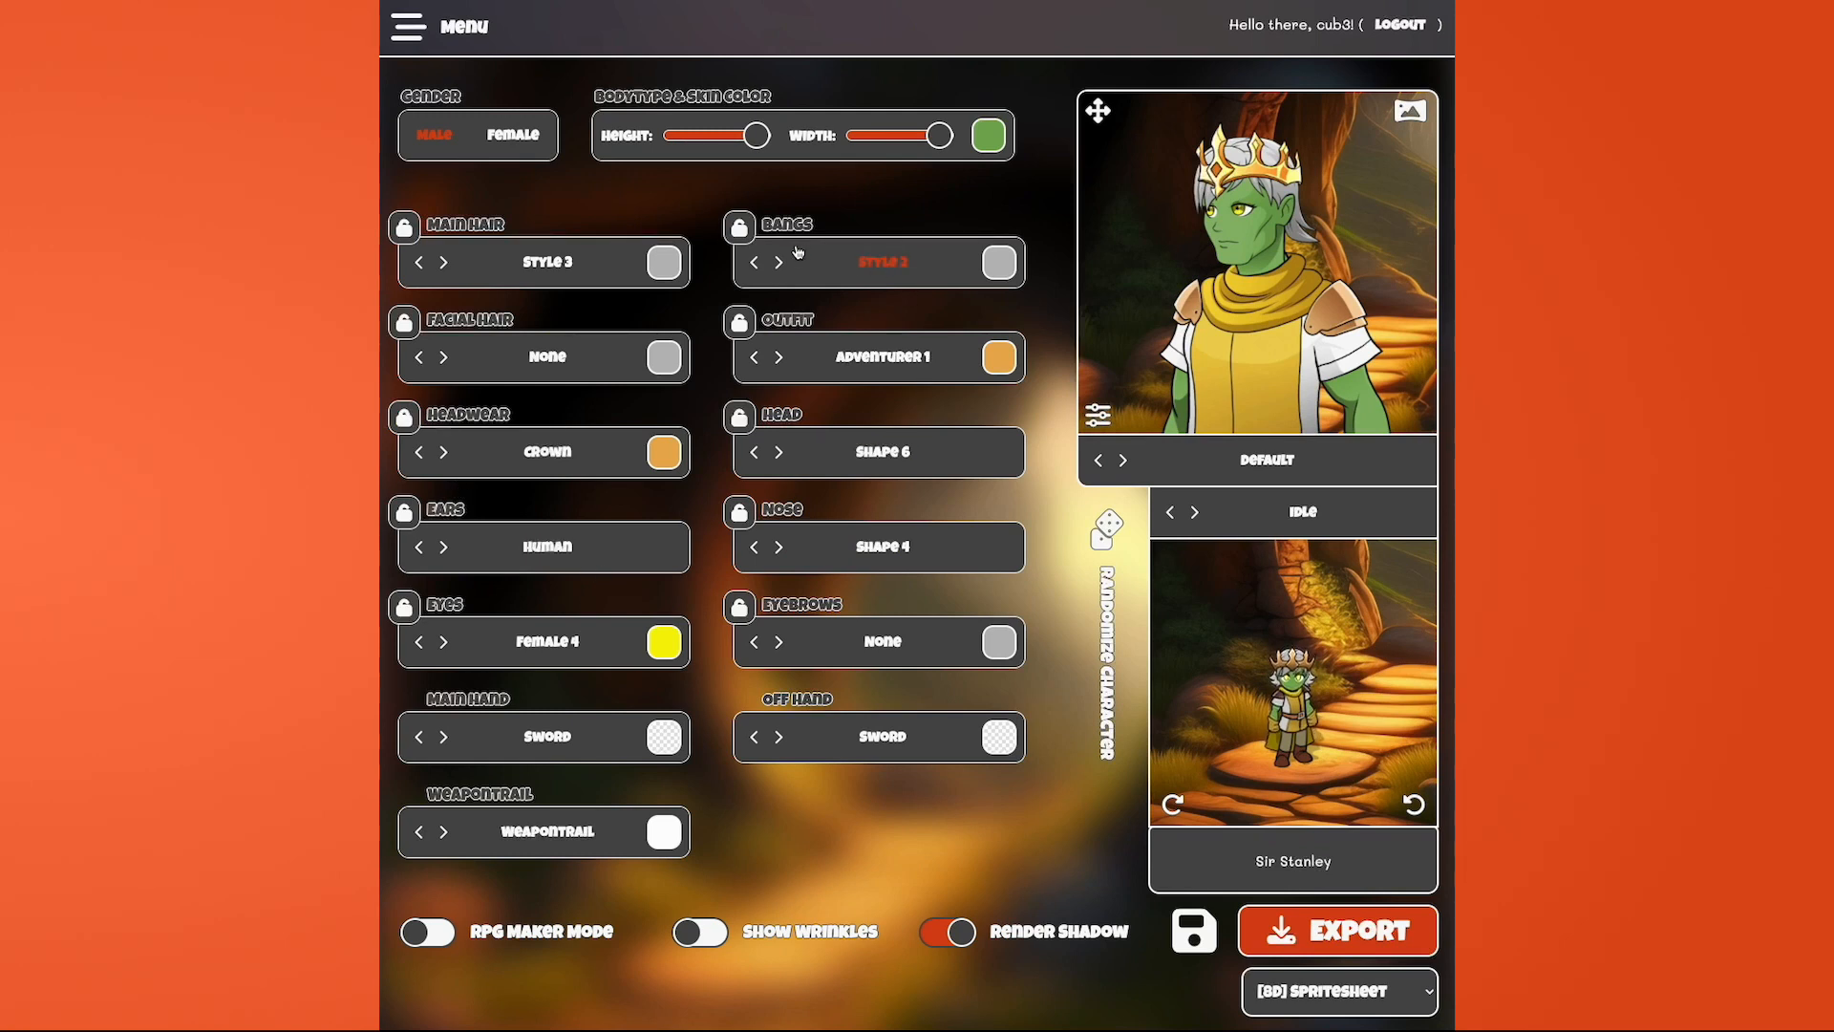
{"action": "left_click", "coordinate": [754, 264]}
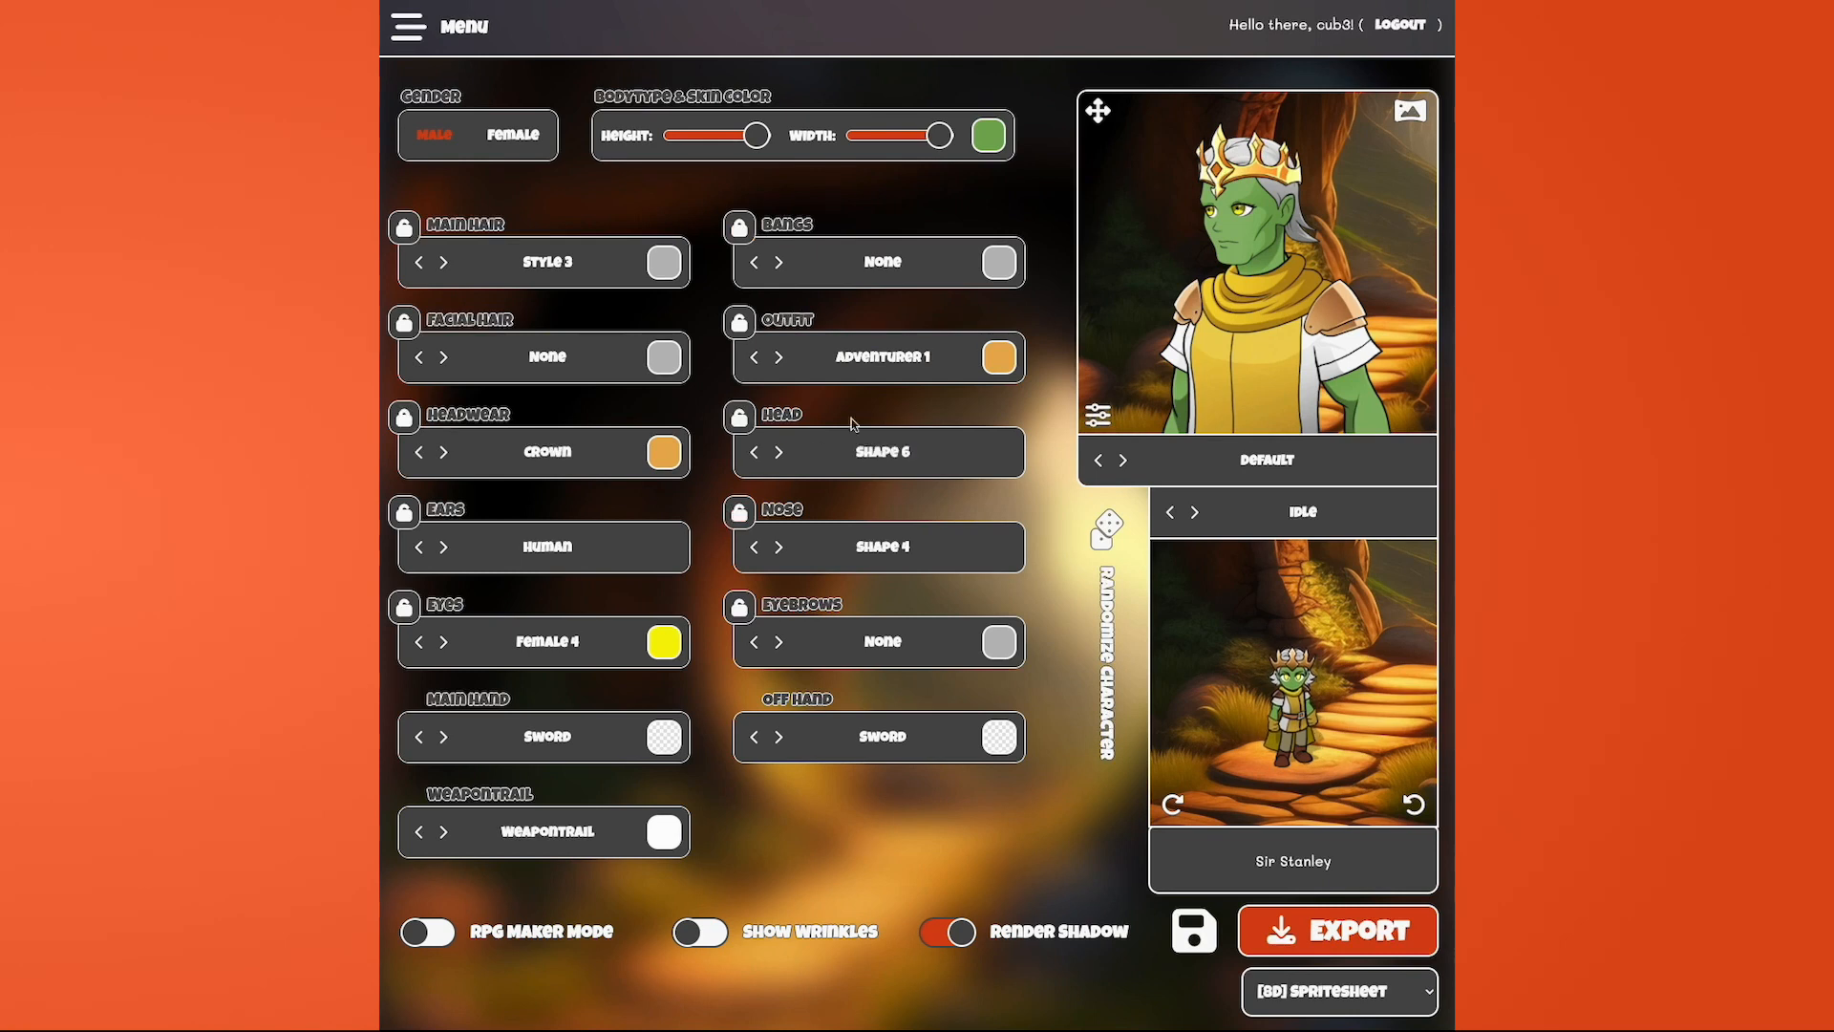
{"action": "left_click", "coordinate": [881, 363]}
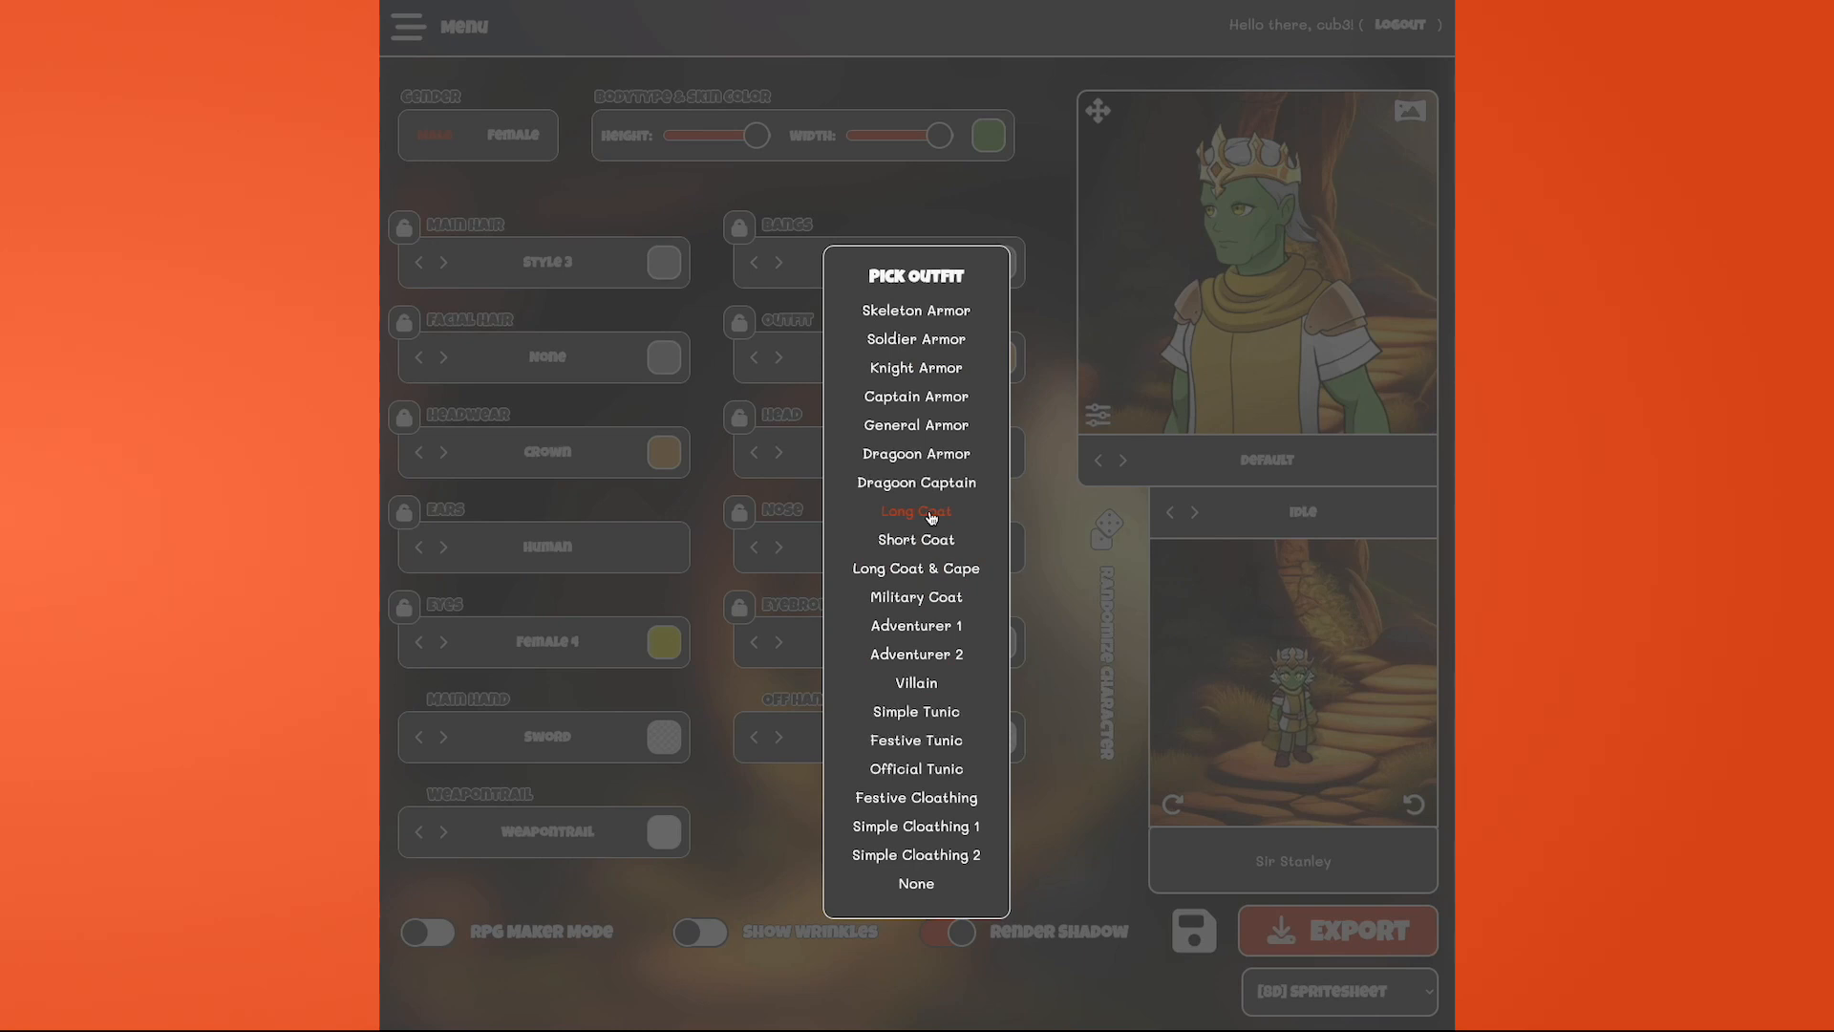
{"action": "left_click", "coordinate": [918, 797]}
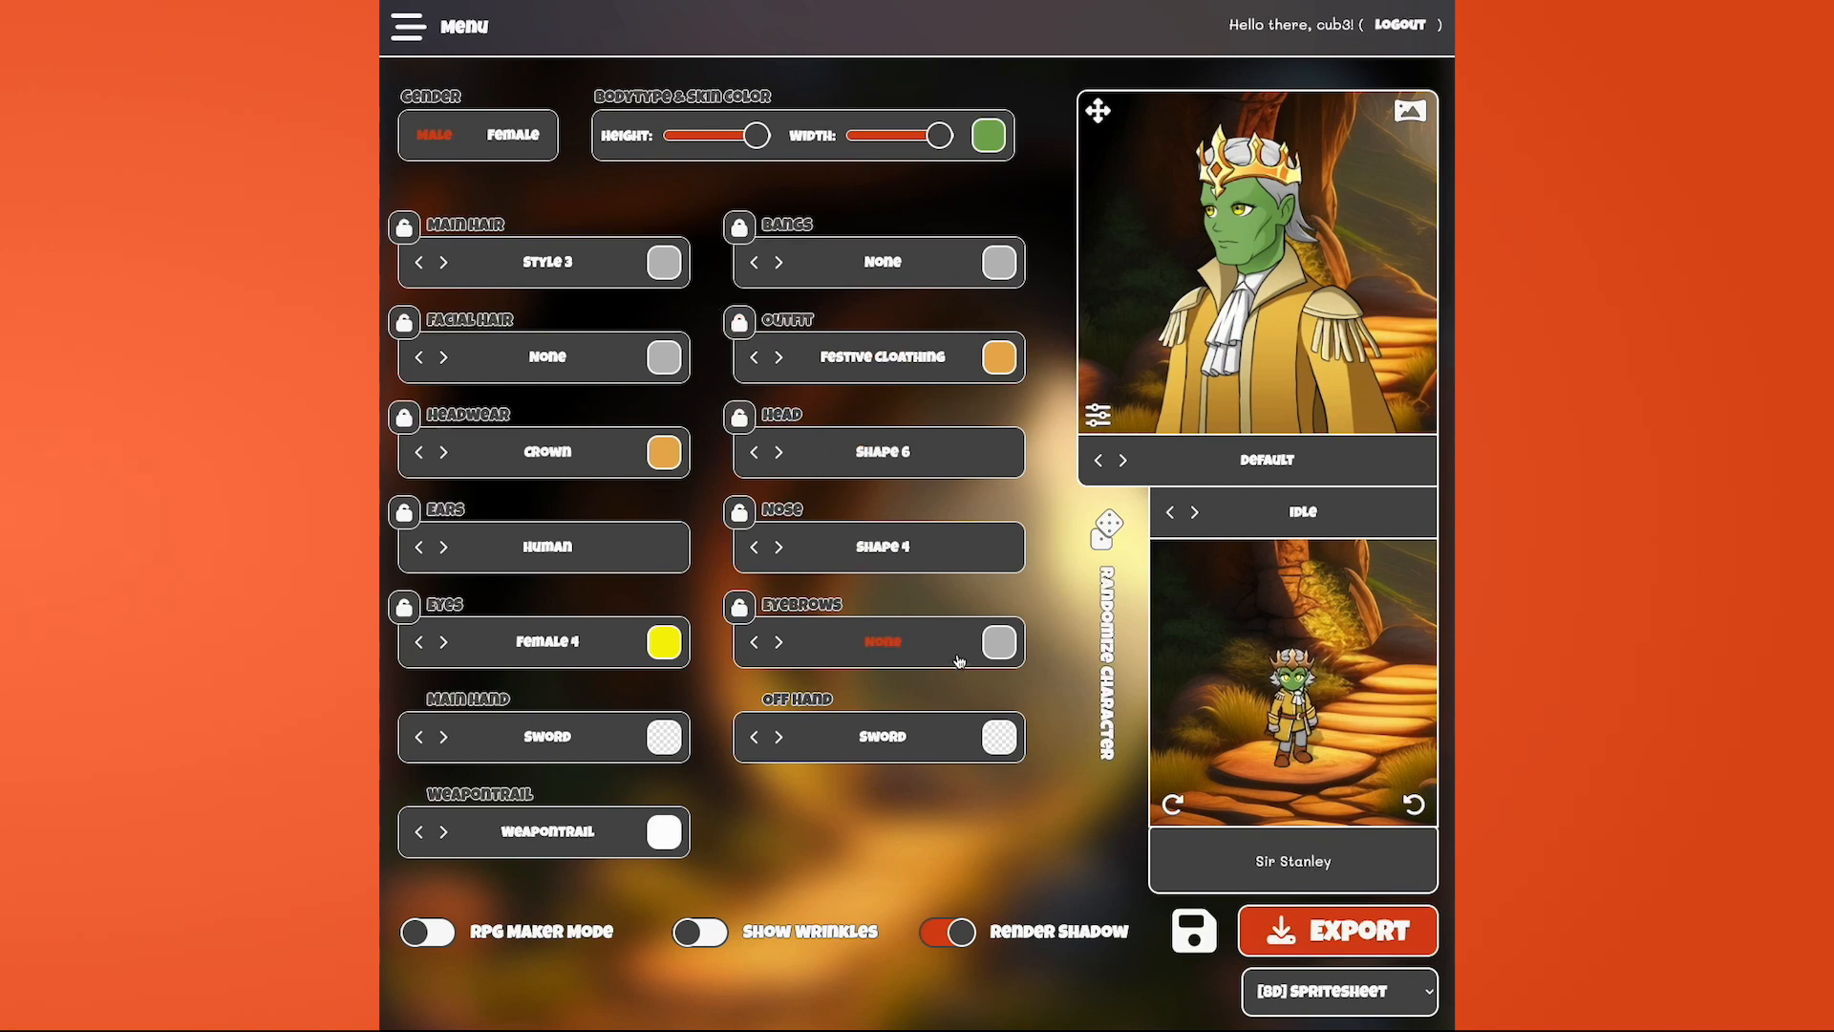
- Randomize the character several more times while keeping the Crown headwear, no bangs and the Festive Cloathing outfit
{"action": "left_click", "coordinate": [1108, 638]}
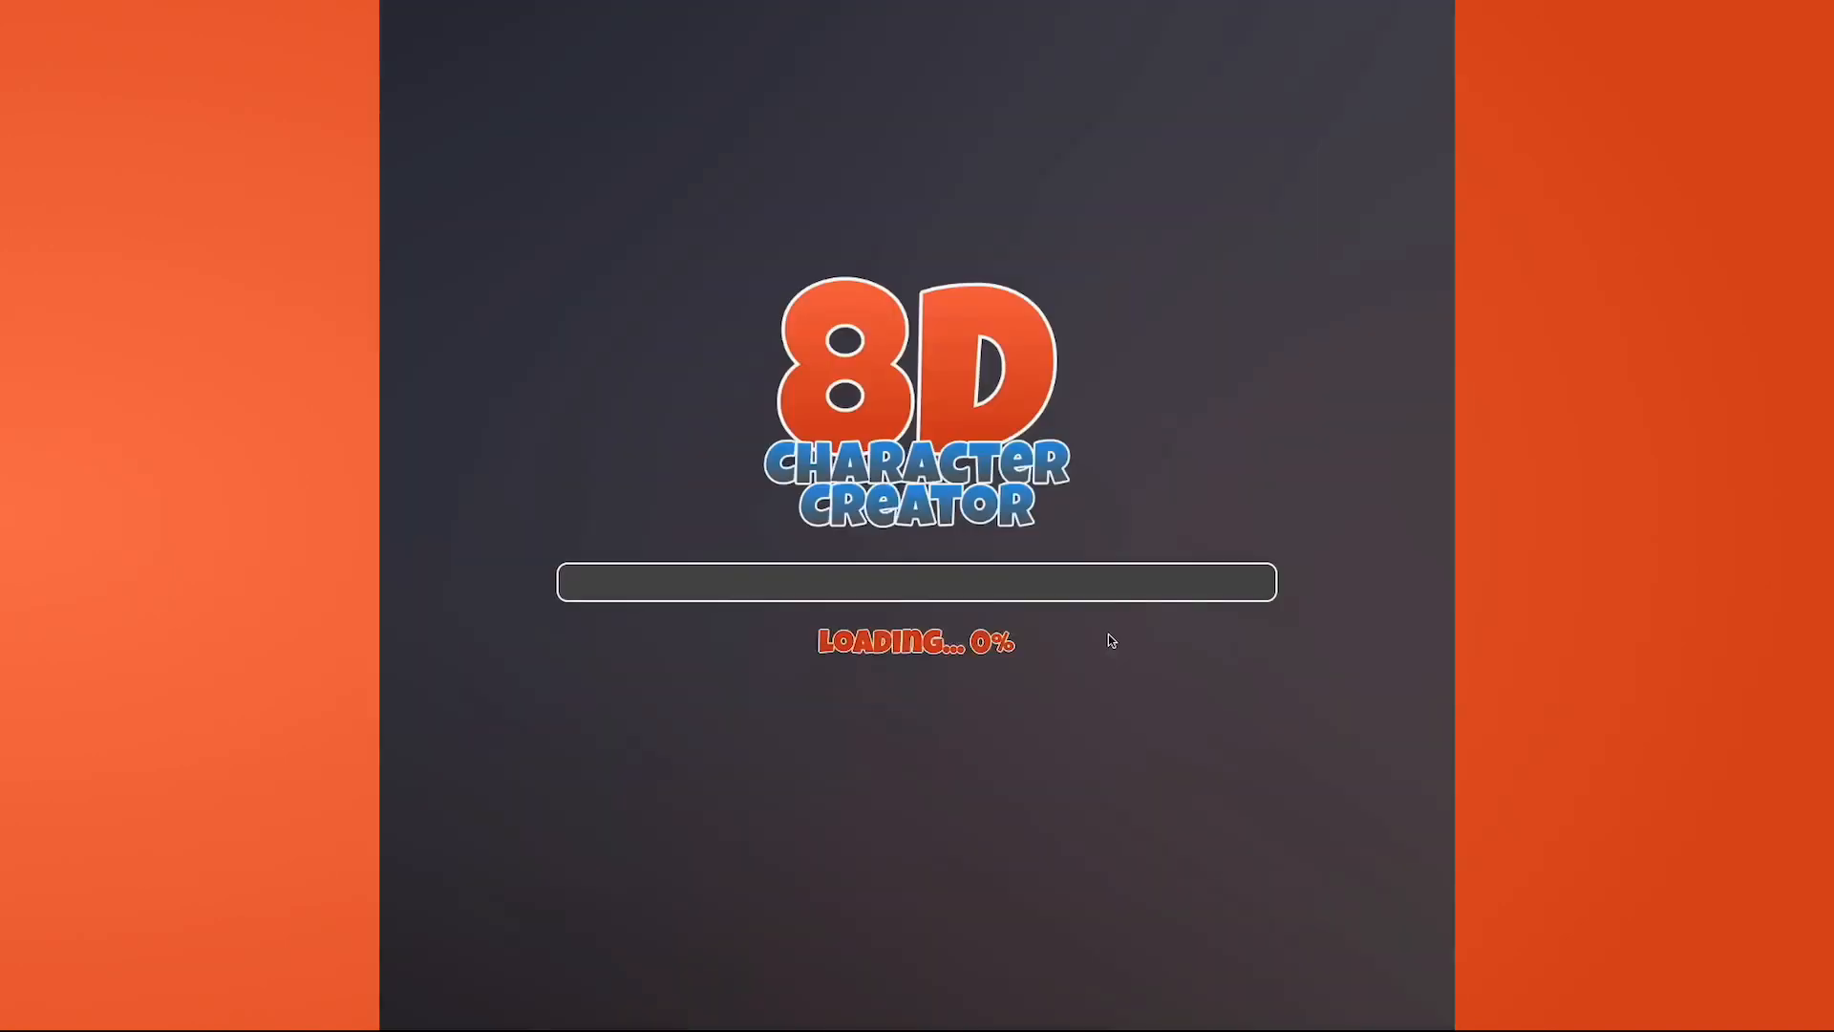
{"action": "left_click", "coordinate": [1108, 638]}
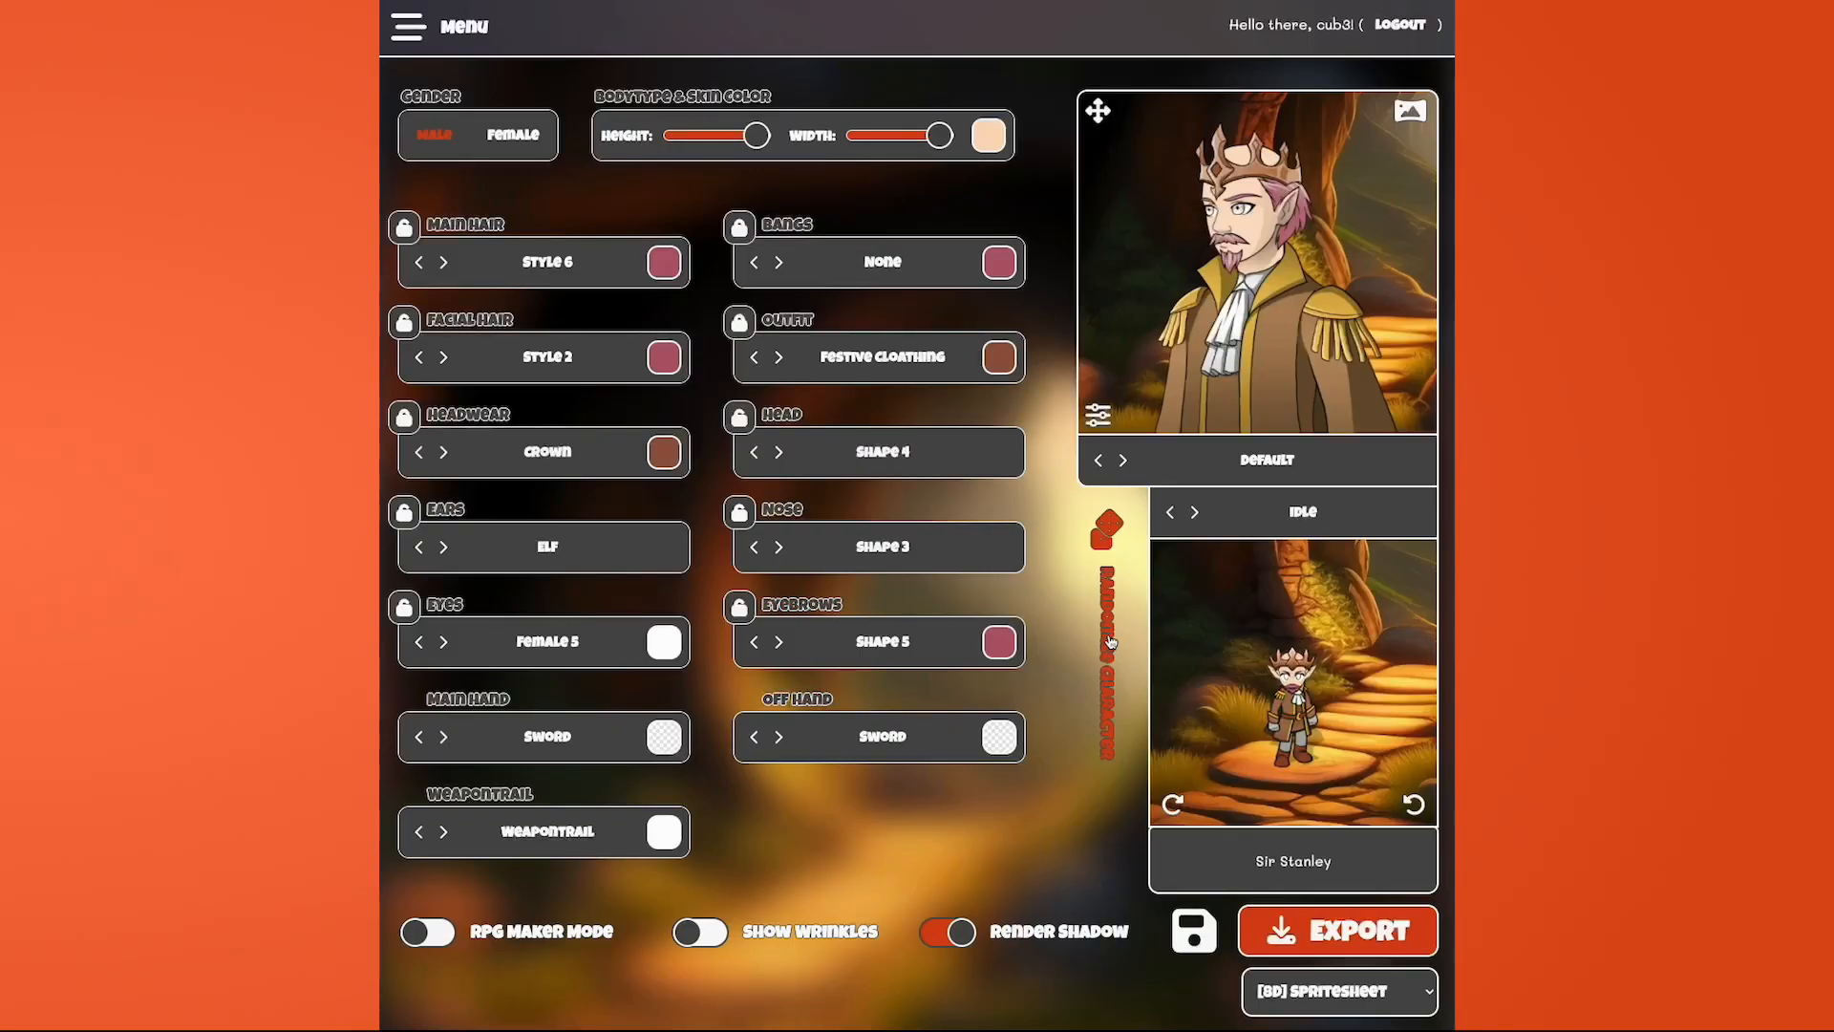
{"action": "left_click", "coordinate": [1108, 638]}
{"action": "left_click", "coordinate": [1107, 638]}
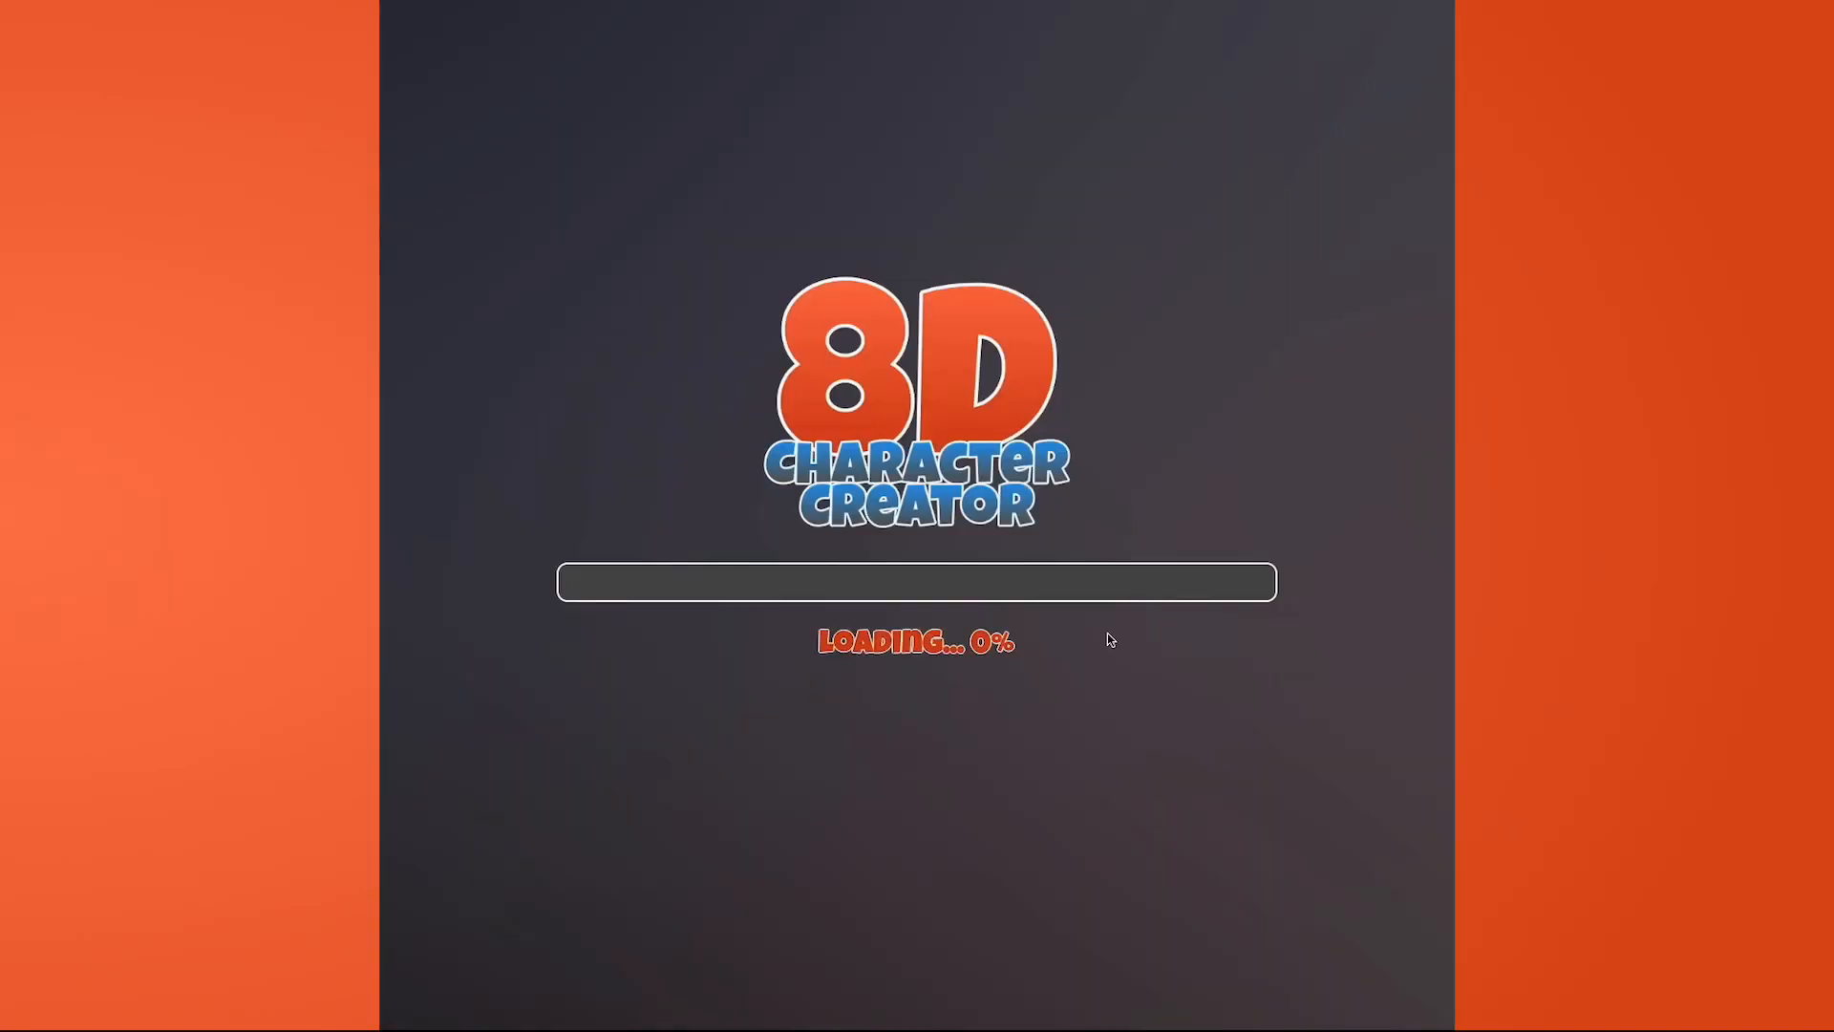
- Generate further random looks while the Crown, the Festive Cloathing outfit and the absence of bangs are retained
{"action": "left_click", "coordinate": [1108, 638]}
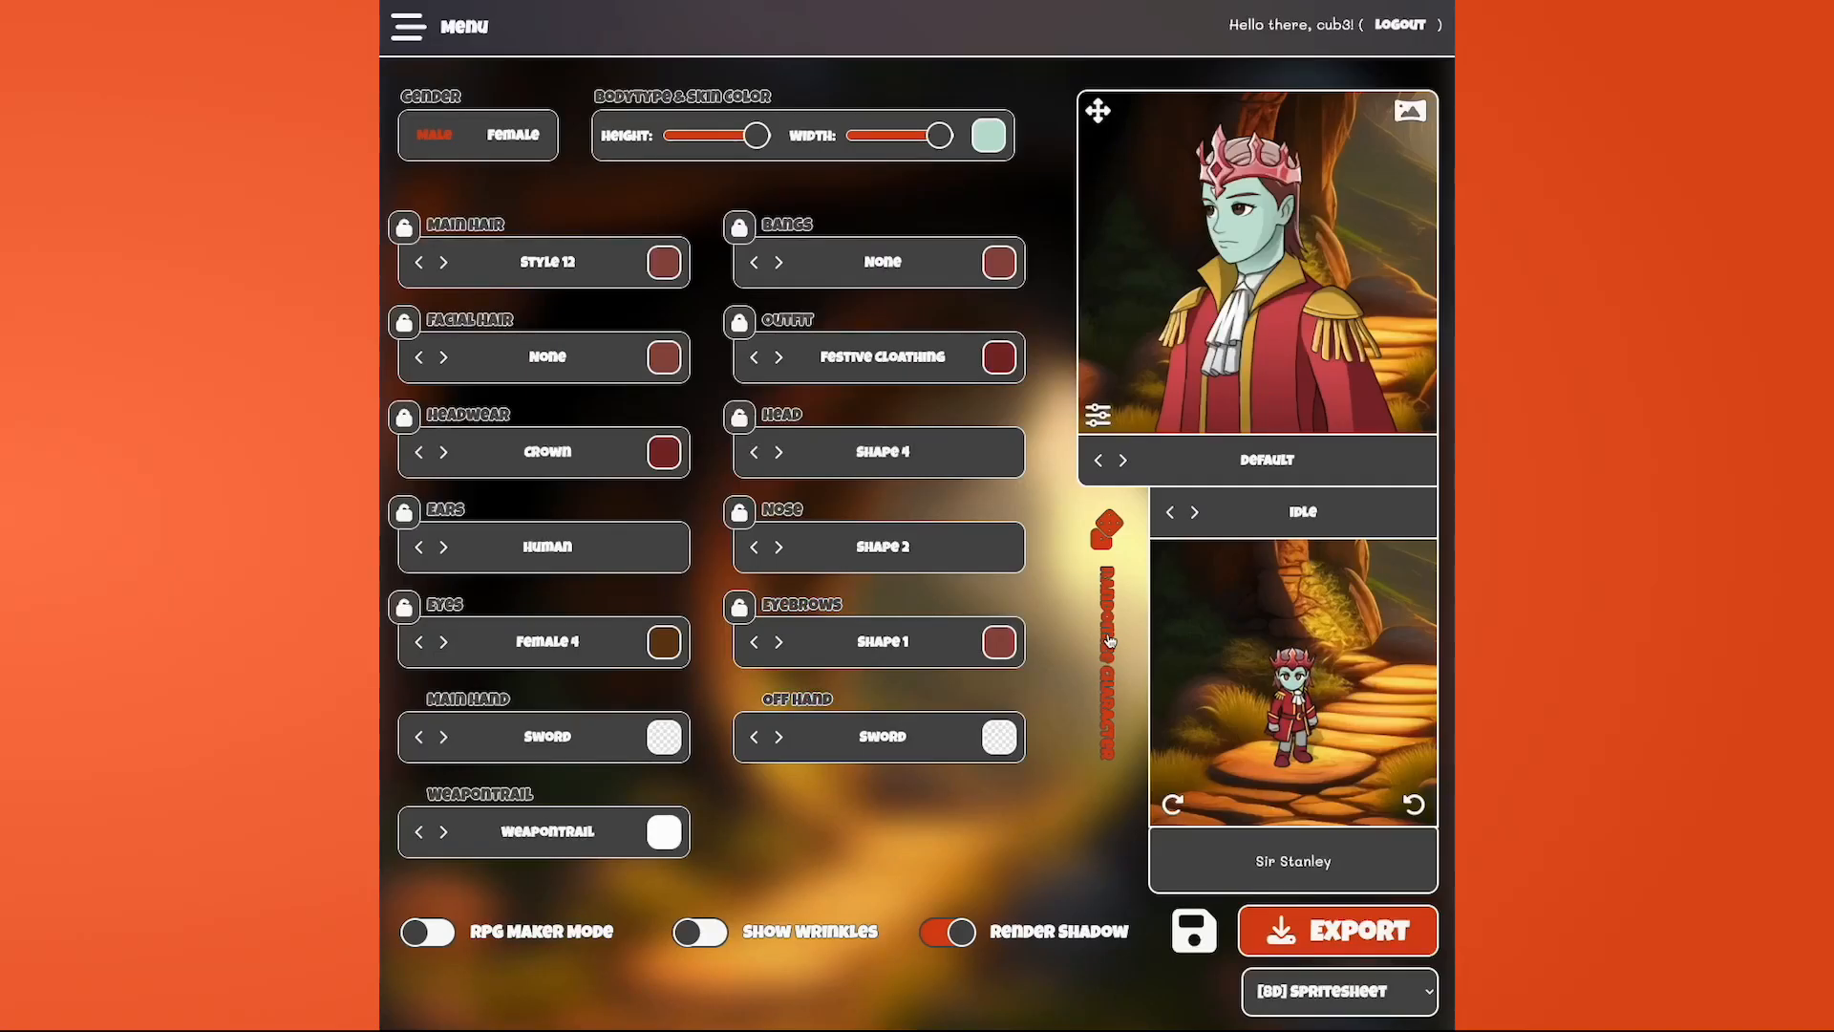
{"action": "left_click", "coordinate": [1108, 638]}
{"action": "left_click", "coordinate": [1108, 638]}
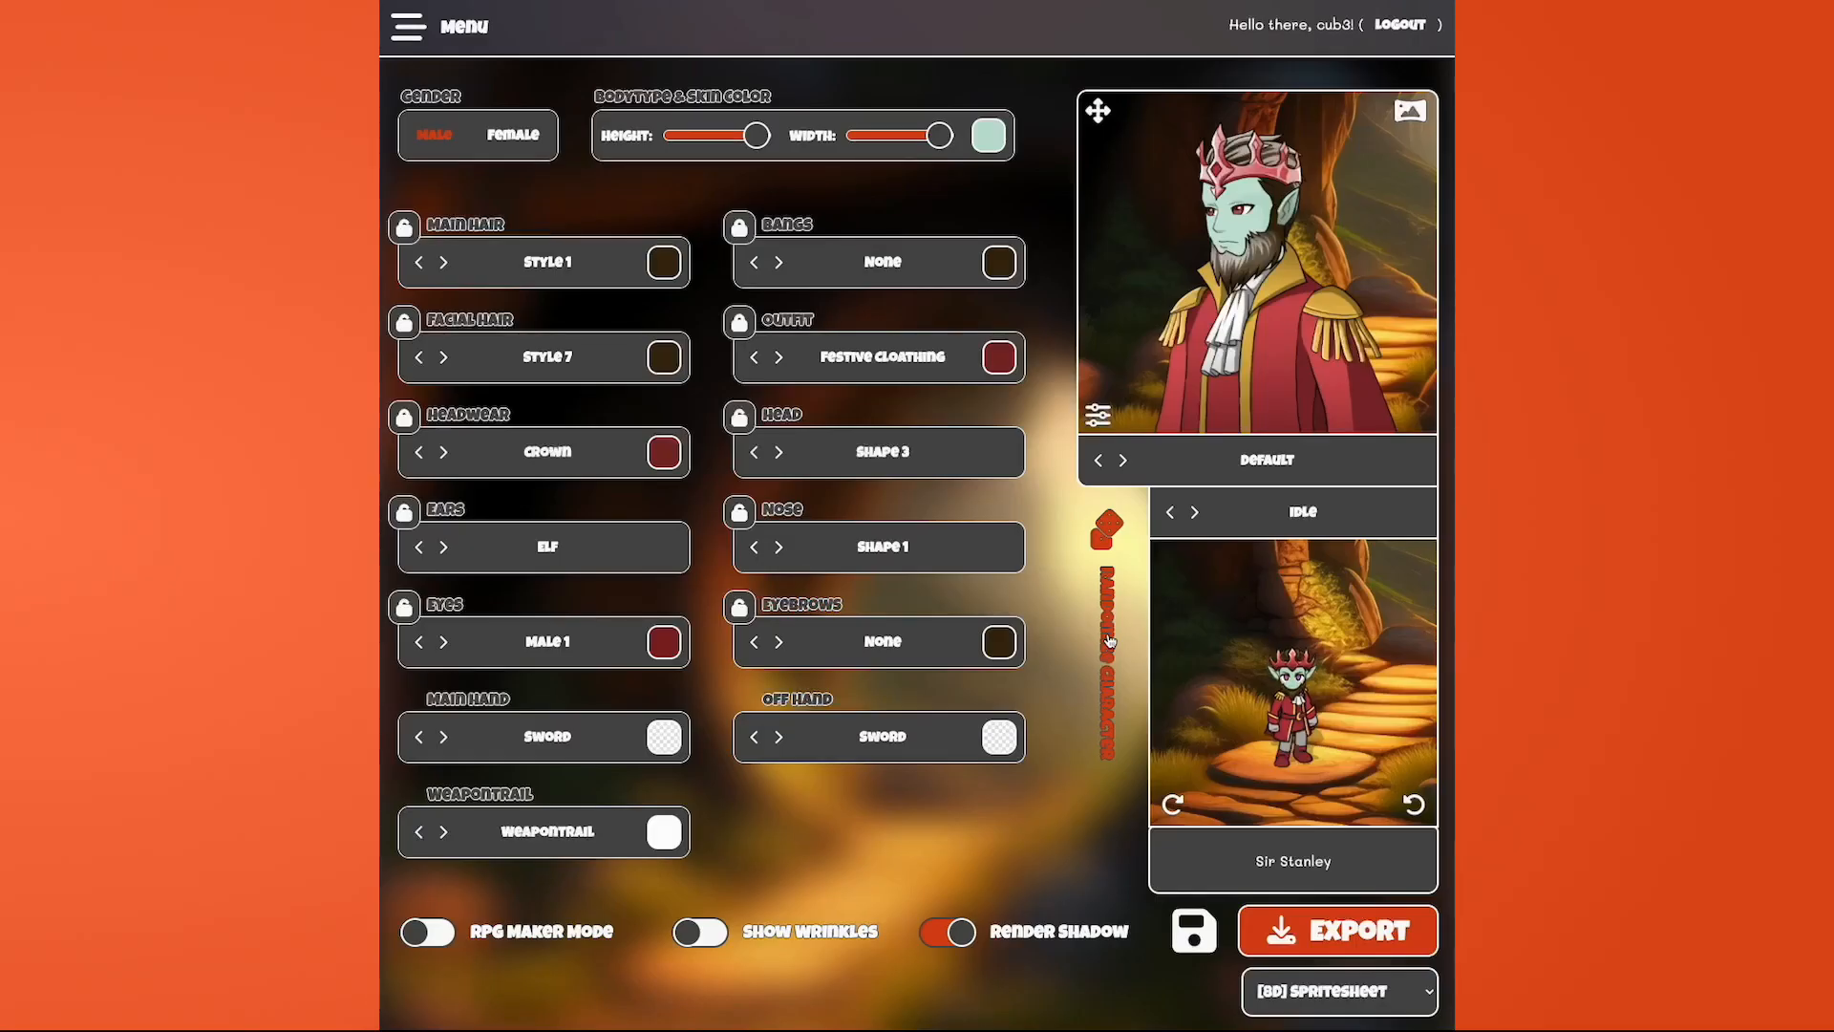
{"action": "left_click", "coordinate": [1108, 638]}
{"action": "left_click", "coordinate": [1108, 638]}
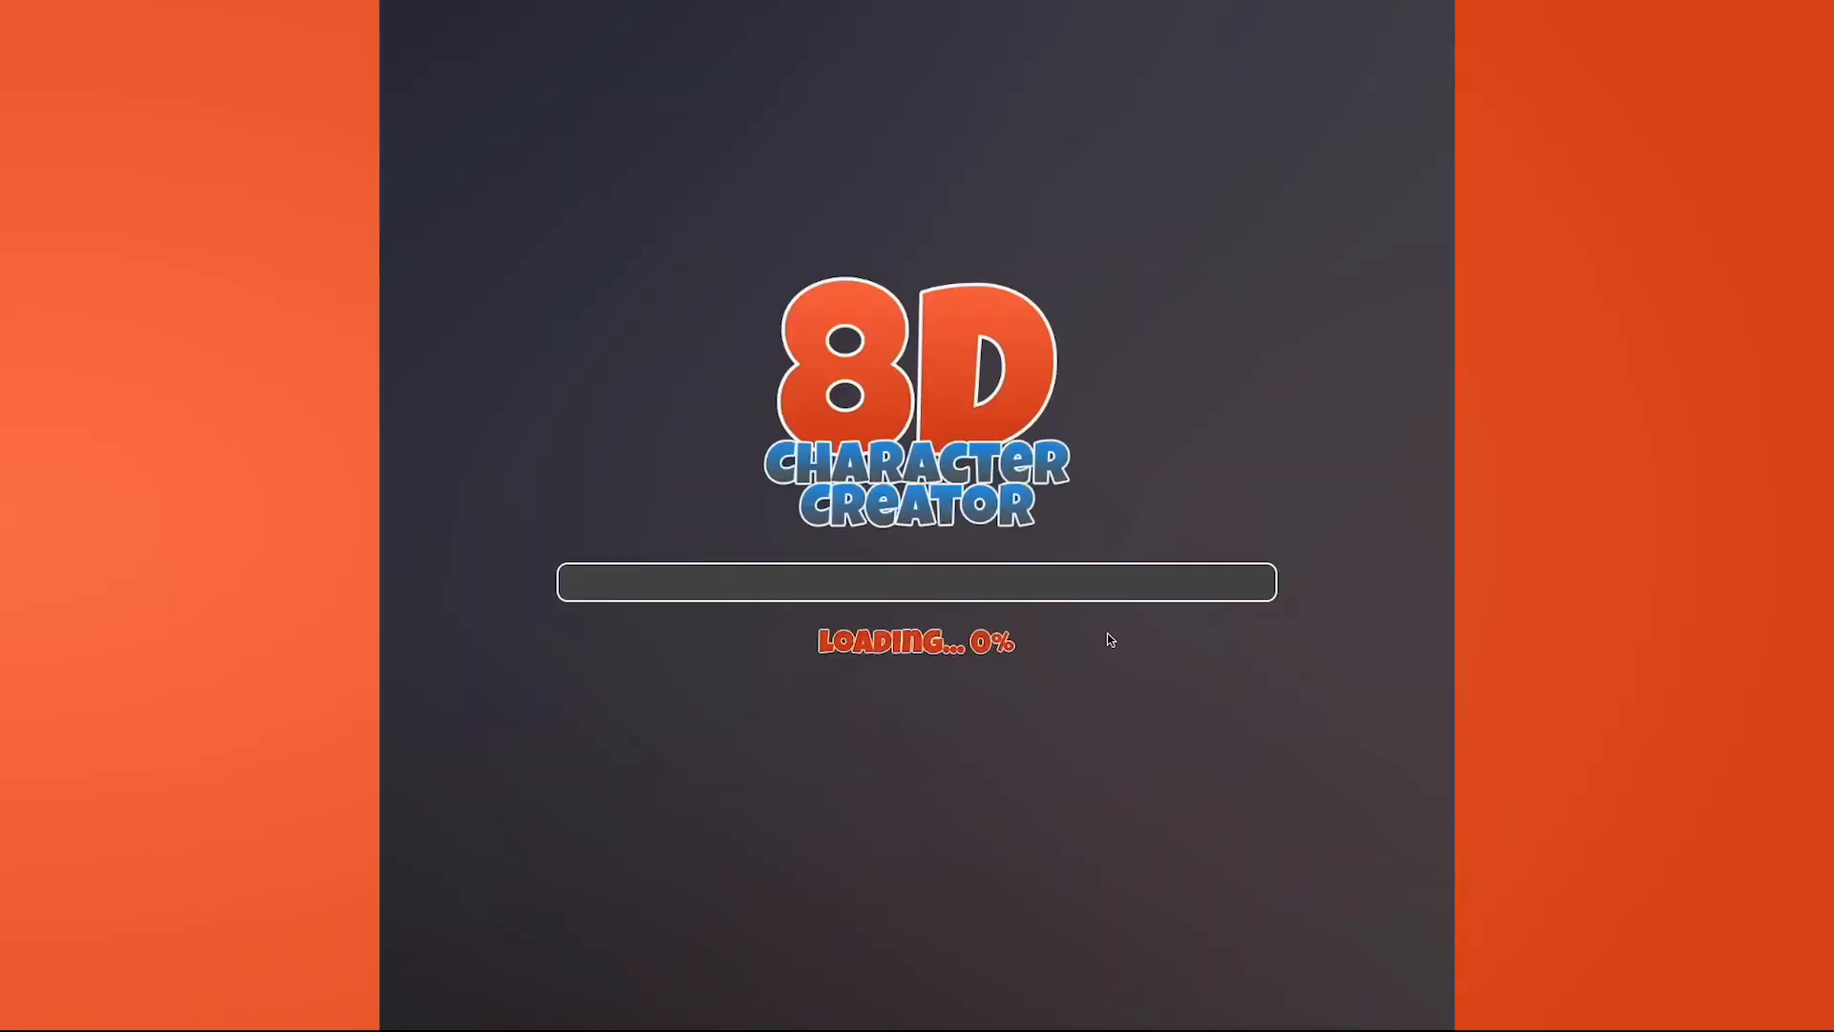
{"action": "left_click", "coordinate": [1108, 638]}
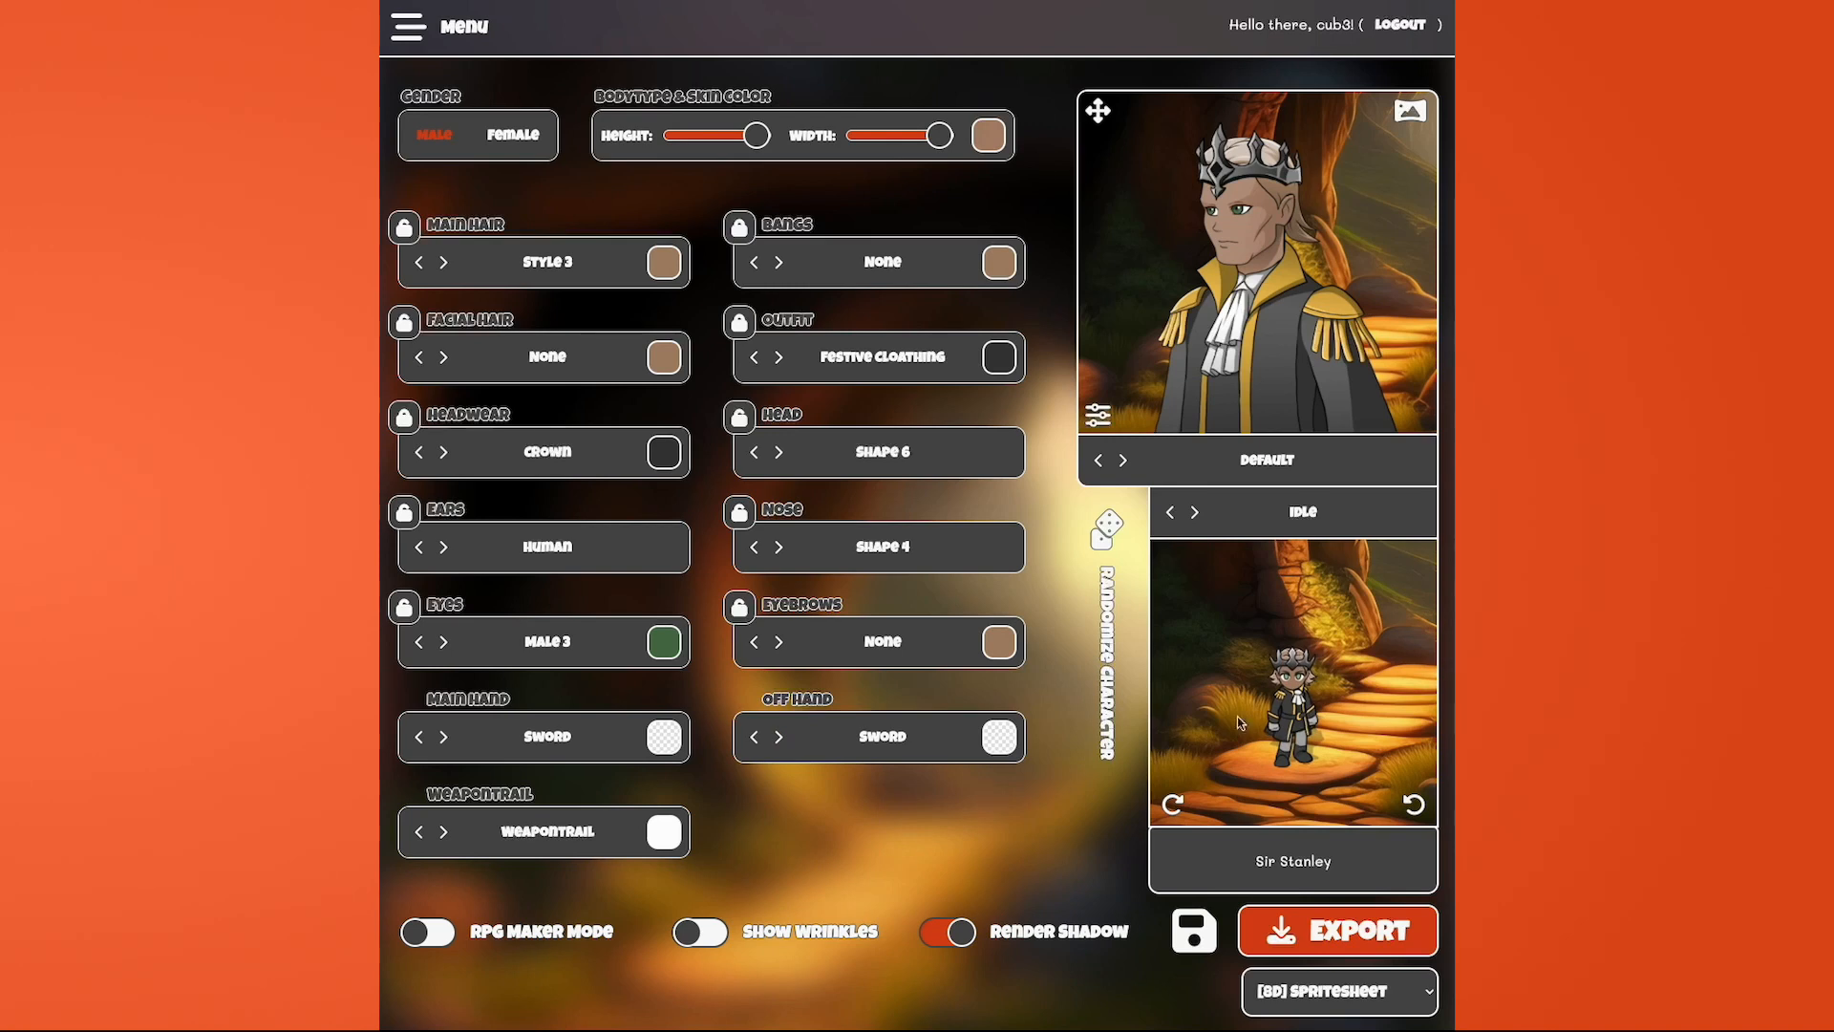
- Preview the sprite with the 1 Handed Idle action and randomize the character with new hair, headwear and outfit
{"action": "left_click", "coordinate": [1305, 516]}
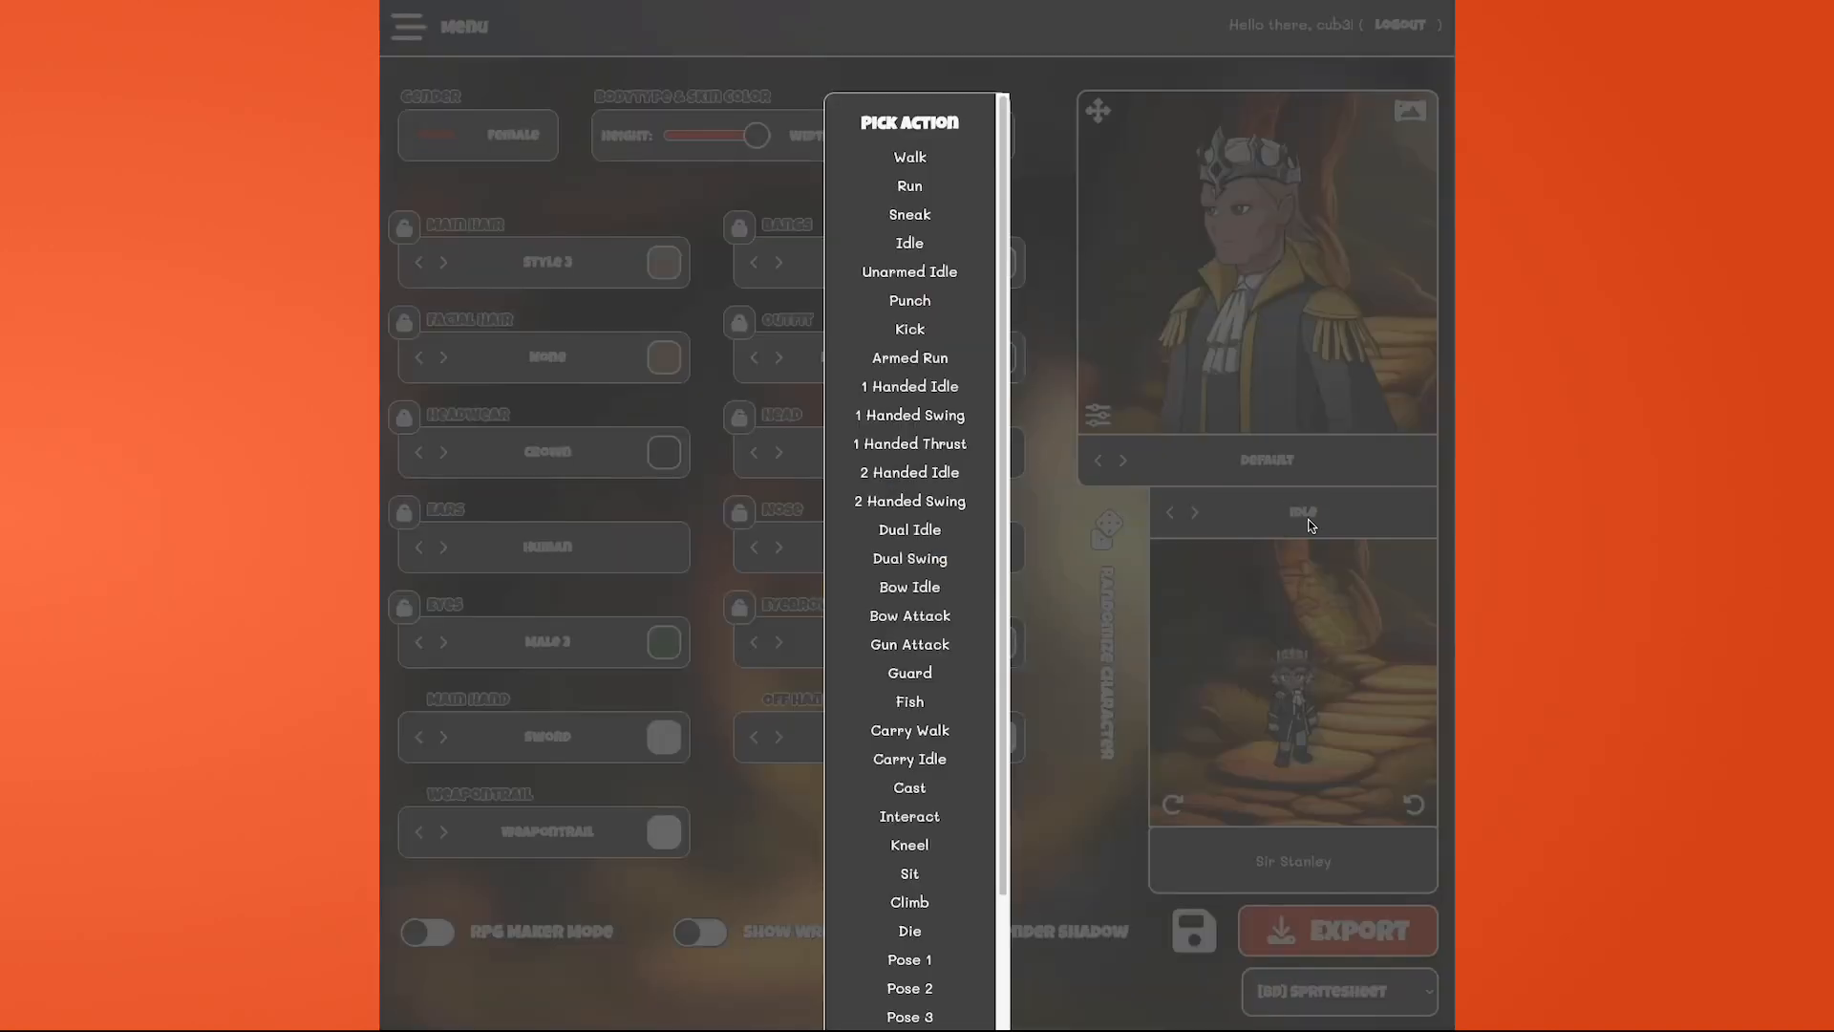
{"action": "left_click", "coordinate": [897, 395]}
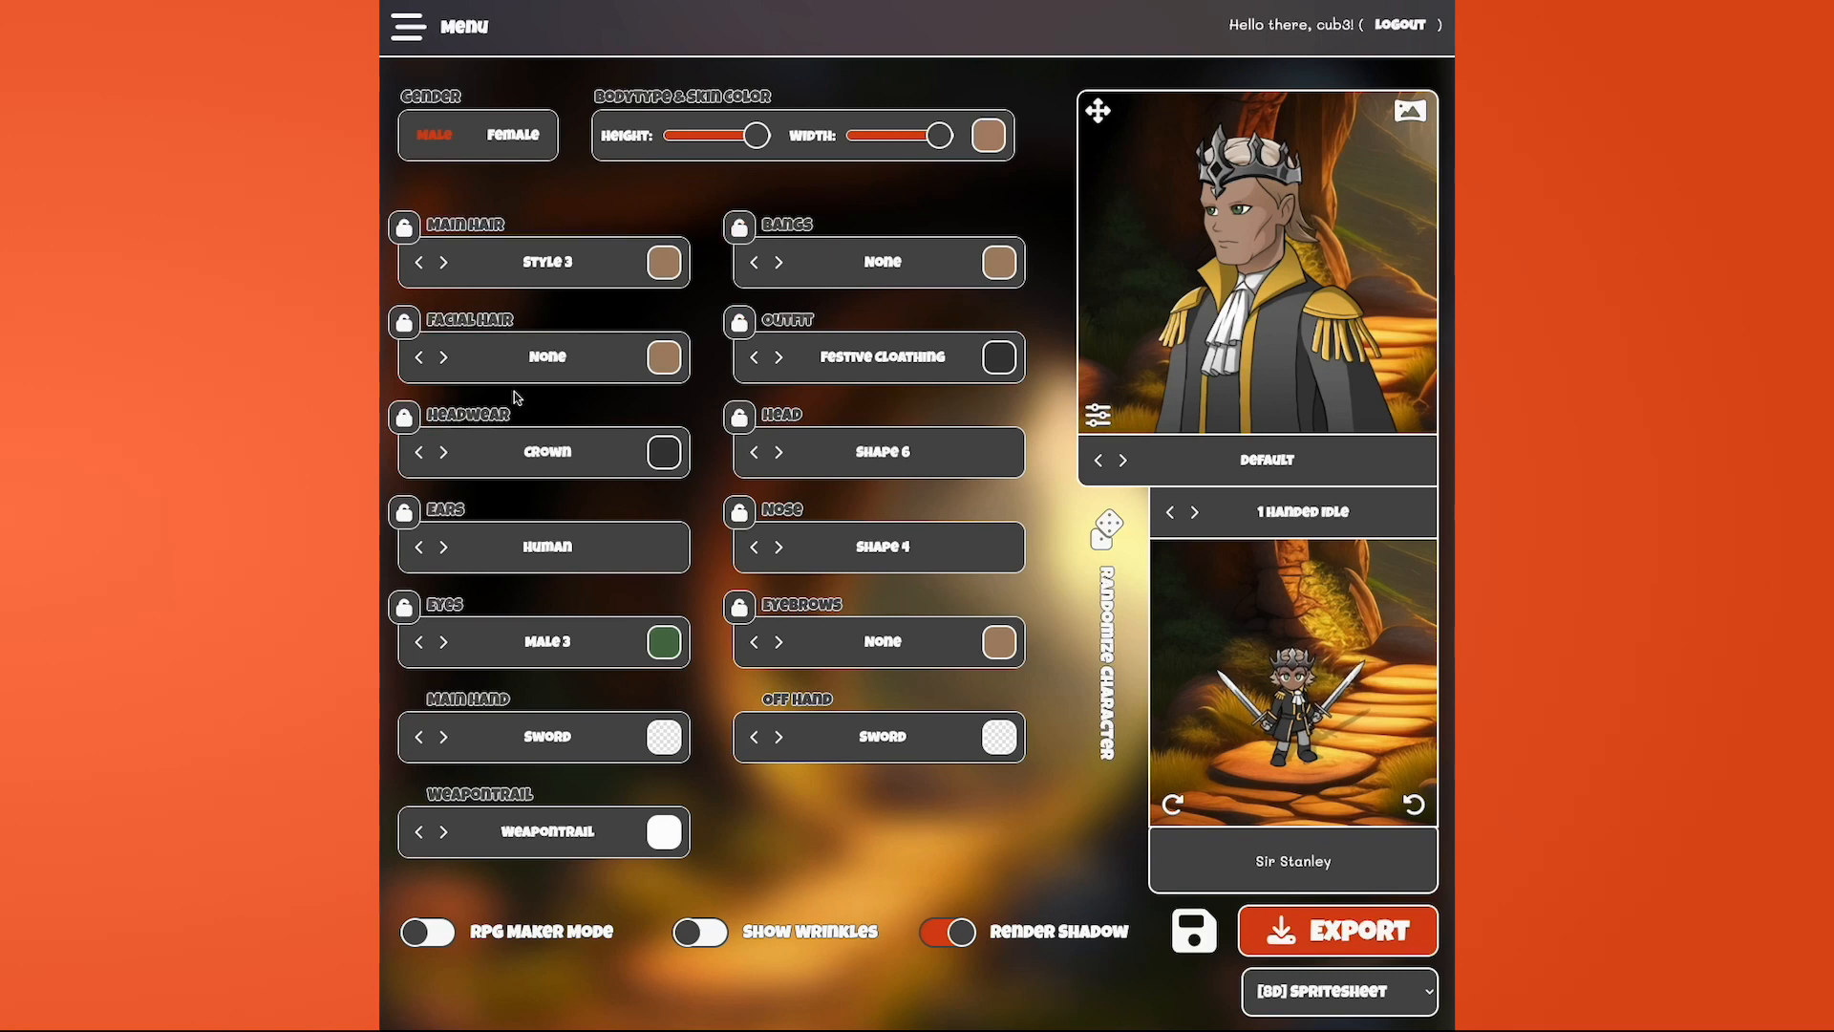
{"action": "left_click", "coordinate": [1106, 644]}
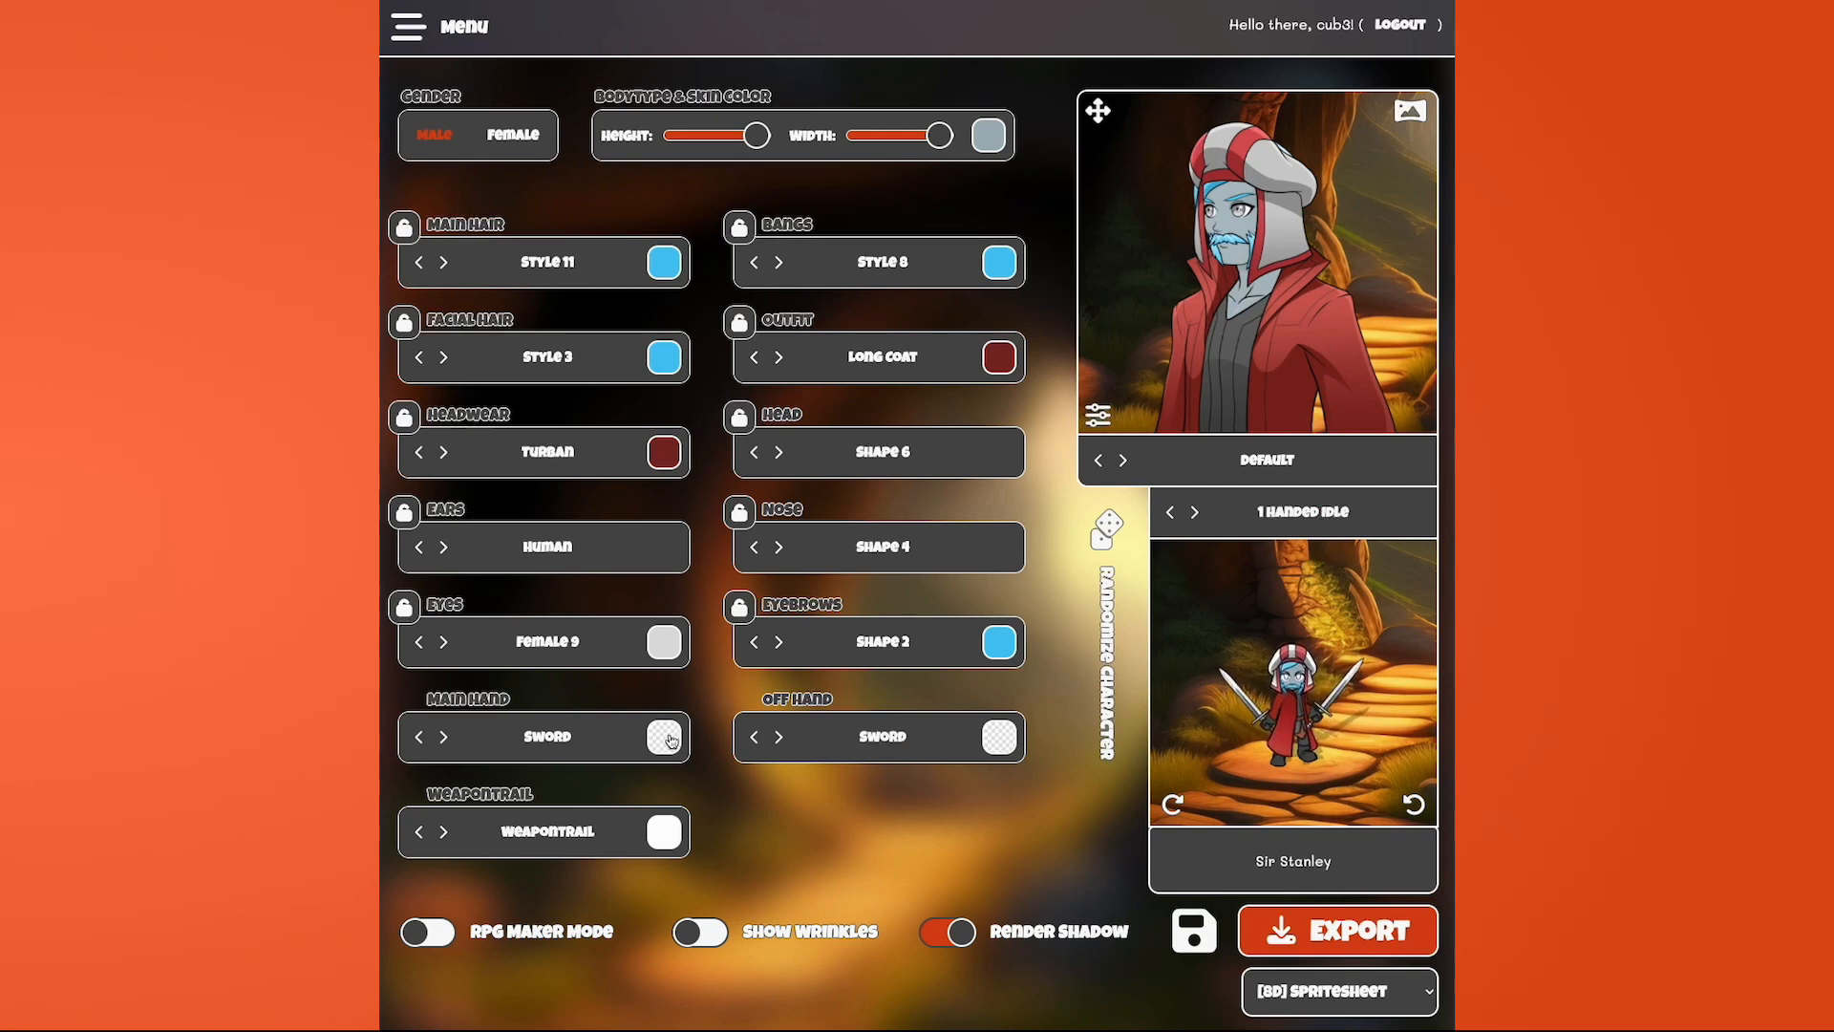
- Equip a Staff in the main hand and a Shield in the off hand, and preview the 1 Handed Swing action
{"action": "left_click", "coordinate": [537, 742]}
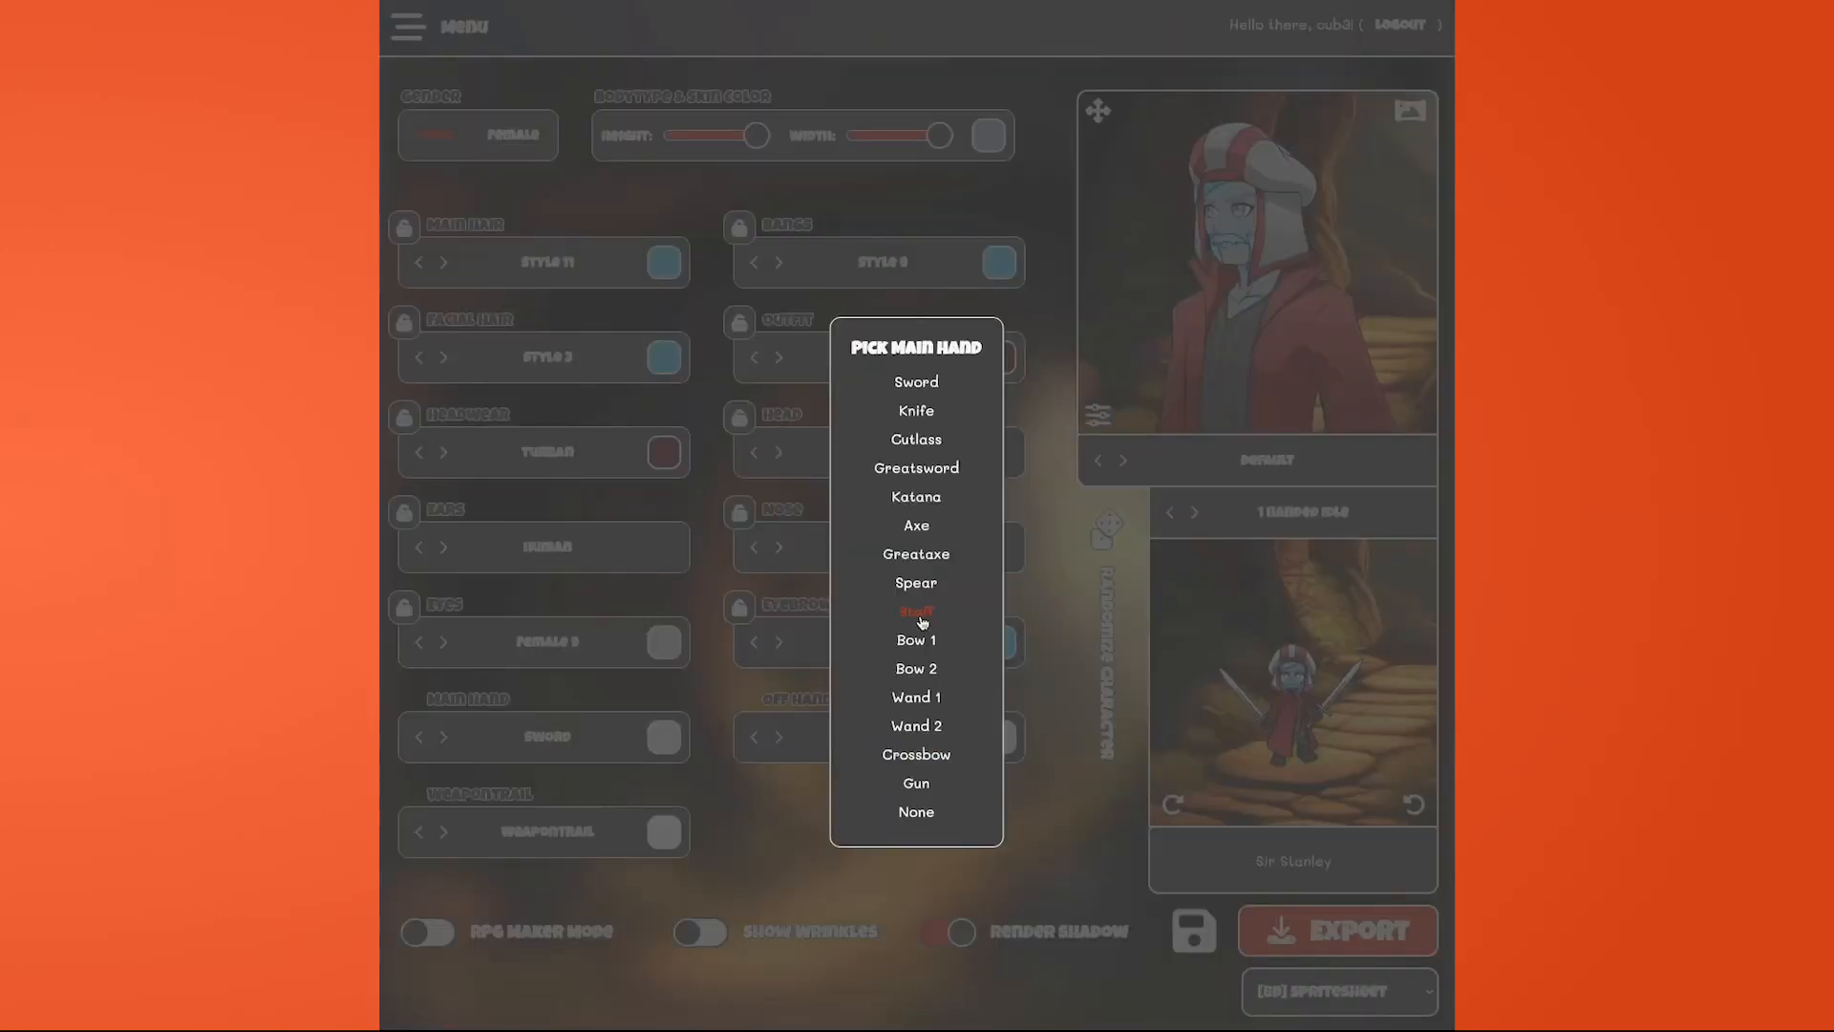
{"action": "left_click", "coordinate": [908, 611]}
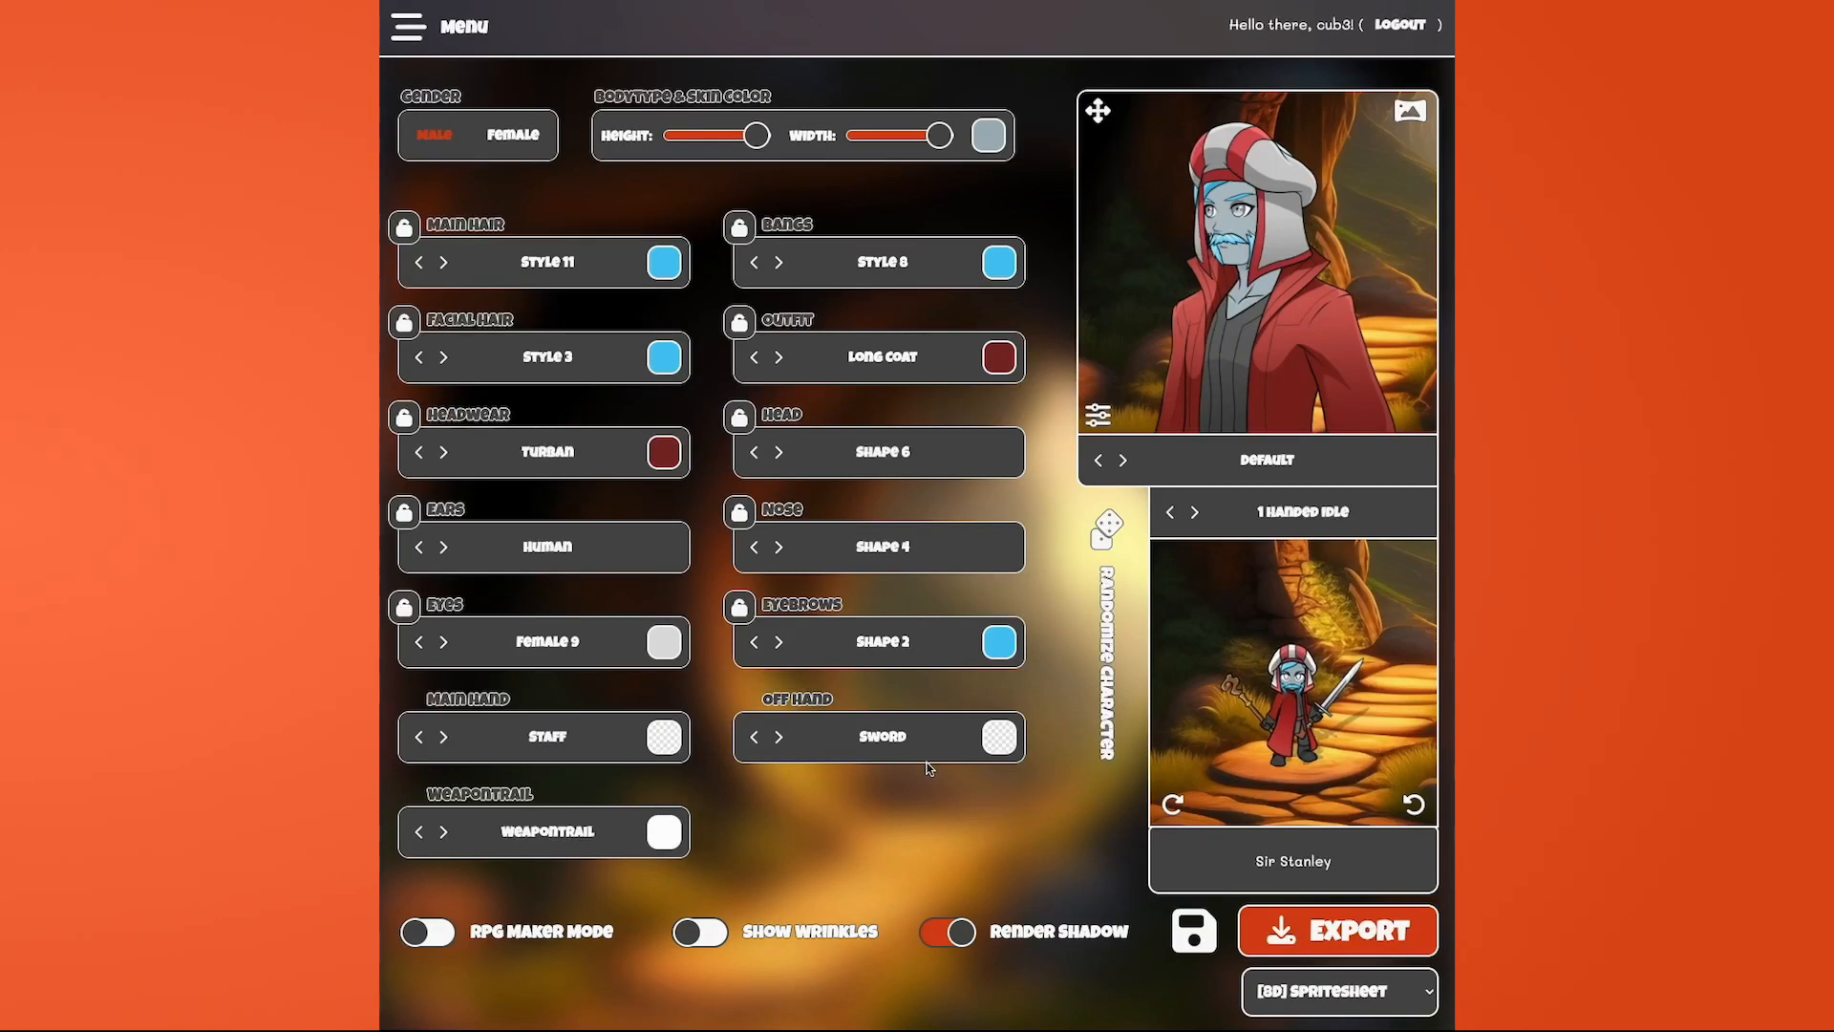
{"action": "left_click", "coordinate": [899, 743]}
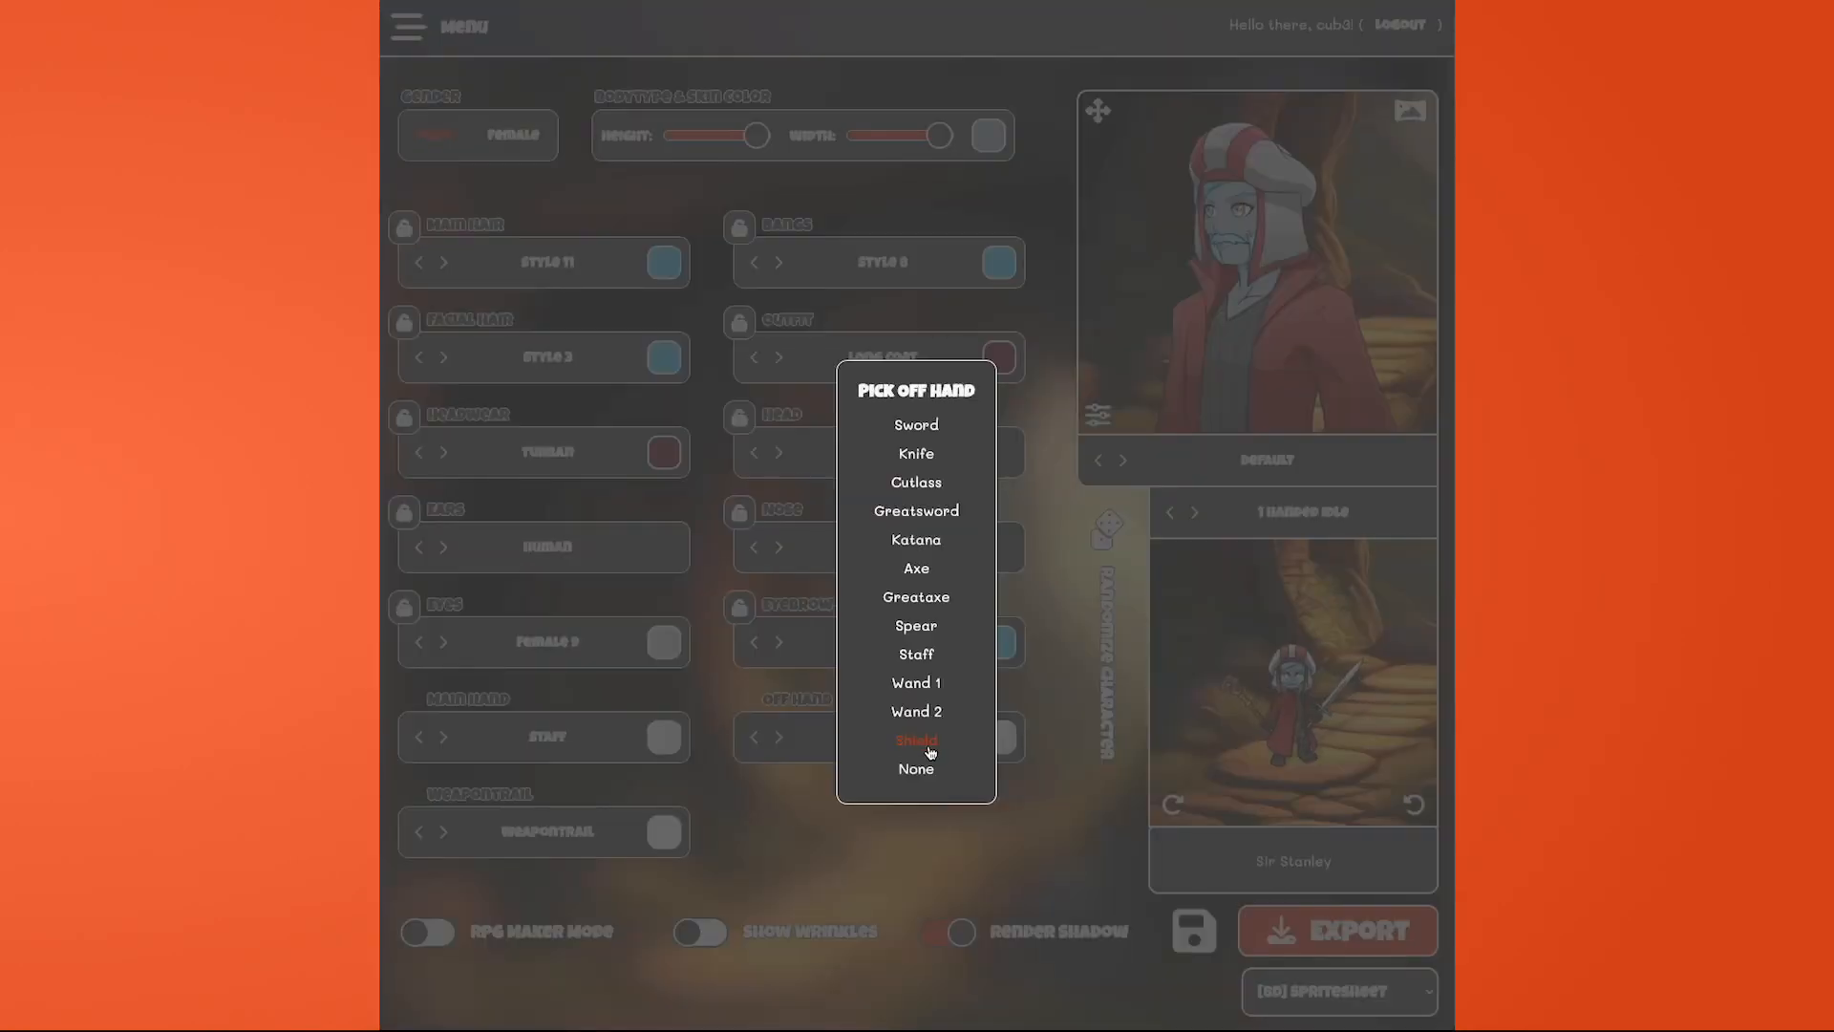
{"action": "left_click", "coordinate": [917, 741]}
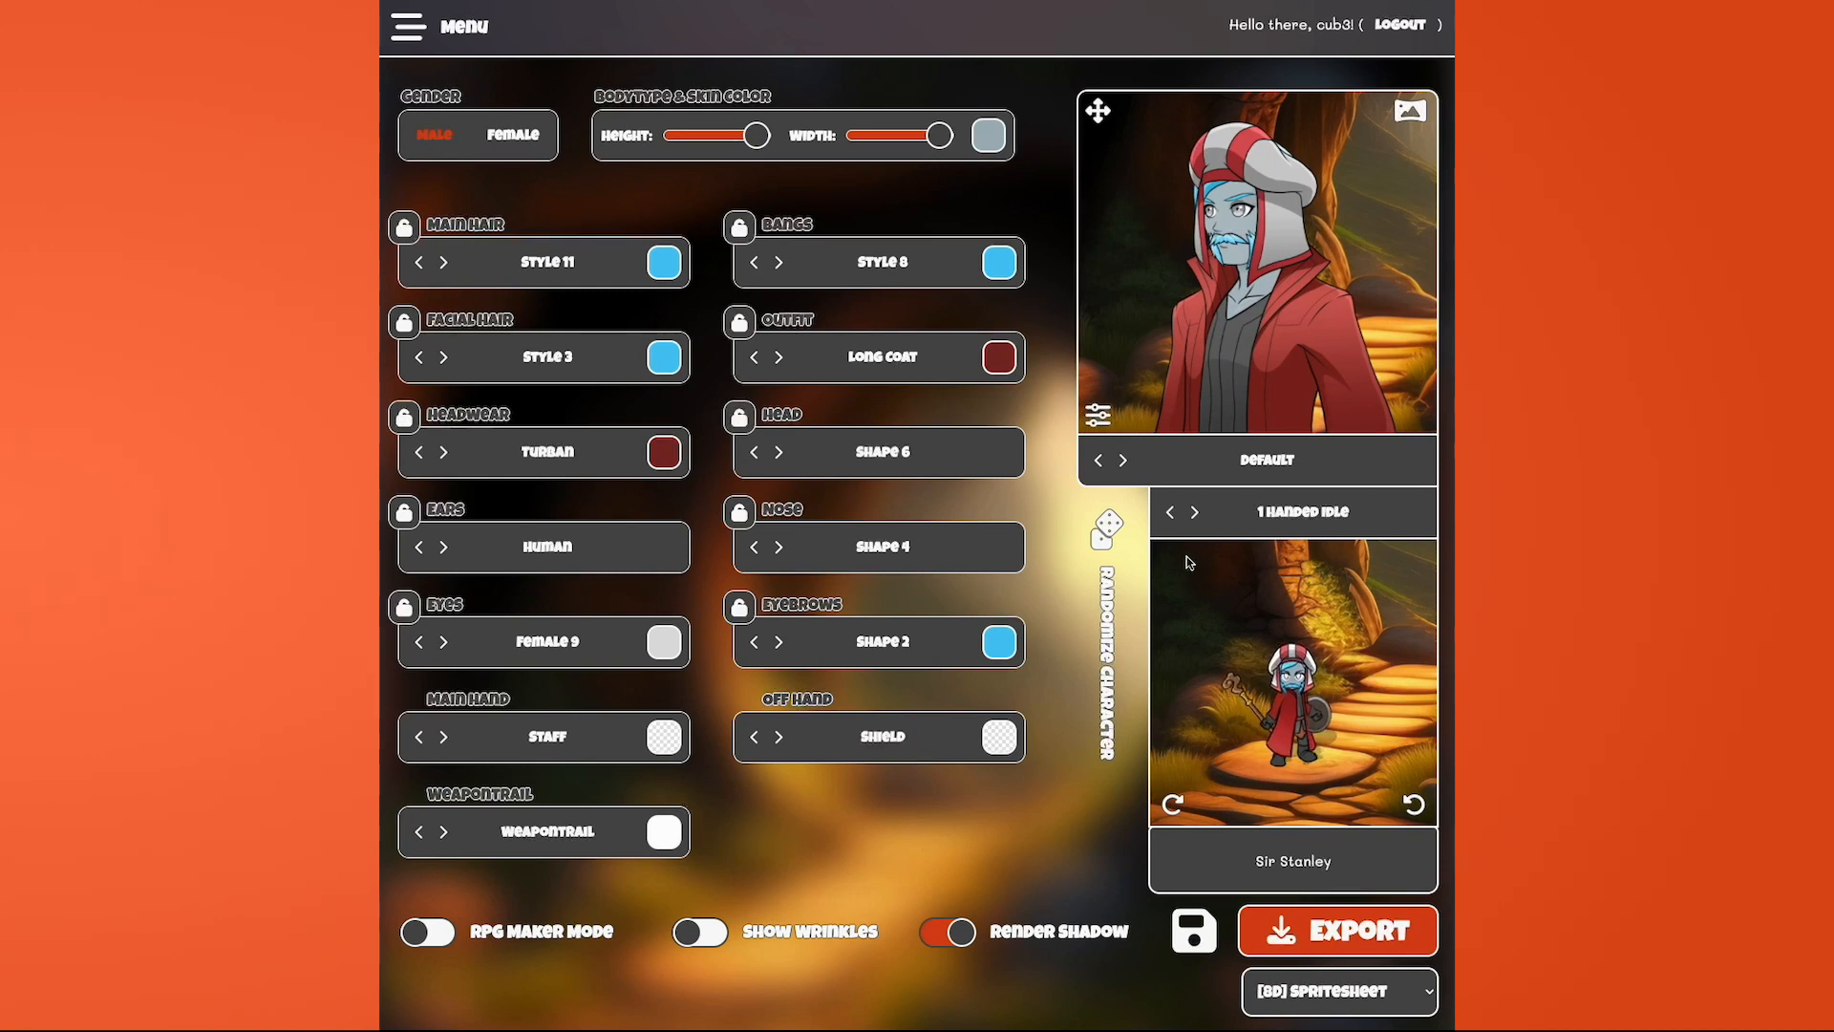
{"action": "left_click", "coordinate": [1194, 514]}
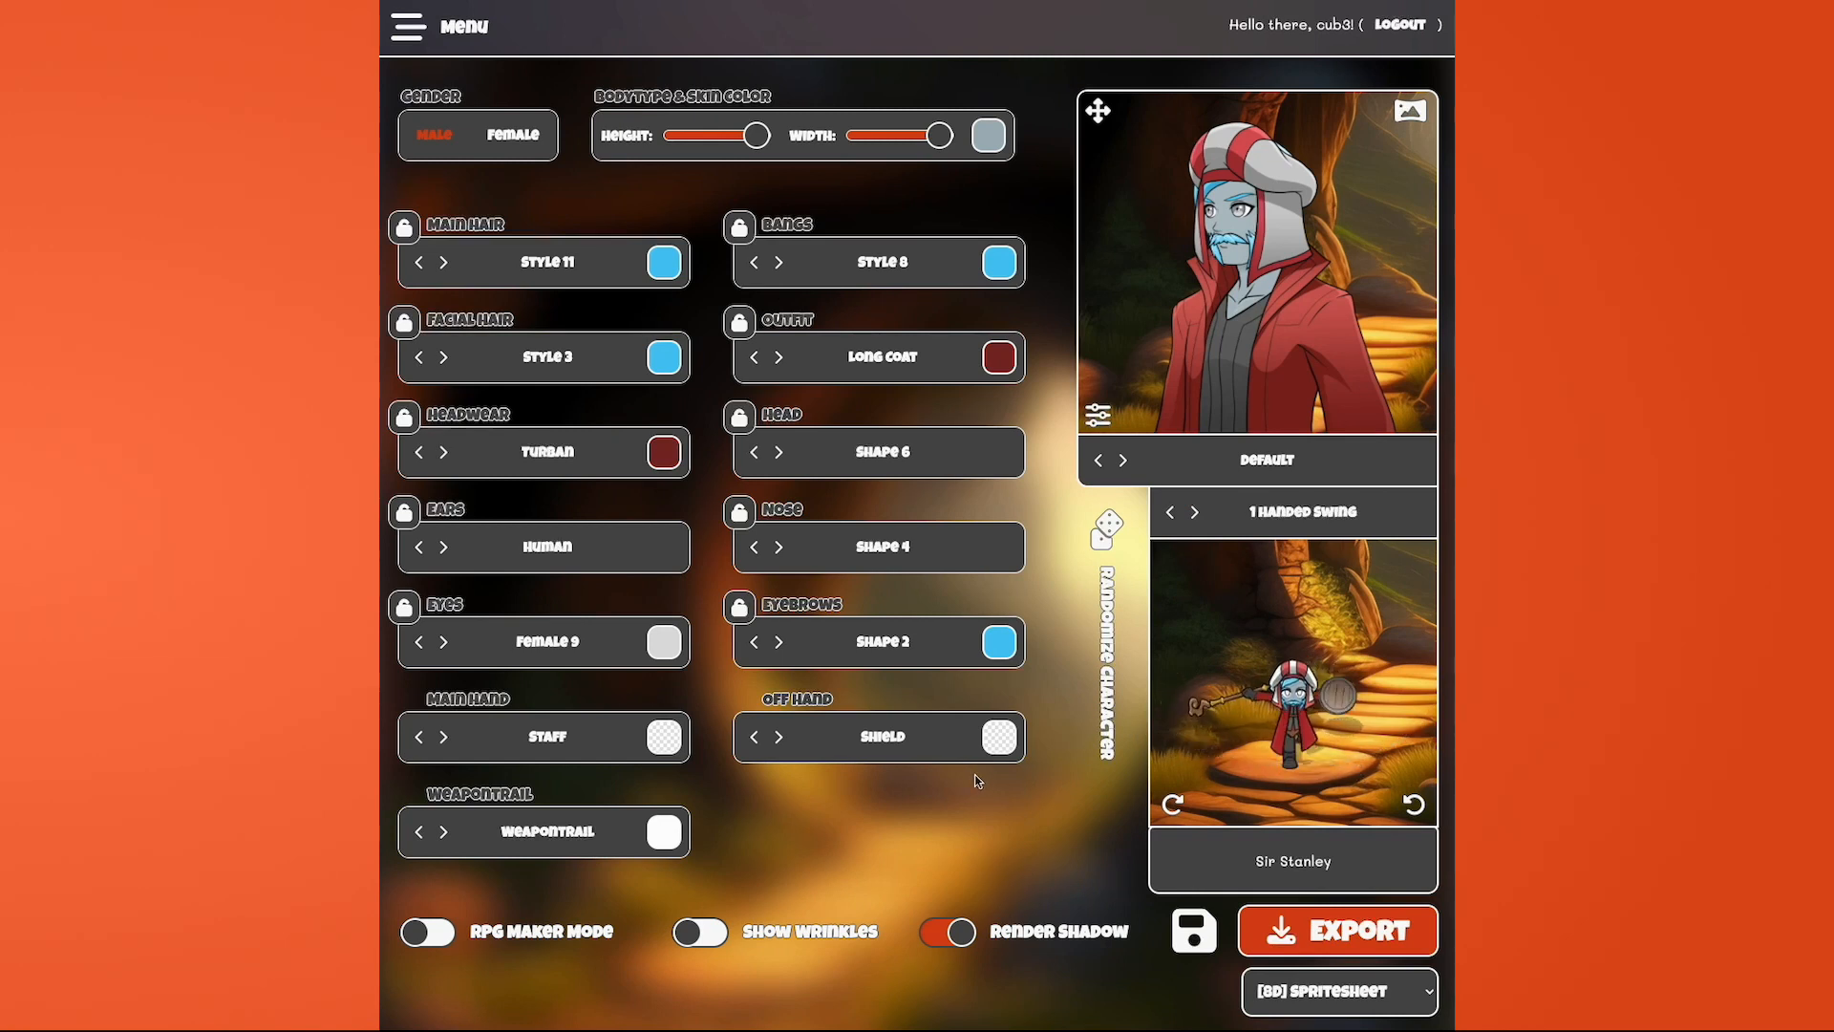
- Try the darkest wine-red hair color on the weapon trail and return the trail to white
{"action": "left_click", "coordinate": [445, 832]}
{"action": "left_click", "coordinate": [442, 834]}
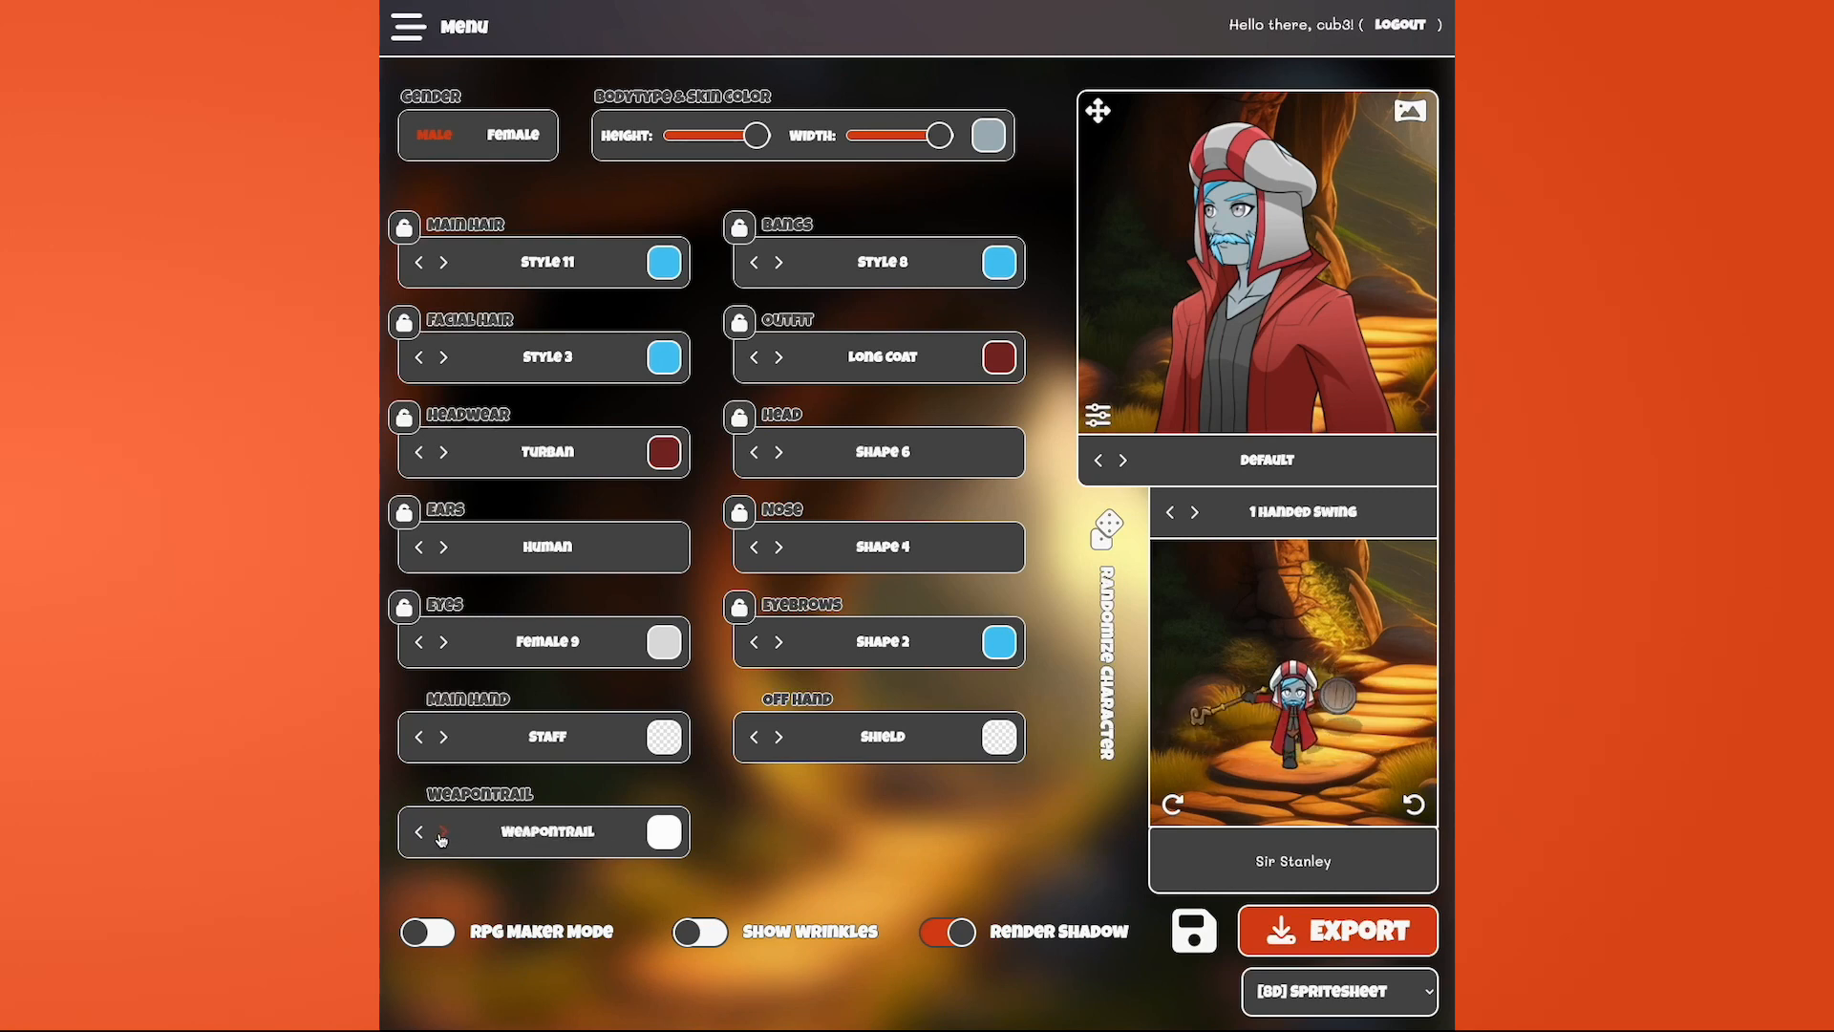
{"action": "left_click", "coordinate": [662, 833]}
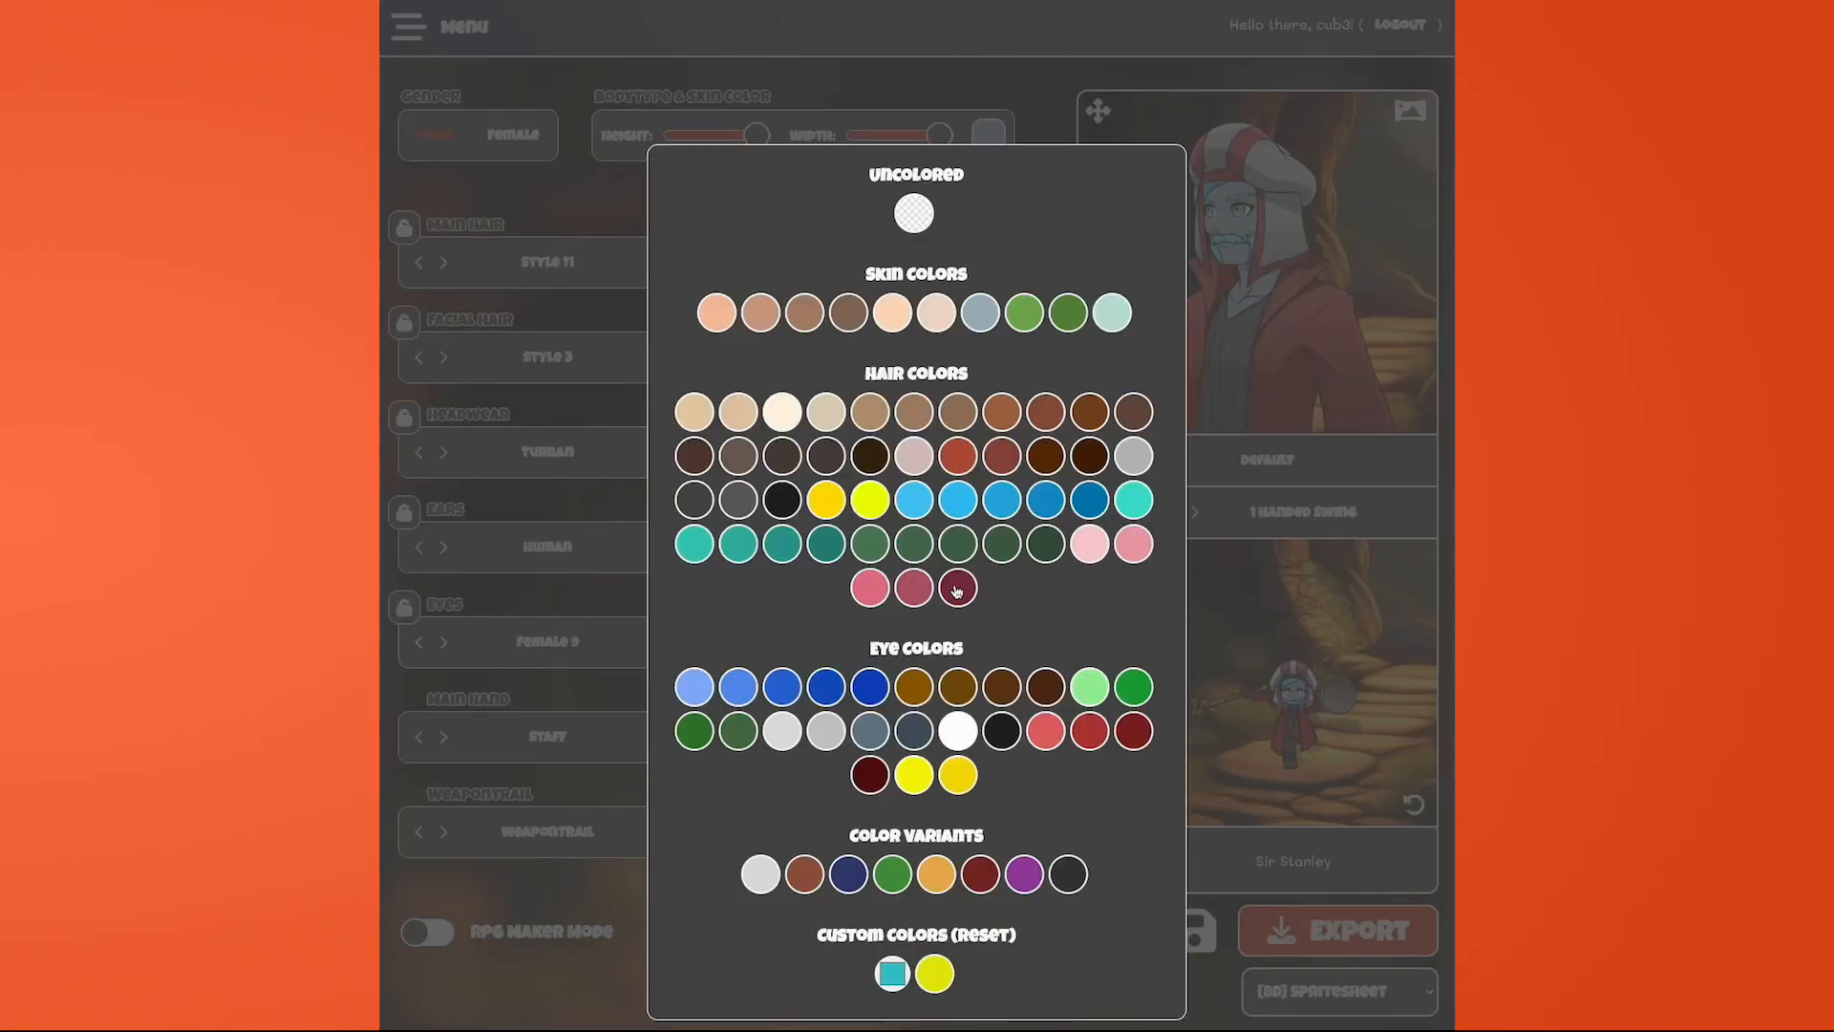
{"action": "left_click", "coordinate": [956, 588]}
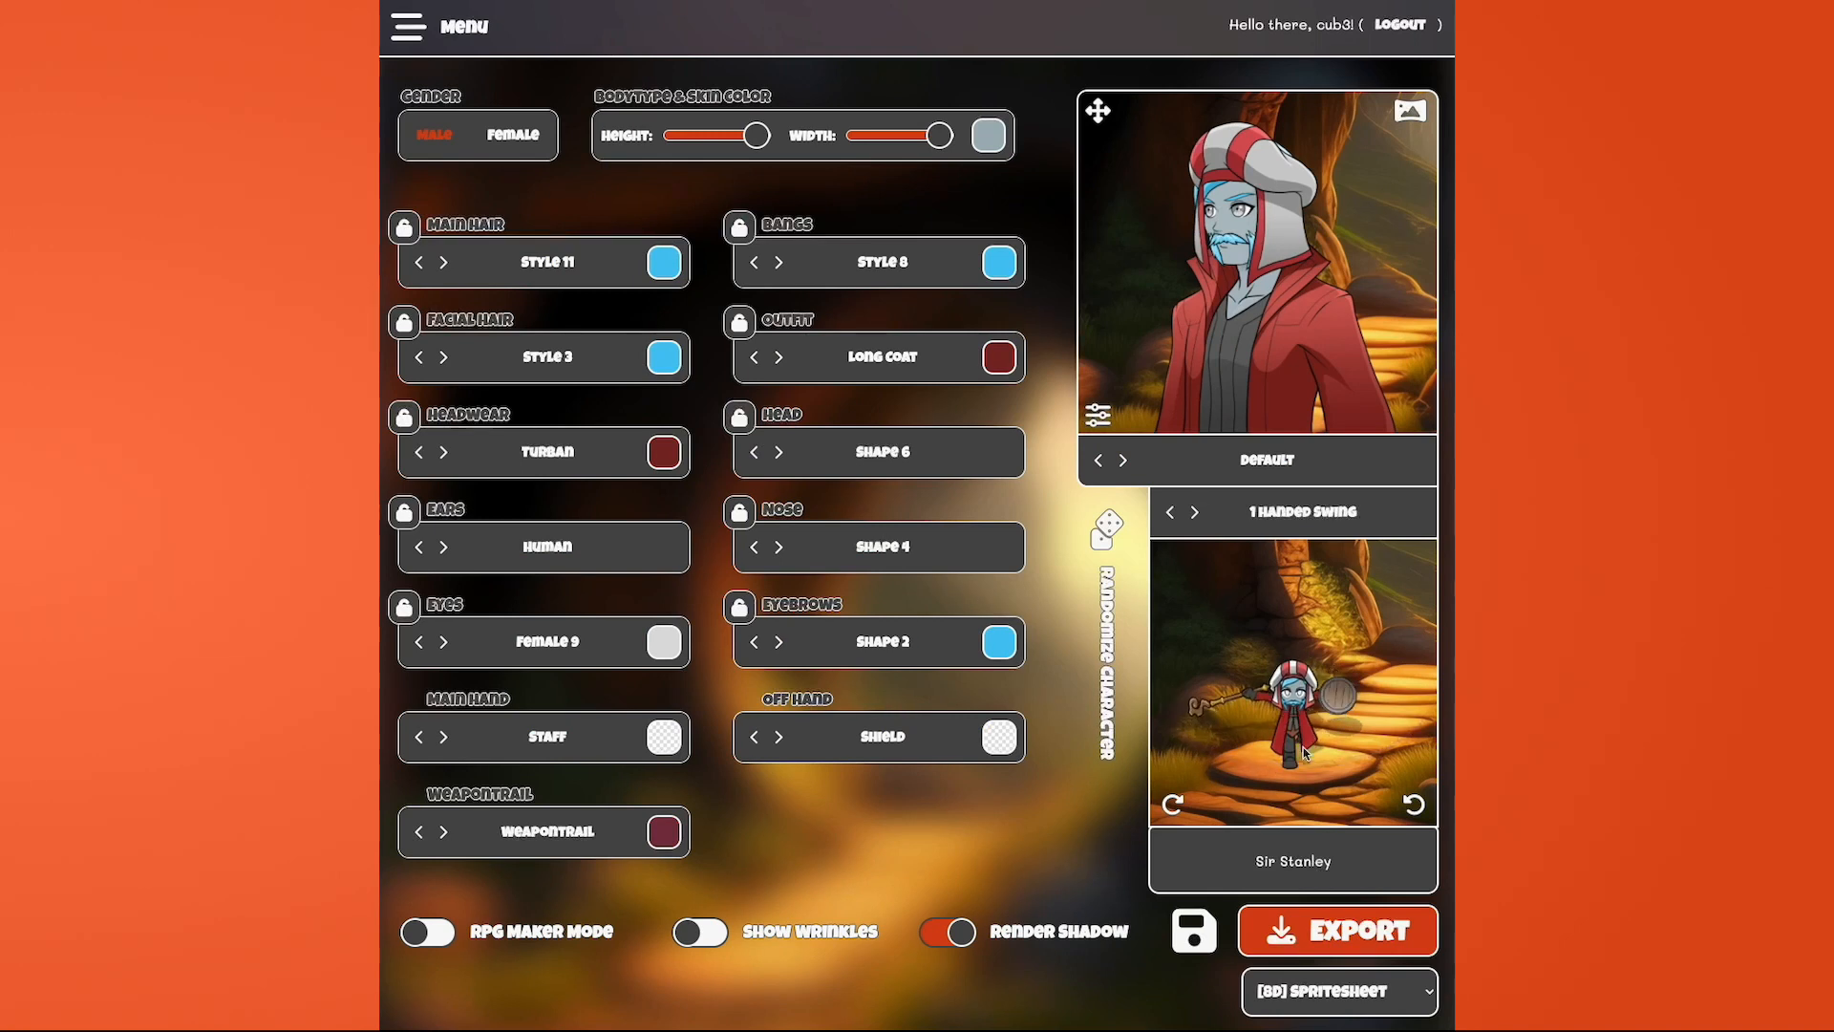
{"action": "left_click", "coordinate": [663, 832]}
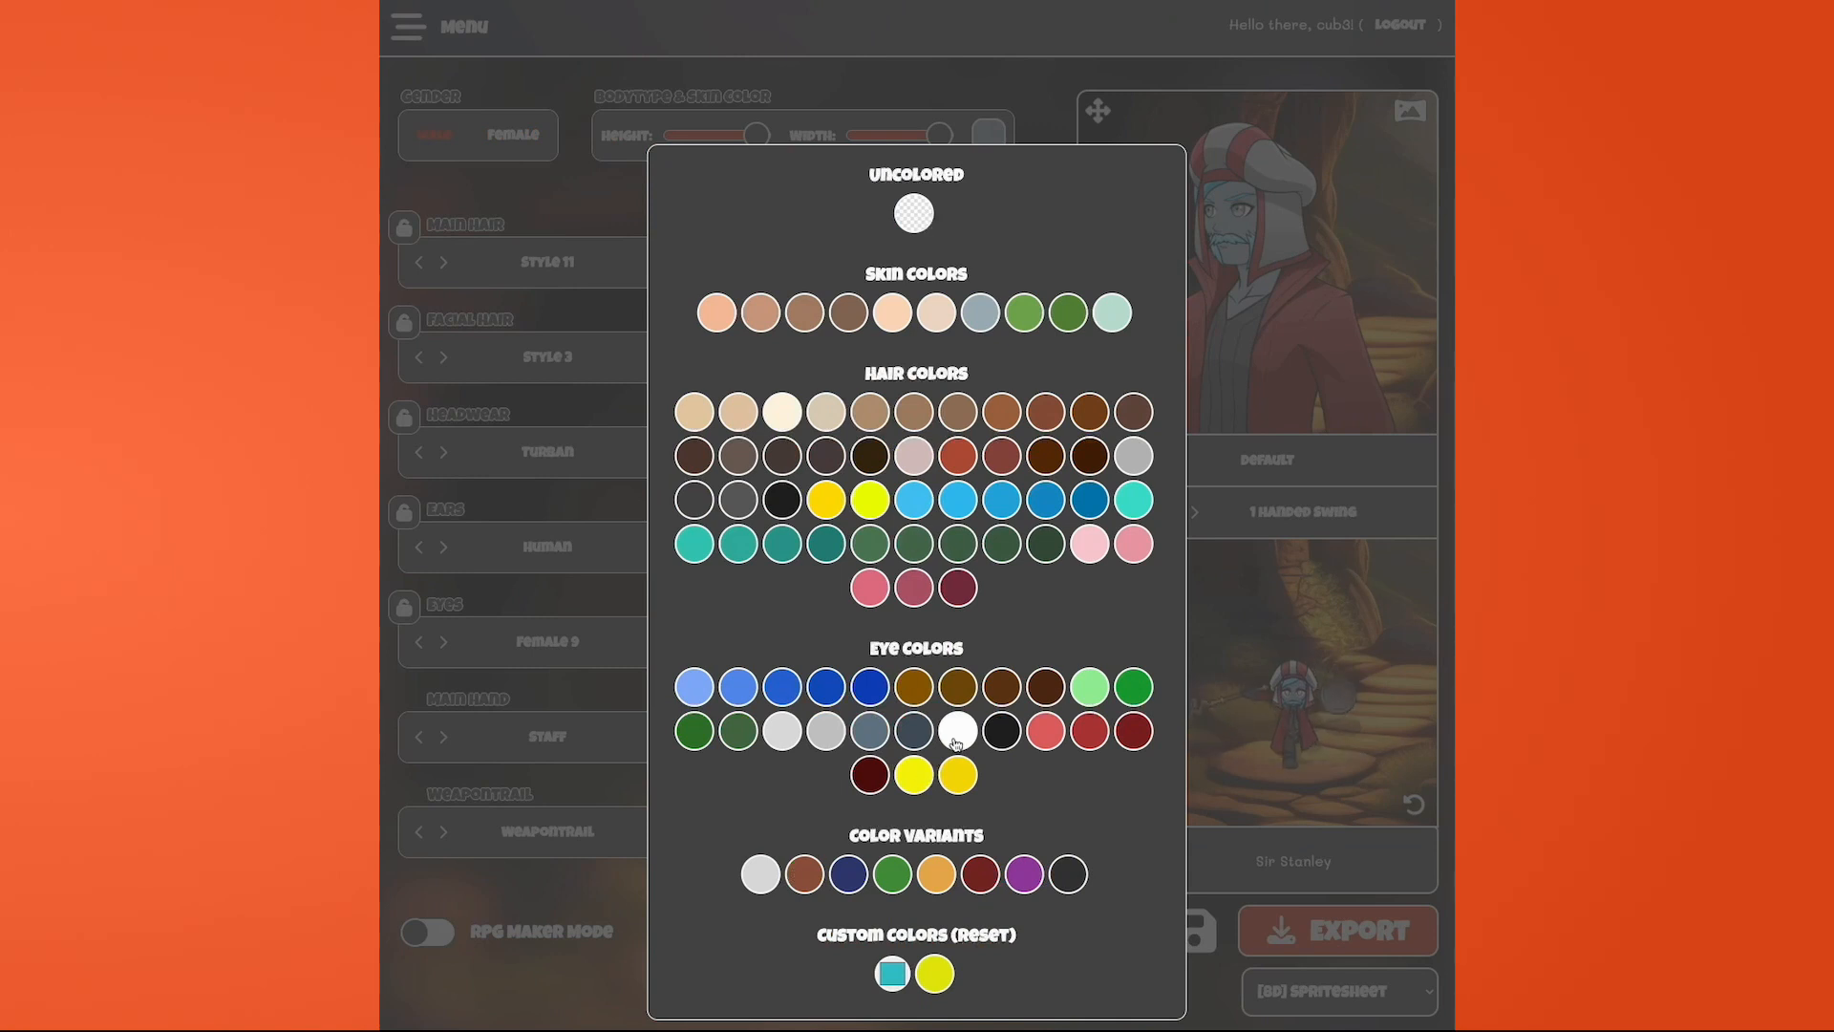
{"action": "left_click", "coordinate": [955, 740]}
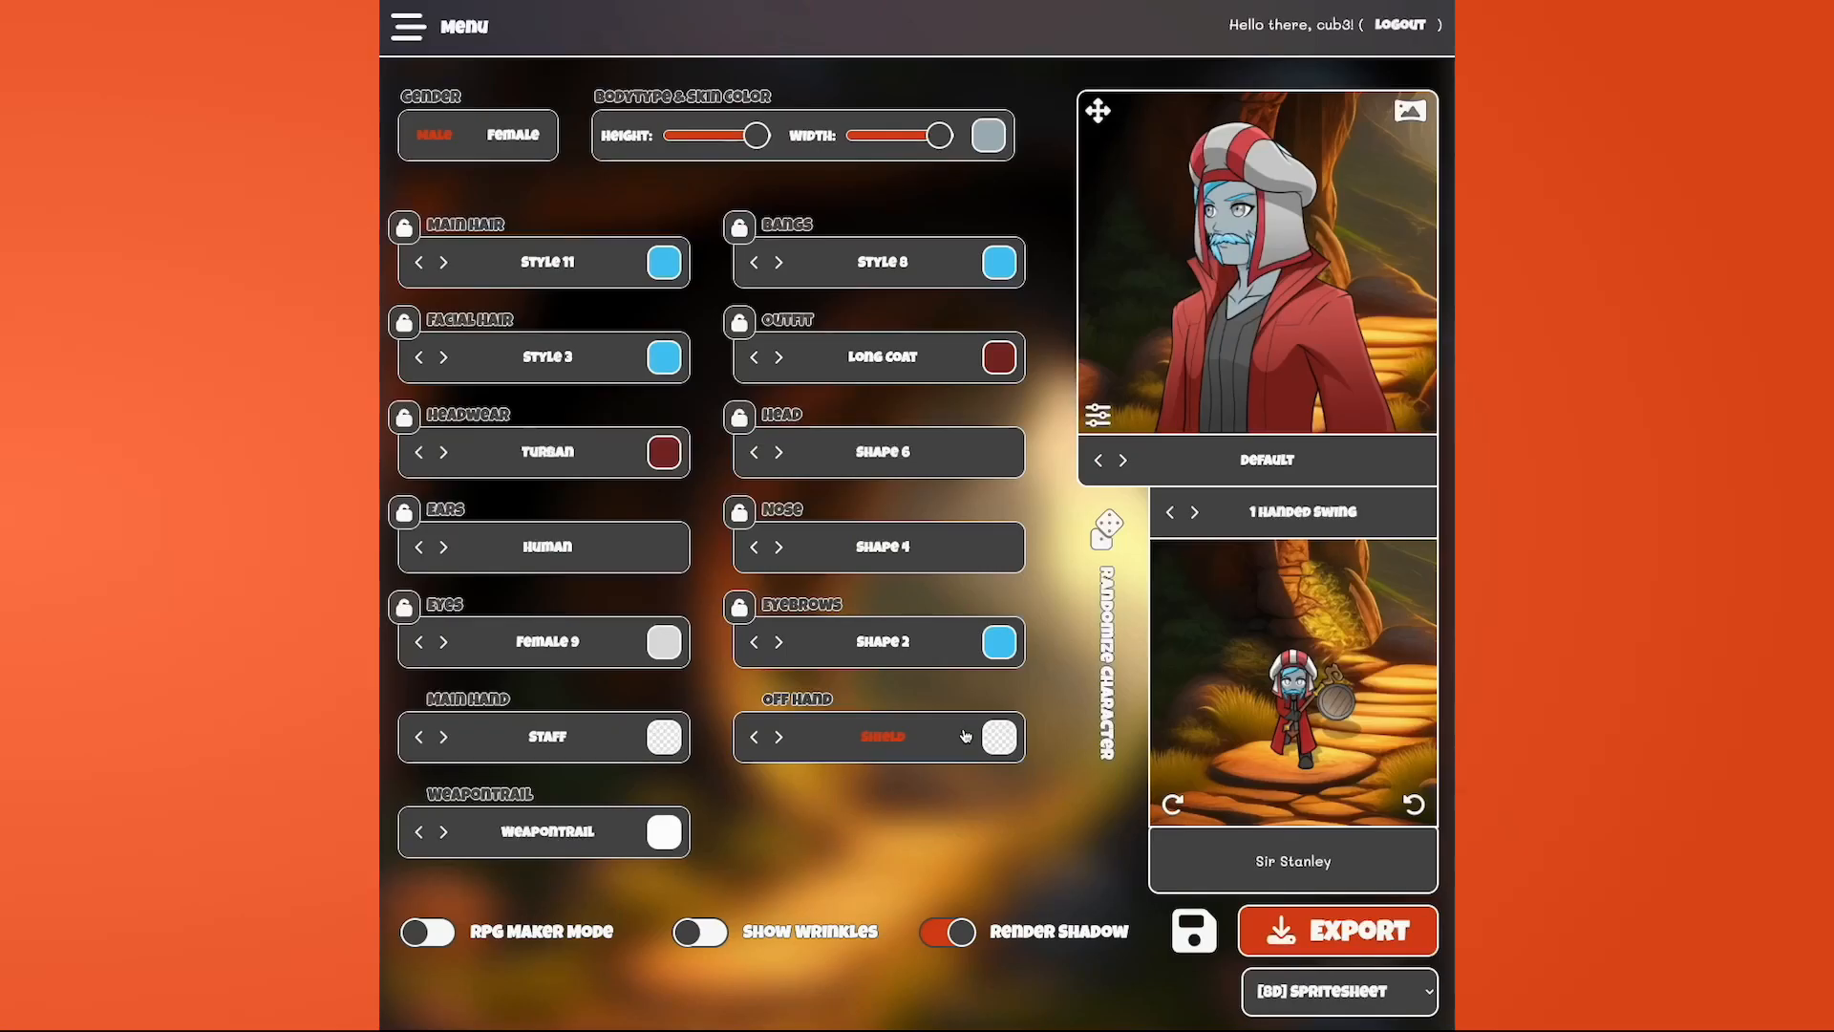
- Equip a Katana in the main hand and an Axe in the off hand, and preview them with the 1 Handed Idle action
{"action": "left_click", "coordinate": [564, 740]}
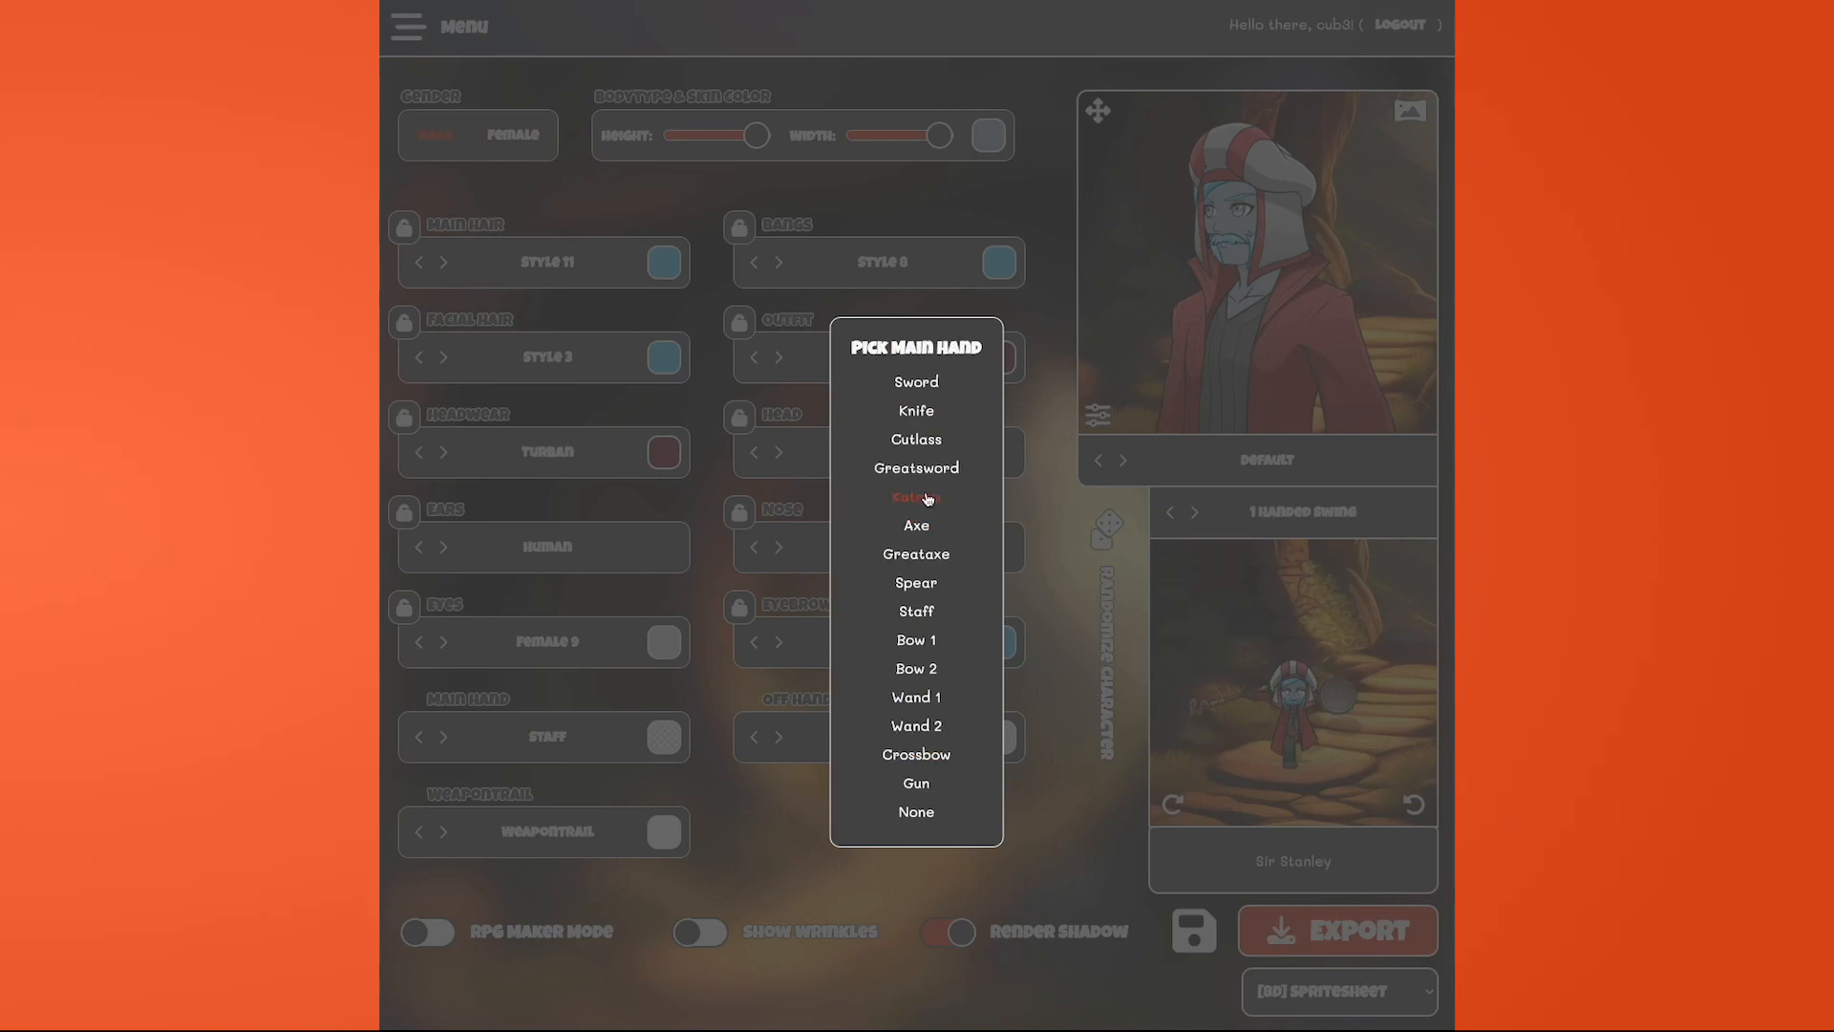
{"action": "left_click", "coordinate": [928, 498]}
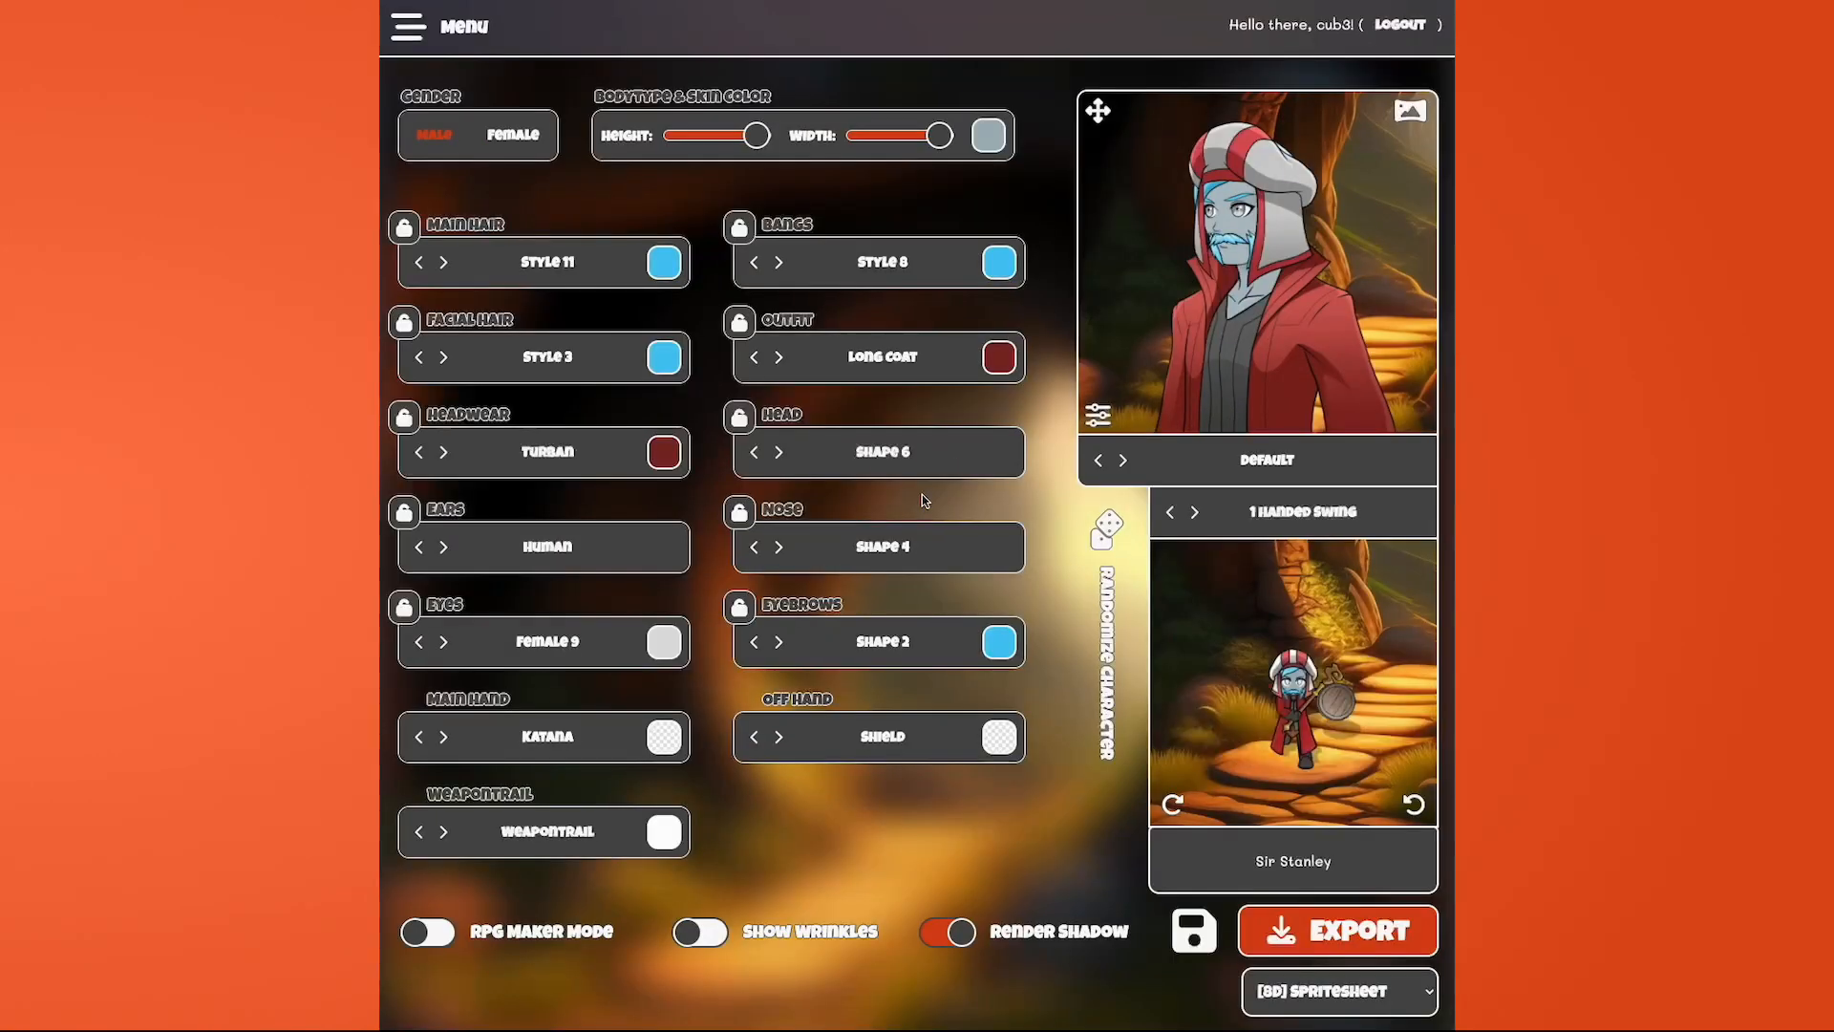
{"action": "left_click", "coordinate": [890, 755]}
{"action": "left_click", "coordinate": [919, 576]}
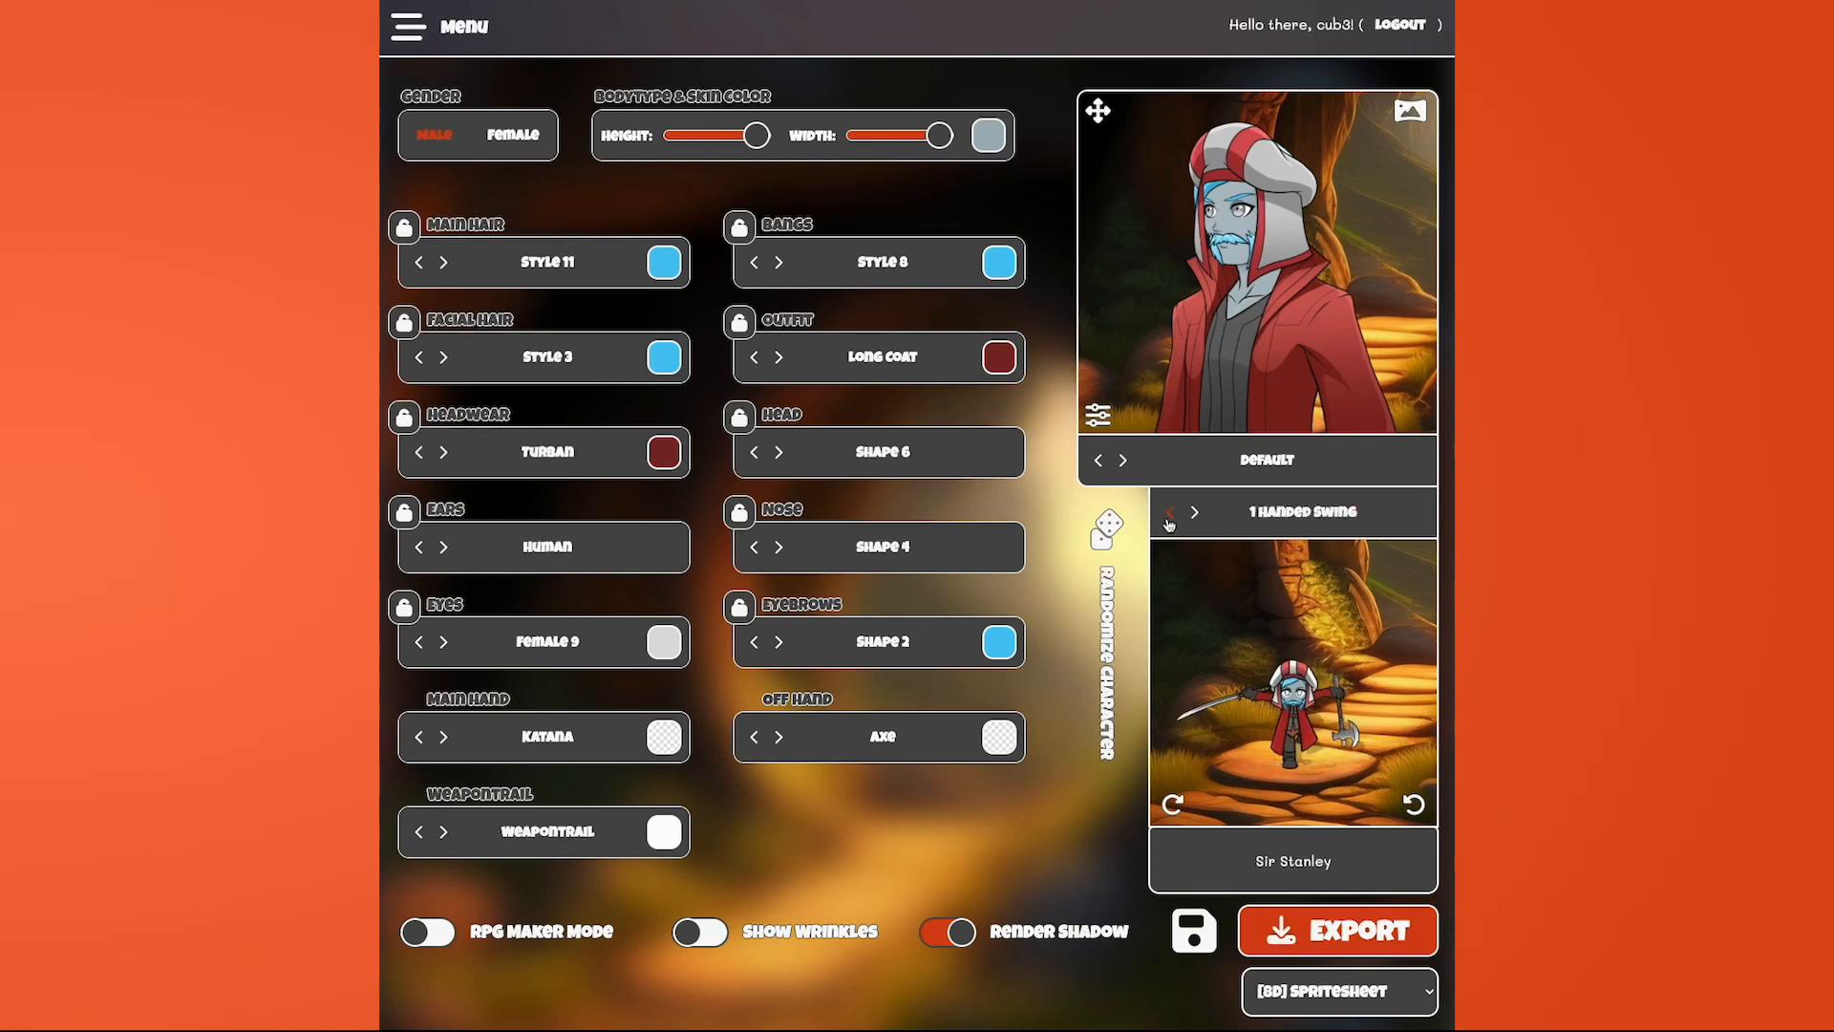
{"action": "left_click", "coordinate": [1168, 515]}
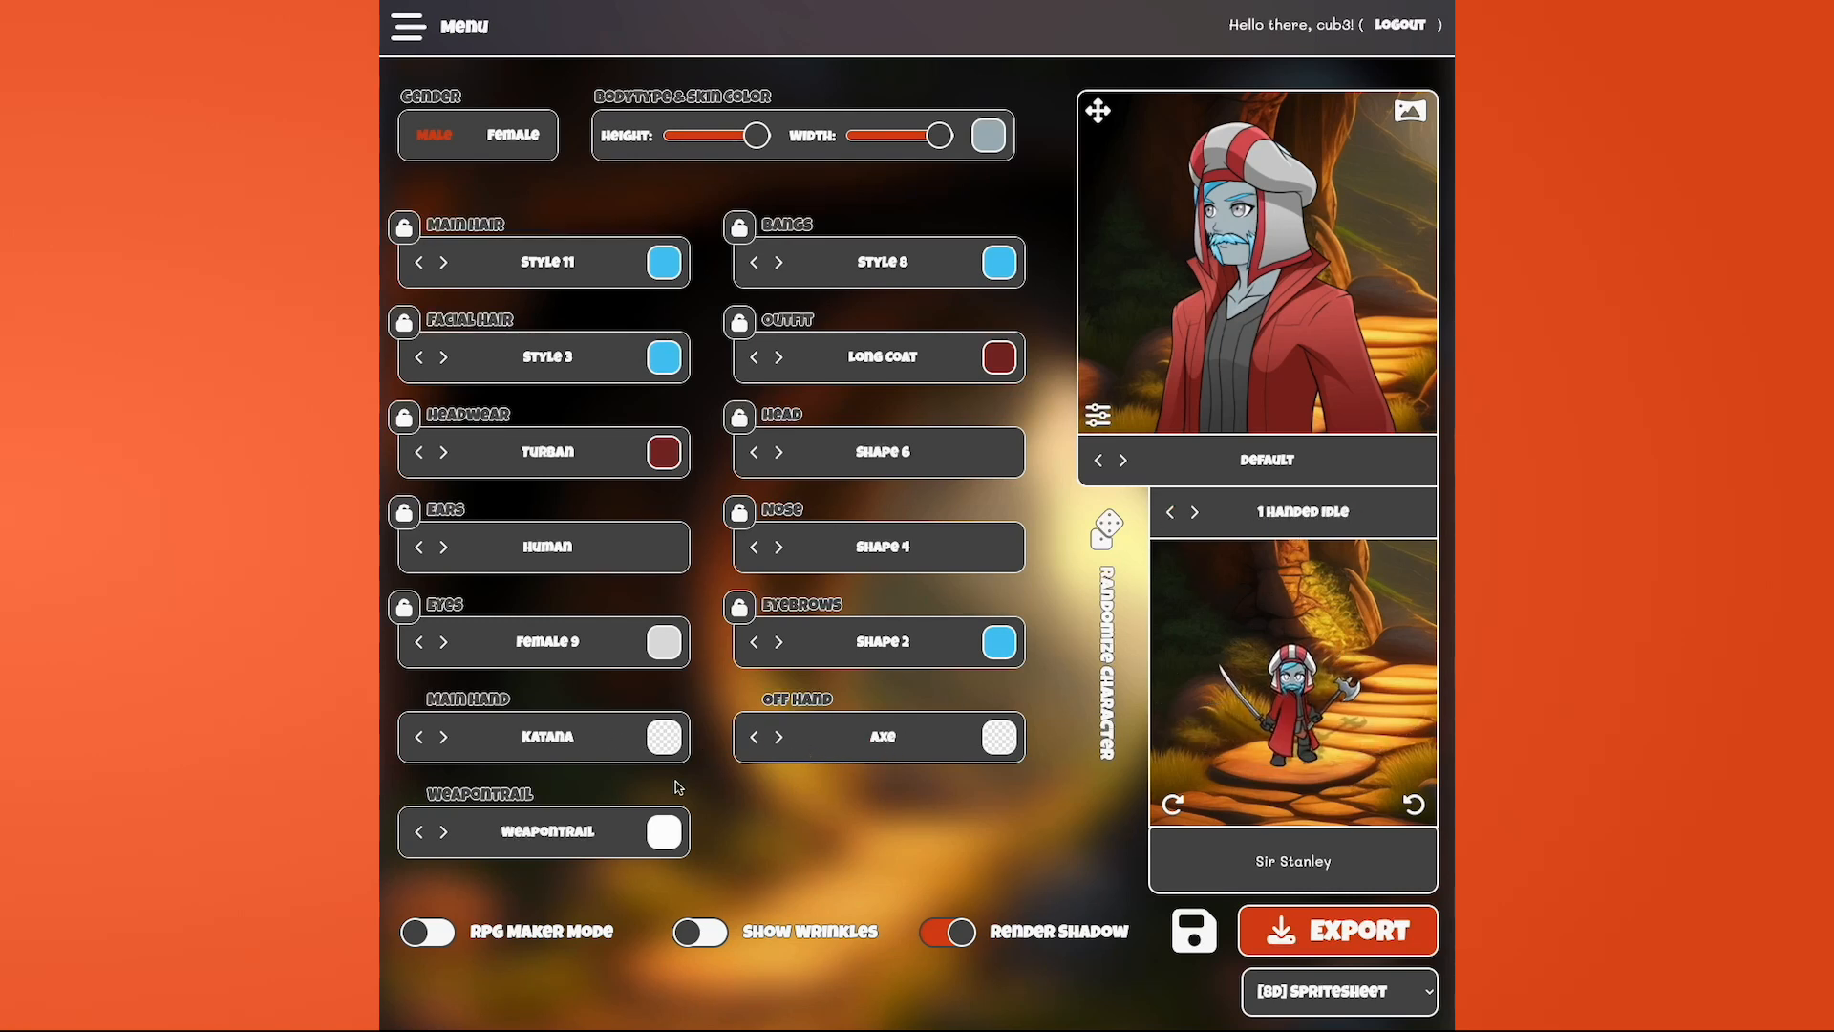
- Color the main-hand katana light blue and the off-hand axe medium pink using hair colors
{"action": "left_click", "coordinate": [664, 736]}
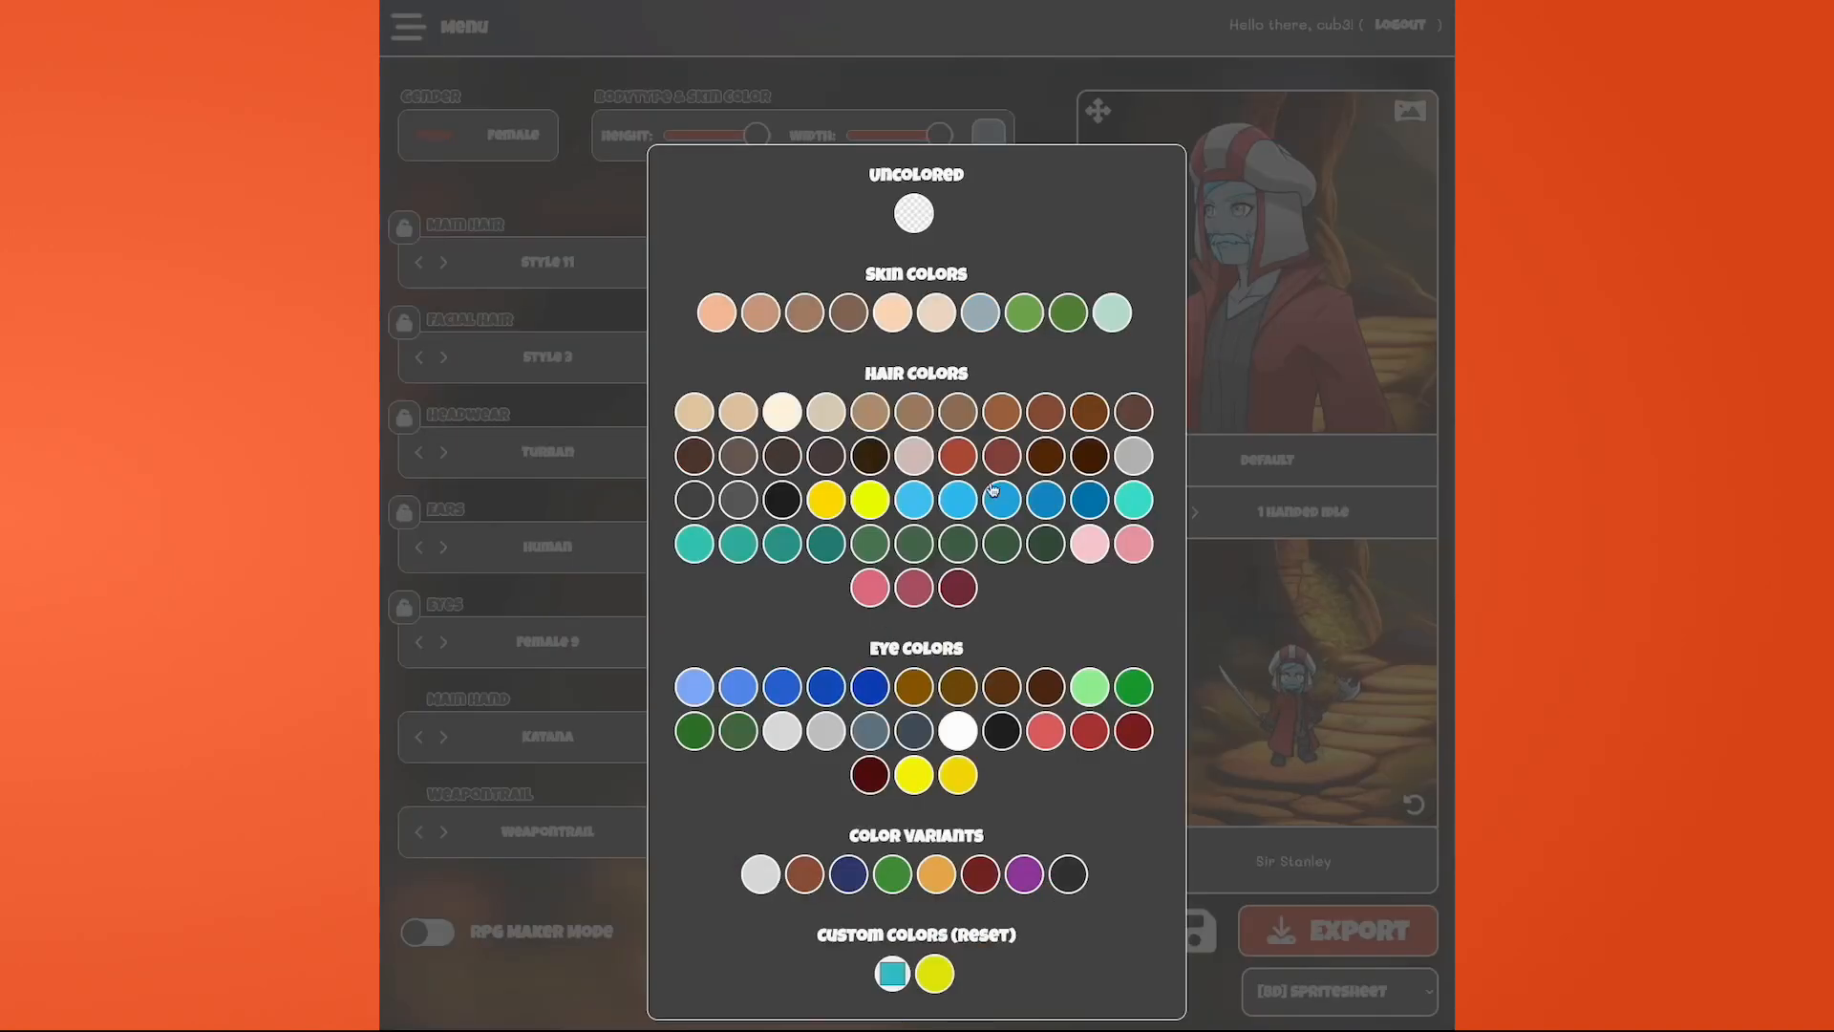
{"action": "left_click", "coordinate": [914, 499]}
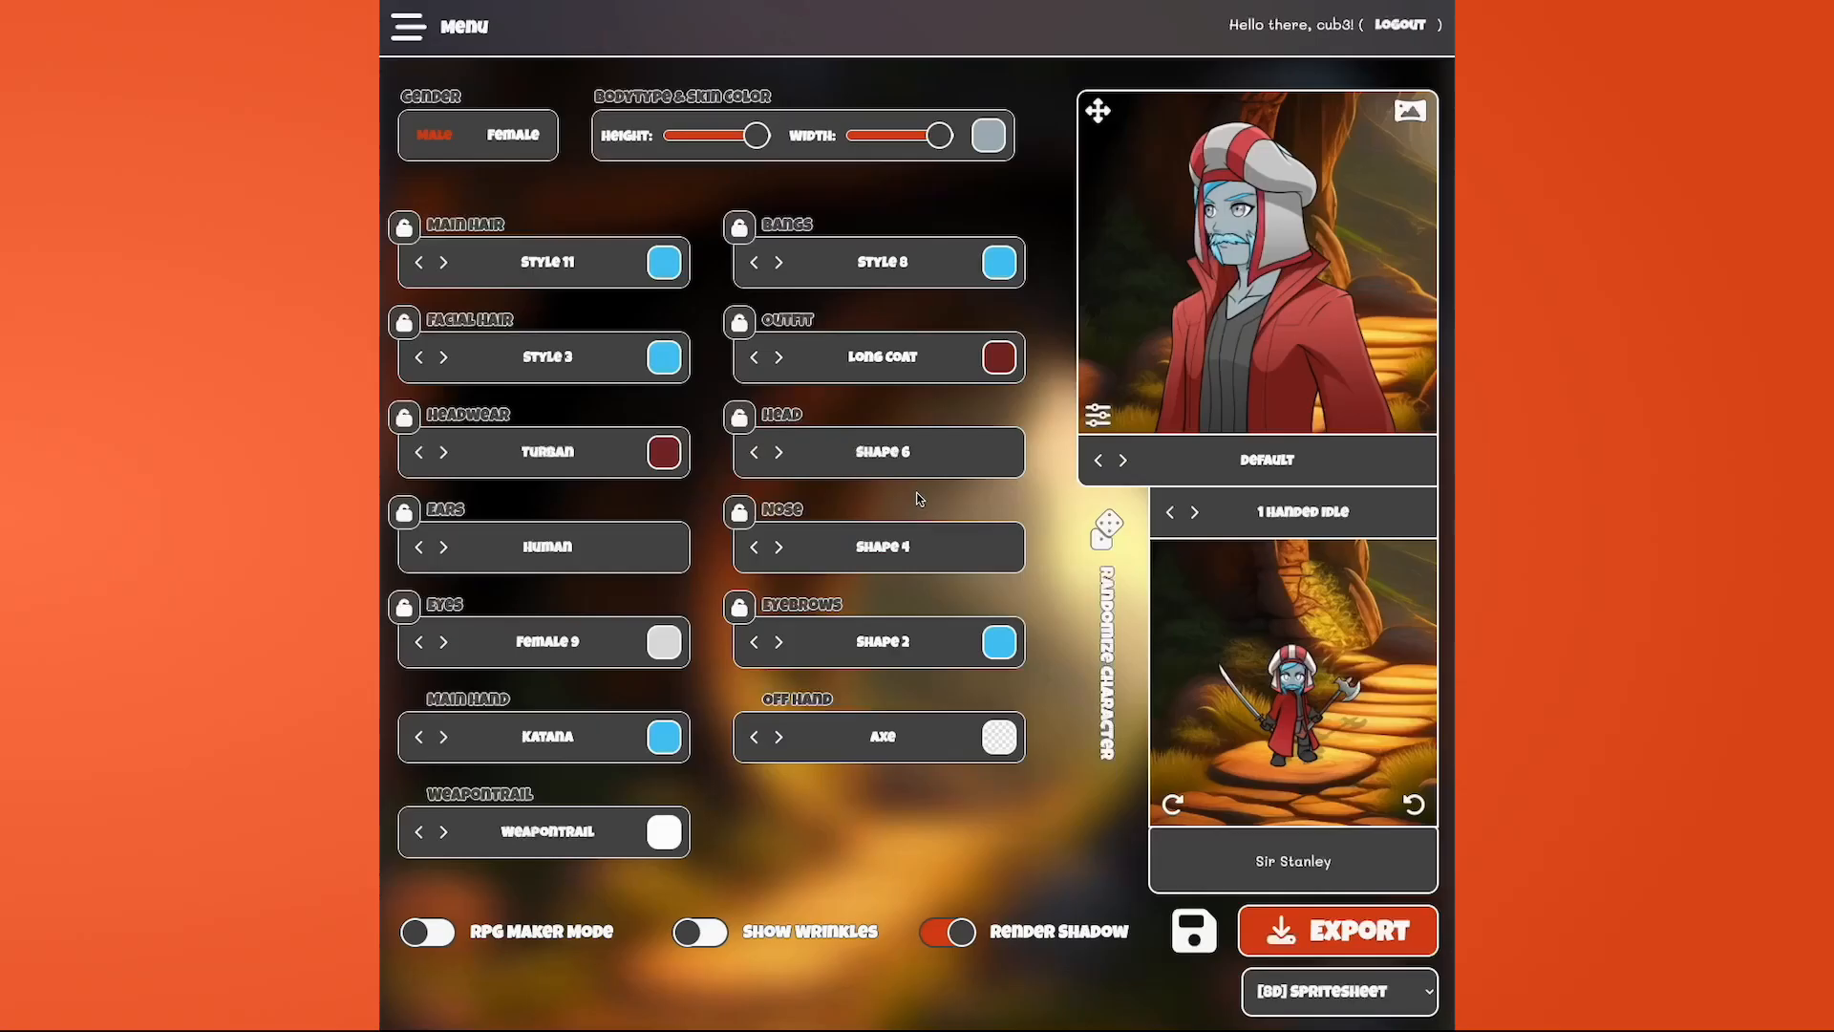
{"action": "left_click", "coordinate": [1000, 737]}
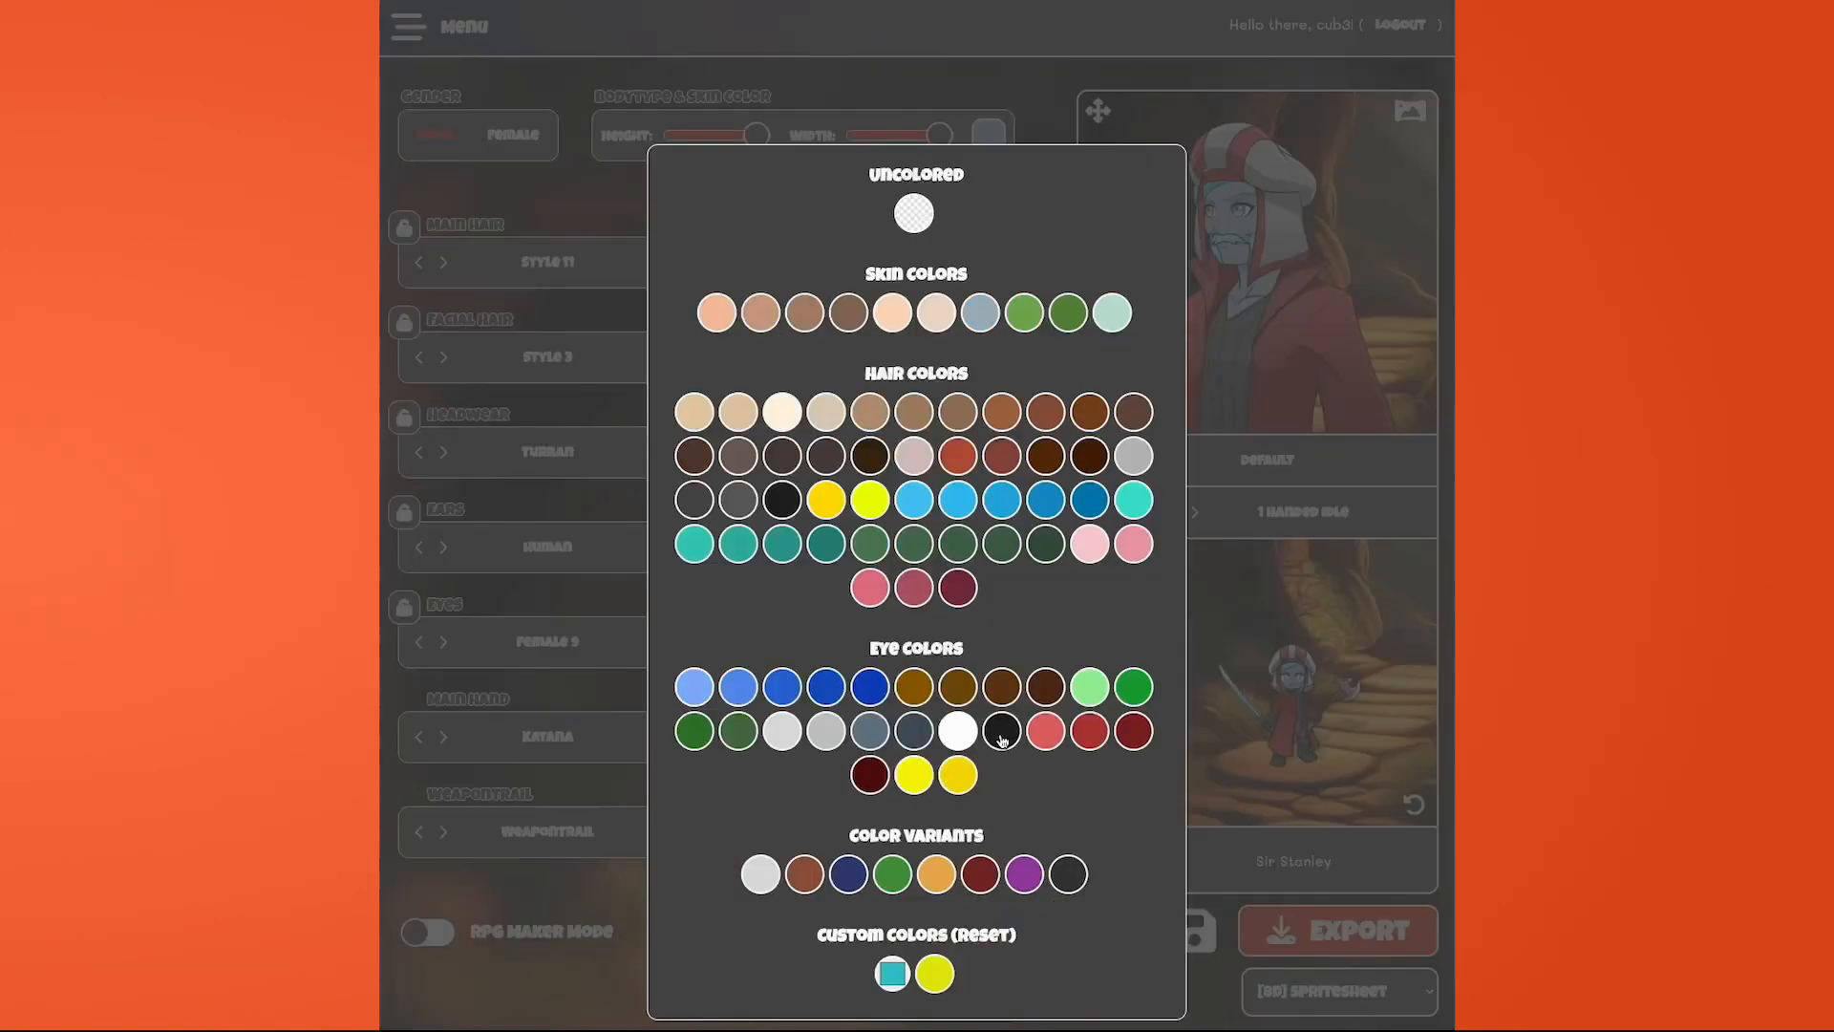
{"action": "left_click", "coordinate": [869, 587]}
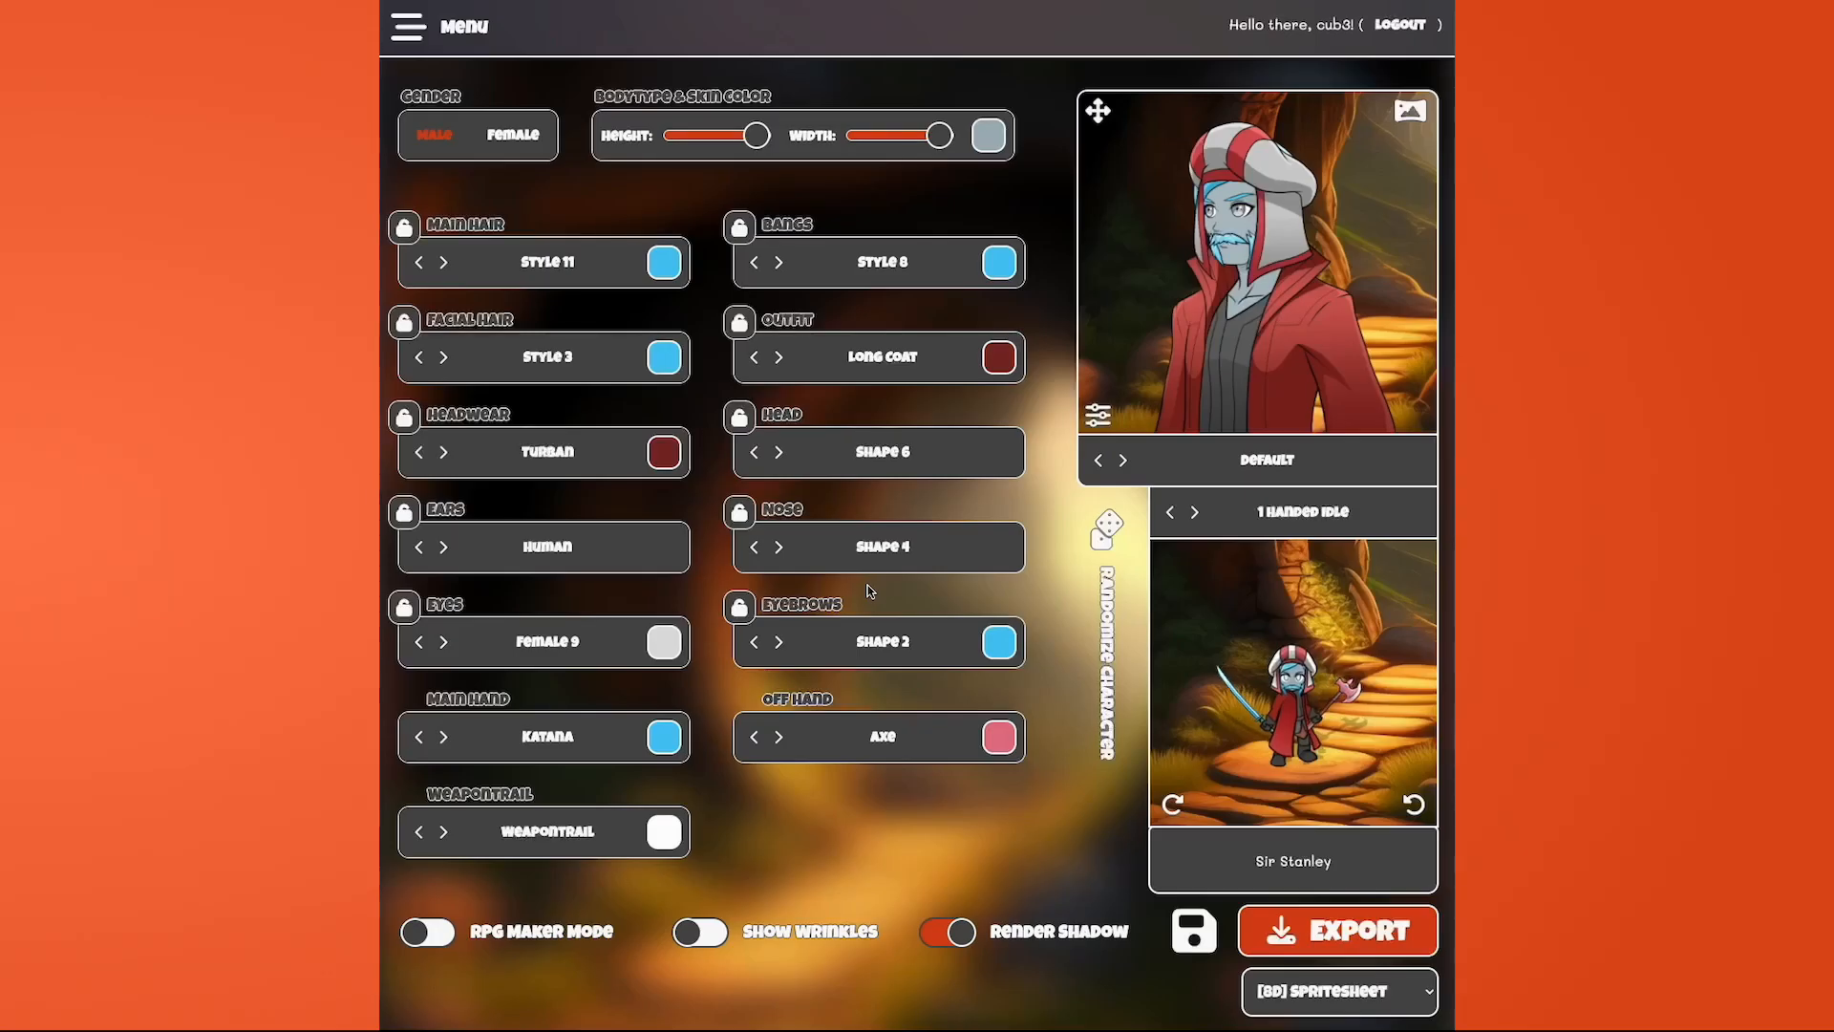
- Reset the colors of the off-hand axe and the main-hand katana to Uncolored
{"action": "left_click", "coordinate": [1000, 749]}
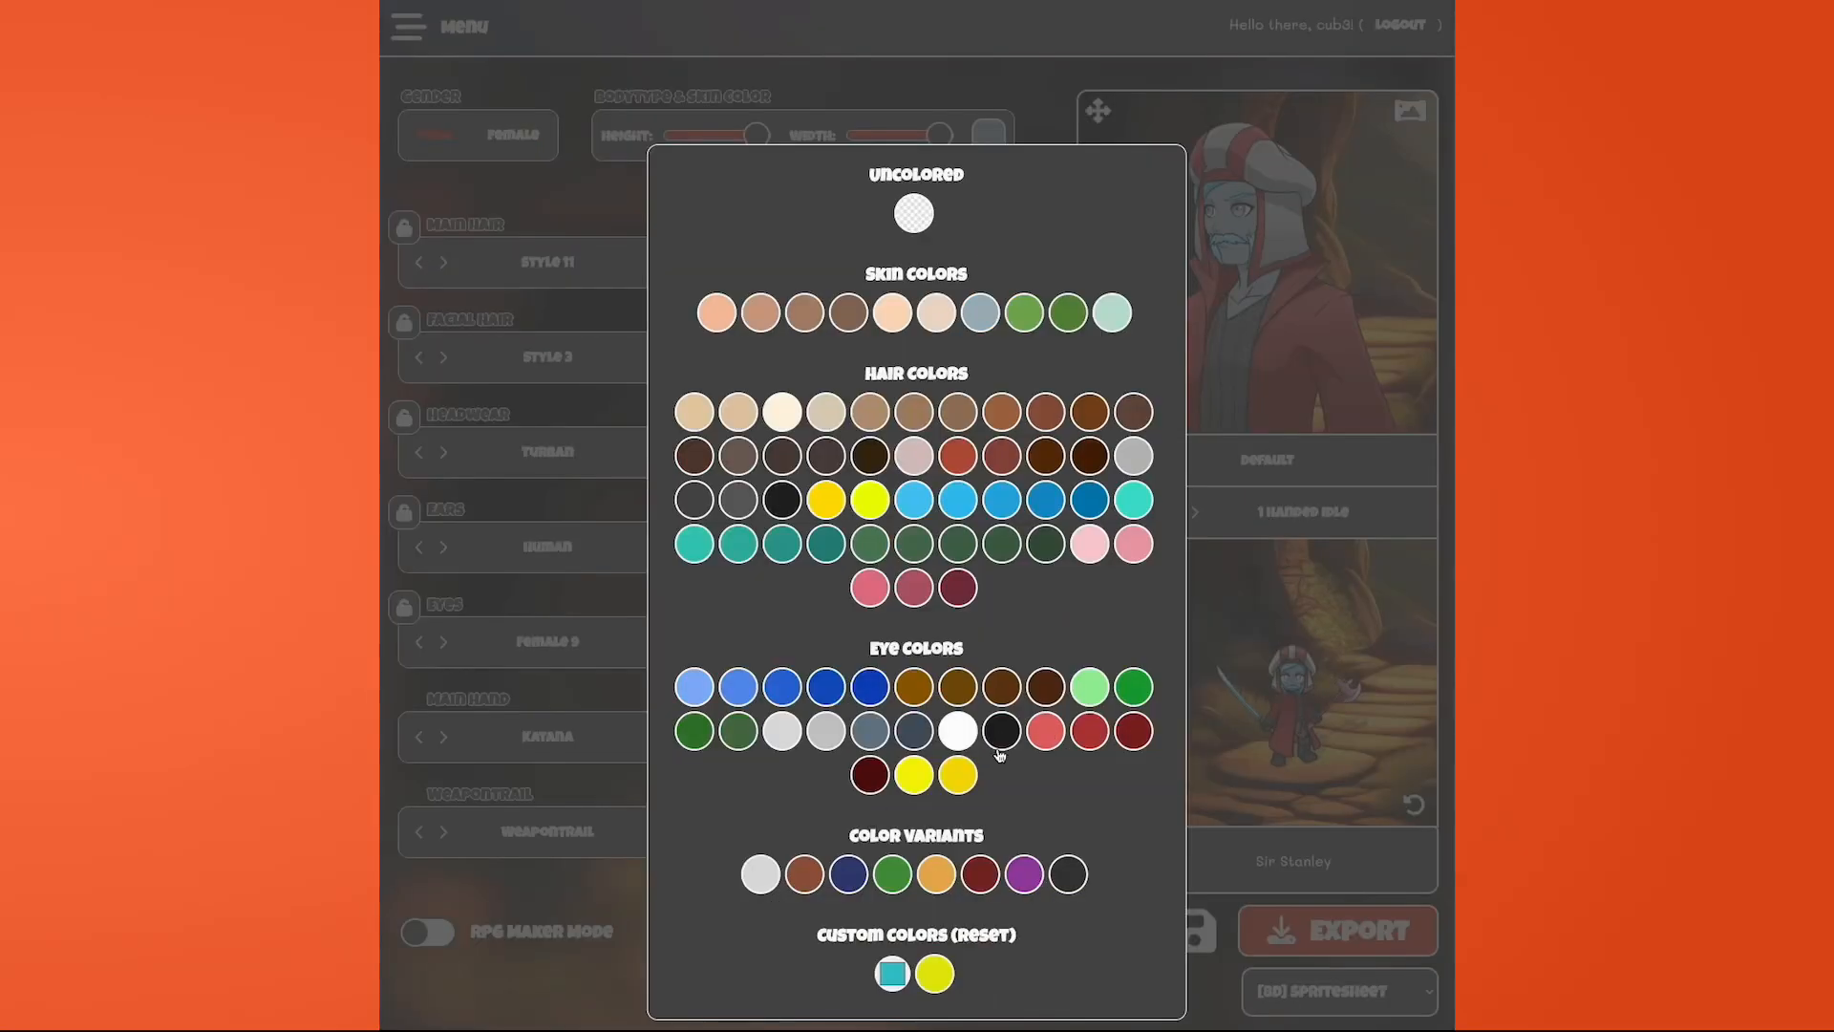
{"action": "left_click", "coordinate": [914, 211]}
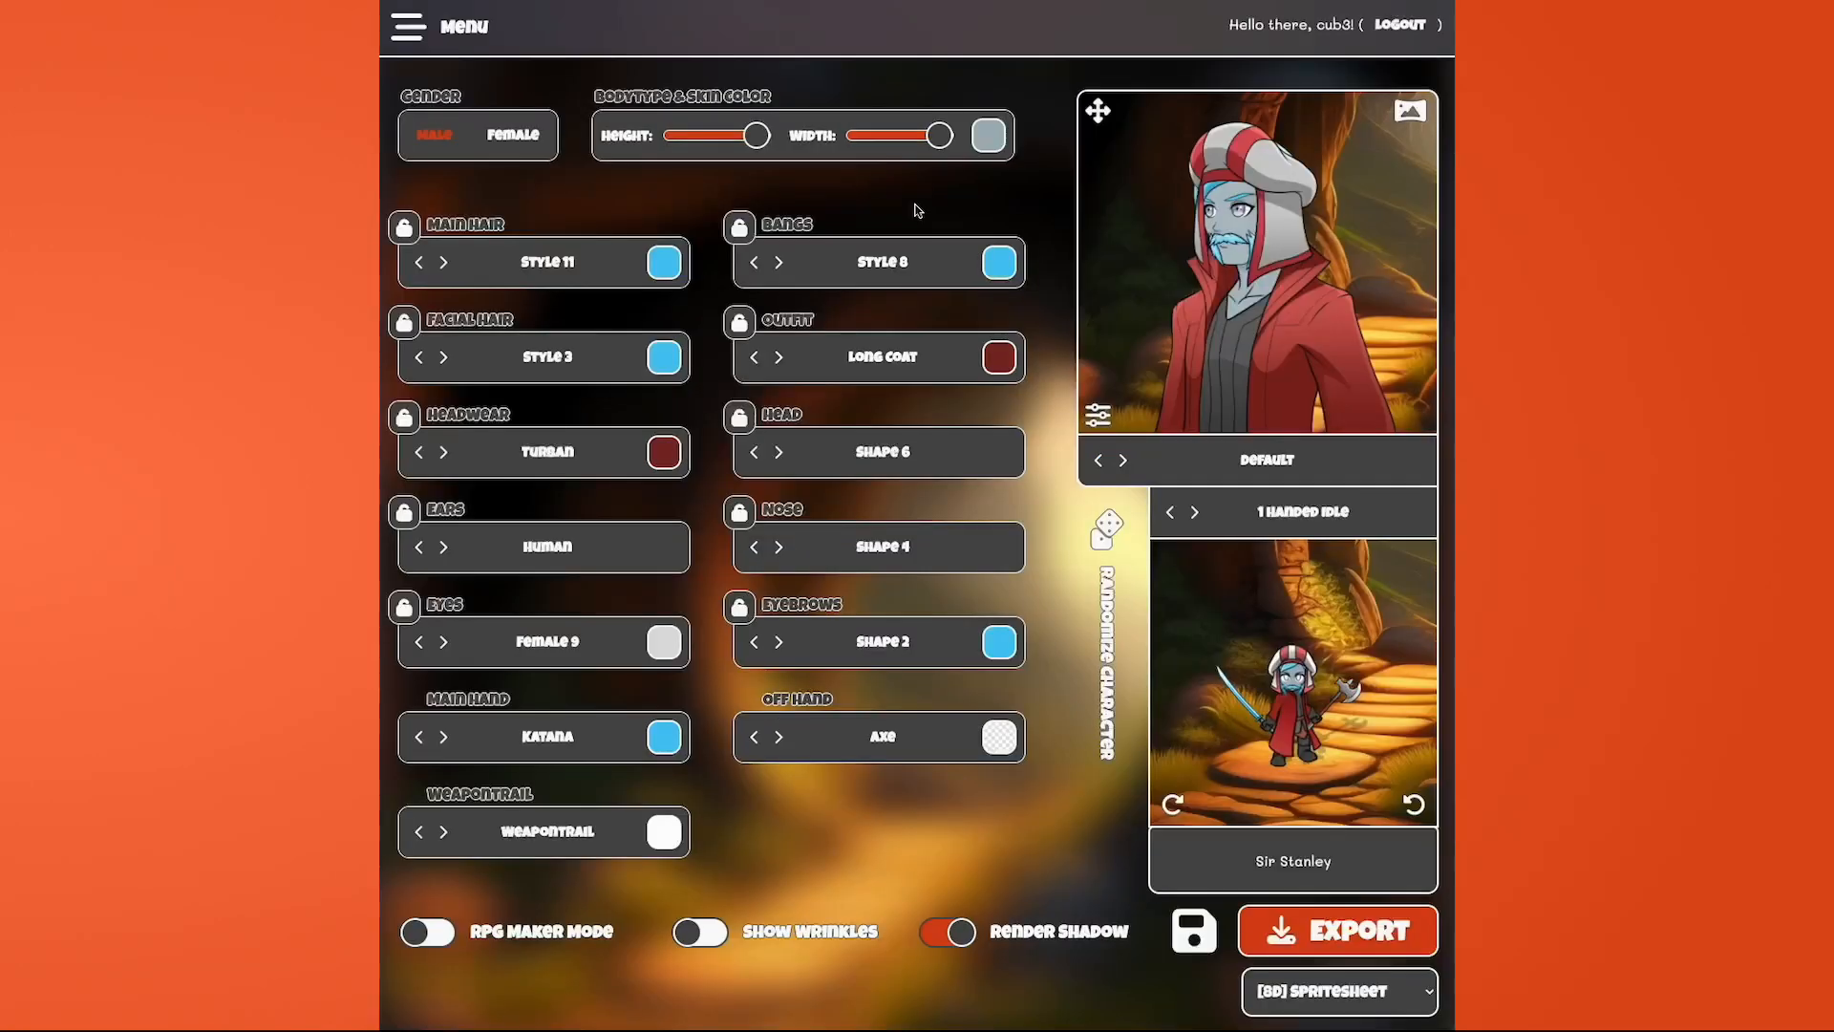
{"action": "left_click", "coordinate": [997, 737]}
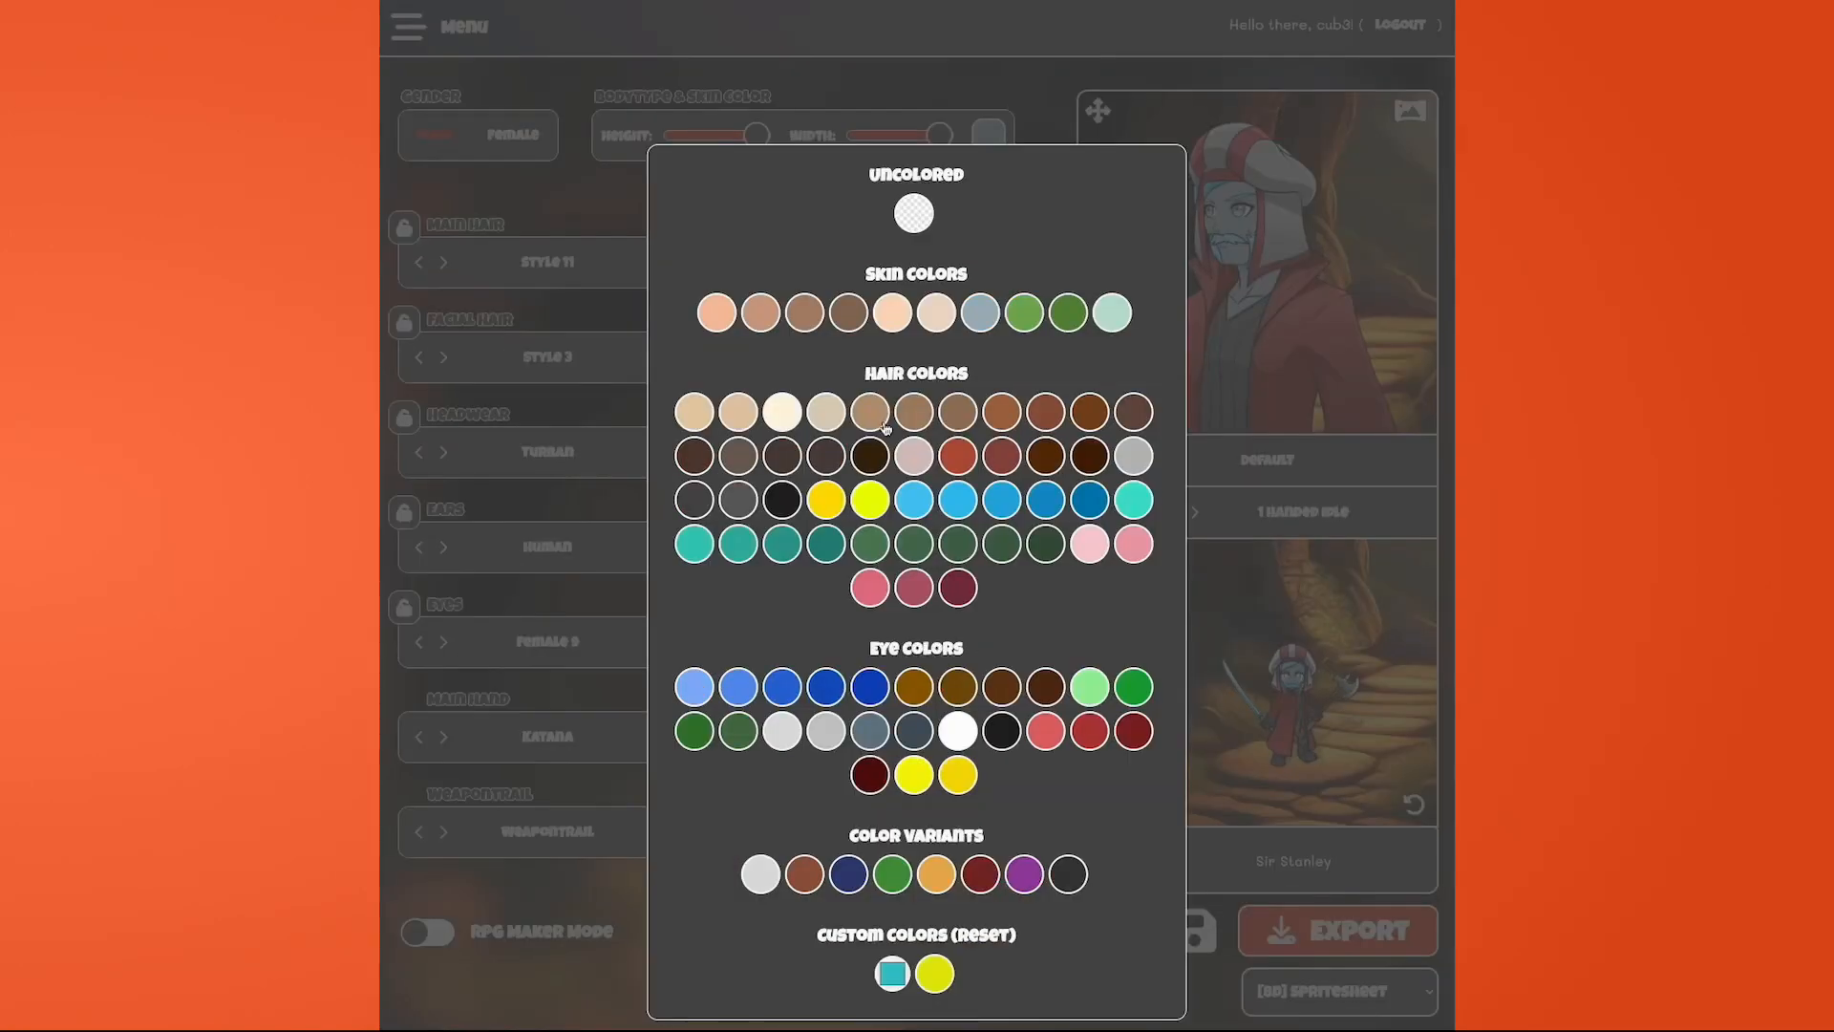
{"action": "left_click", "coordinate": [917, 210]}
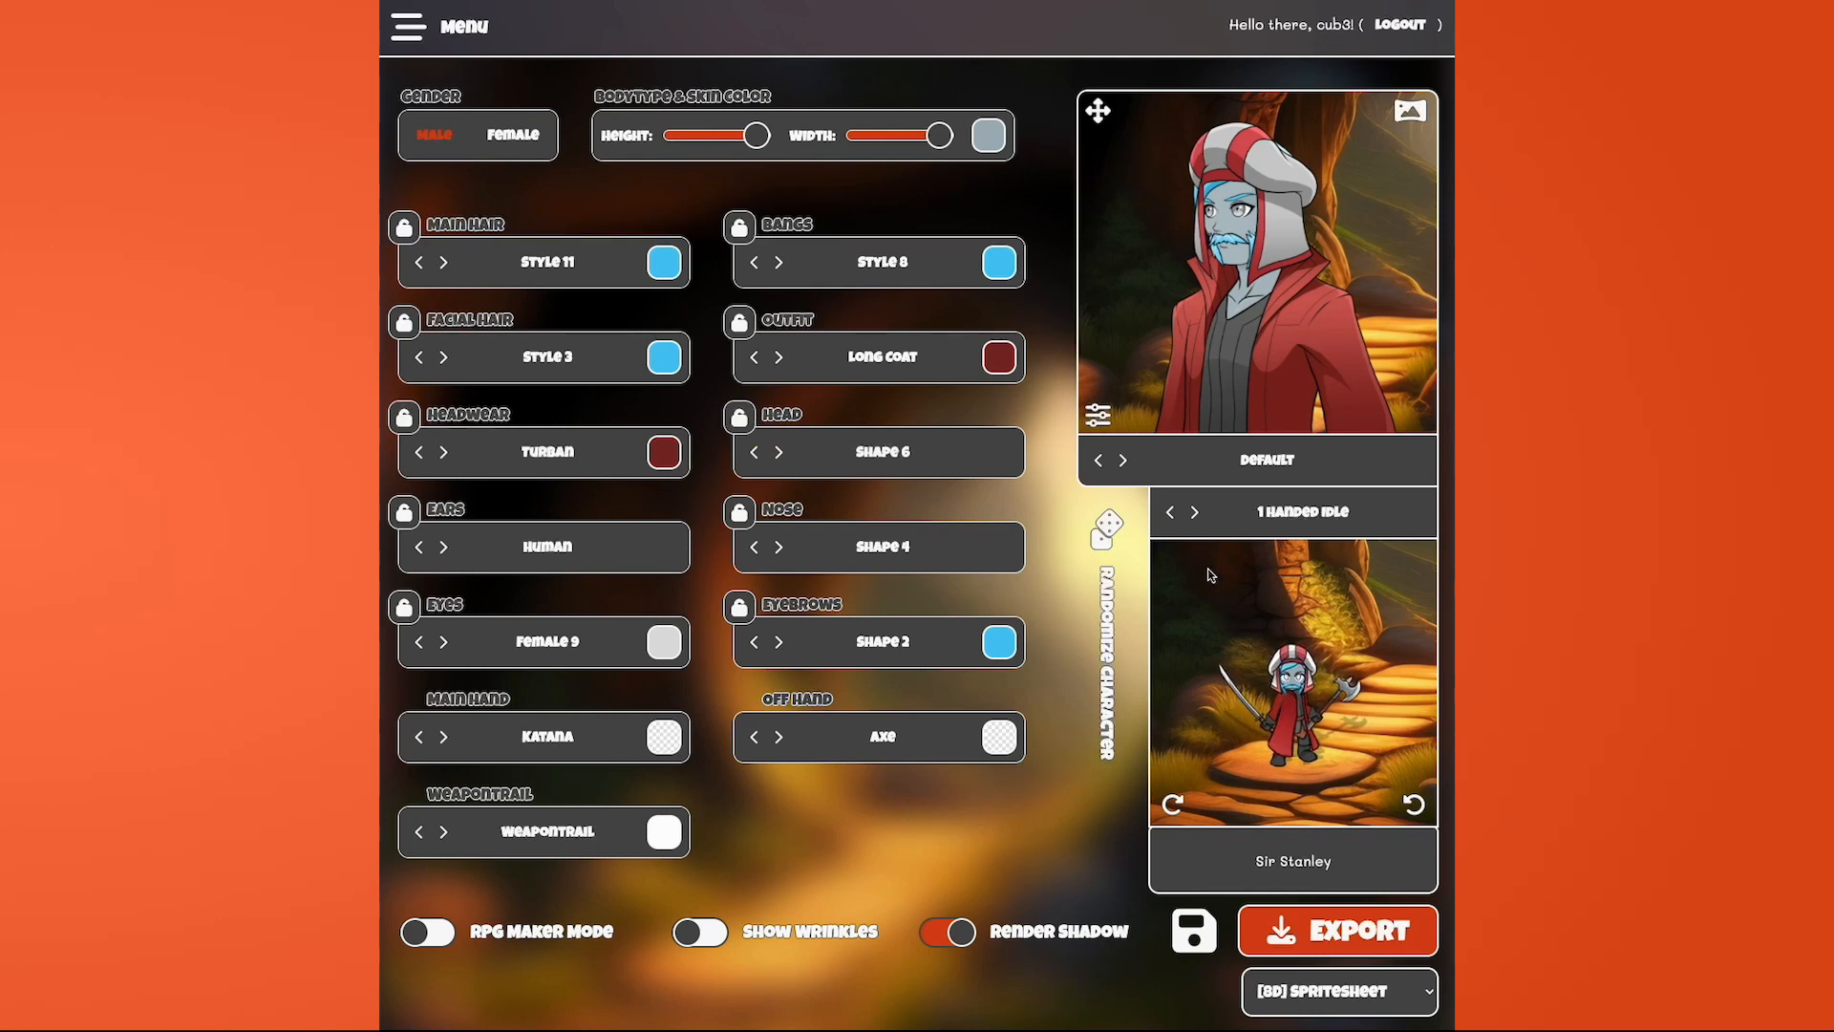
- Set the headwear to None and try Uncolored skin before choosing the lighter green skin color
{"action": "left_click", "coordinate": [545, 469]}
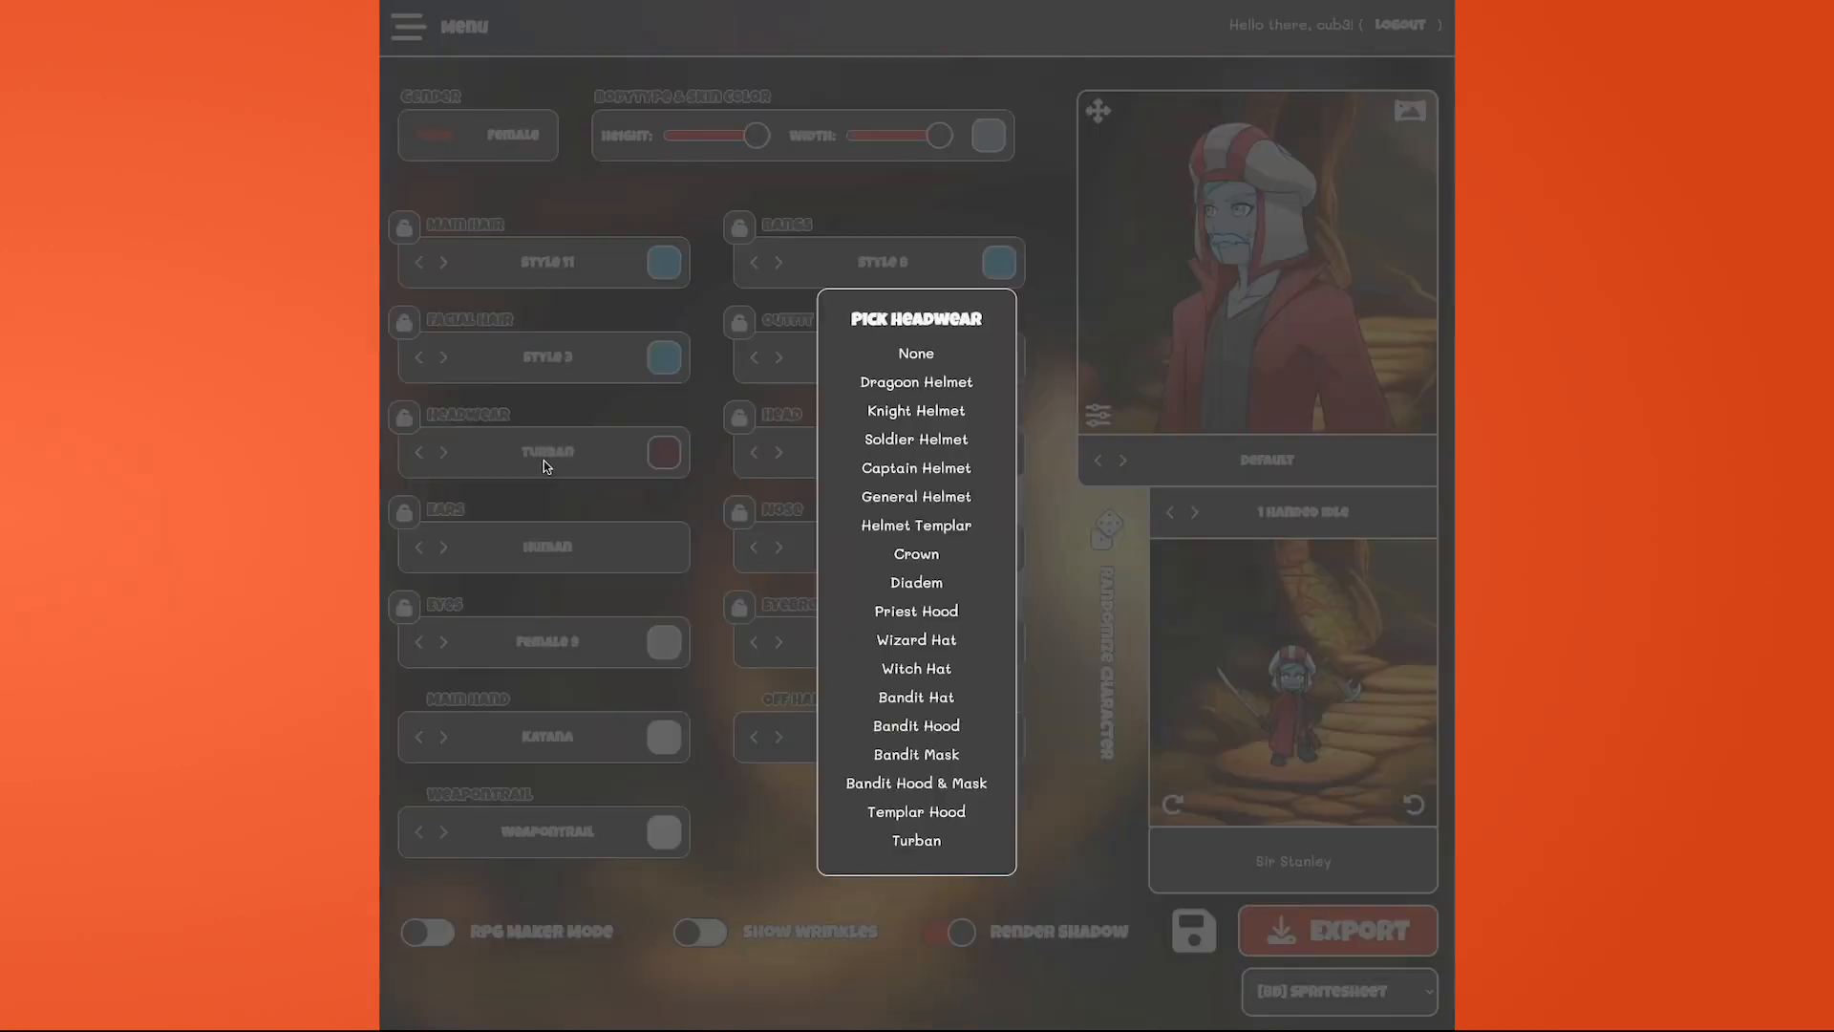
{"action": "left_click", "coordinate": [922, 355]}
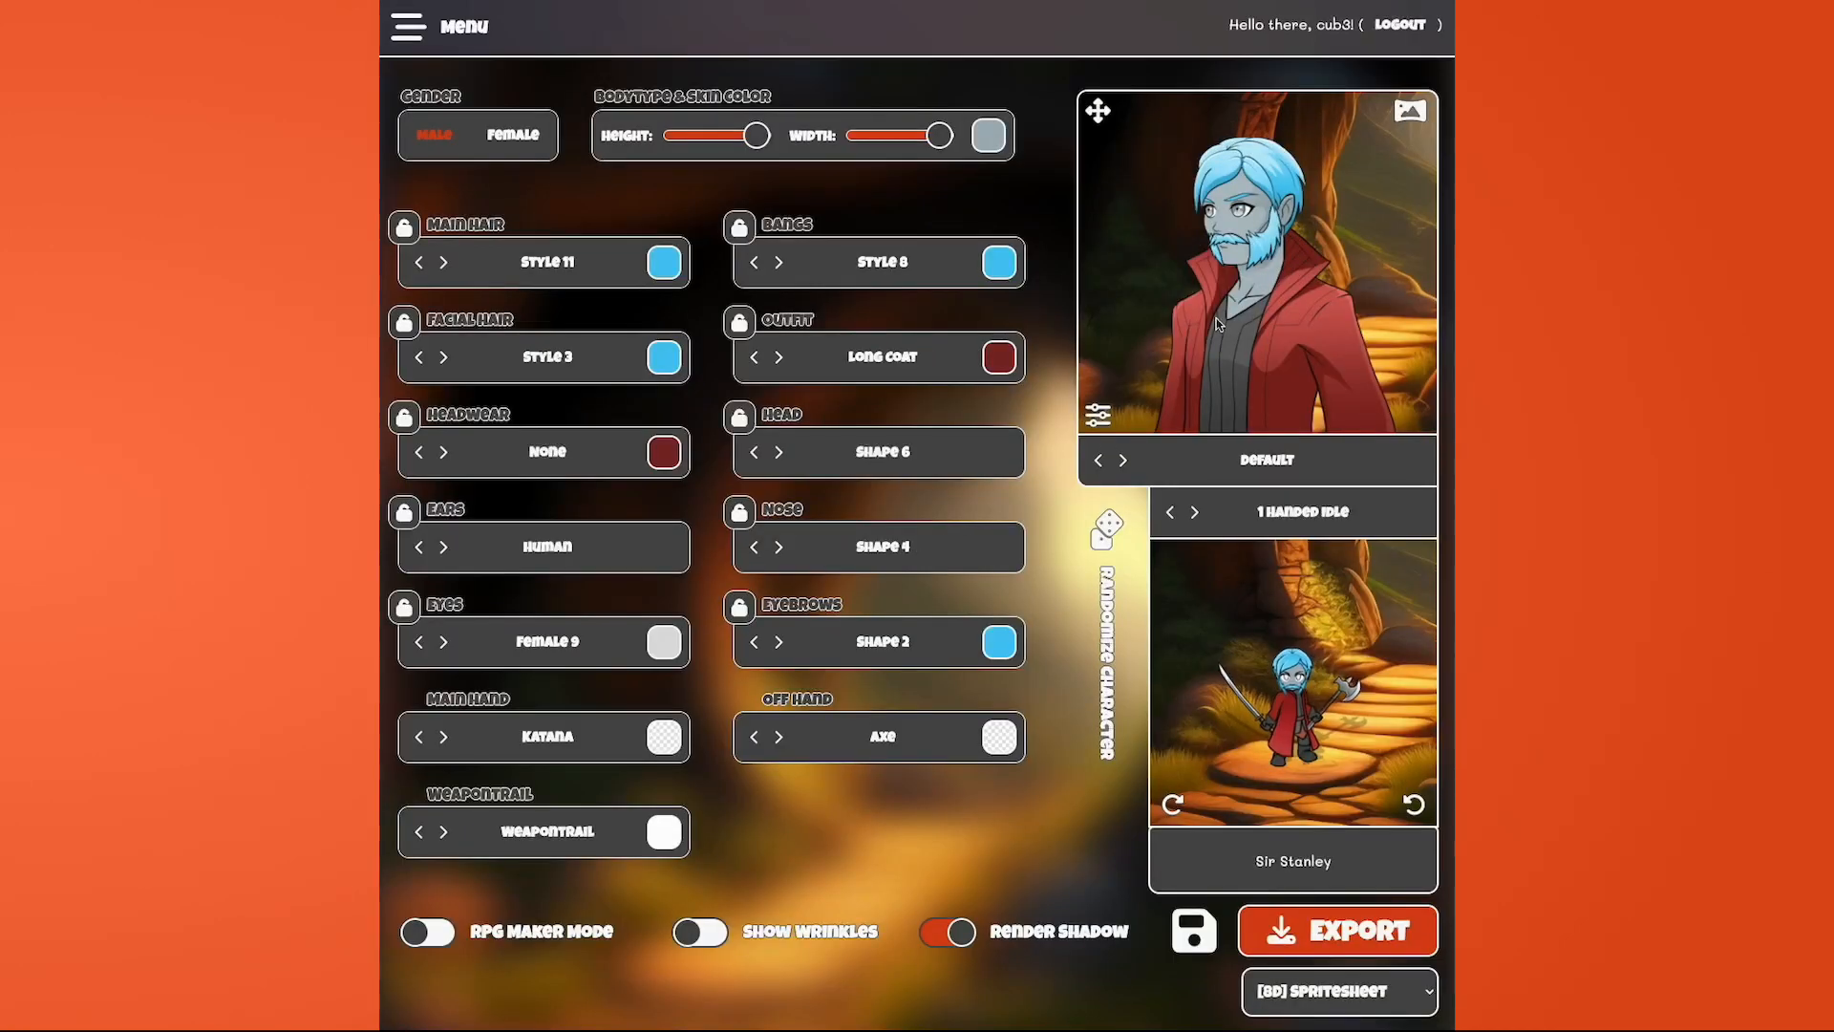
{"action": "left_click", "coordinate": [985, 134]}
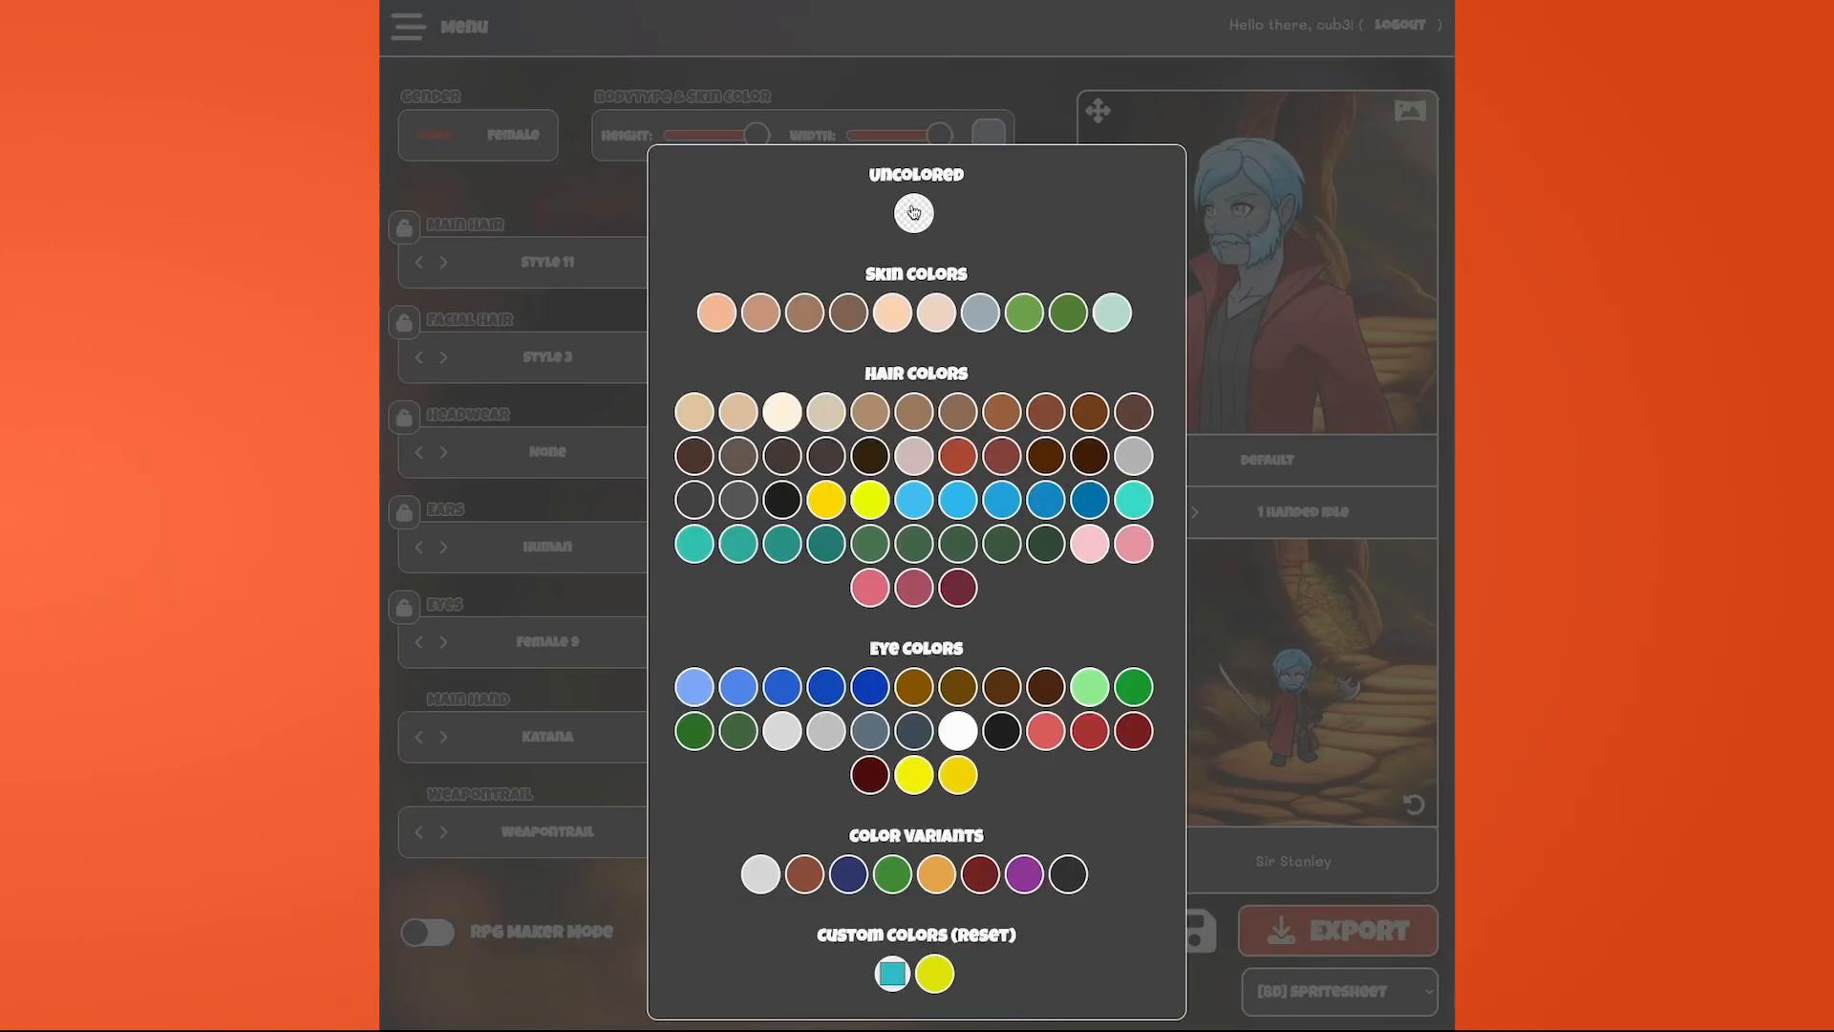
{"action": "left_click", "coordinate": [913, 212]}
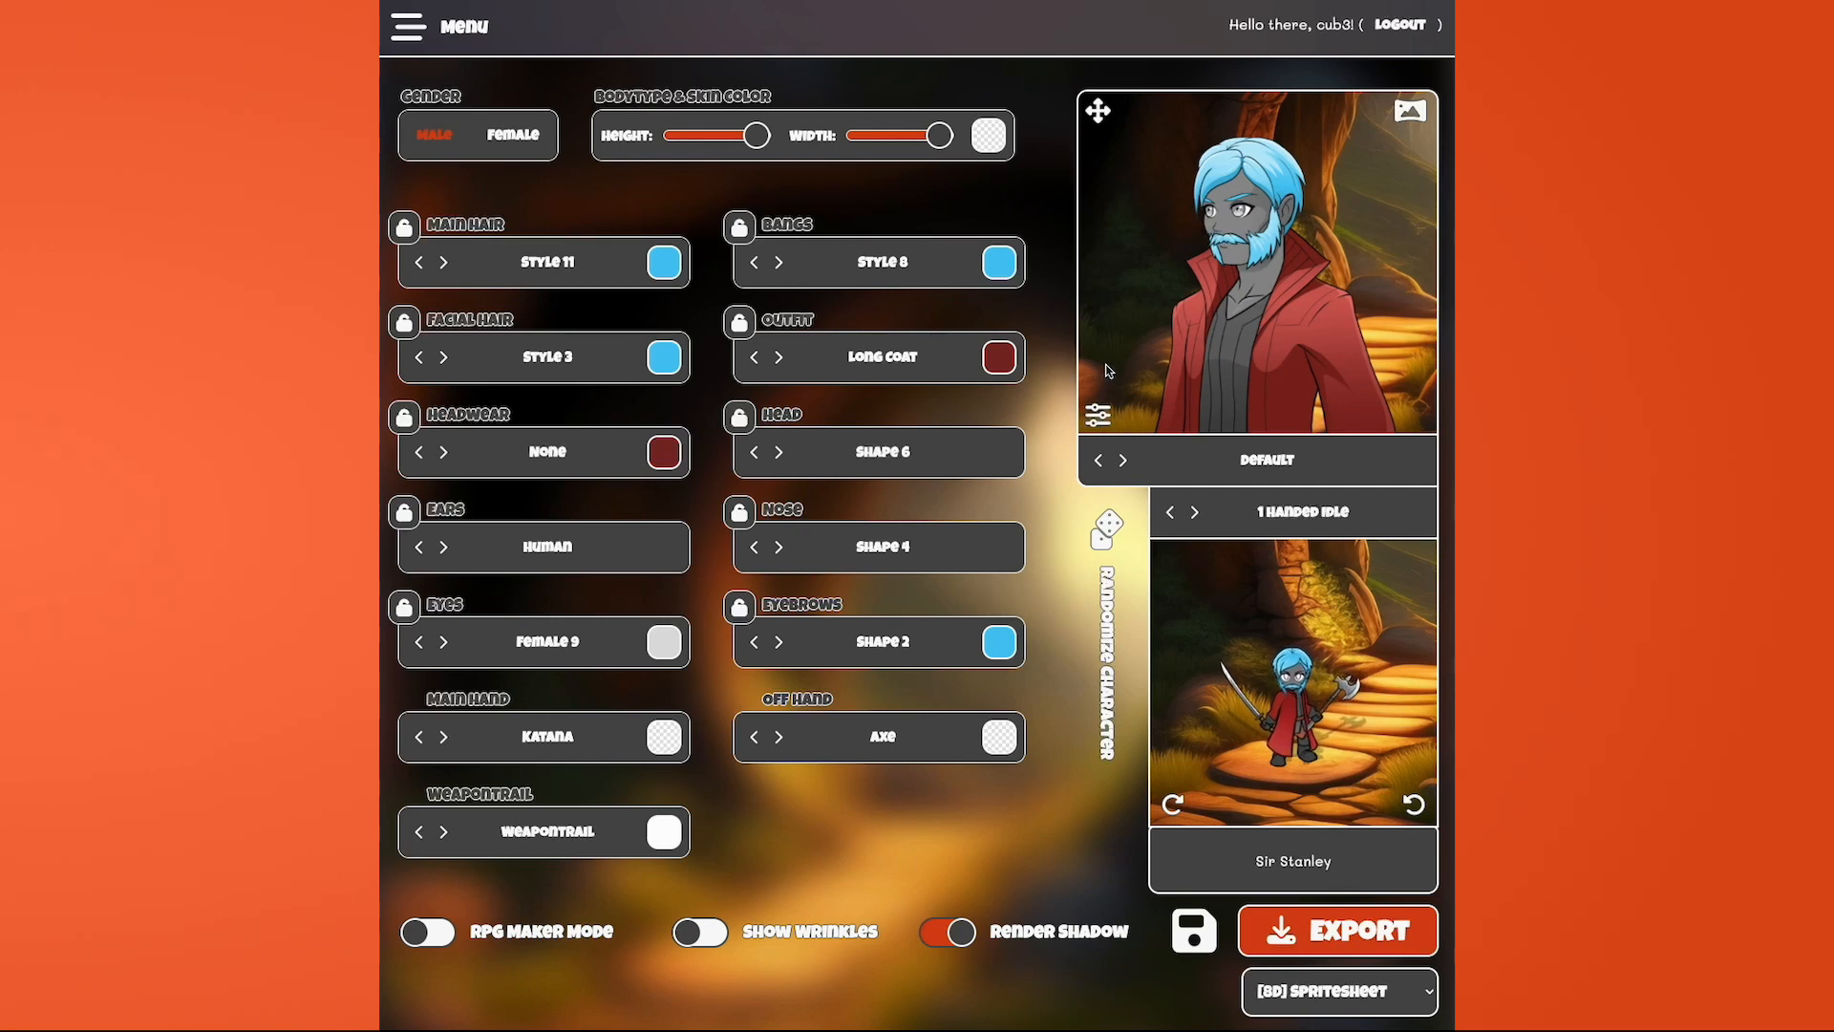
{"action": "left_click", "coordinate": [990, 139]}
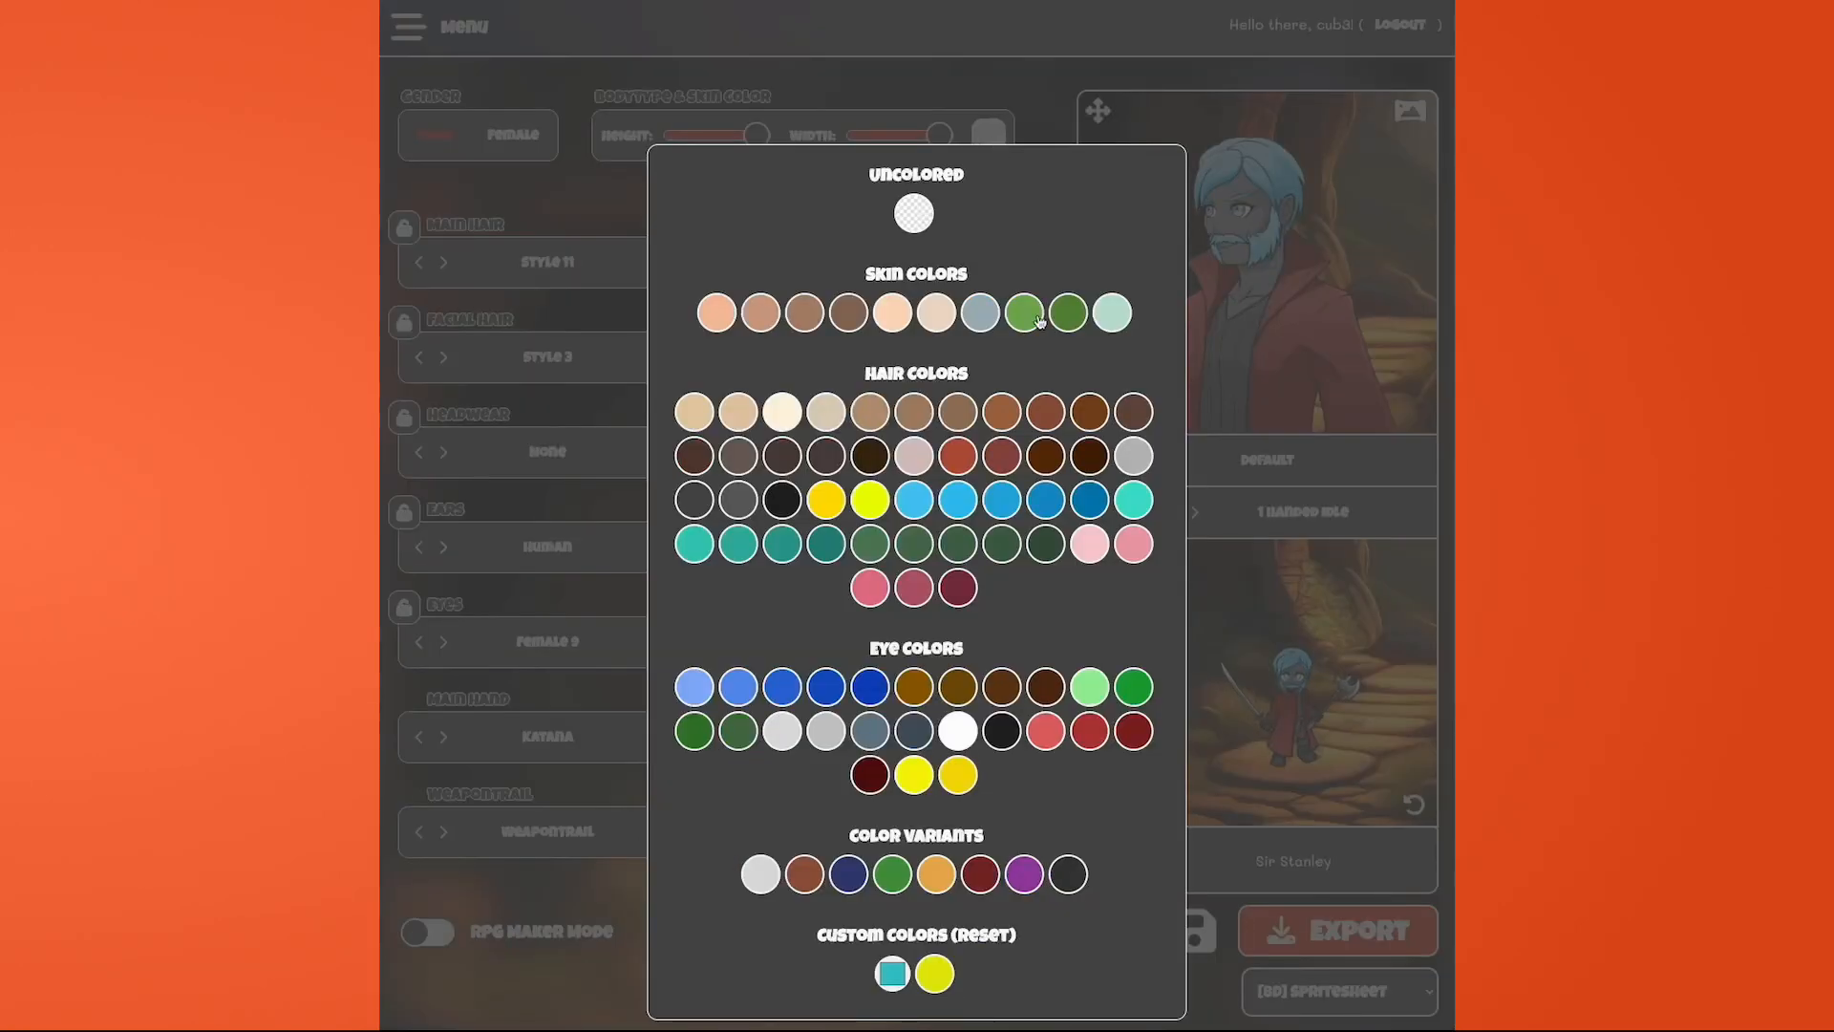
{"action": "left_click", "coordinate": [1039, 318]}
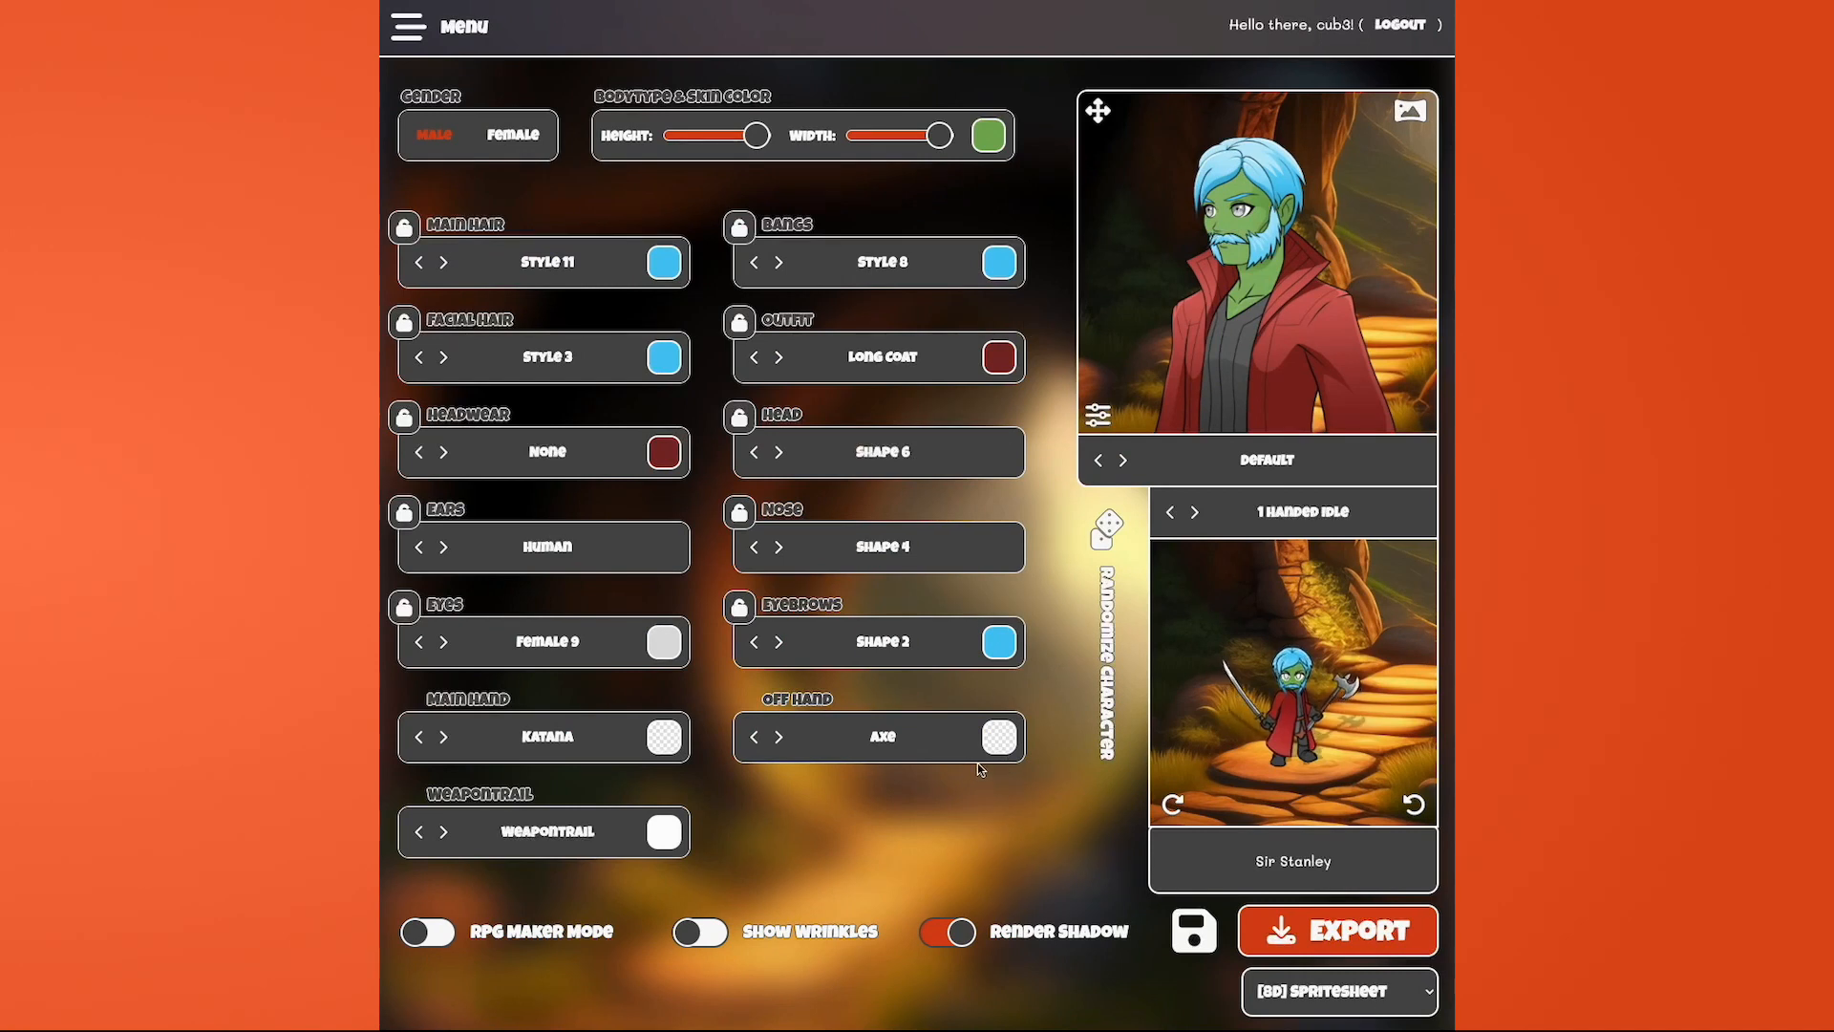
- Randomize the character and set its preview animation to Idle
{"action": "left_click", "coordinate": [1101, 659]}
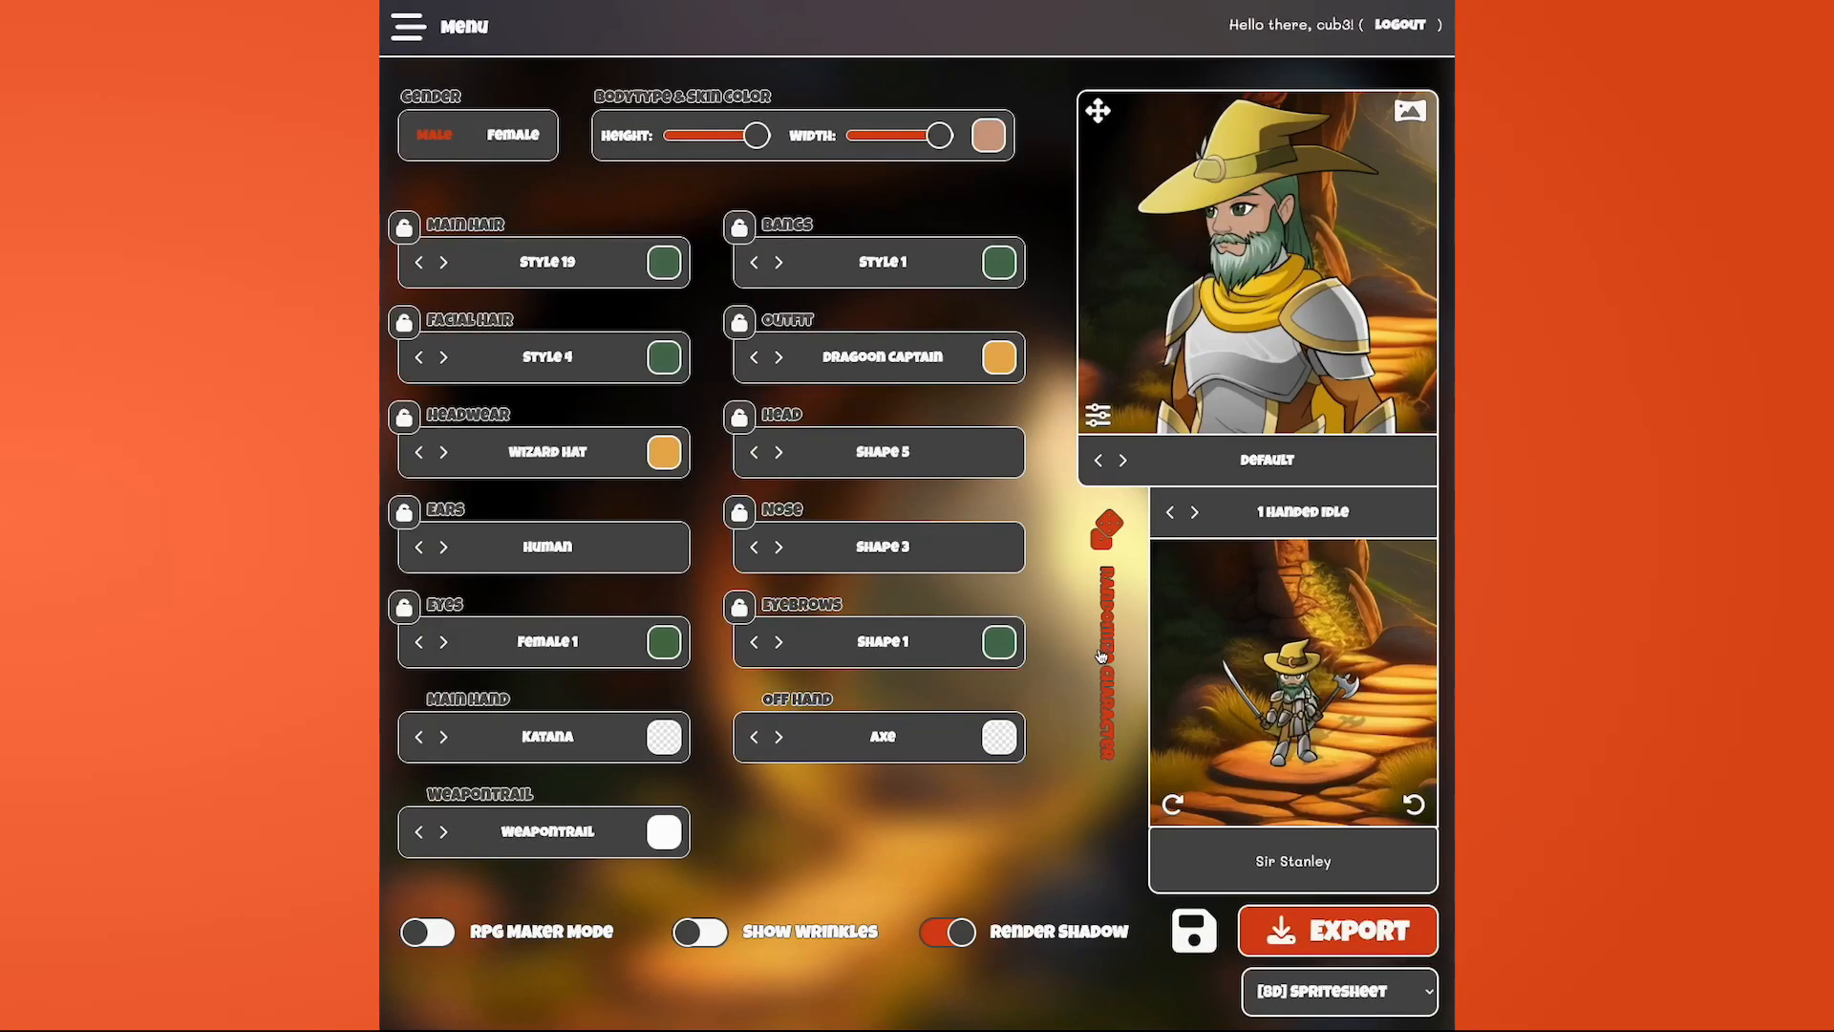
{"action": "left_click", "coordinate": [1327, 514]}
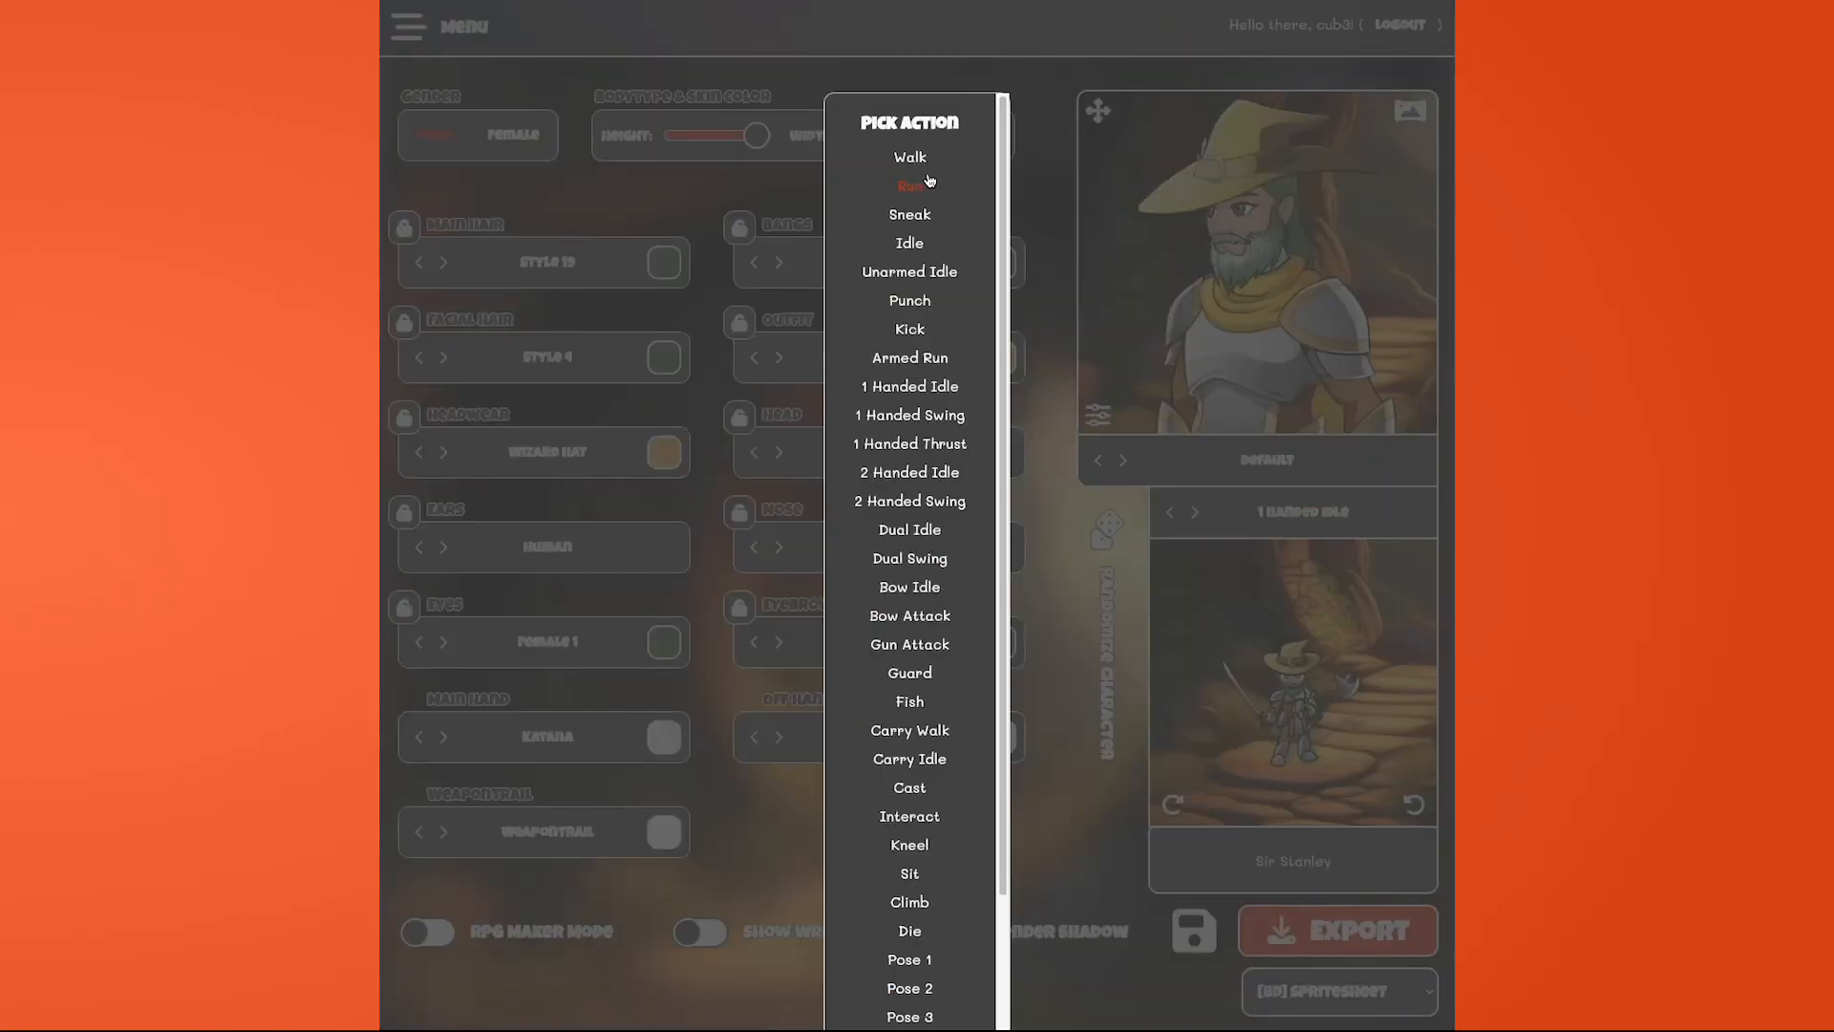
{"action": "left_click", "coordinate": [917, 243]}
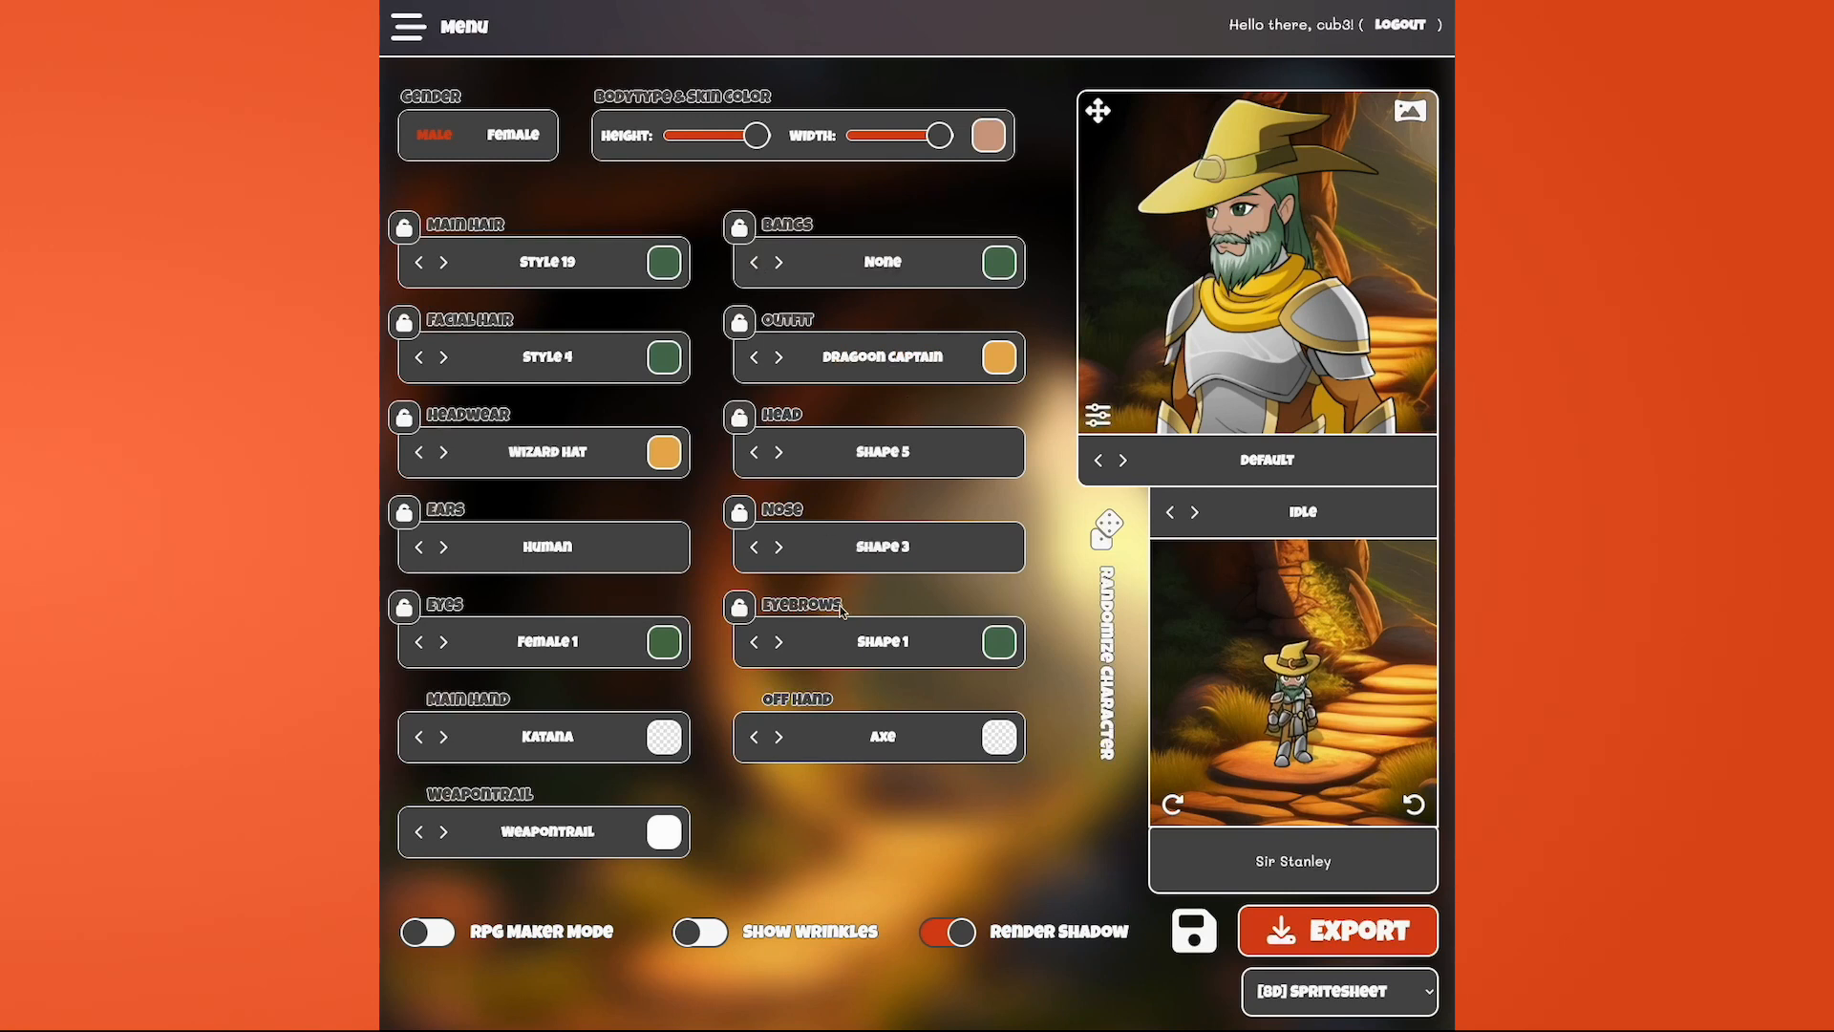
- Open the filters, look at the custom palette color picker, and apply the Plumbers Paradise color palette
{"action": "left_click", "coordinate": [1103, 420]}
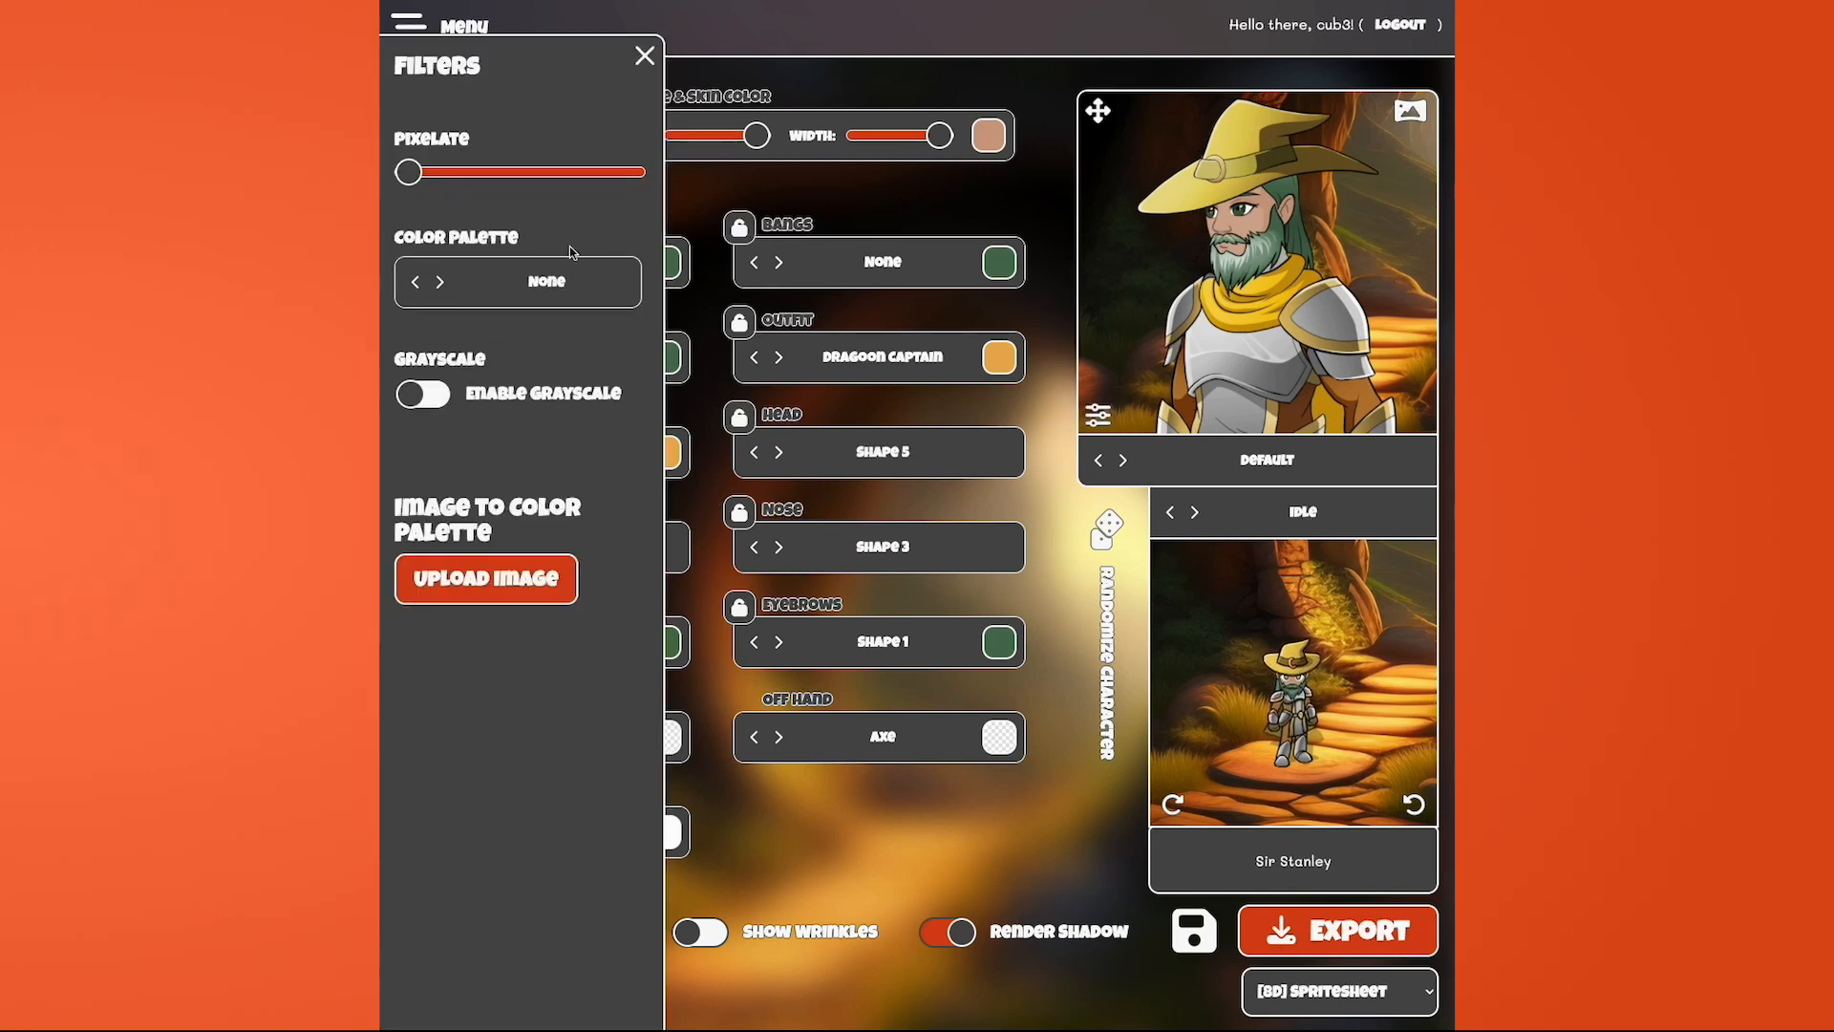
{"action": "mouse_move", "coordinate": [409, 175]}
{"action": "left_mouse_down"}
{"action": "mouse_move", "coordinate": [569, 176]}
{"action": "mouse_move", "coordinate": [408, 174]}
{"action": "left_mouse_up"}
{"action": "left_click", "coordinate": [547, 283]}
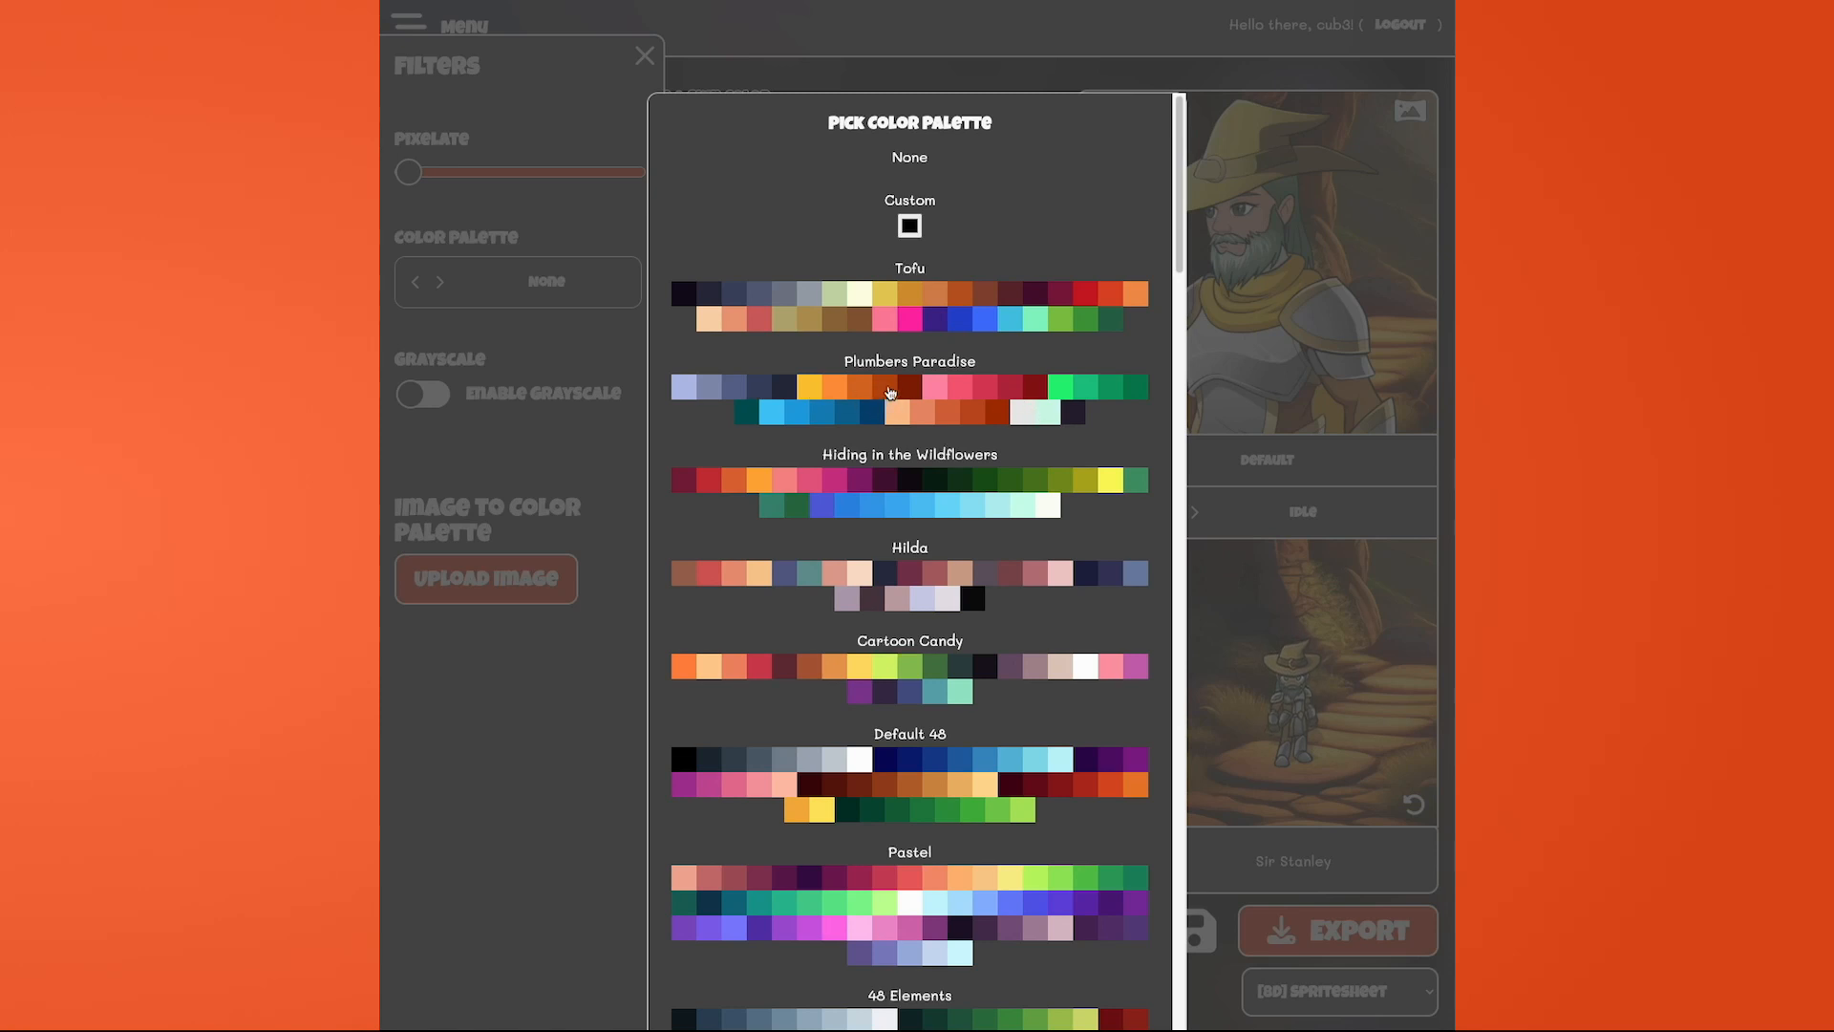
{"action": "left_click", "coordinate": [912, 229]}
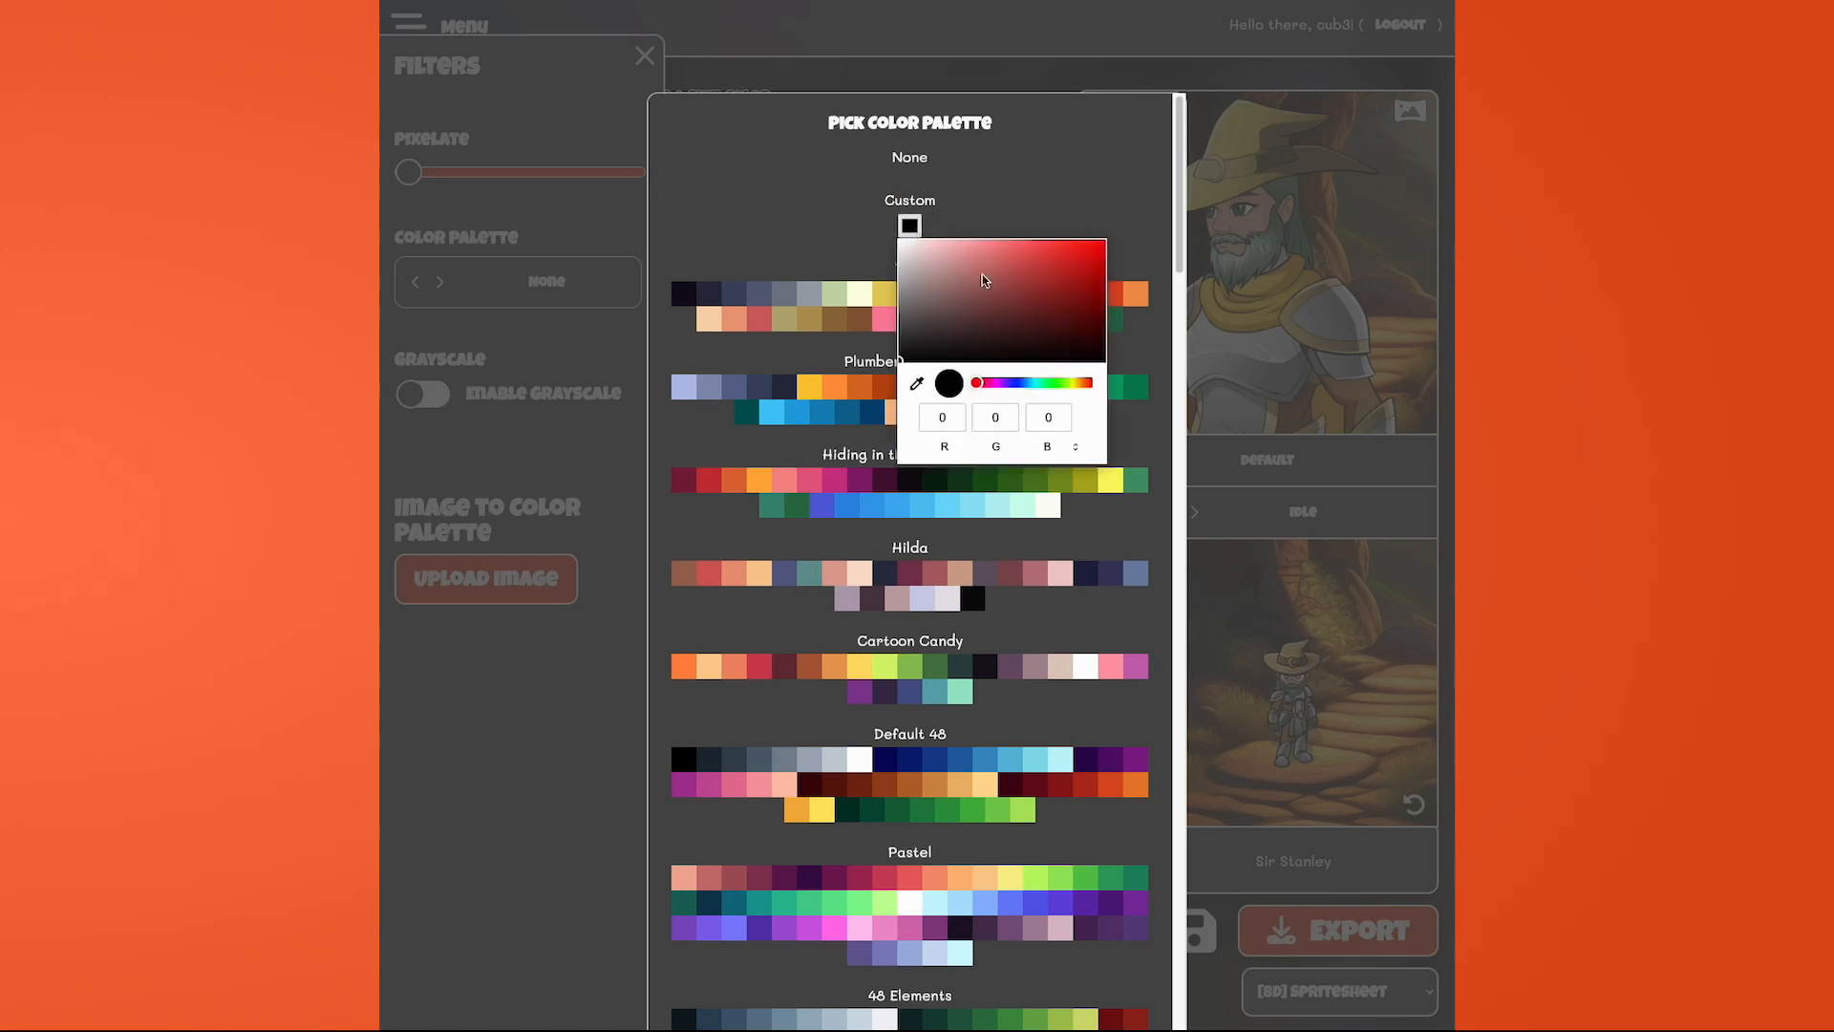
{"action": "left_click", "coordinate": [780, 237]}
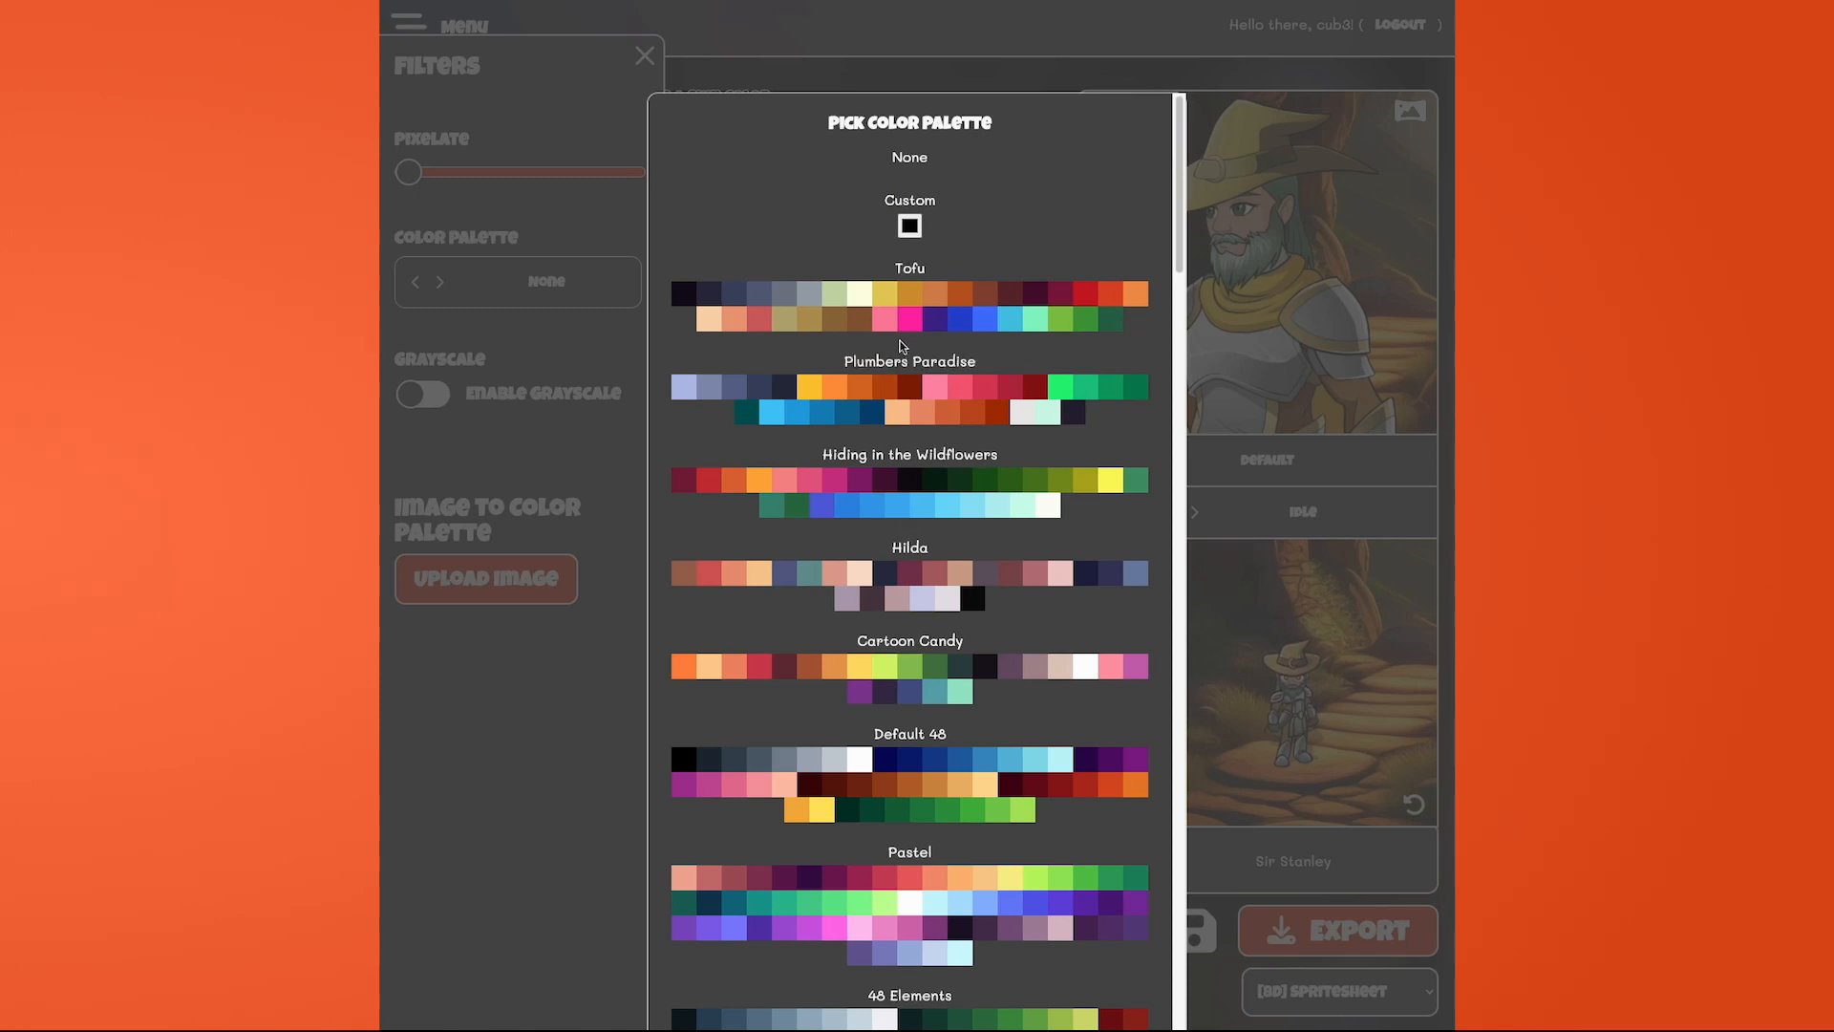
{"action": "left_click", "coordinate": [903, 370]}
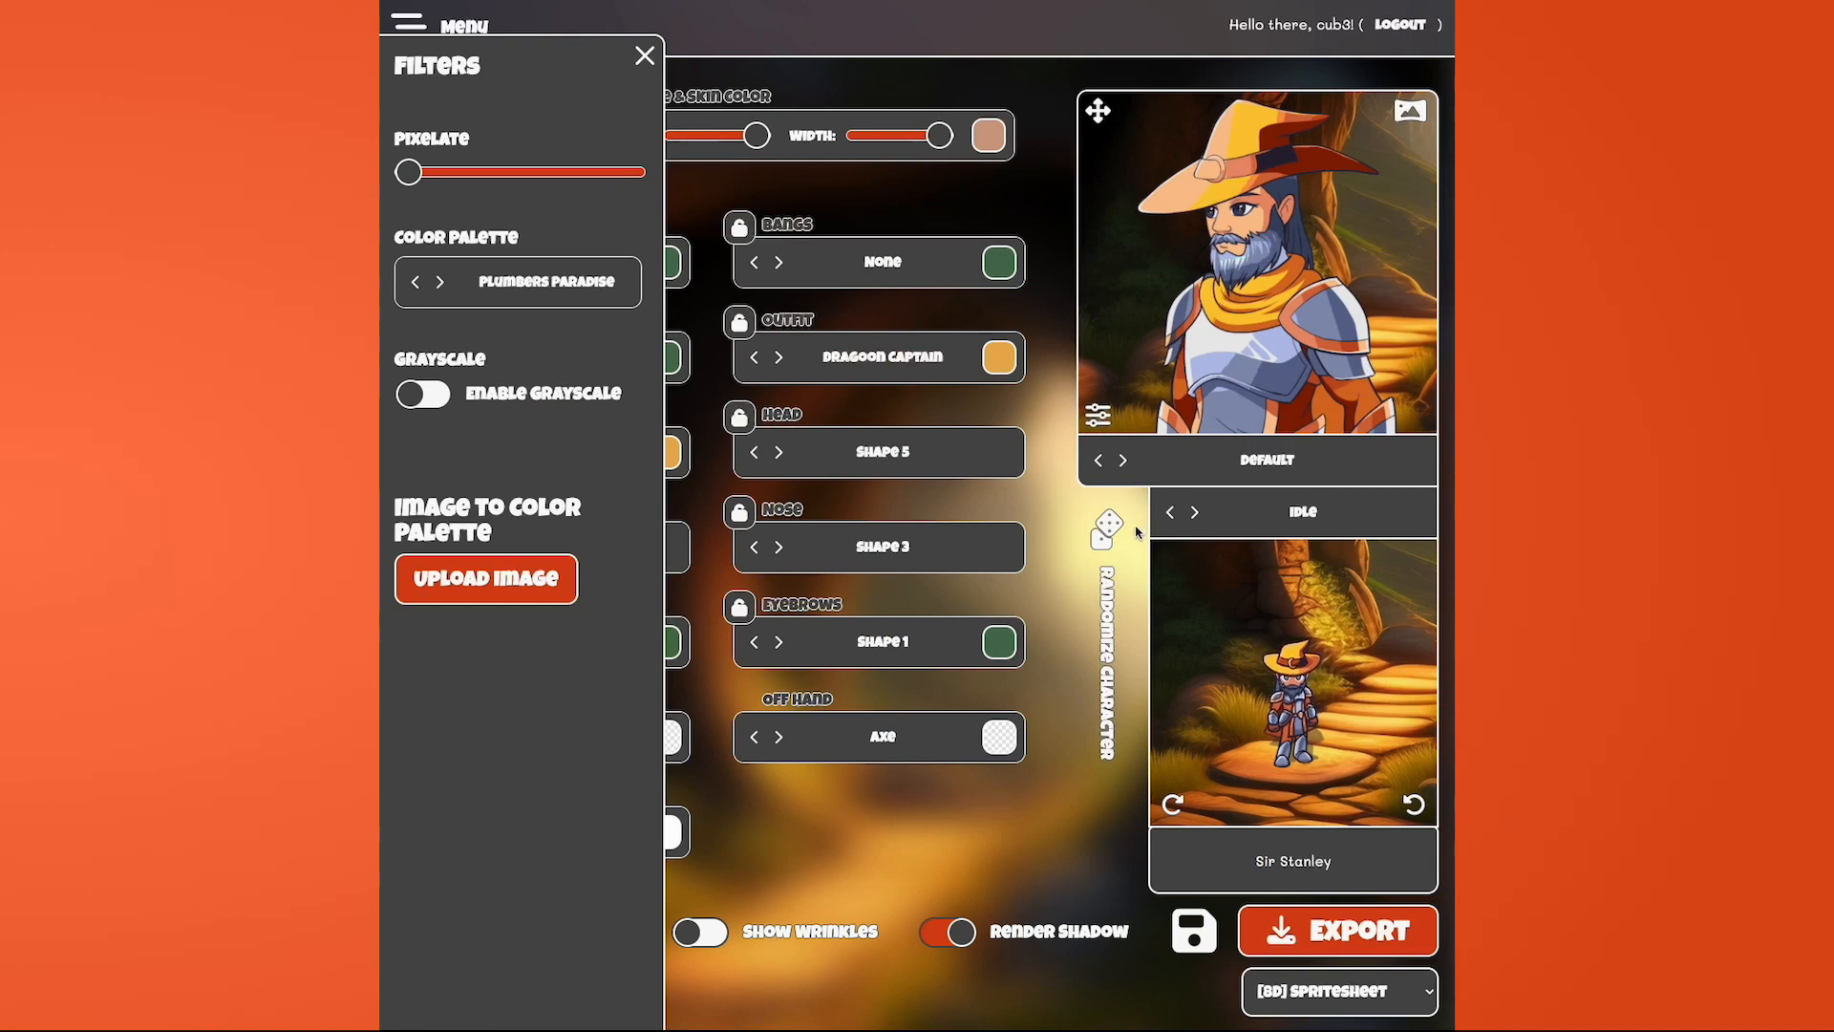
- Randomize the character under the current palette and switch the color palette to 48 Elements
{"action": "left_click", "coordinate": [1107, 626]}
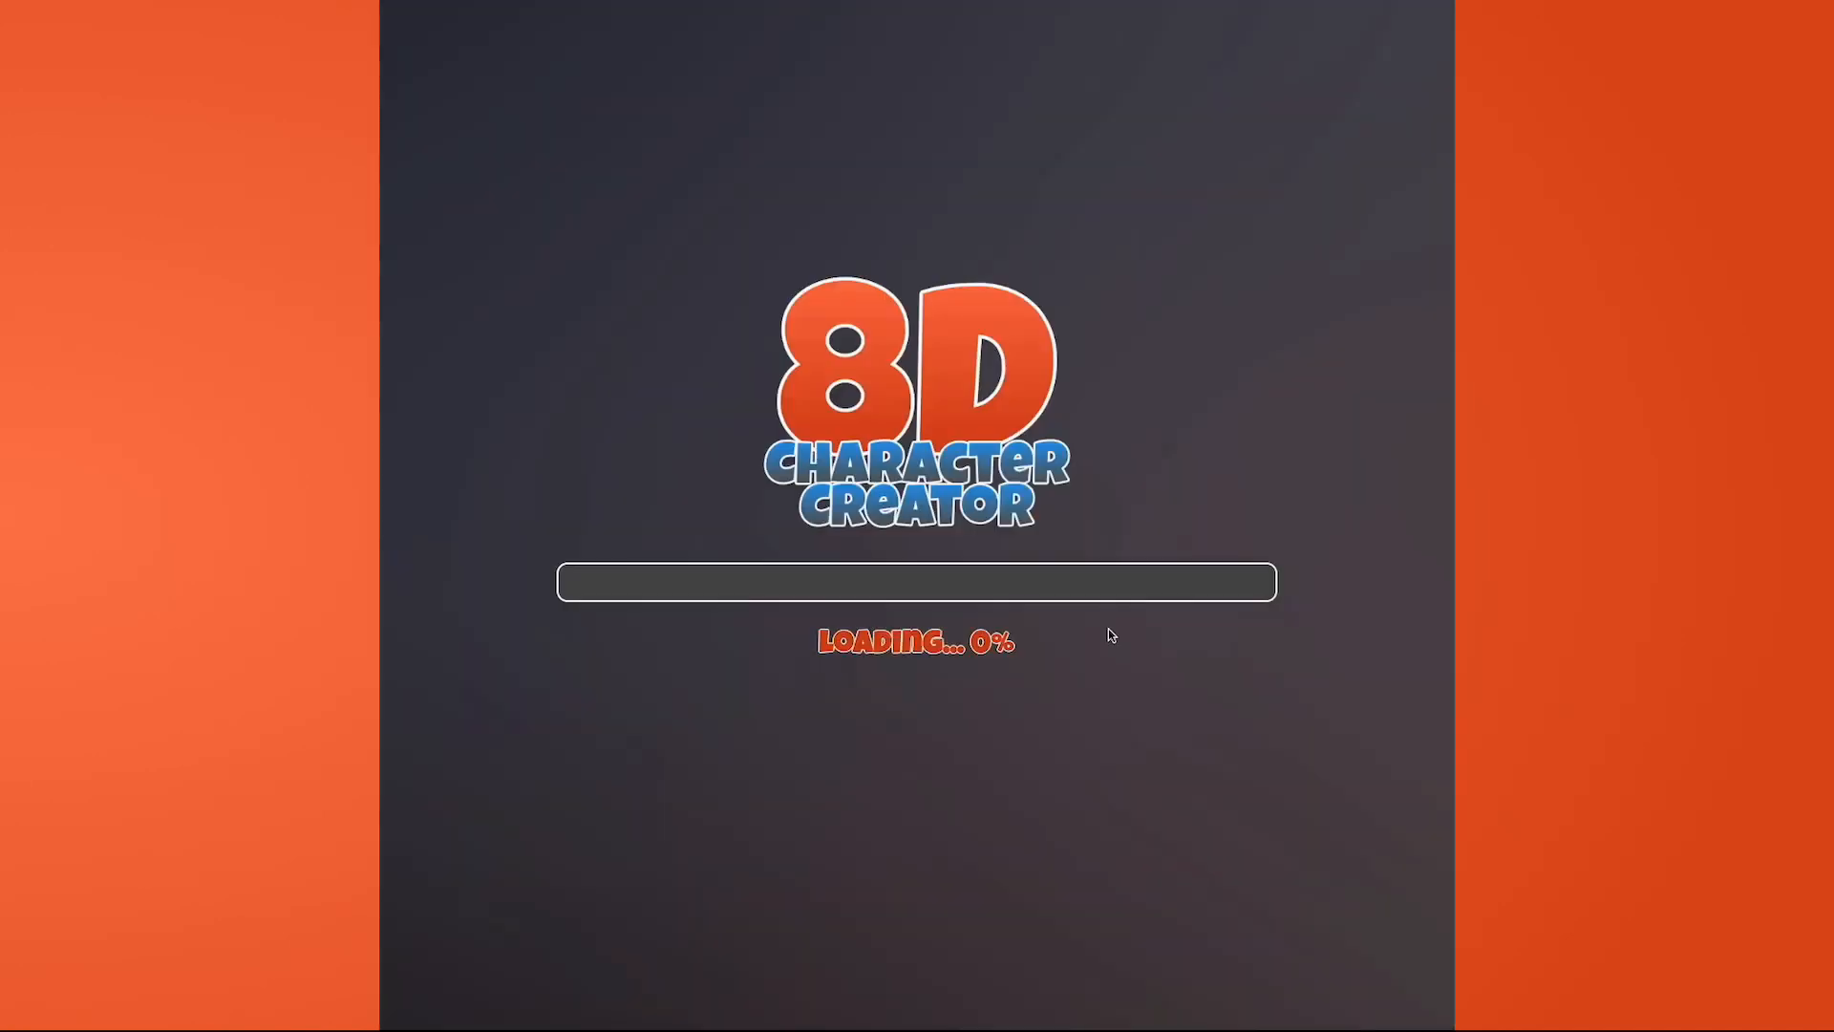
{"action": "left_click", "coordinate": [1107, 631]}
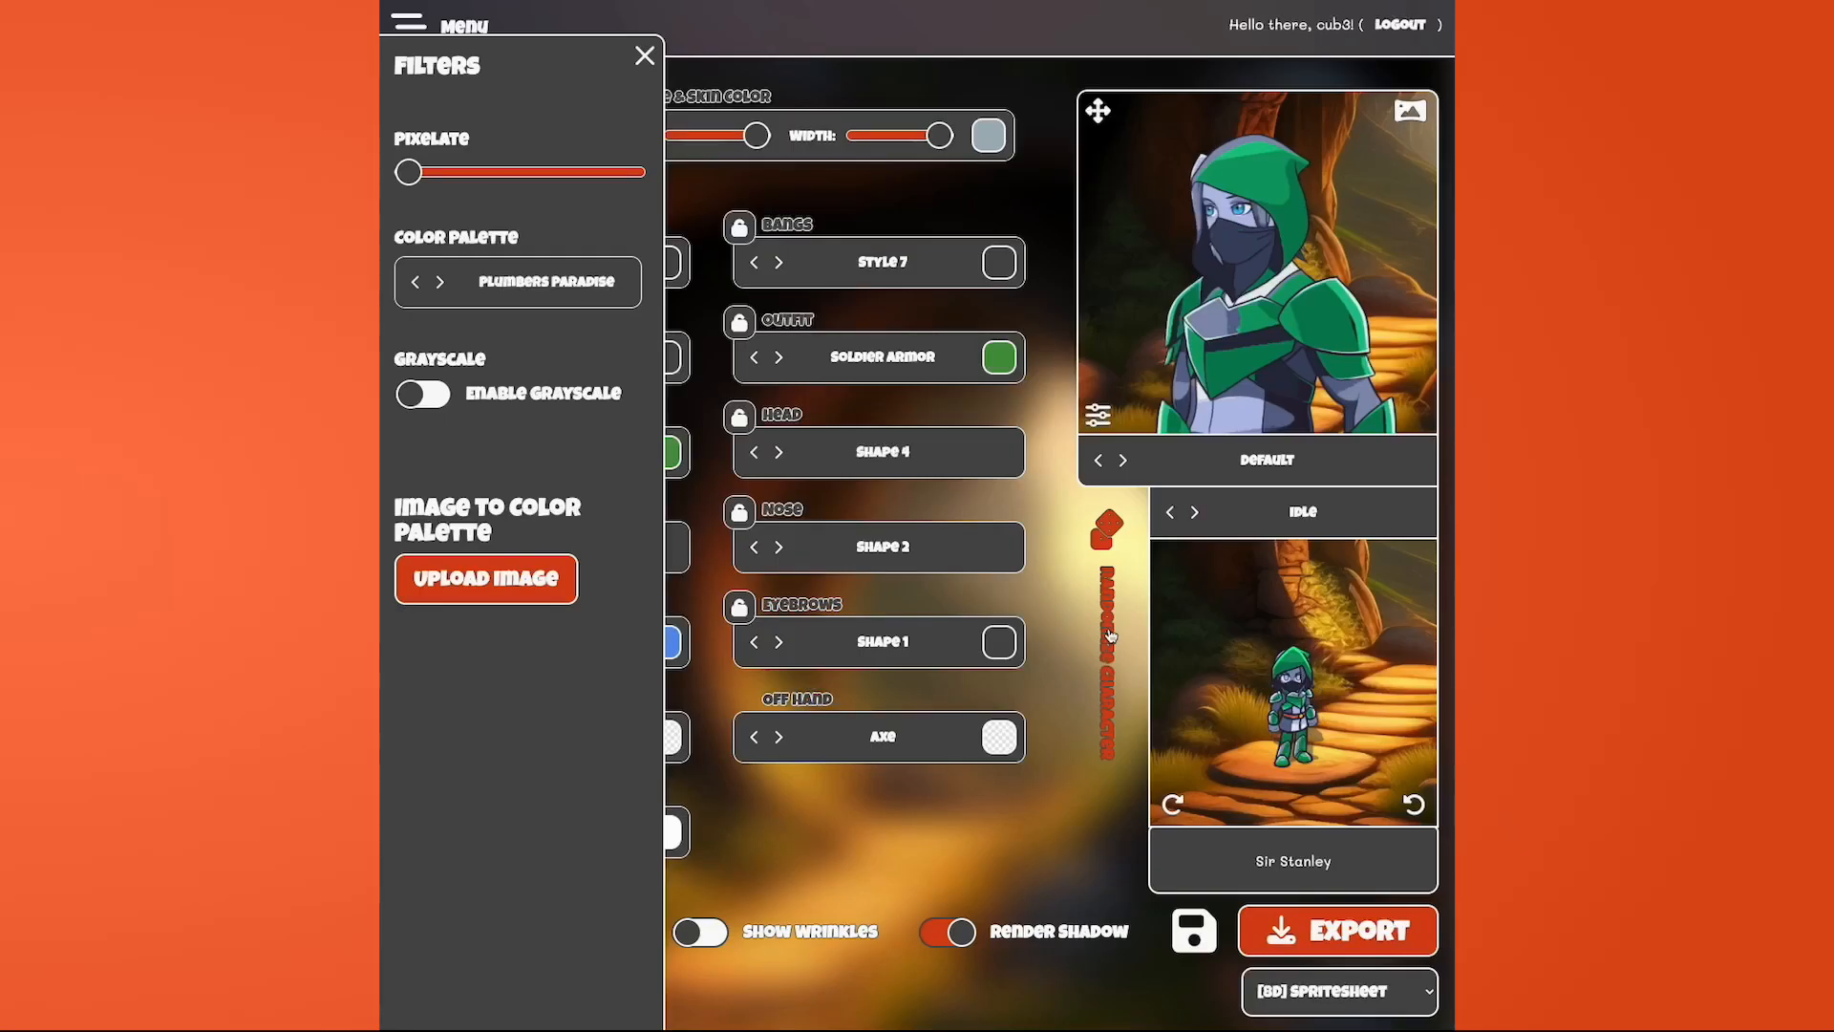
{"action": "left_click", "coordinate": [565, 283]}
{"action": "scroll", "coordinate": [960, 637], "scroll_direction": "down", "scroll_amount": 5}
{"action": "scroll", "coordinate": [959, 637], "scroll_direction": "down", "scroll_amount": 3}
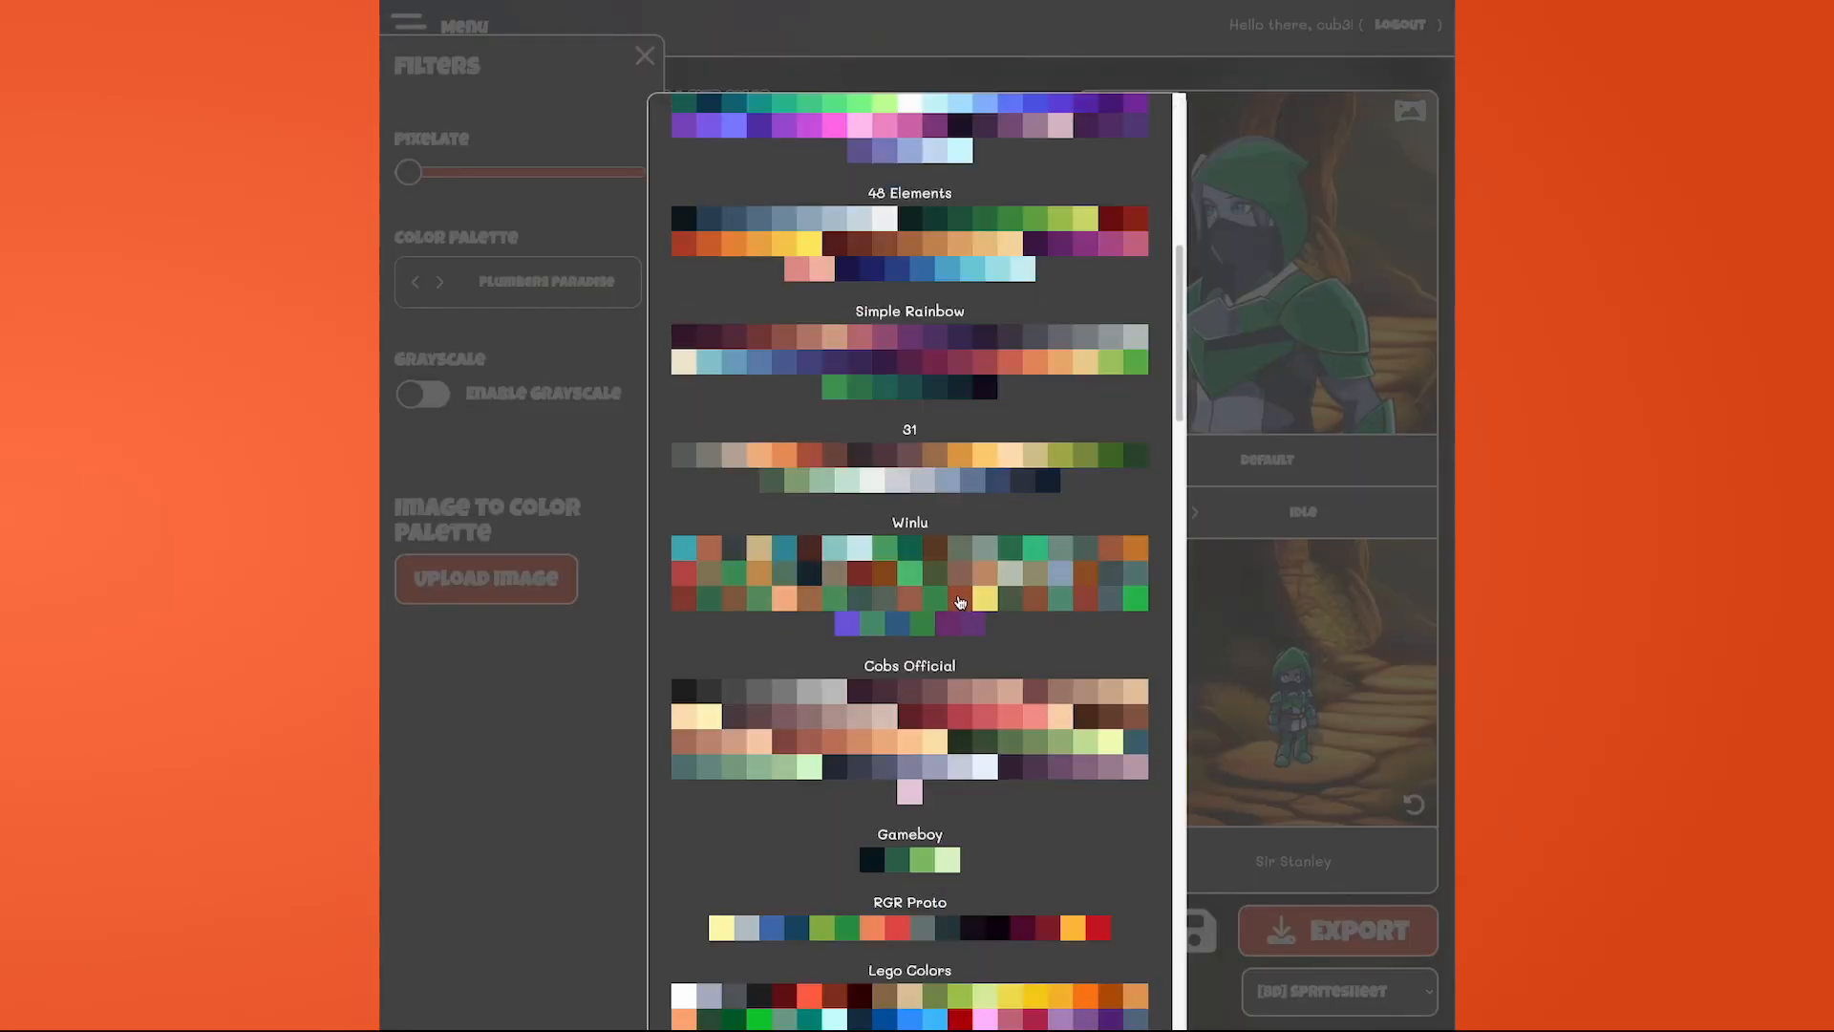
{"action": "left_click", "coordinate": [886, 215]}
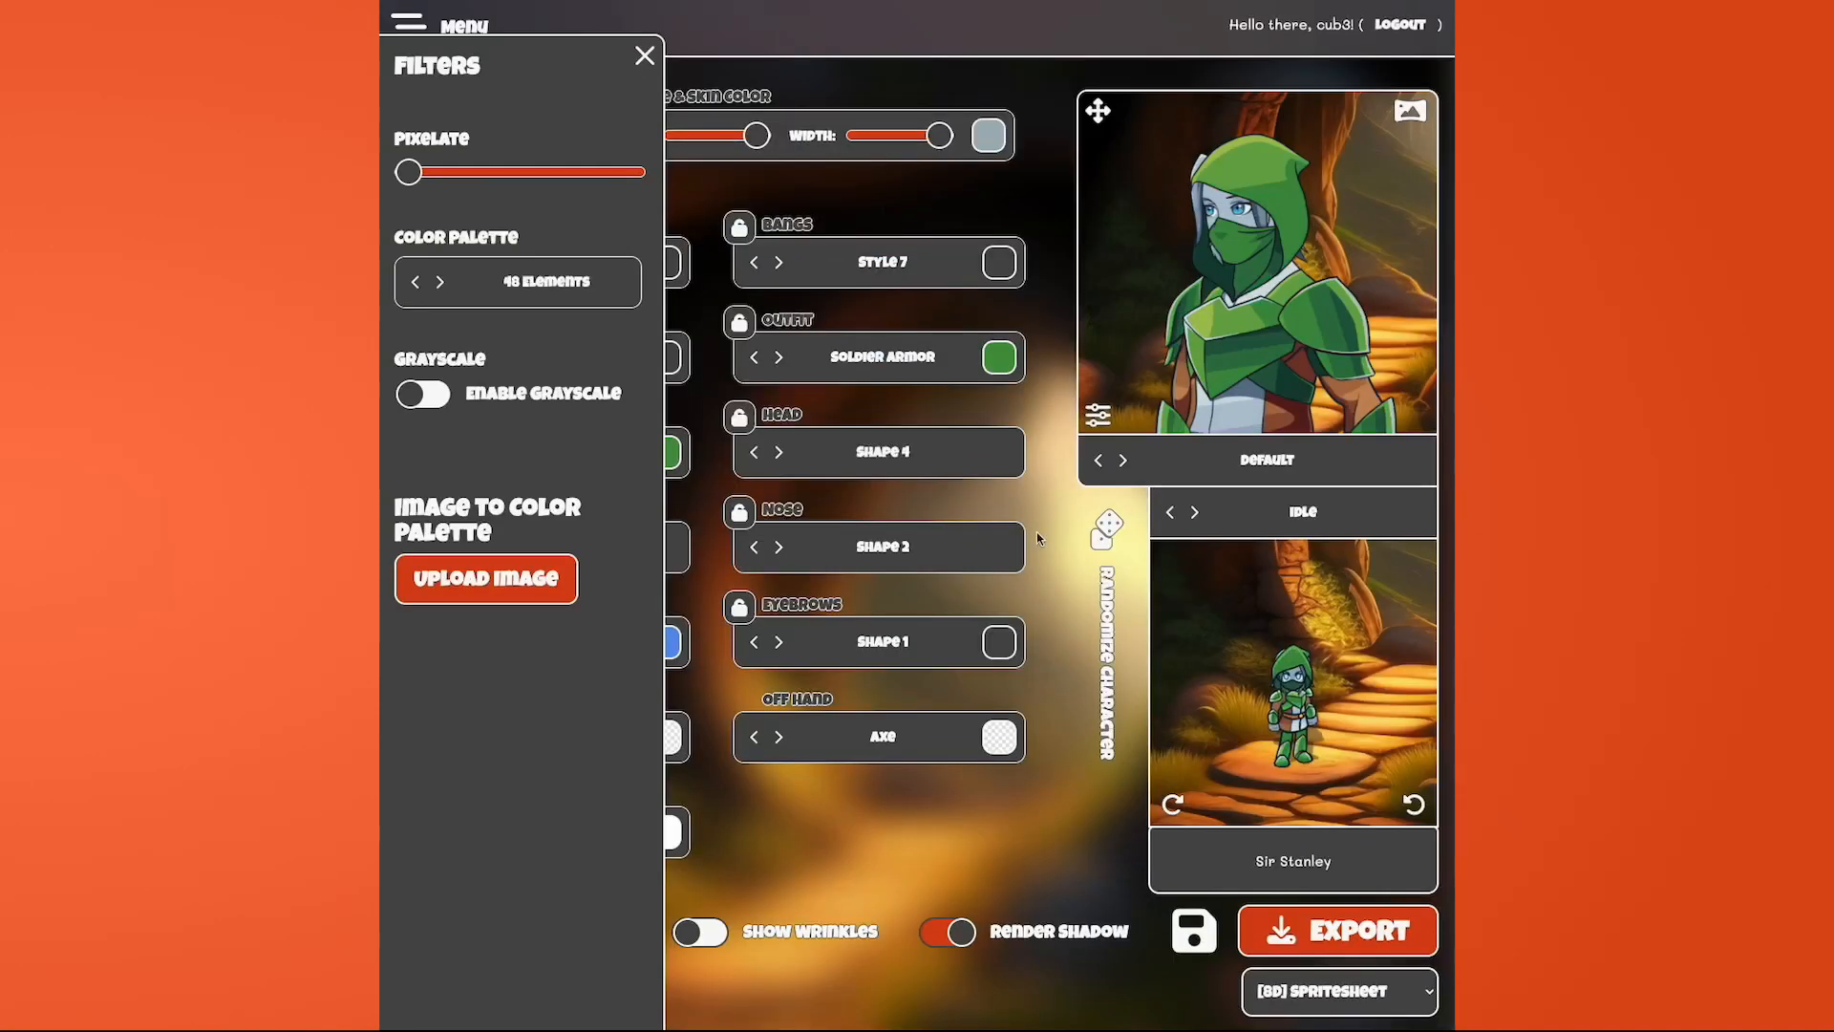
- Randomize the character with the 48 Elements palette active and reset the color palette to None
{"action": "left_click", "coordinate": [1108, 638]}
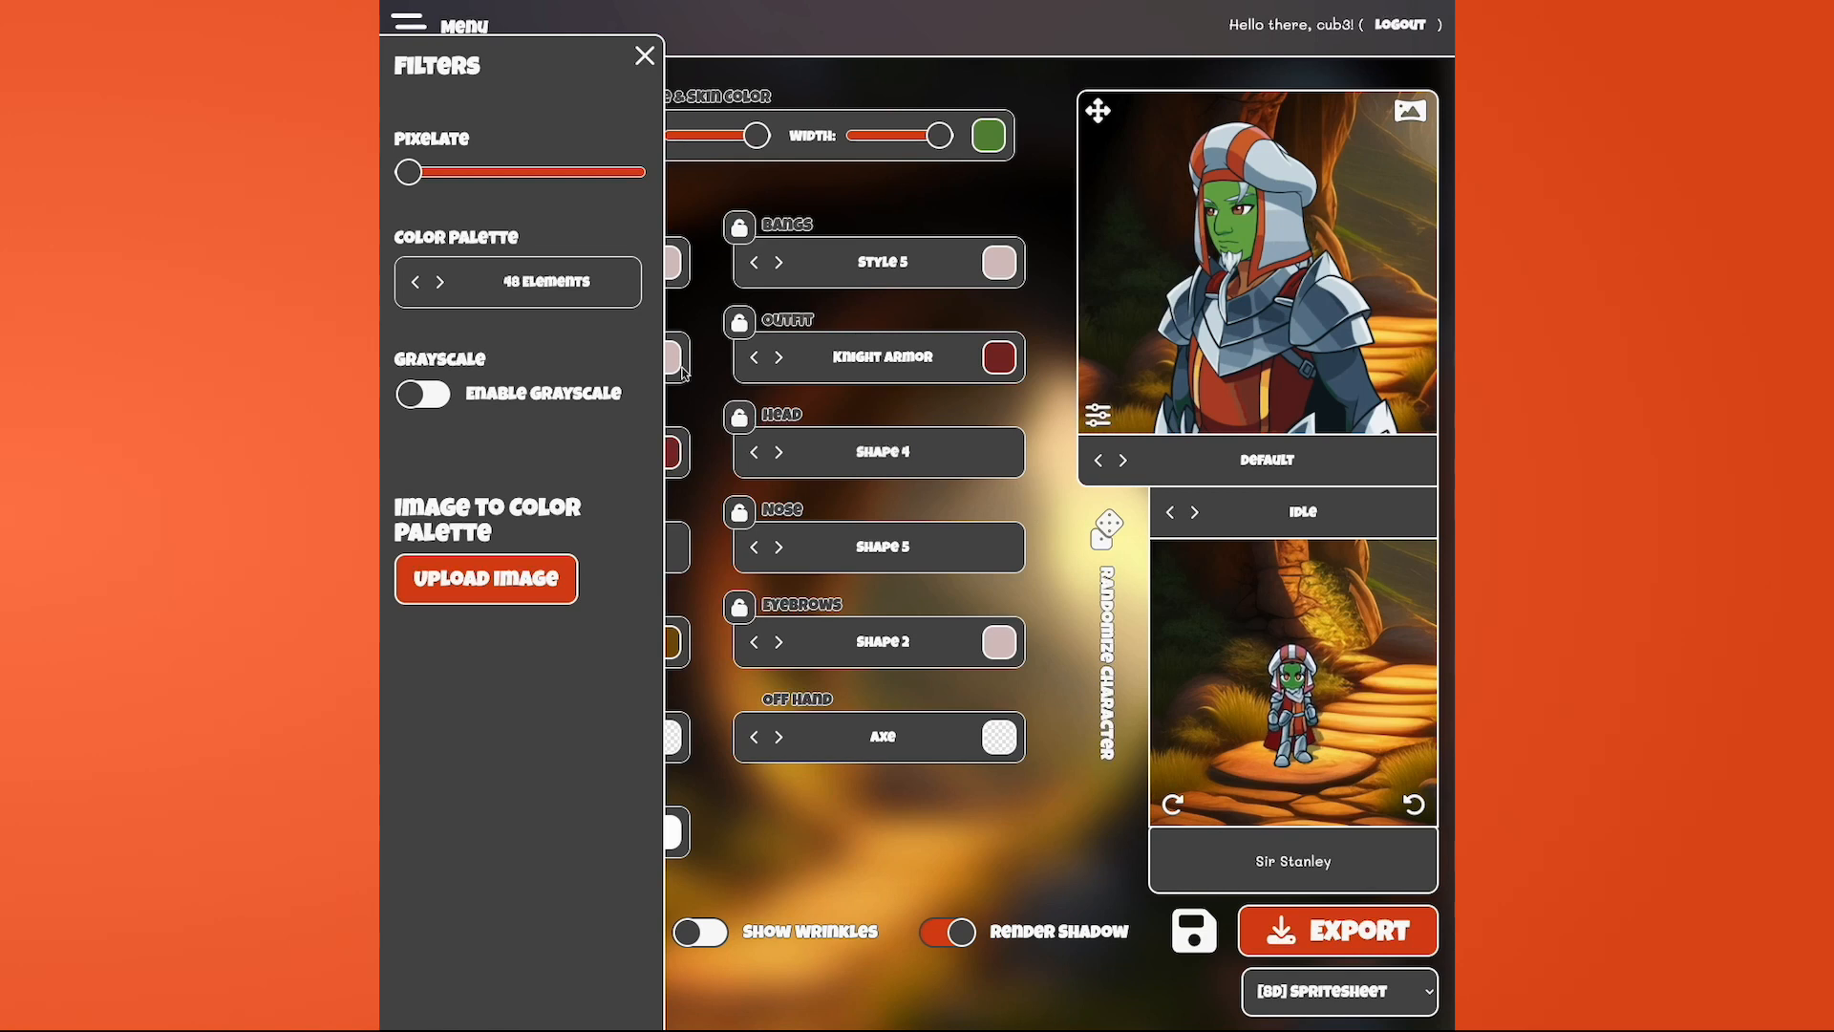
{"action": "left_click", "coordinate": [577, 284]}
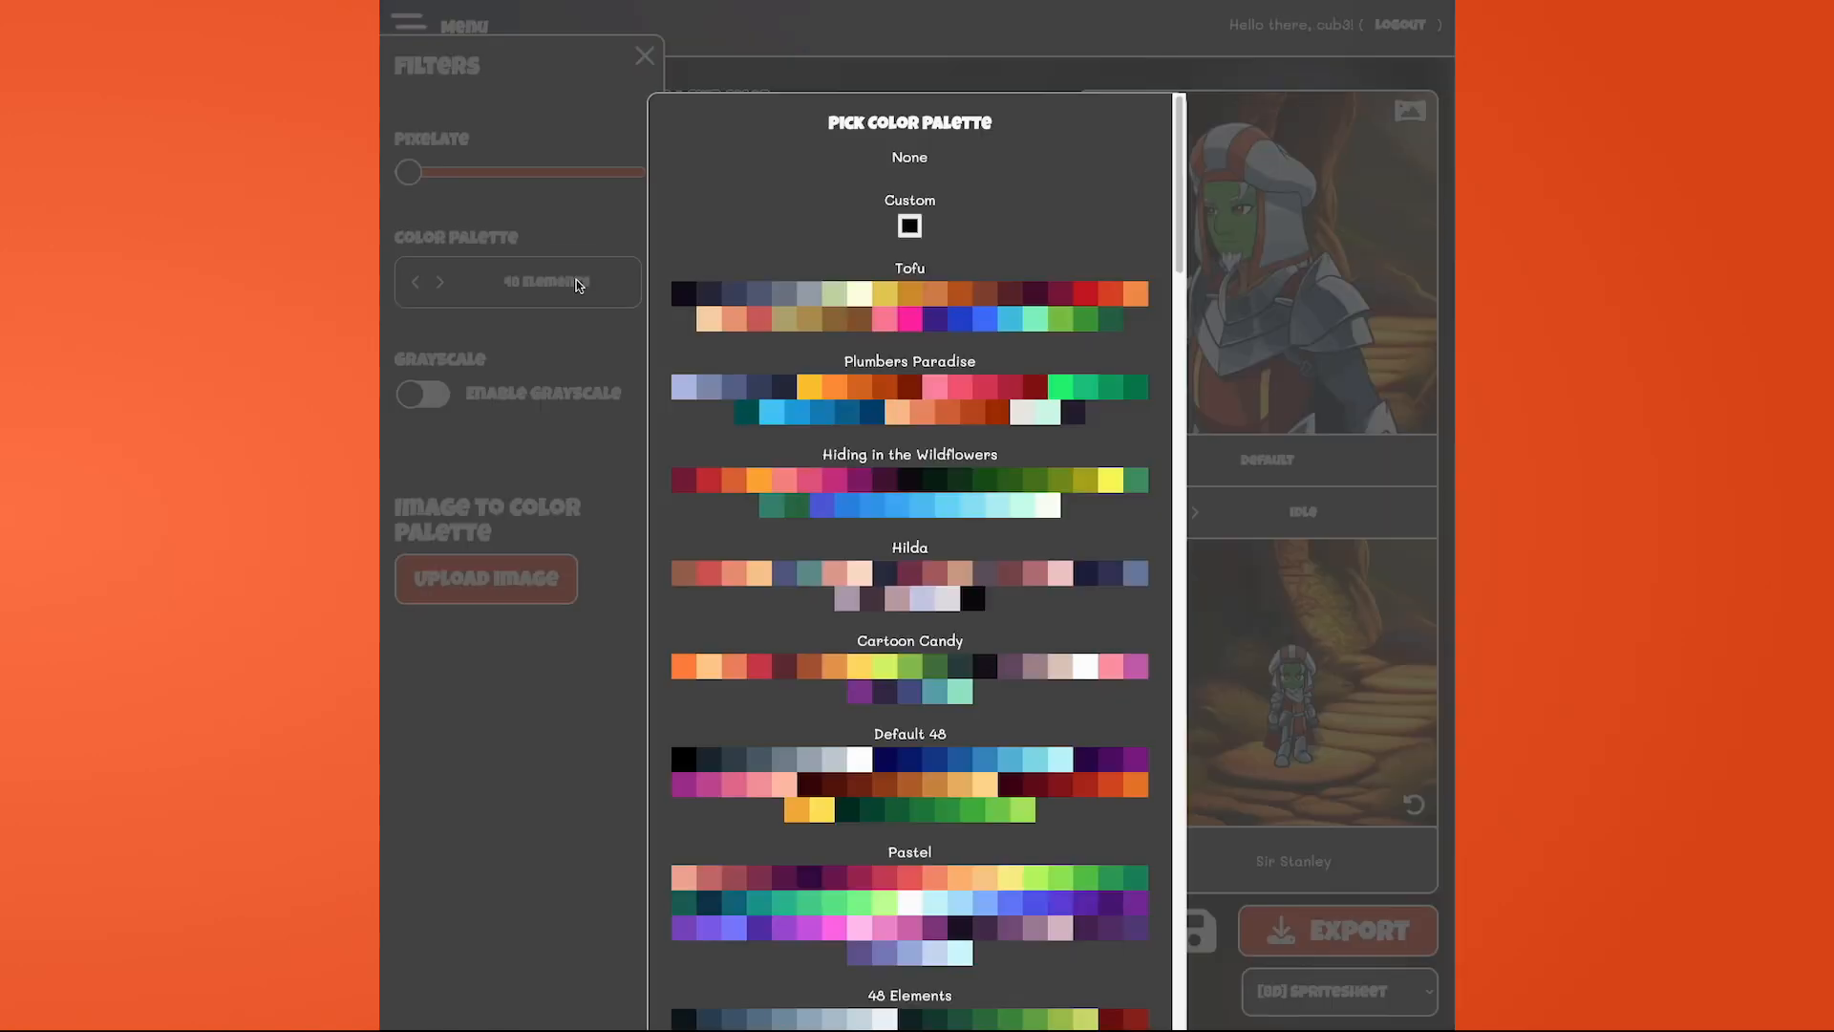
{"action": "left_click", "coordinate": [893, 160]}
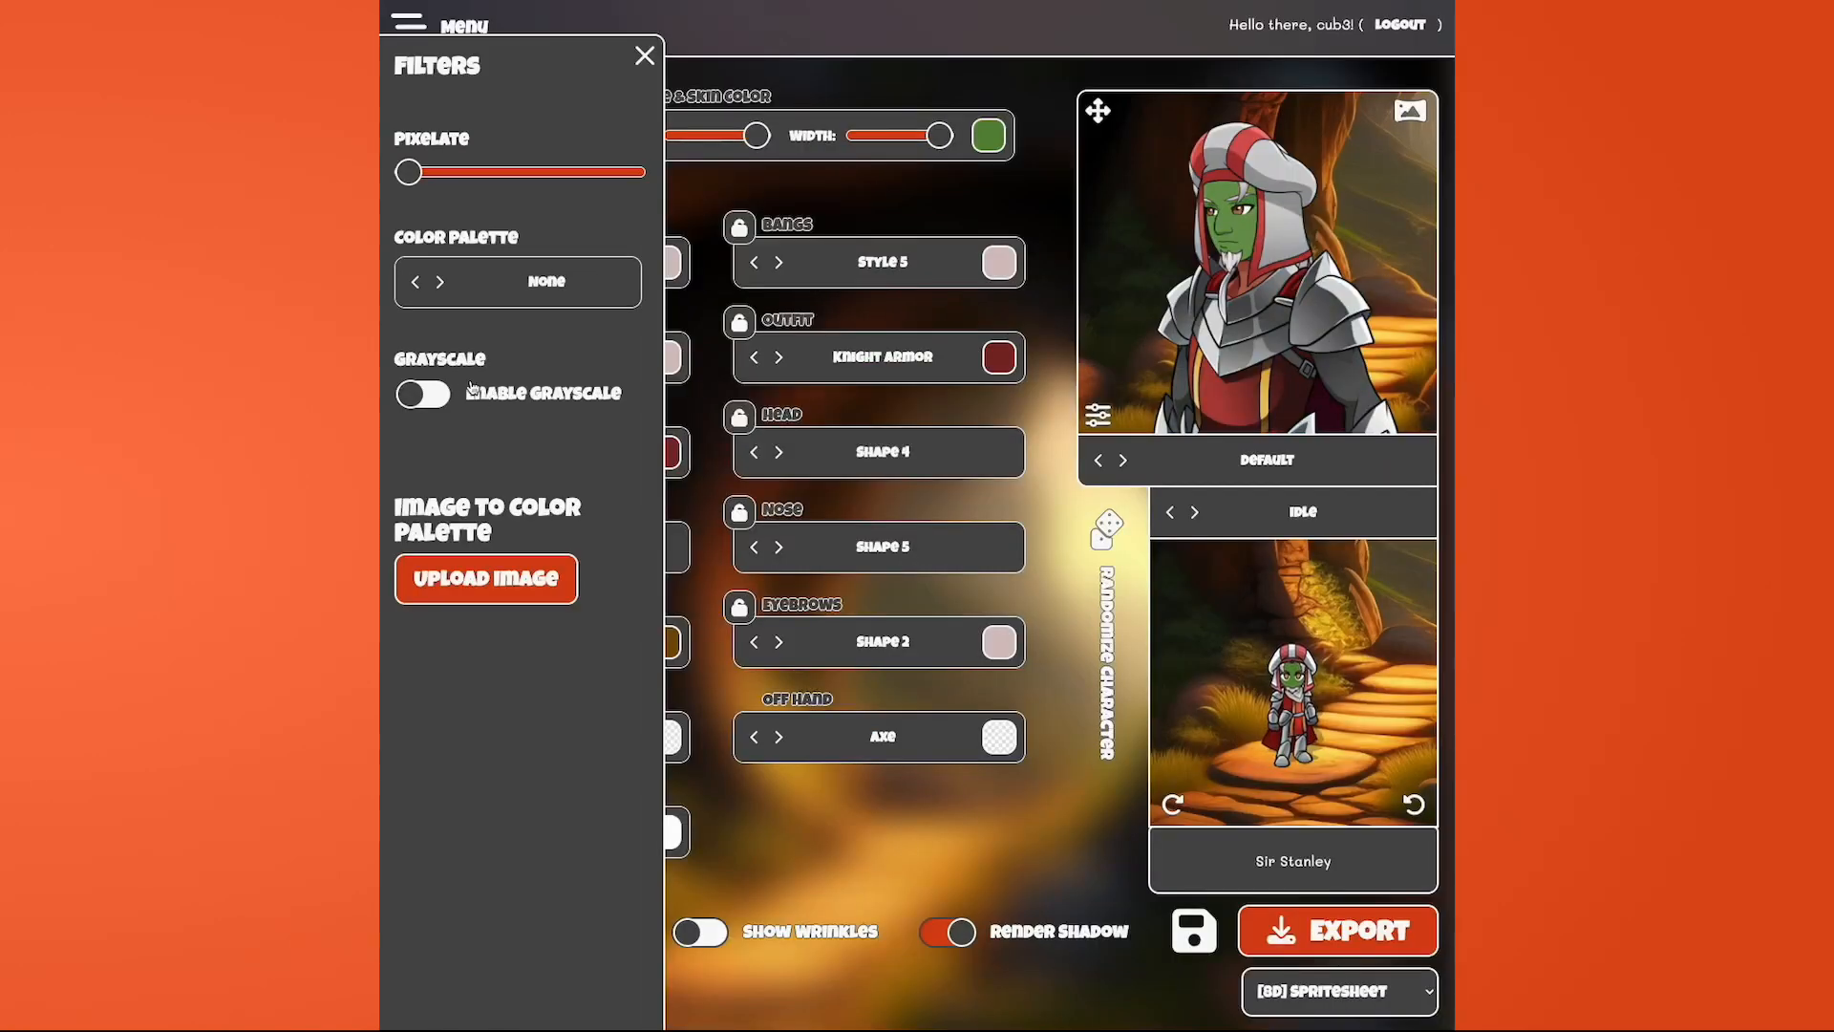
- Try the grayscale filter and the Cartoon Candy palette, turn both off again, and close the filters
{"action": "left_click", "coordinate": [430, 400]}
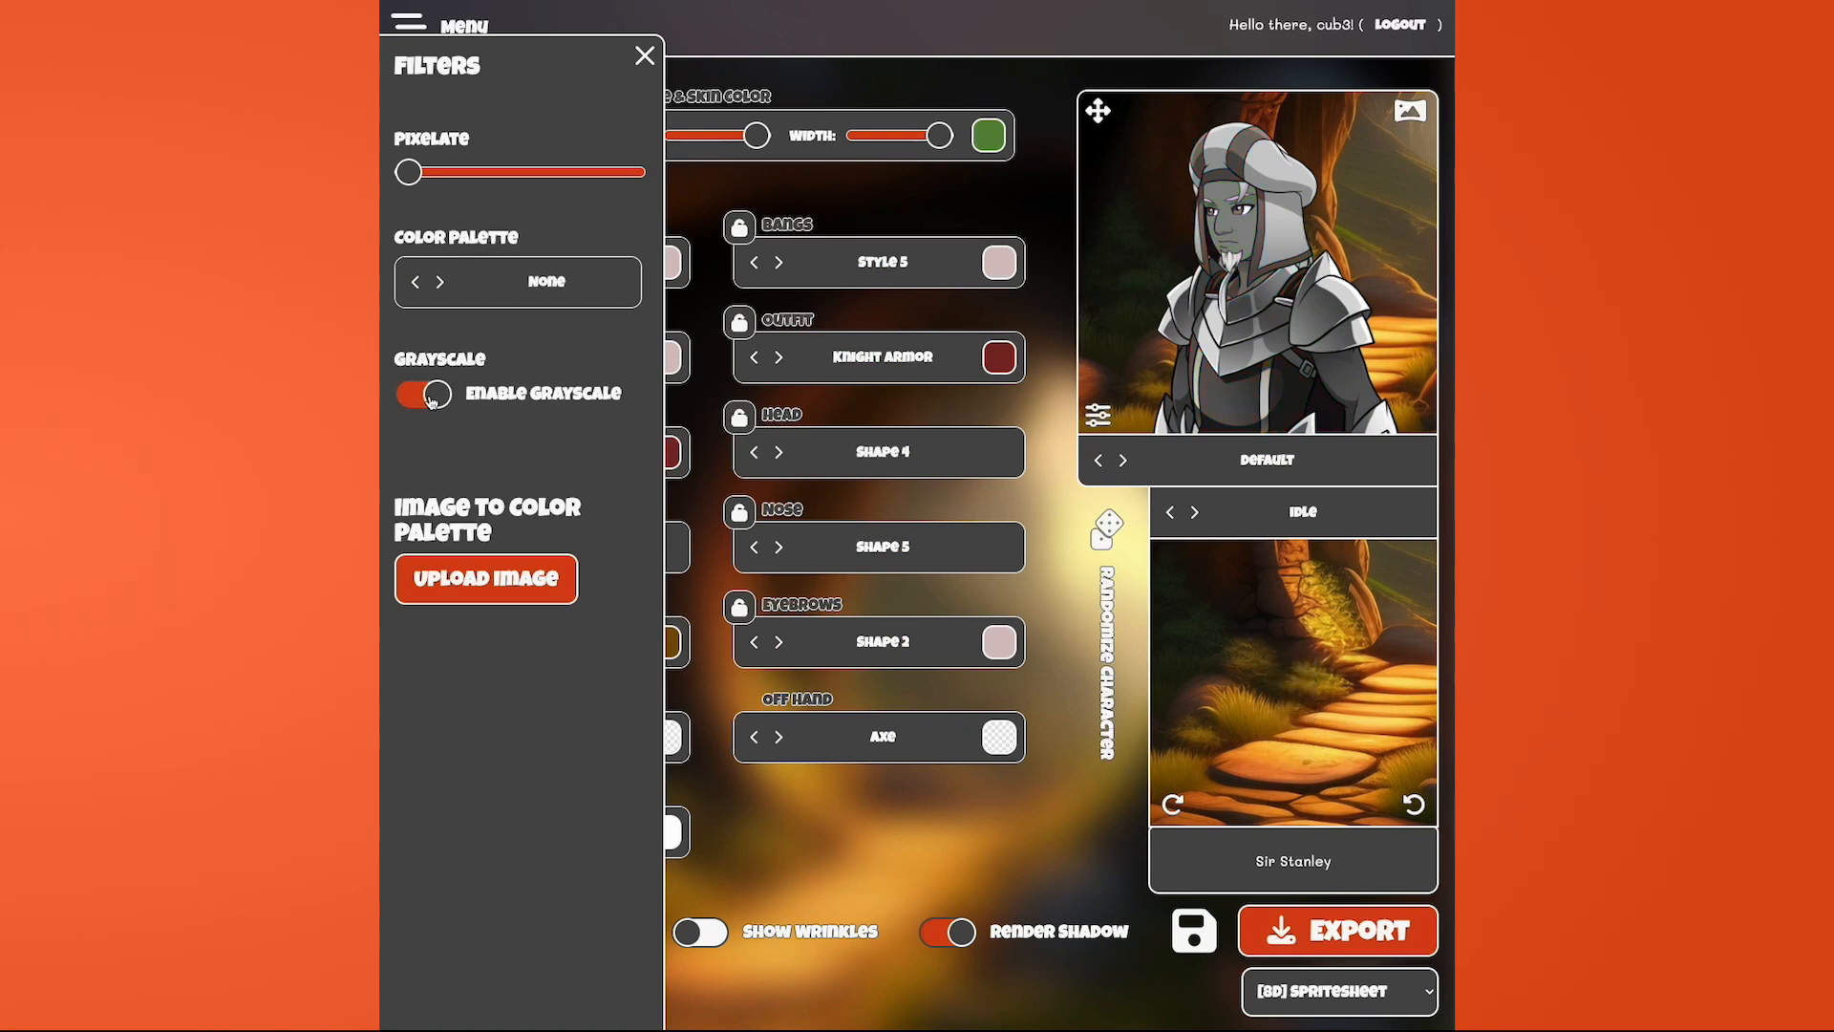
{"action": "left_click", "coordinate": [431, 400]}
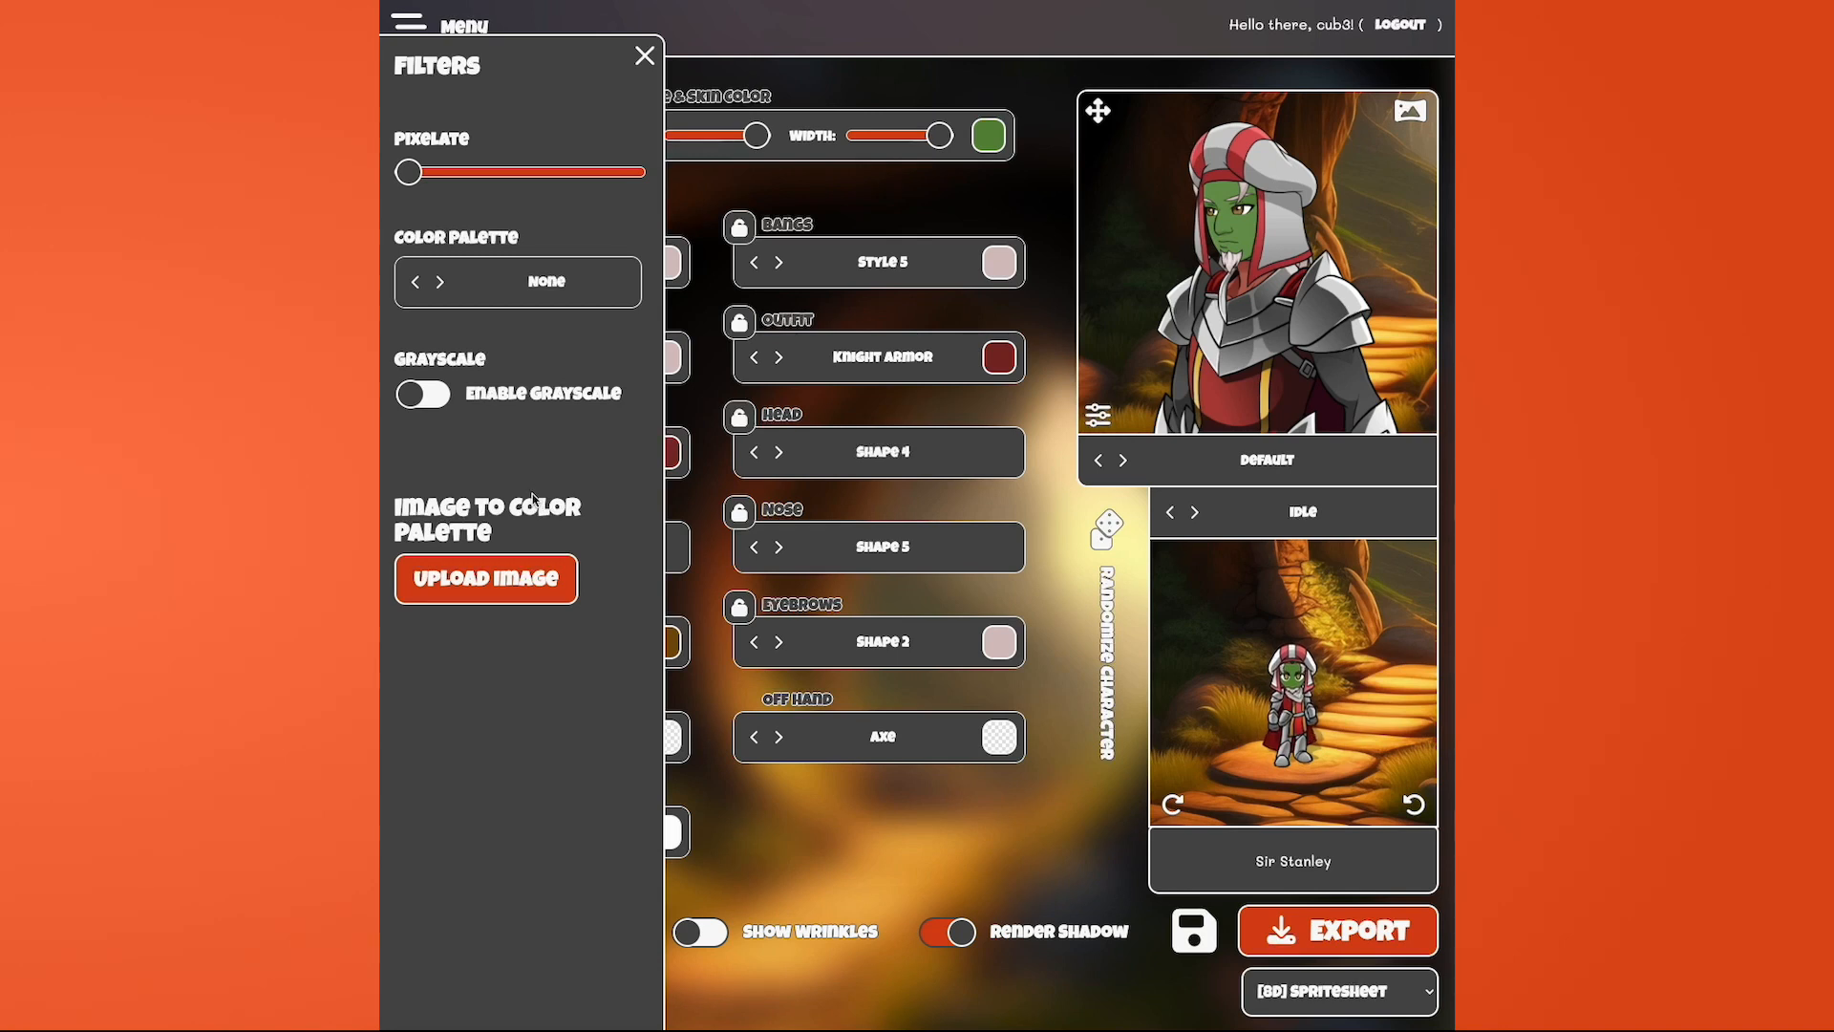
{"action": "left_click", "coordinate": [547, 282]}
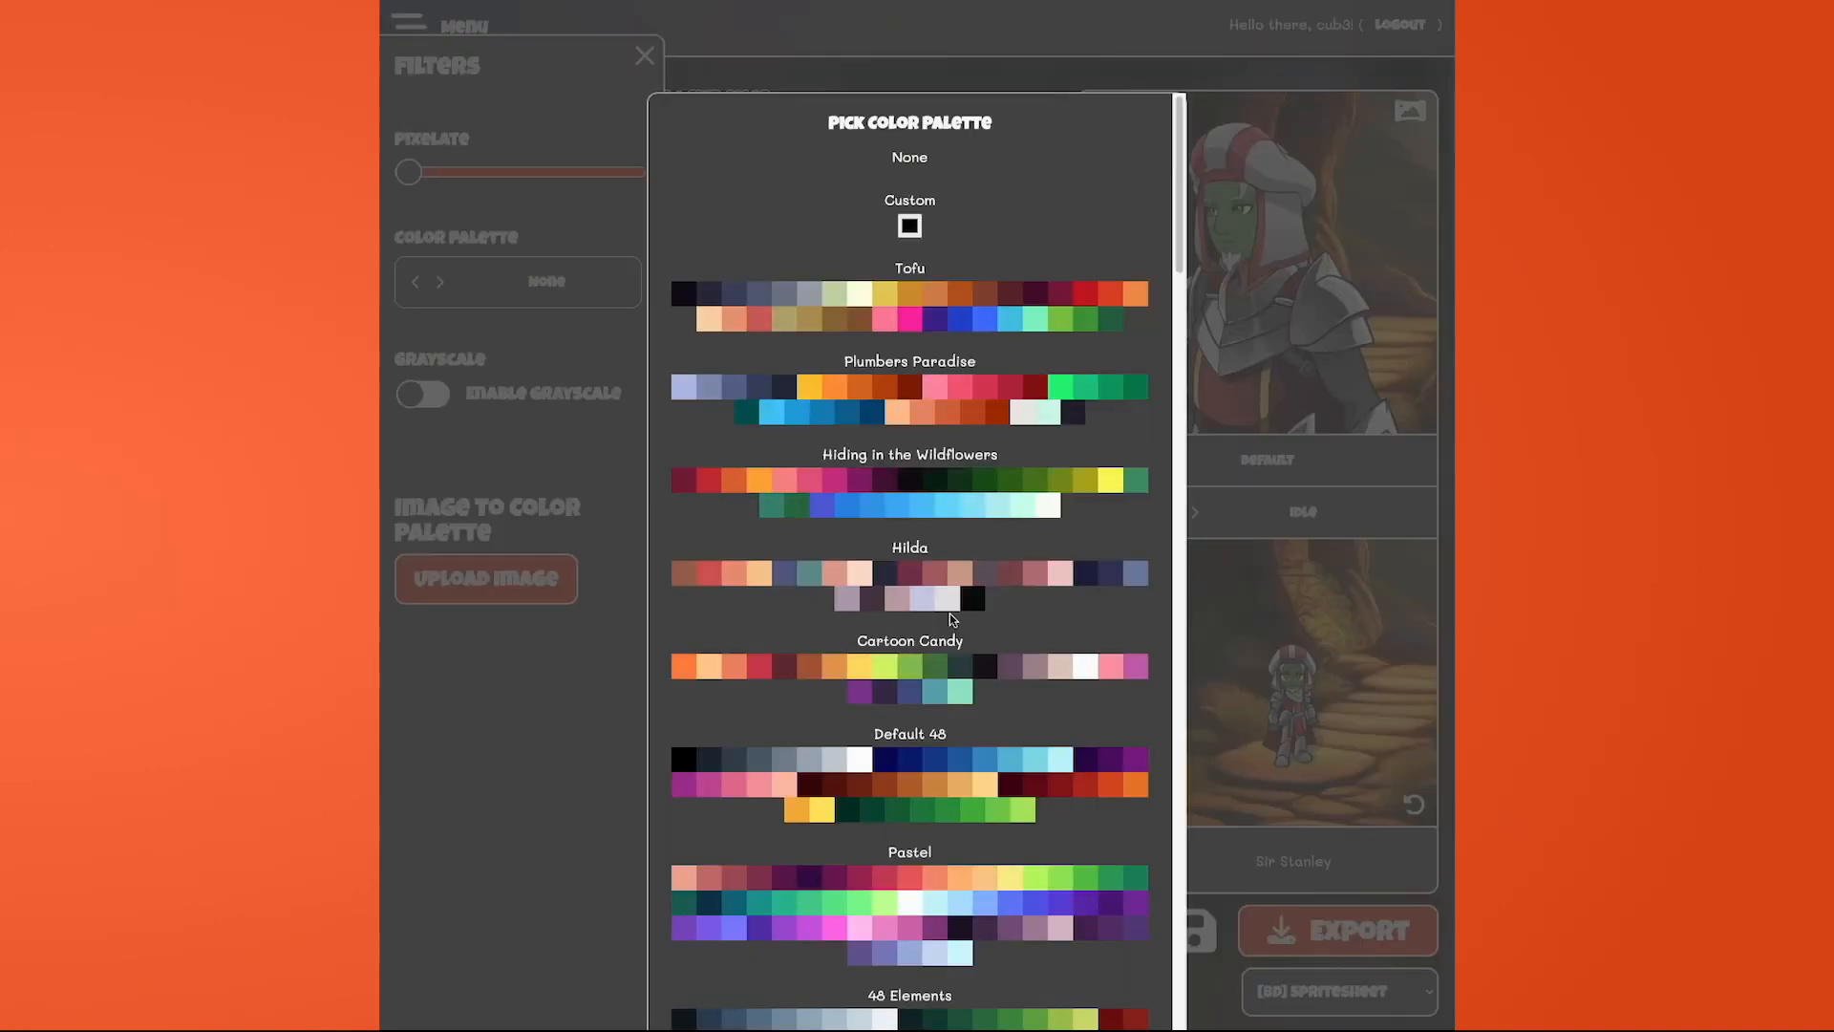
{"action": "left_click", "coordinate": [946, 647]}
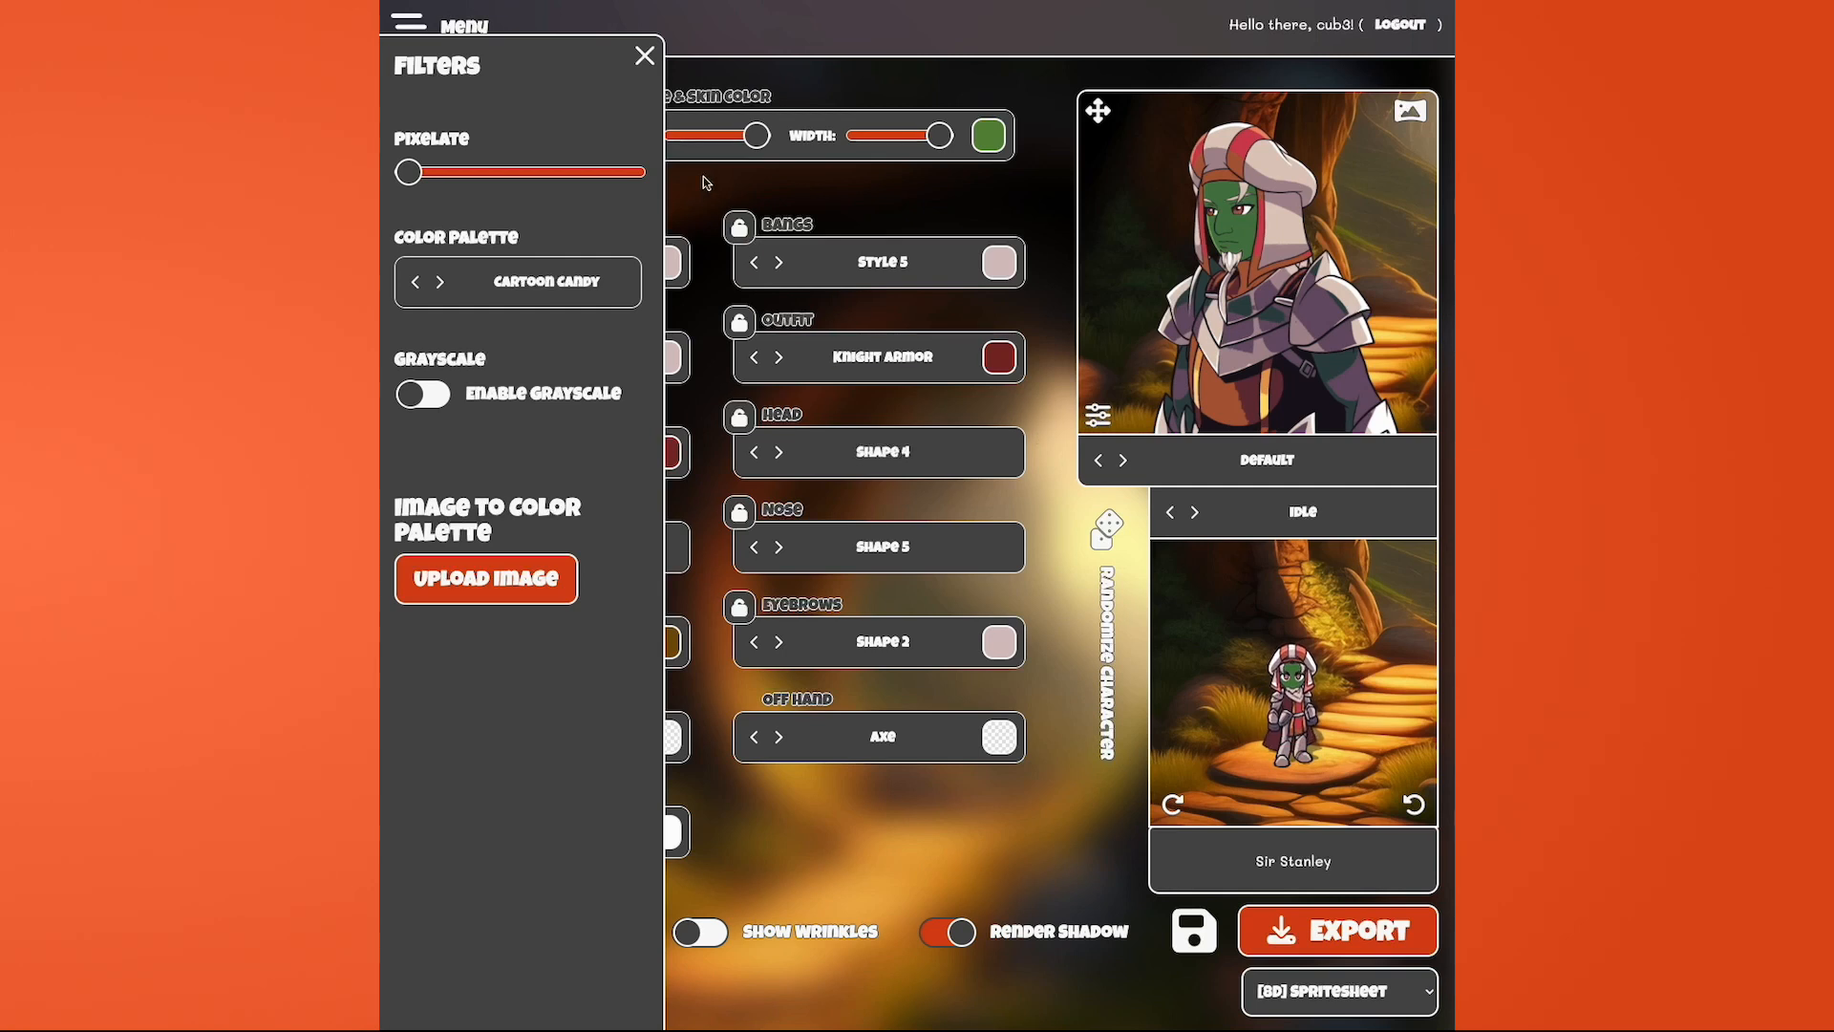
{"action": "left_click", "coordinate": [549, 295]}
{"action": "left_click", "coordinate": [915, 158]}
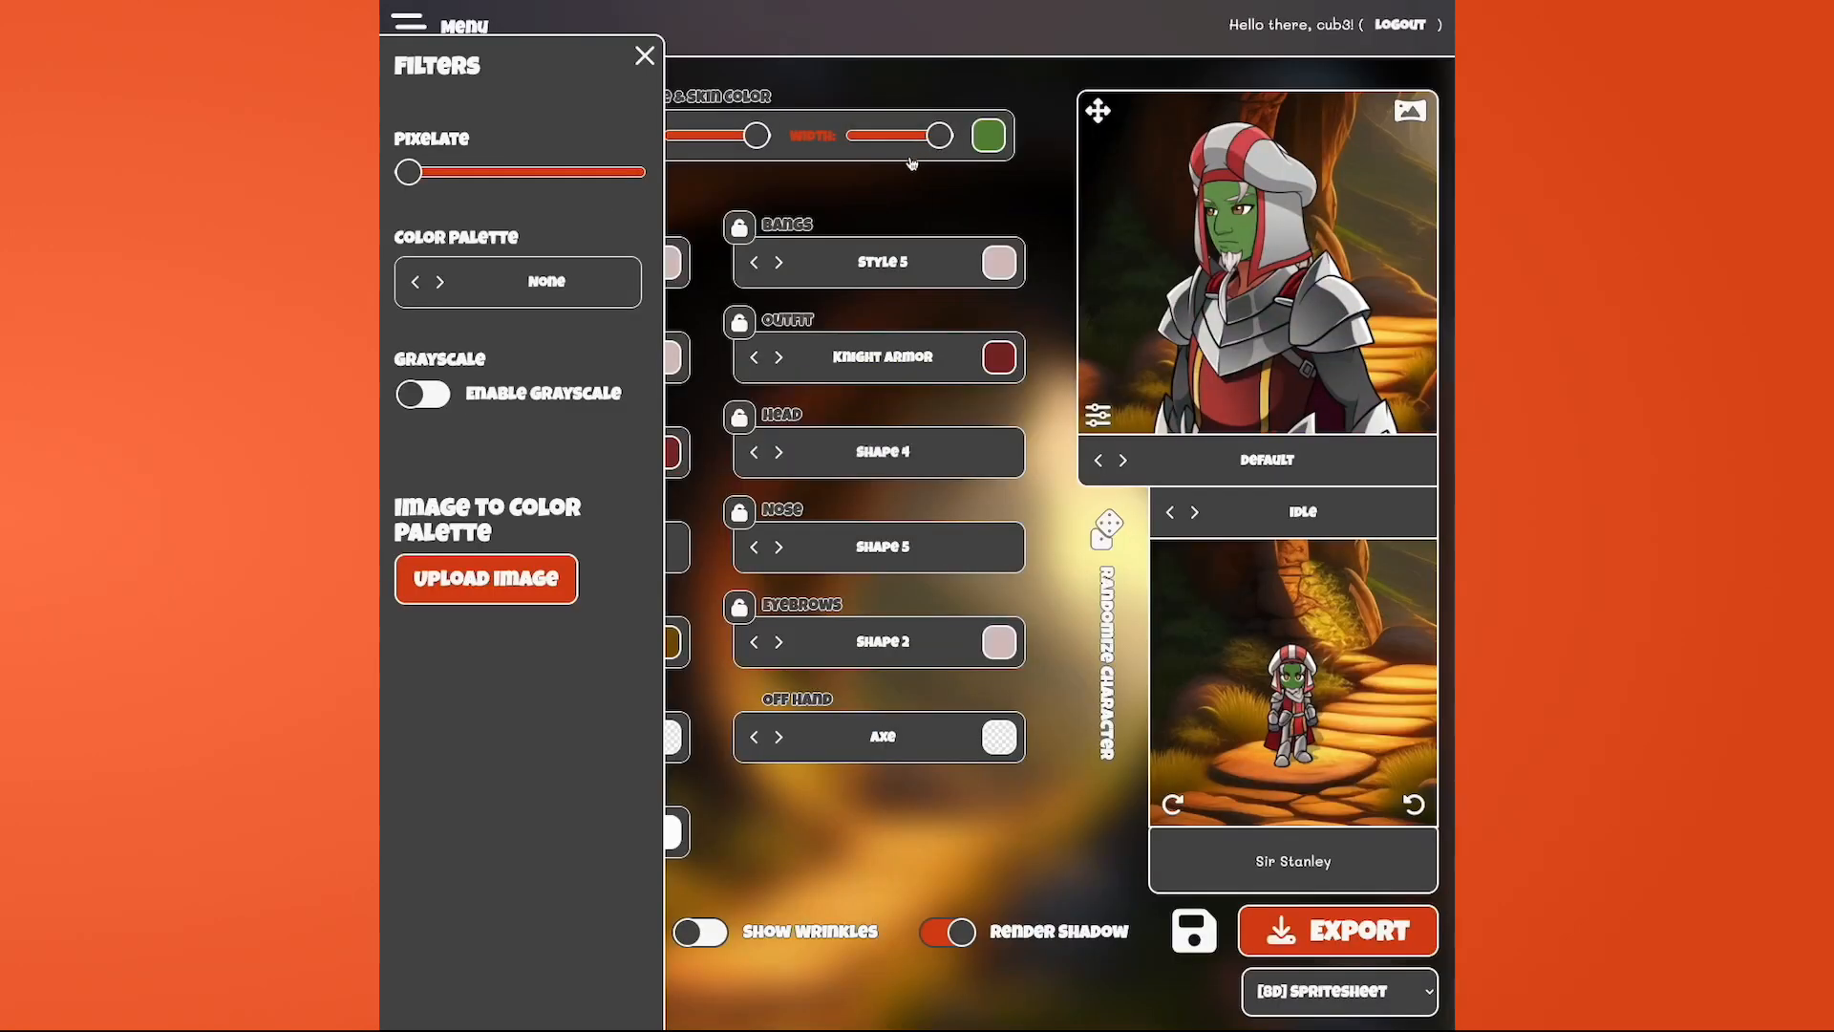
{"action": "left_click", "coordinate": [645, 60]}
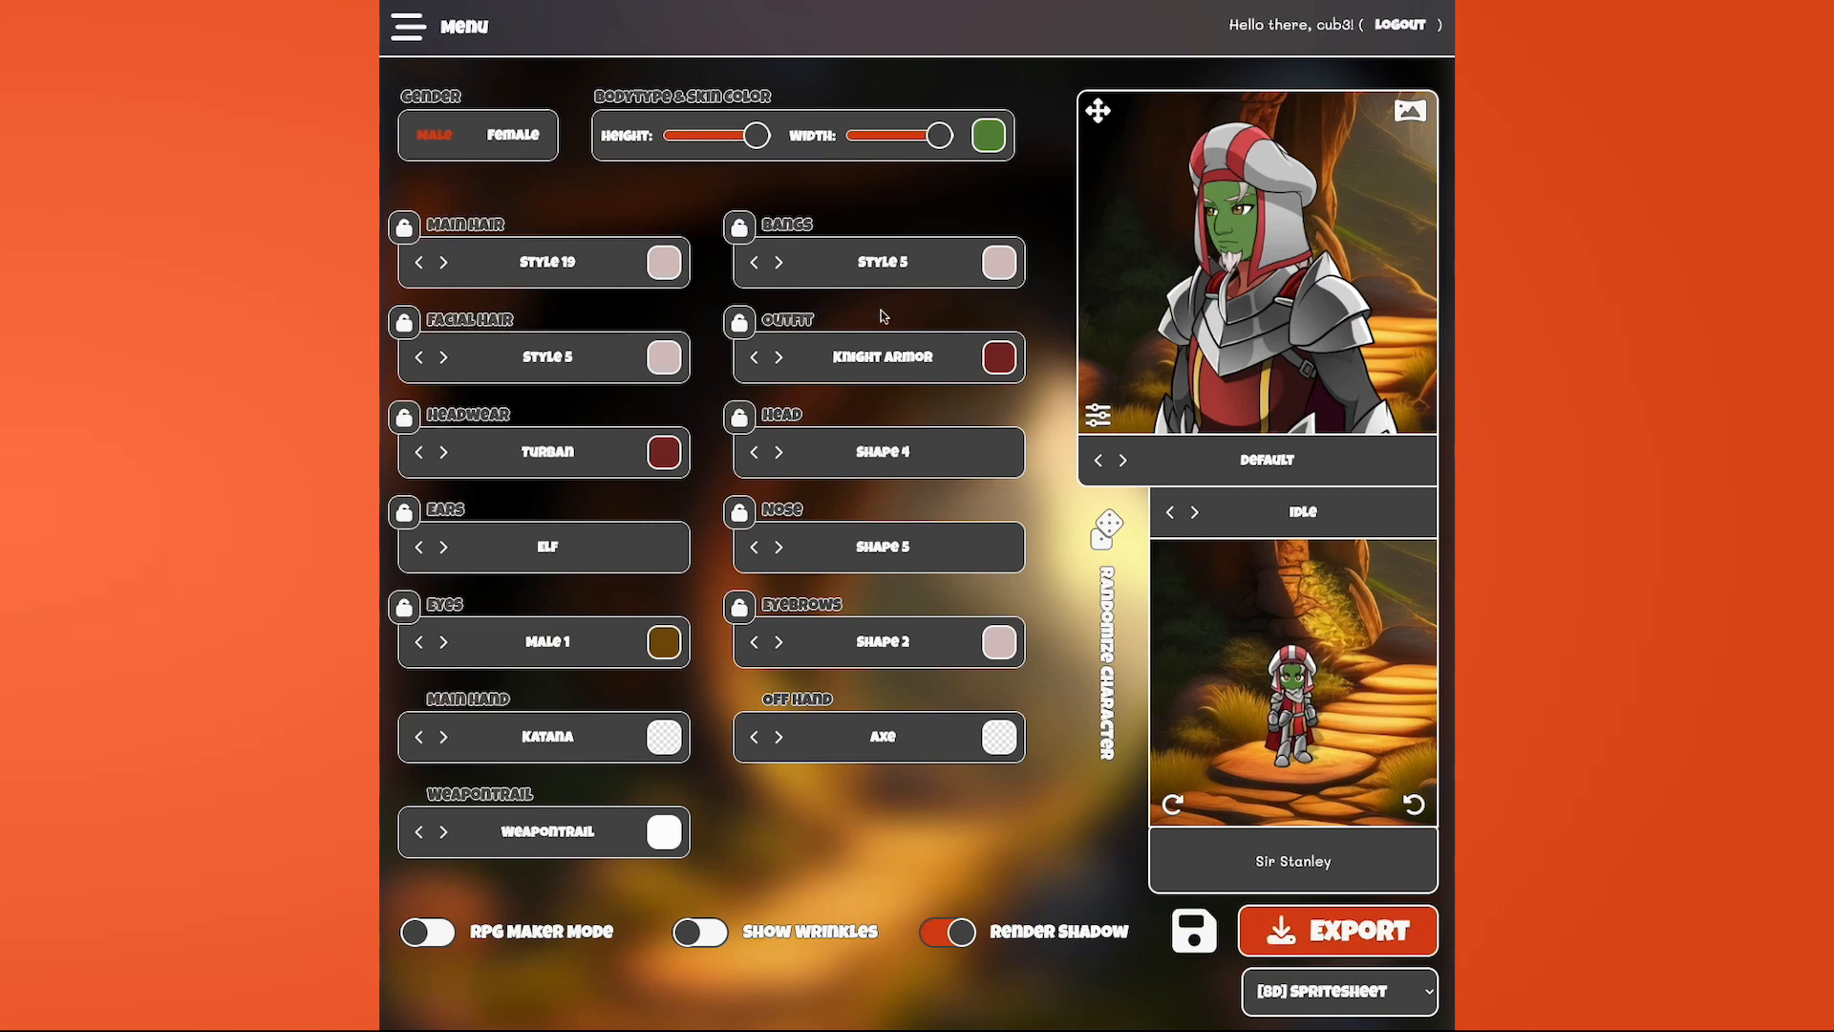
- Randomize the character and use the Face Mover to enlarge the mouth and nose and shift the mouth right and up
{"action": "left_click", "coordinate": [1098, 112]}
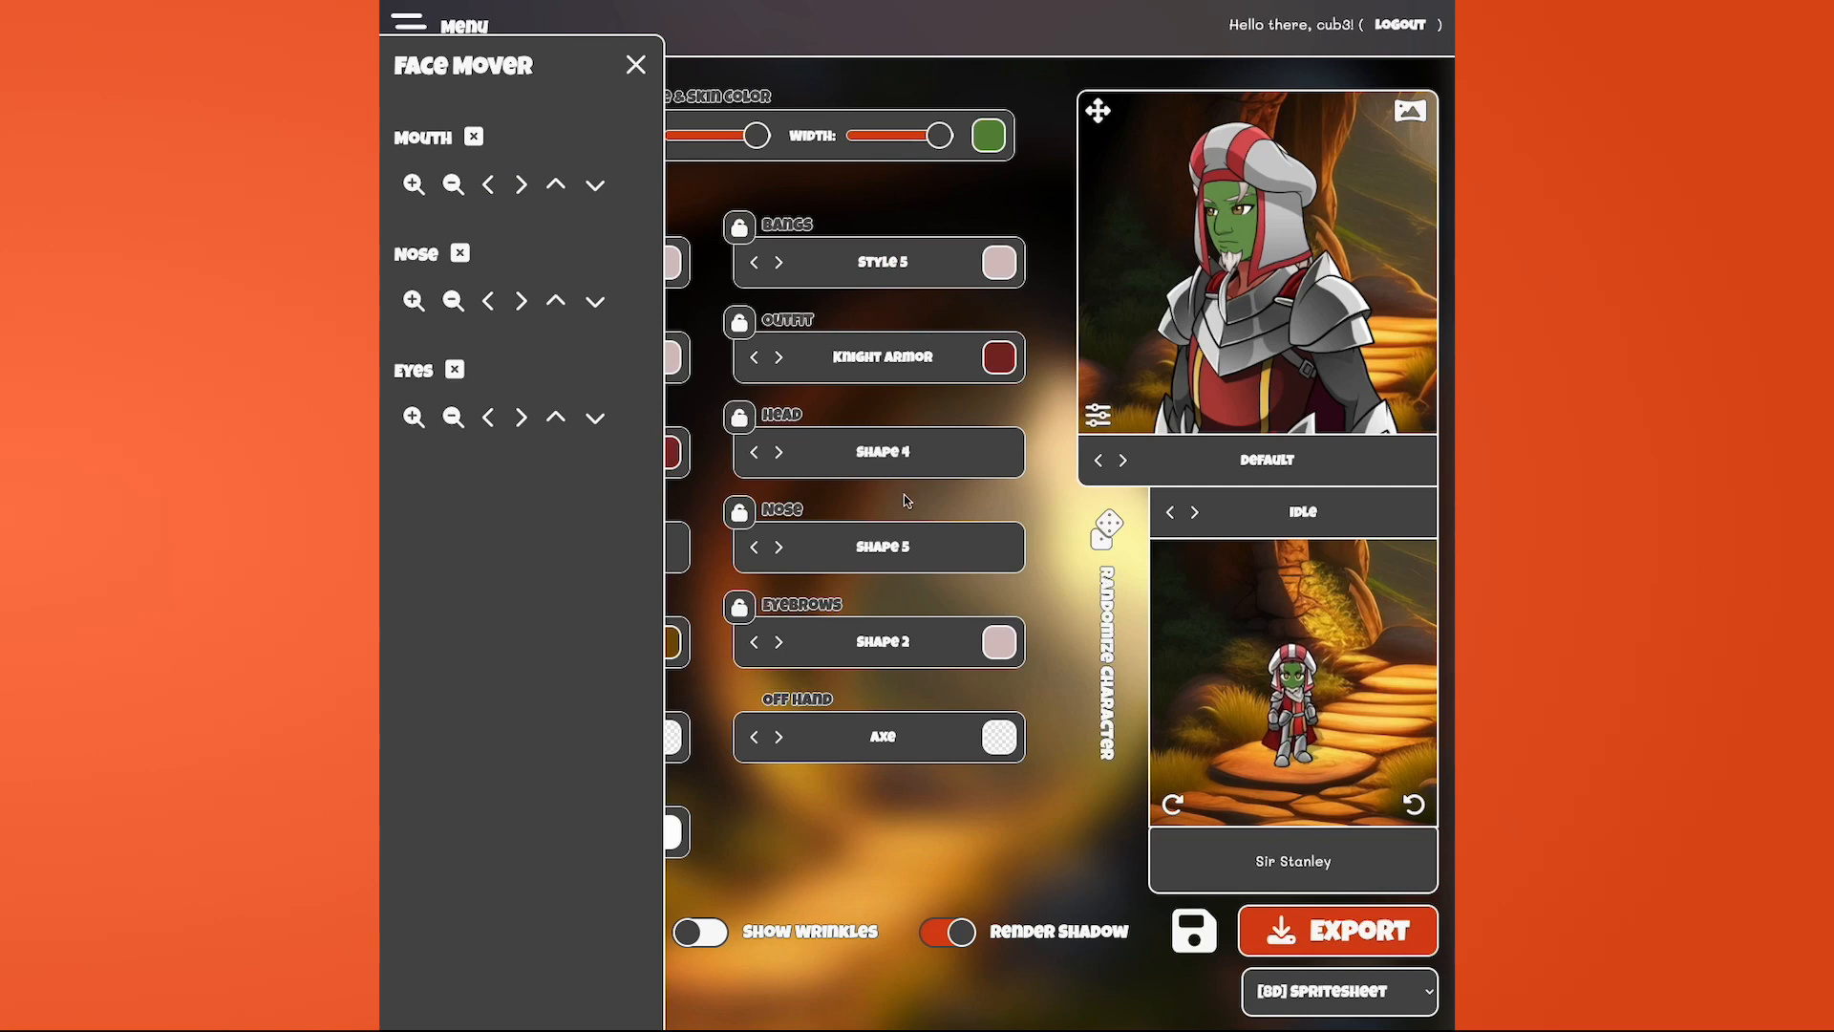
{"action": "left_click", "coordinate": [1103, 627]}
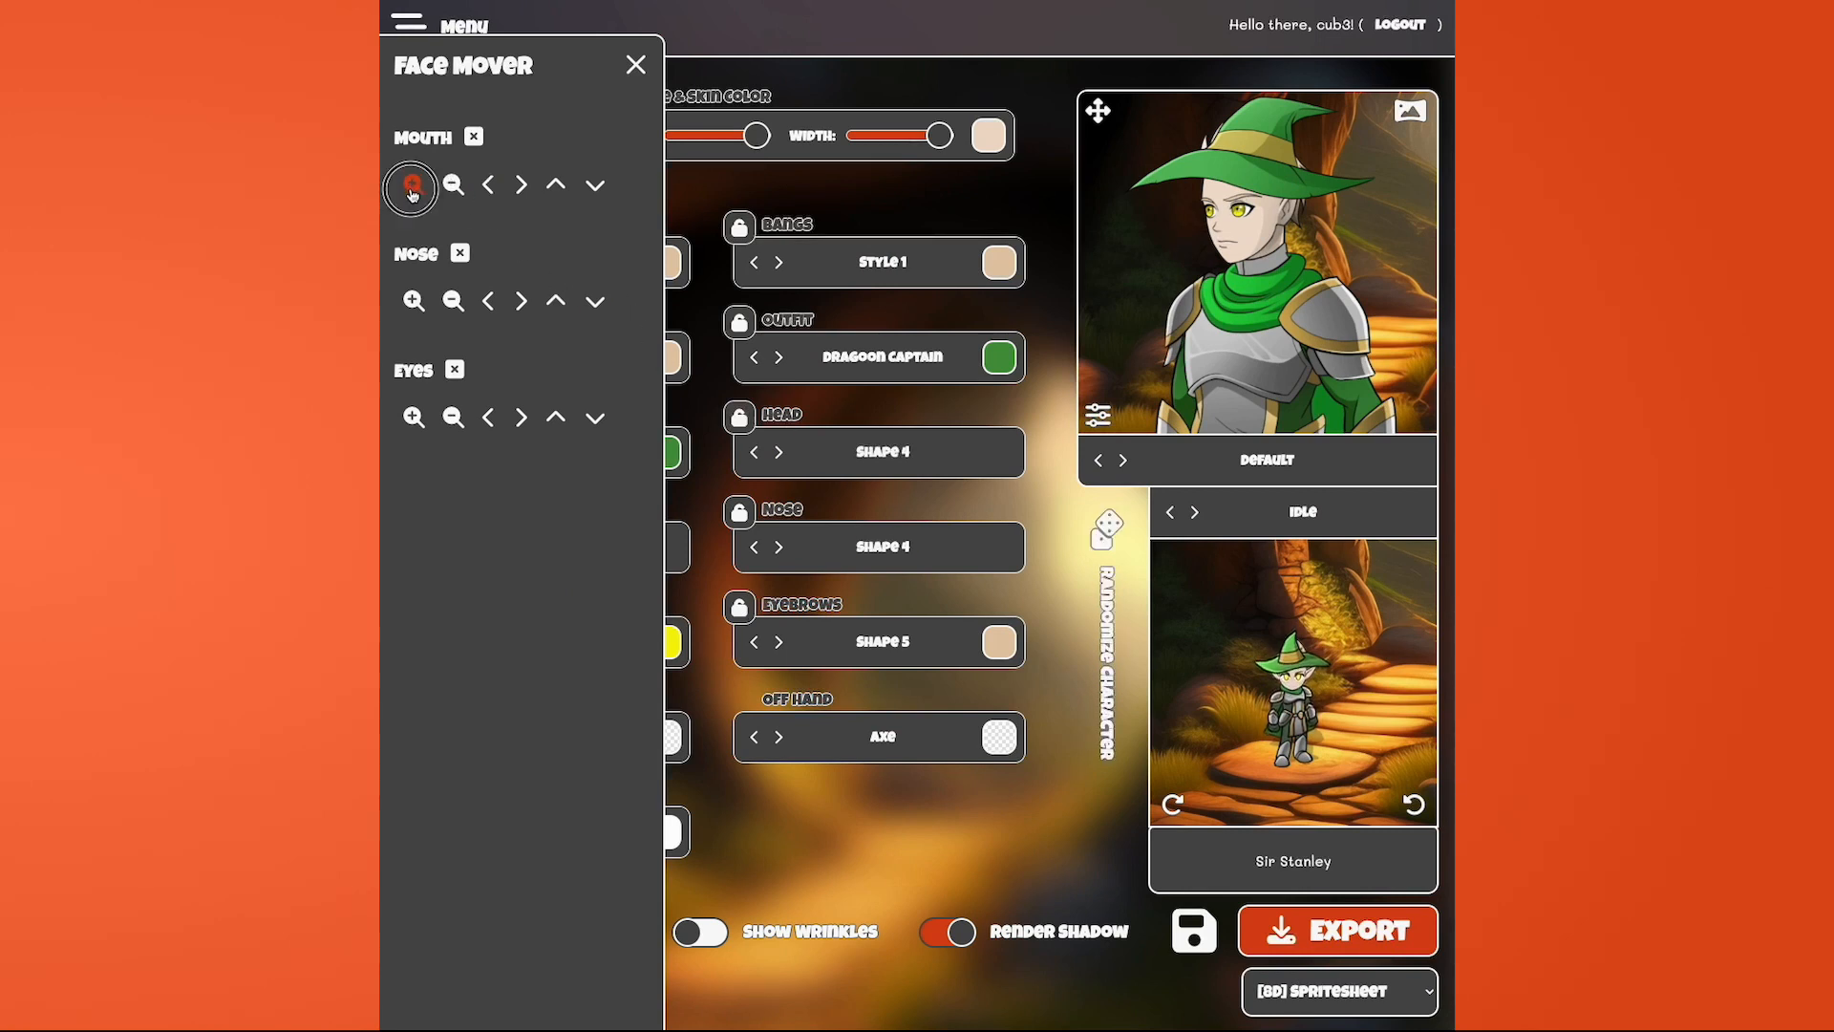
{"action": "left_click", "coordinate": [521, 196]}
{"action": "left_click", "coordinate": [557, 191]}
{"action": "left_click", "coordinate": [558, 191]}
{"action": "left_click", "coordinate": [416, 307]}
{"action": "left_click", "coordinate": [419, 312]}
- Try enlarging, repeatedly shrinking and shifting the eyes left and up, reset the eye adjustments, and close the Face Mover
{"action": "left_click", "coordinate": [423, 421]}
{"action": "left_click", "coordinate": [453, 420]}
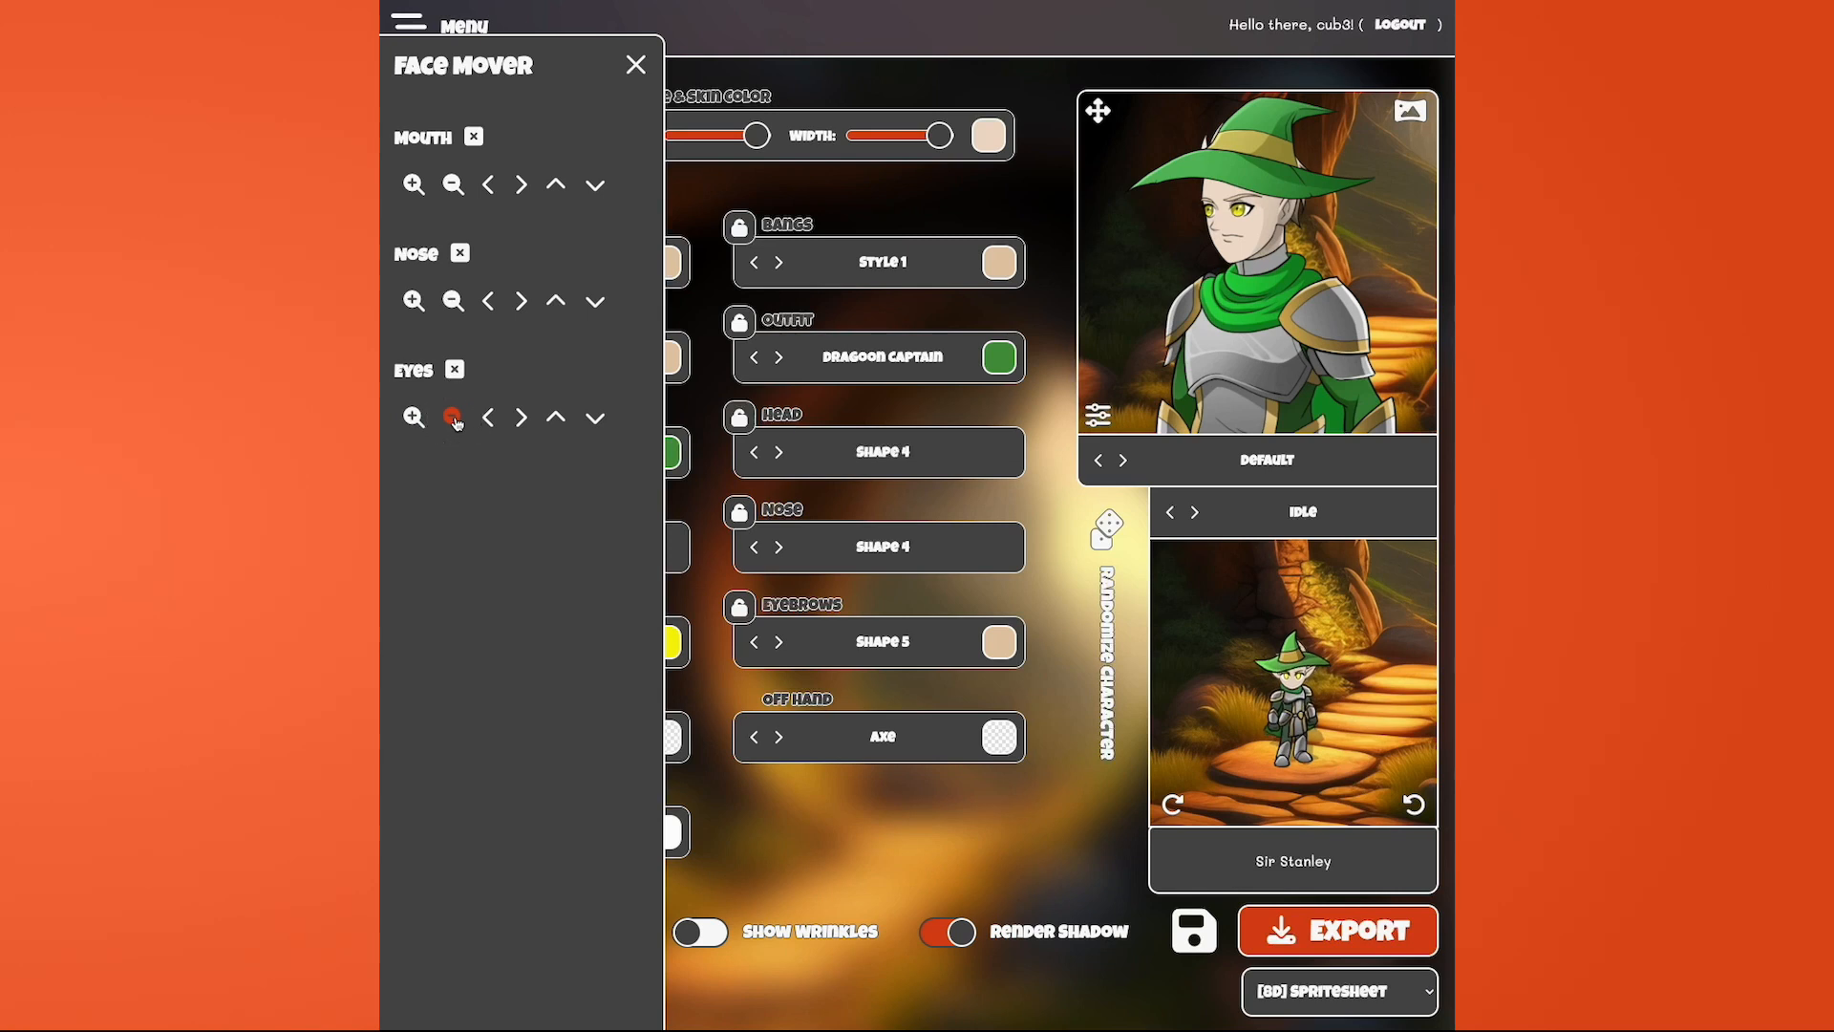
{"action": "left_click", "coordinate": [454, 419]}
{"action": "left_click", "coordinate": [453, 419]}
{"action": "left_click", "coordinate": [454, 419]}
{"action": "left_click", "coordinate": [454, 420]}
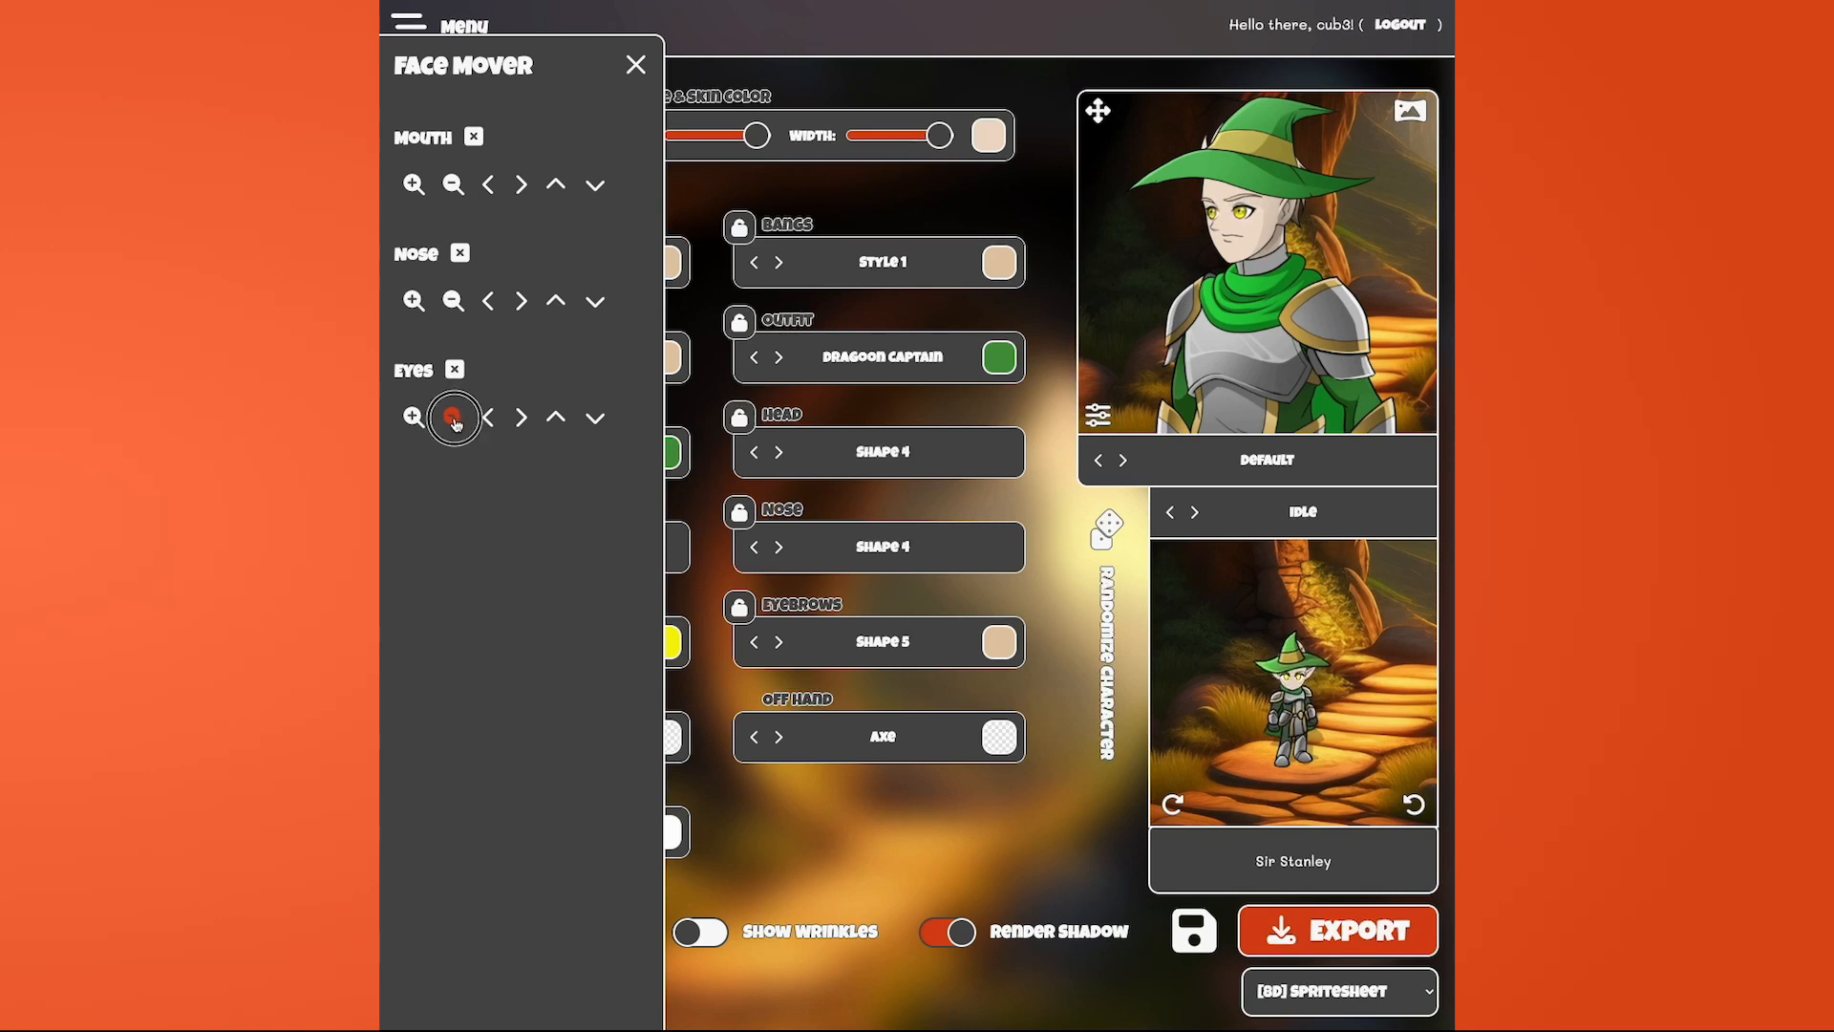
{"action": "left_click", "coordinate": [453, 420]}
{"action": "left_click", "coordinate": [454, 420]}
{"action": "left_click", "coordinate": [490, 420]}
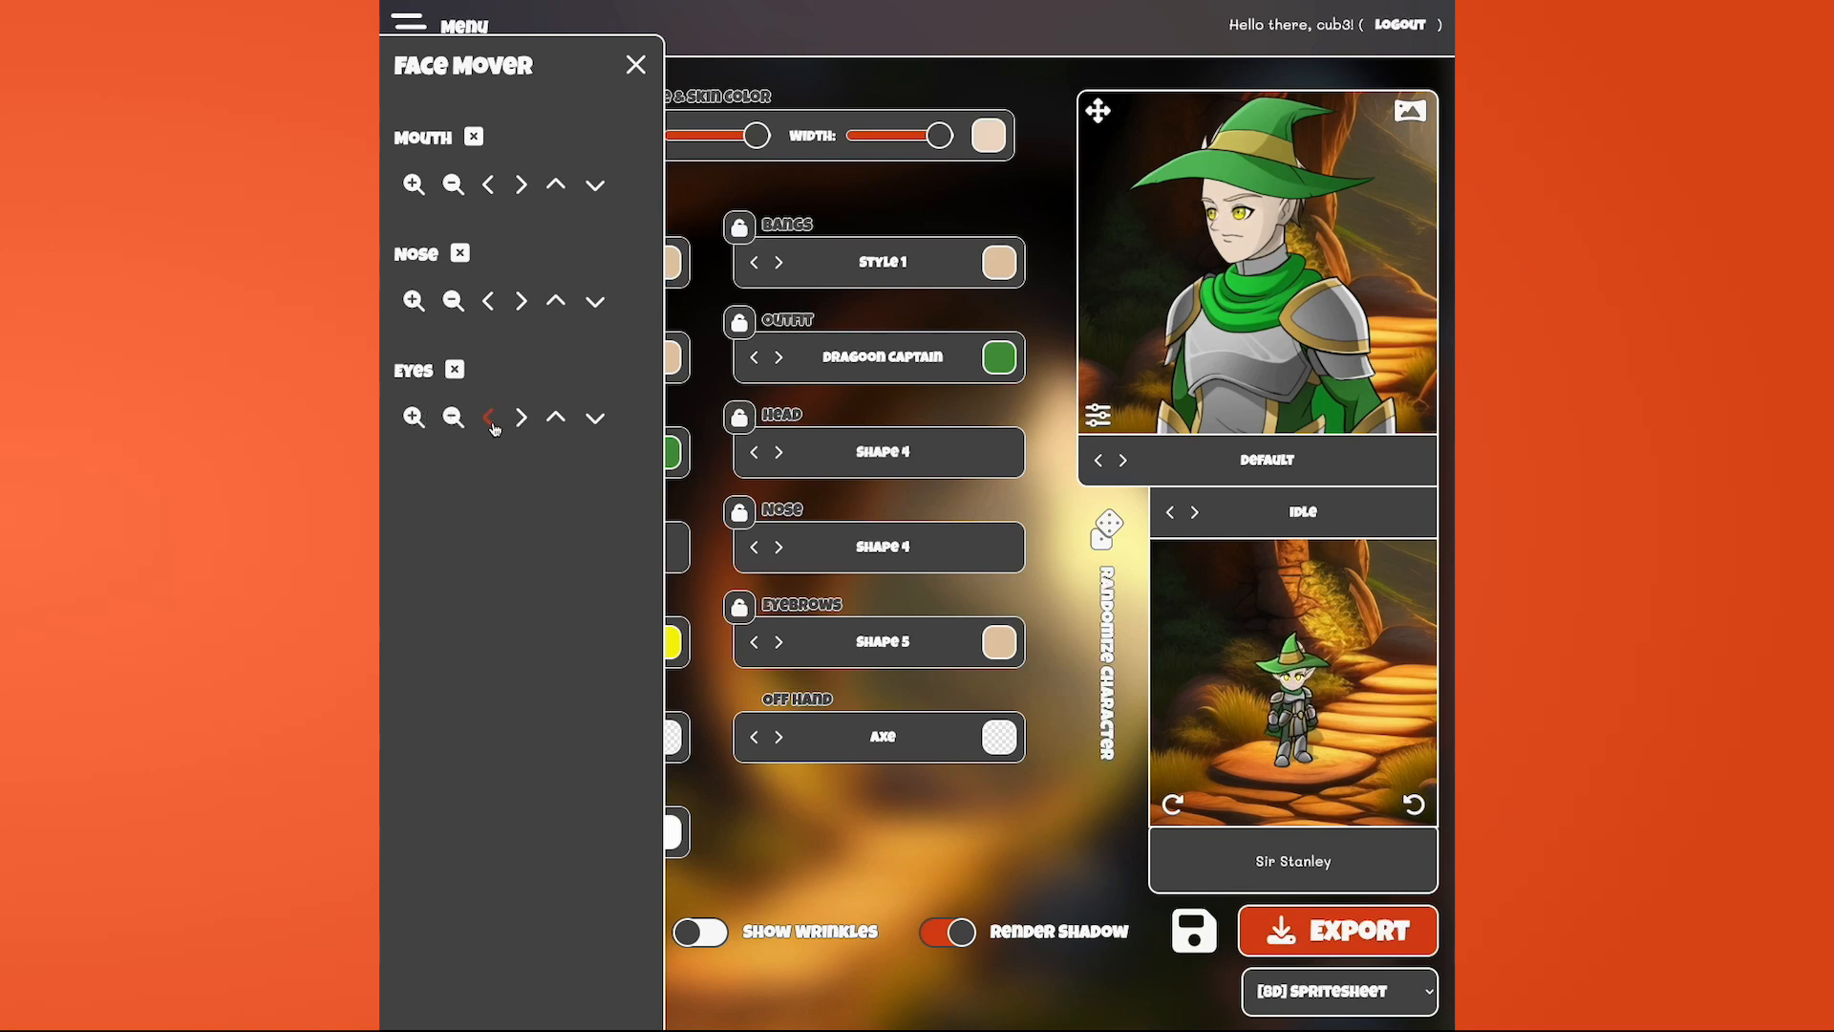
{"action": "left_click", "coordinate": [555, 420]}
{"action": "left_click", "coordinate": [456, 371]}
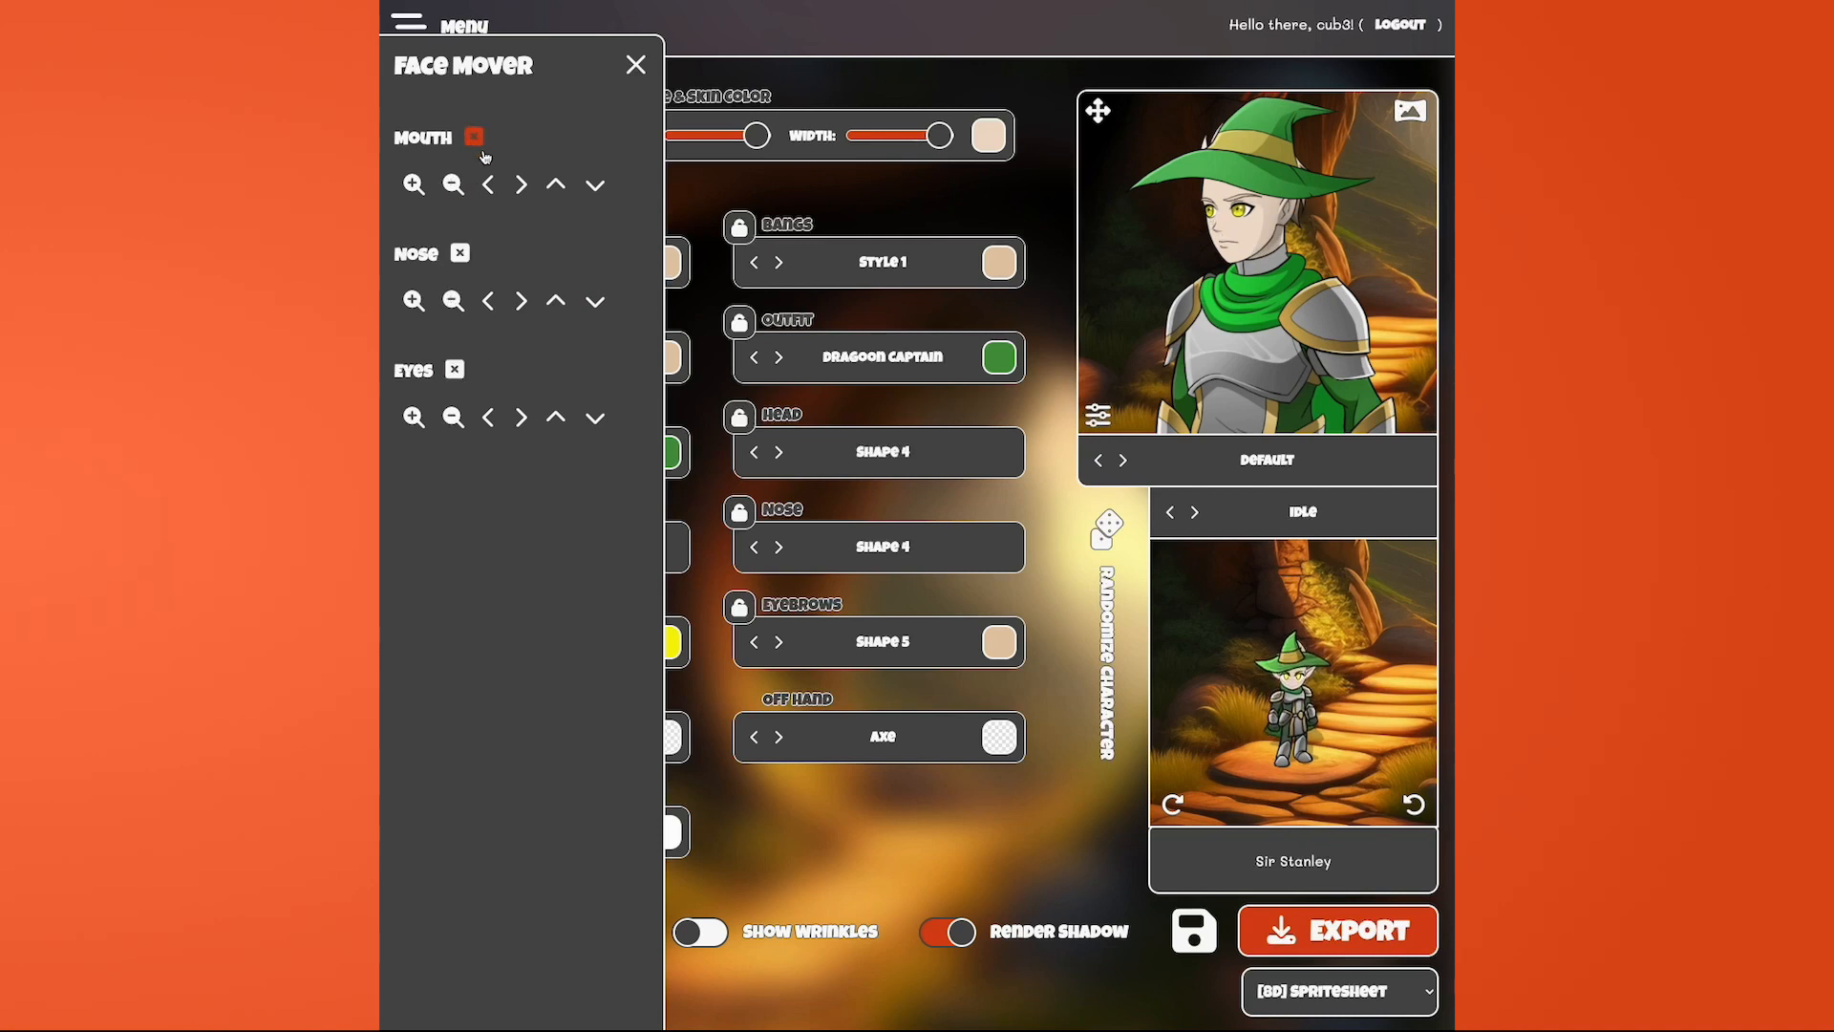
{"action": "left_click", "coordinate": [636, 67]}
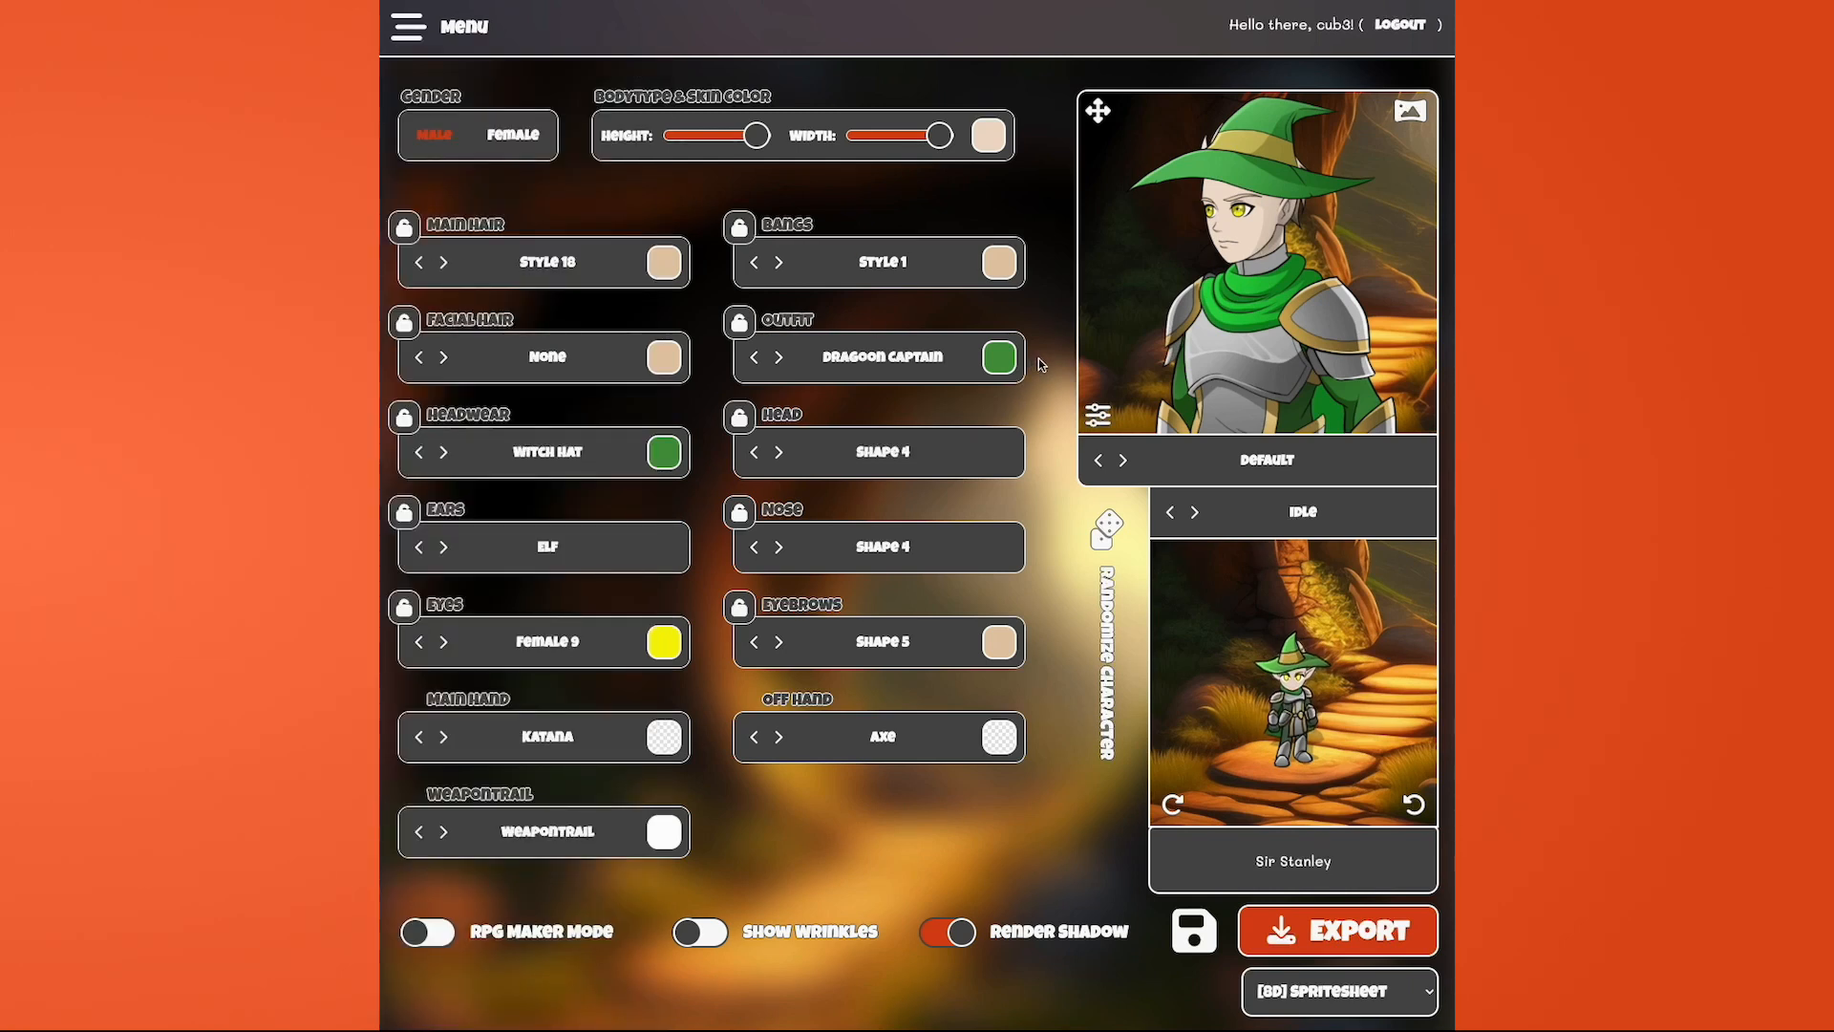
- Try the dark red-lit hall, lantern-lit dungeon and snowy landscape backgrounds, and restore the cave path background
{"action": "left_click", "coordinate": [1412, 112]}
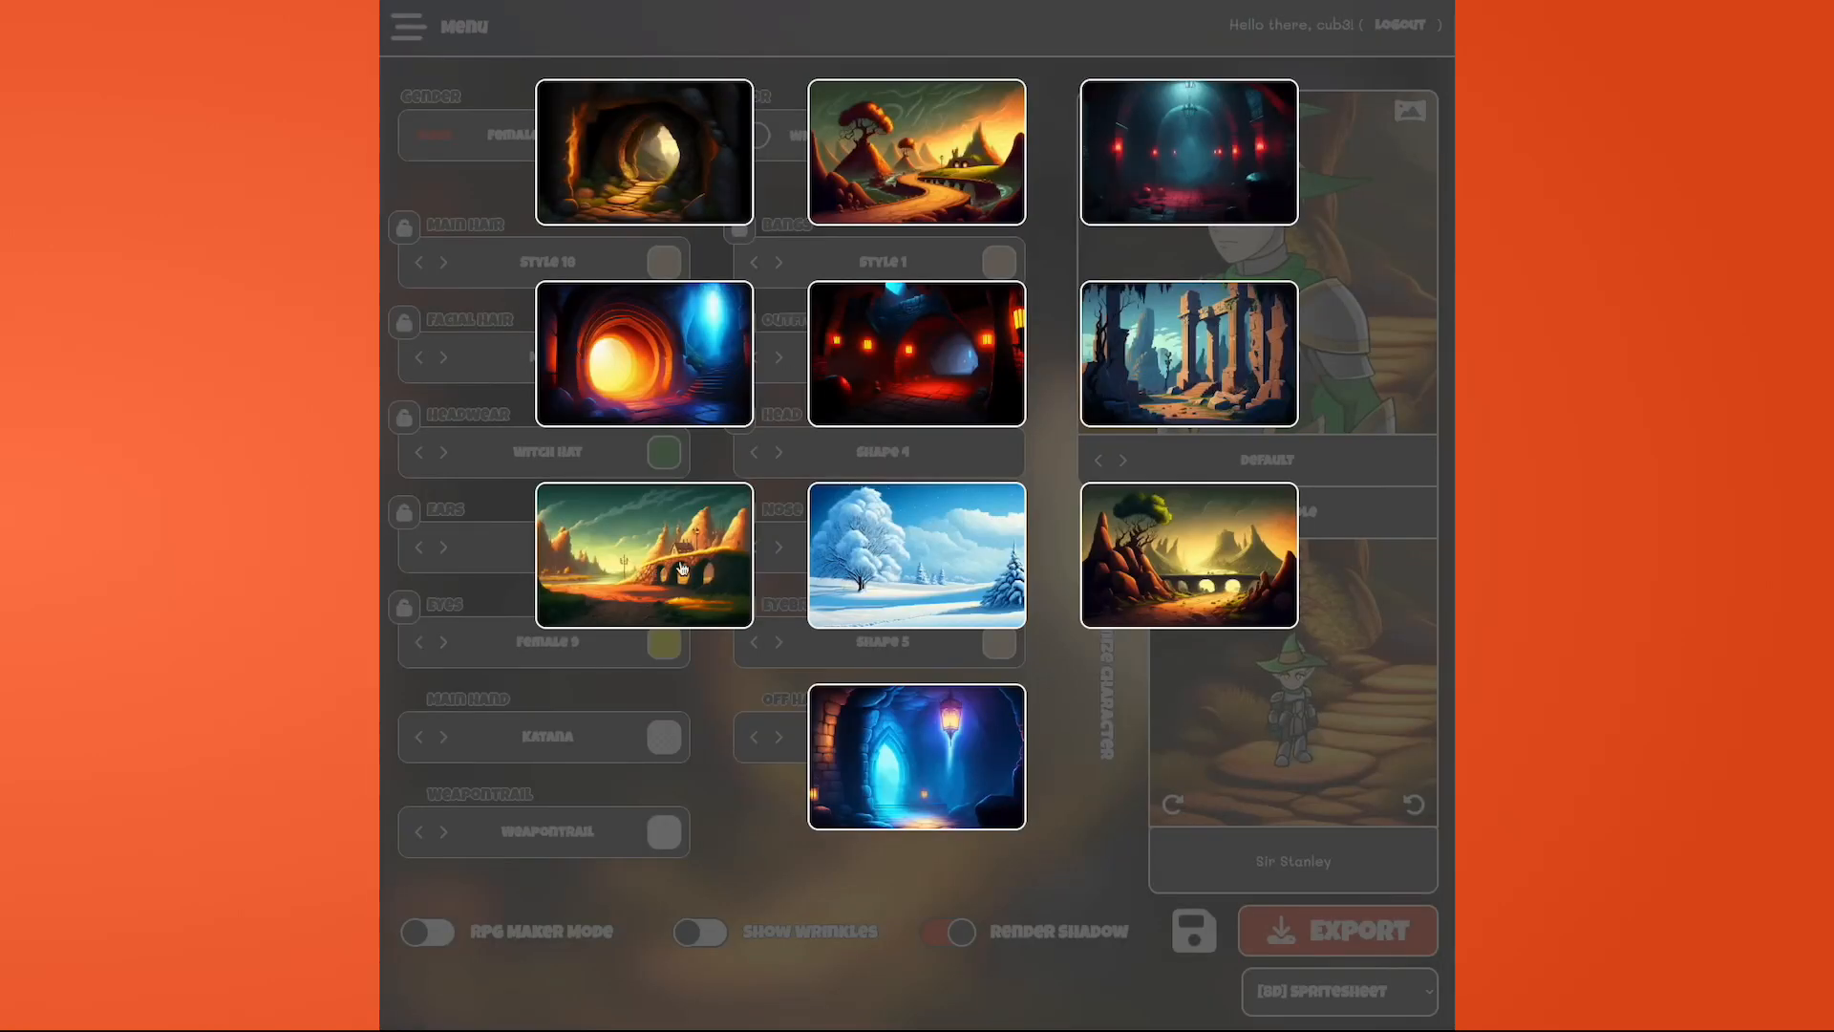
{"action": "left_click", "coordinate": [1183, 175]}
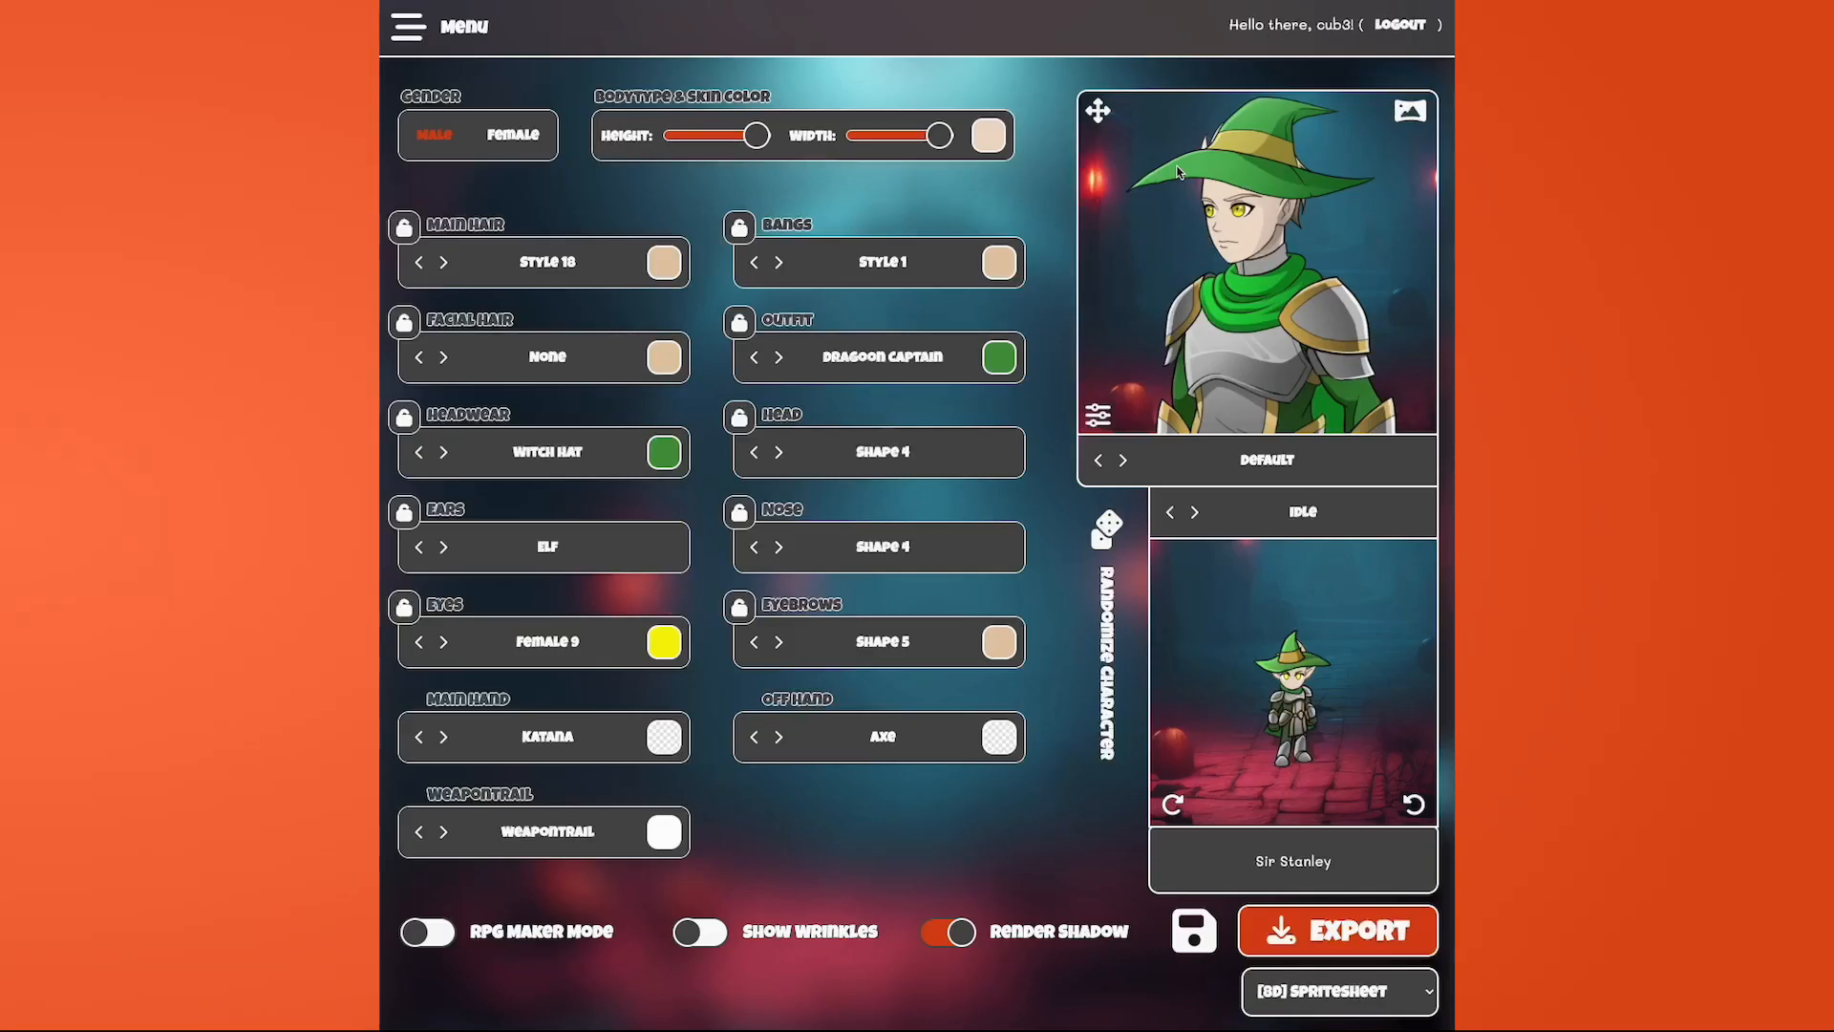
{"action": "left_click", "coordinate": [1409, 114]}
{"action": "left_click", "coordinate": [984, 361]}
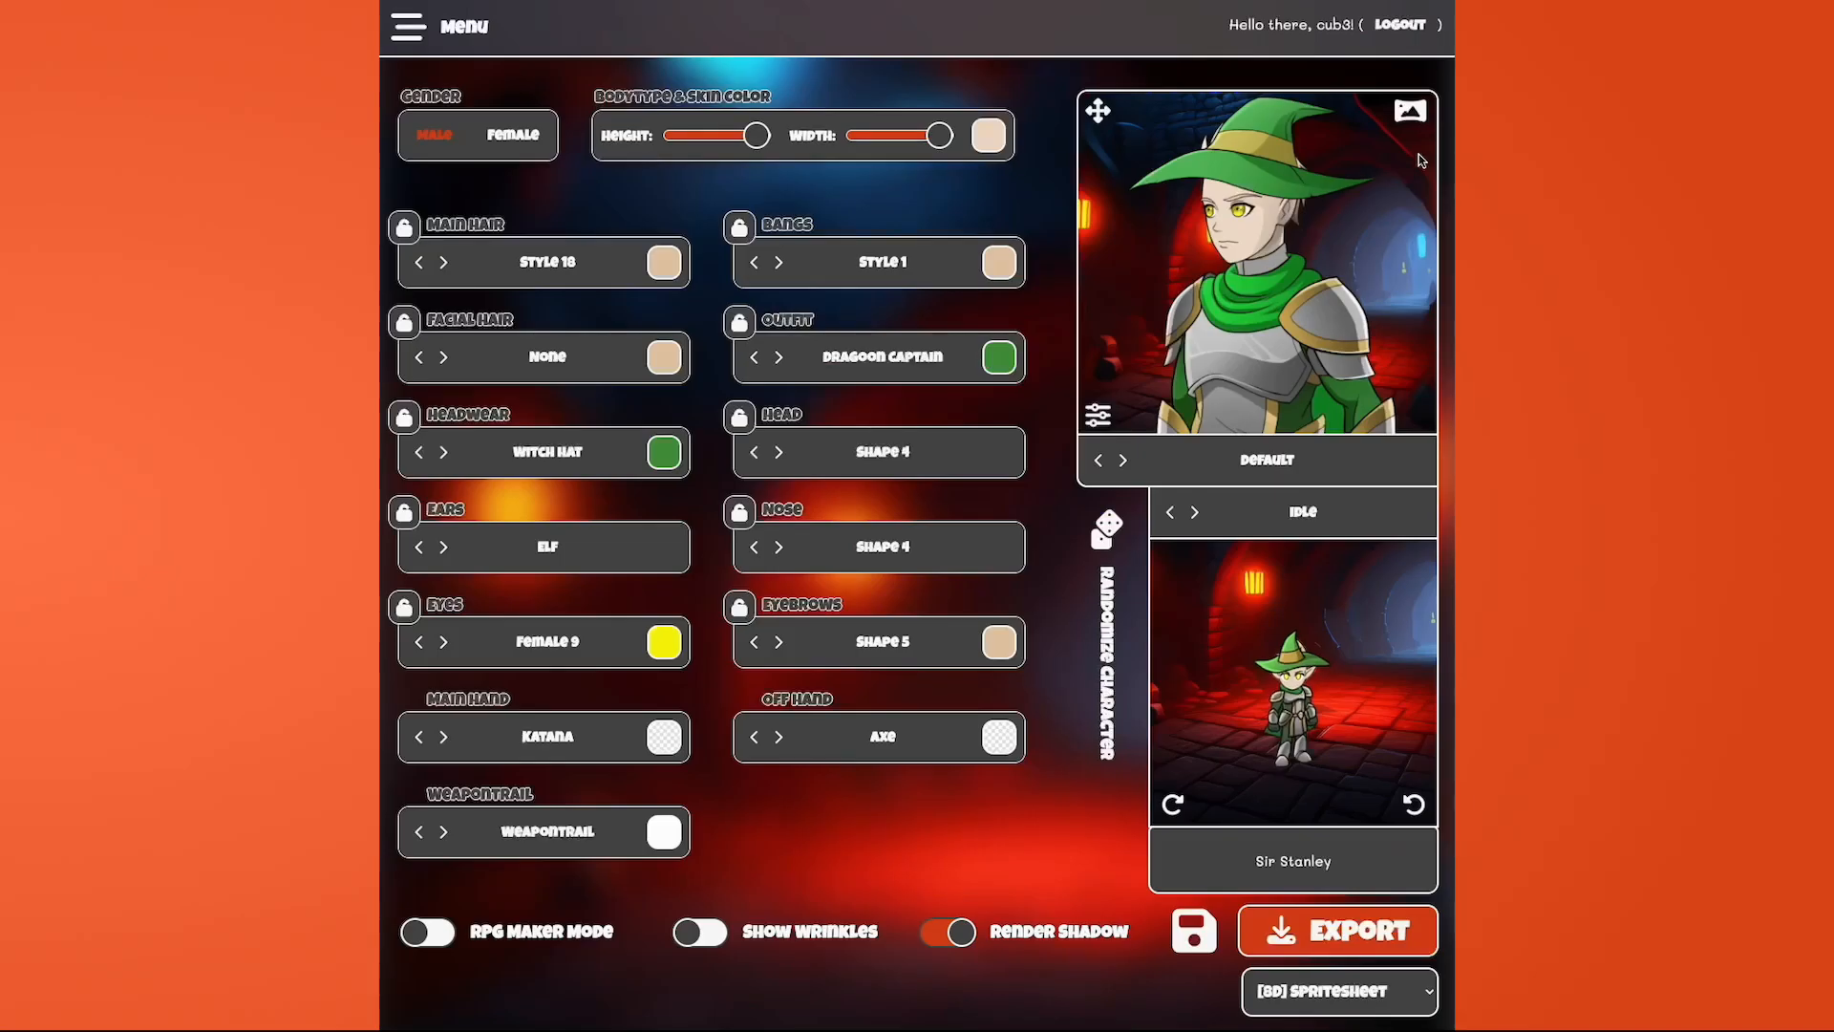
{"action": "left_click", "coordinate": [1412, 123]}
{"action": "left_click", "coordinate": [976, 563]}
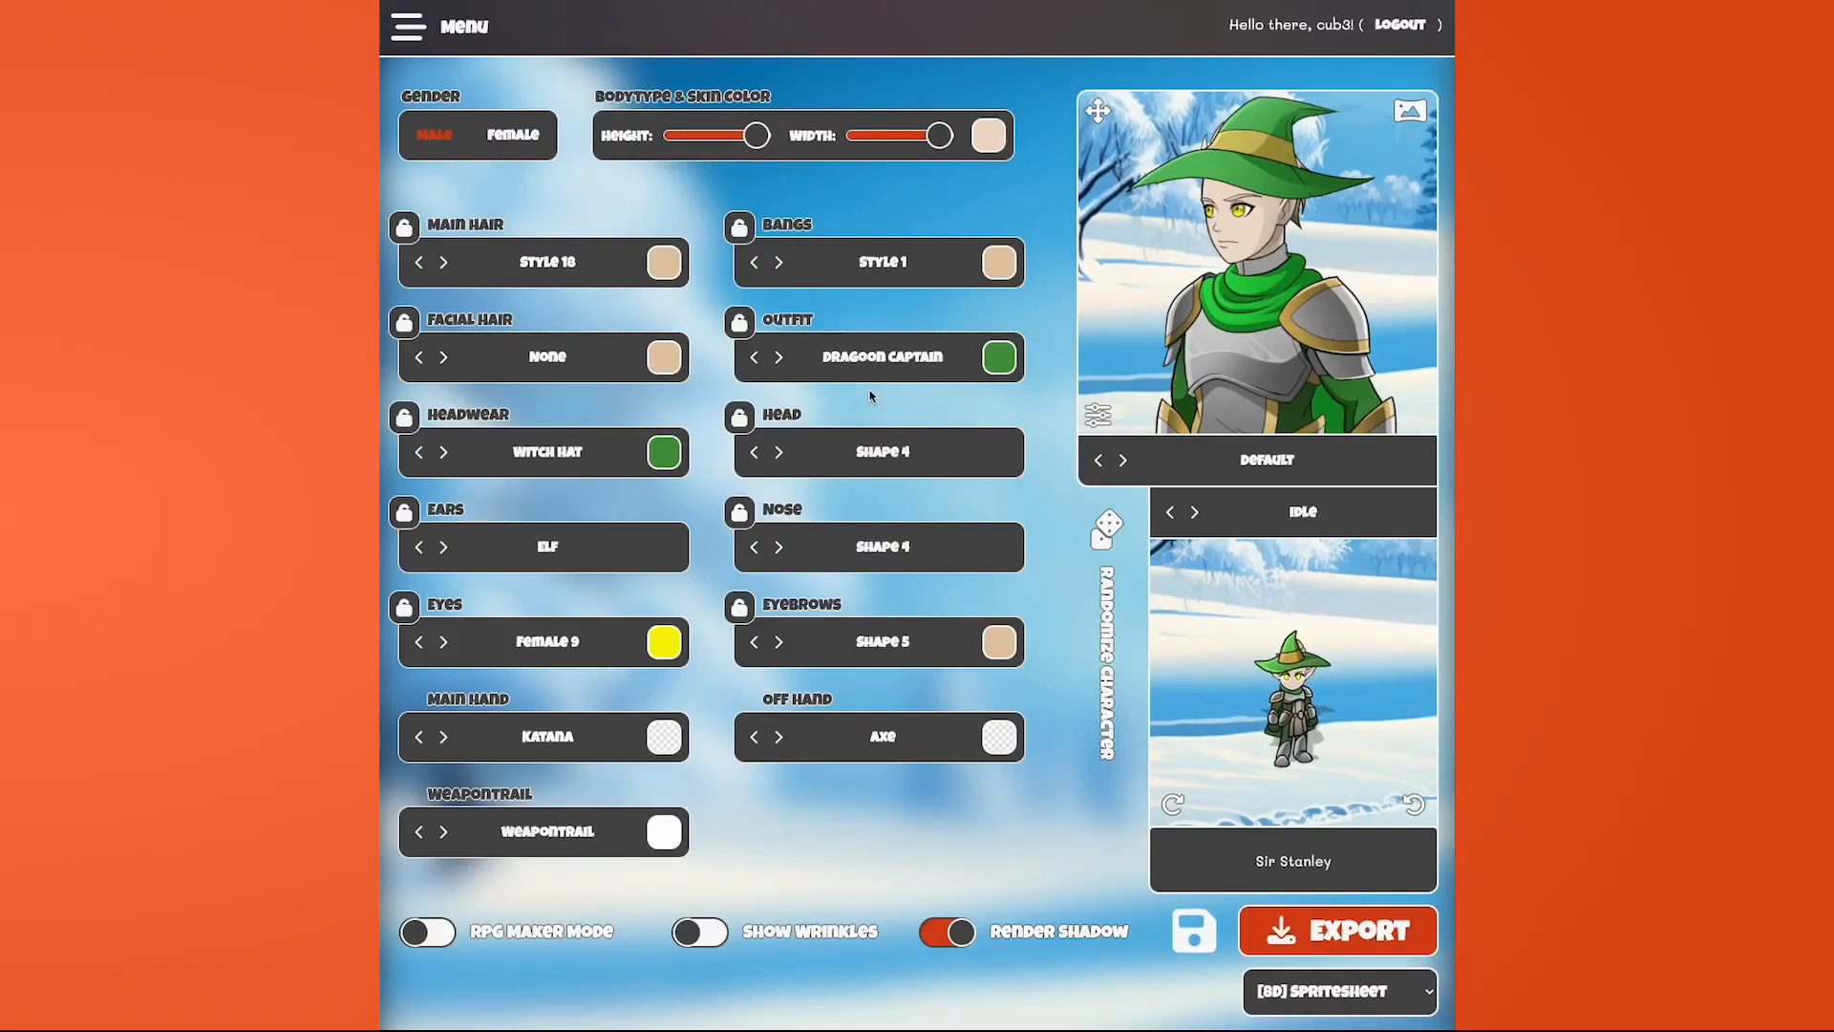
{"action": "left_click", "coordinate": [1408, 114]}
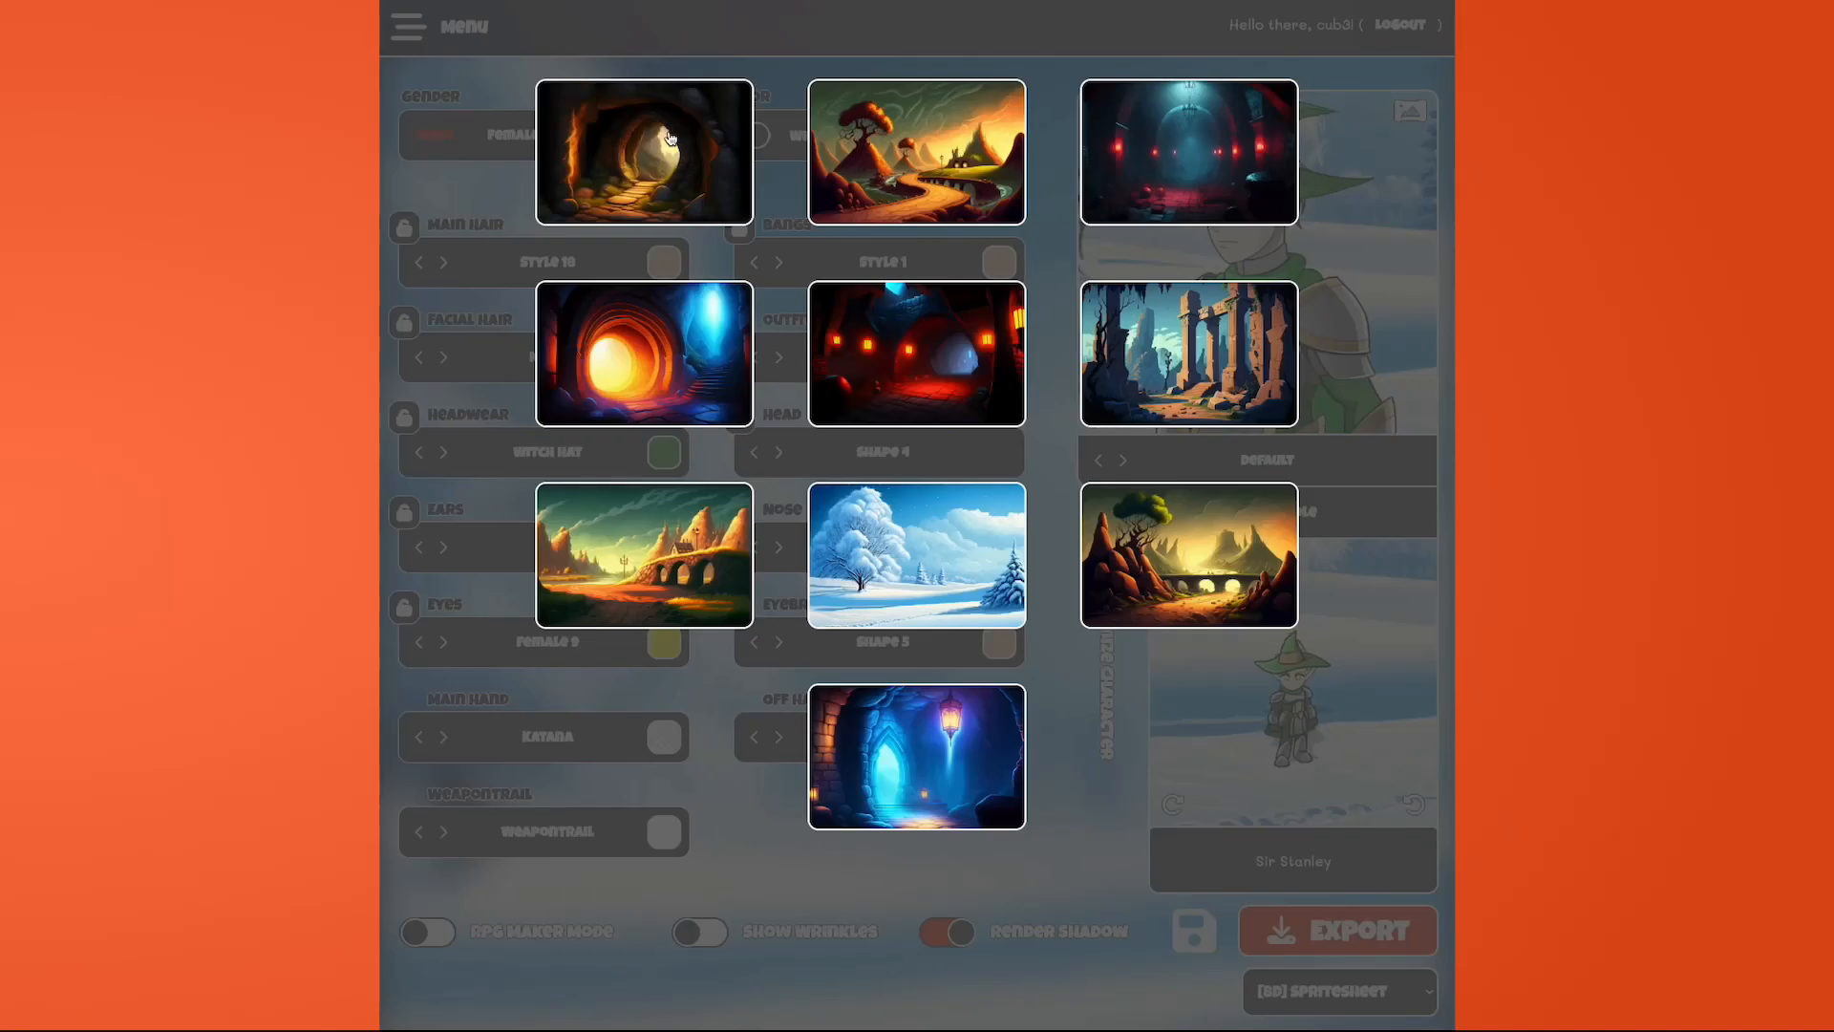
{"action": "left_click", "coordinate": [671, 142]}
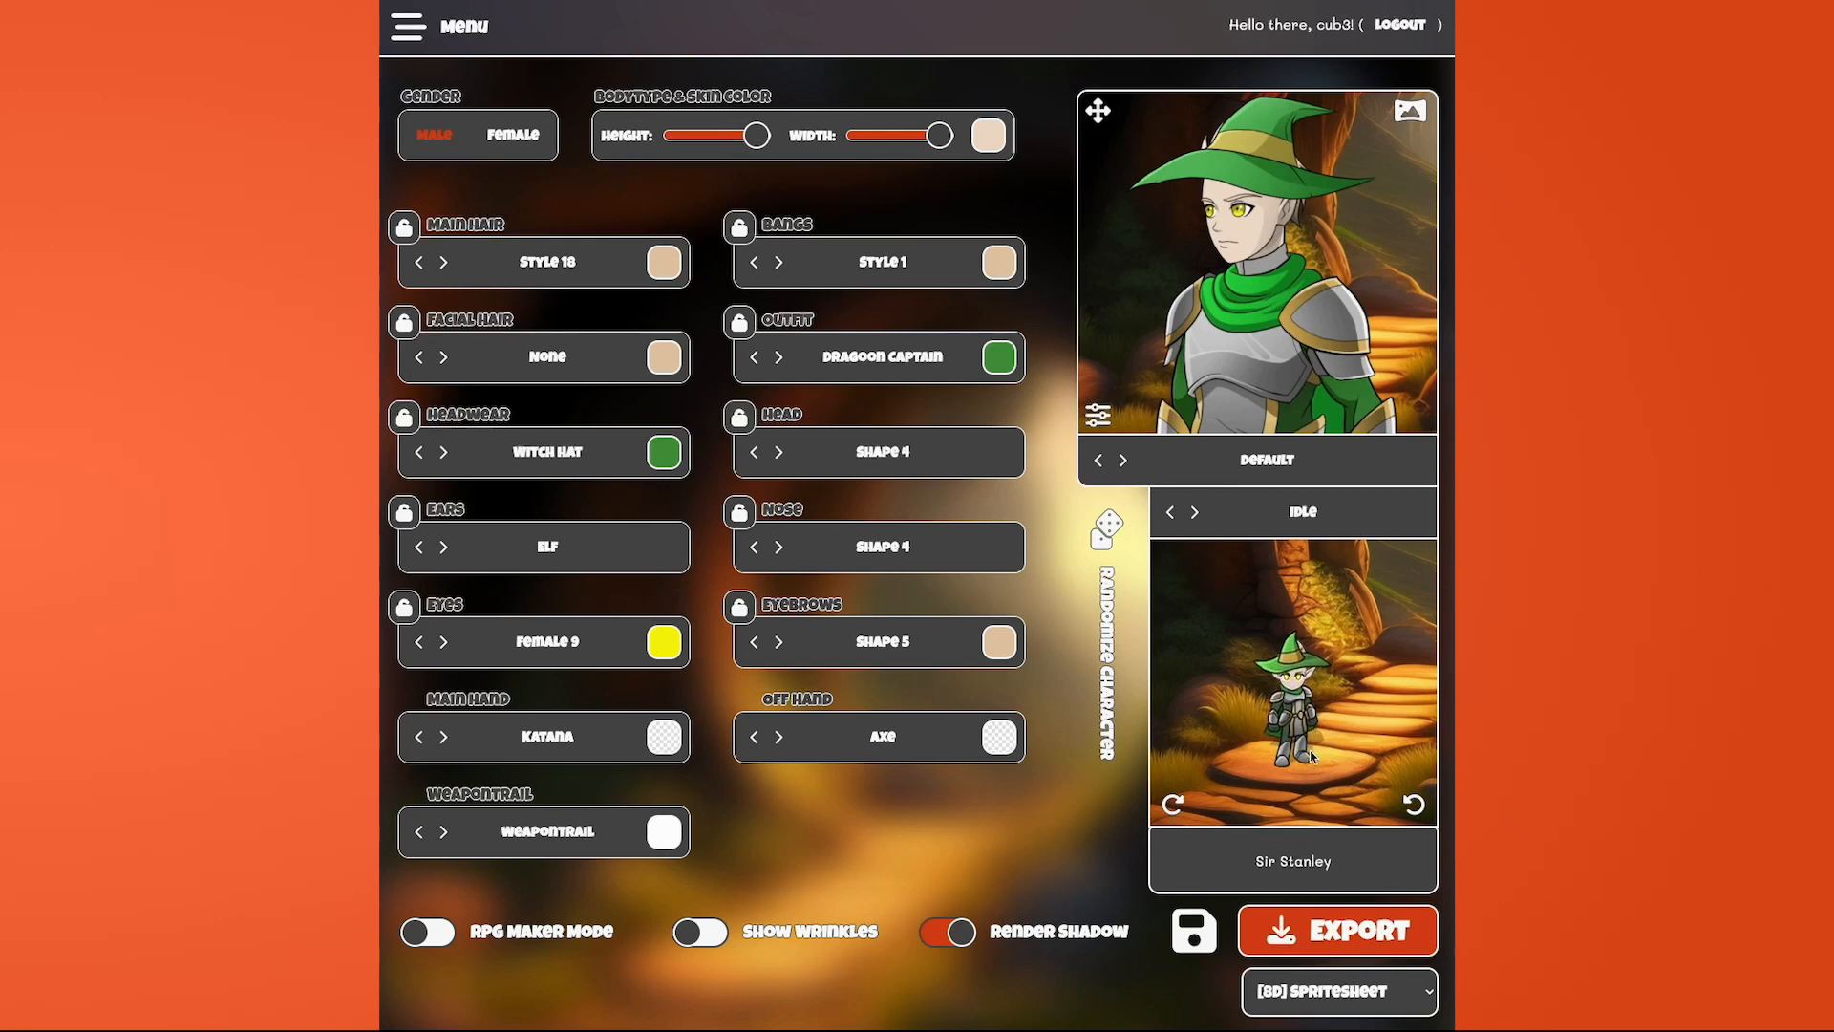
- Disable shadow rendering for the character
{"action": "left_click", "coordinate": [948, 932]}
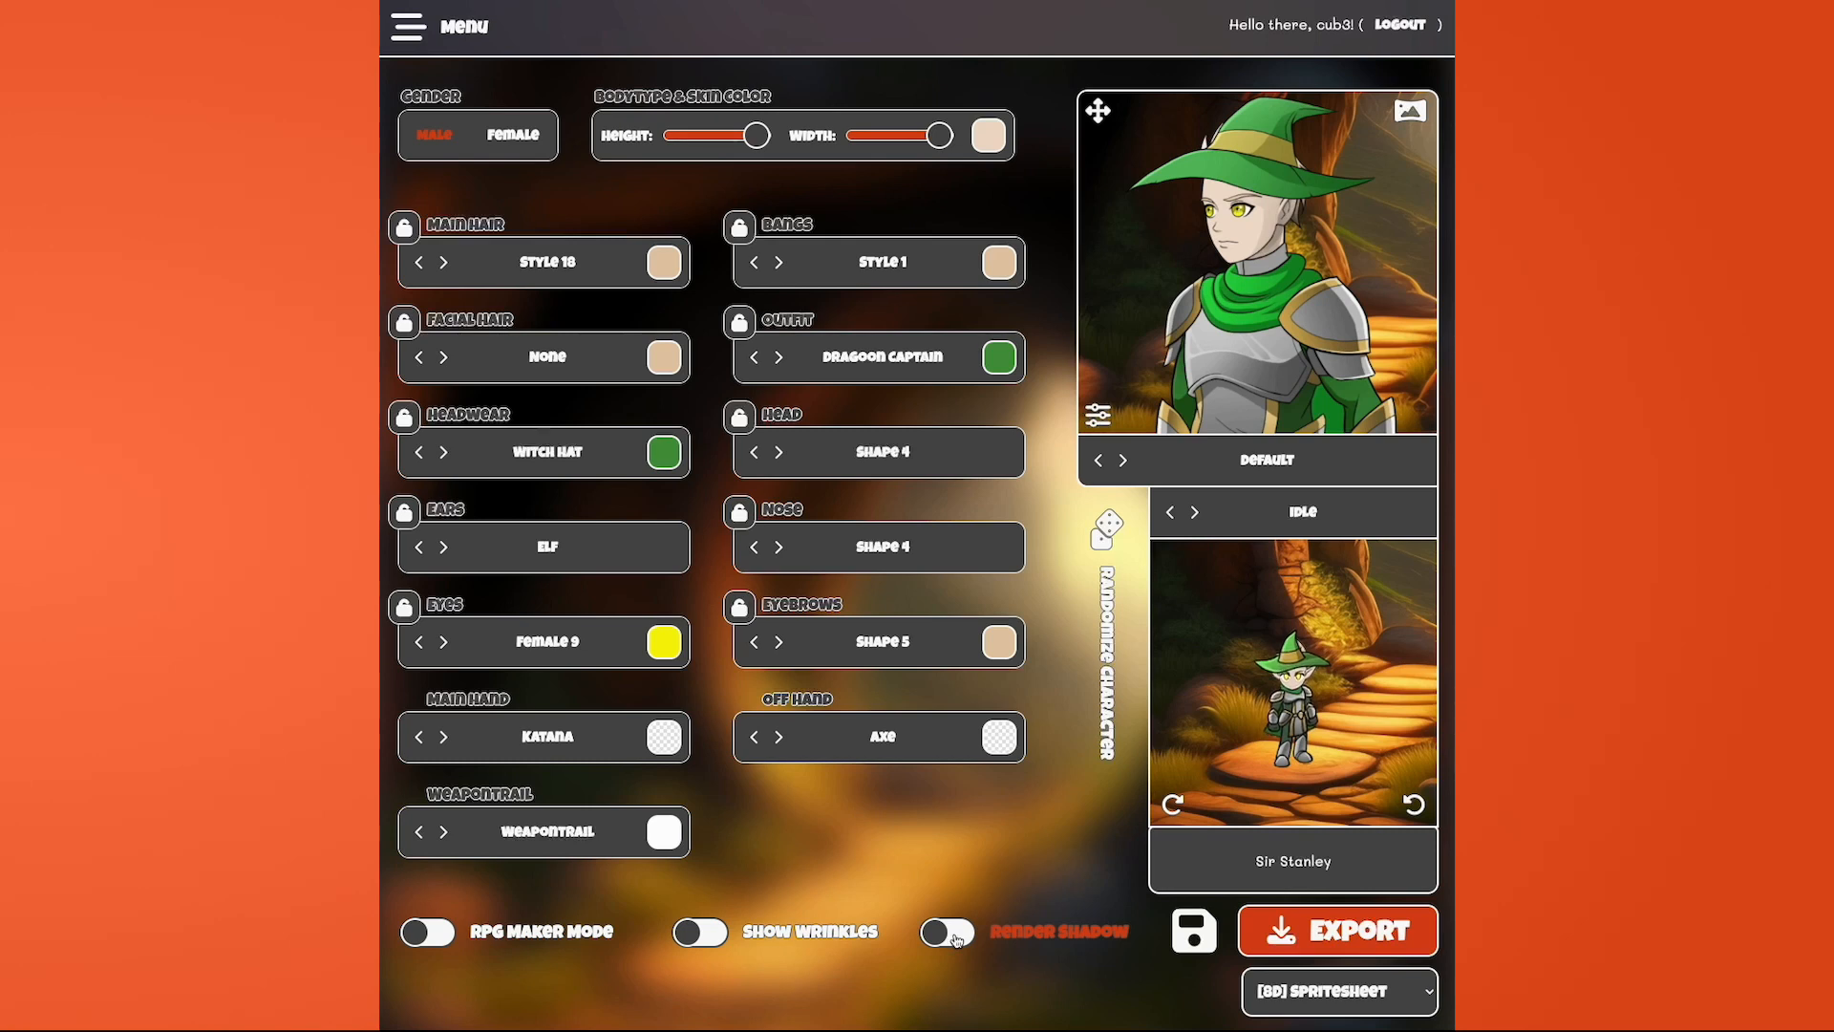
- Re-enable shadow rendering for the character and set the bangs to None
{"action": "left_click", "coordinate": [950, 932]}
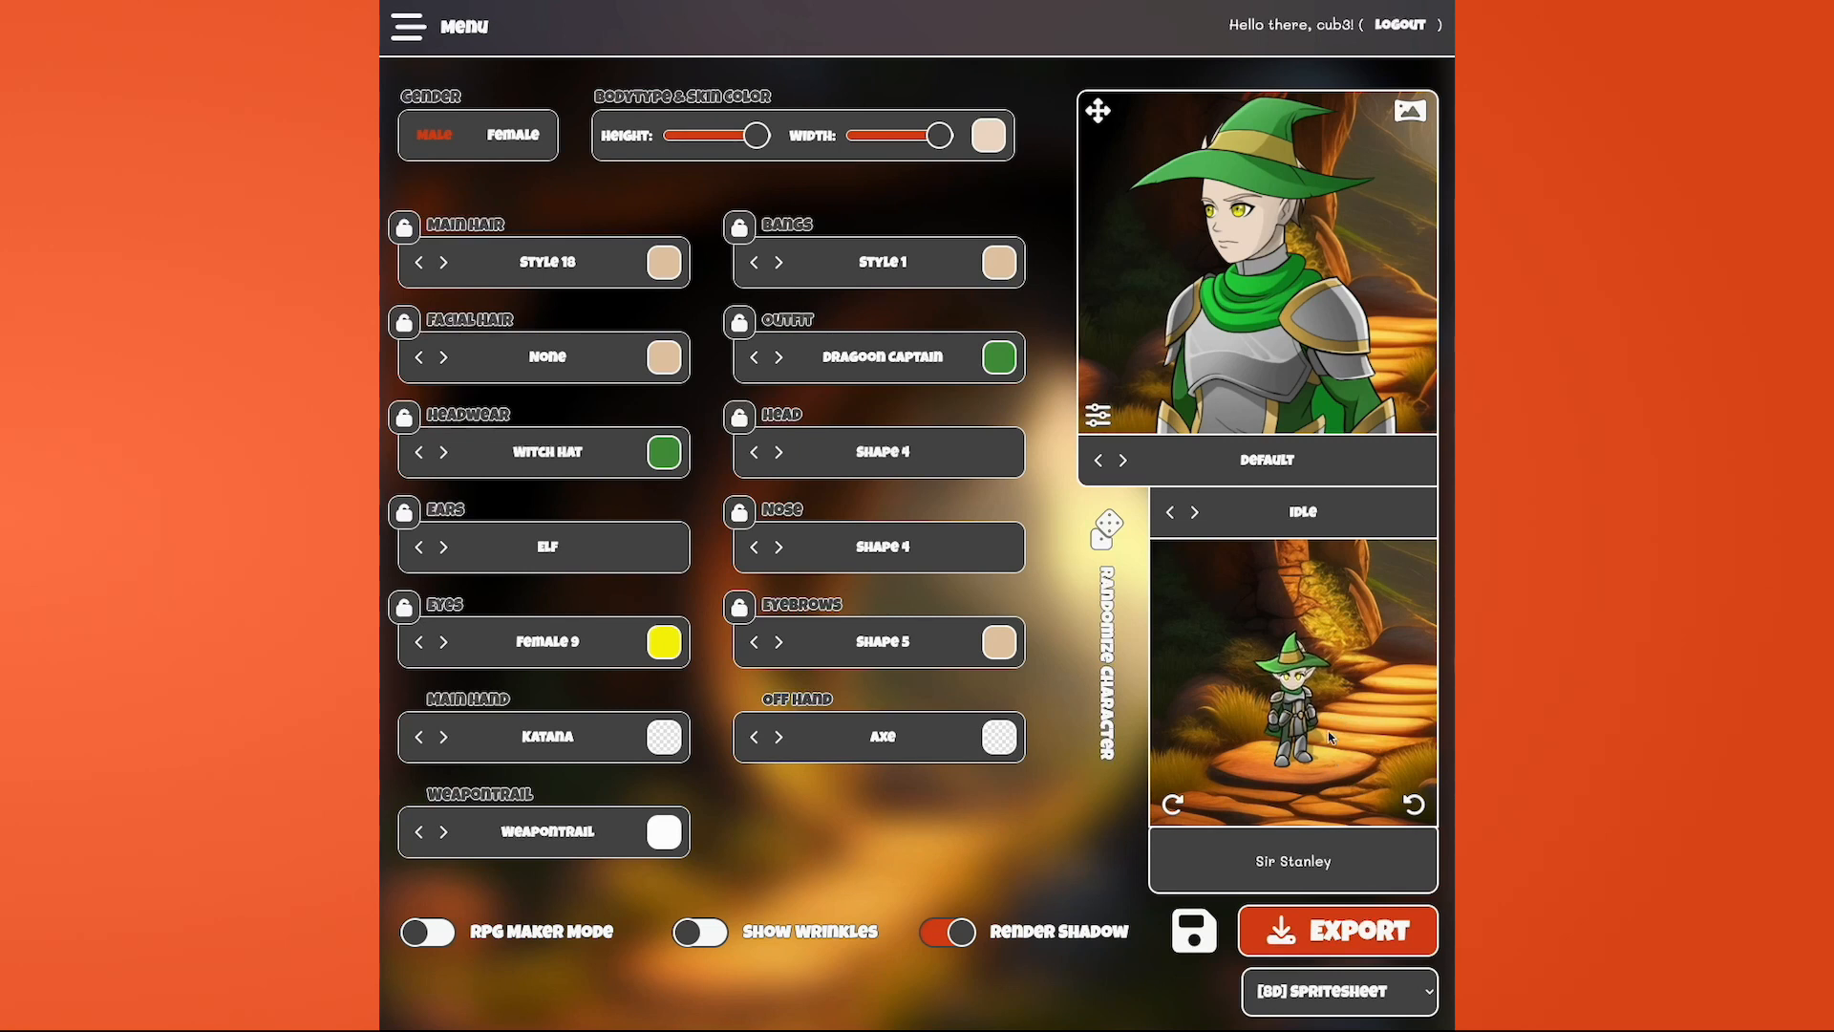
{"action": "left_click", "coordinate": [755, 262]}
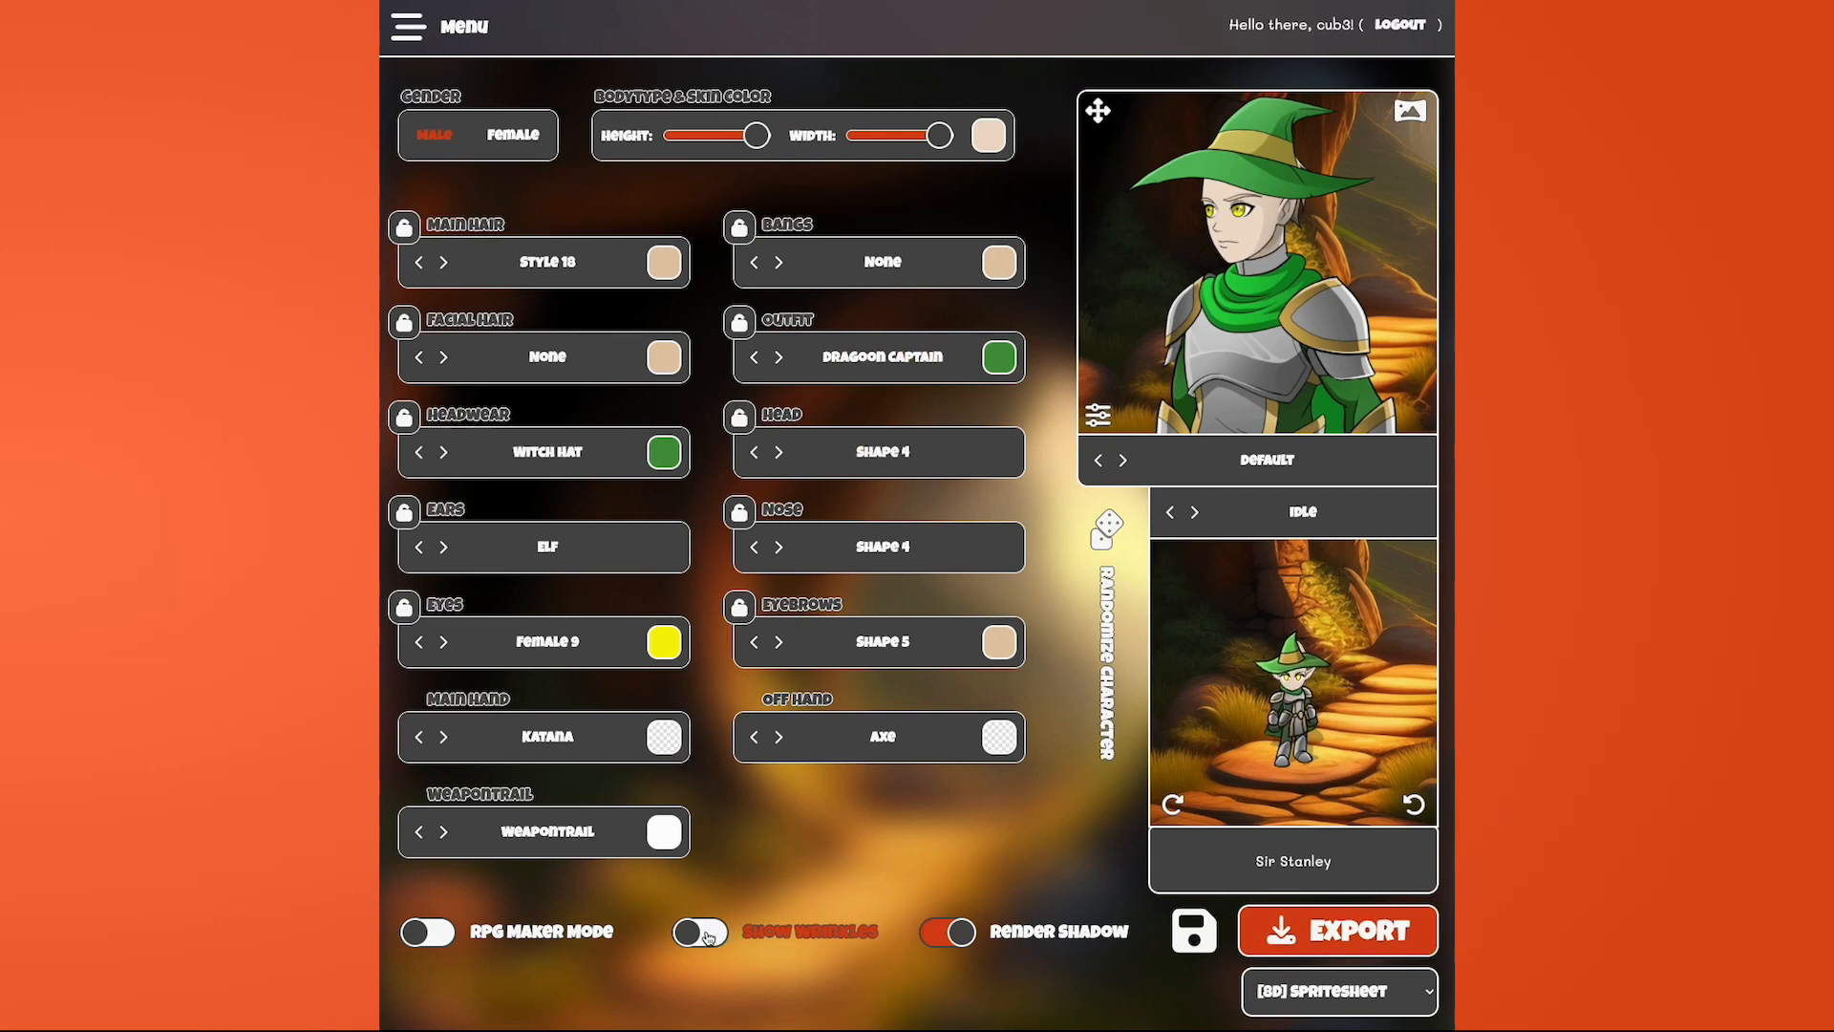
- Show wrinkles on the character's face and turn them off again
{"action": "left_click", "coordinate": [708, 936]}
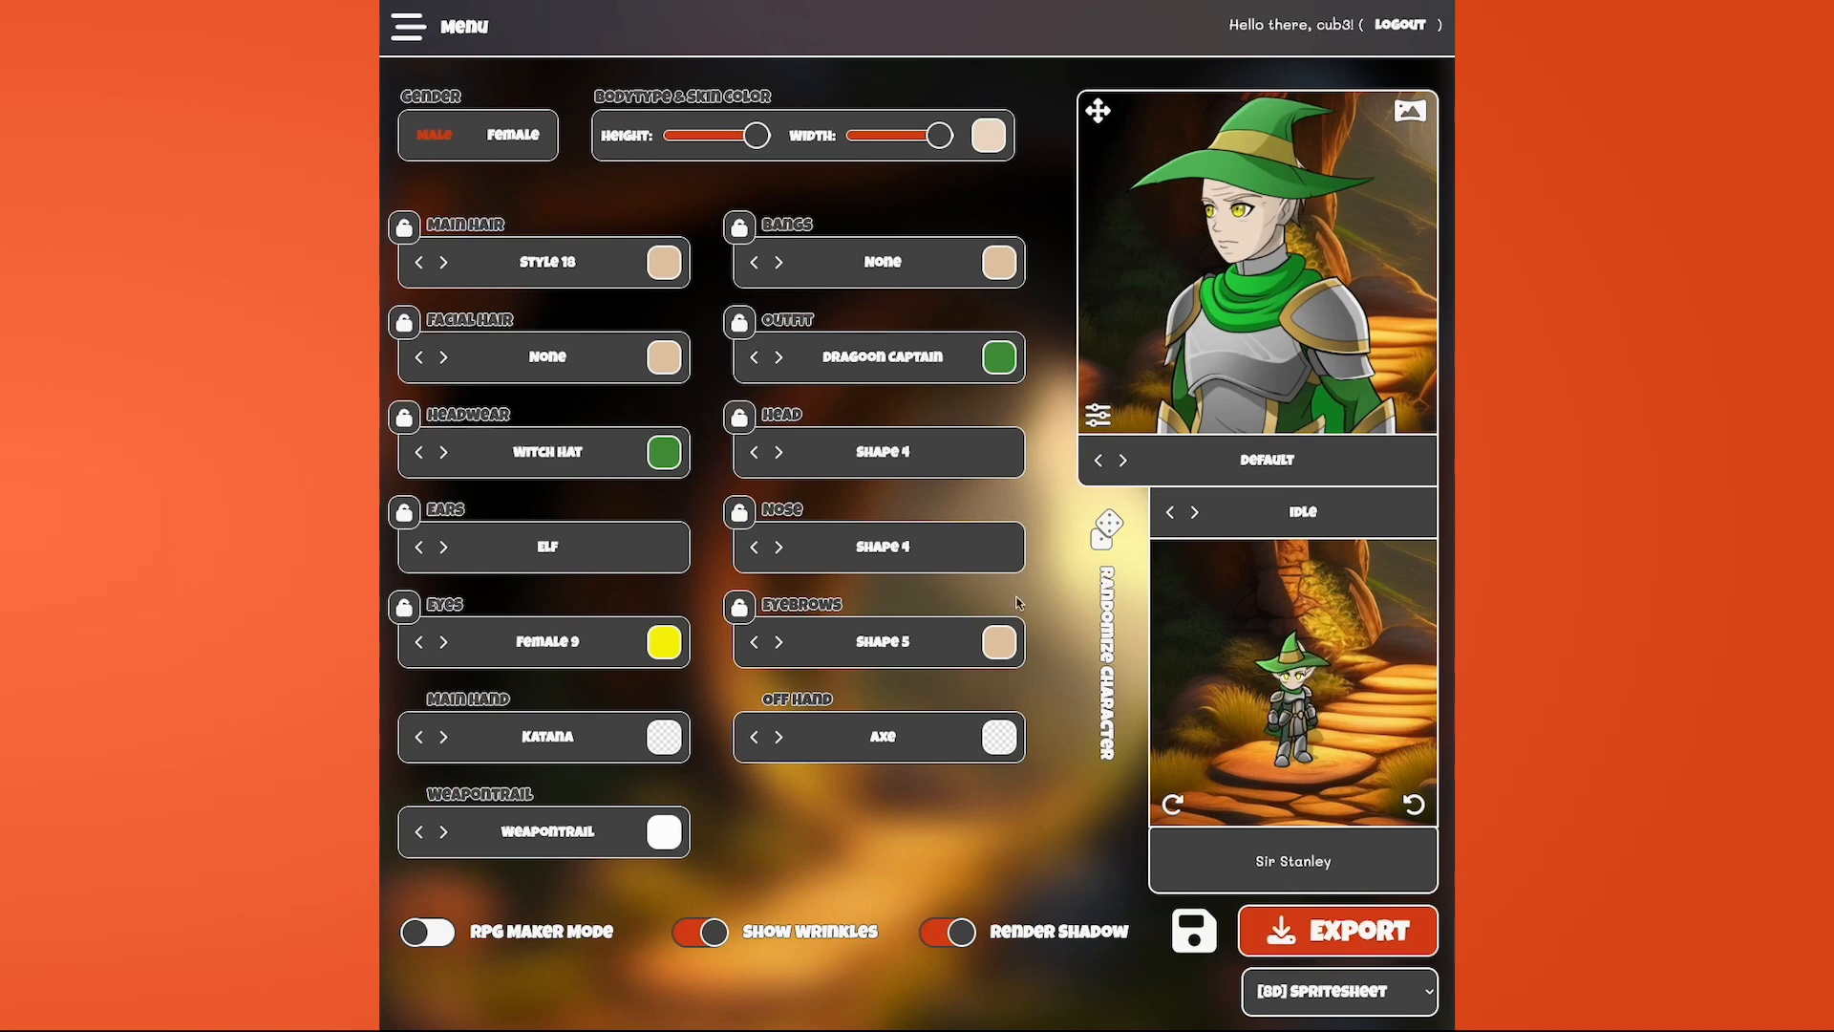
{"action": "left_click", "coordinate": [810, 931]}
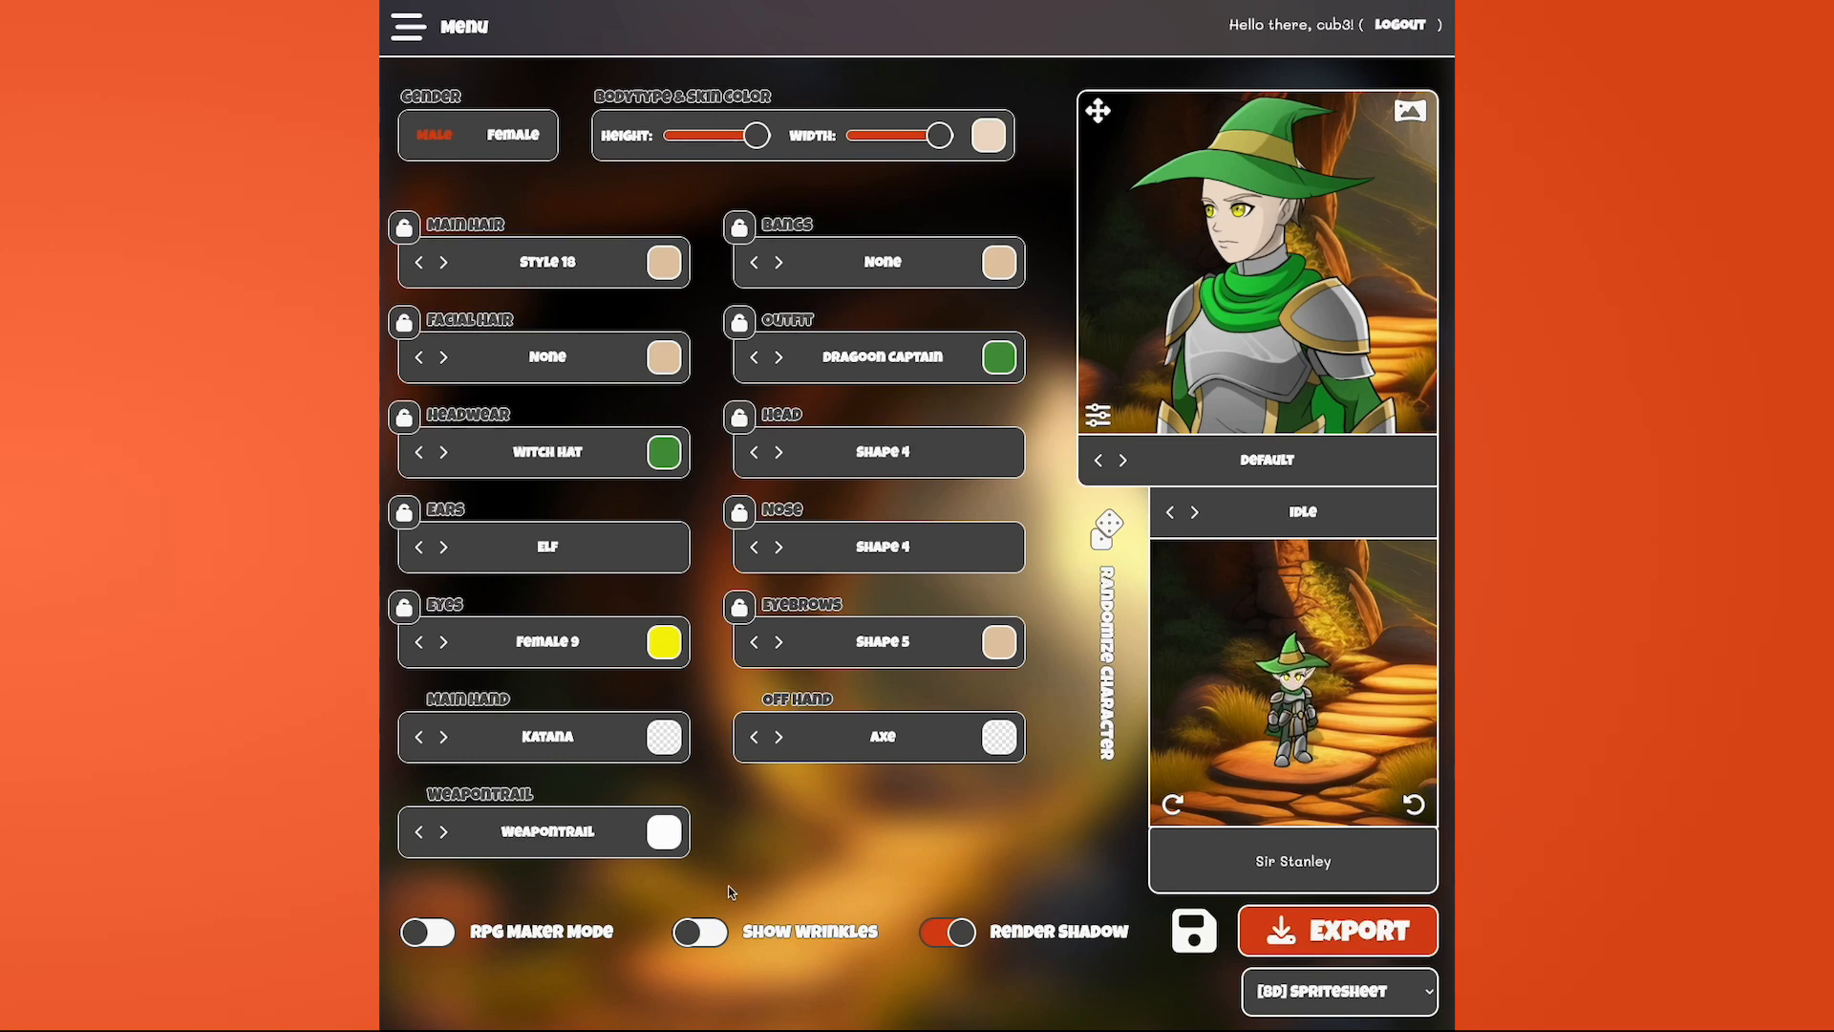
- Try RPG Maker mode while previewing the Kick and Walk actions, and turn the mode off
{"action": "left_click", "coordinate": [436, 932]}
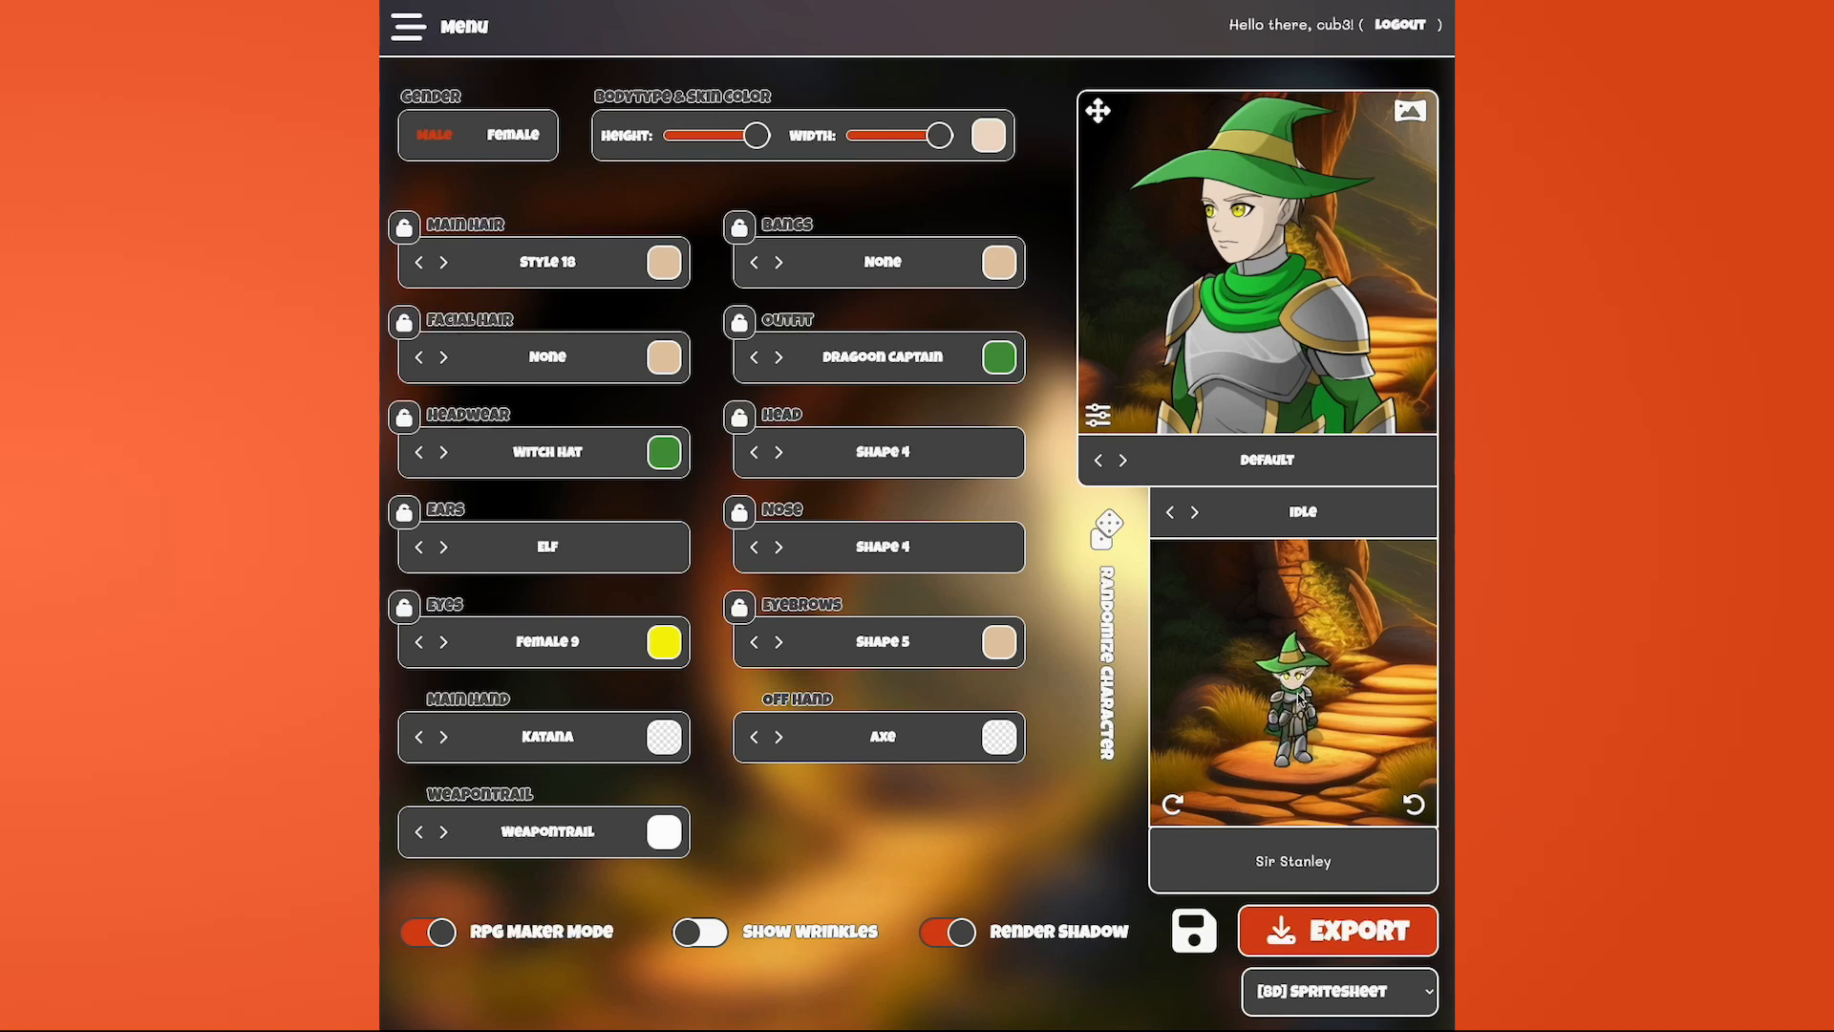
{"action": "left_click", "coordinate": [1194, 514]}
{"action": "left_click", "coordinate": [1193, 514]}
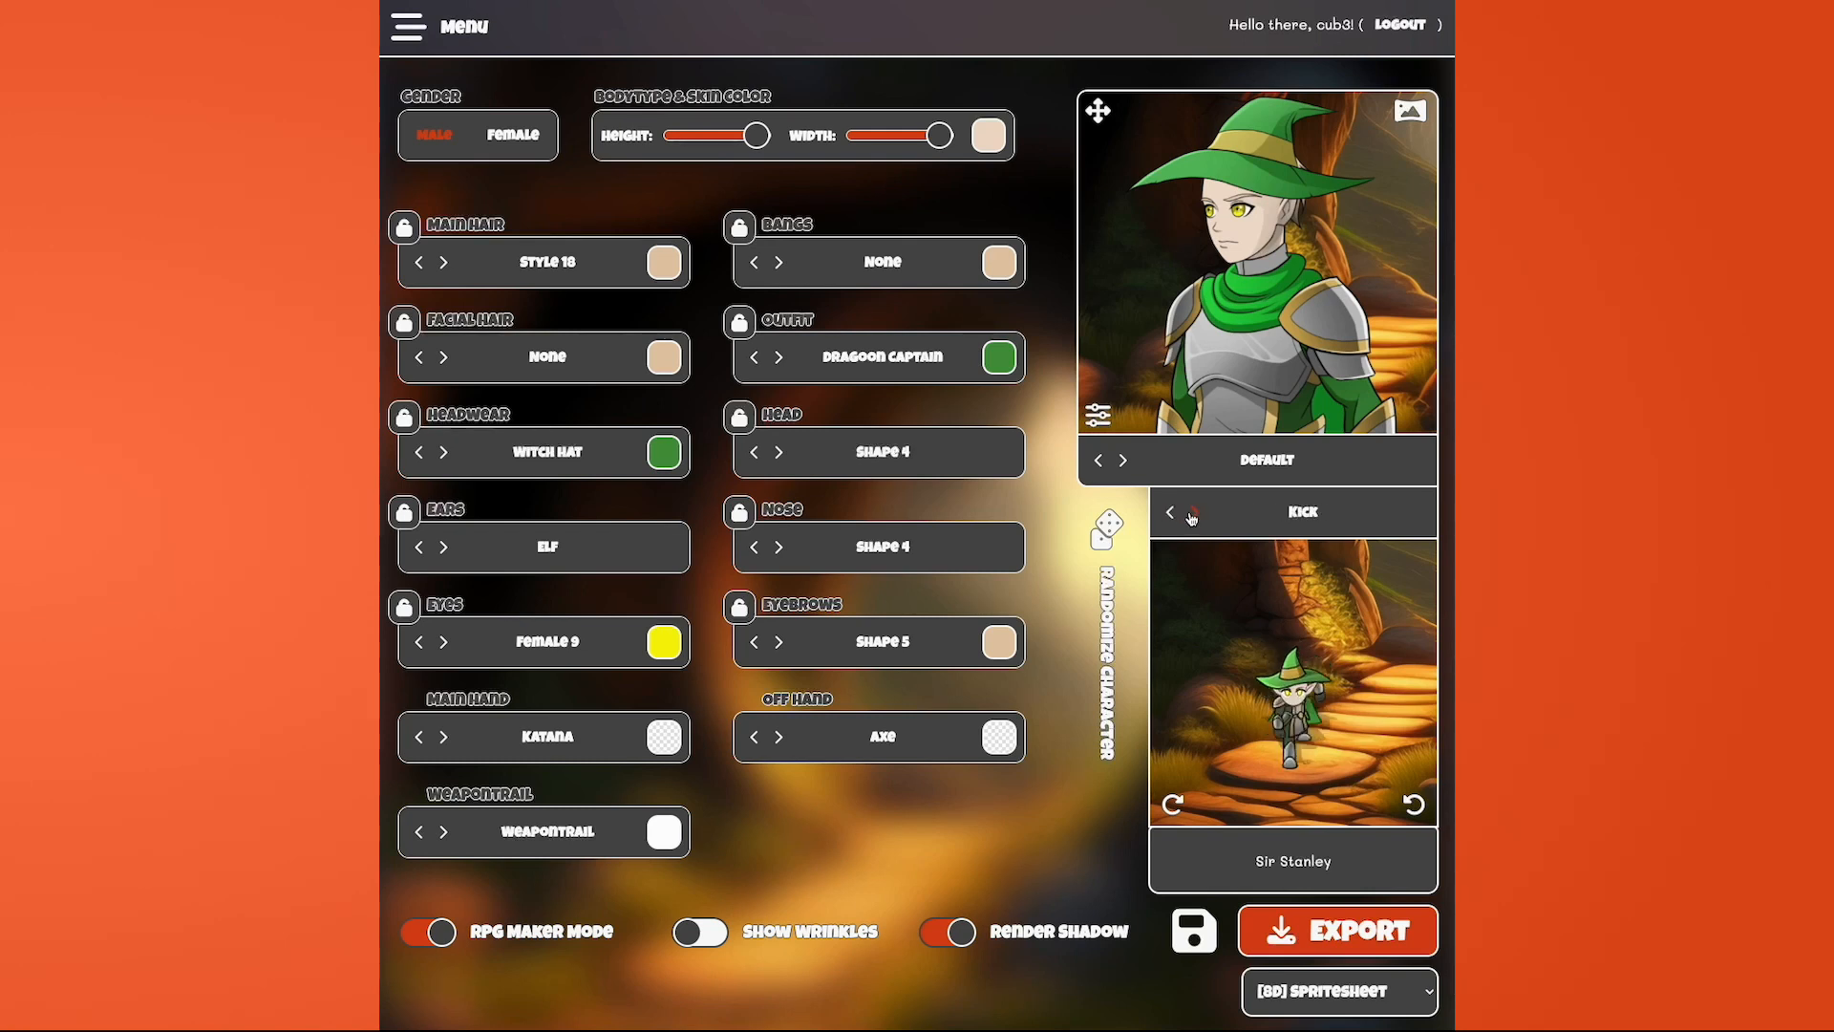
{"action": "left_click", "coordinate": [1280, 517]}
{"action": "left_click", "coordinate": [932, 167]}
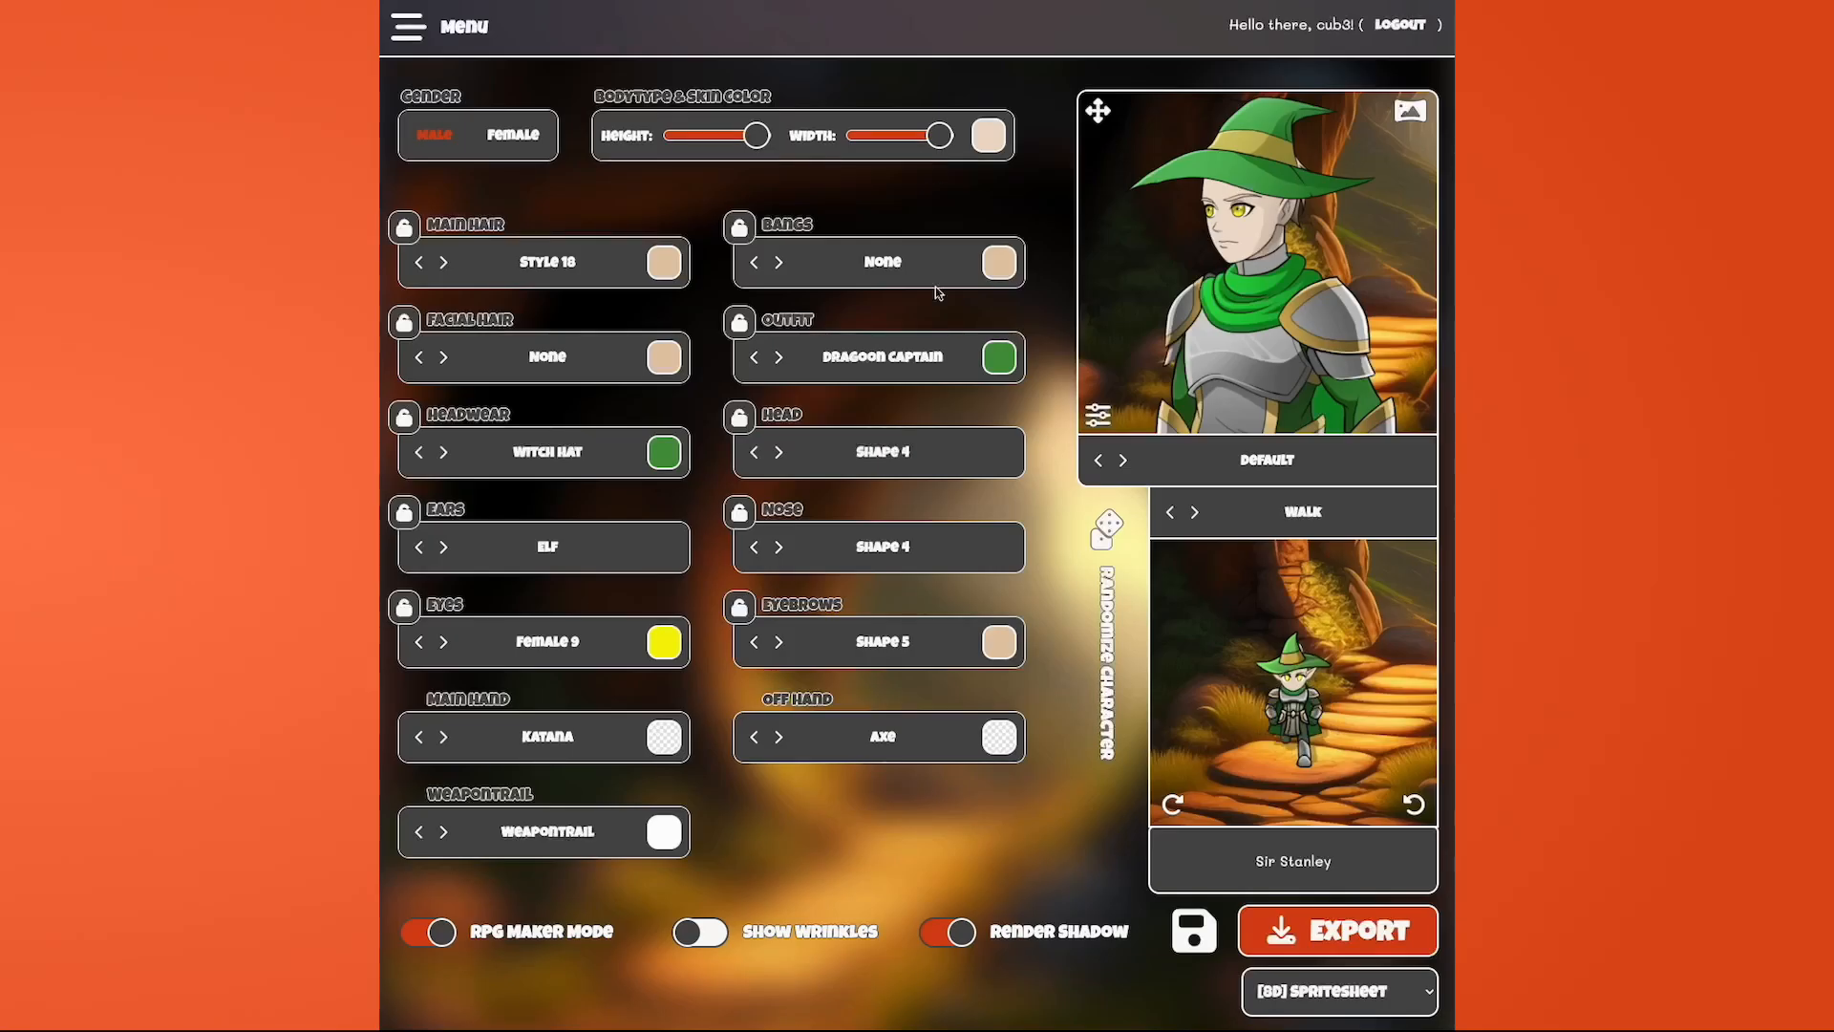
{"action": "left_click", "coordinate": [441, 932]}
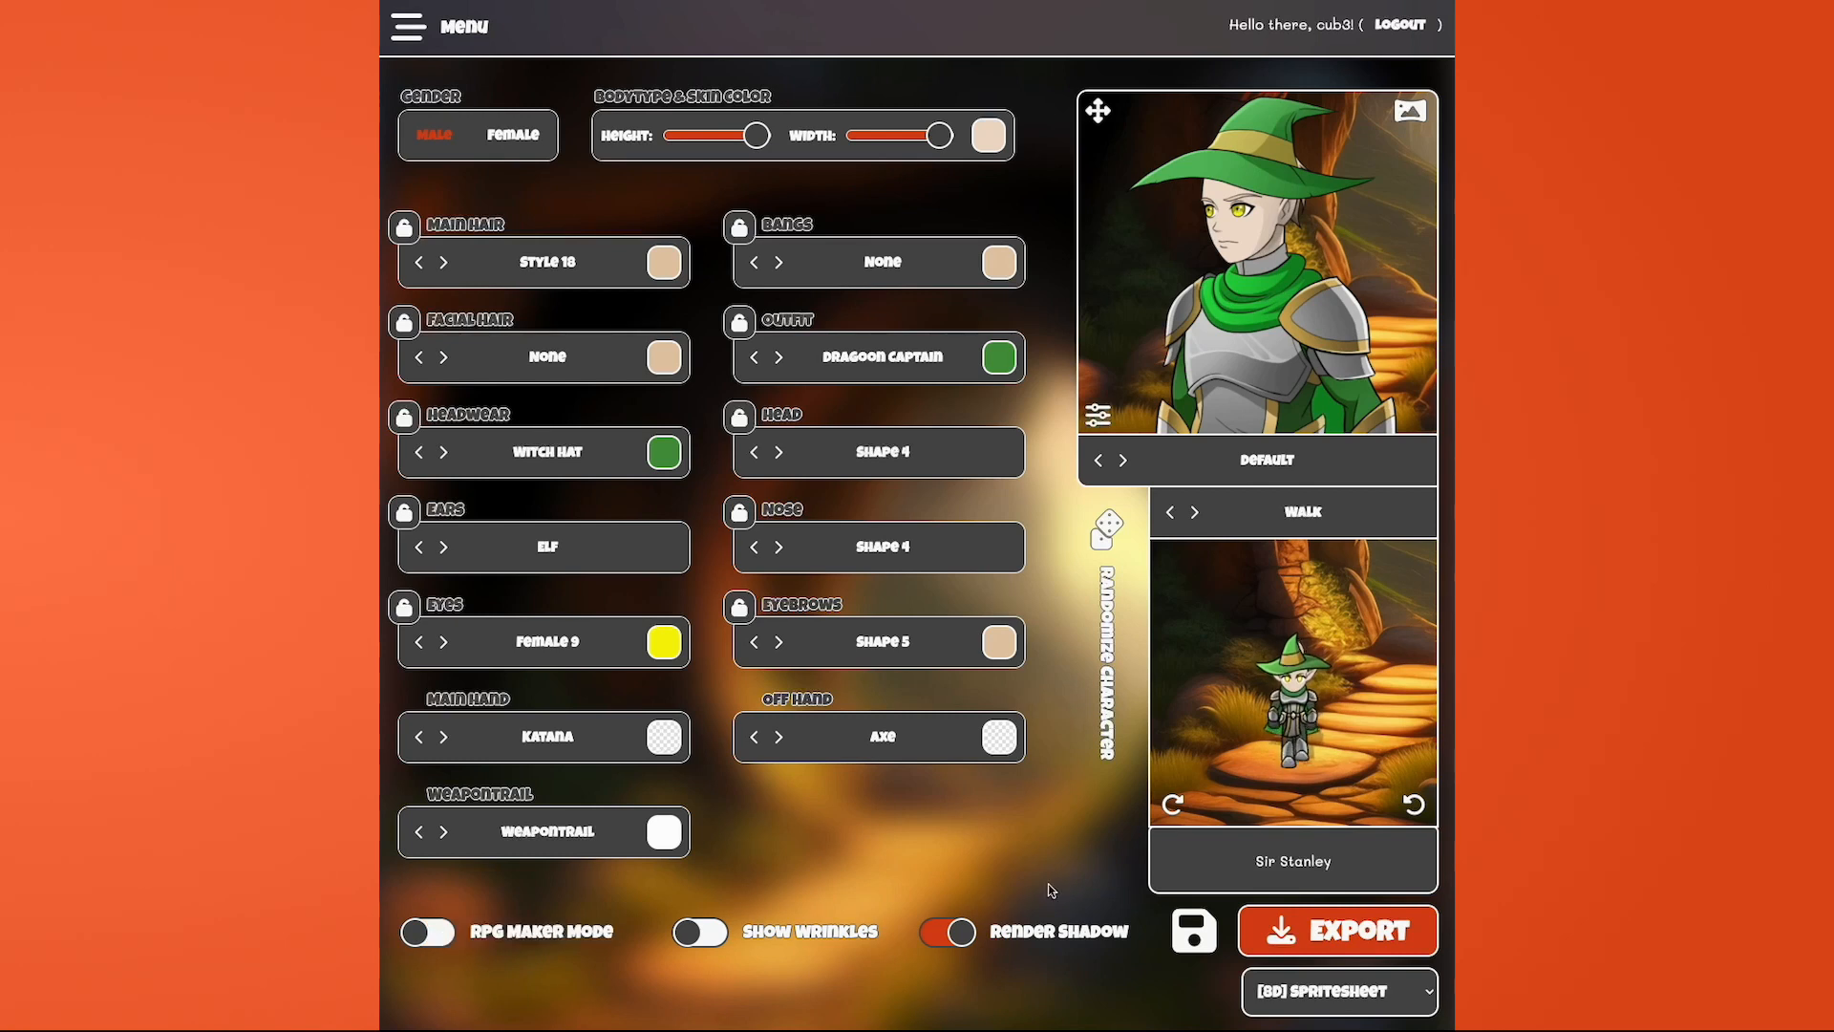
- Advance the previewed action from Walk through Run to Idle
{"action": "left_click", "coordinate": [1192, 514]}
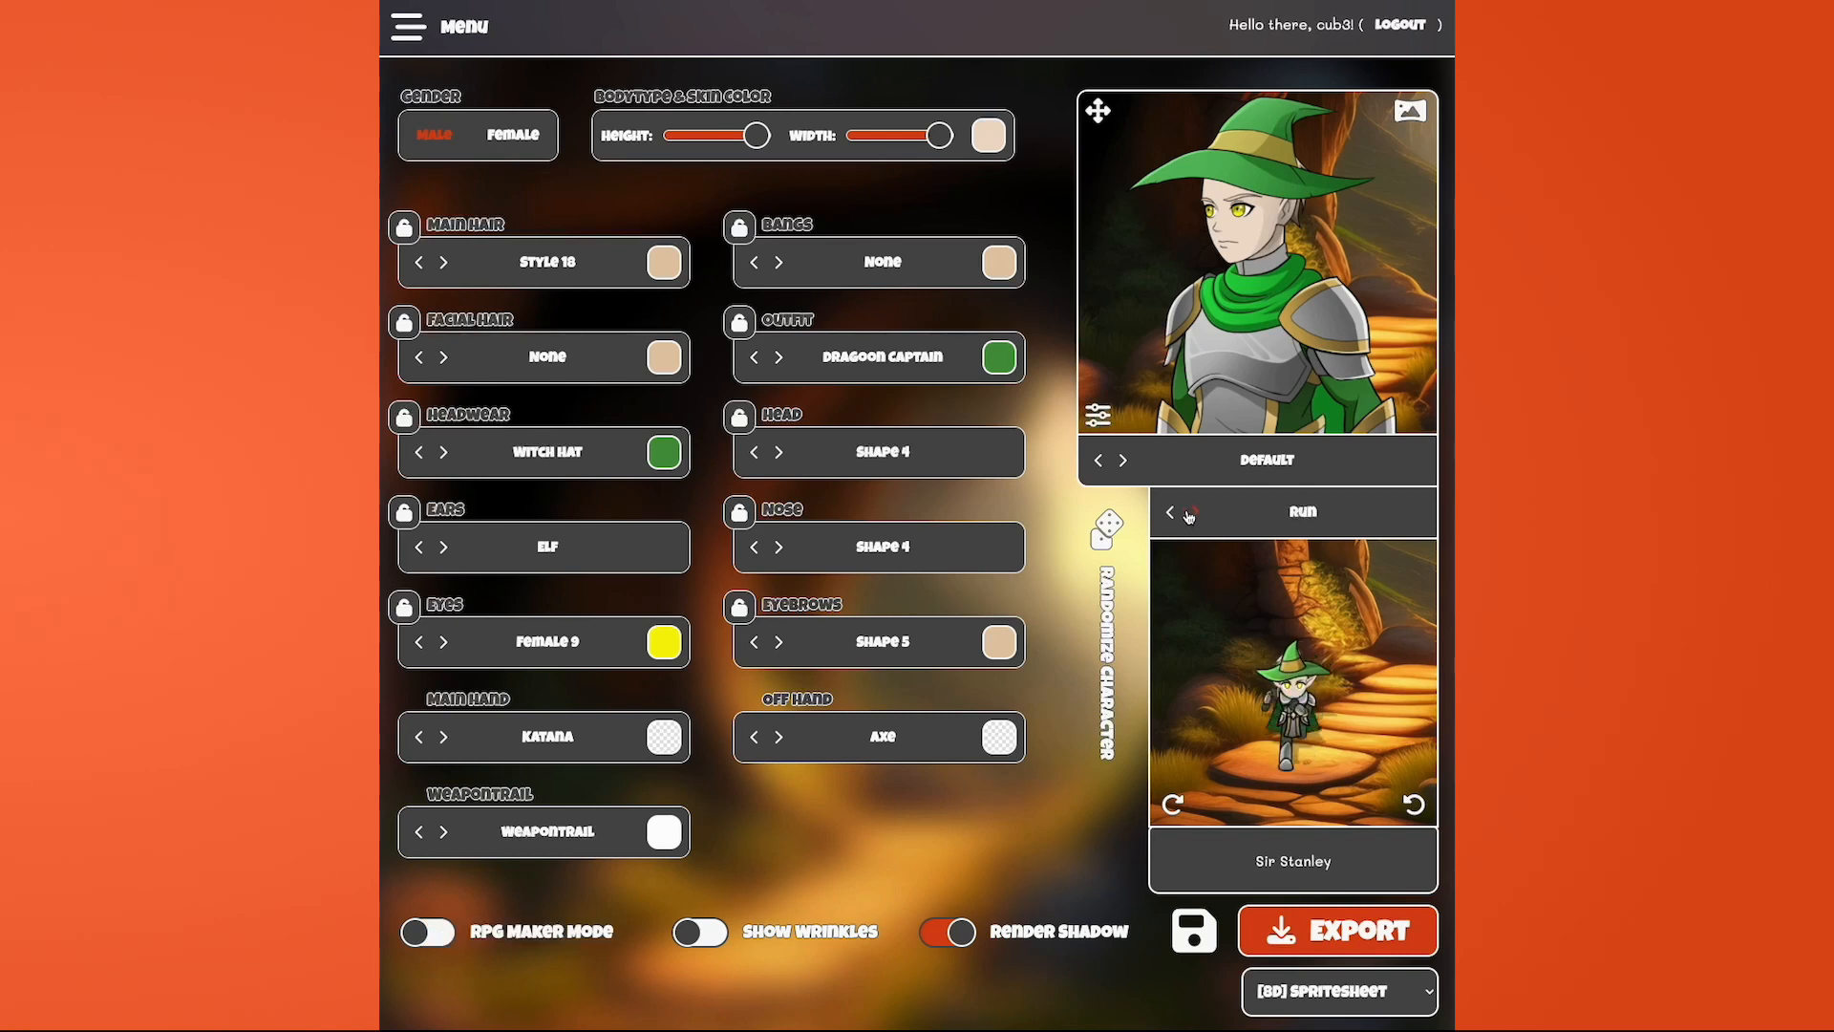
{"action": "left_click", "coordinate": [1191, 514]}
{"action": "left_click", "coordinate": [1191, 514]}
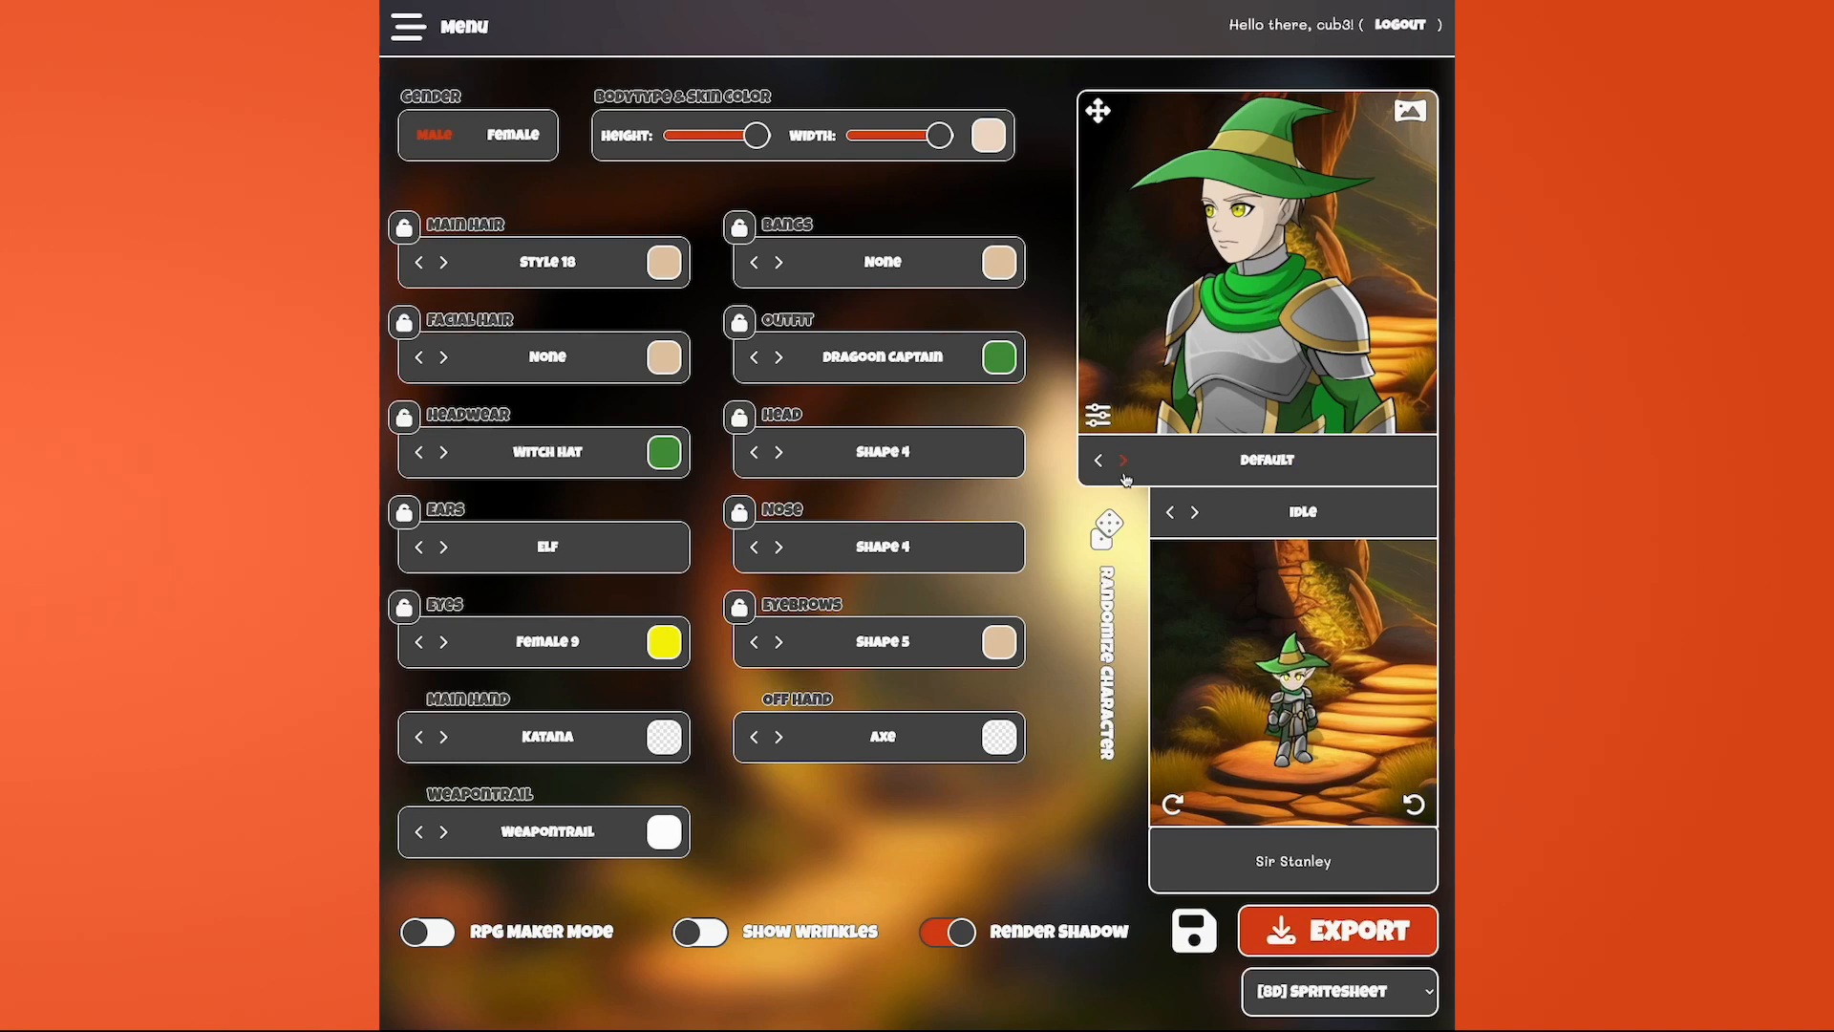
- Preview the Smirk emotion on the portrait and cycle through the following emotions back to Default
{"action": "left_click", "coordinate": [1254, 468]}
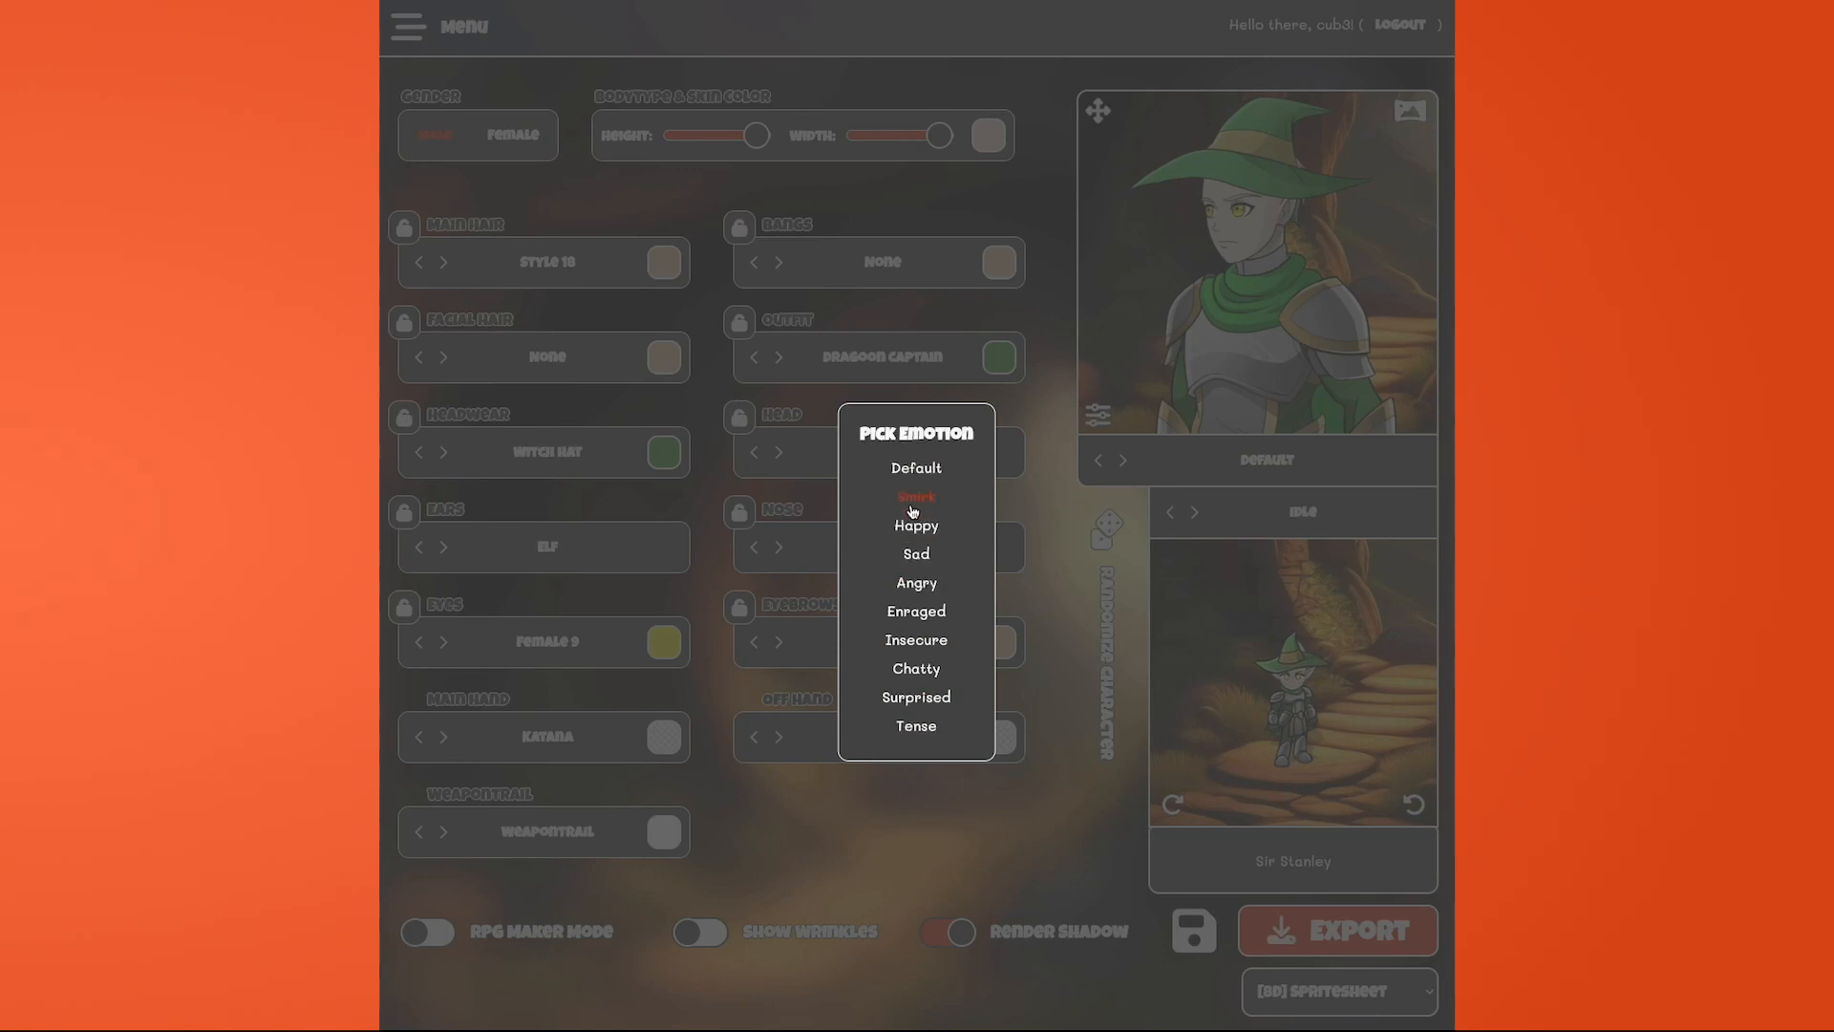
{"action": "left_click", "coordinate": [914, 523]}
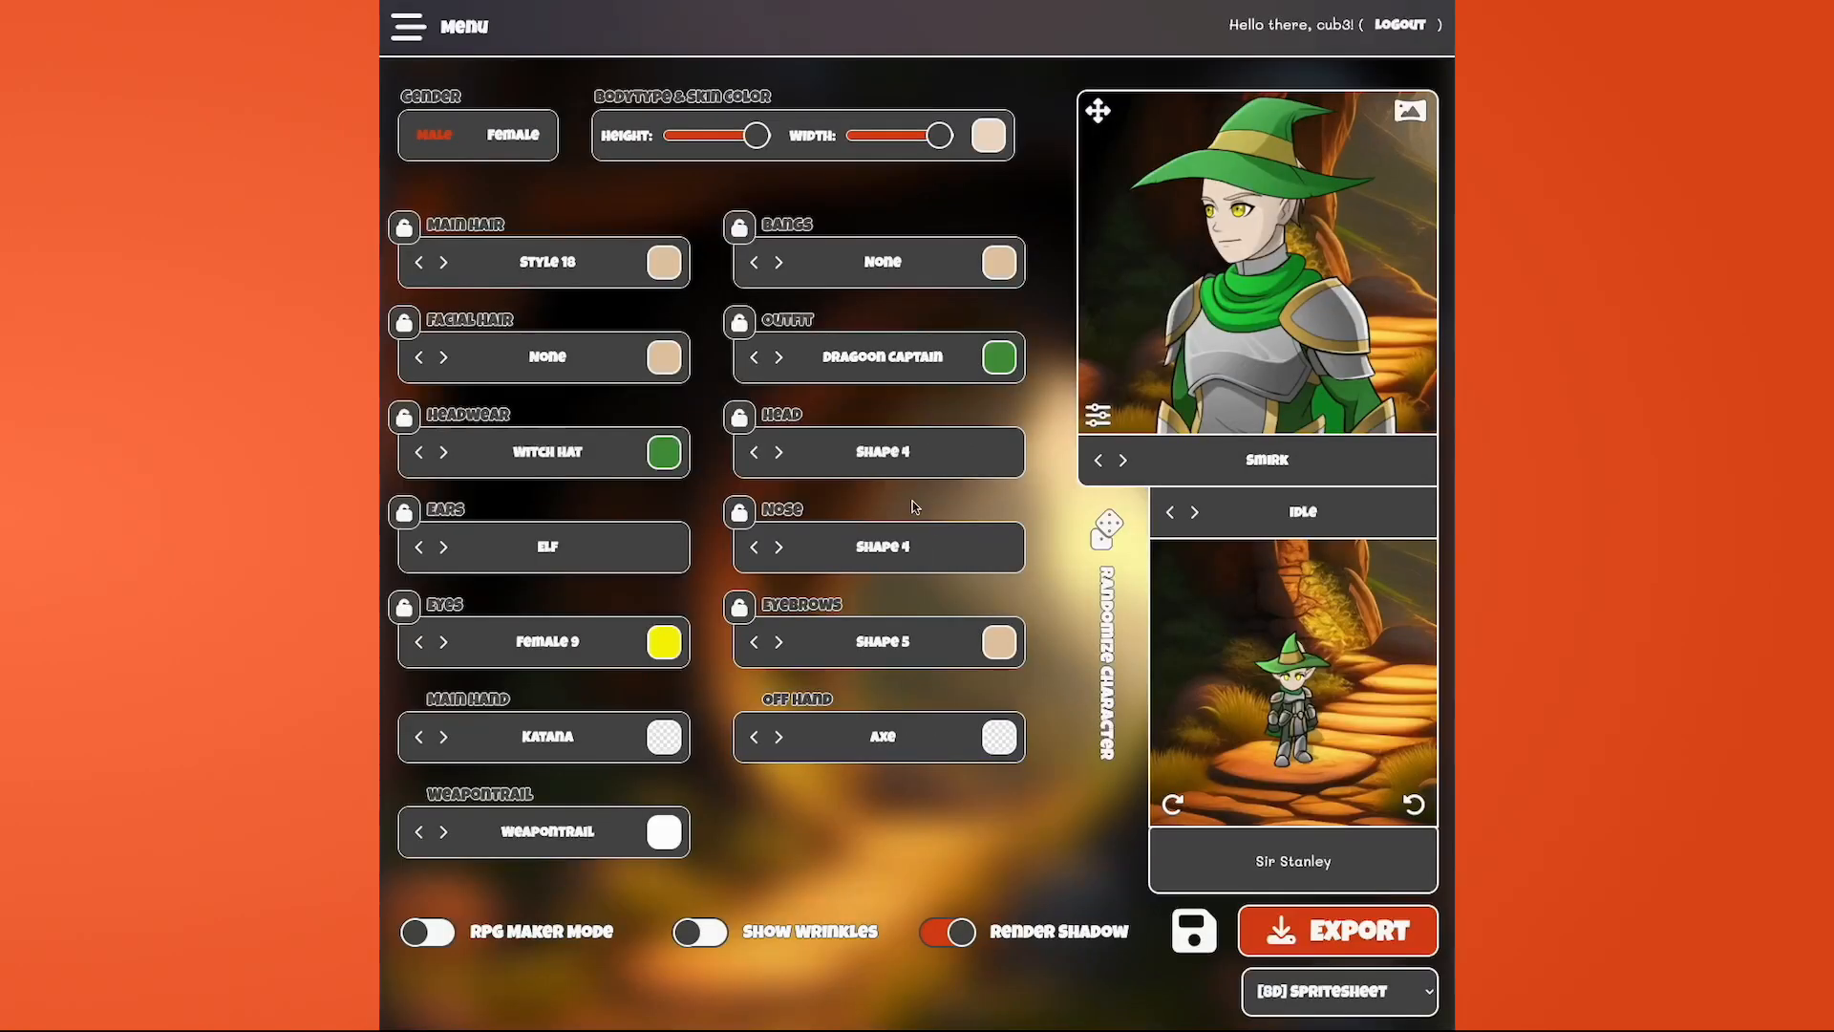
{"action": "left_click", "coordinate": [1119, 466]}
{"action": "left_click", "coordinate": [1120, 466]}
{"action": "left_click", "coordinate": [1121, 466]}
{"action": "left_click", "coordinate": [1120, 467]}
{"action": "left_click", "coordinate": [1120, 466]}
{"action": "left_click", "coordinate": [1120, 467]}
{"action": "left_click", "coordinate": [1120, 466]}
- Examine the full list of available actions and poses, and close it without changing the action
{"action": "left_click", "coordinate": [1299, 516]}
{"action": "scroll", "coordinate": [942, 540], "scroll_direction": "down", "scroll_amount": 2}
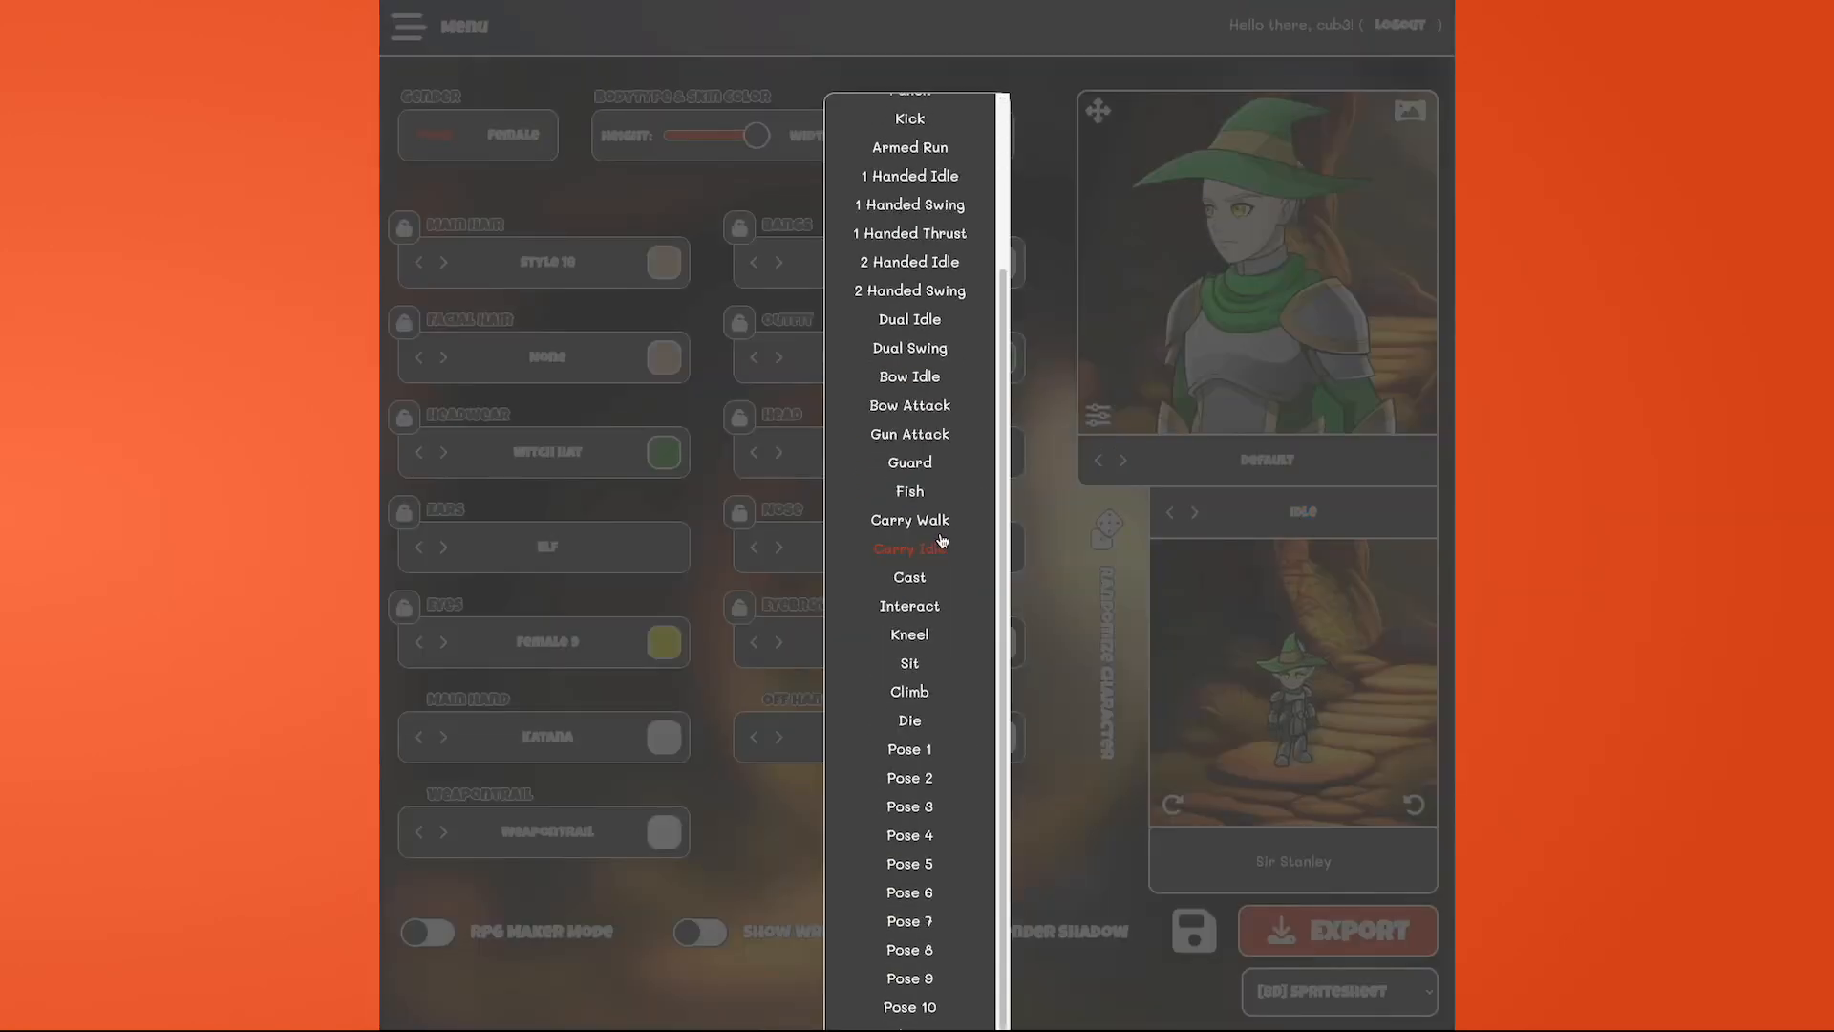
{"action": "scroll", "coordinate": [941, 523], "scroll_direction": "up", "scroll_amount": 2}
{"action": "scroll", "coordinate": [940, 523], "scroll_direction": "down", "scroll_amount": 2}
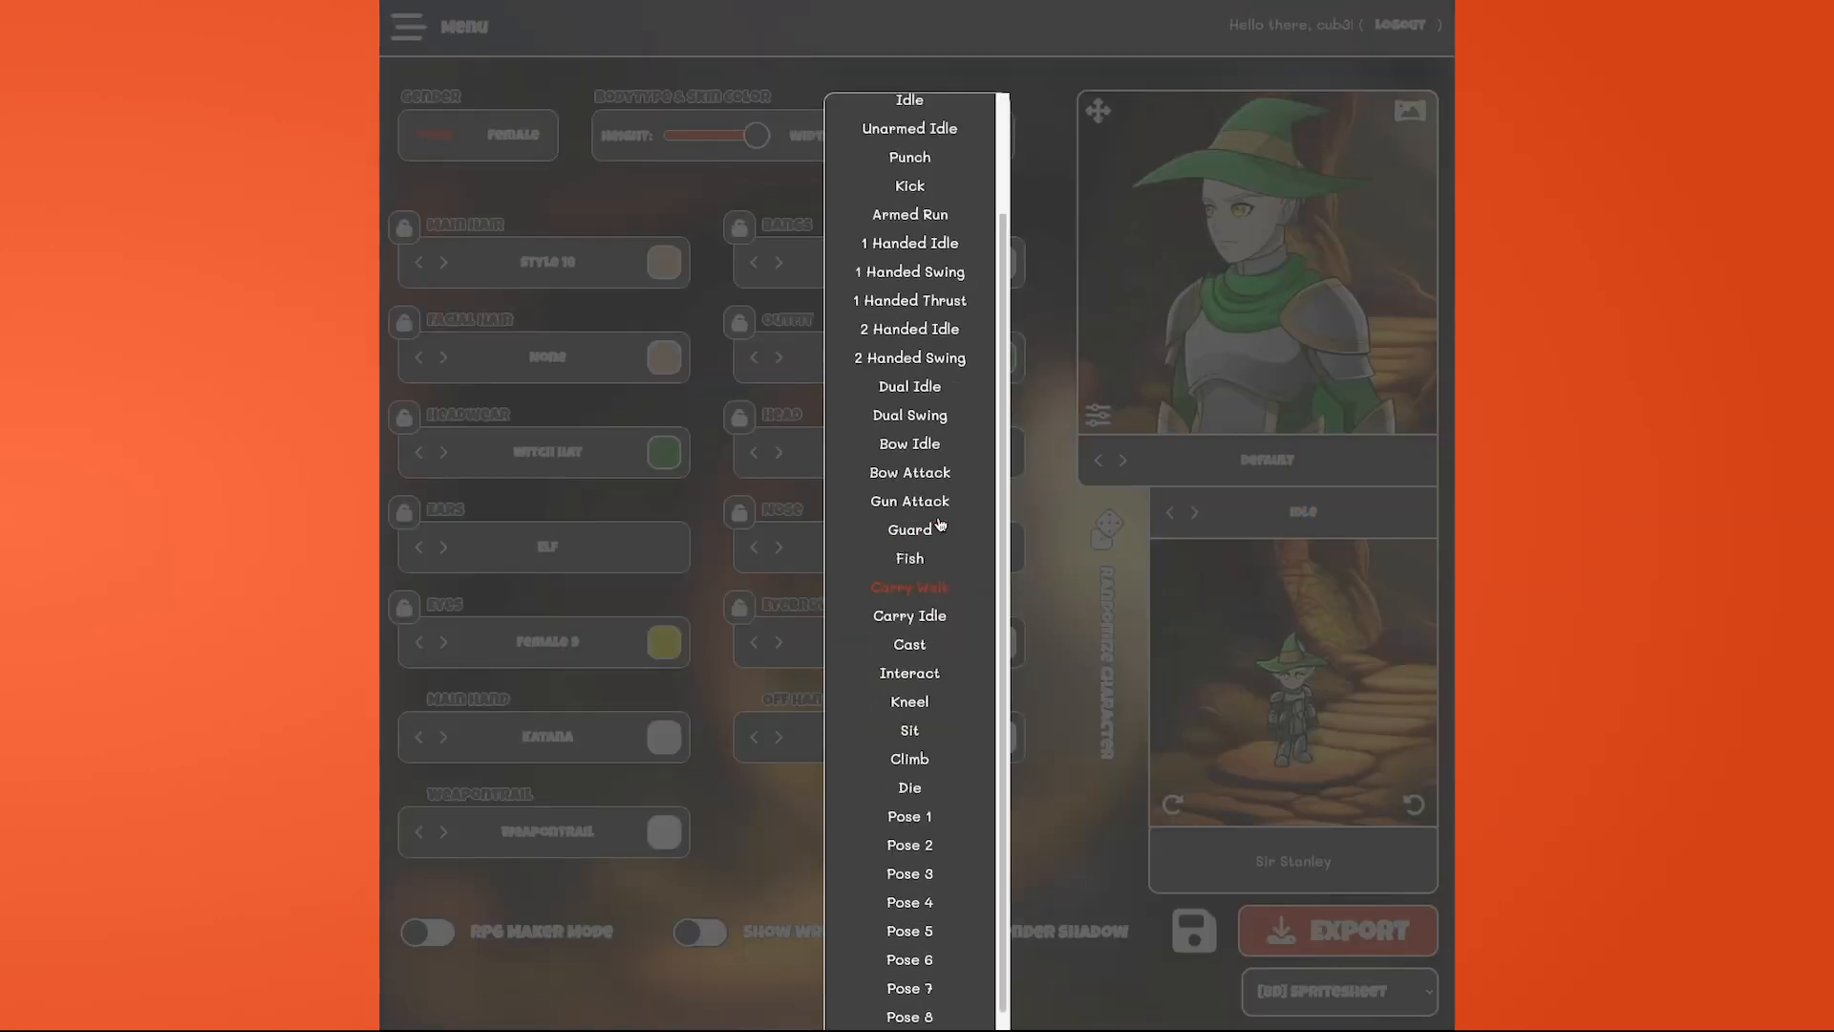
{"action": "scroll", "coordinate": [941, 524], "scroll_direction": "up", "scroll_amount": 2}
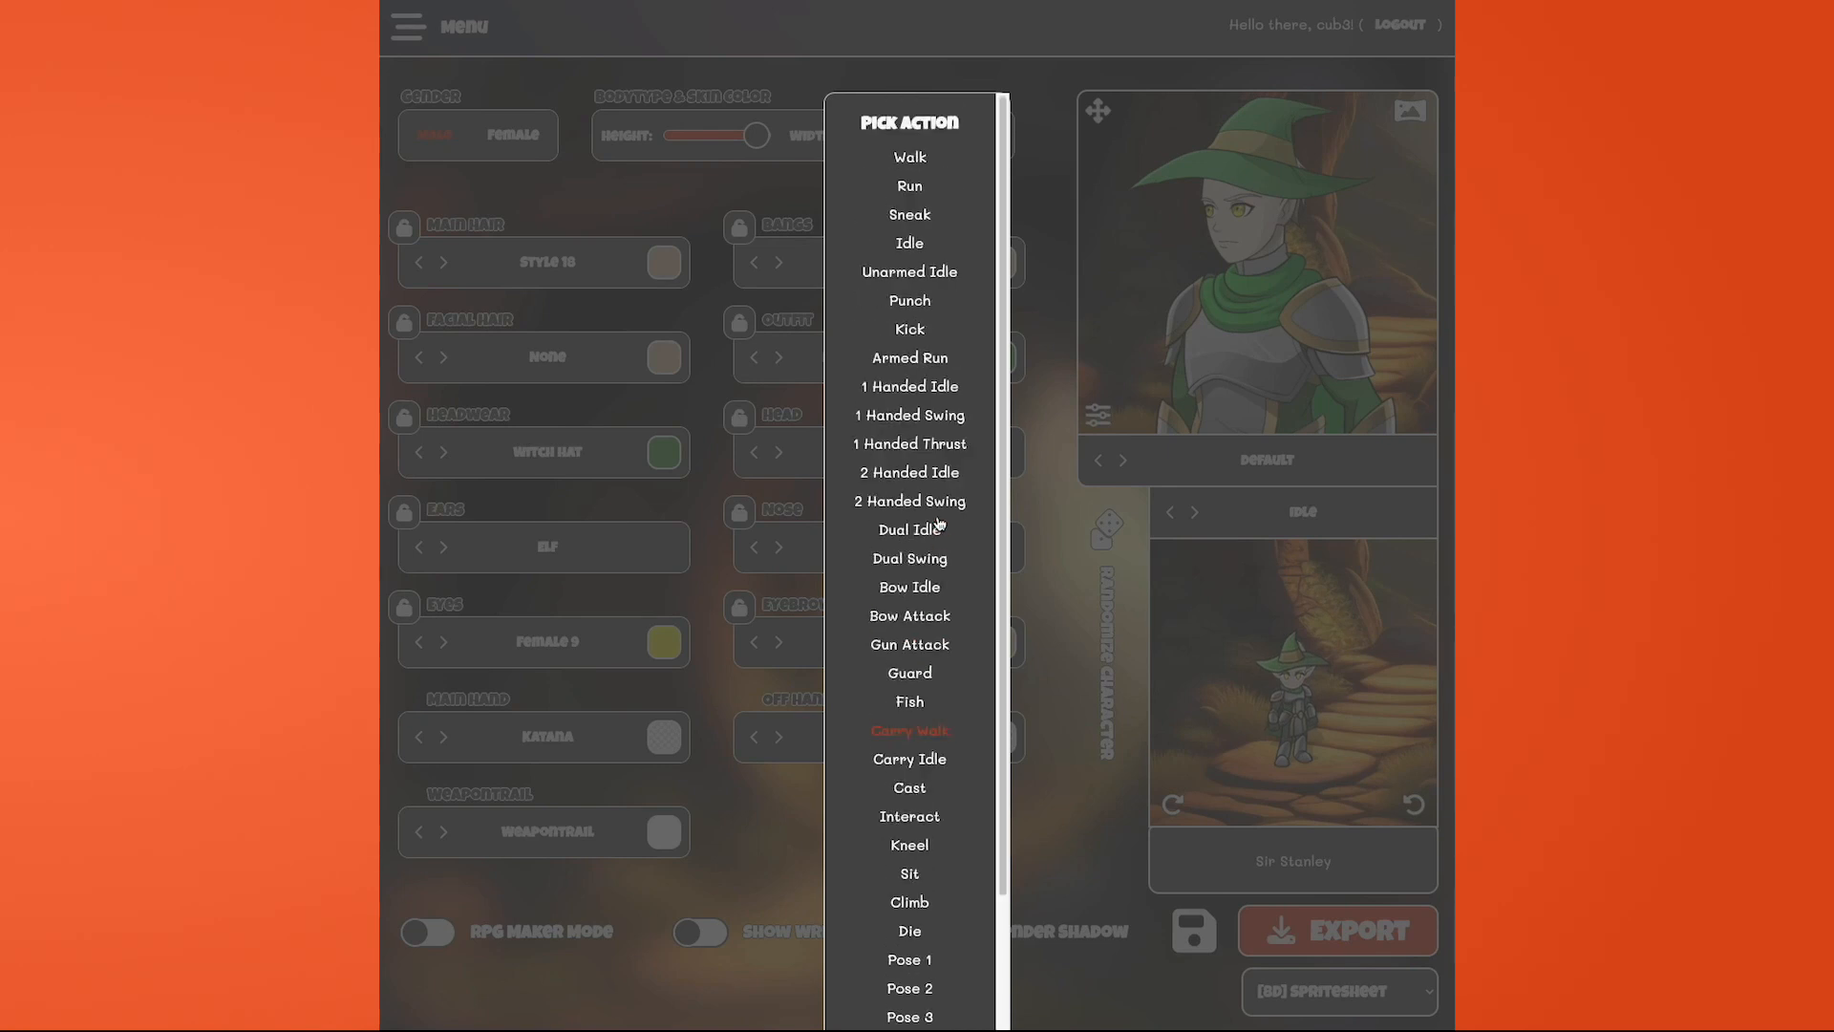
{"action": "scroll", "coordinate": [940, 524], "scroll_direction": "down", "scroll_amount": 2}
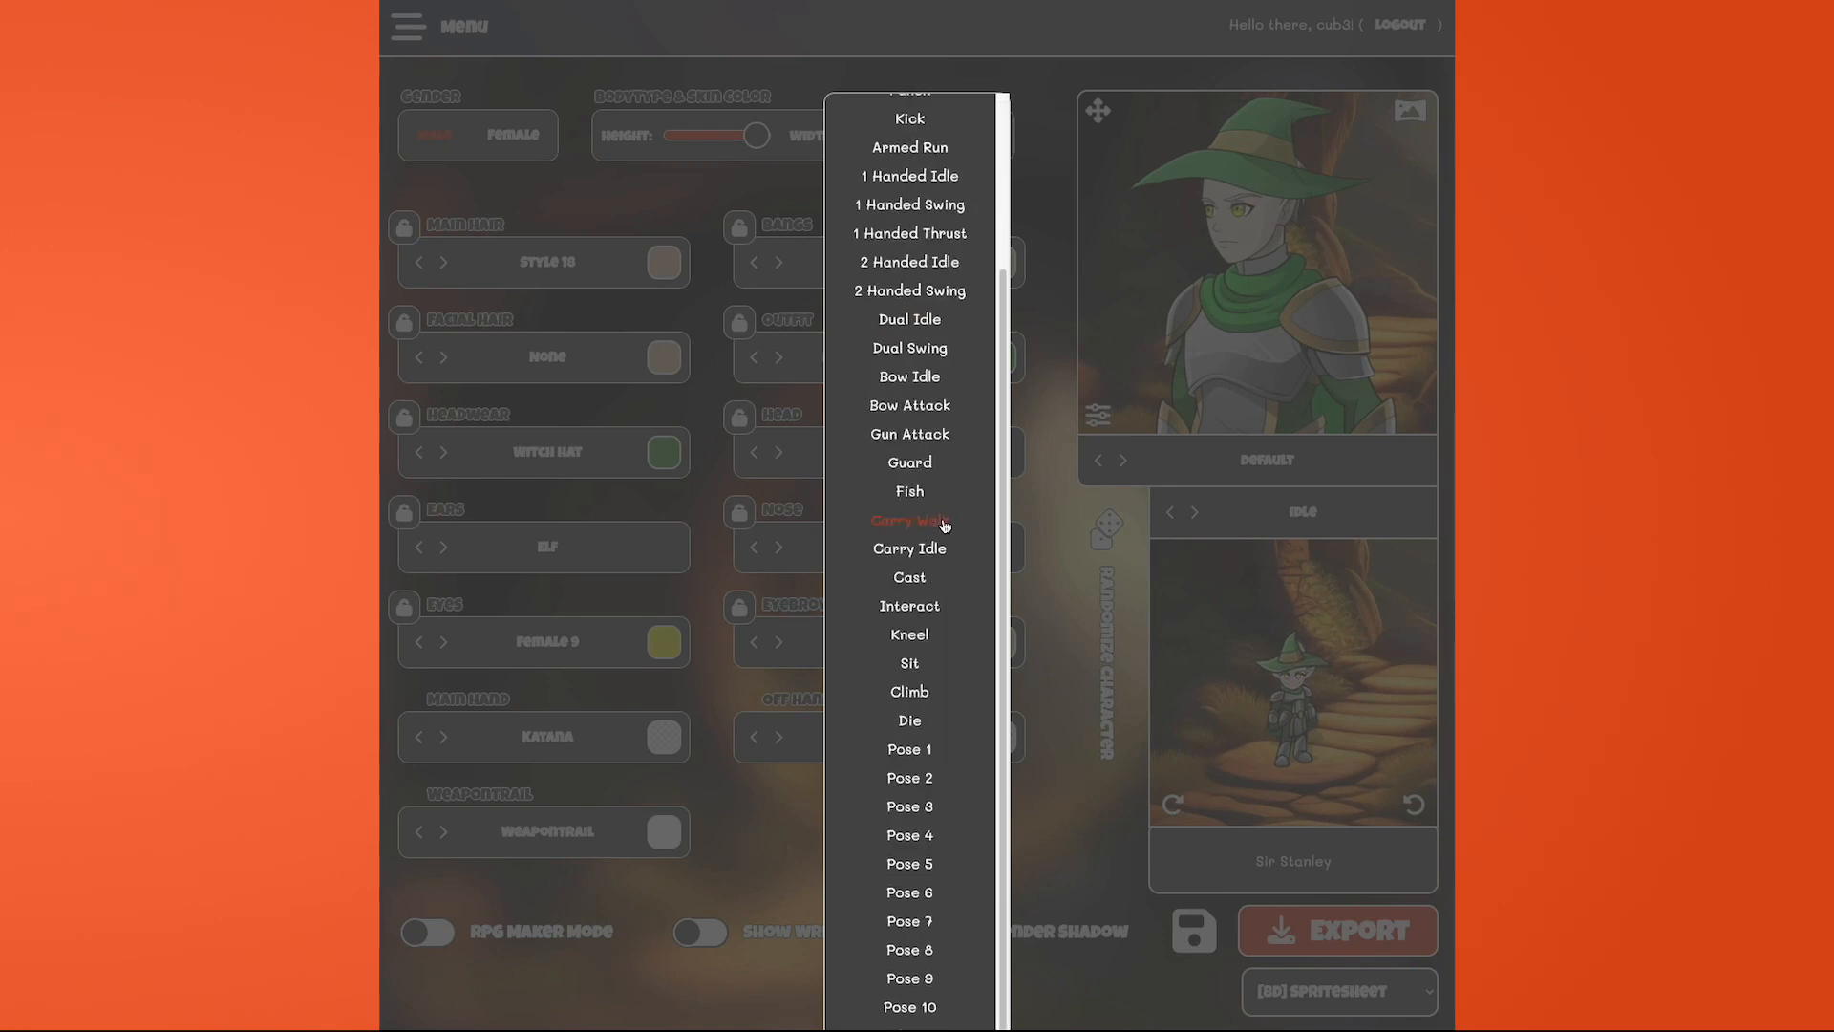
{"action": "scroll", "coordinate": [941, 524], "scroll_direction": "up", "scroll_amount": 3}
{"action": "left_click", "coordinate": [1135, 432]}
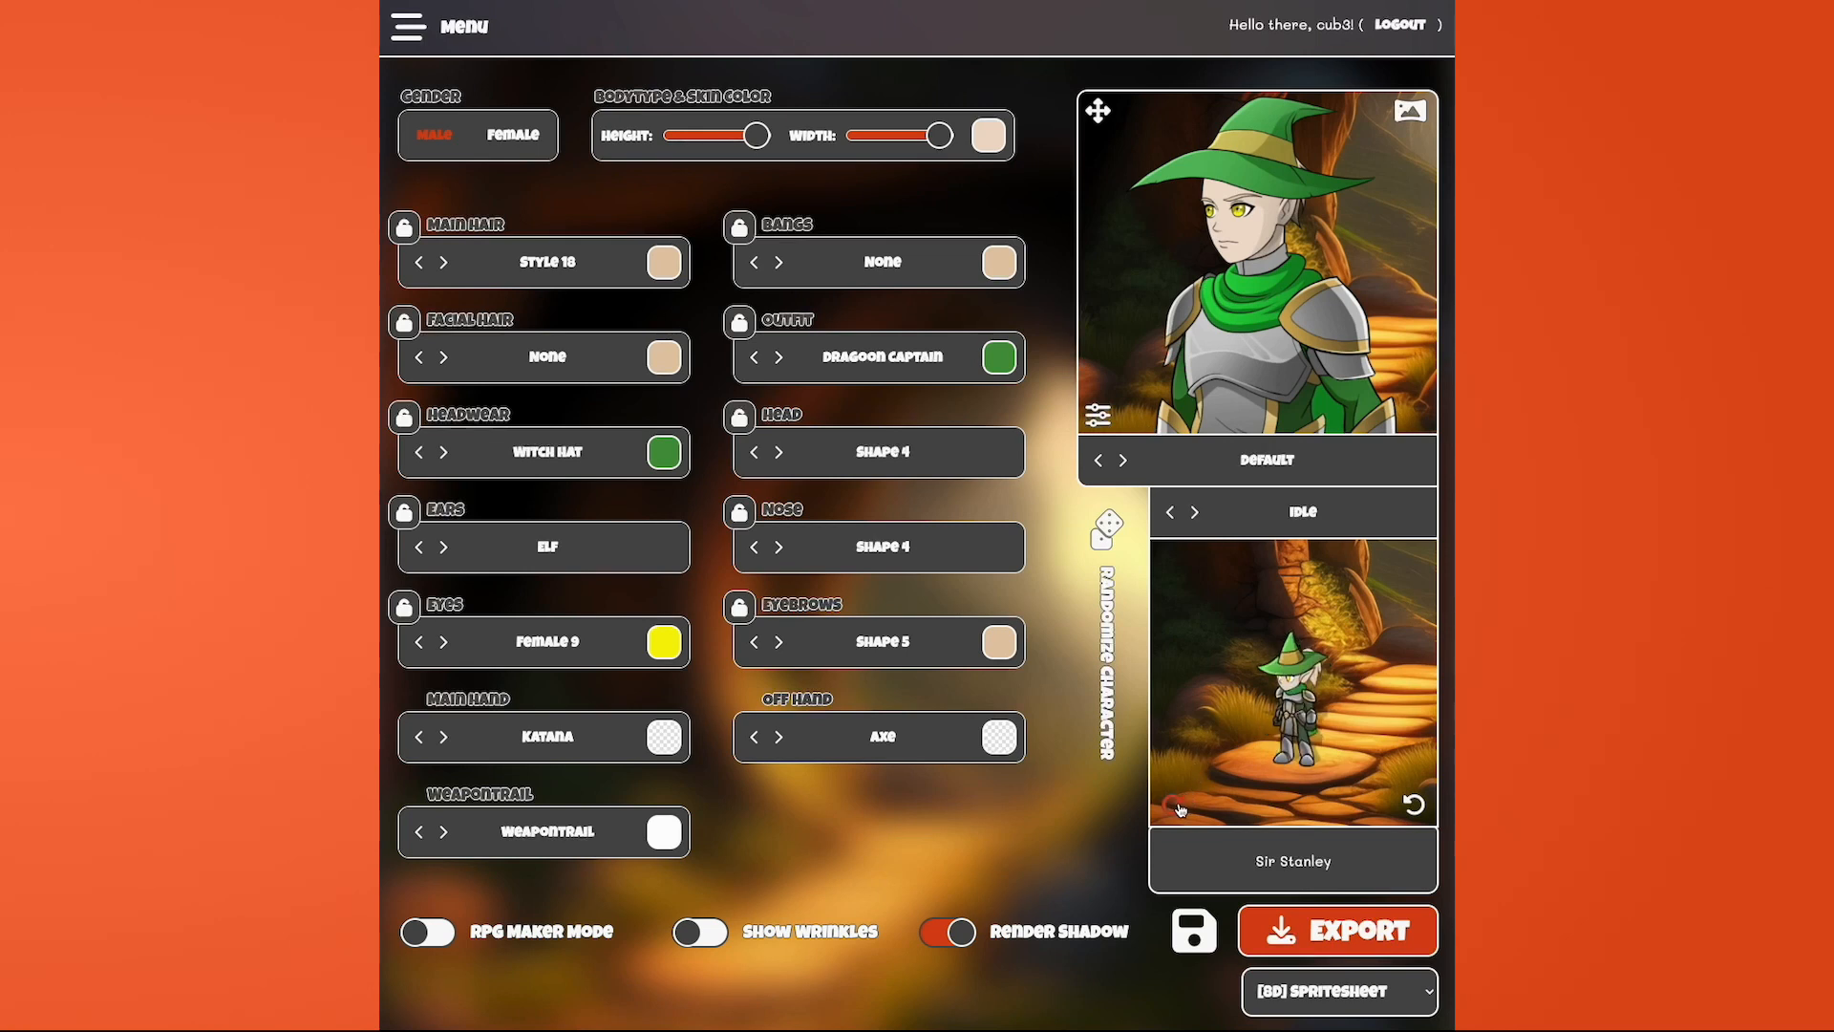
- Rotate the Idle character preview through its viewing directions back to the front-facing view
{"action": "left_click", "coordinate": [1180, 808]}
{"action": "left_click", "coordinate": [1180, 808]}
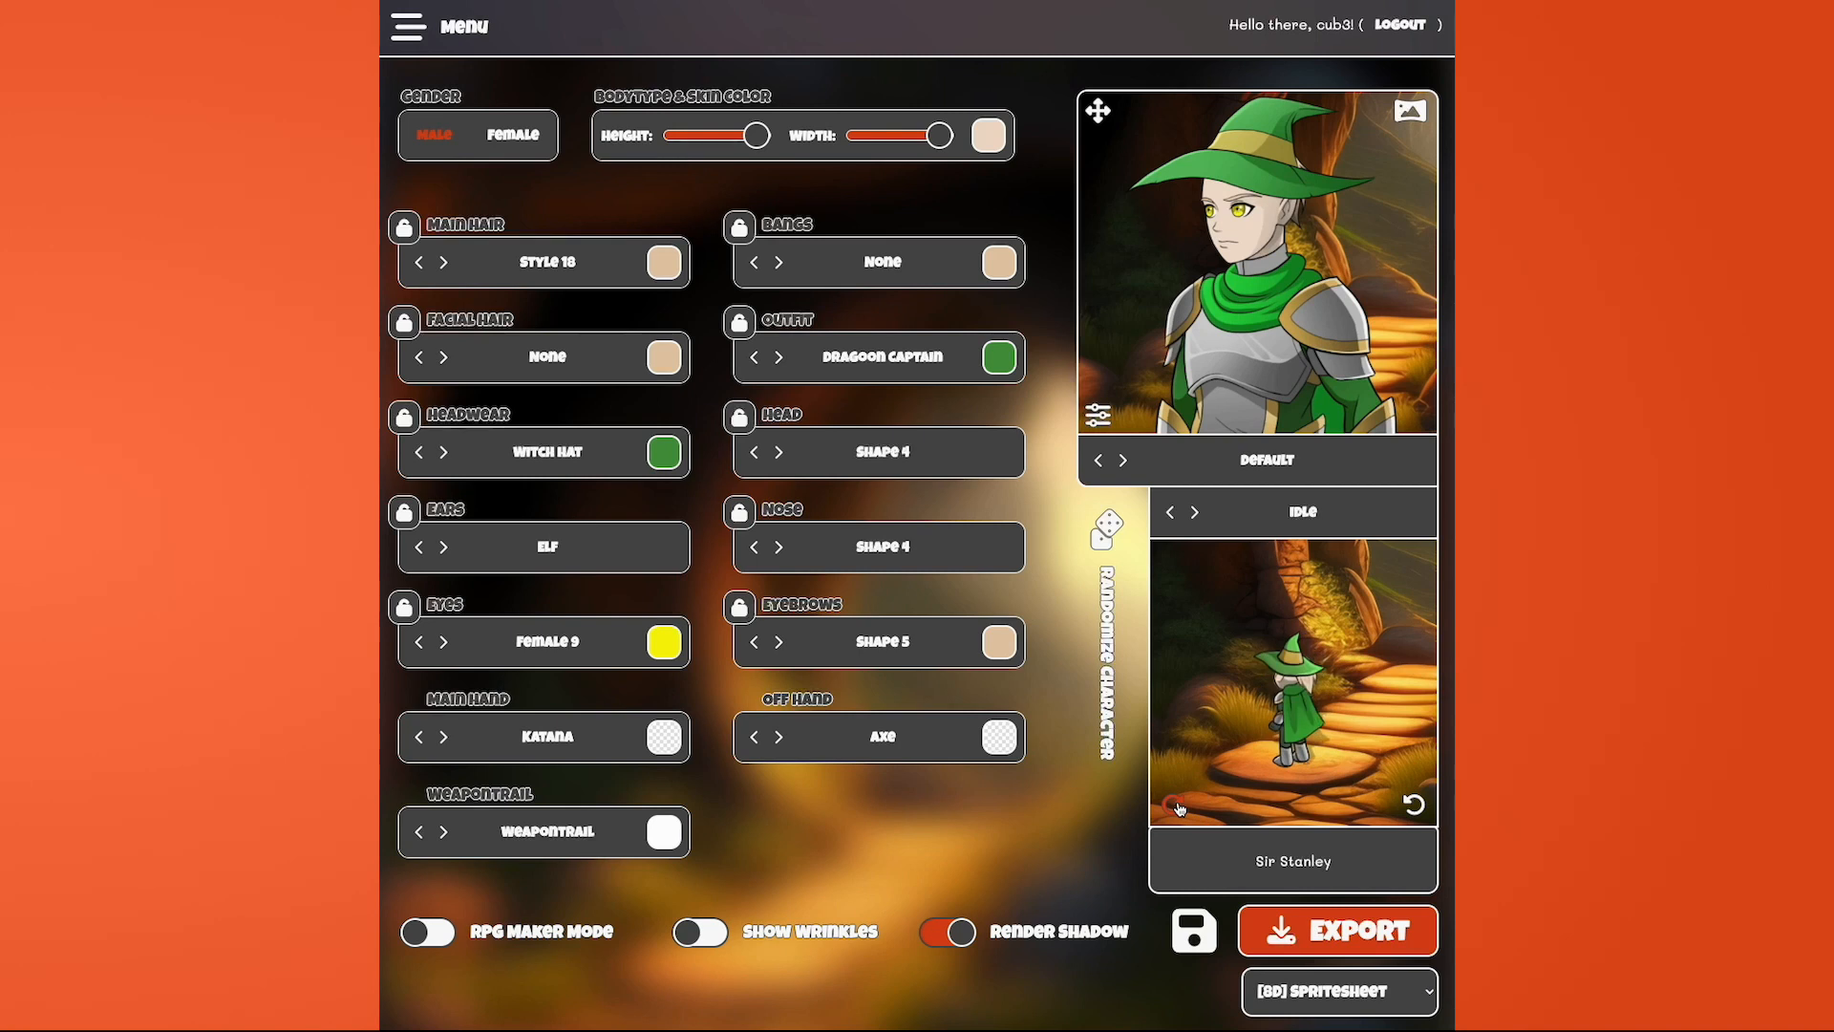
{"action": "left_click", "coordinate": [1180, 808]}
{"action": "left_click", "coordinate": [1180, 808]}
{"action": "left_click", "coordinate": [1180, 808]}
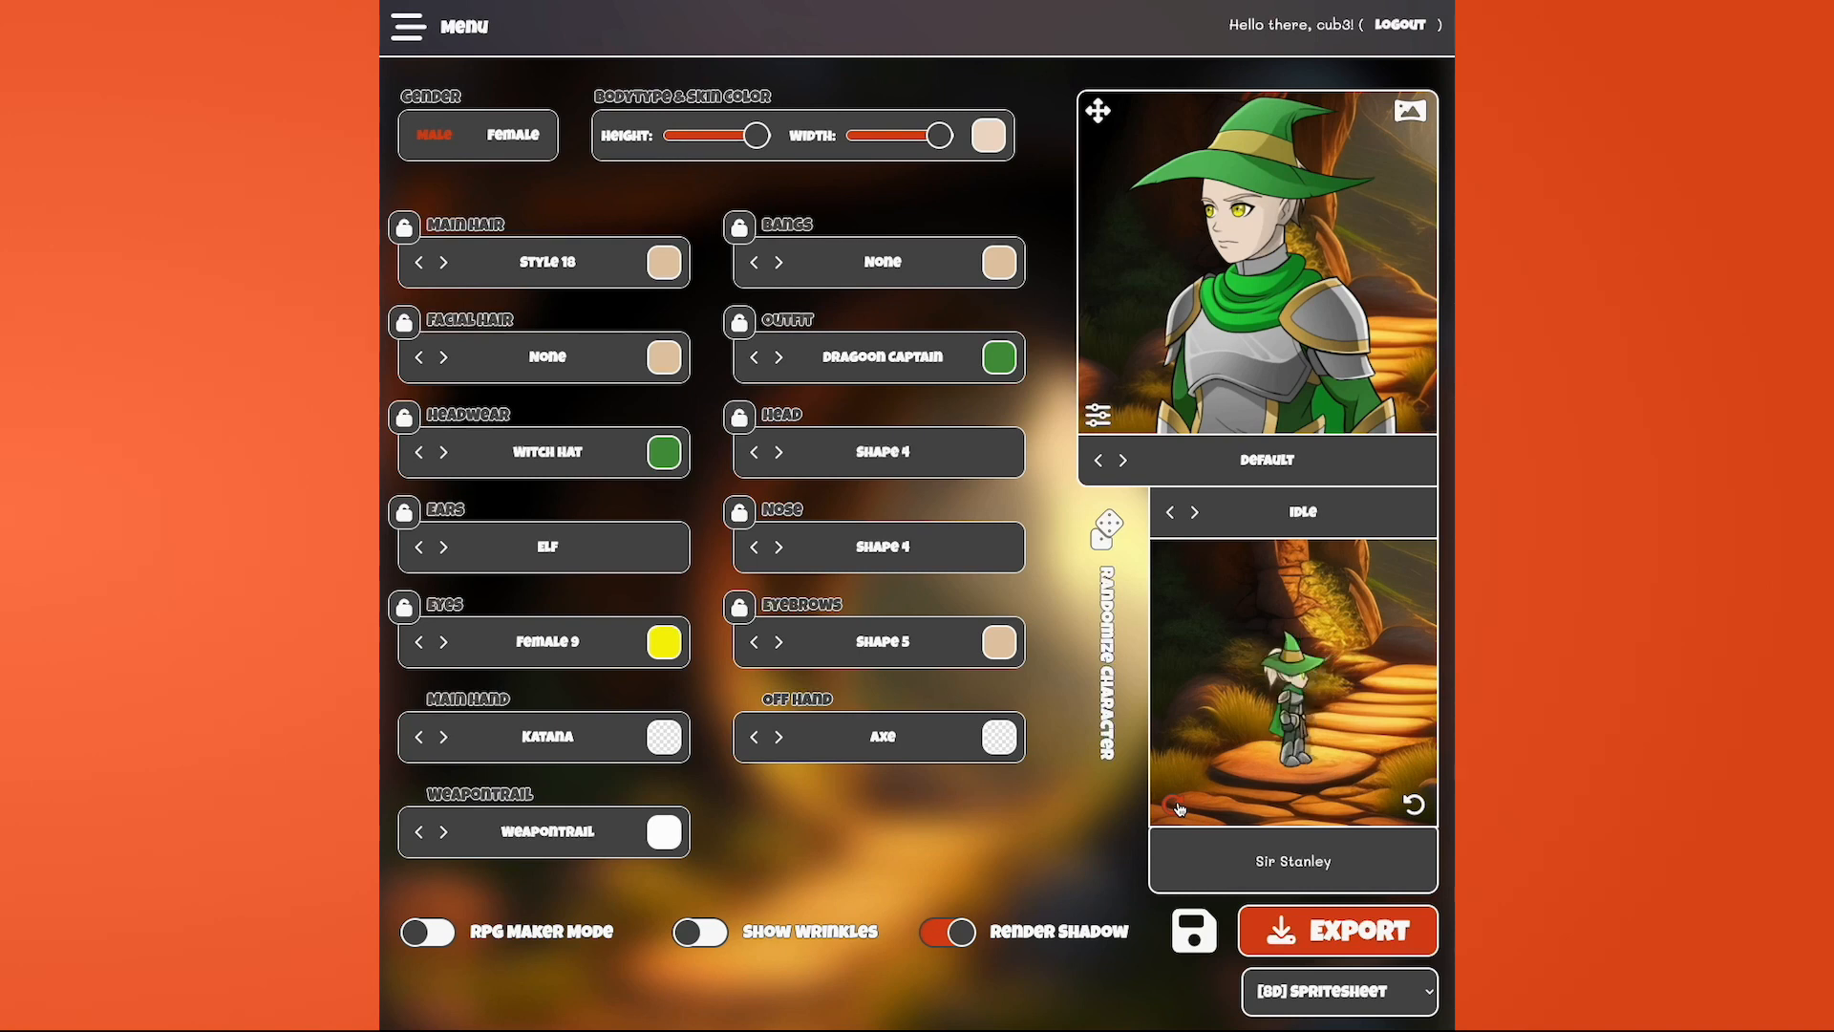
{"action": "left_click", "coordinate": [1179, 808]}
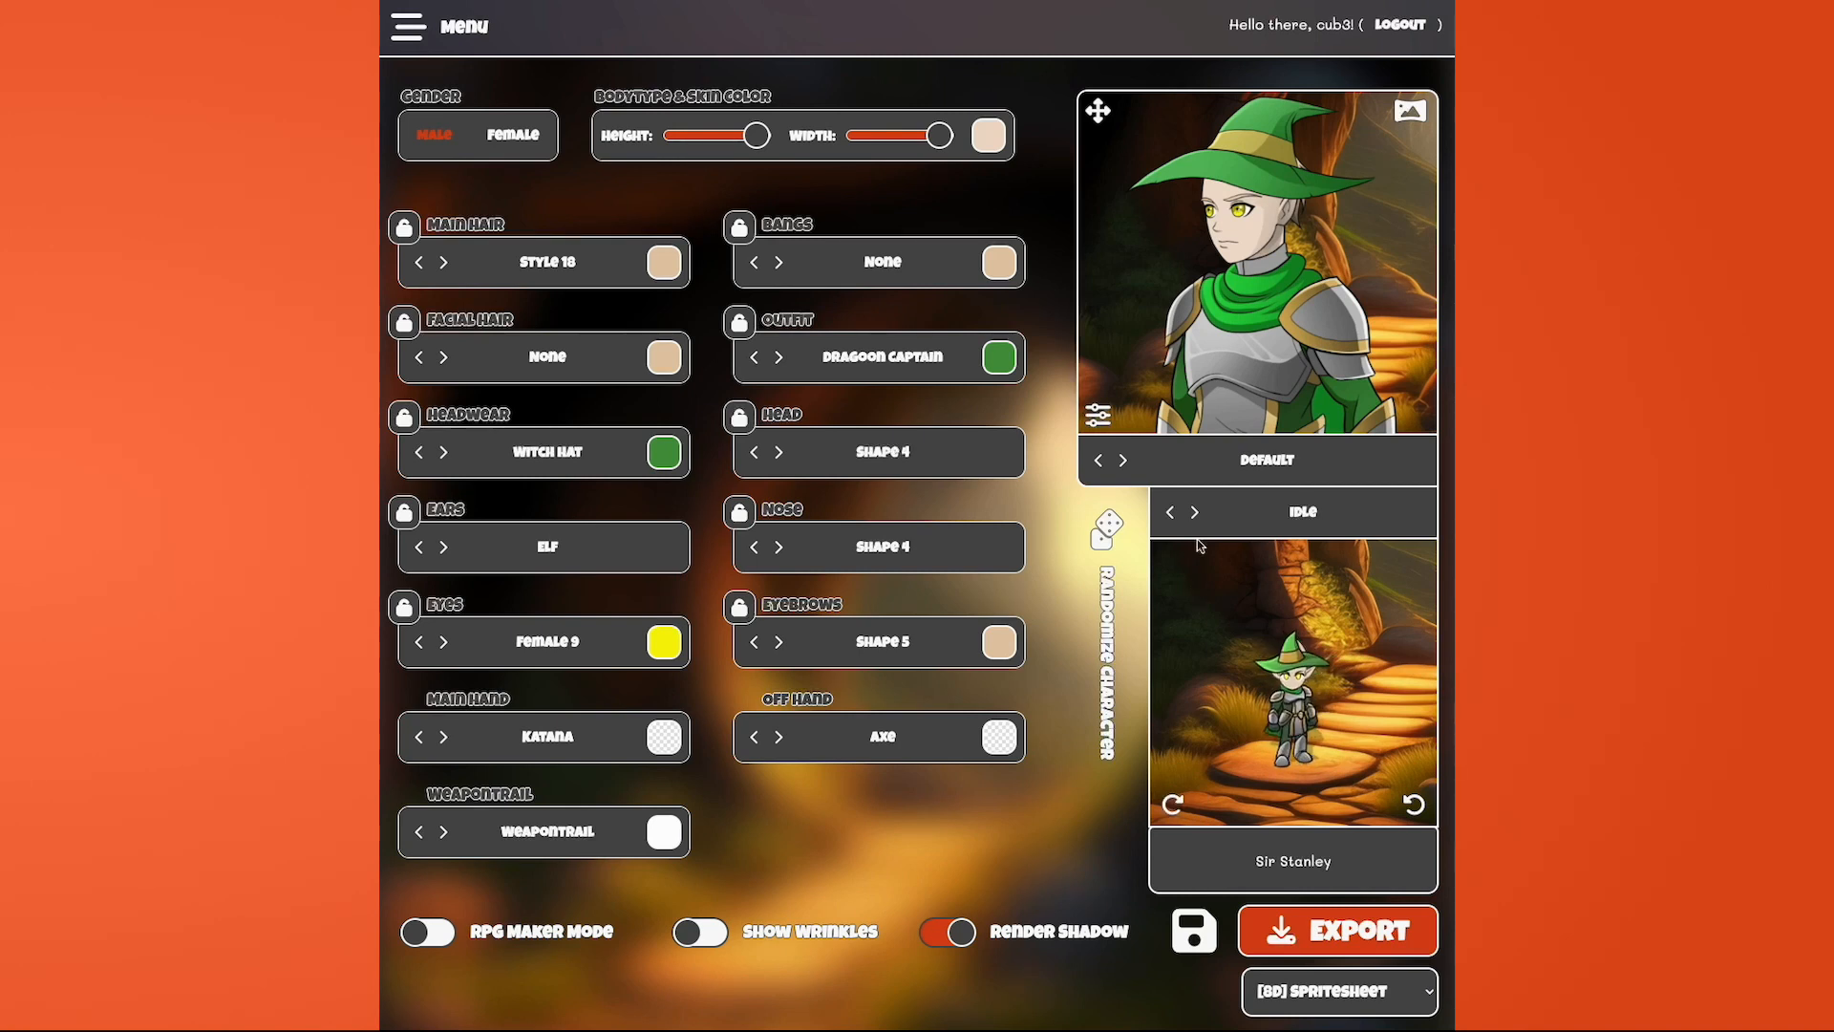
- Preview the Unarmed Idle action and rotate the character through its viewing directions
{"action": "left_click", "coordinate": [1194, 513]}
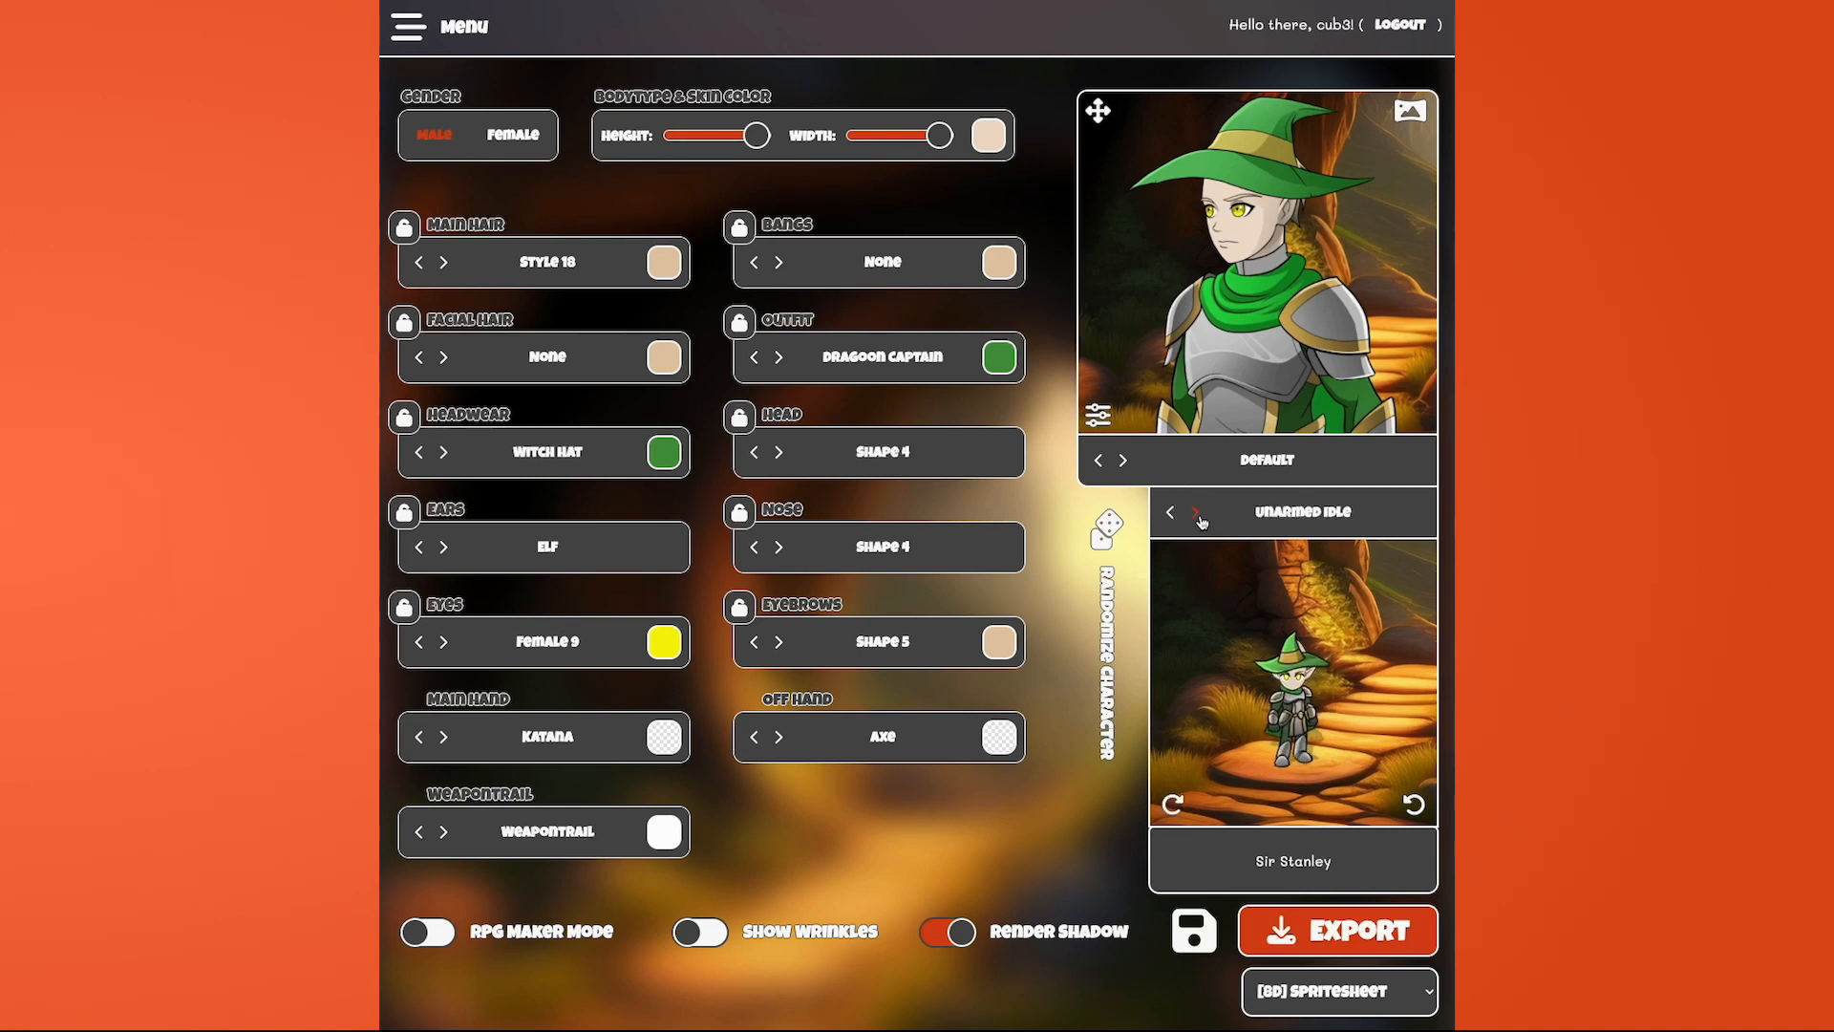
{"action": "left_click", "coordinate": [1178, 810]}
{"action": "left_click", "coordinate": [1177, 810]}
{"action": "left_click", "coordinate": [1178, 814]}
{"action": "left_click", "coordinate": [1178, 814]}
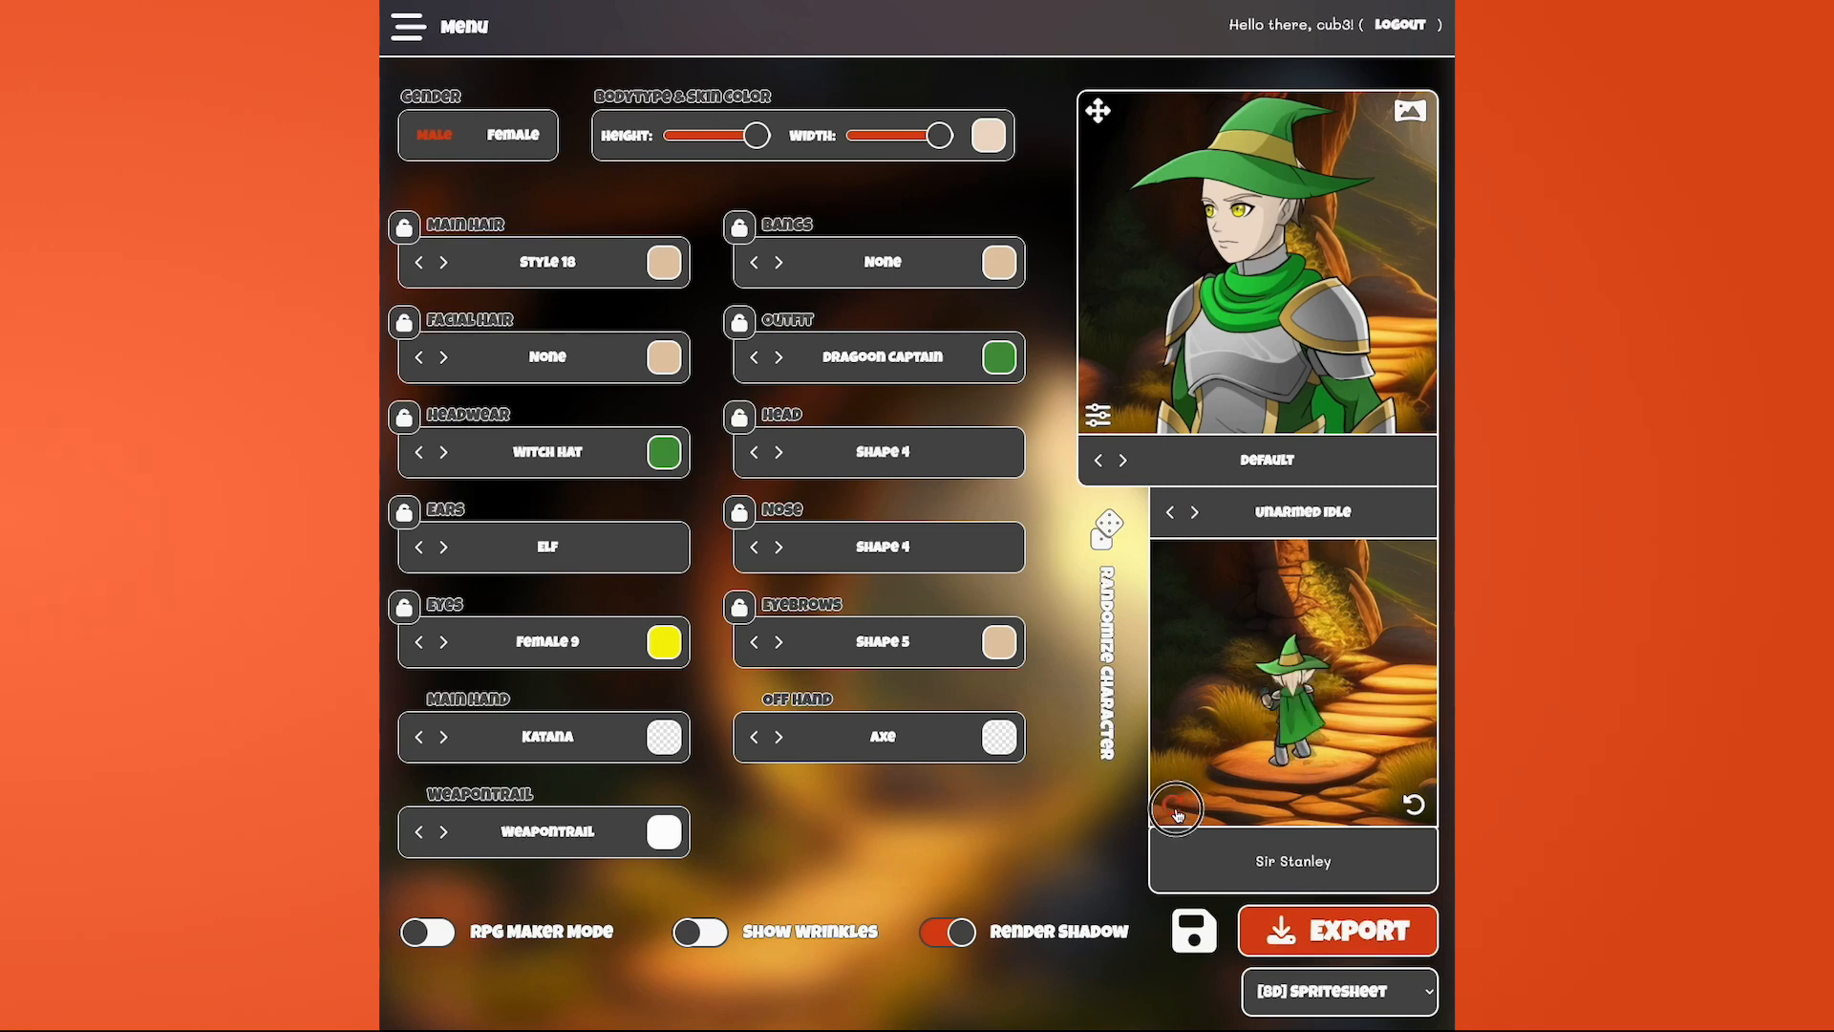
{"action": "left_click", "coordinate": [1178, 814]}
{"action": "left_click", "coordinate": [1178, 813]}
{"action": "left_click", "coordinate": [1178, 814]}
{"action": "left_click", "coordinate": [1177, 813]}
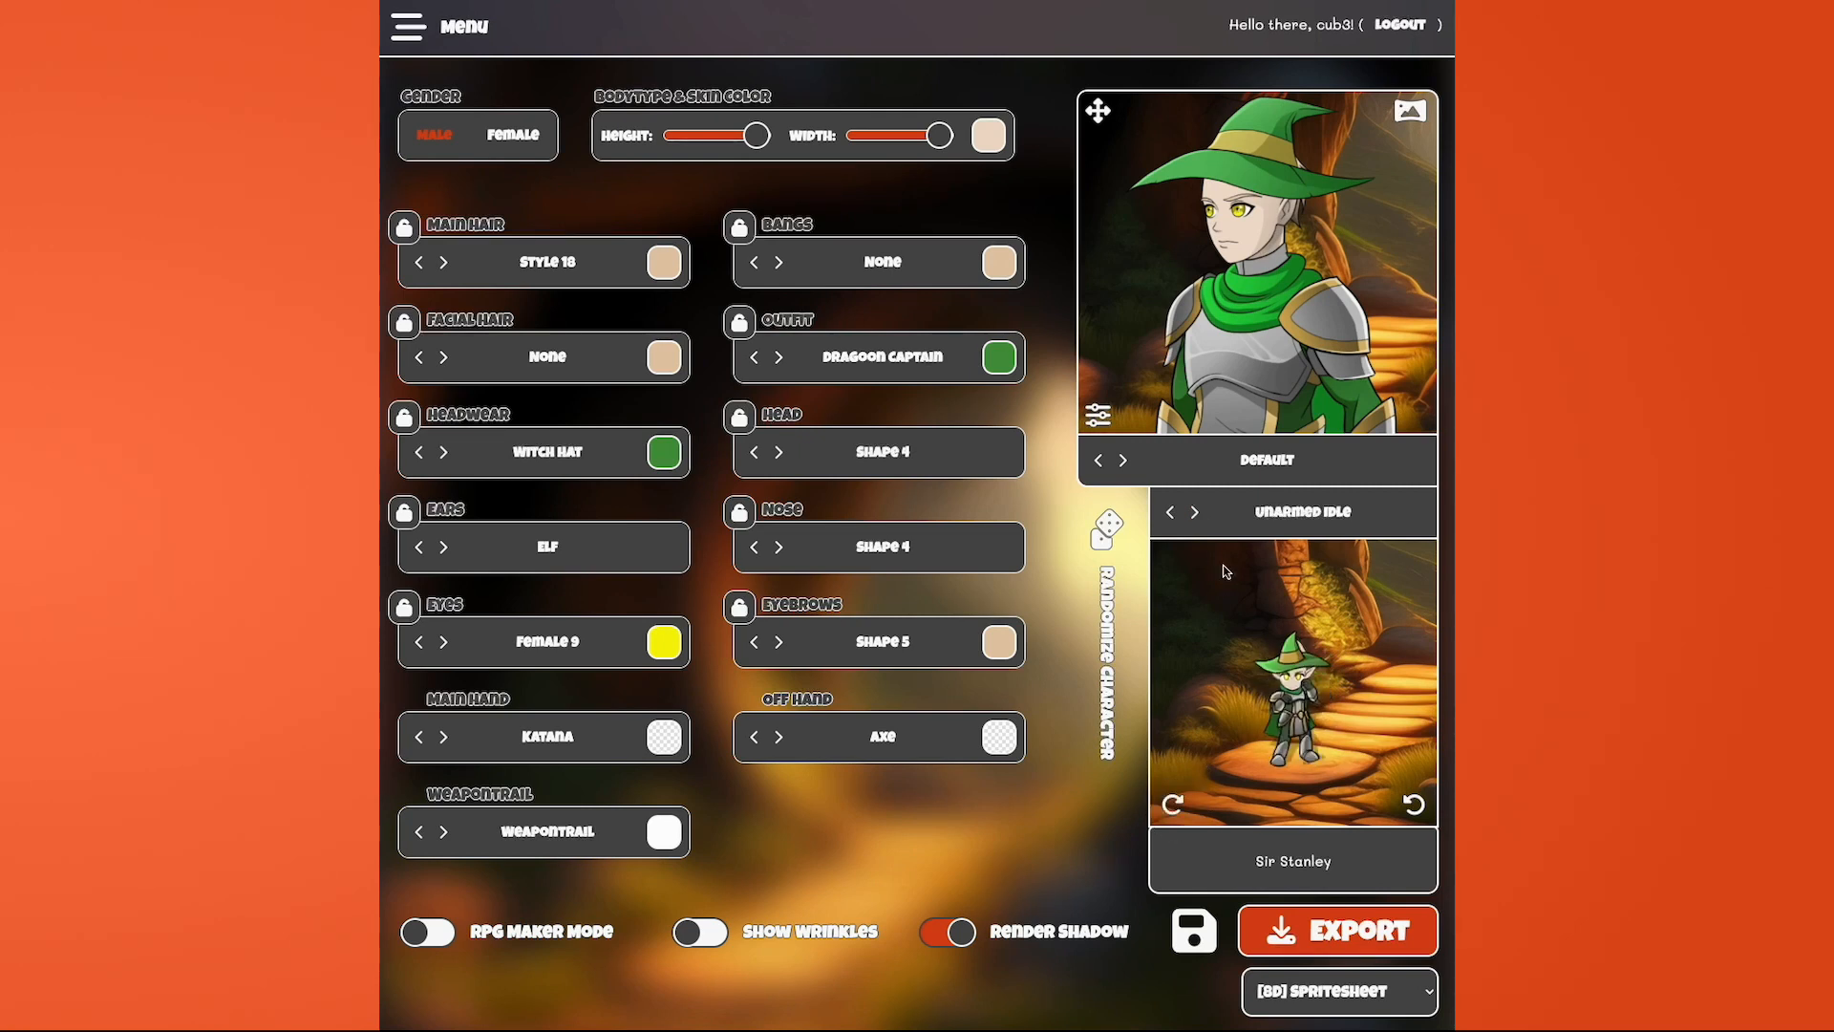
- Preview the Kick action and rotate the character through its viewing directions
{"action": "left_click", "coordinate": [1195, 513]}
{"action": "left_click", "coordinate": [1195, 513]}
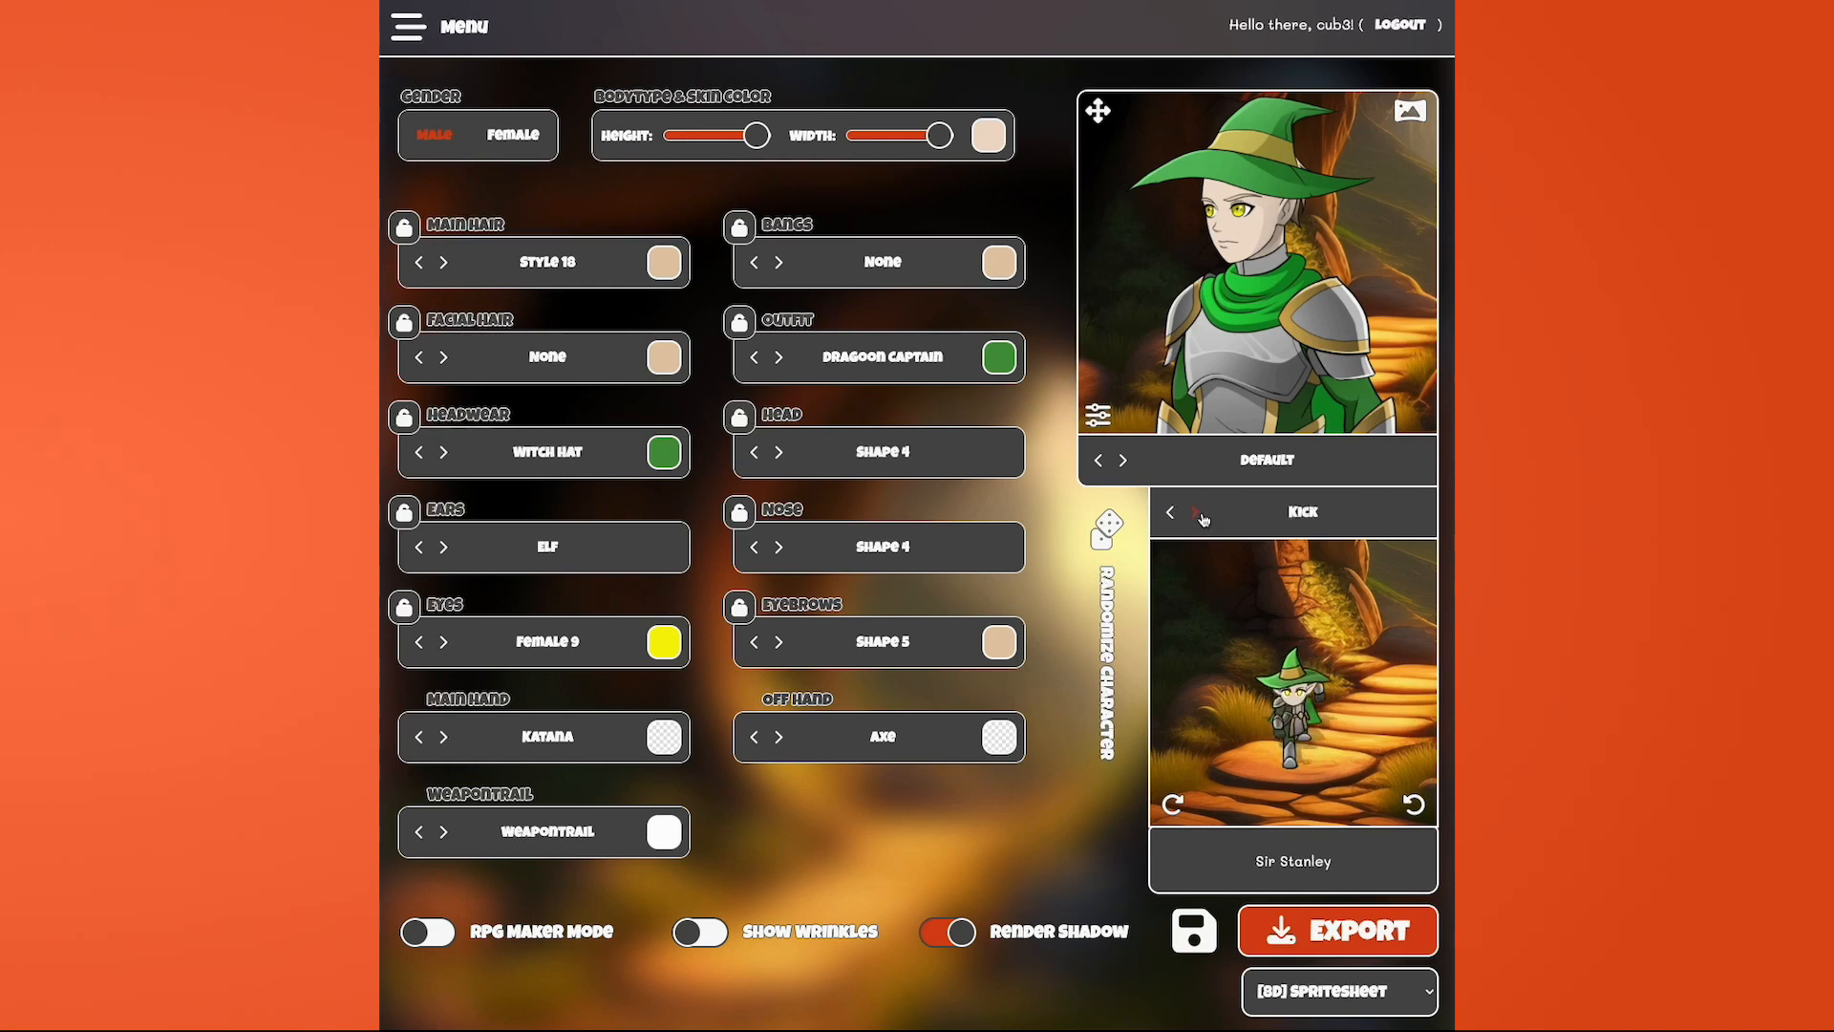
{"action": "left_click", "coordinate": [1175, 809]}
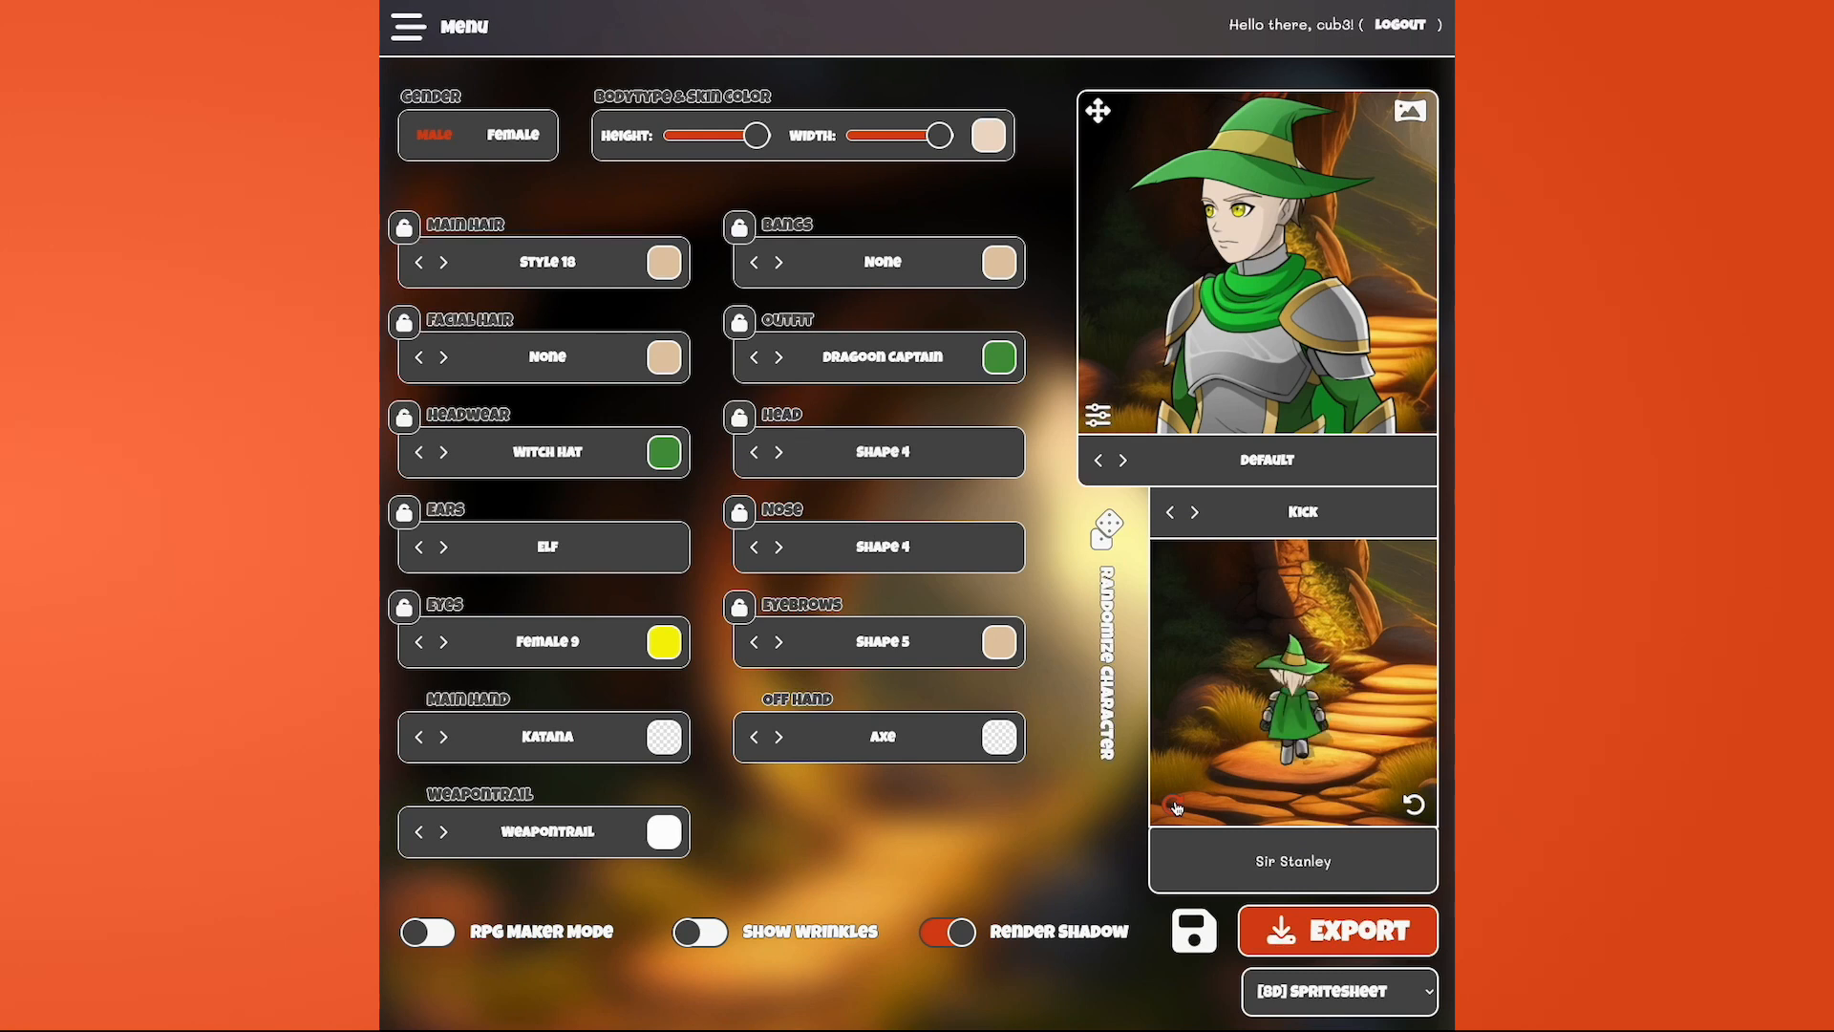
{"action": "left_click", "coordinate": [1178, 809]}
{"action": "left_click", "coordinate": [1177, 808]}
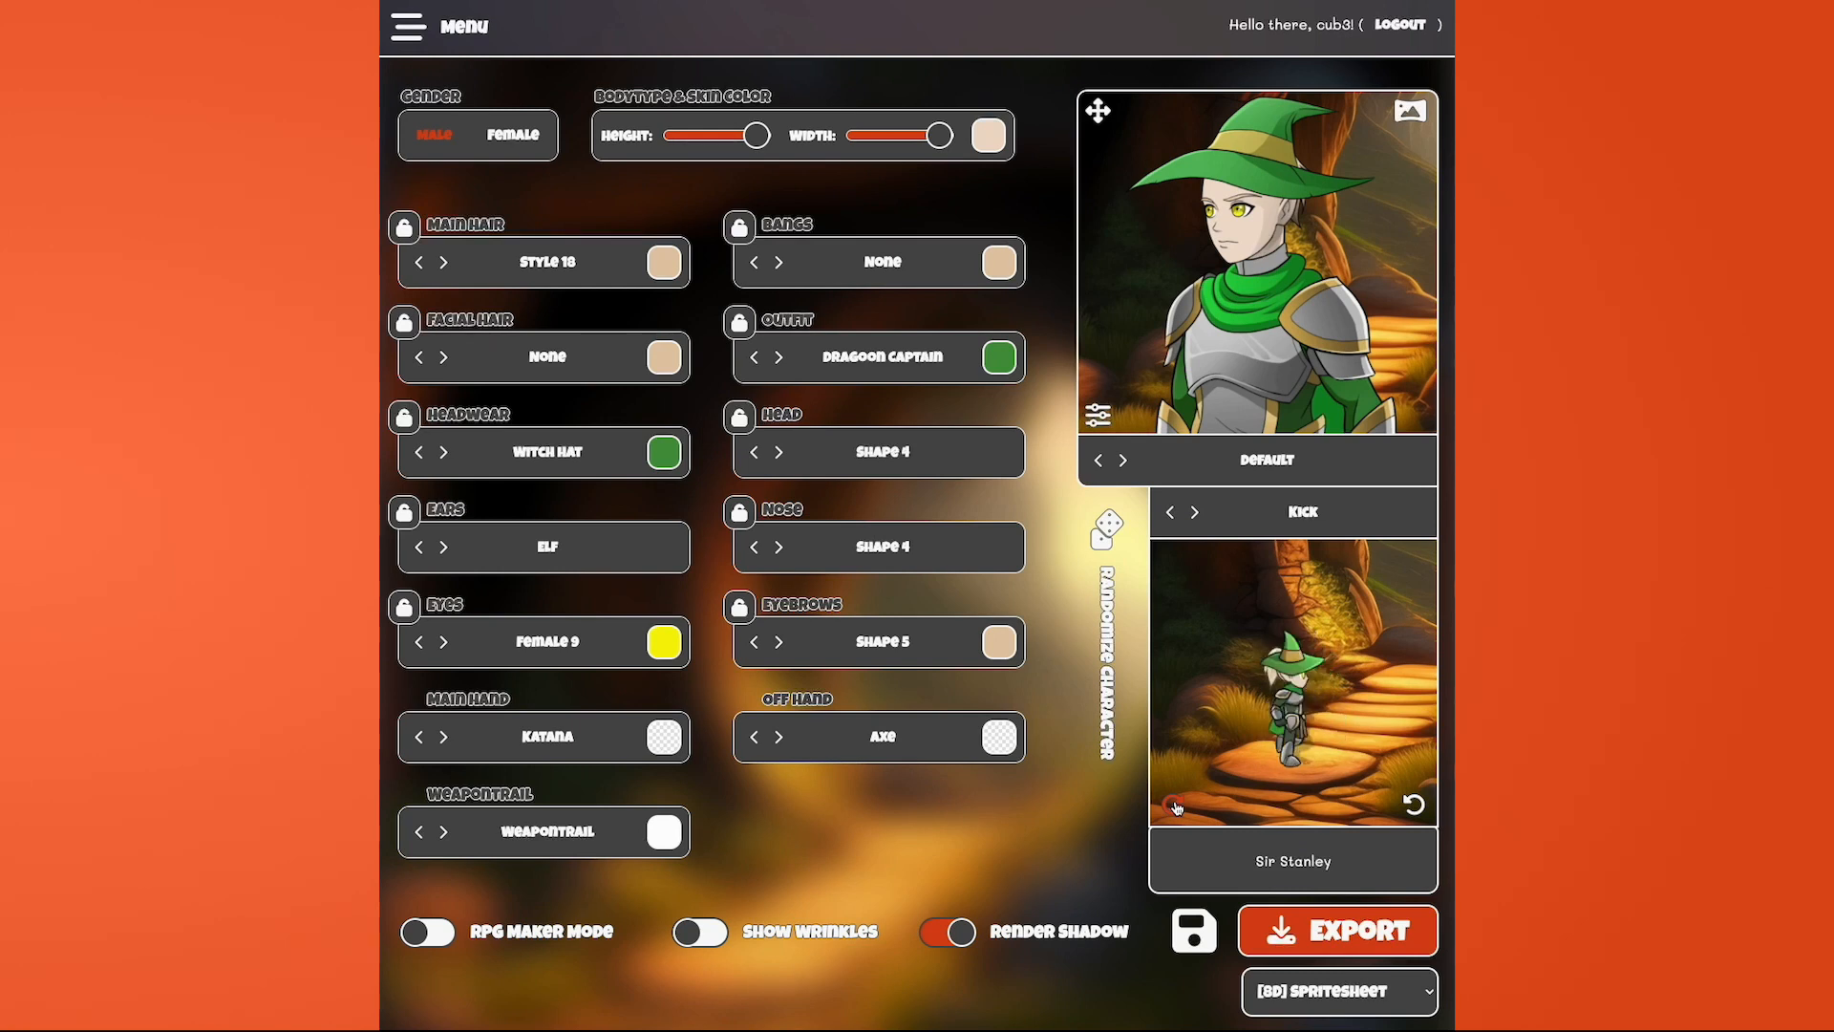
{"action": "left_click", "coordinate": [1177, 808]}
{"action": "left_click", "coordinate": [1177, 808]}
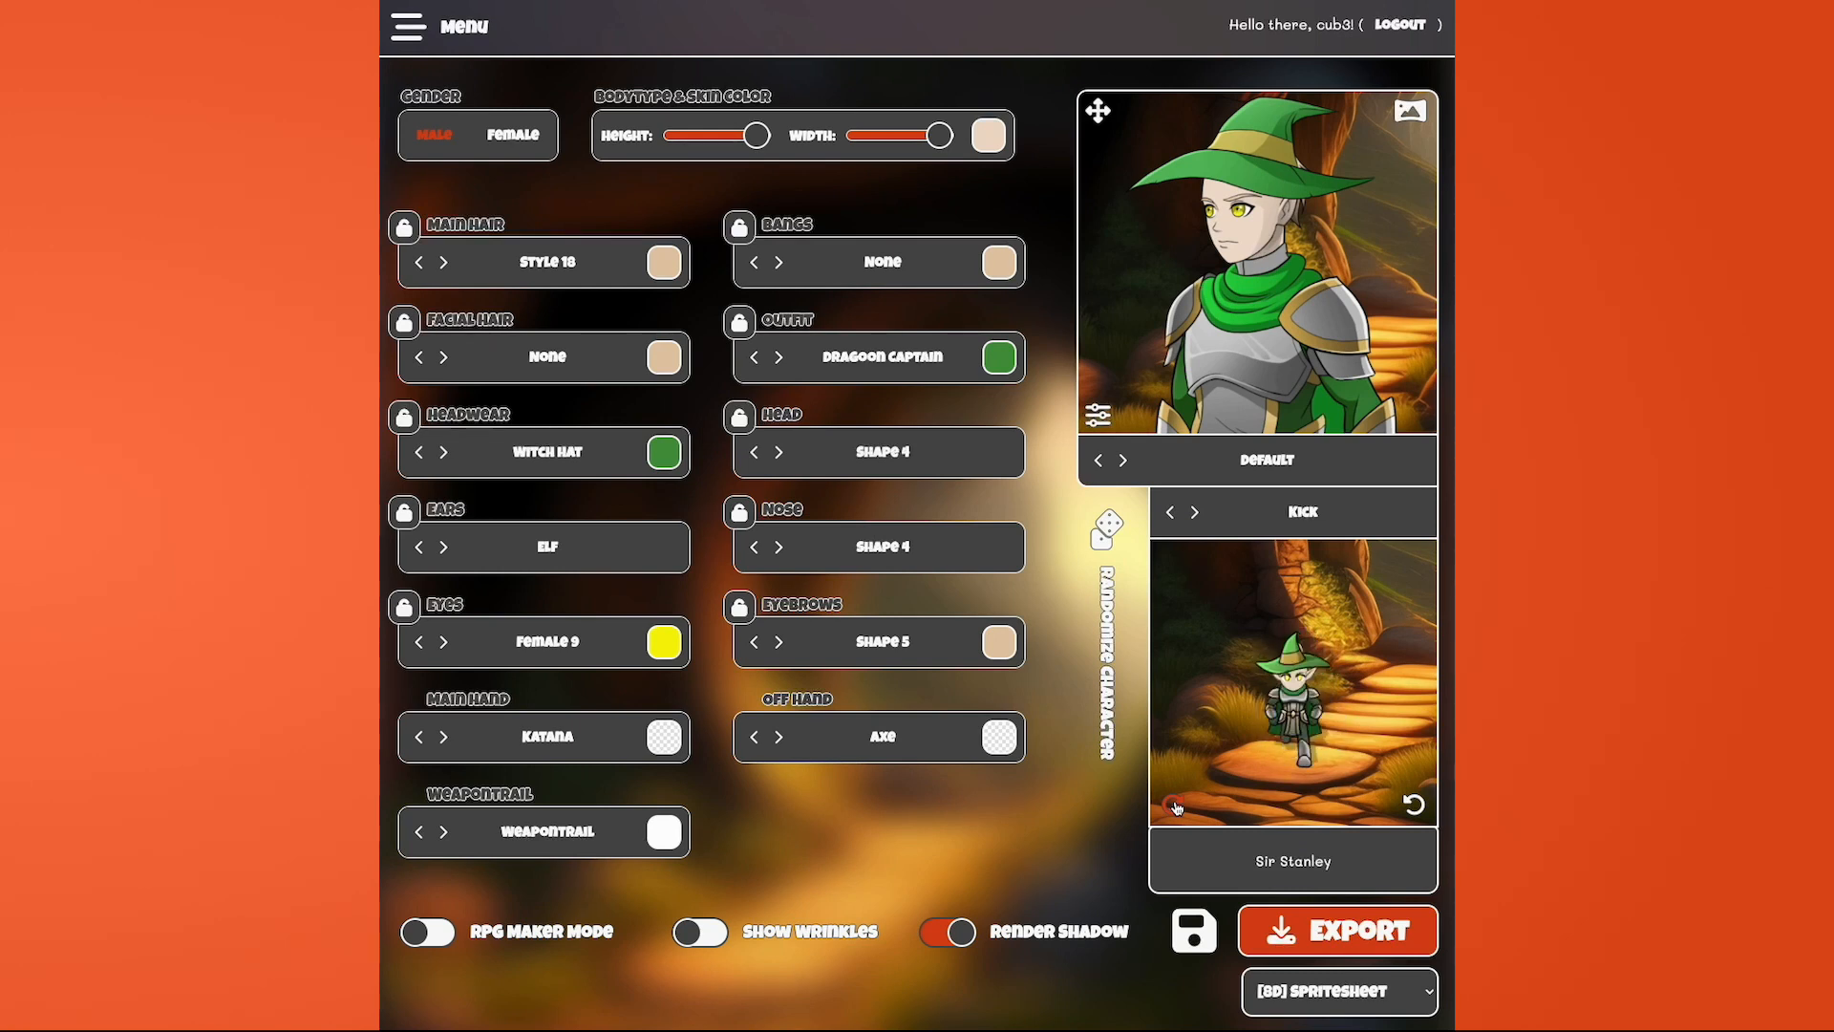
- Set the previewed action to Idle and rotate the character to a side view
{"action": "left_click", "coordinate": [1301, 516]}
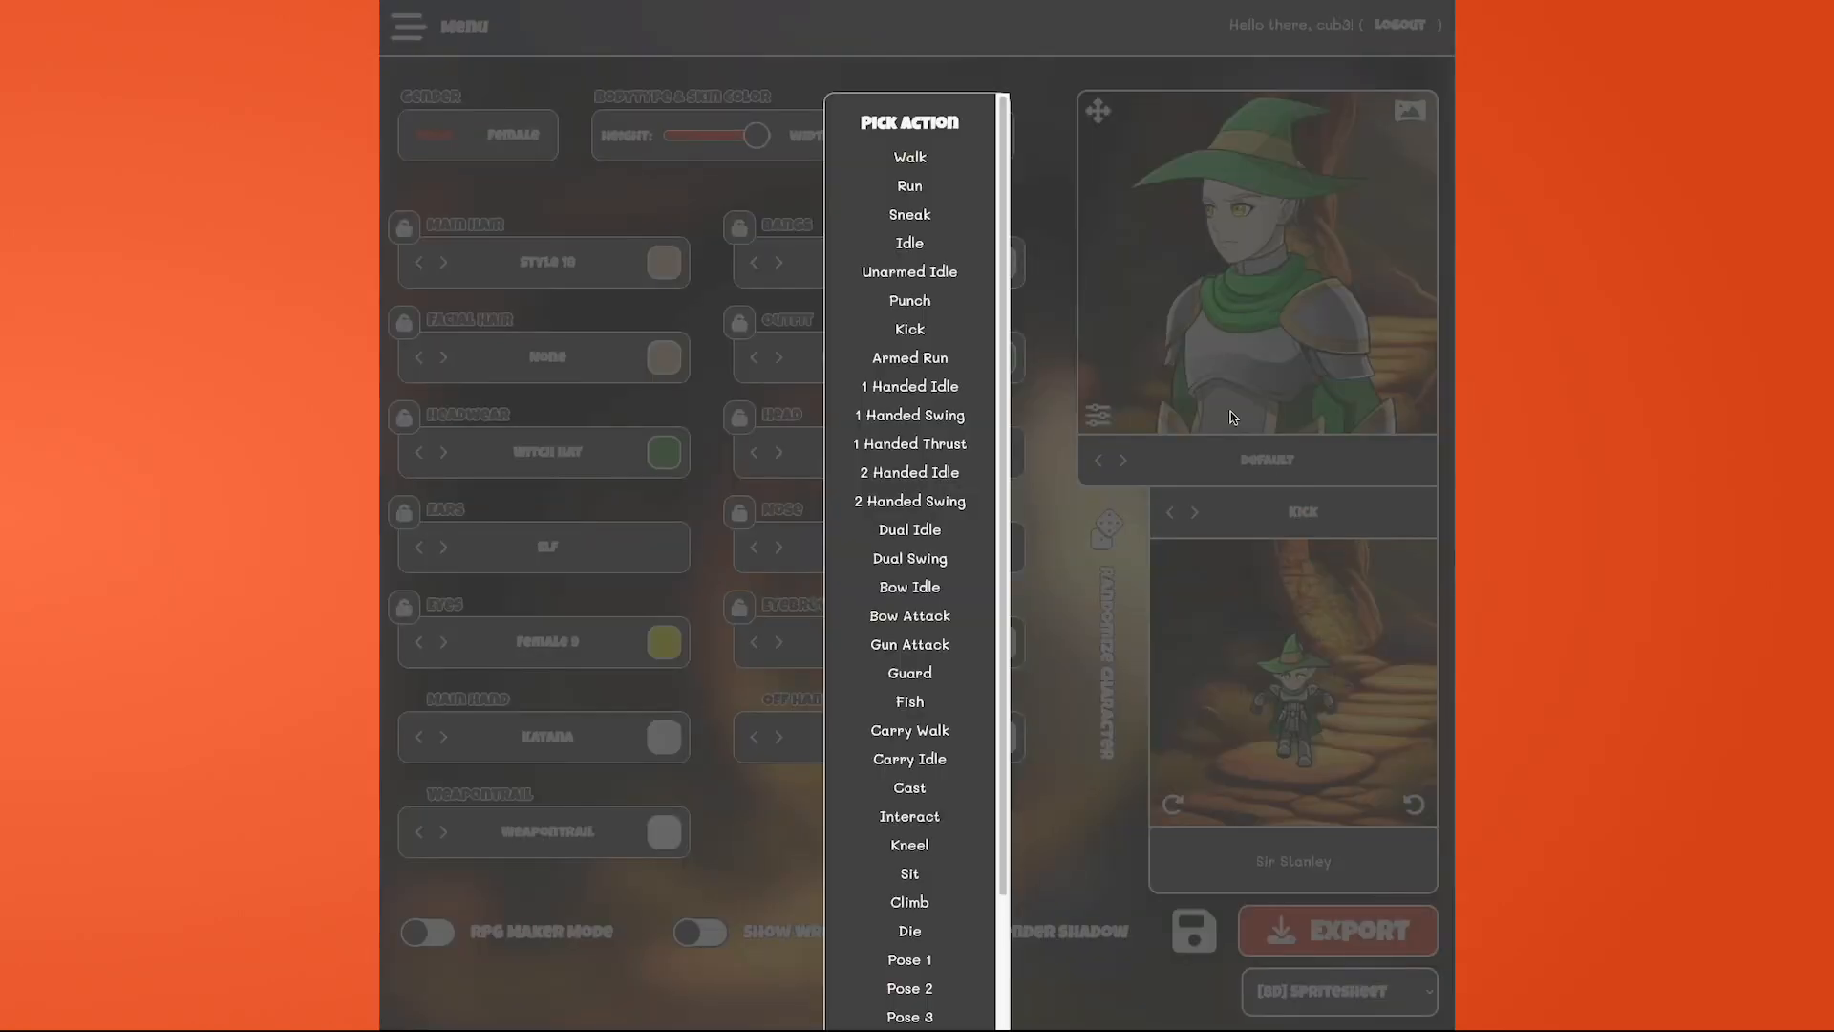
{"action": "left_click", "coordinate": [912, 244]}
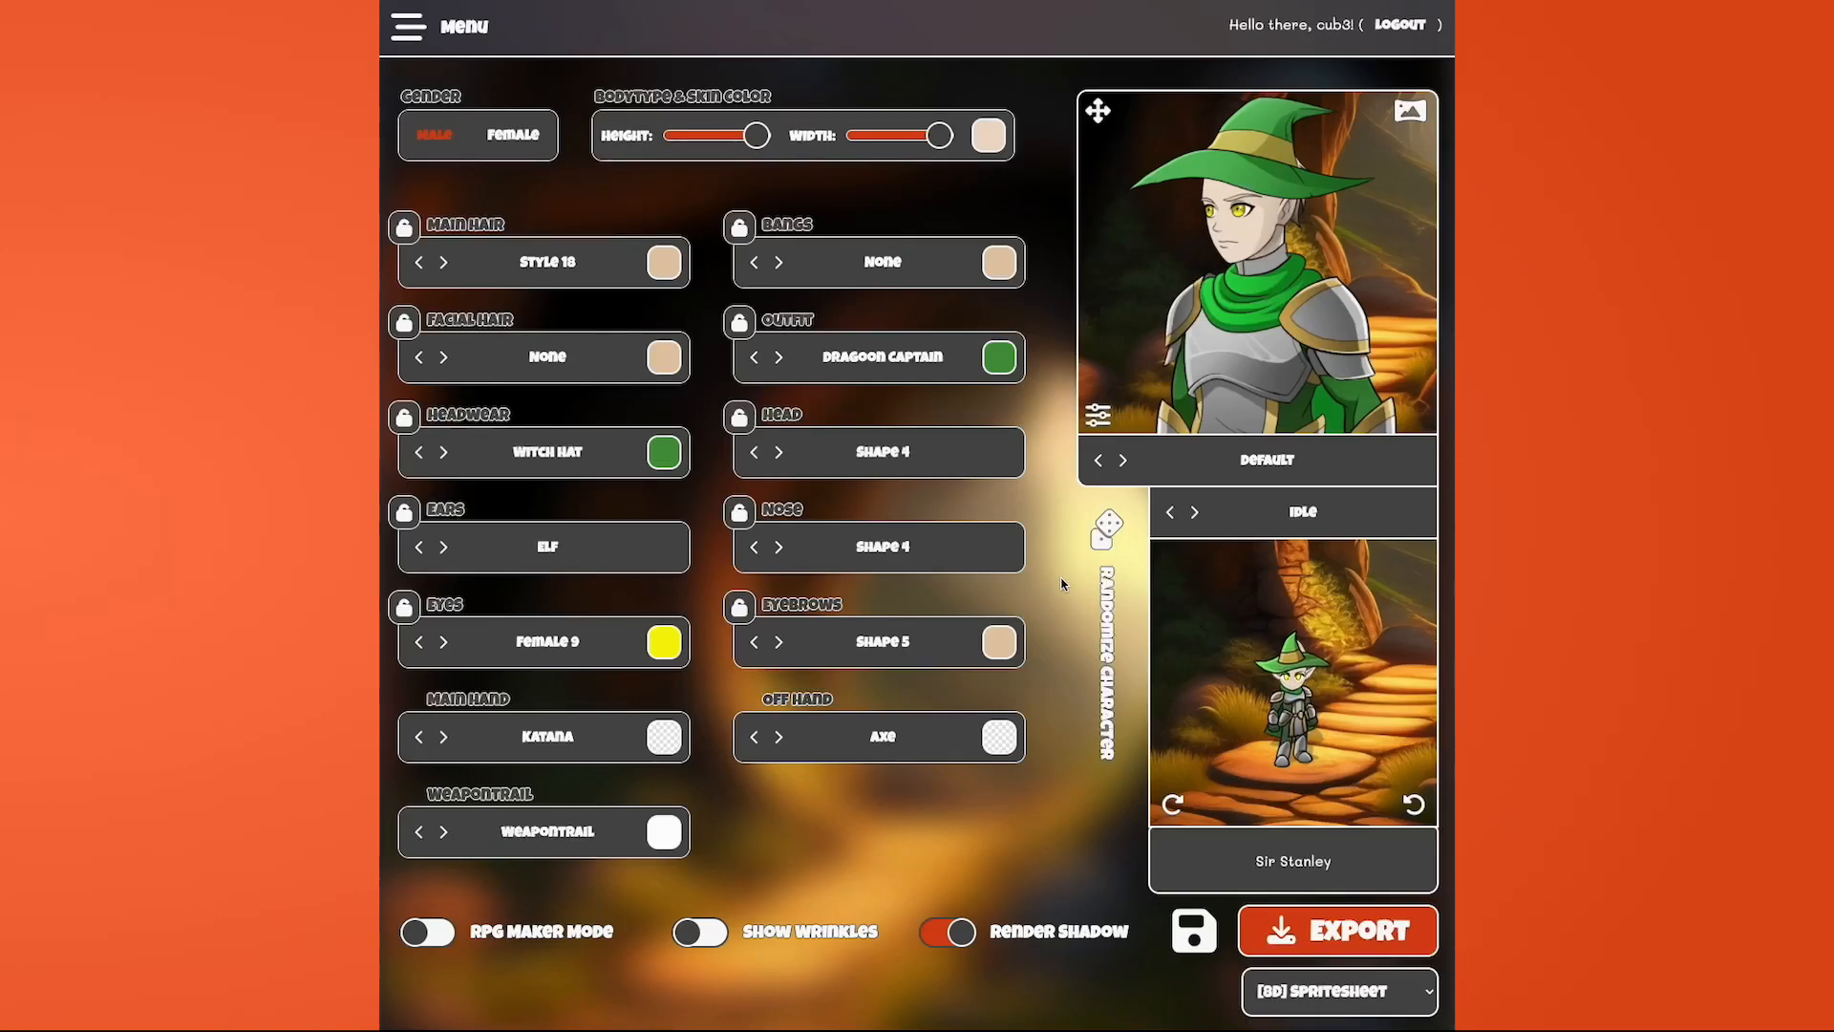
{"action": "left_click", "coordinate": [1181, 807]}
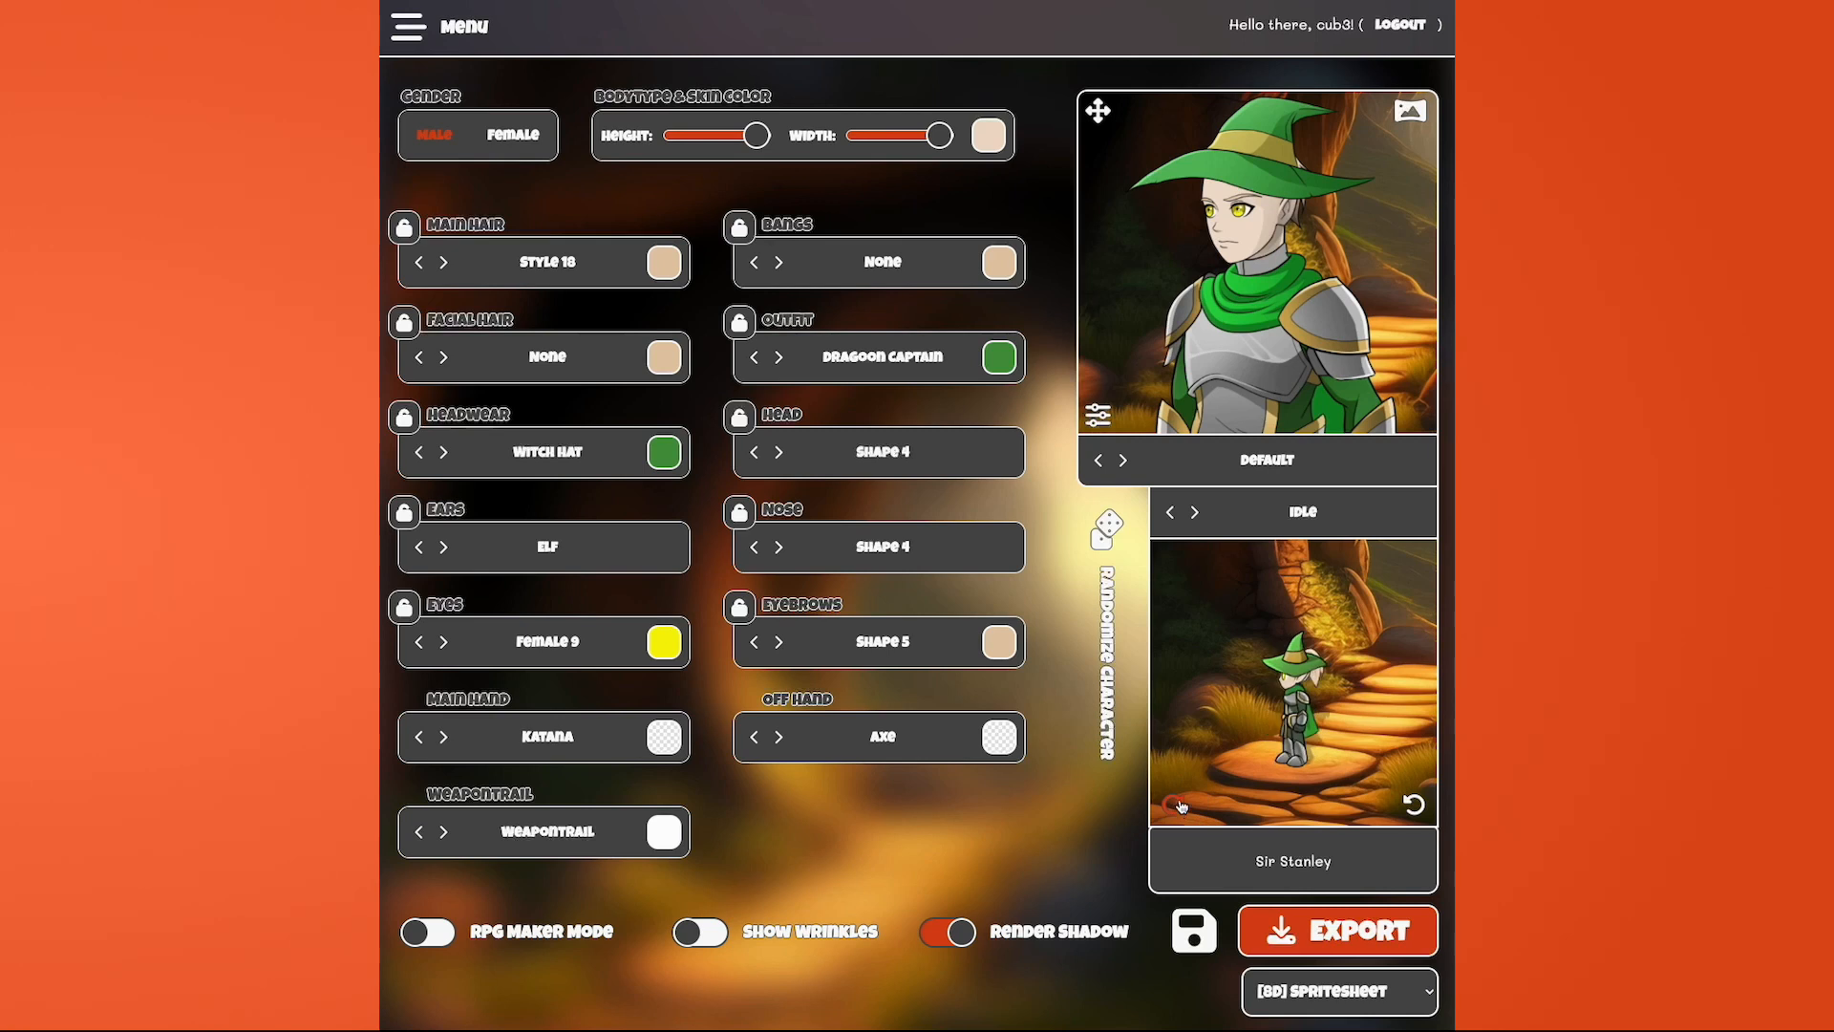
- Preview the 2 Handed Swing action and rotate the character to see it from several directions
{"action": "left_click", "coordinate": [1253, 516]}
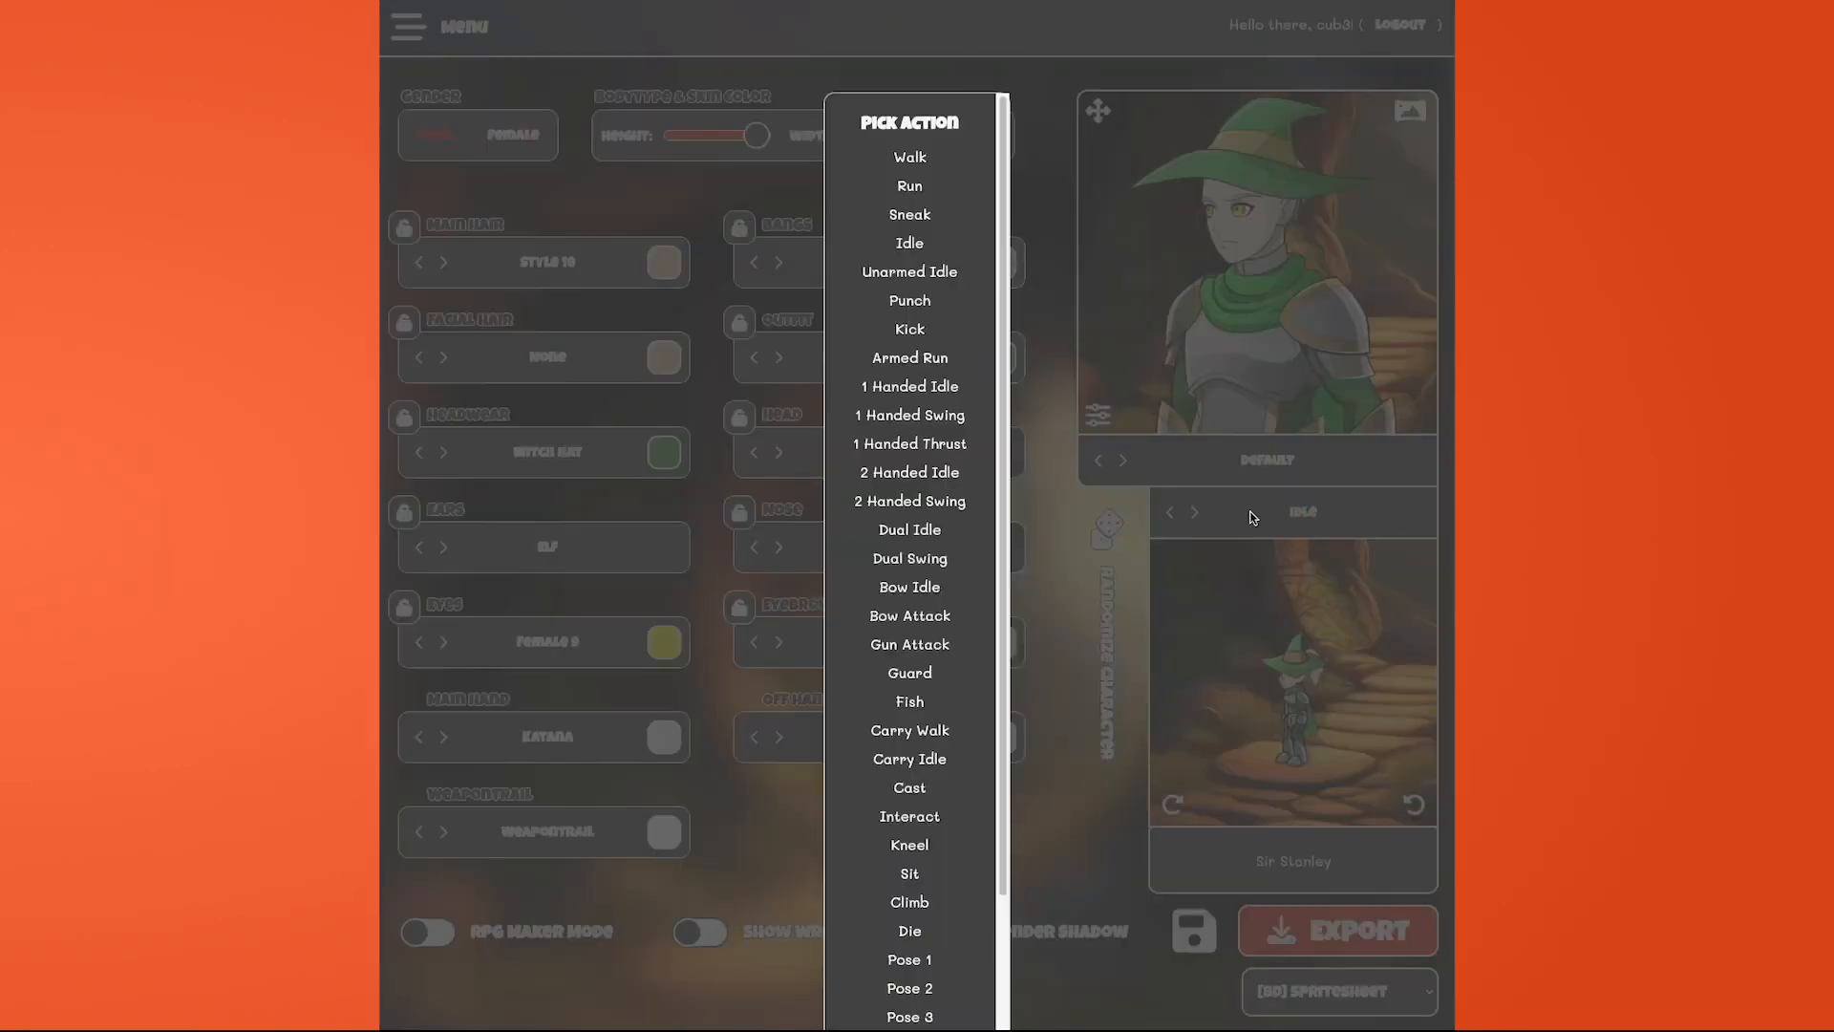
{"action": "left_click", "coordinate": [909, 498]}
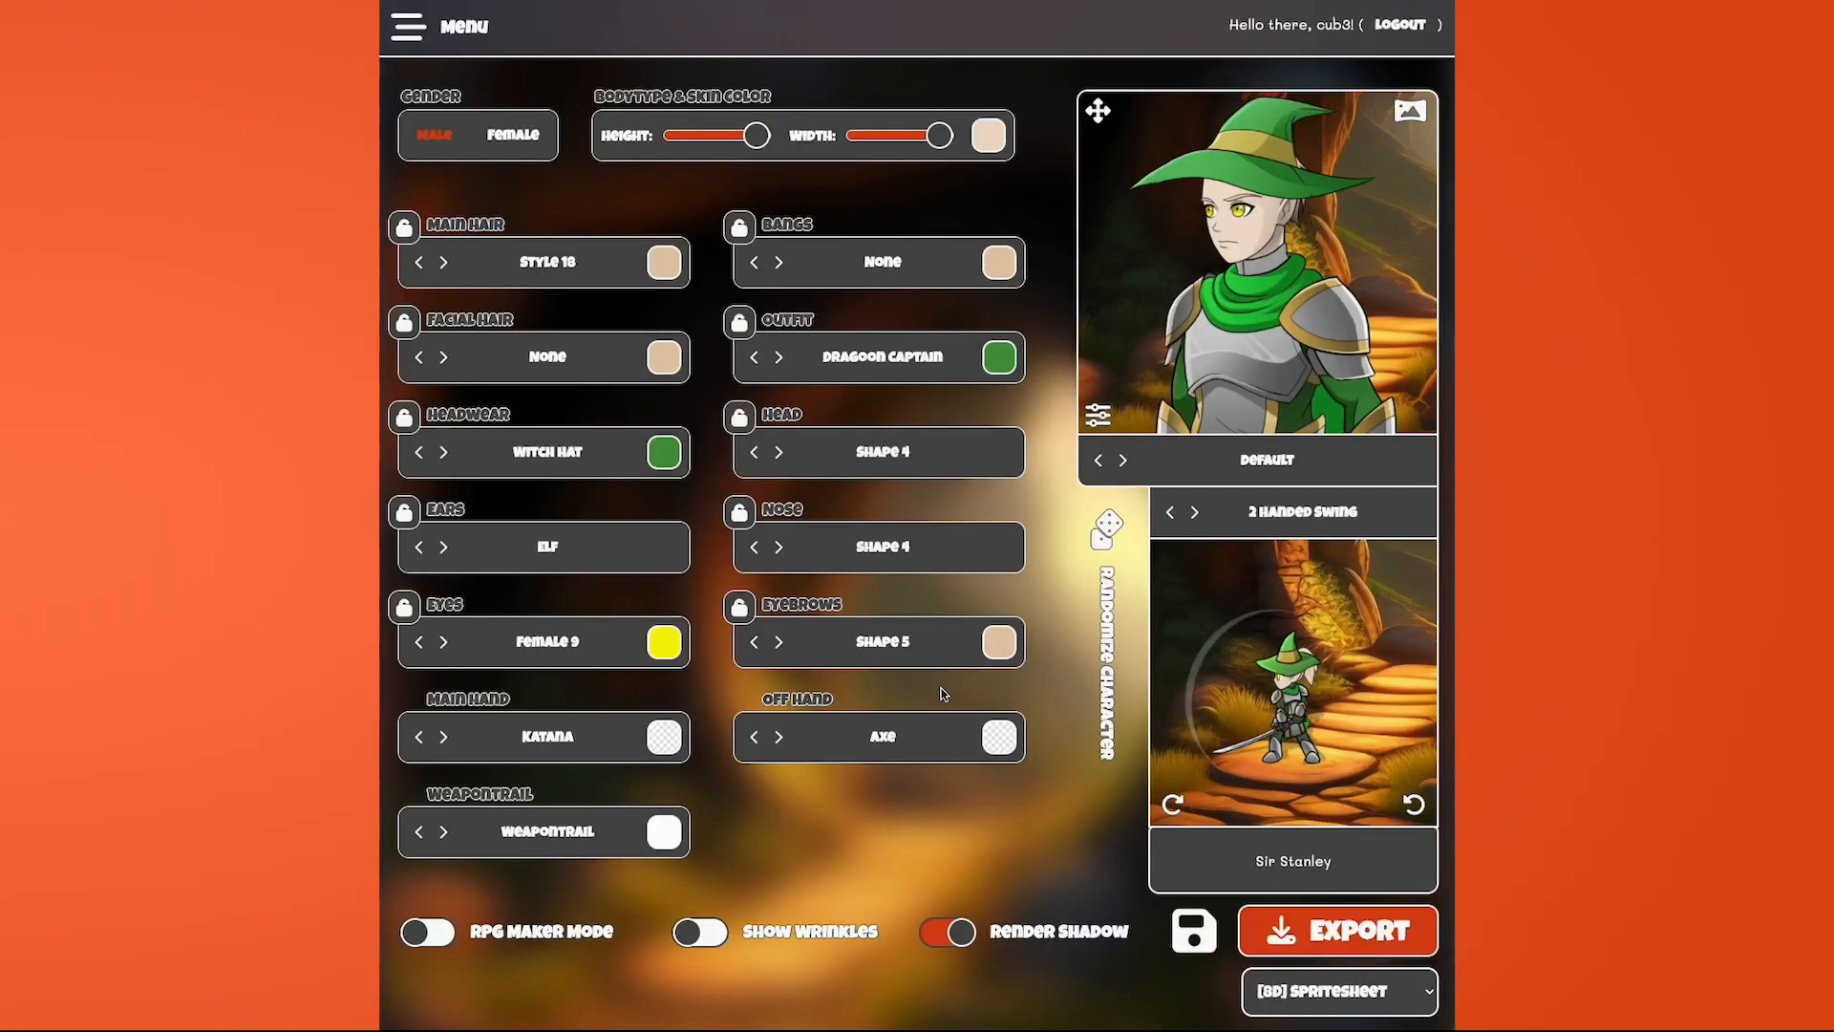
{"action": "left_click", "coordinate": [1169, 807]}
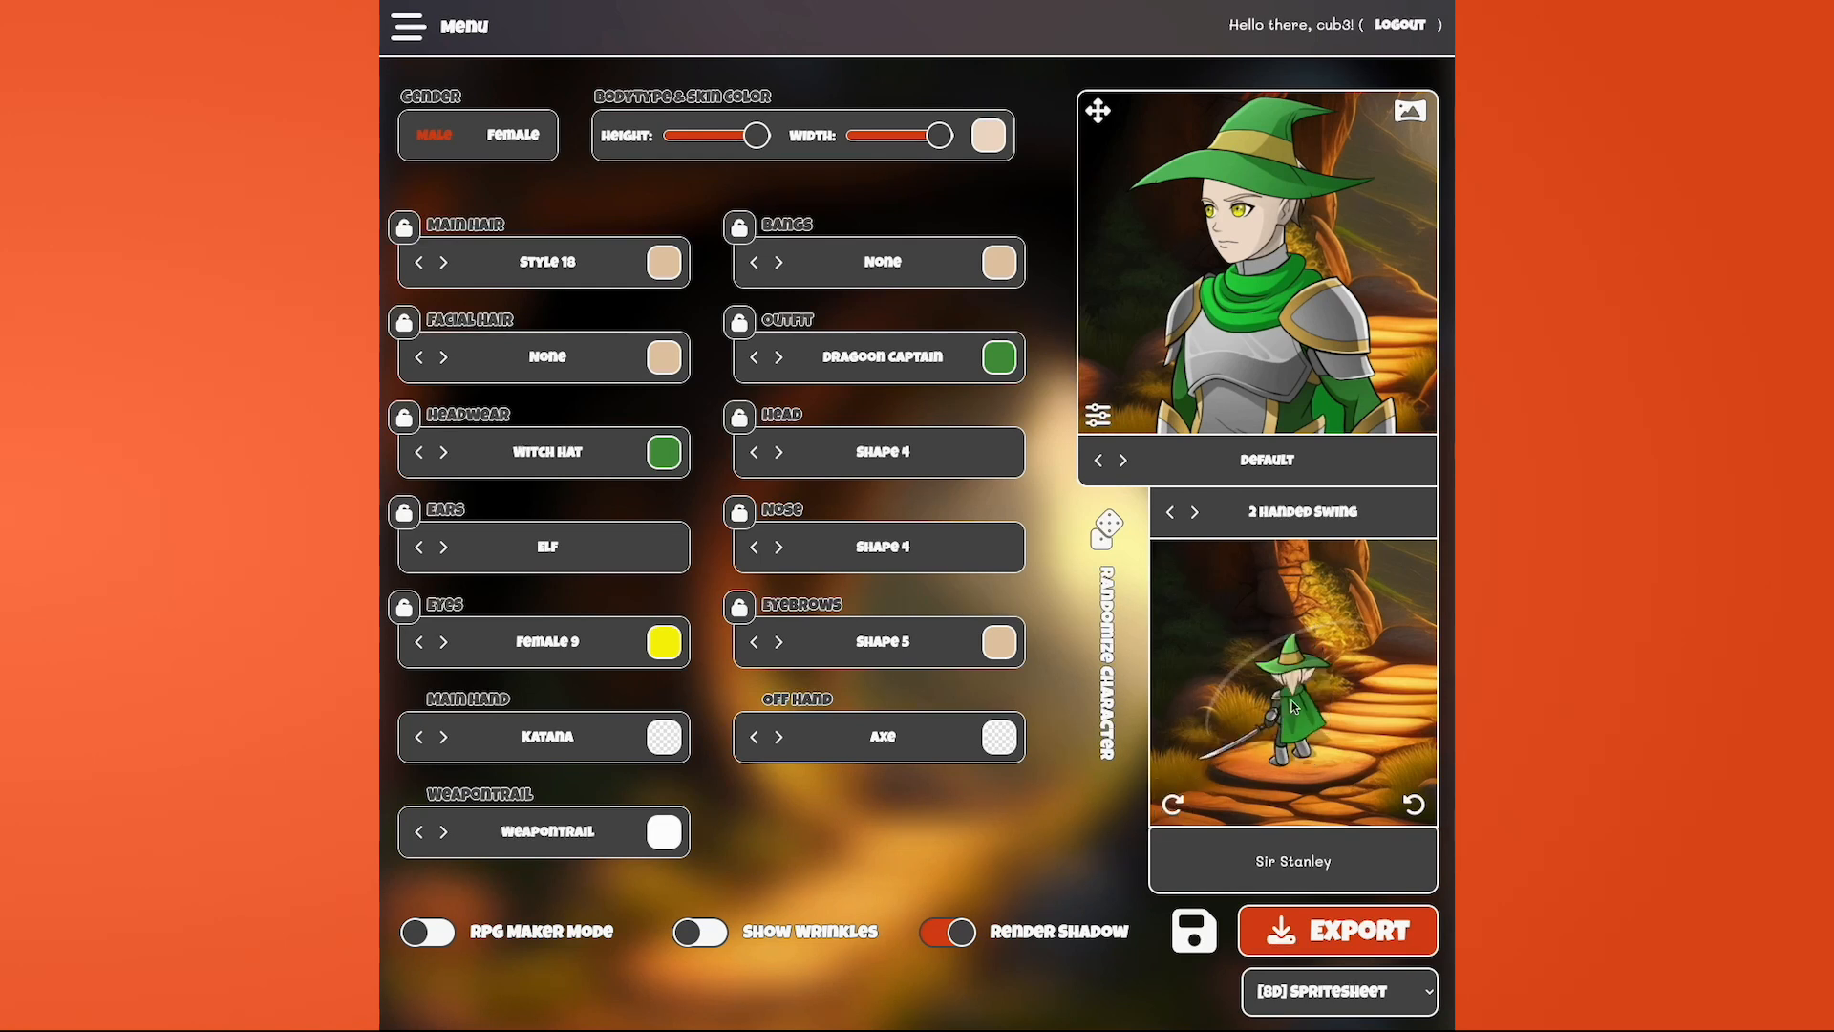
{"action": "left_click", "coordinate": [1180, 812]}
{"action": "left_click", "coordinate": [1179, 812]}
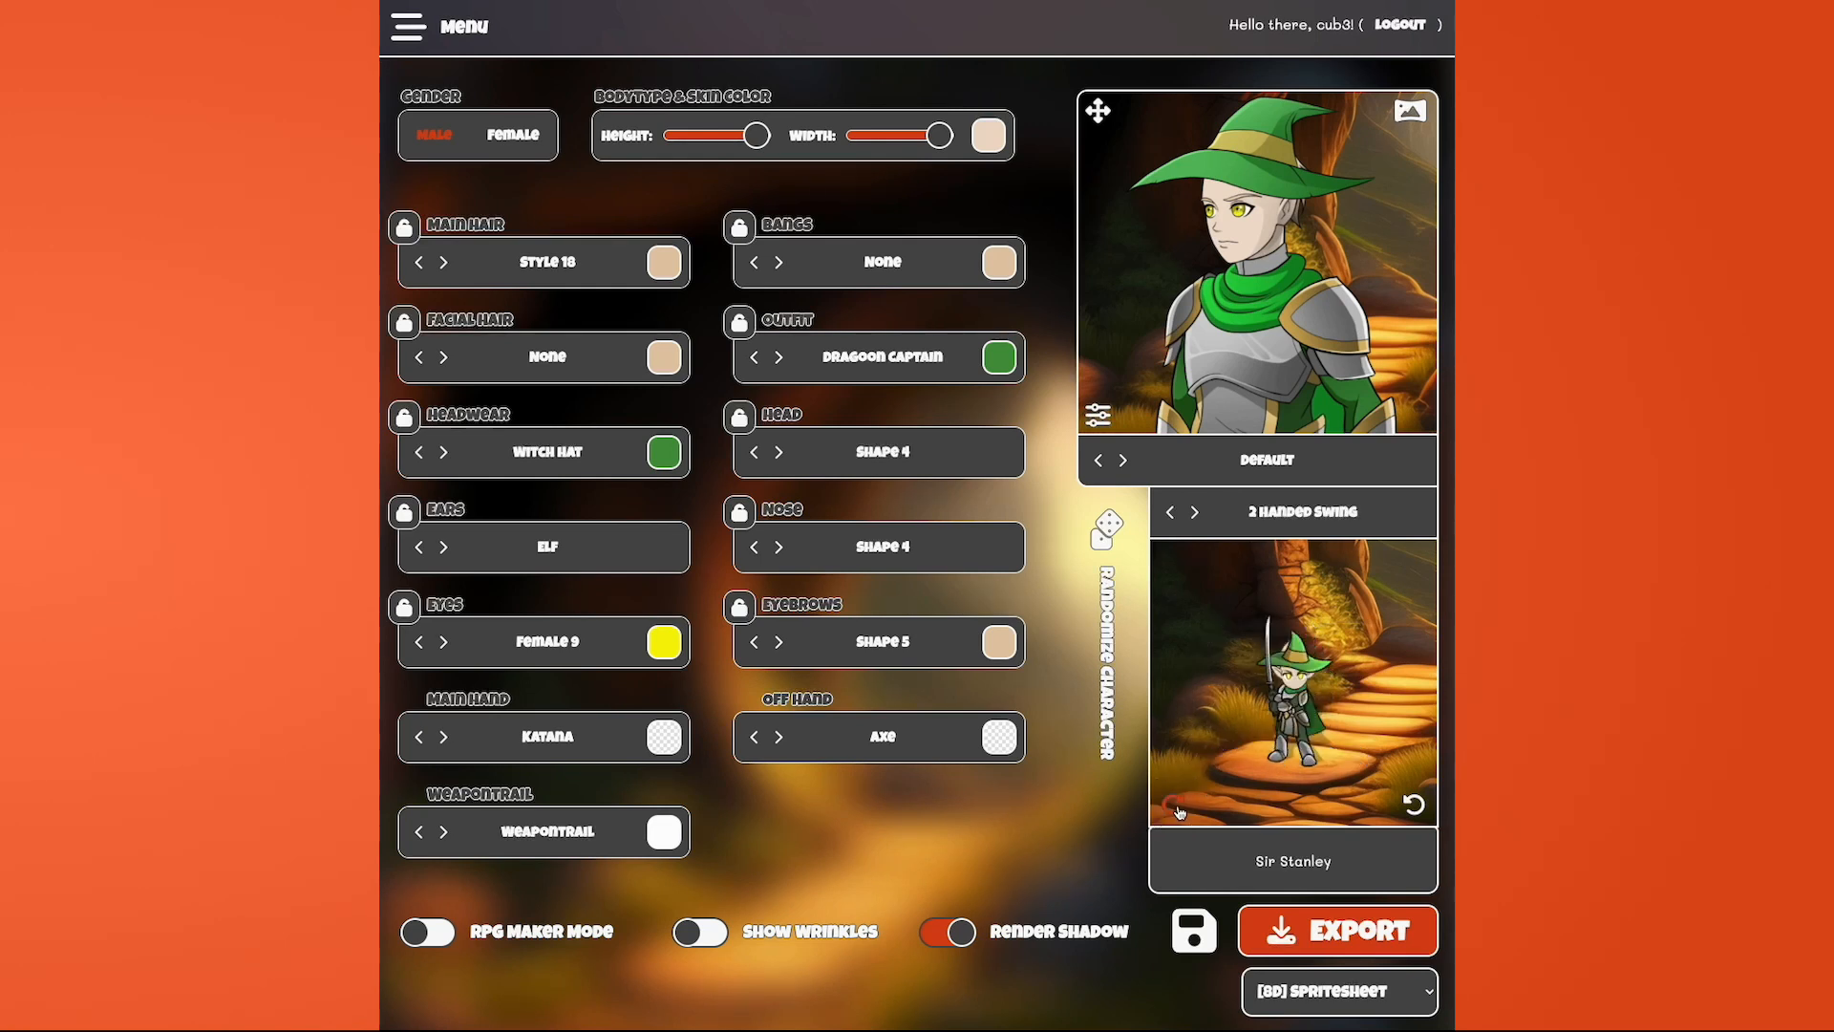
- Set the previewed action to Idle
{"action": "left_click", "coordinate": [1281, 533]}
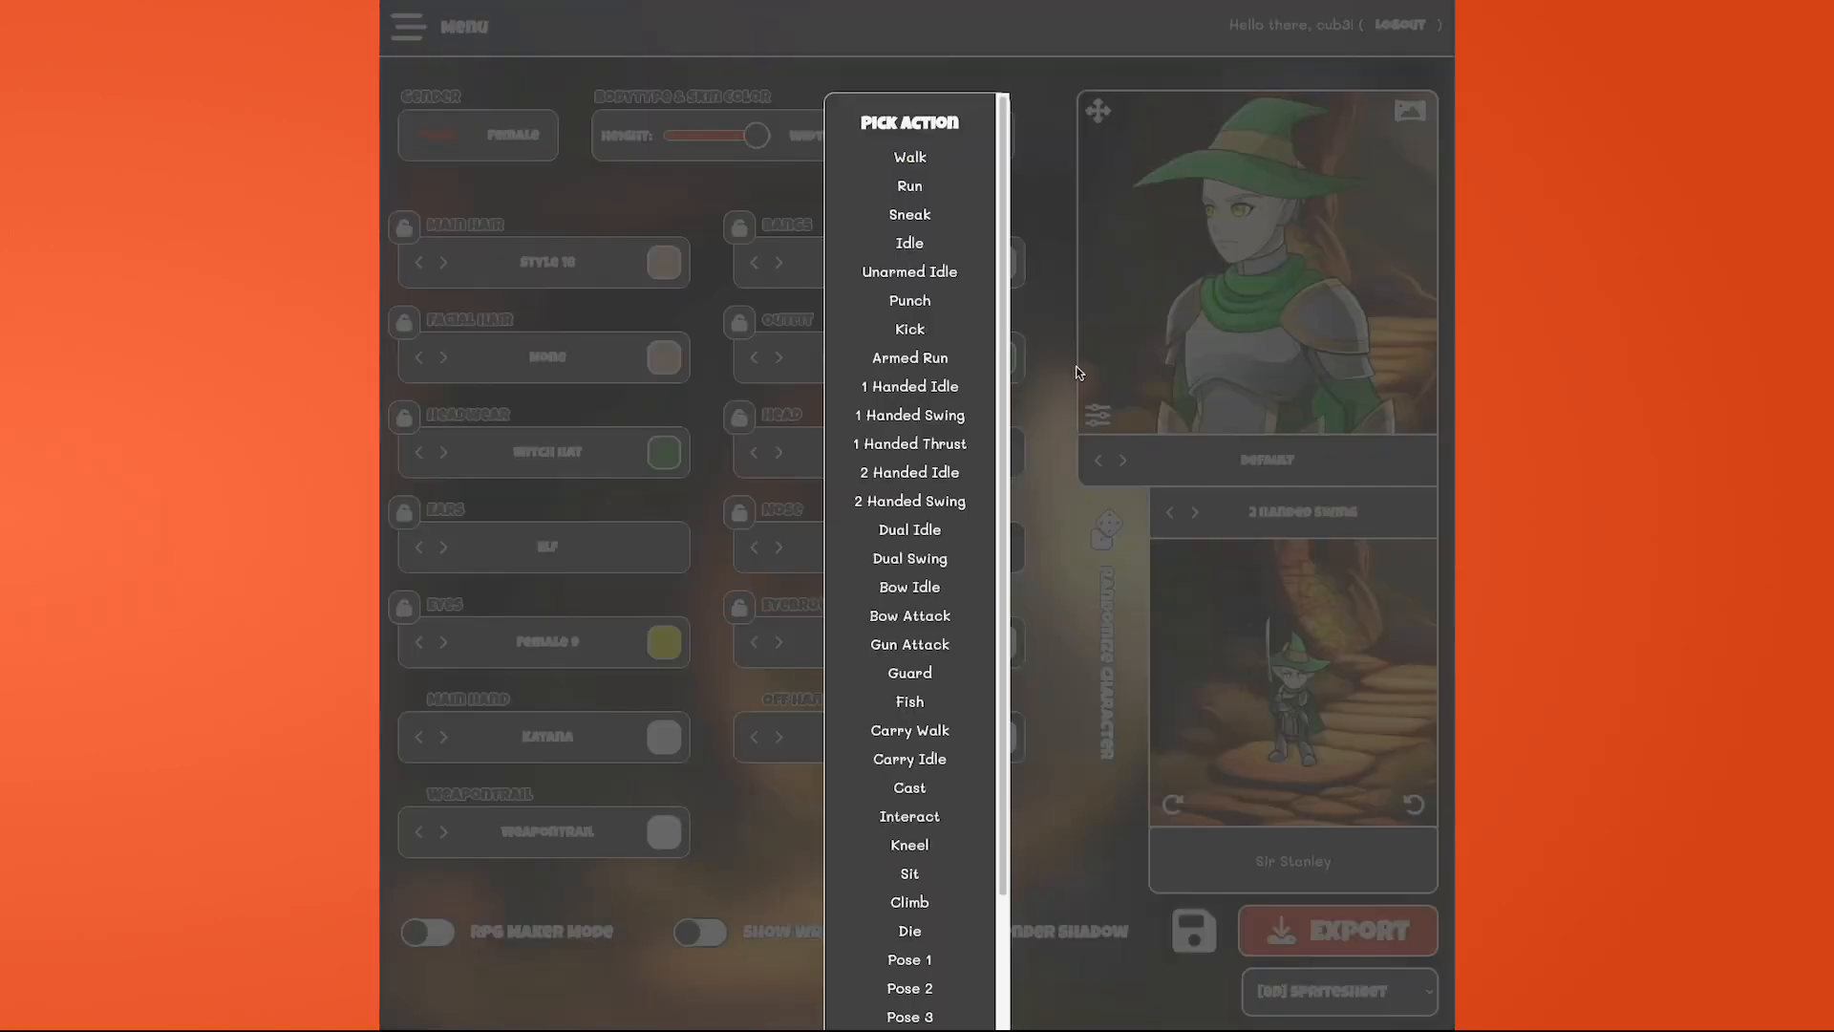
{"action": "left_click", "coordinate": [912, 241]}
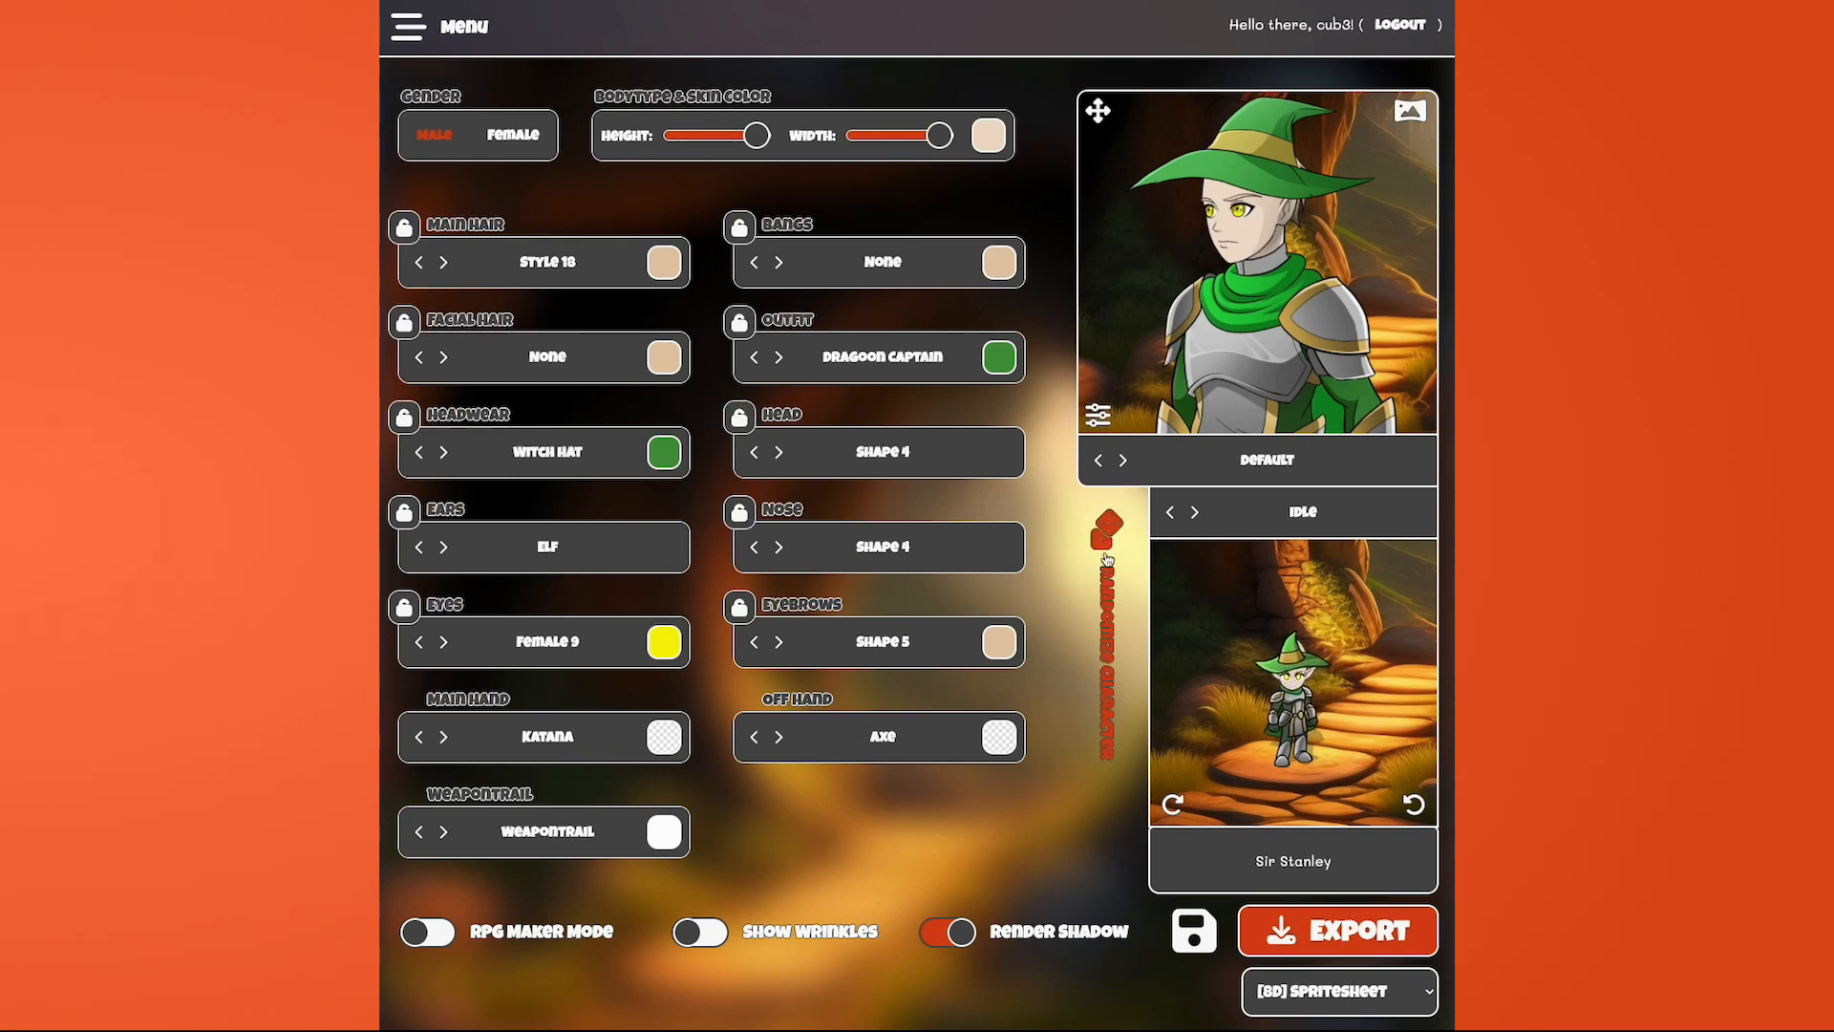
- Randomize the character's appearance and save the resulting character to the library
{"action": "left_click", "coordinate": [1109, 532]}
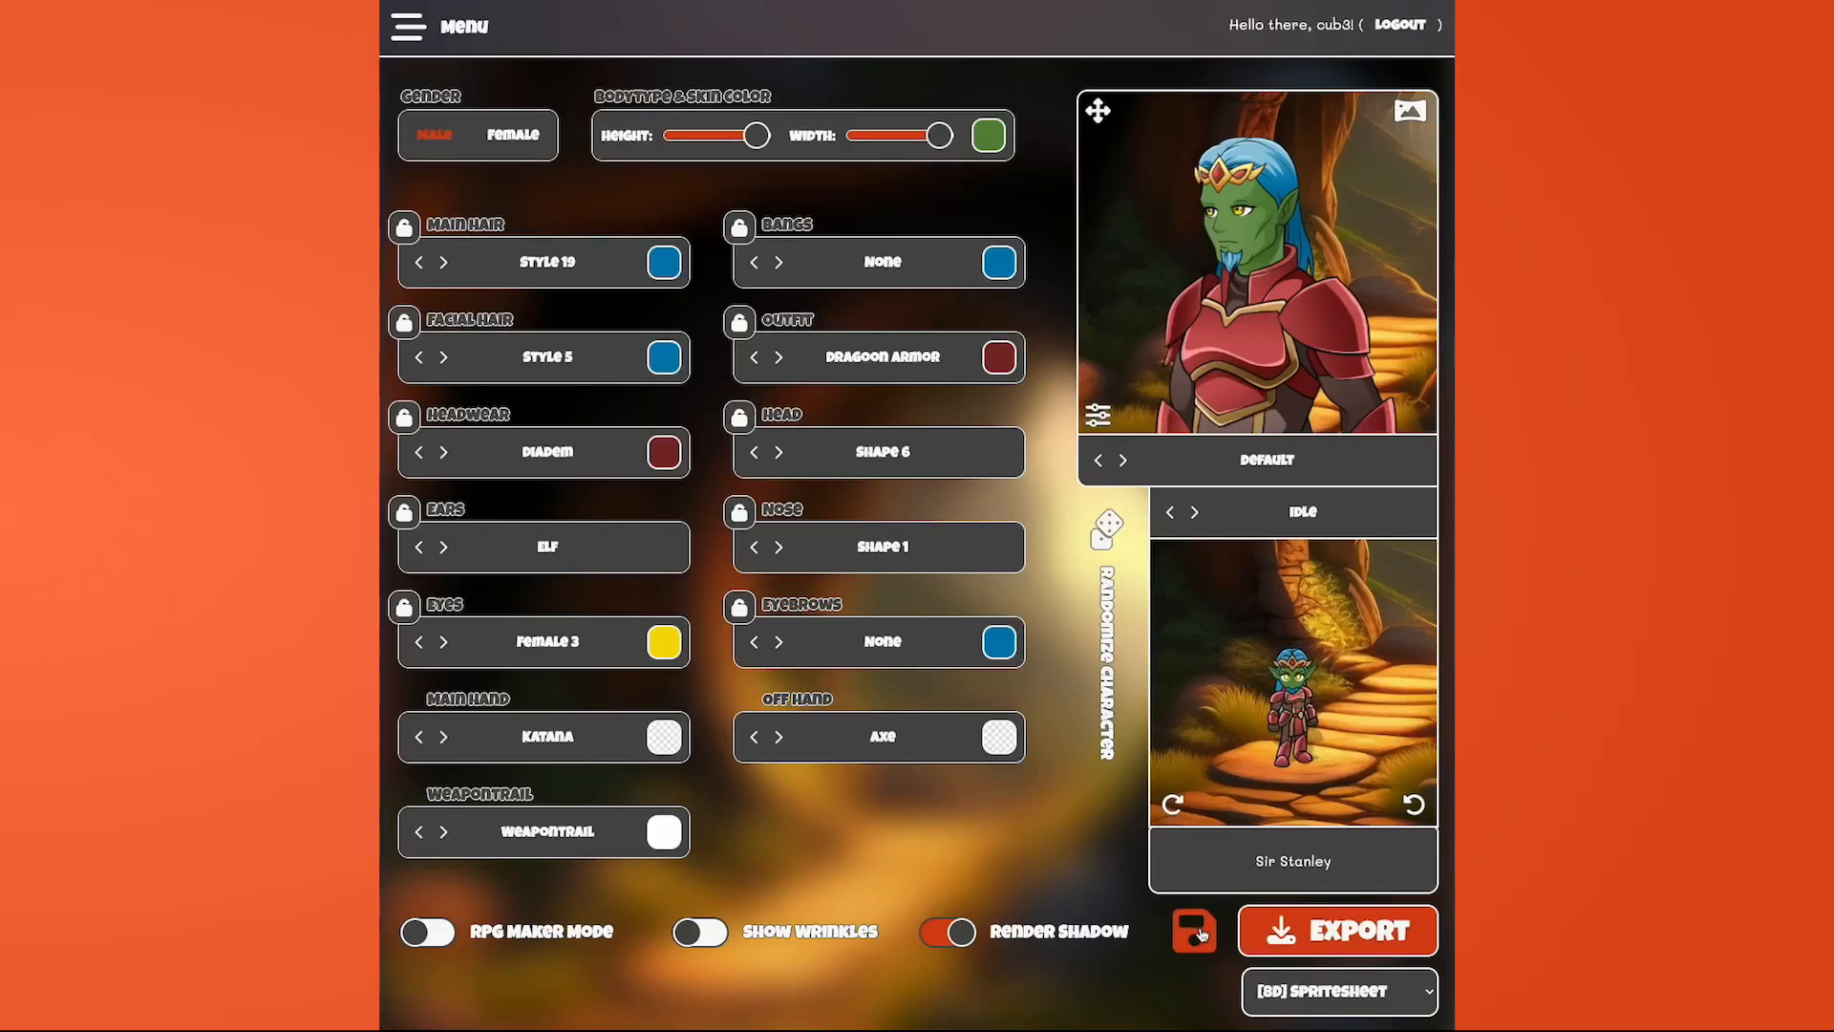
{"action": "left_click", "coordinate": [1202, 933]}
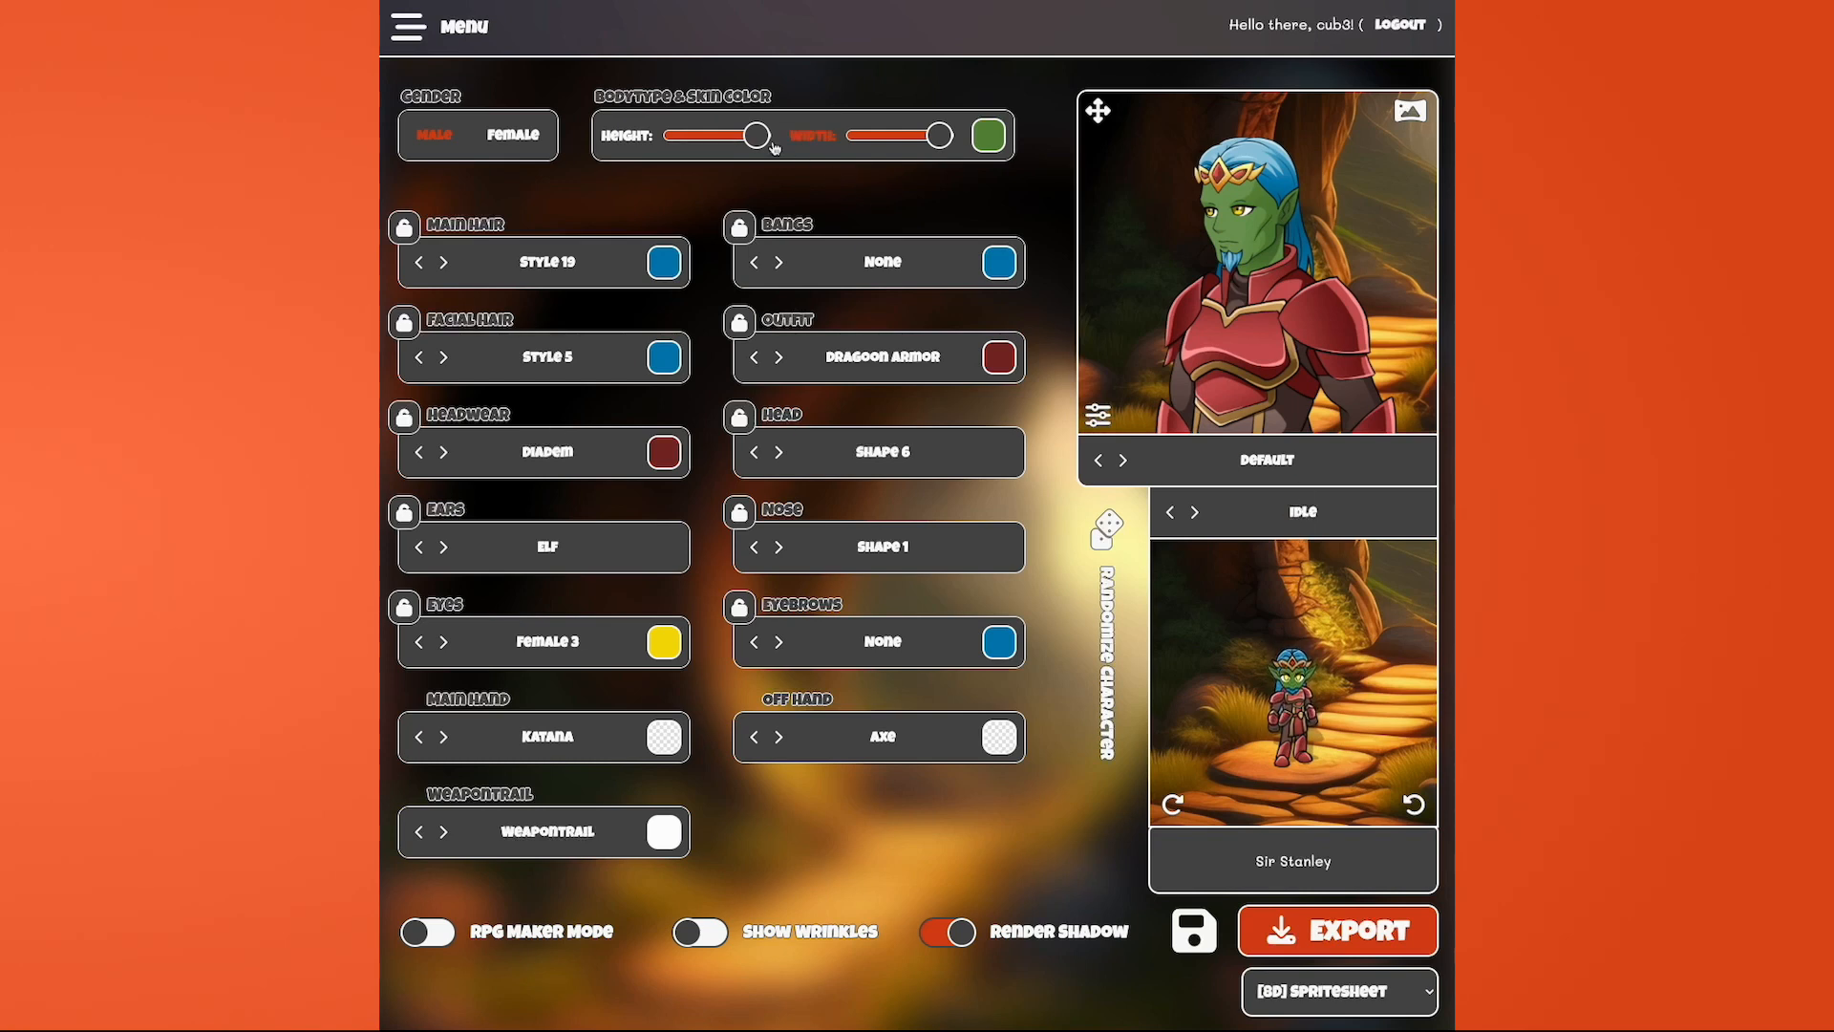
- Load the saved grey hooded character from the Character Library
{"action": "left_click", "coordinate": [448, 36]}
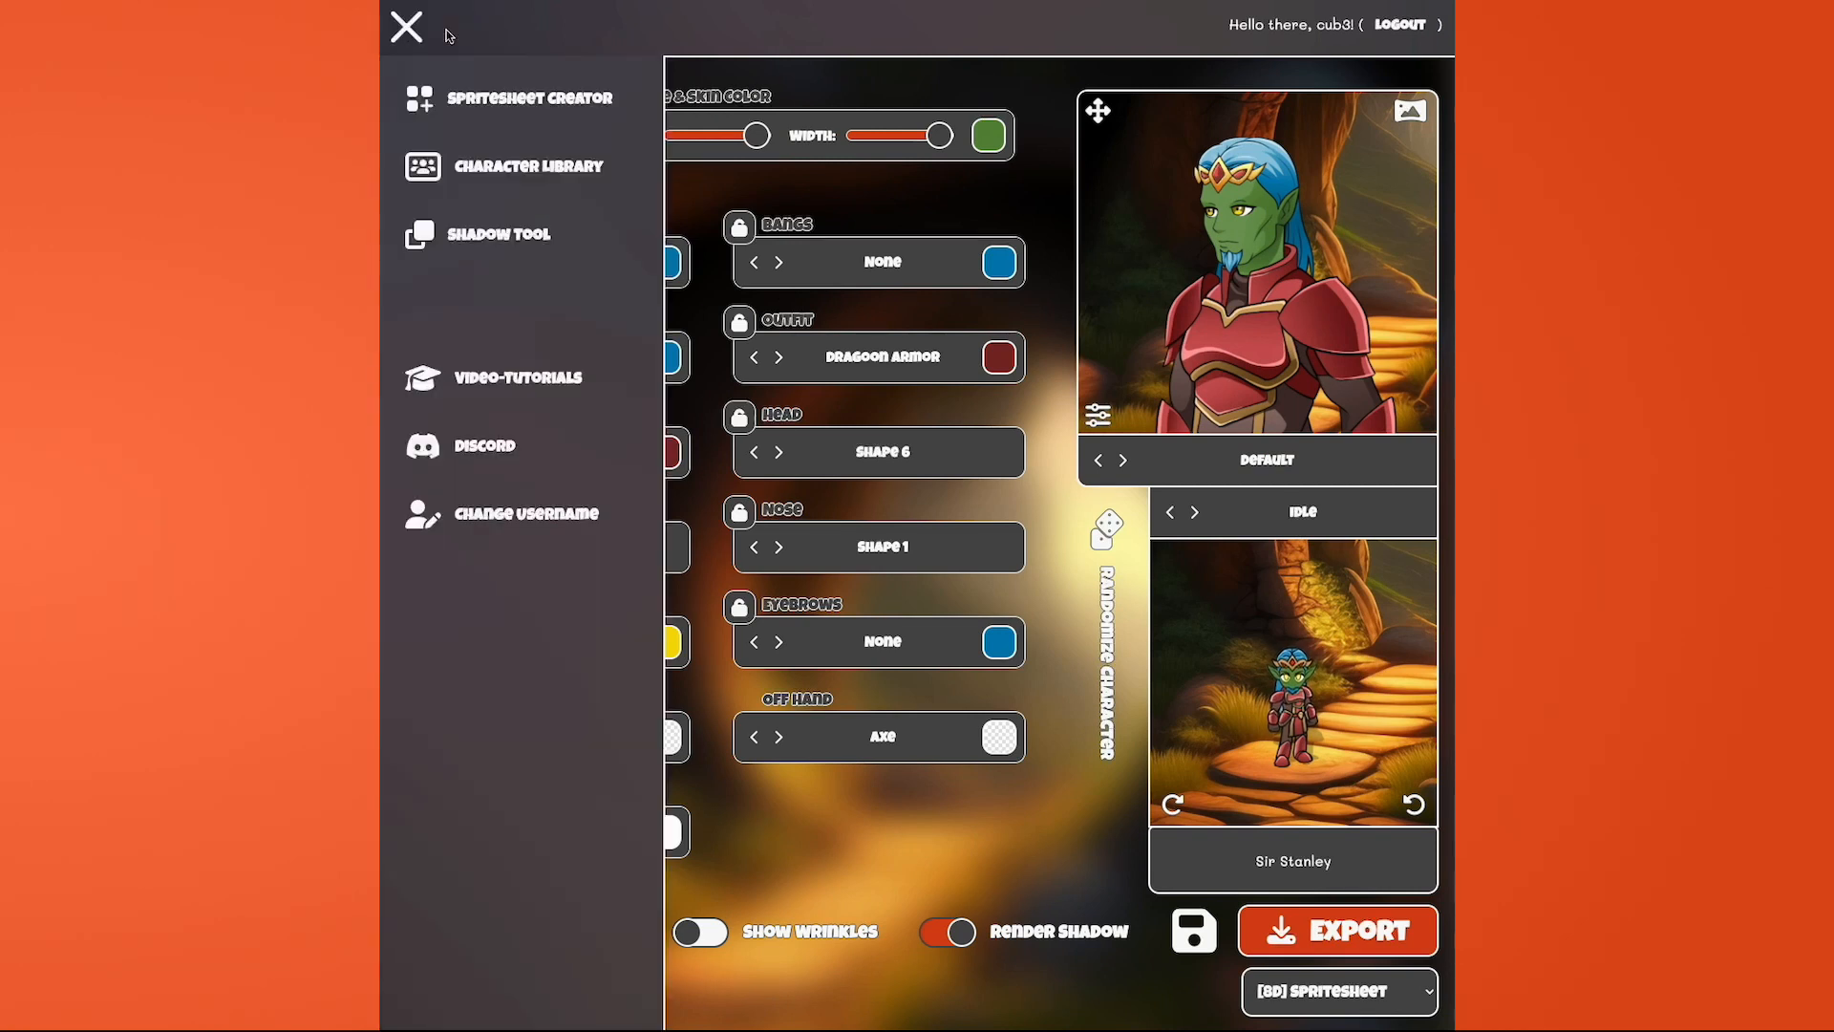
{"action": "left_click", "coordinate": [506, 167]}
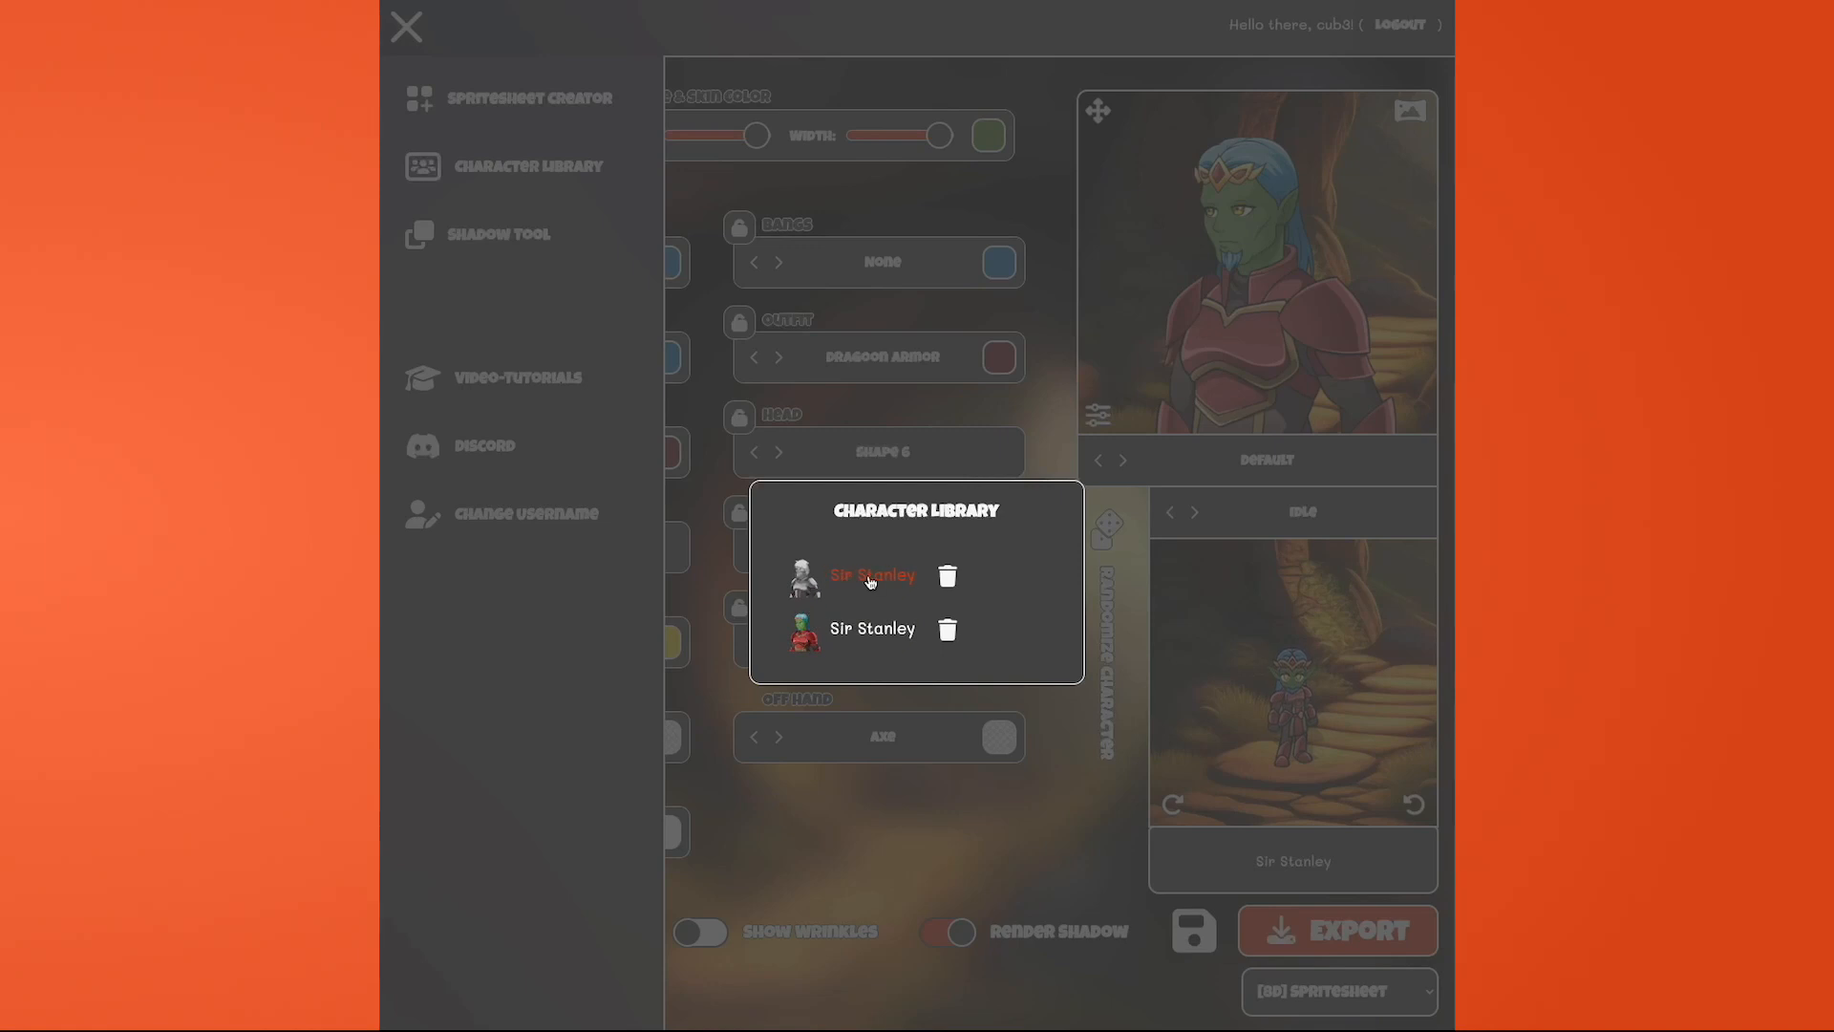
{"action": "left_click", "coordinate": [870, 580]}
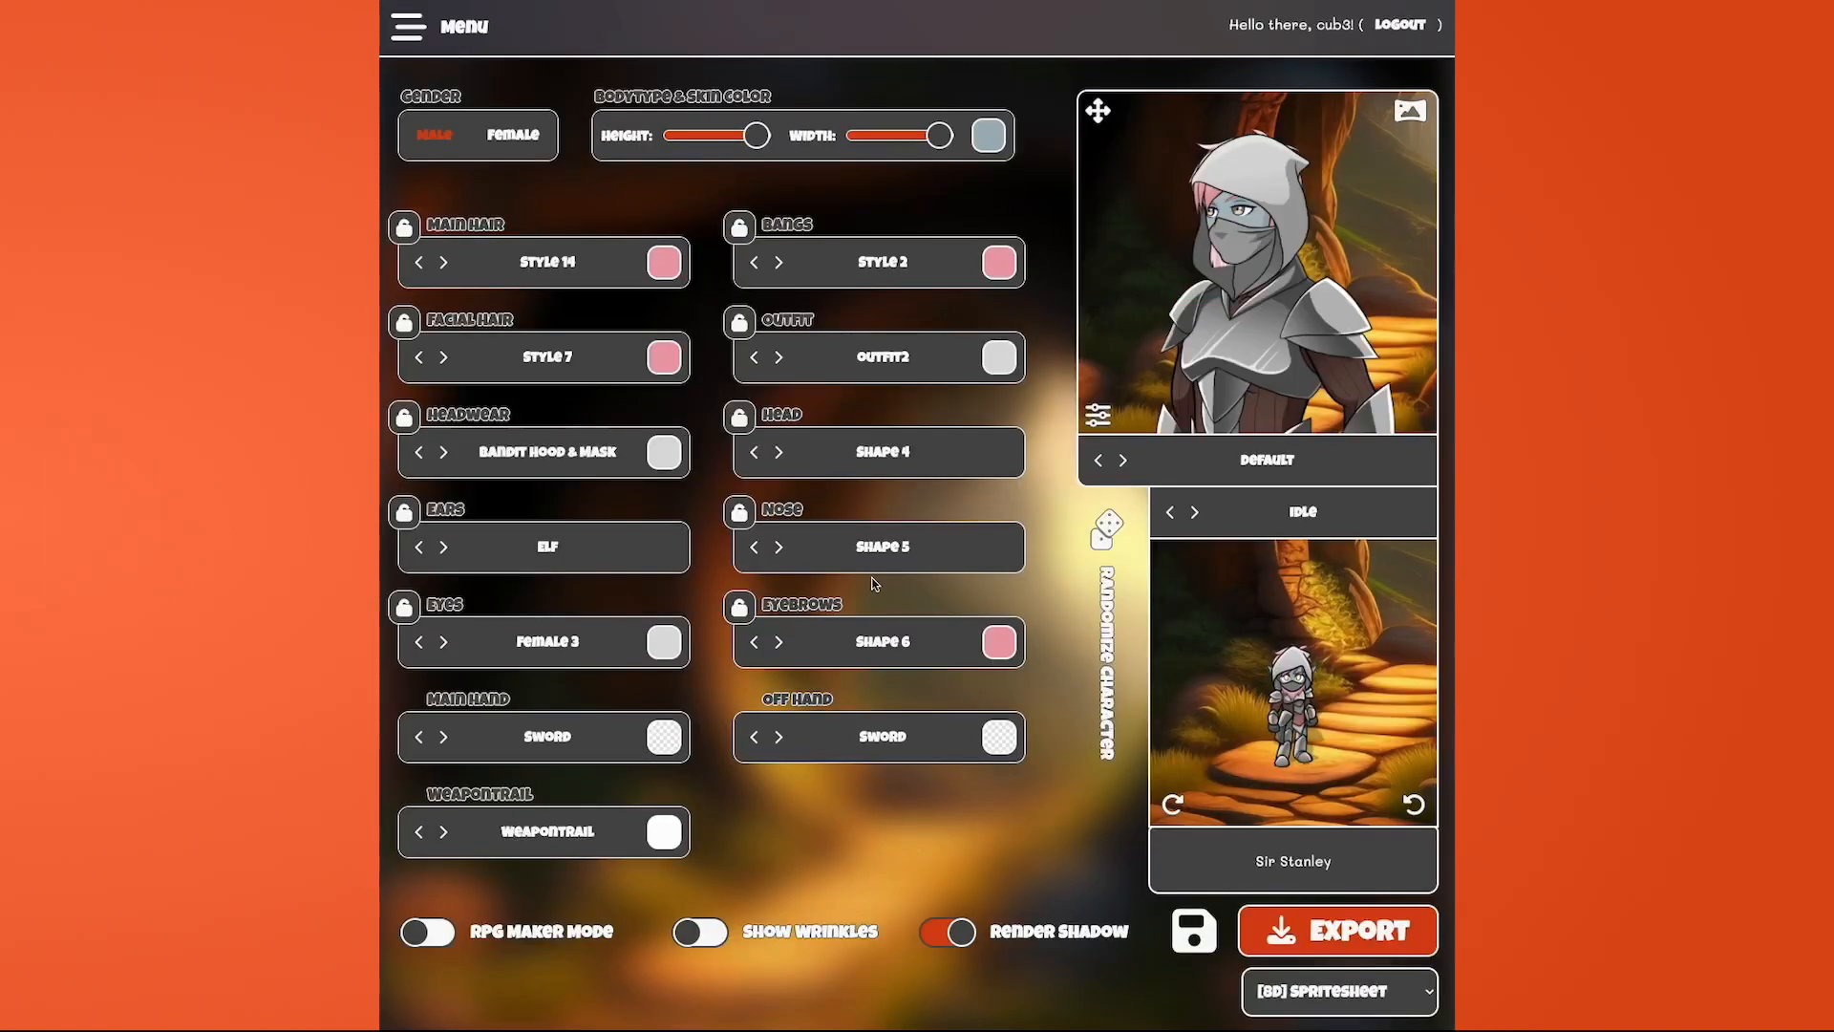
- Load the saved green-skinned character in red armor from the Character Library
{"action": "left_click", "coordinate": [464, 27]}
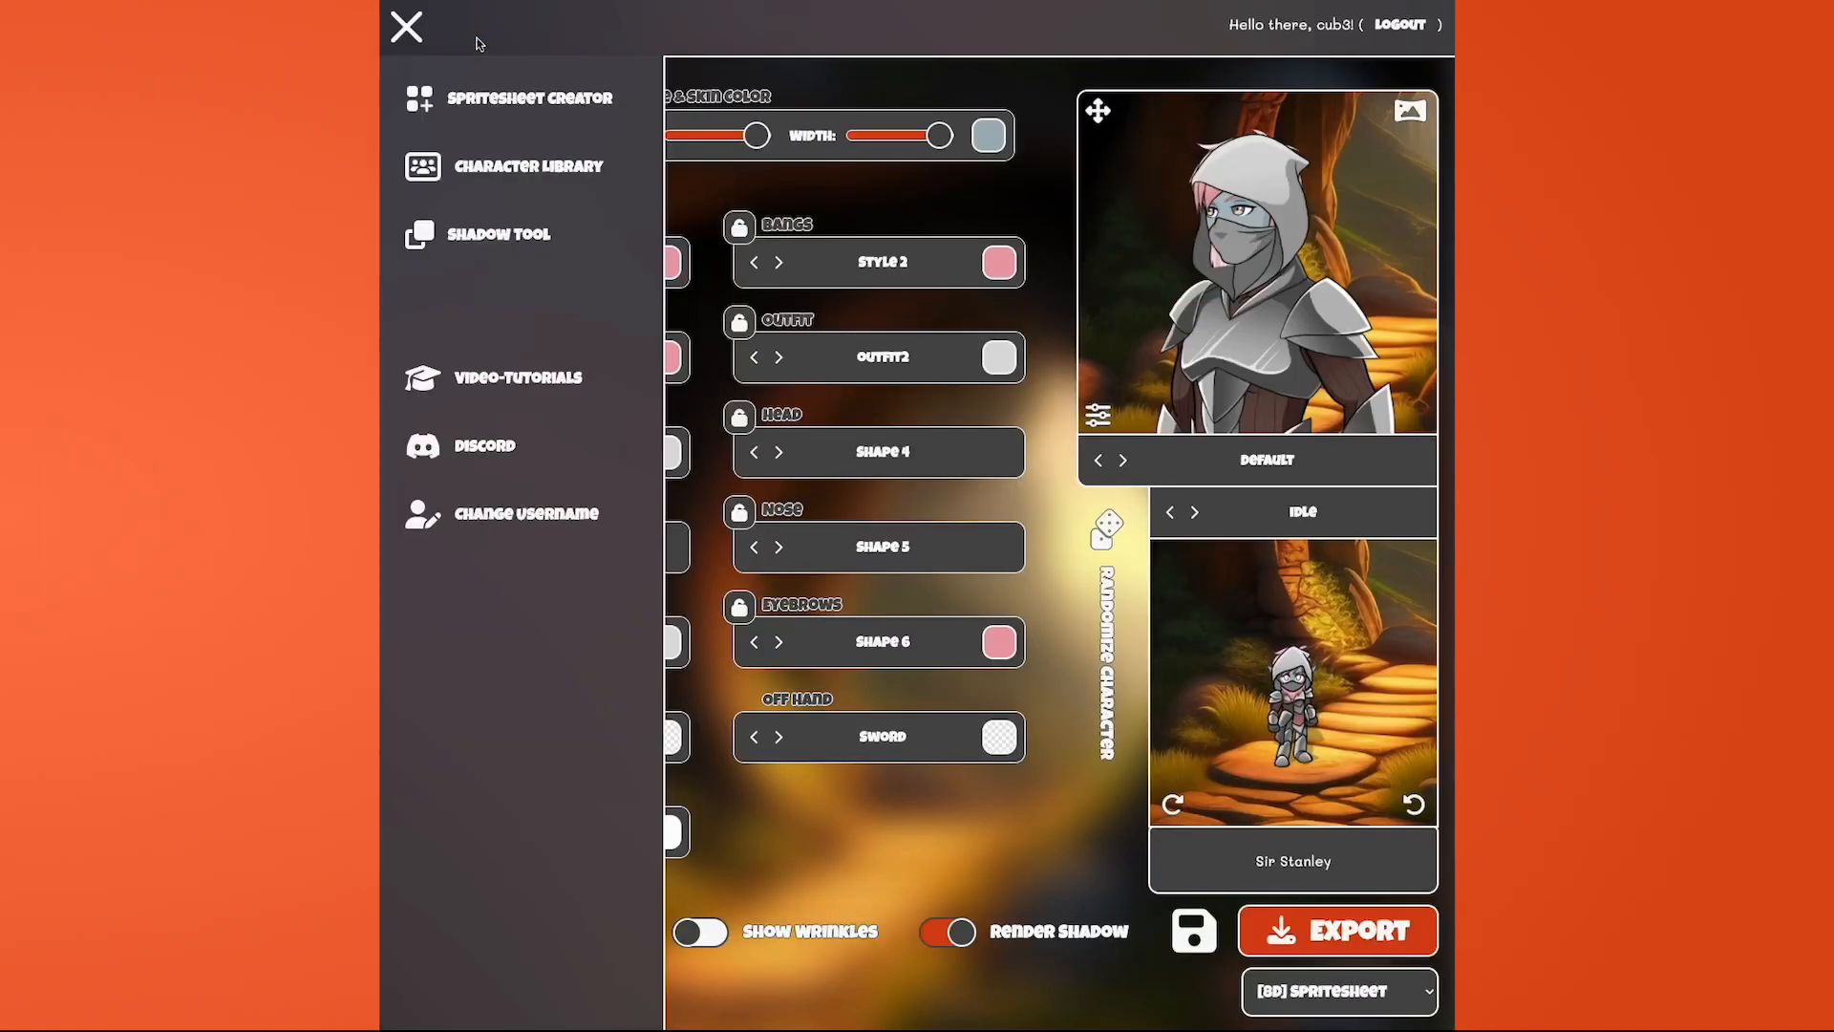
{"action": "left_click", "coordinate": [501, 176]}
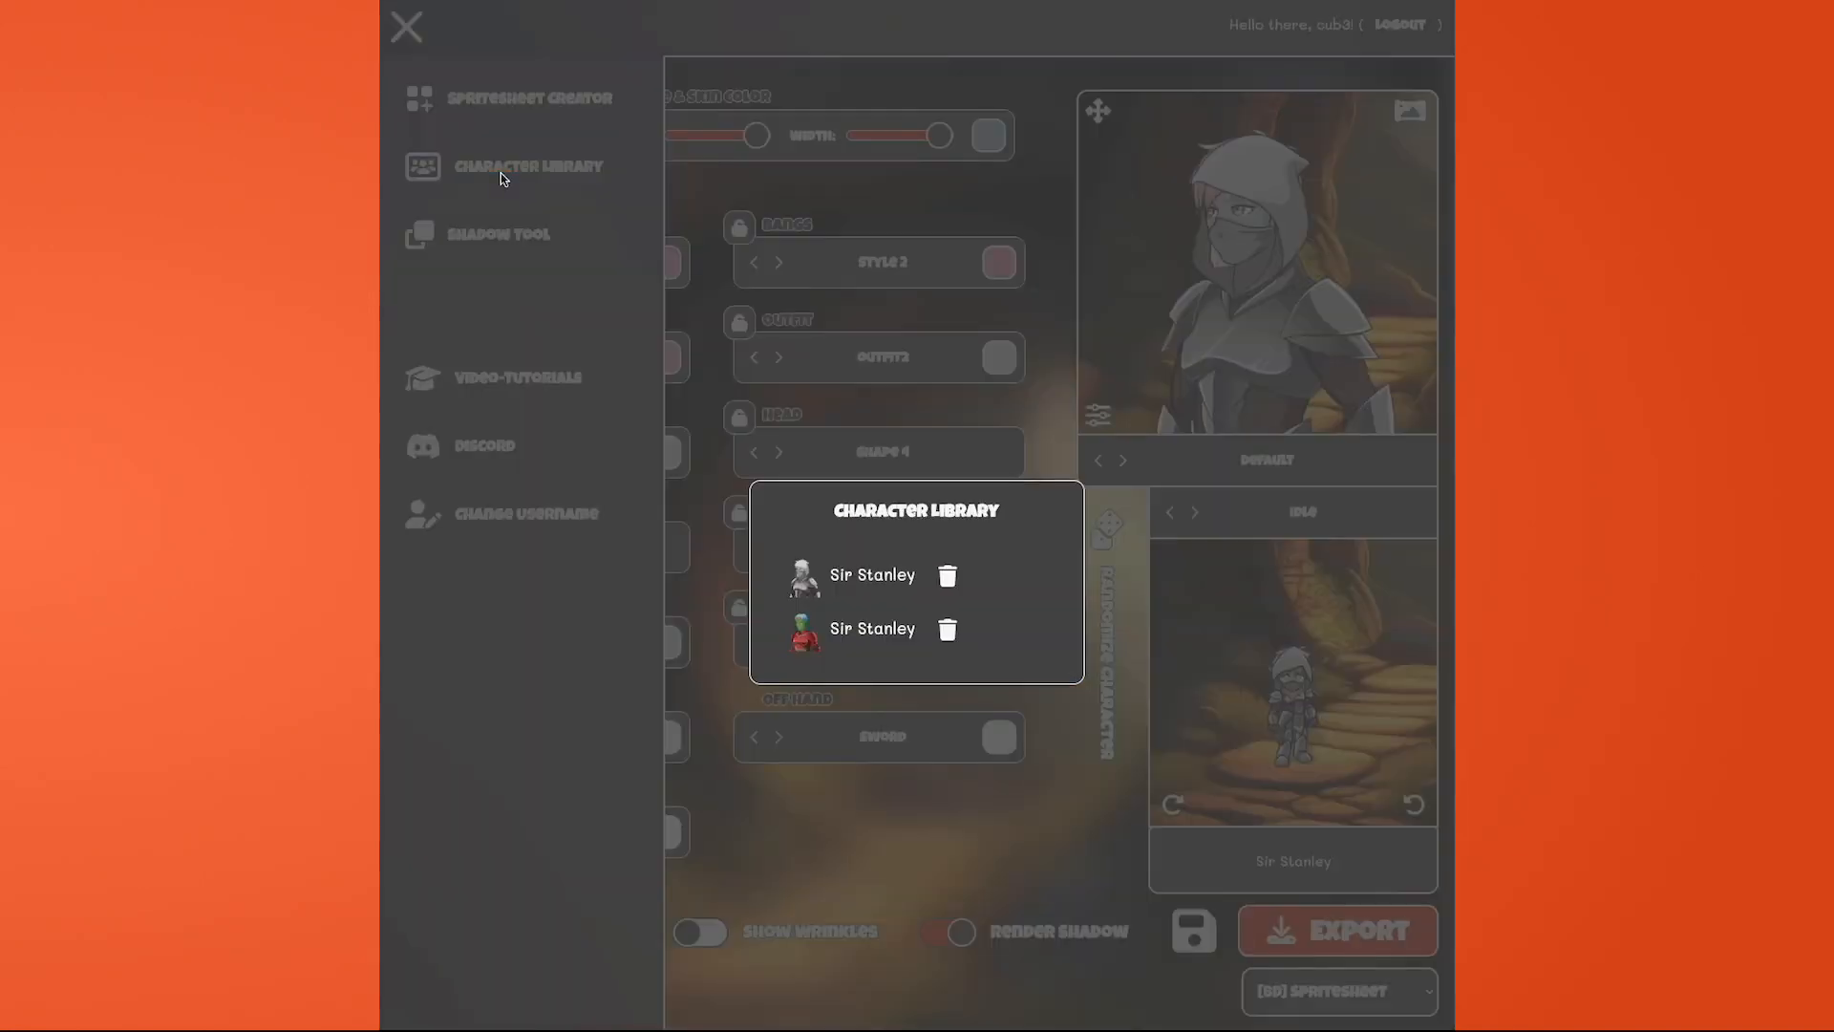
{"action": "left_click", "coordinate": [871, 628]}
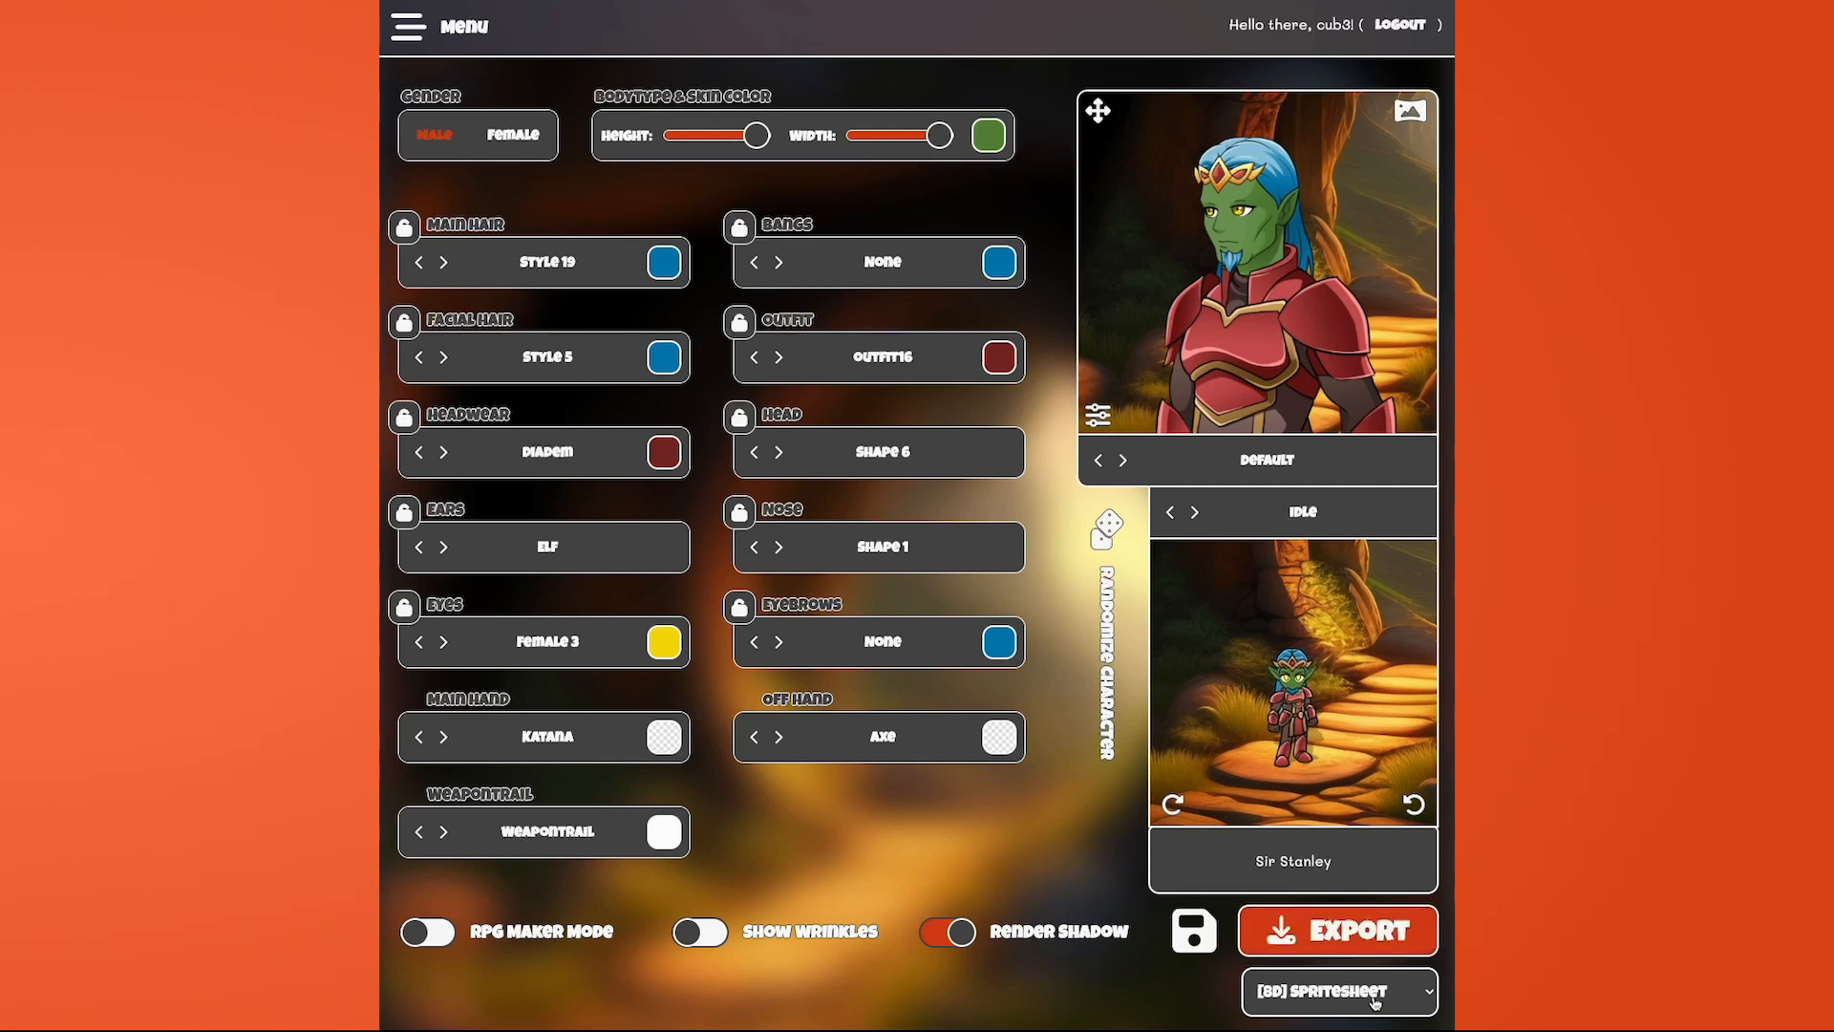
- Look through the available export templates and keep [8D] Spritesheet selected
{"action": "left_click", "coordinate": [1389, 995]}
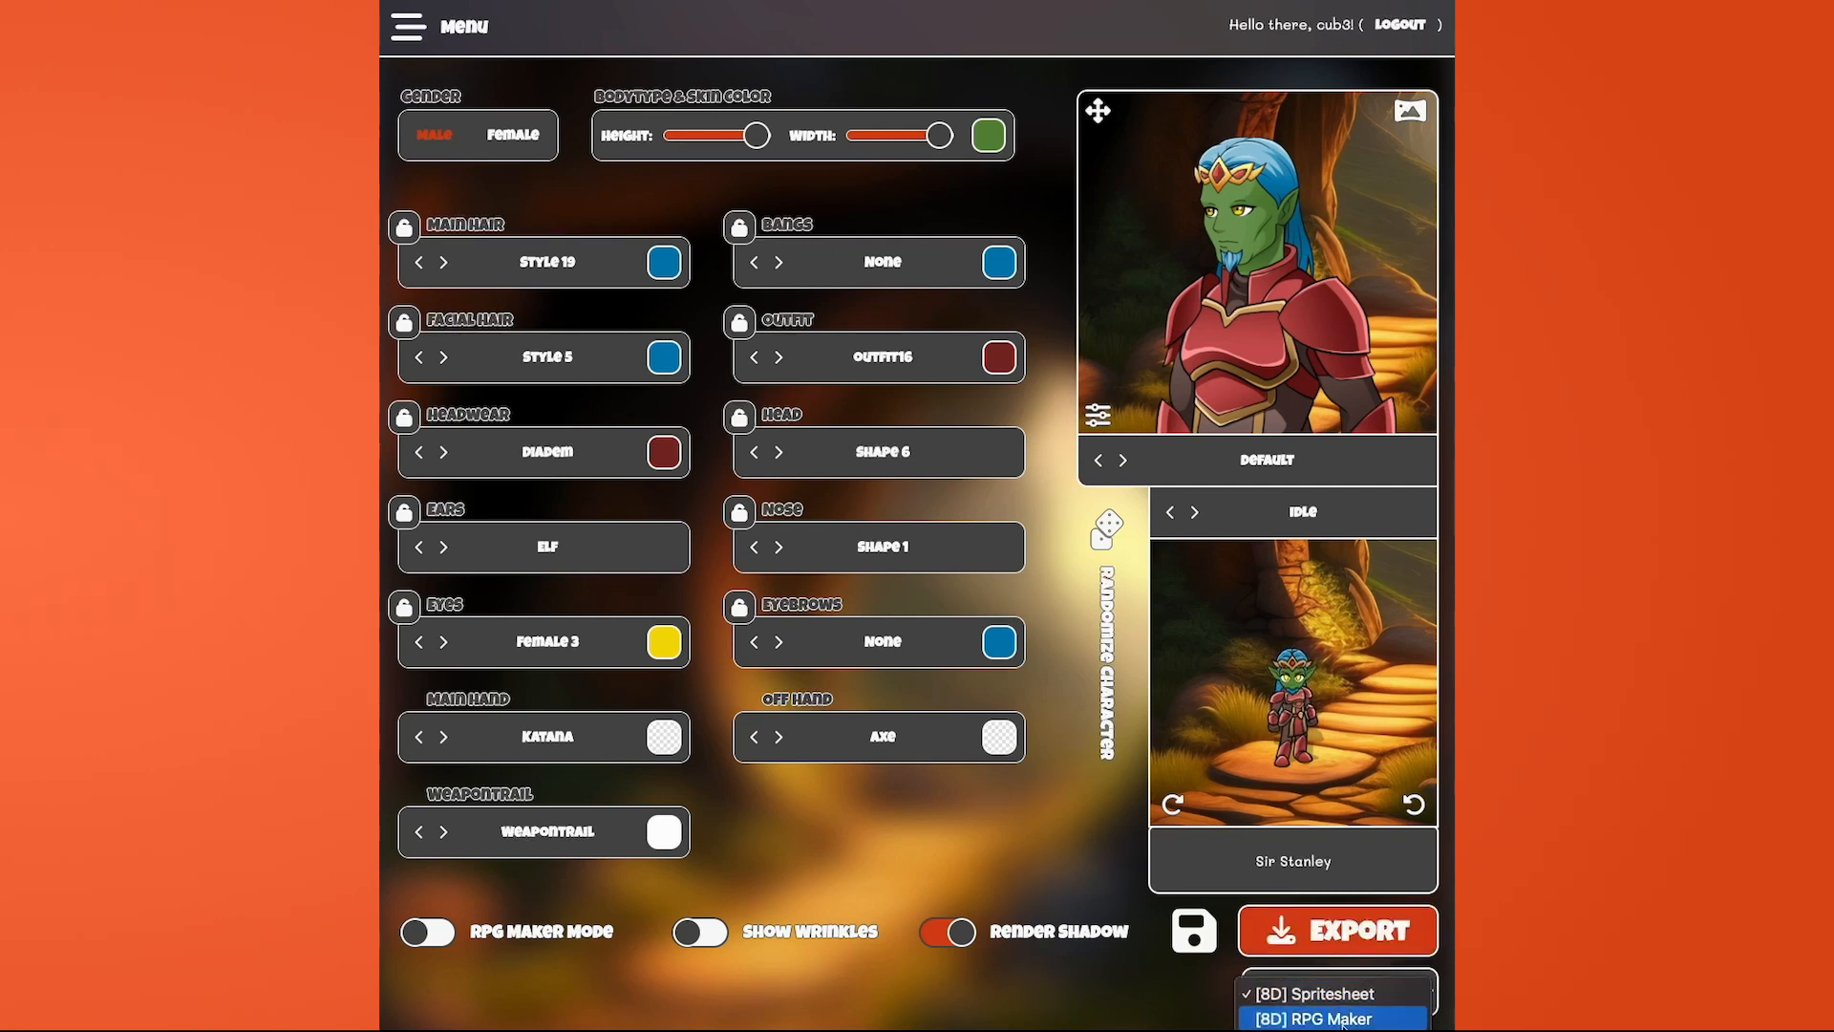
{"action": "left_click", "coordinate": [1261, 993]}
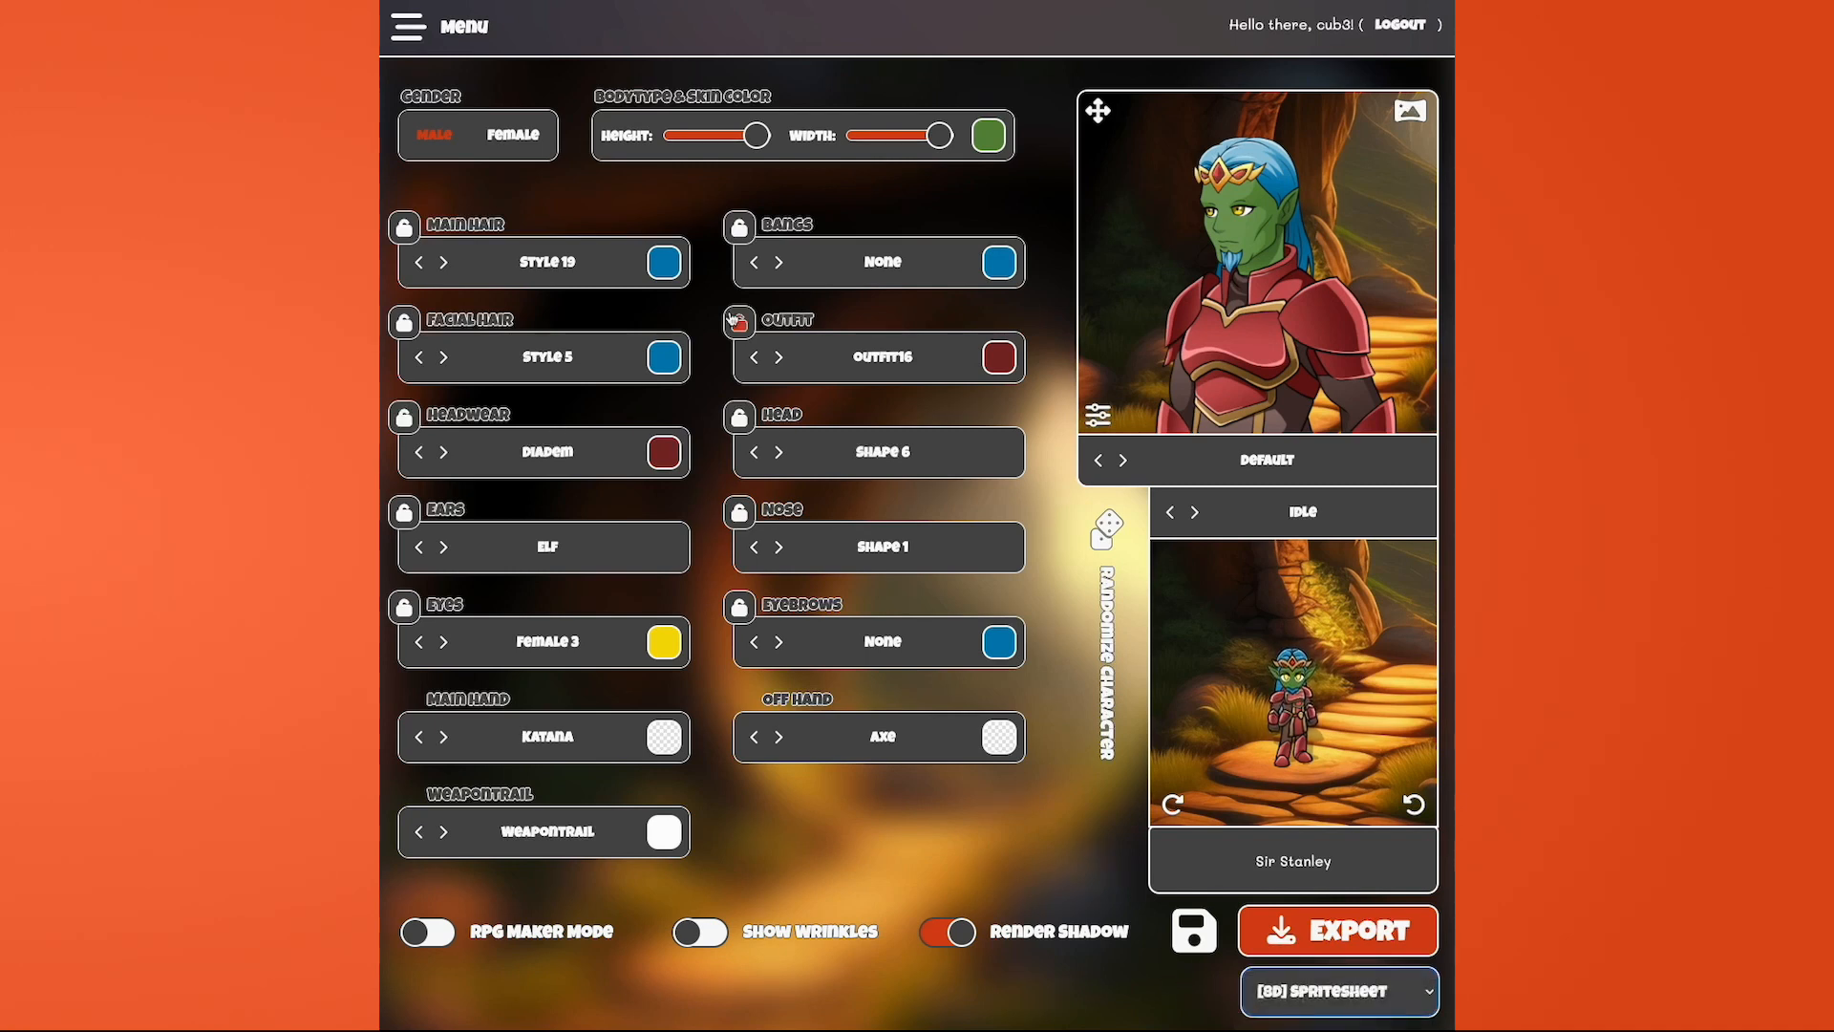
- Open the Spritesheet Creator and review all sheets of the [8D] RPG Maker template
{"action": "left_click", "coordinate": [468, 25]}
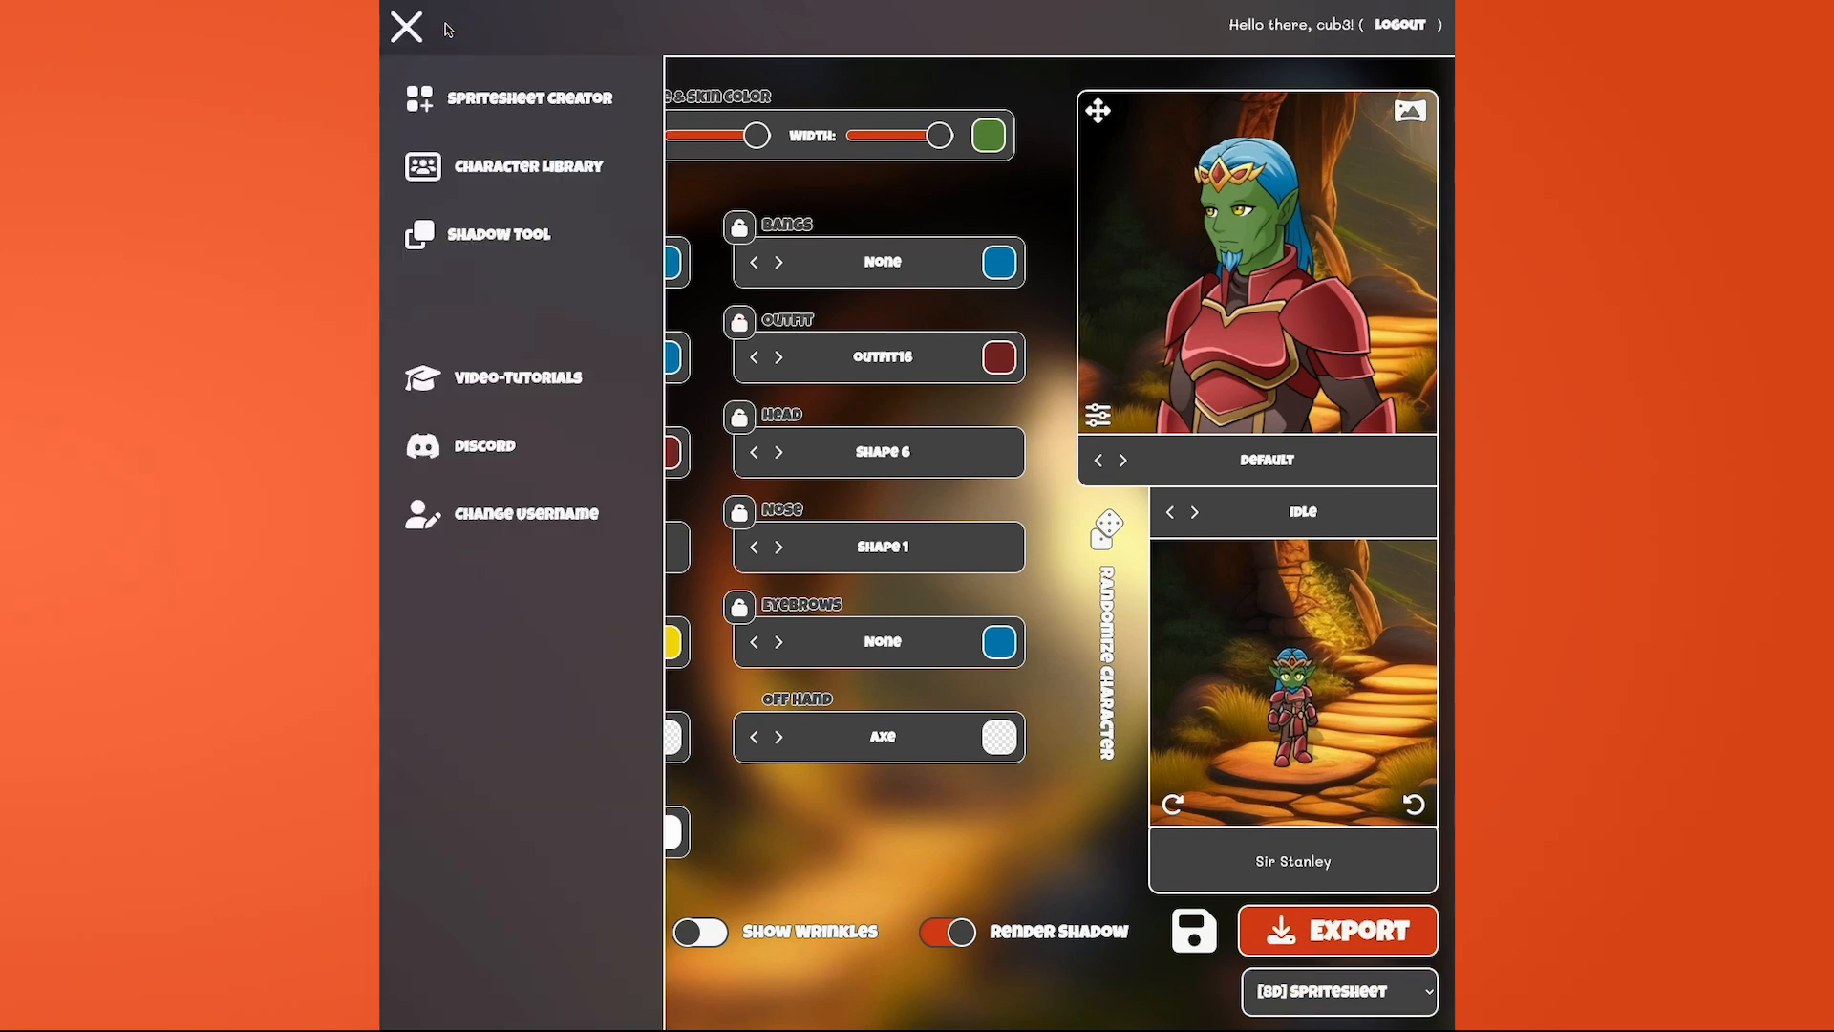
{"action": "left_click", "coordinate": [481, 104]}
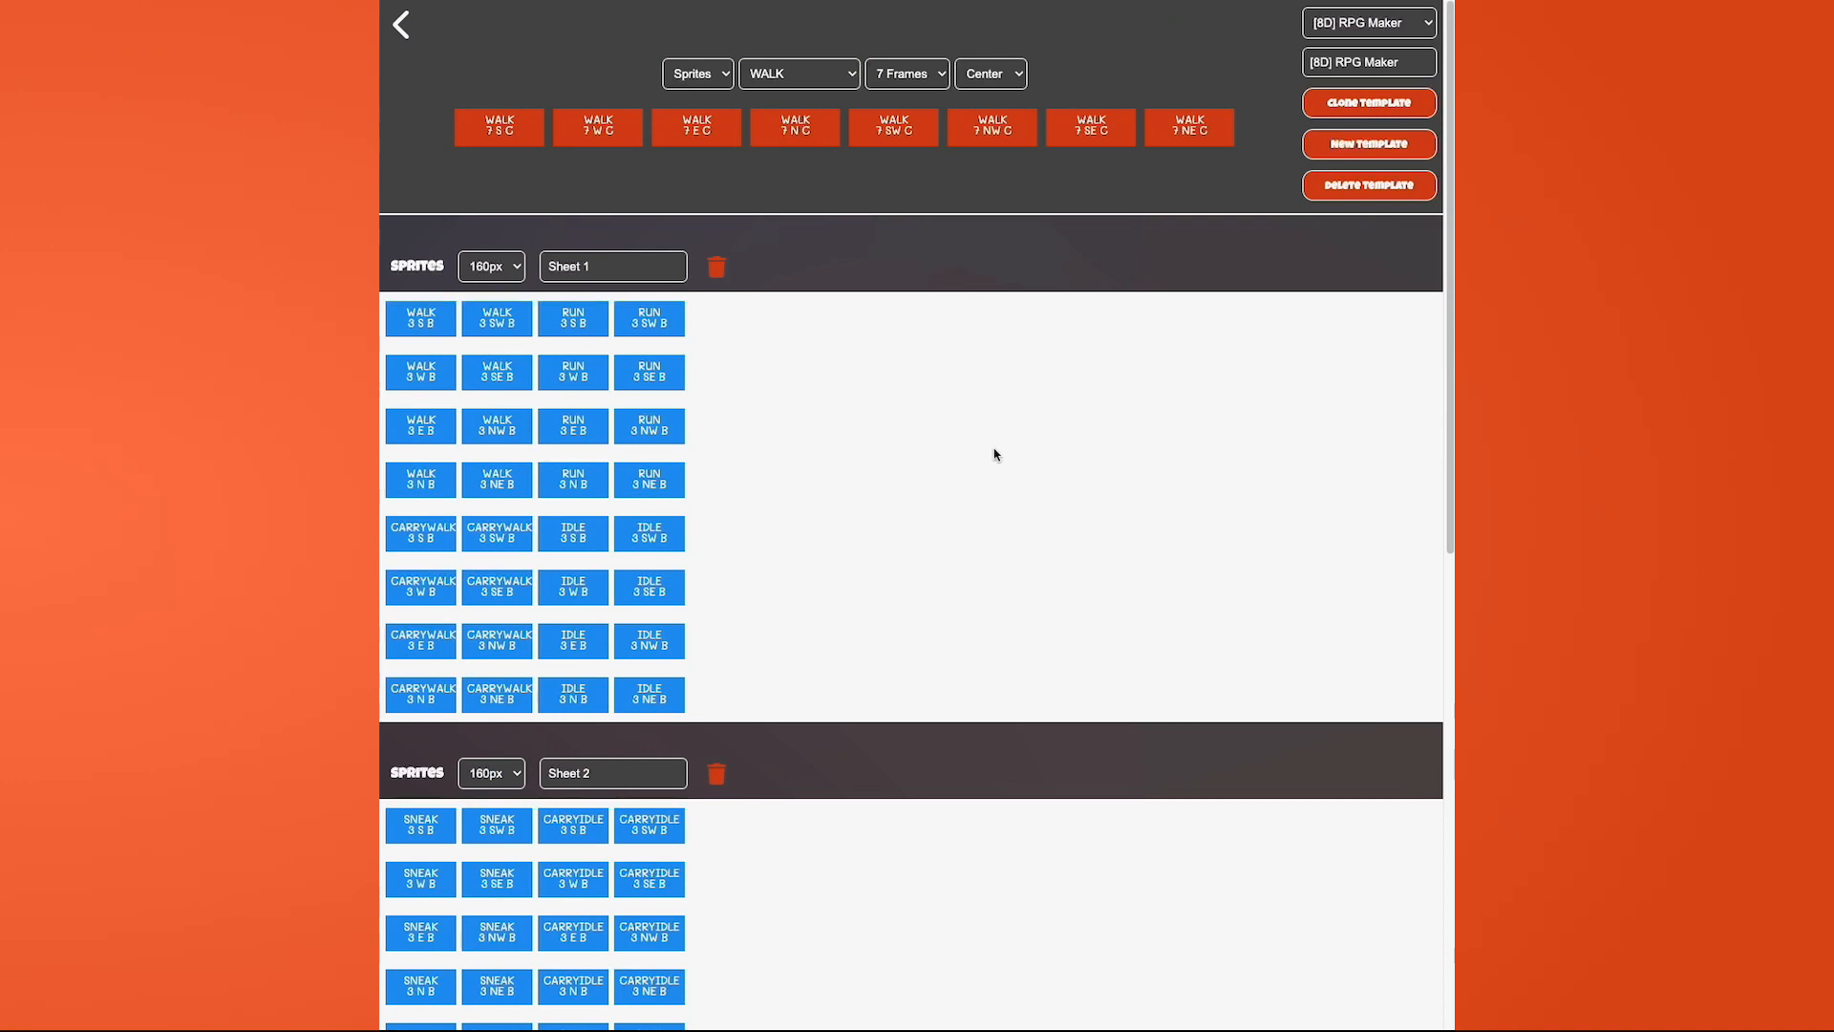
{"action": "scroll", "coordinate": [993, 451], "scroll_direction": "down", "scroll_amount": 10}
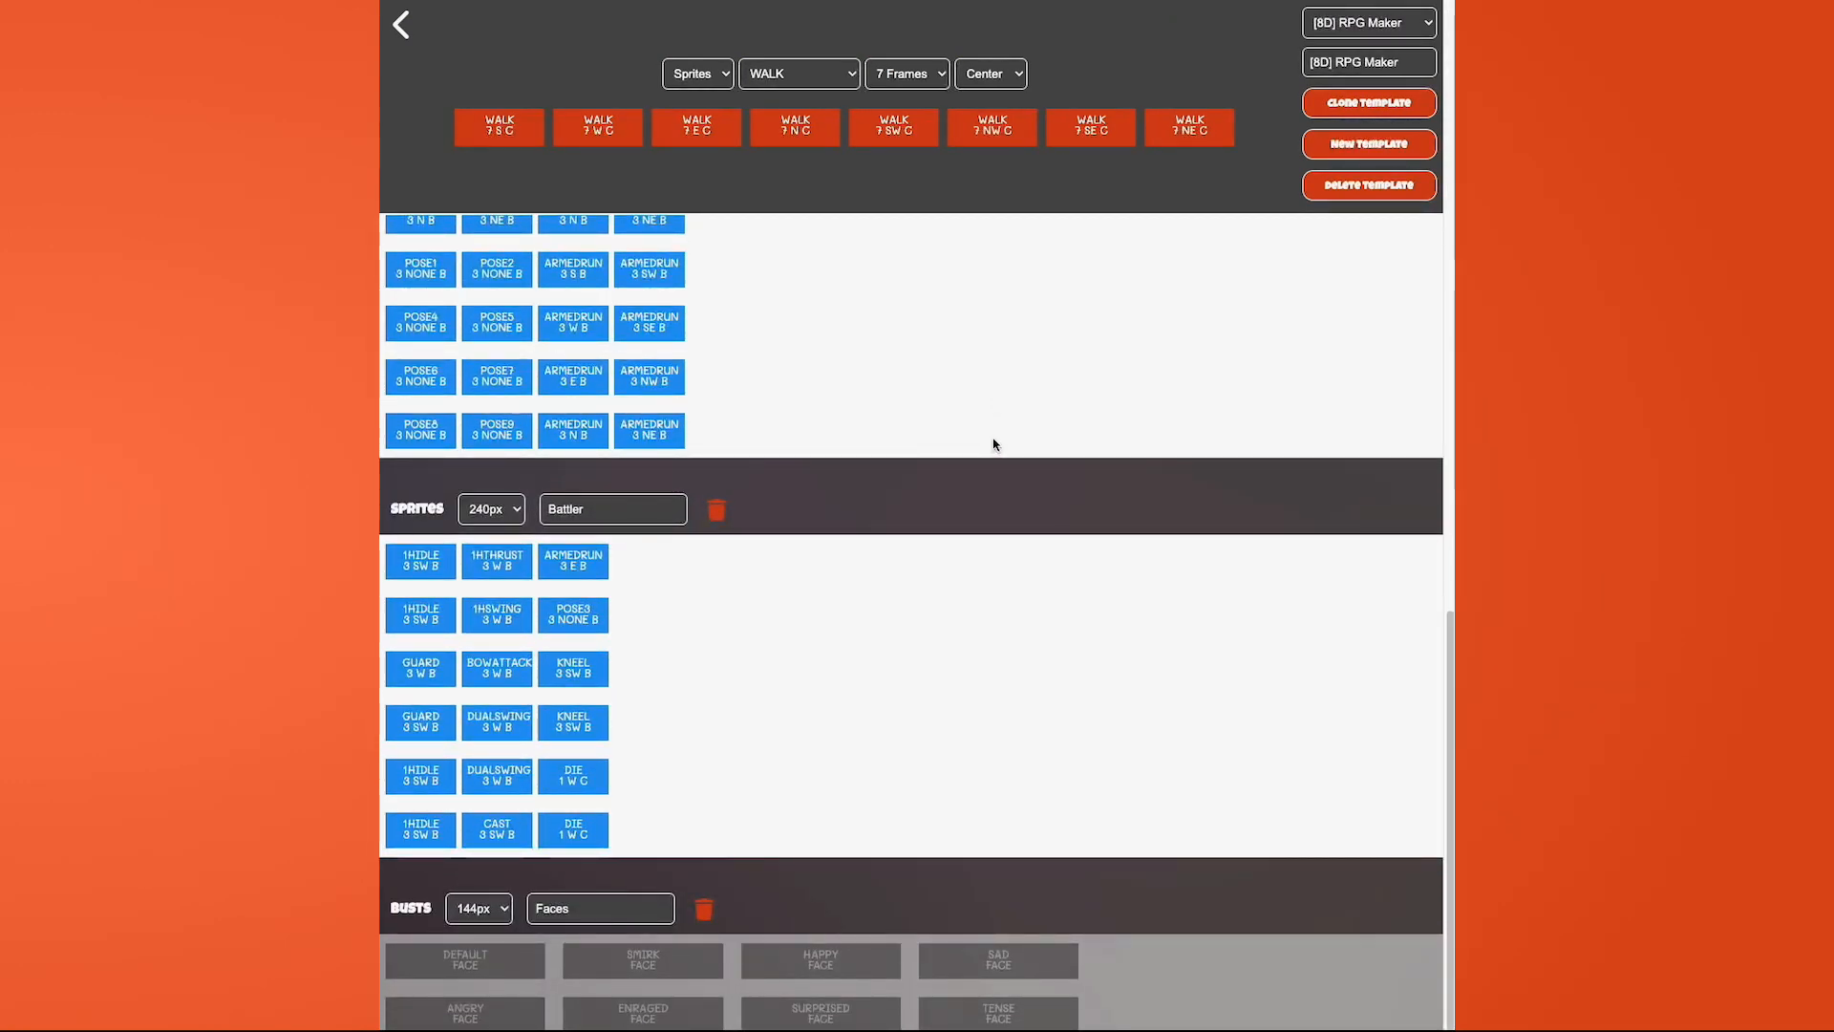
{"action": "scroll", "coordinate": [993, 444], "scroll_direction": "up", "scroll_amount": 10}
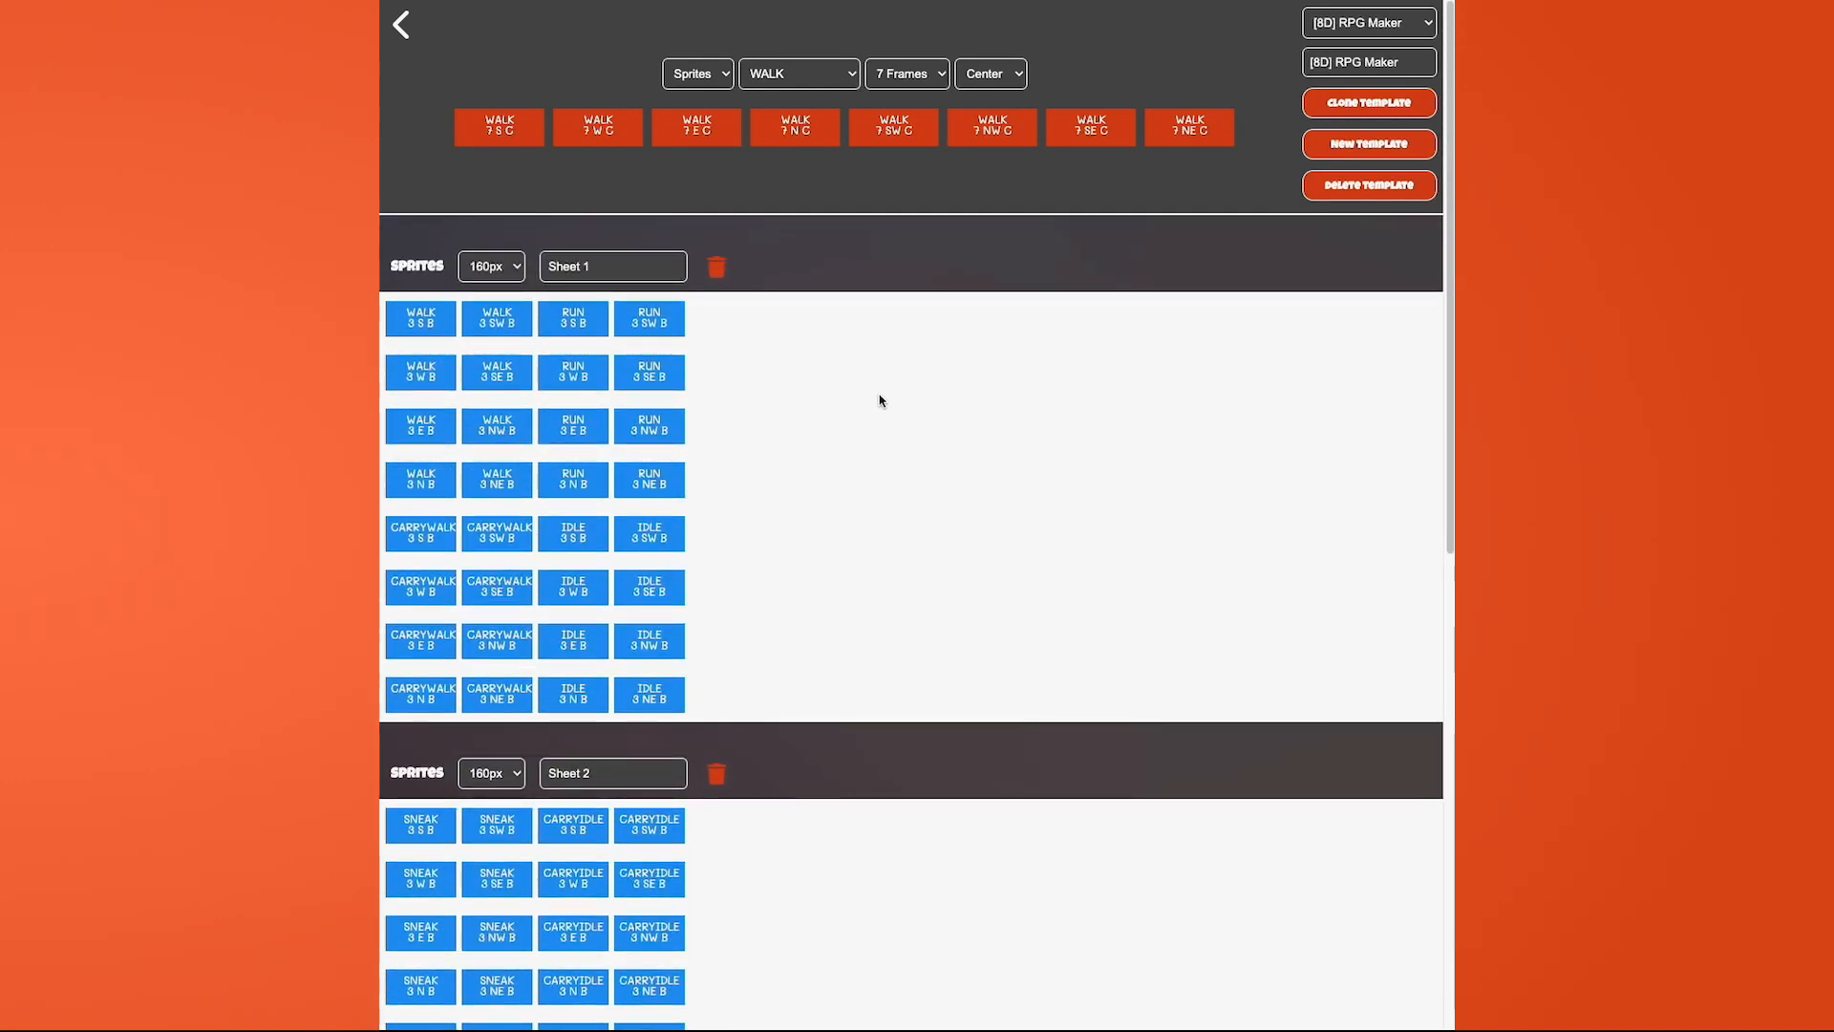
- Display the [8D] Spritesheet template and look at the available content types, keeping Sprites selected
{"action": "left_click", "coordinate": [1402, 29]}
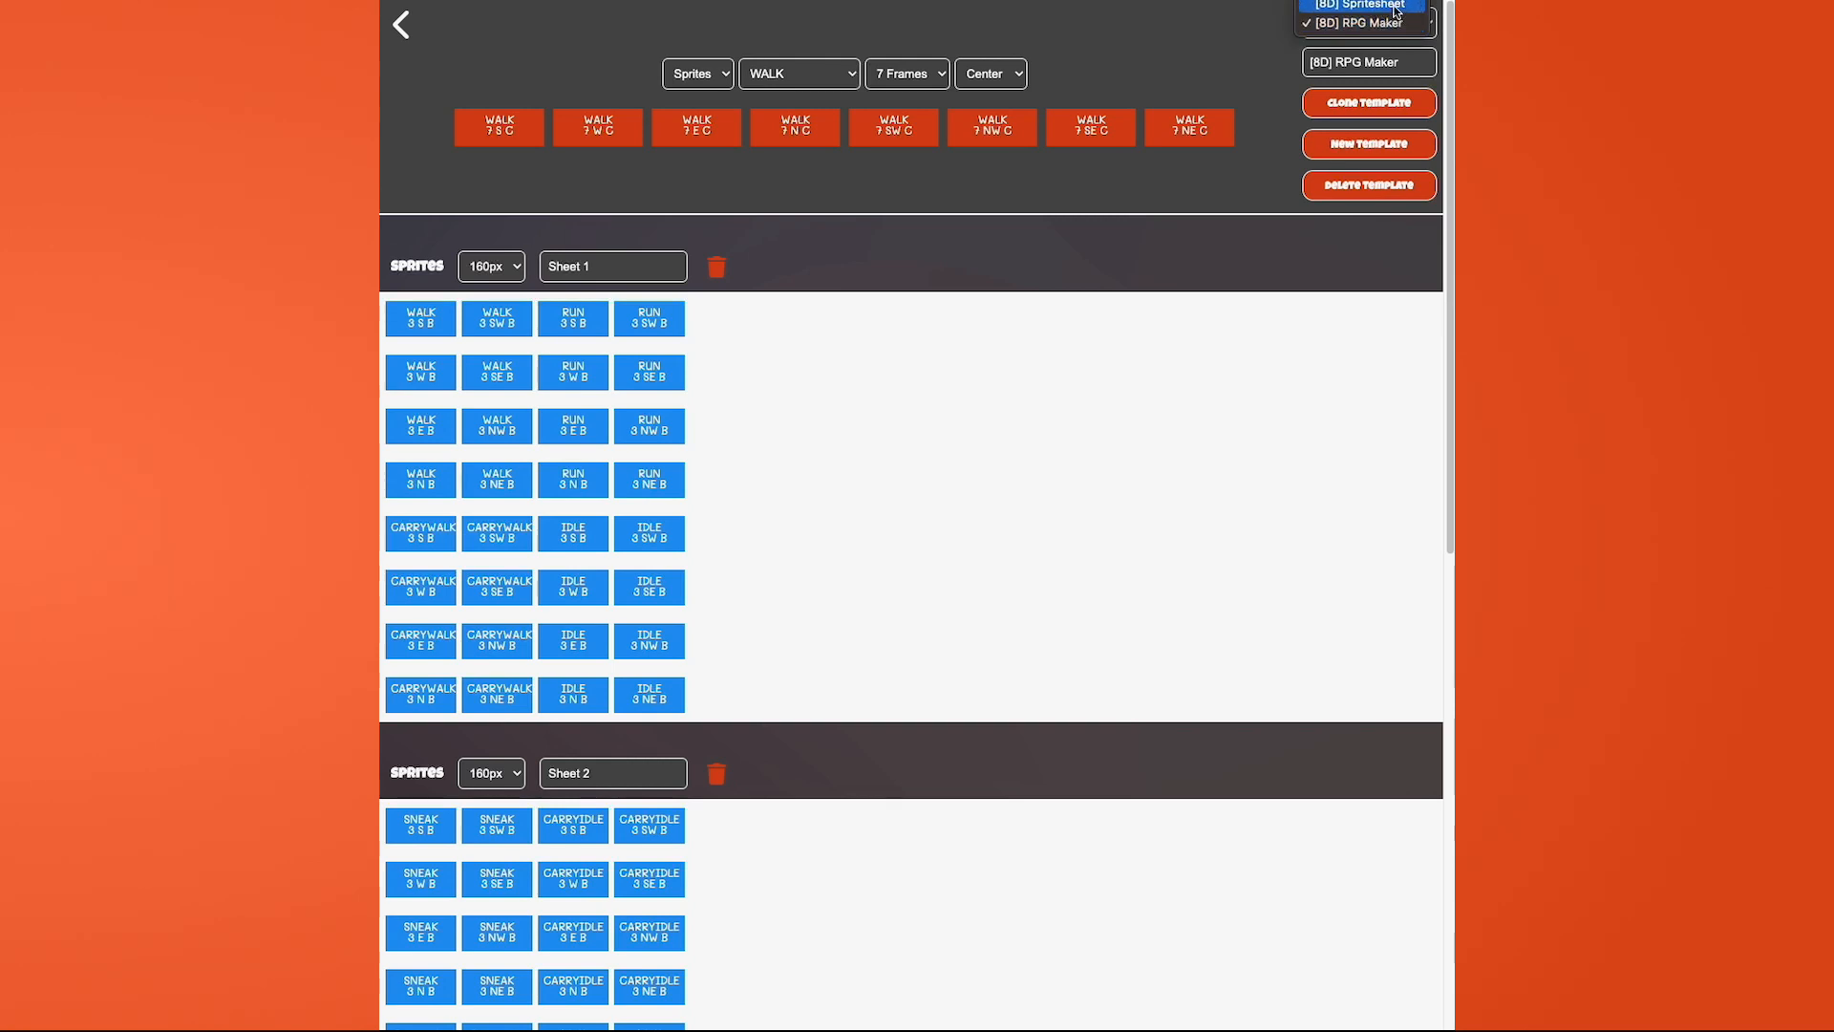
{"action": "left_click", "coordinate": [1396, 8]}
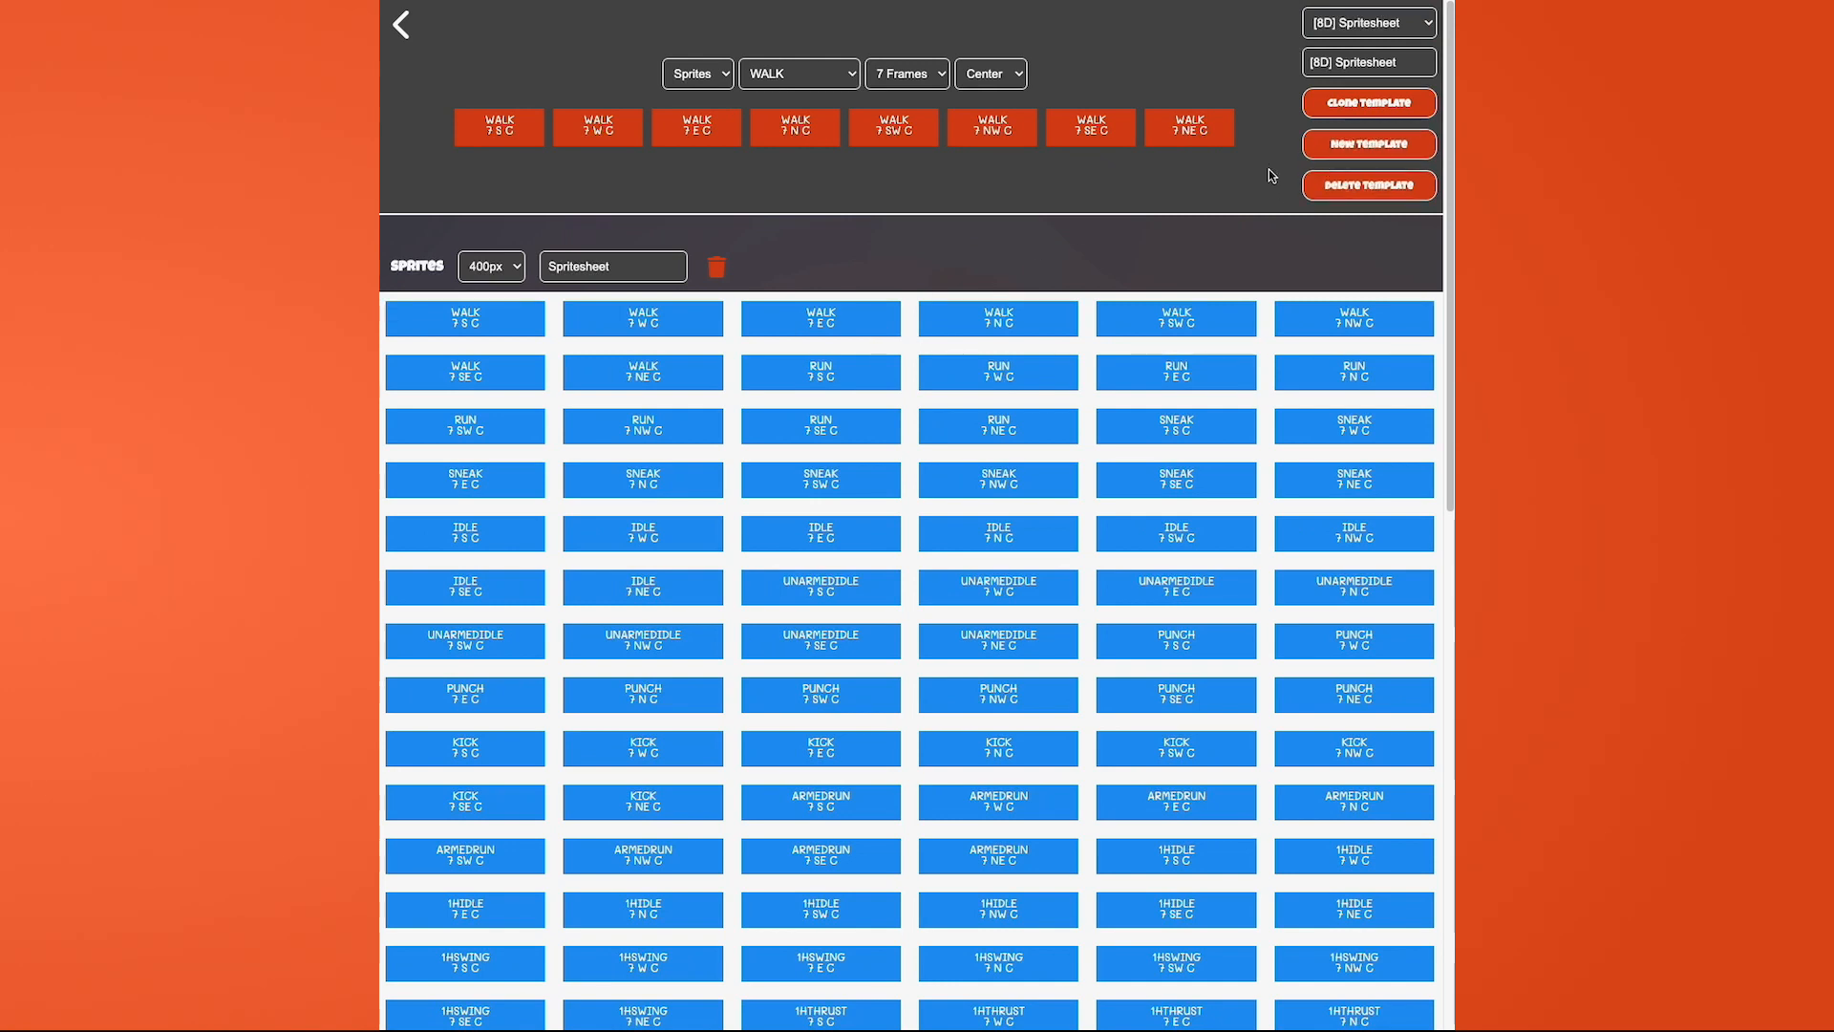
{"action": "left_click", "coordinate": [718, 75]}
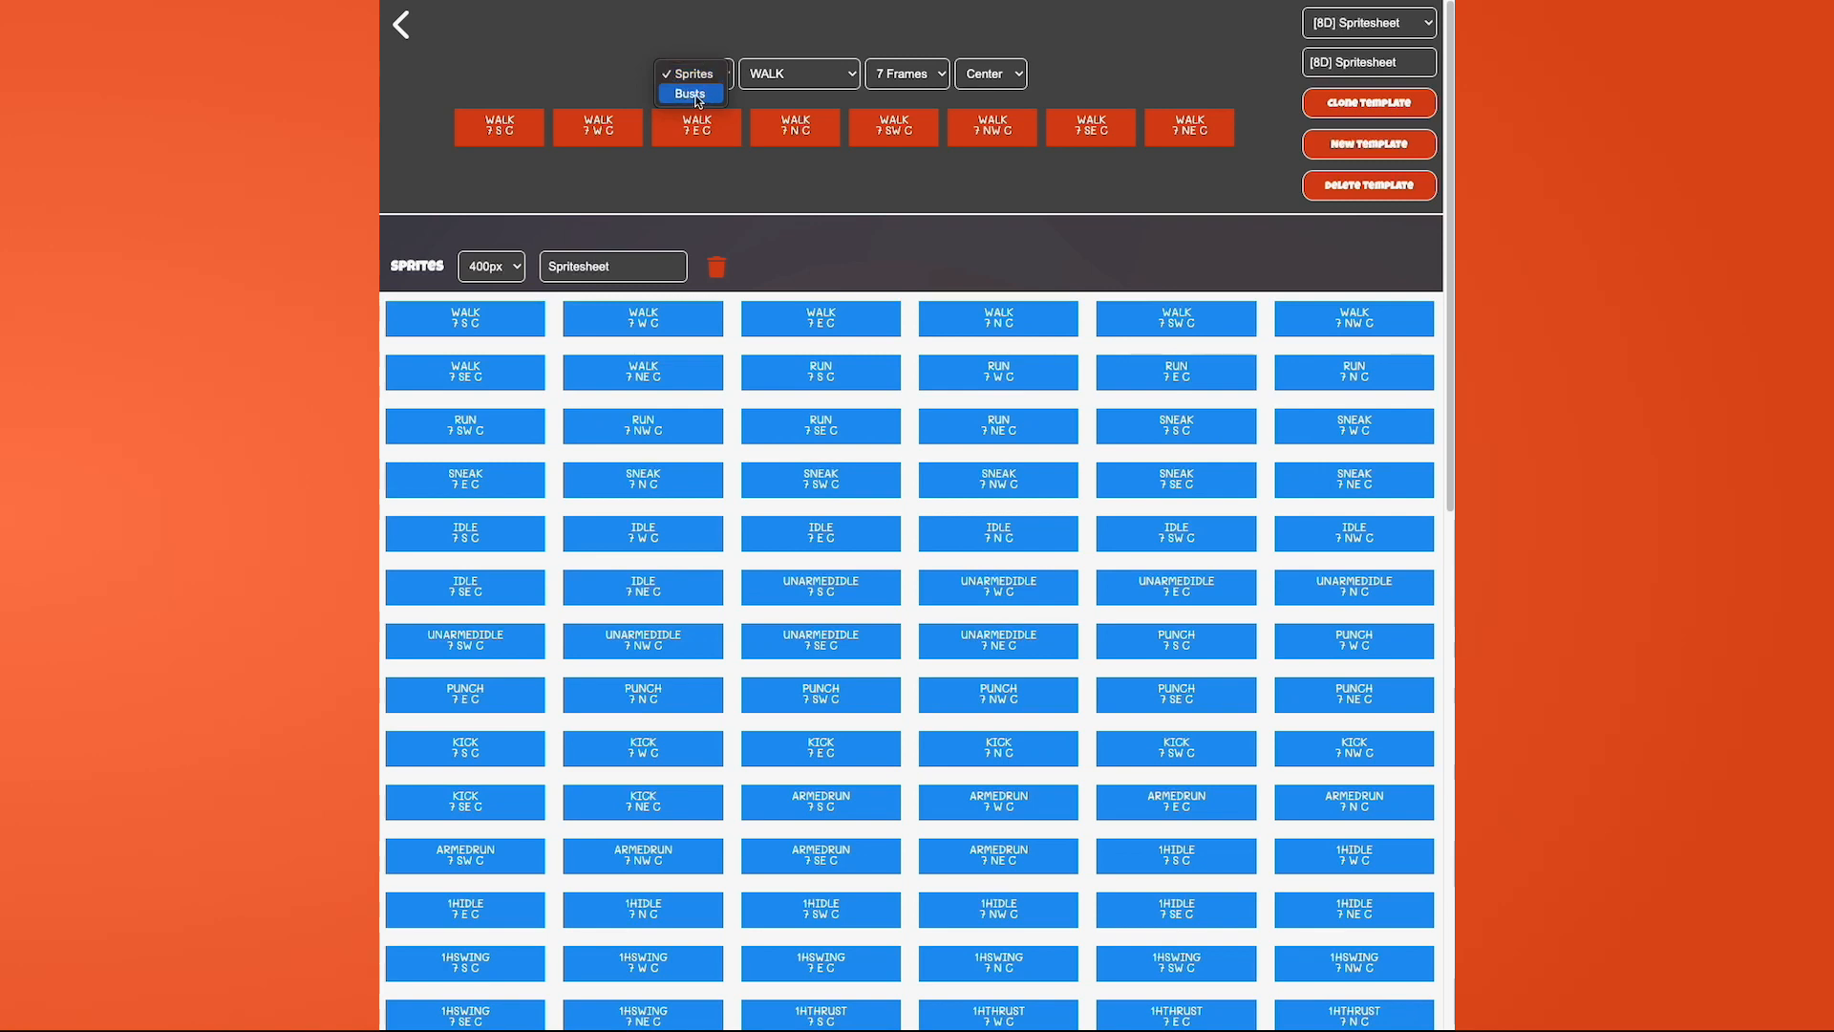
{"action": "left_click", "coordinate": [709, 22]}
{"action": "left_click", "coordinate": [709, 22]}
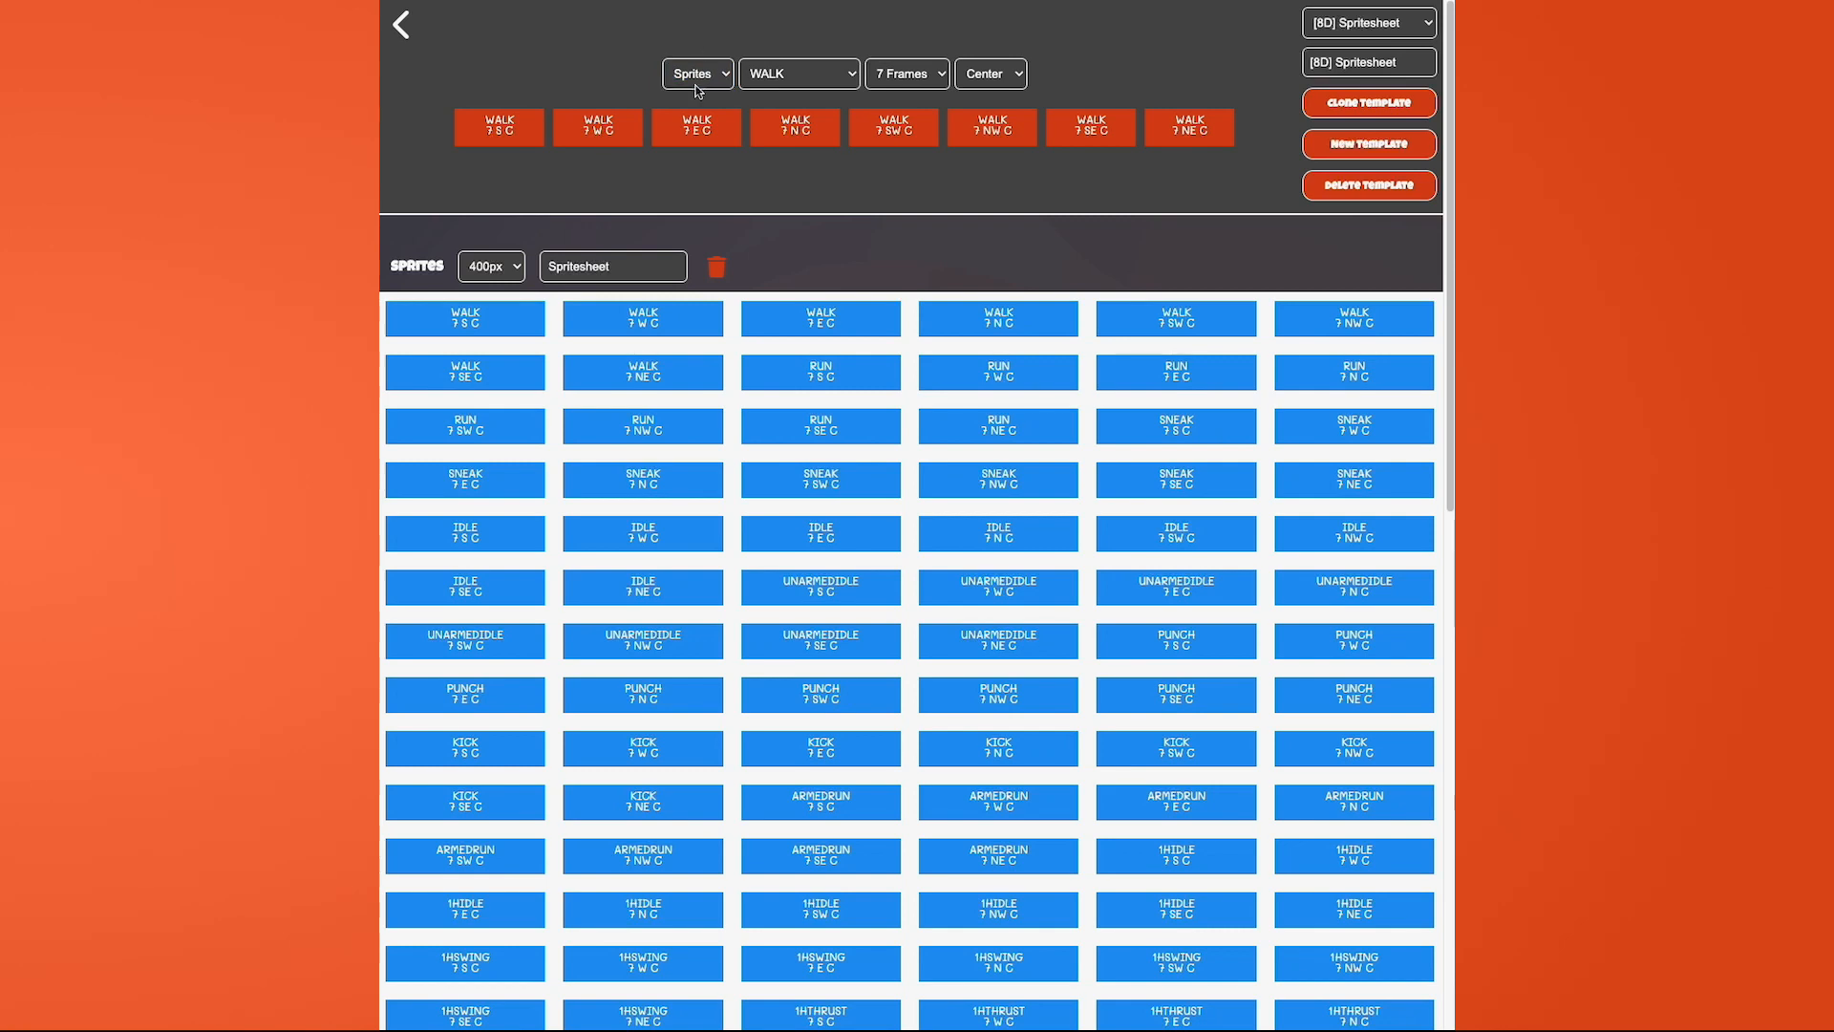
- Create a new template and set the size of its Sprites sheet to 320px
{"action": "left_click", "coordinate": [1335, 151]}
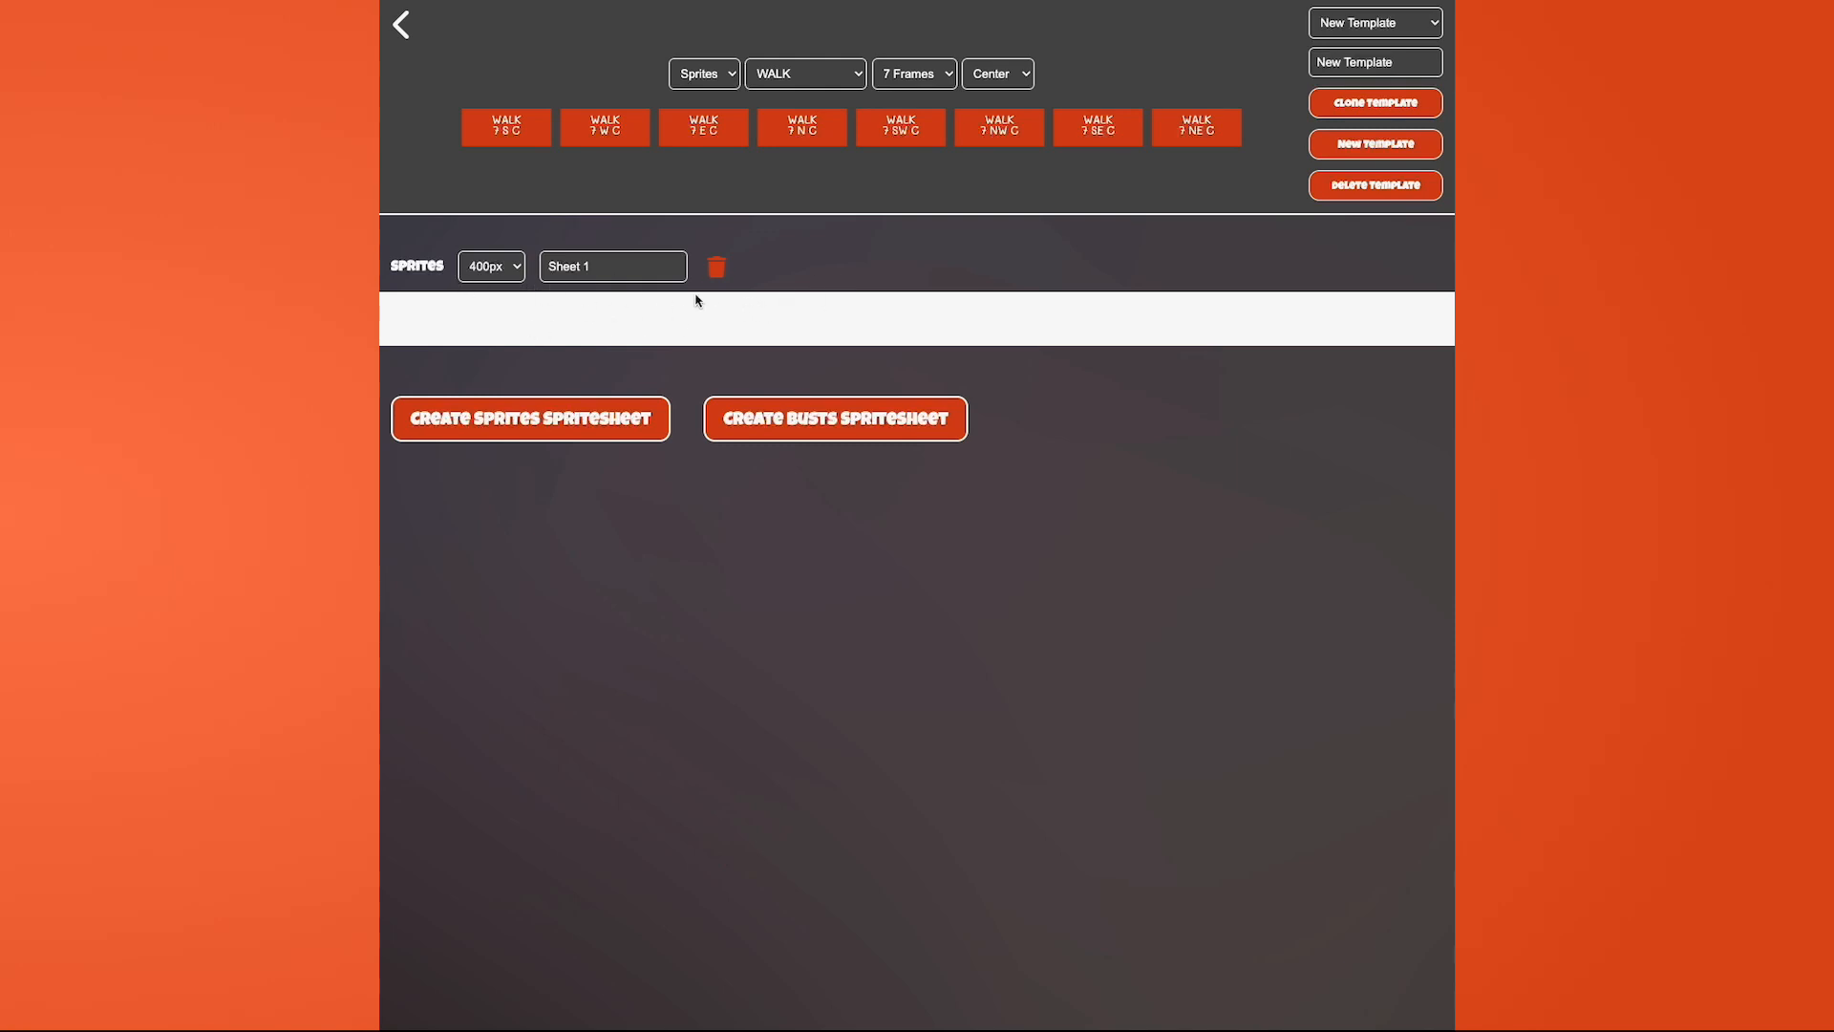
{"action": "left_click", "coordinate": [509, 268]}
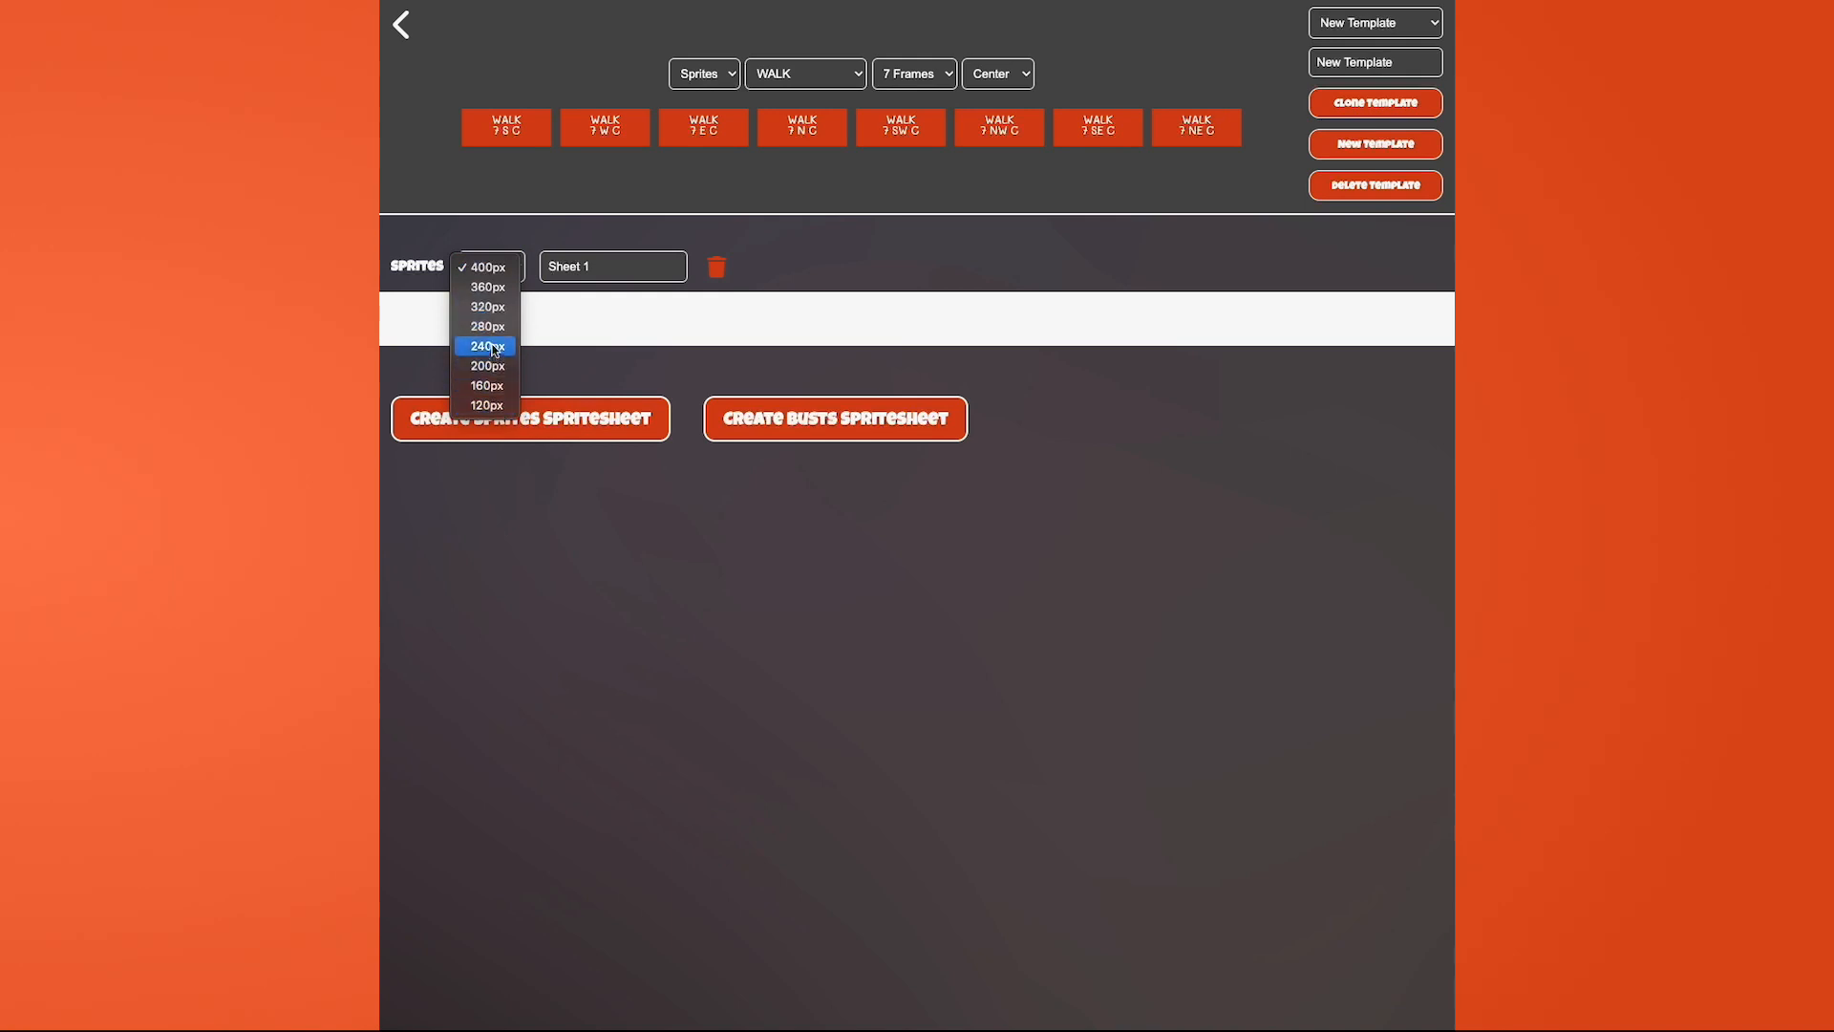
{"action": "left_click", "coordinate": [496, 308]}
{"action": "left_click", "coordinate": [620, 263]}
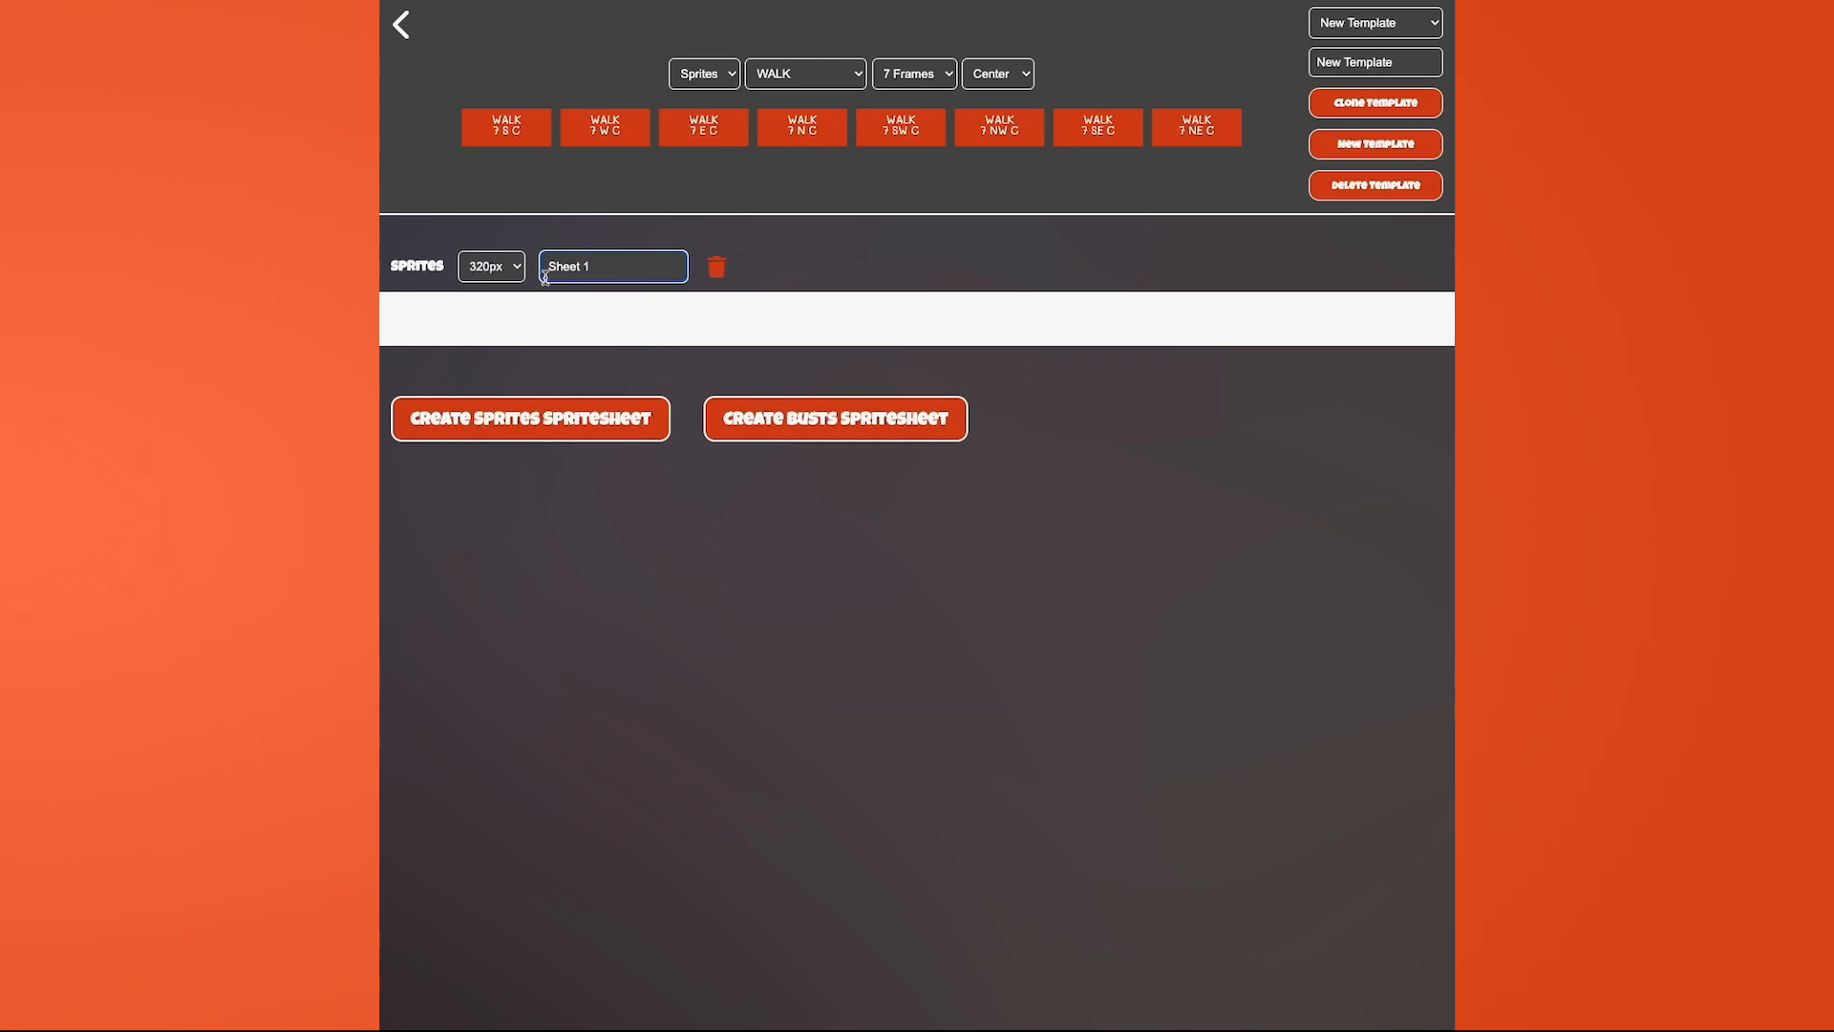
{"action": "left_click", "coordinate": [615, 229]}
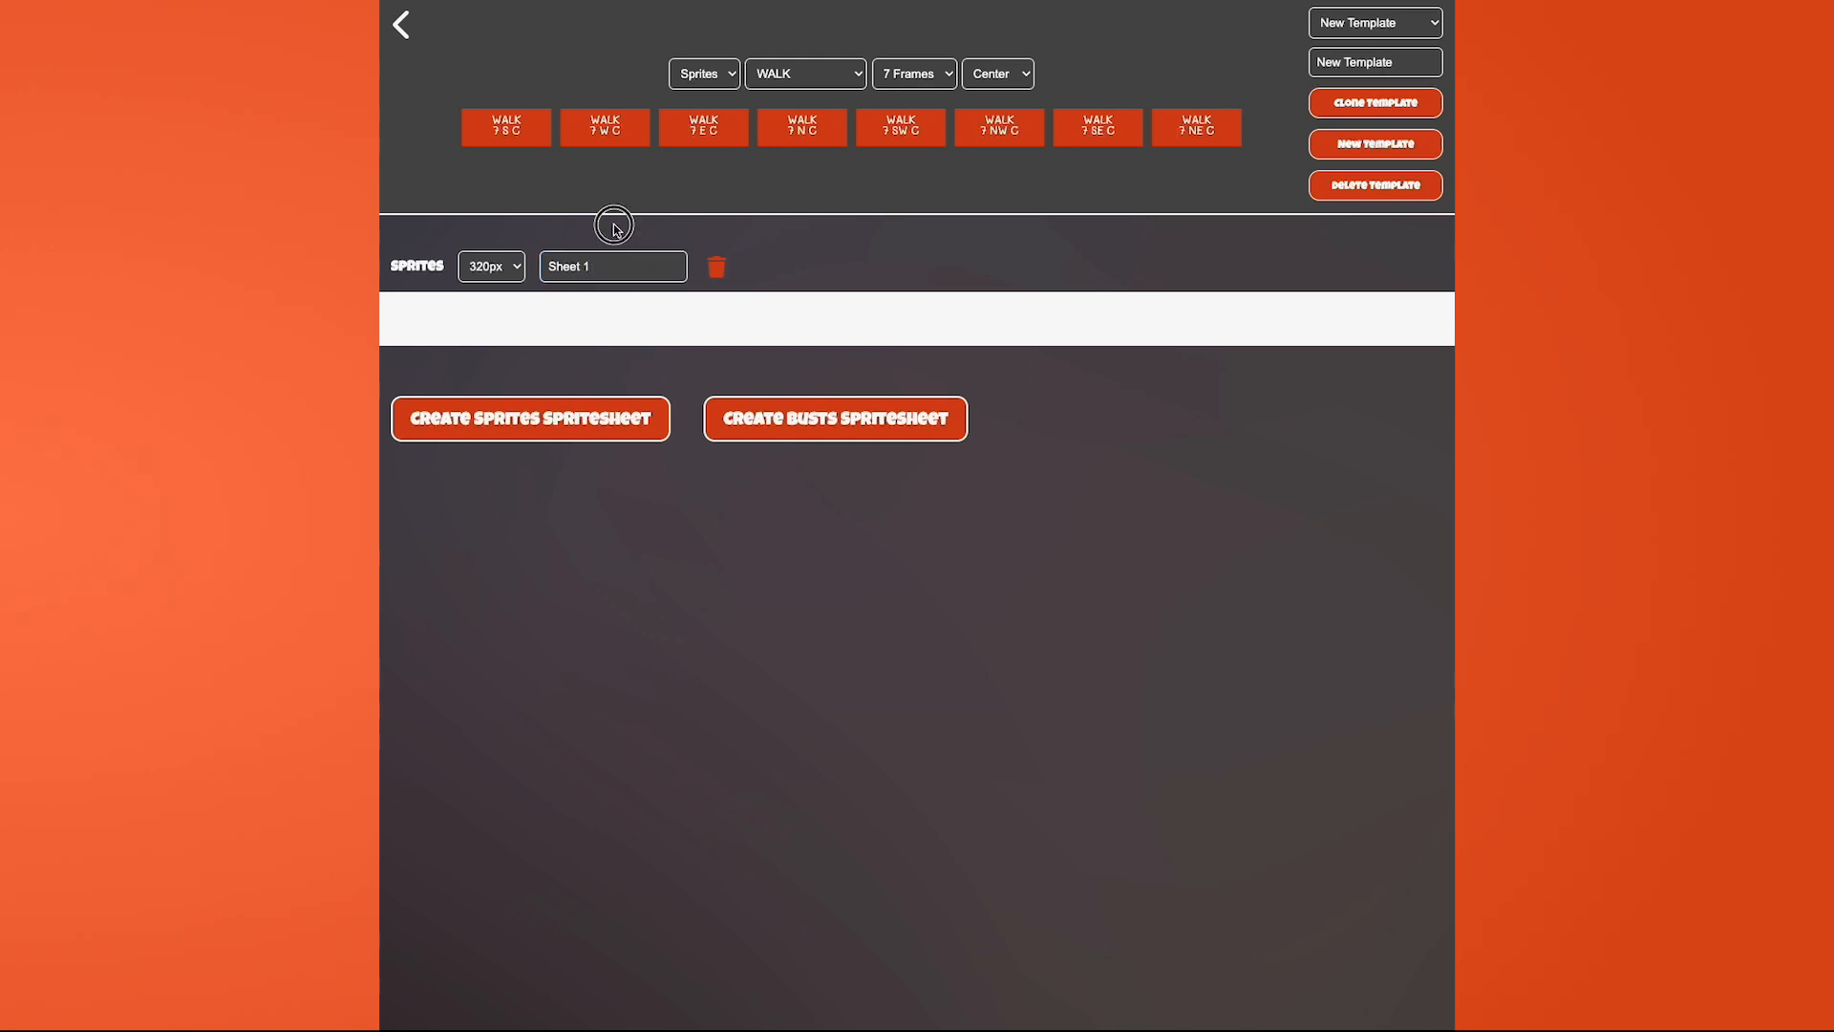
- Try to delete the new template's only sheet
{"action": "left_click", "coordinate": [717, 270]}
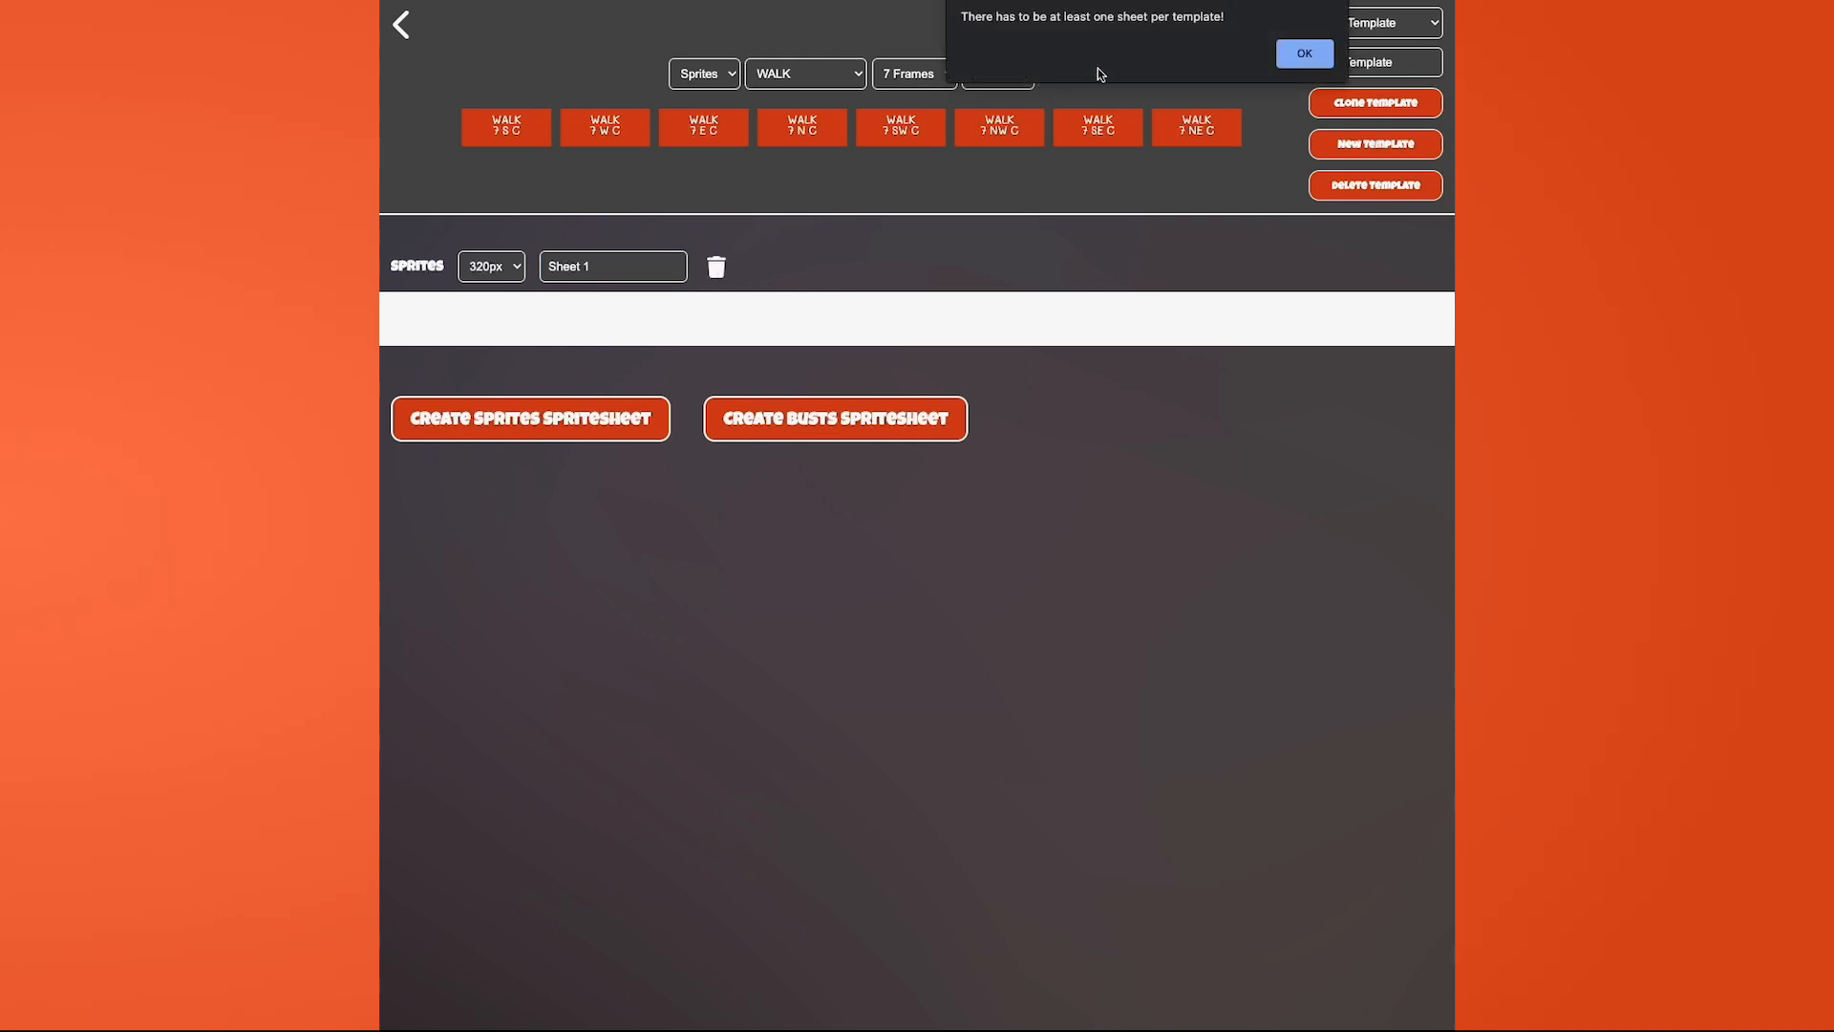
{"action": "left_click", "coordinate": [1303, 53]}
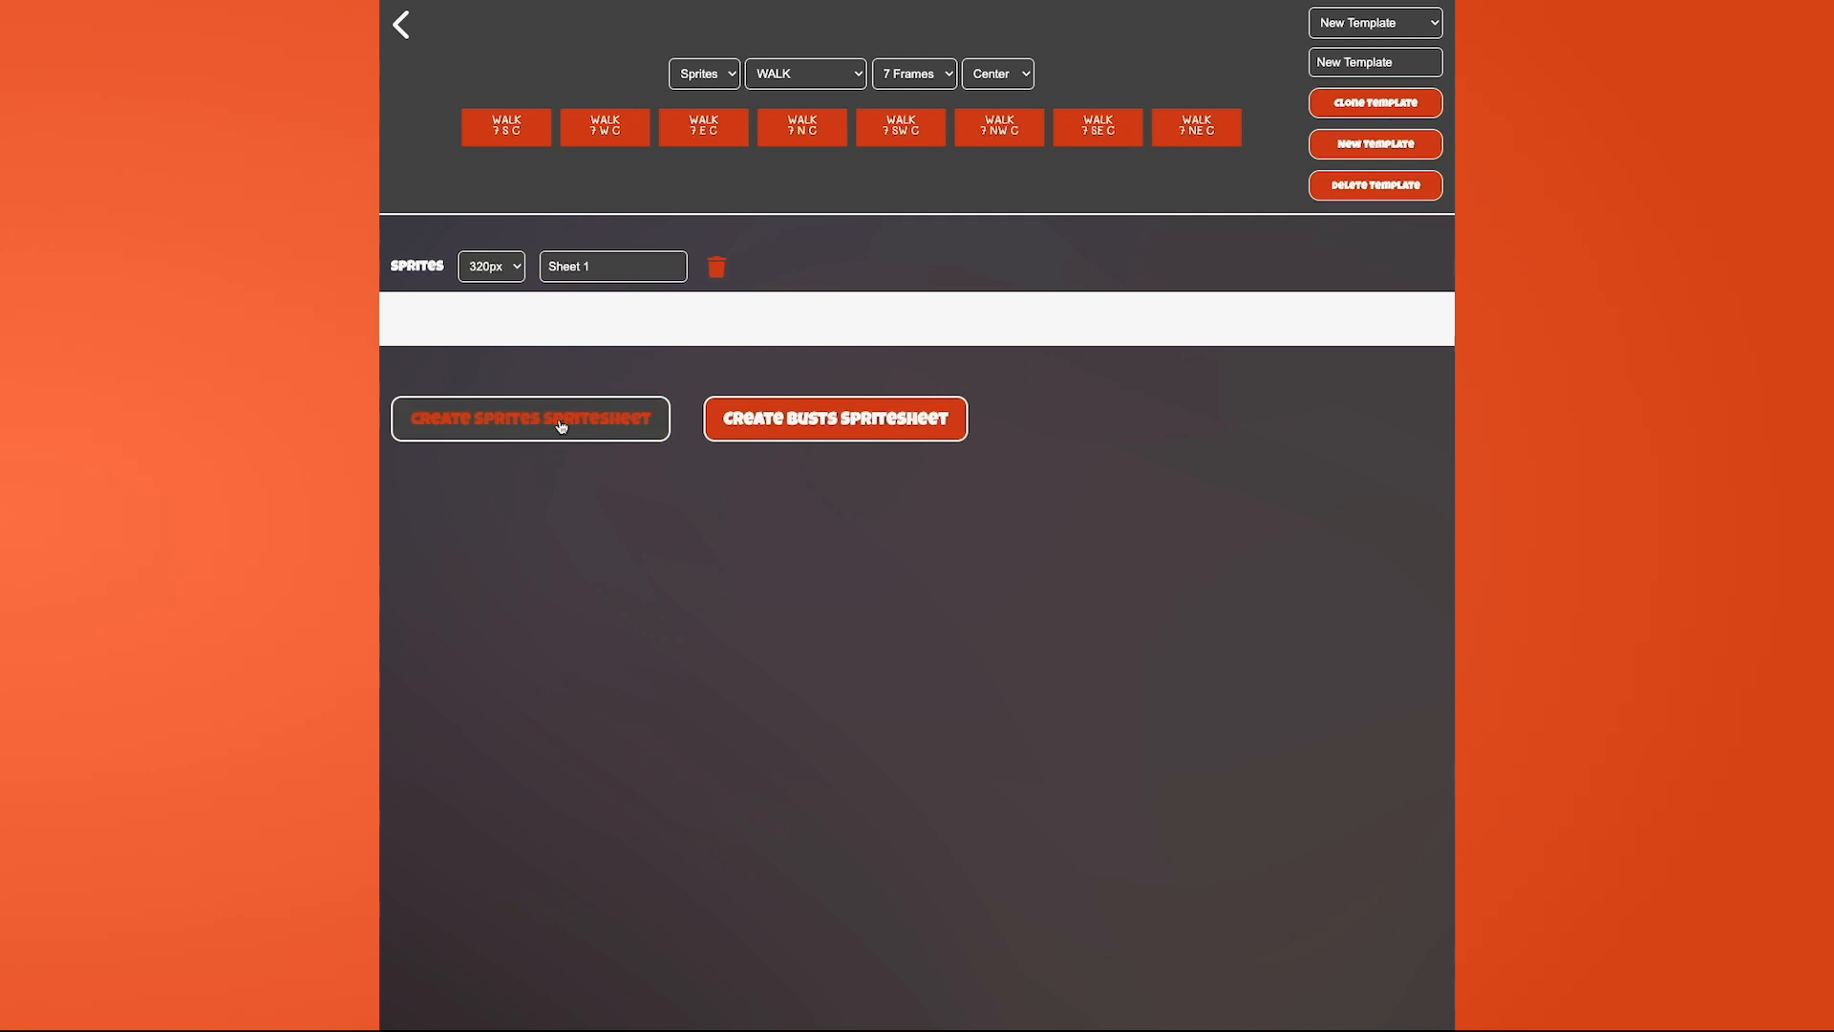
- Add a Busts spritesheet to the new template and set its size to 500px
{"action": "left_click", "coordinate": [853, 429]}
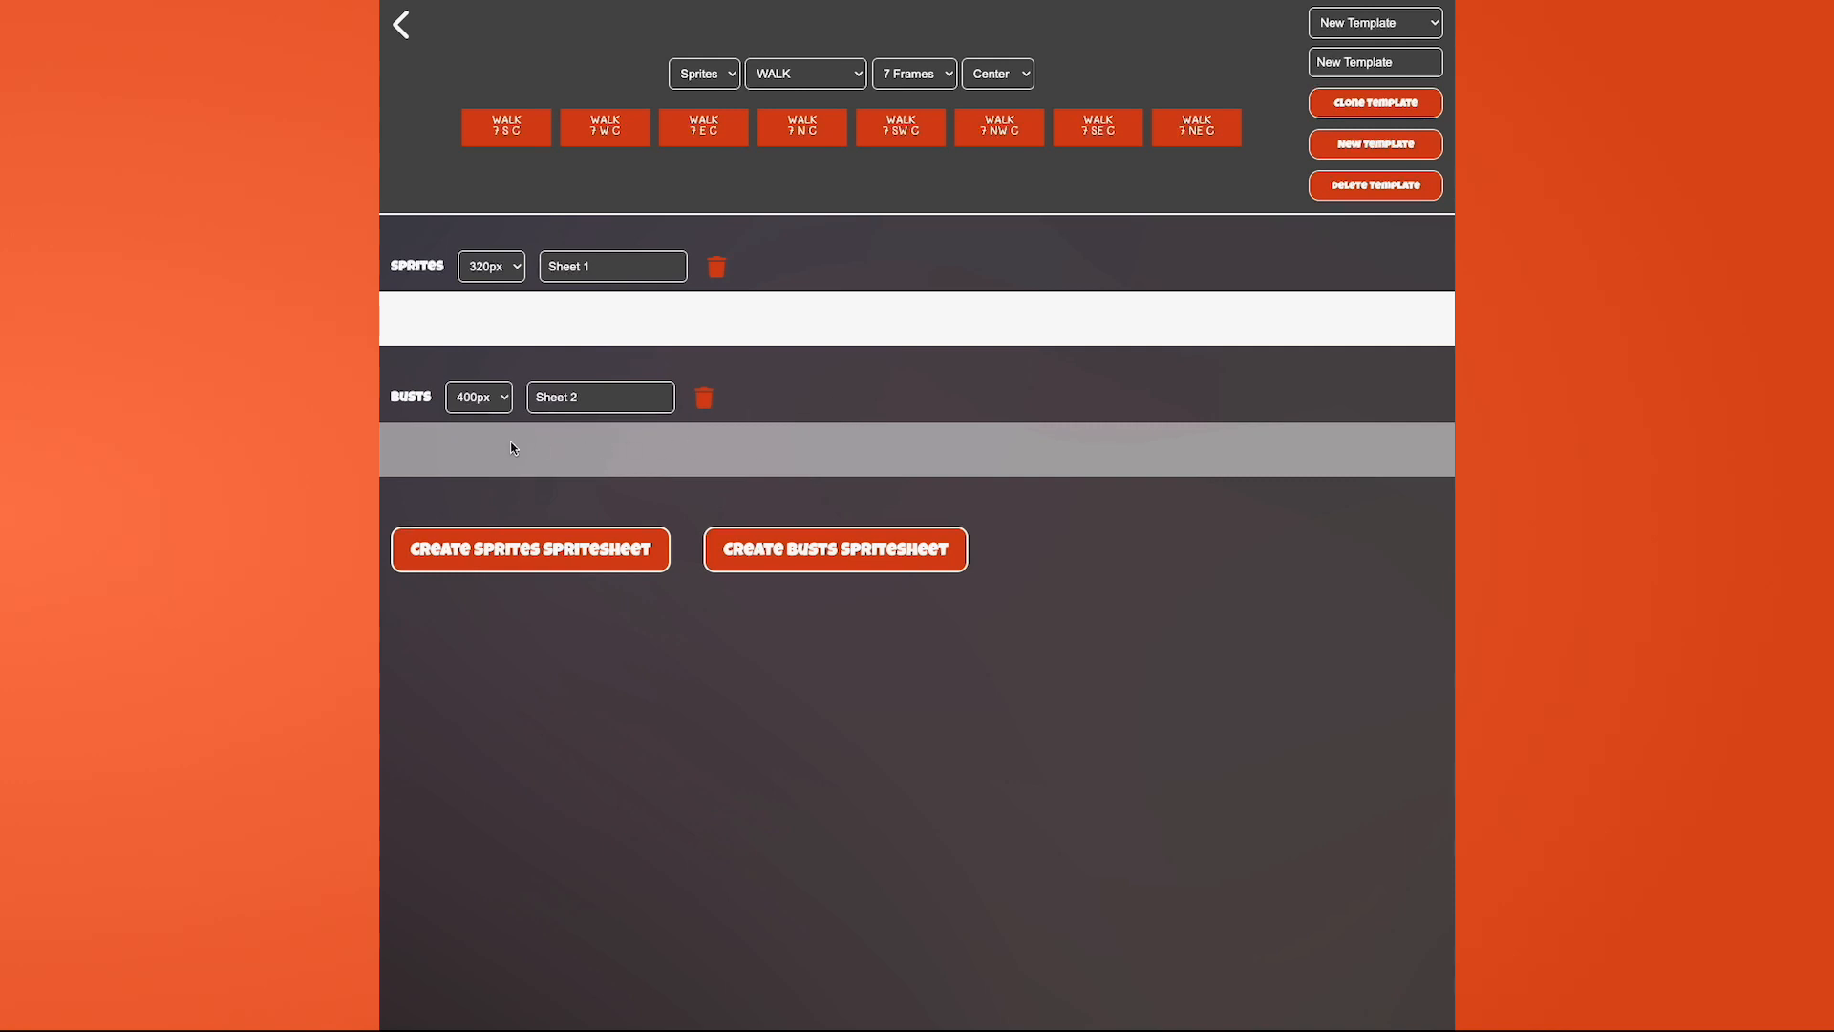
{"action": "left_click", "coordinate": [492, 399]}
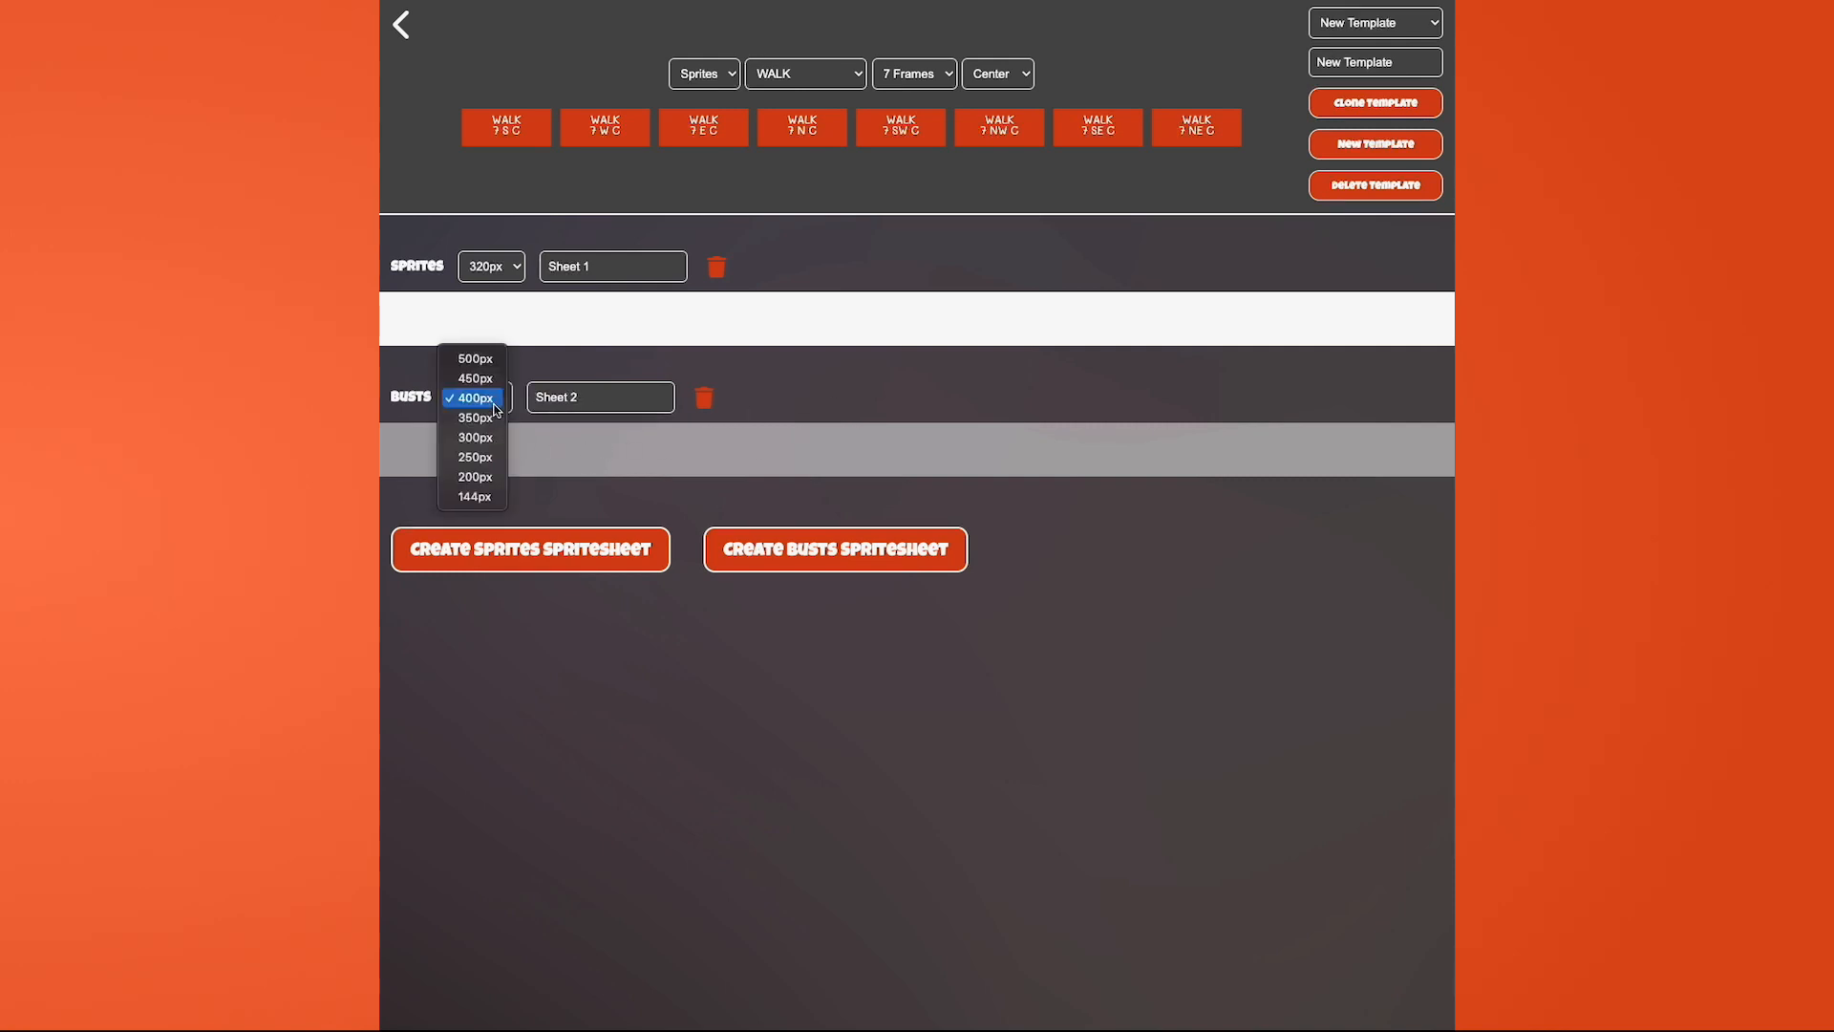
{"action": "left_click", "coordinate": [484, 364]}
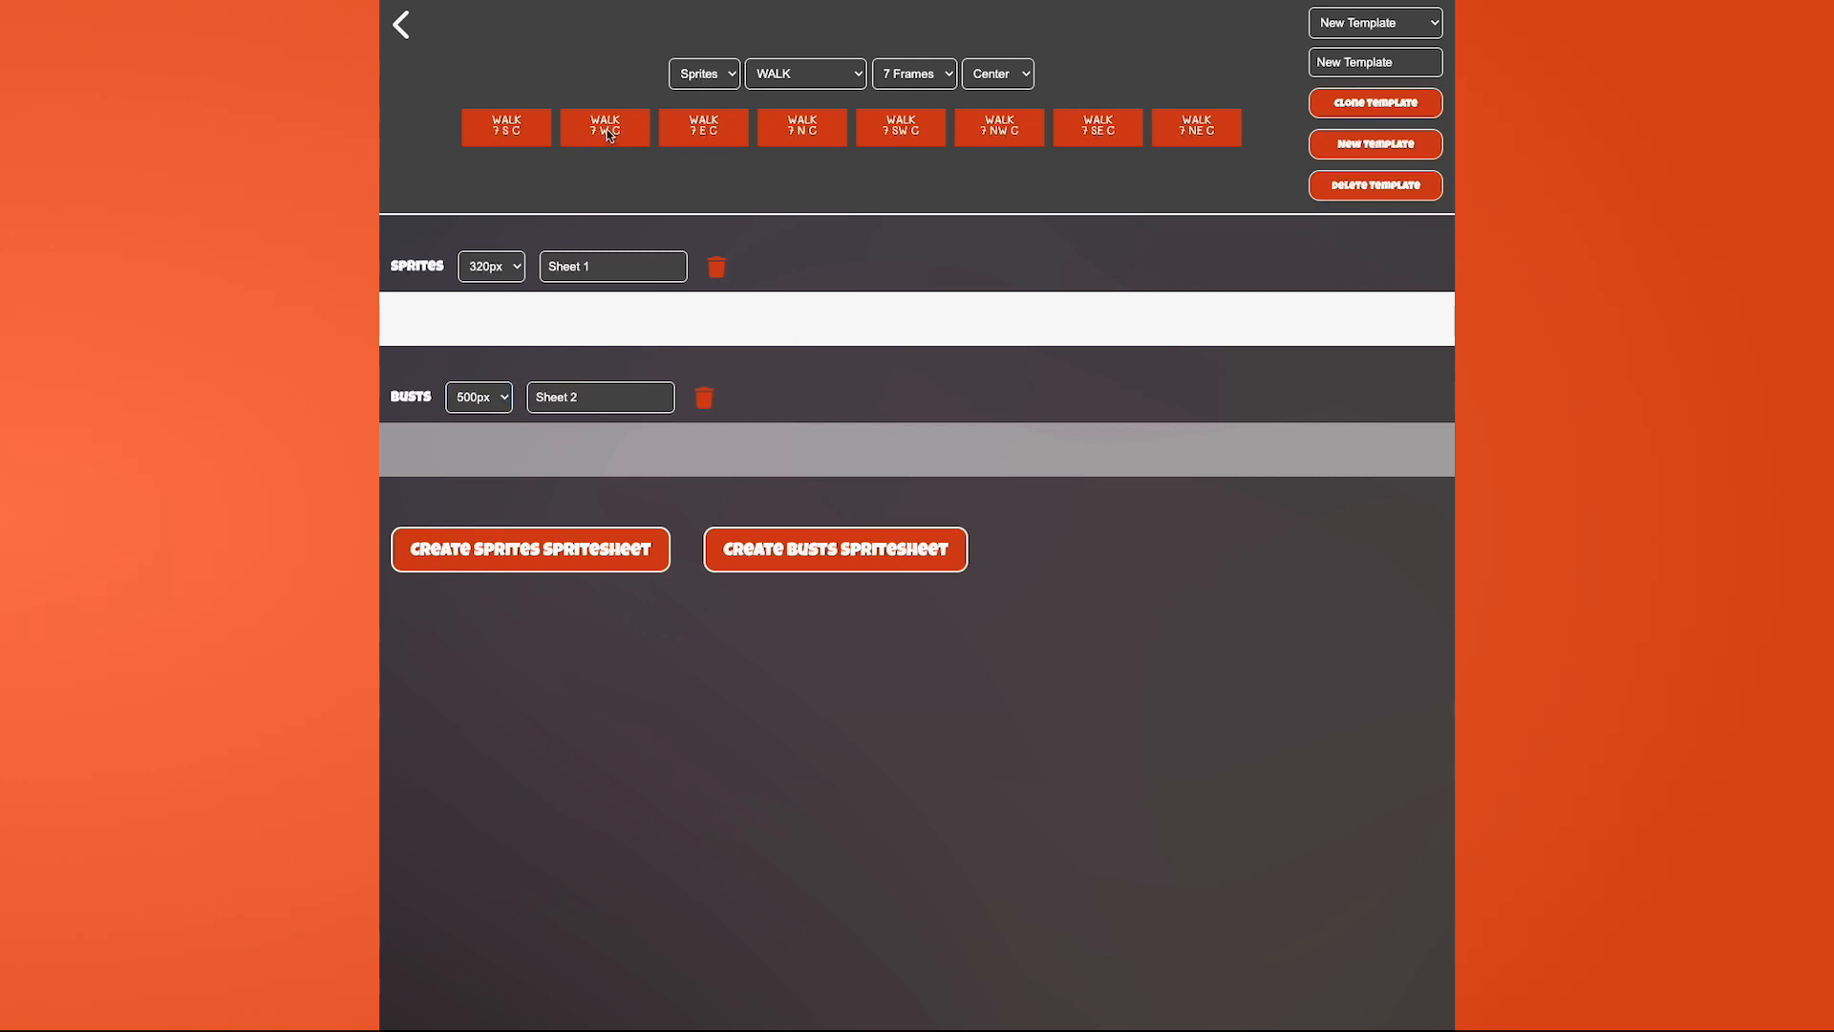
{"action": "mouse_move", "coordinate": [607, 132]}
{"action": "left_mouse_down"}
{"action": "mouse_move", "coordinate": [560, 304]}
{"action": "mouse_move", "coordinate": [587, 456]}
{"action": "mouse_move", "coordinate": [643, 442]}
{"action": "mouse_move", "coordinate": [627, 478]}
{"action": "mouse_move", "coordinate": [605, 107]}
{"action": "left_mouse_up"}
- Set the Sprites sheet's size to 400px and rename the sheet as Walk
{"action": "left_click", "coordinate": [513, 275]}
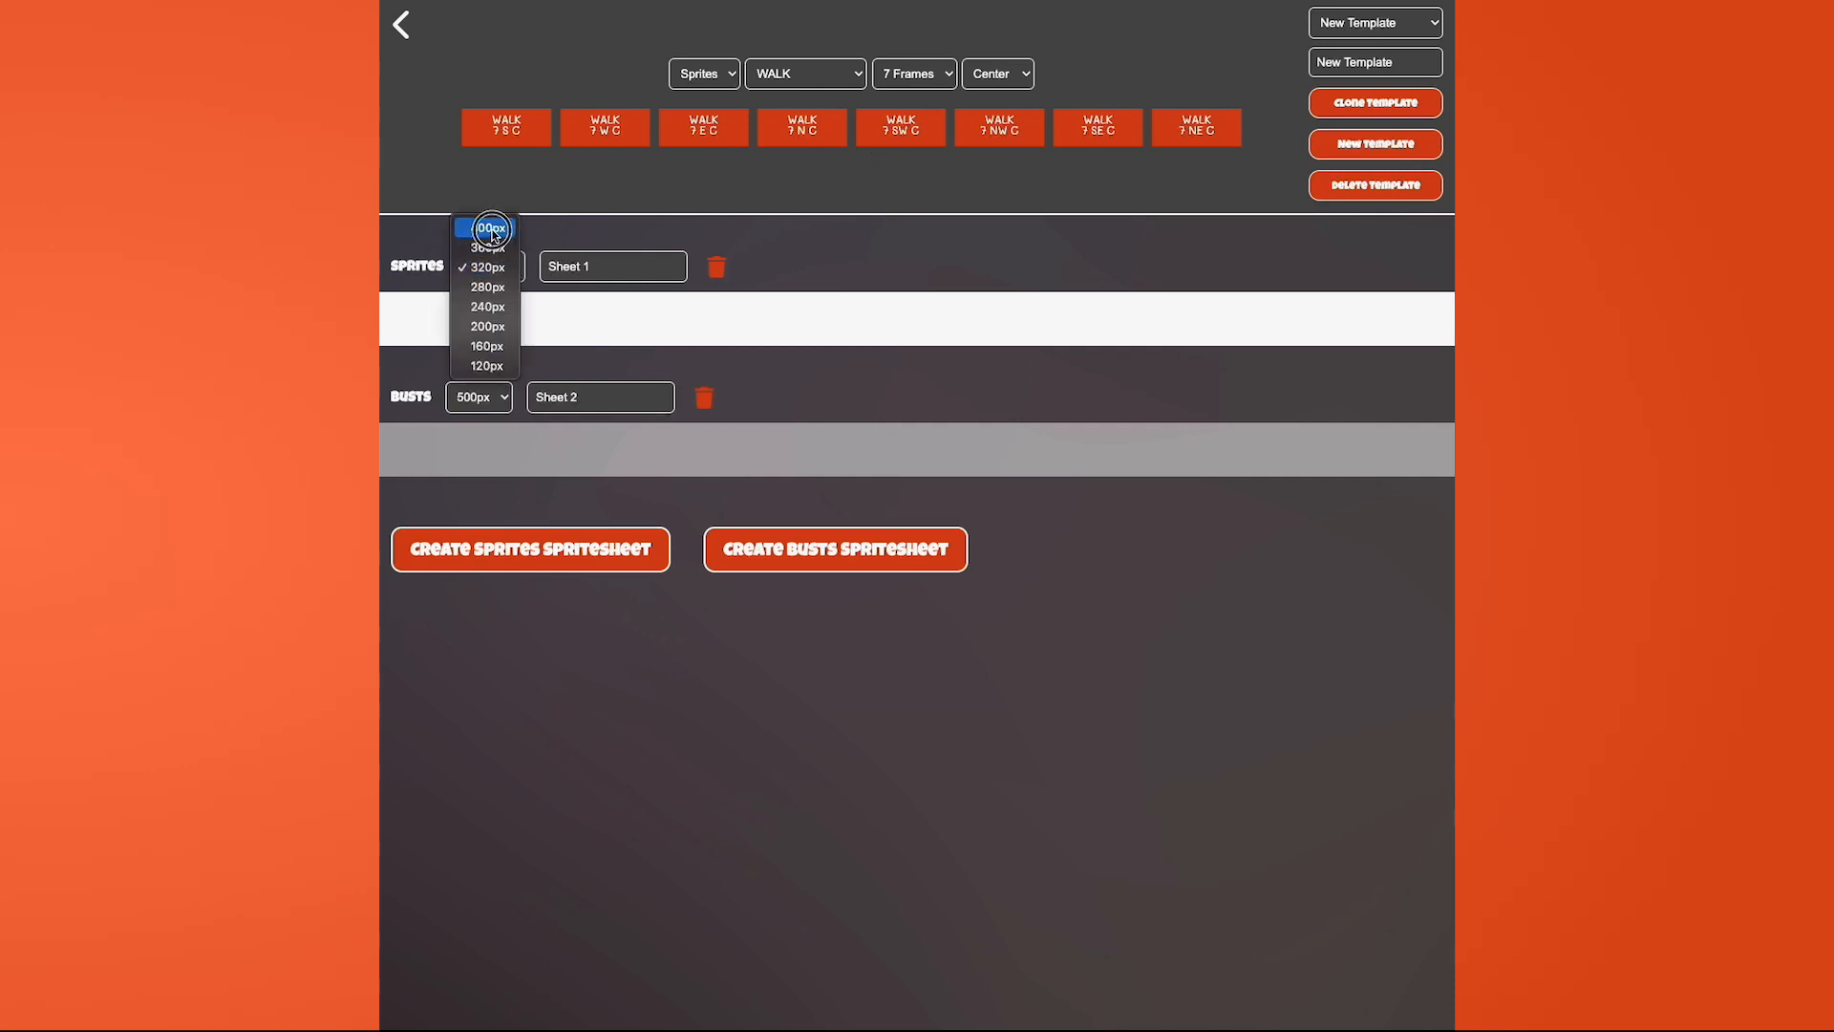
{"action": "left_click", "coordinate": [504, 221]}
{"action": "left_click", "coordinate": [520, 232]}
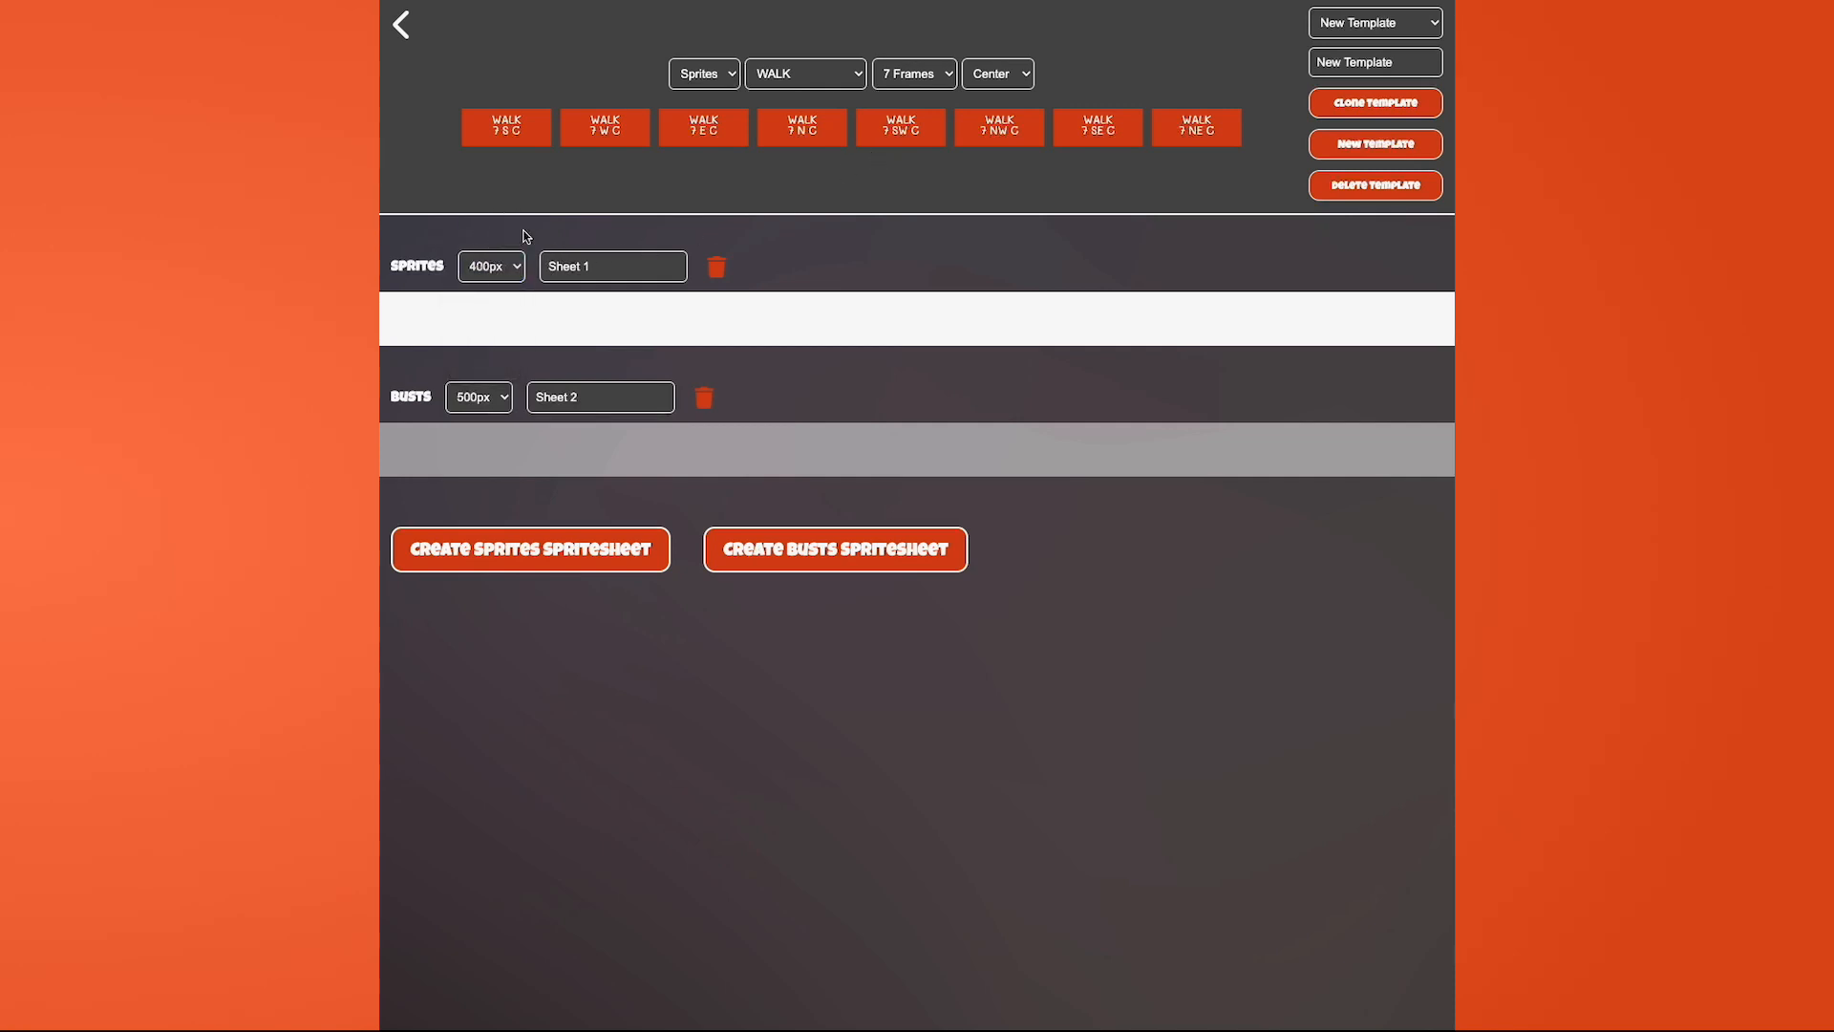
{"action": "left_click_drag", "start_coordinate": [625, 269], "coordinate": [541, 267]}
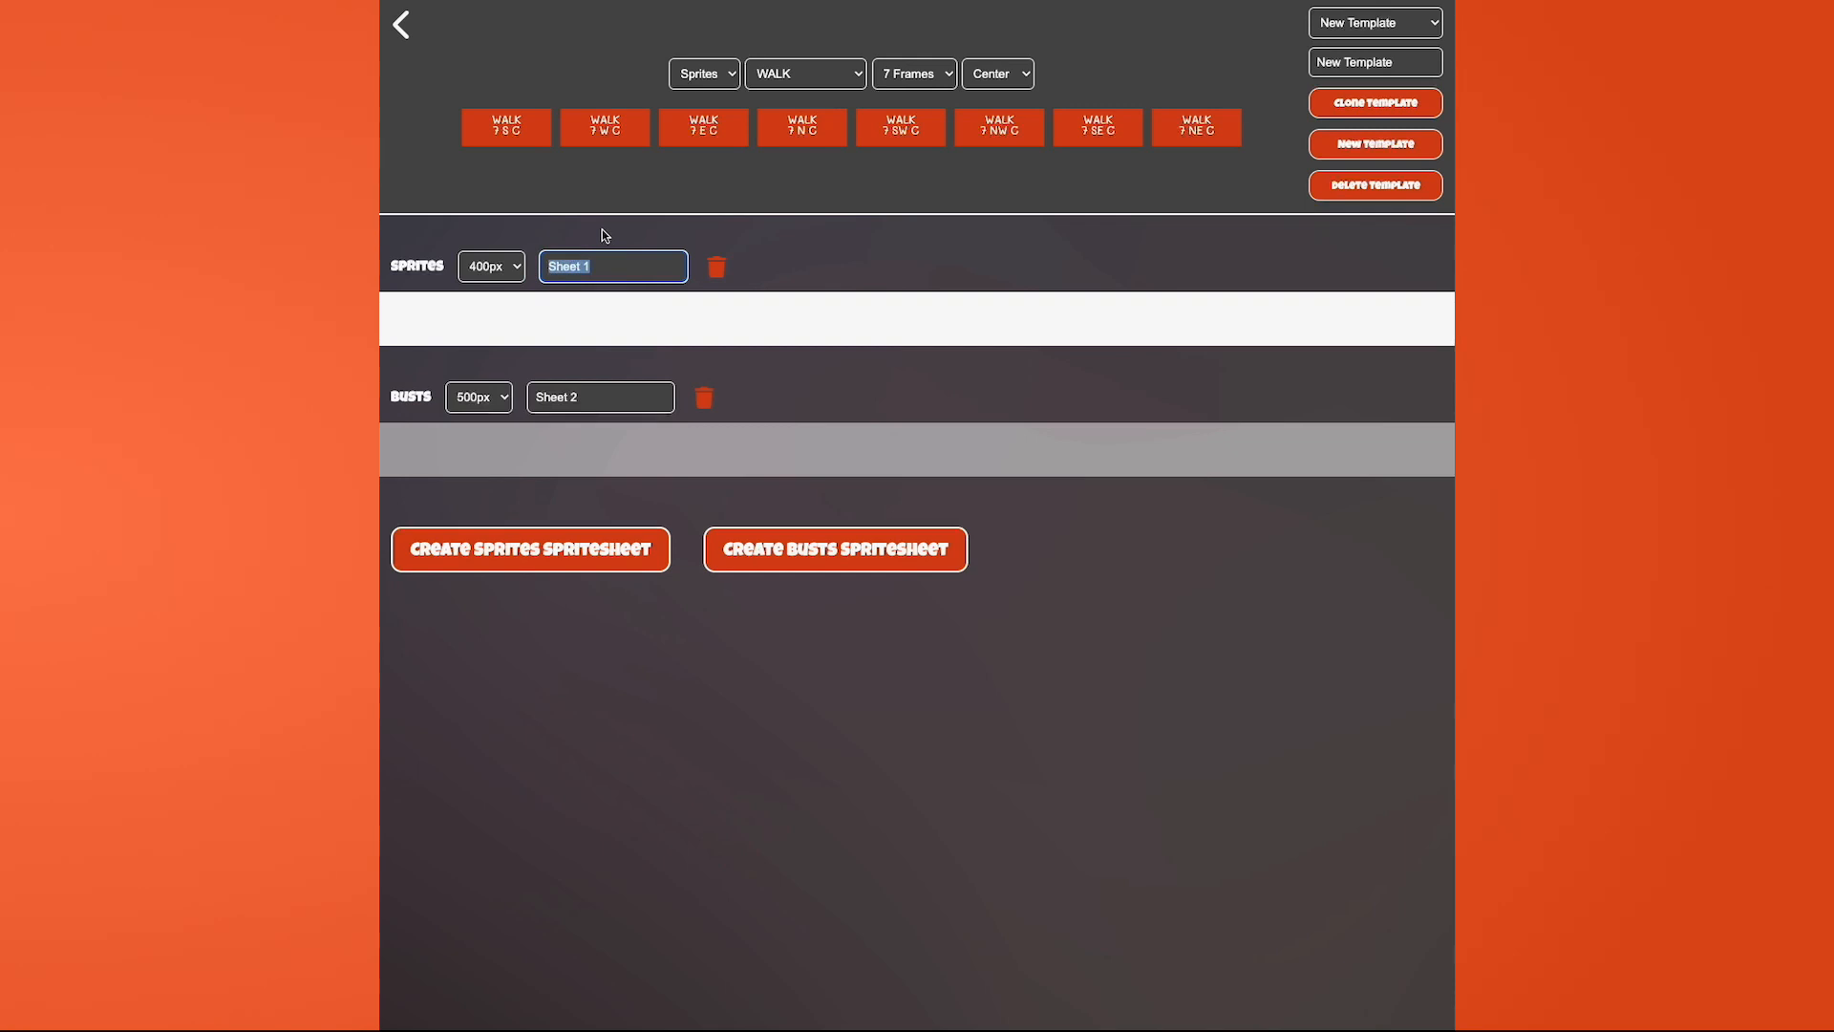
{"action": "type", "text": "Walk"}
{"action": "left_click", "coordinate": [837, 227]}
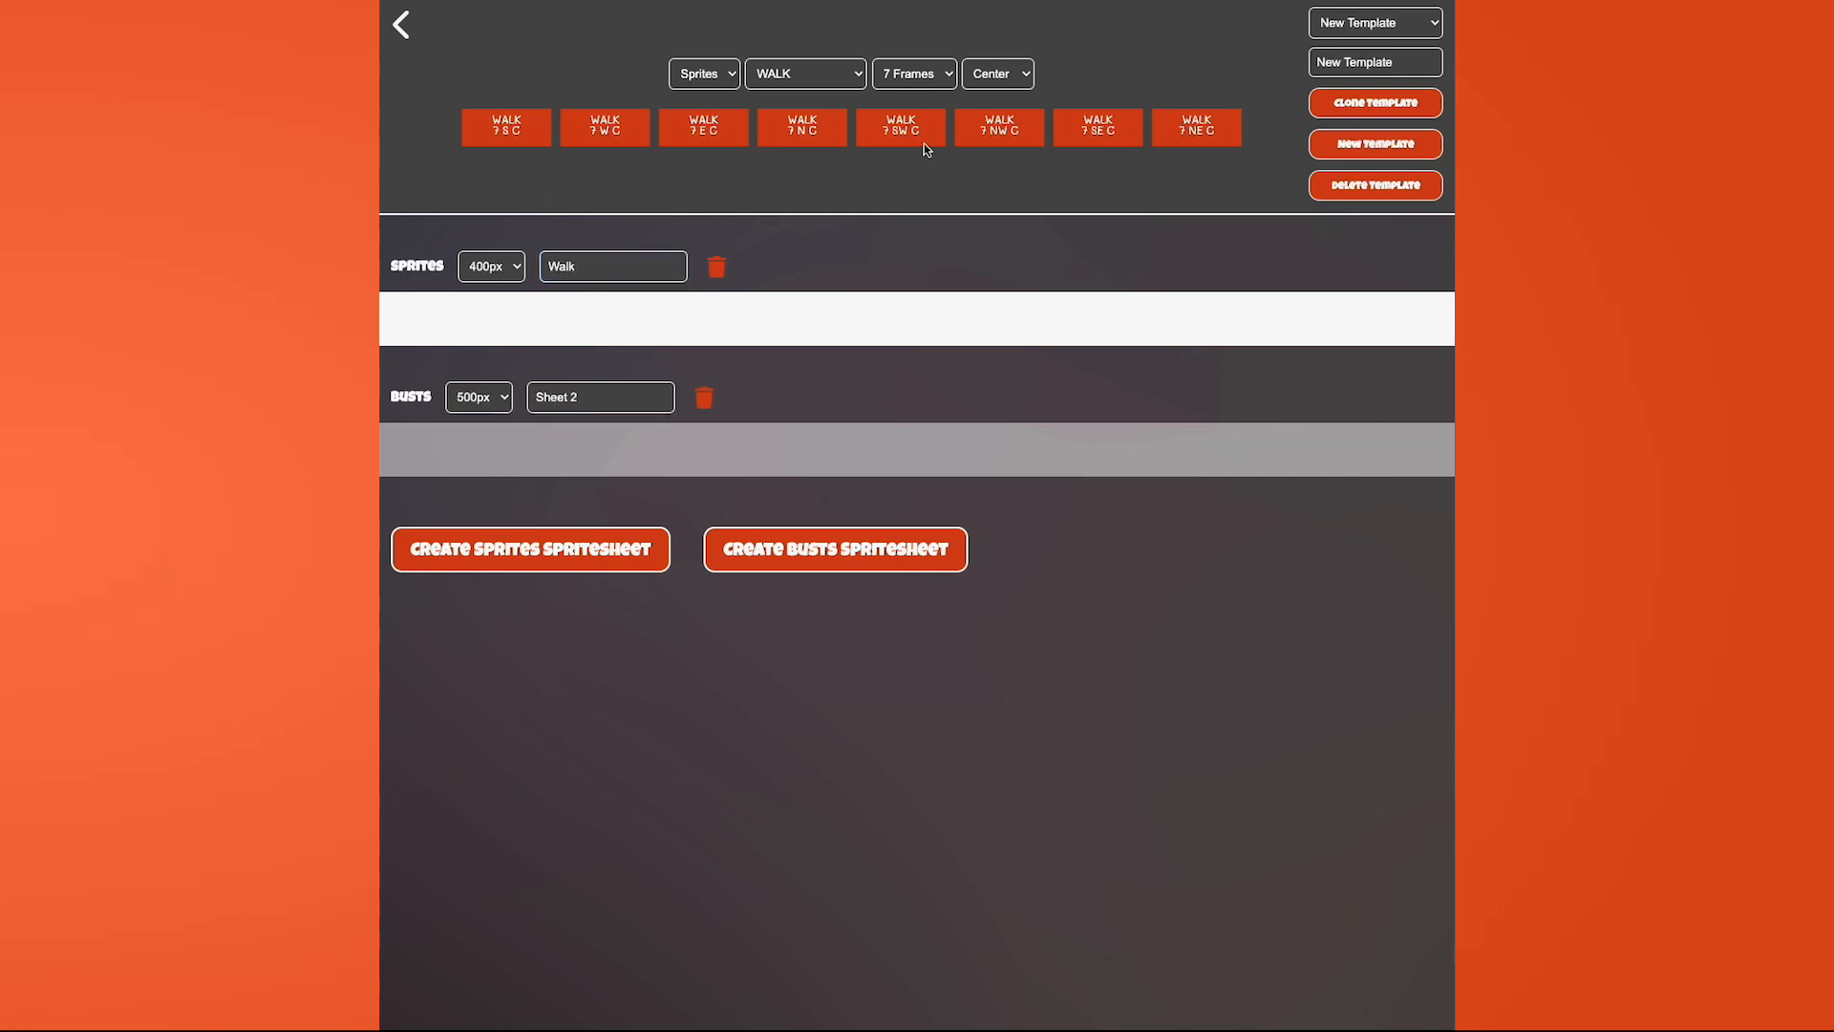
- Check the frame-count options for the WALK sprites and keep 7 Frames
{"action": "left_click", "coordinate": [903, 75]}
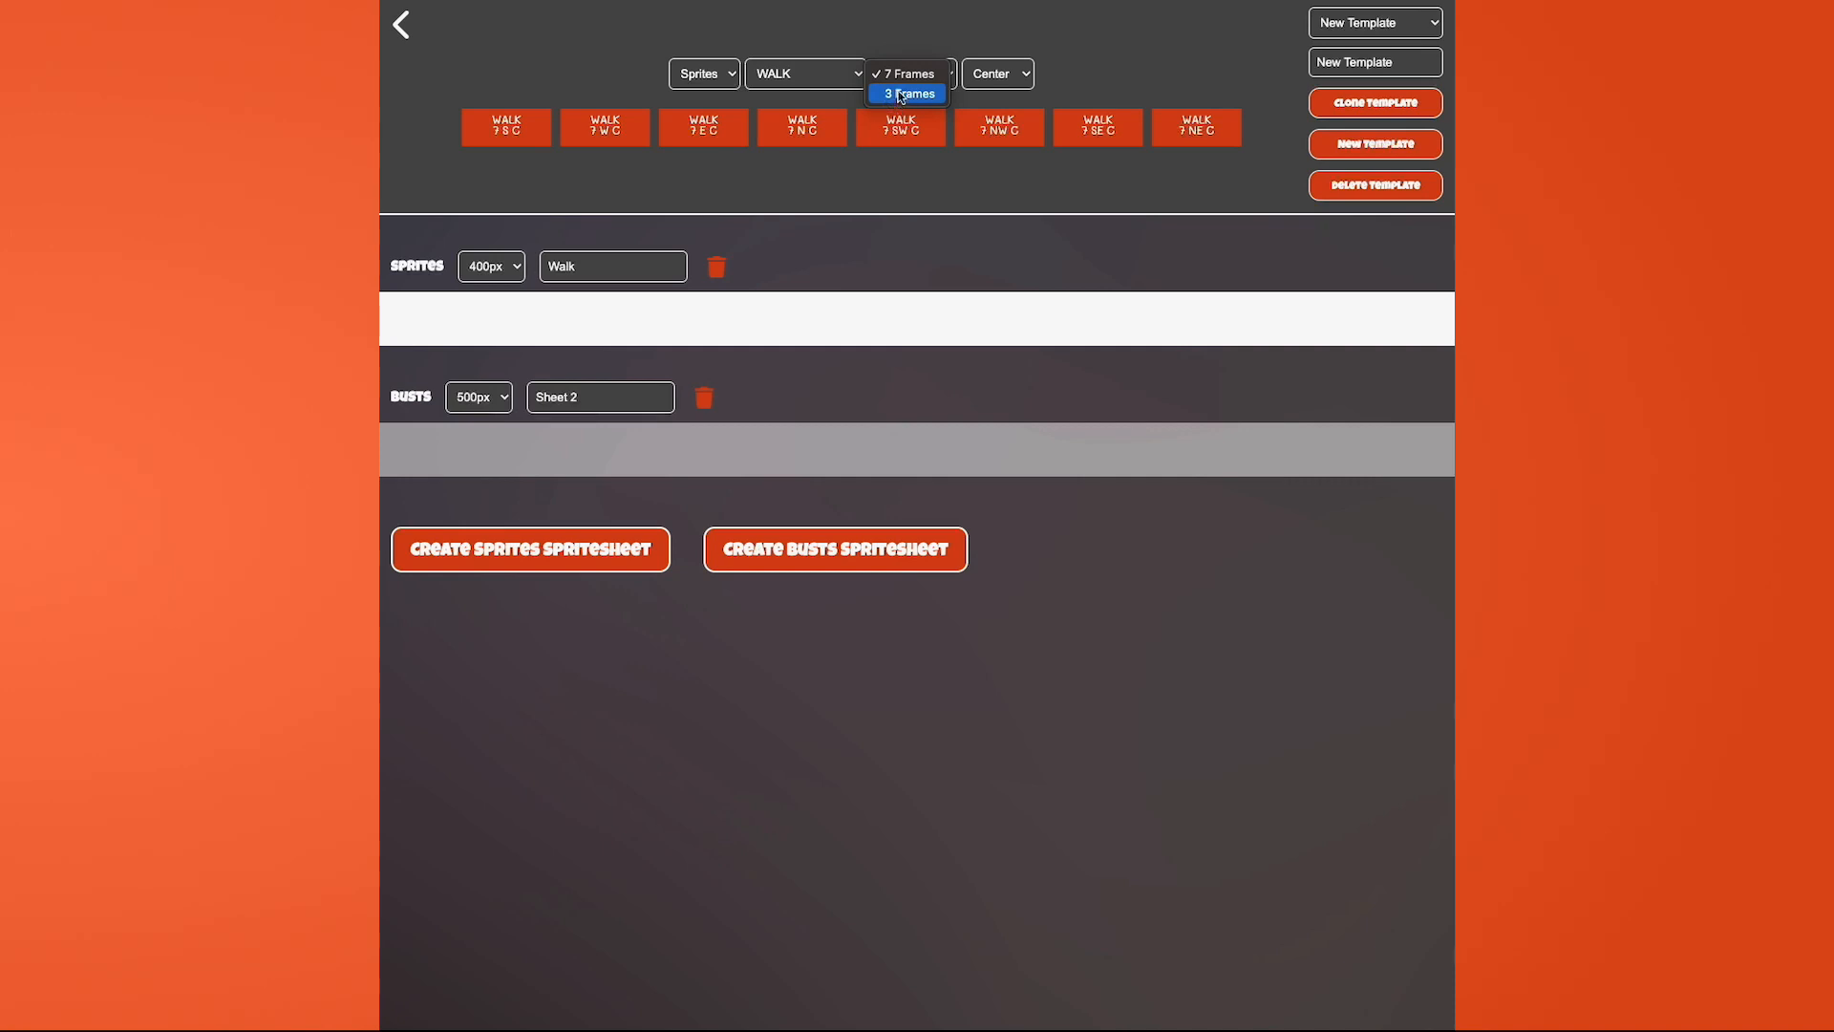
{"action": "left_click", "coordinate": [900, 77]}
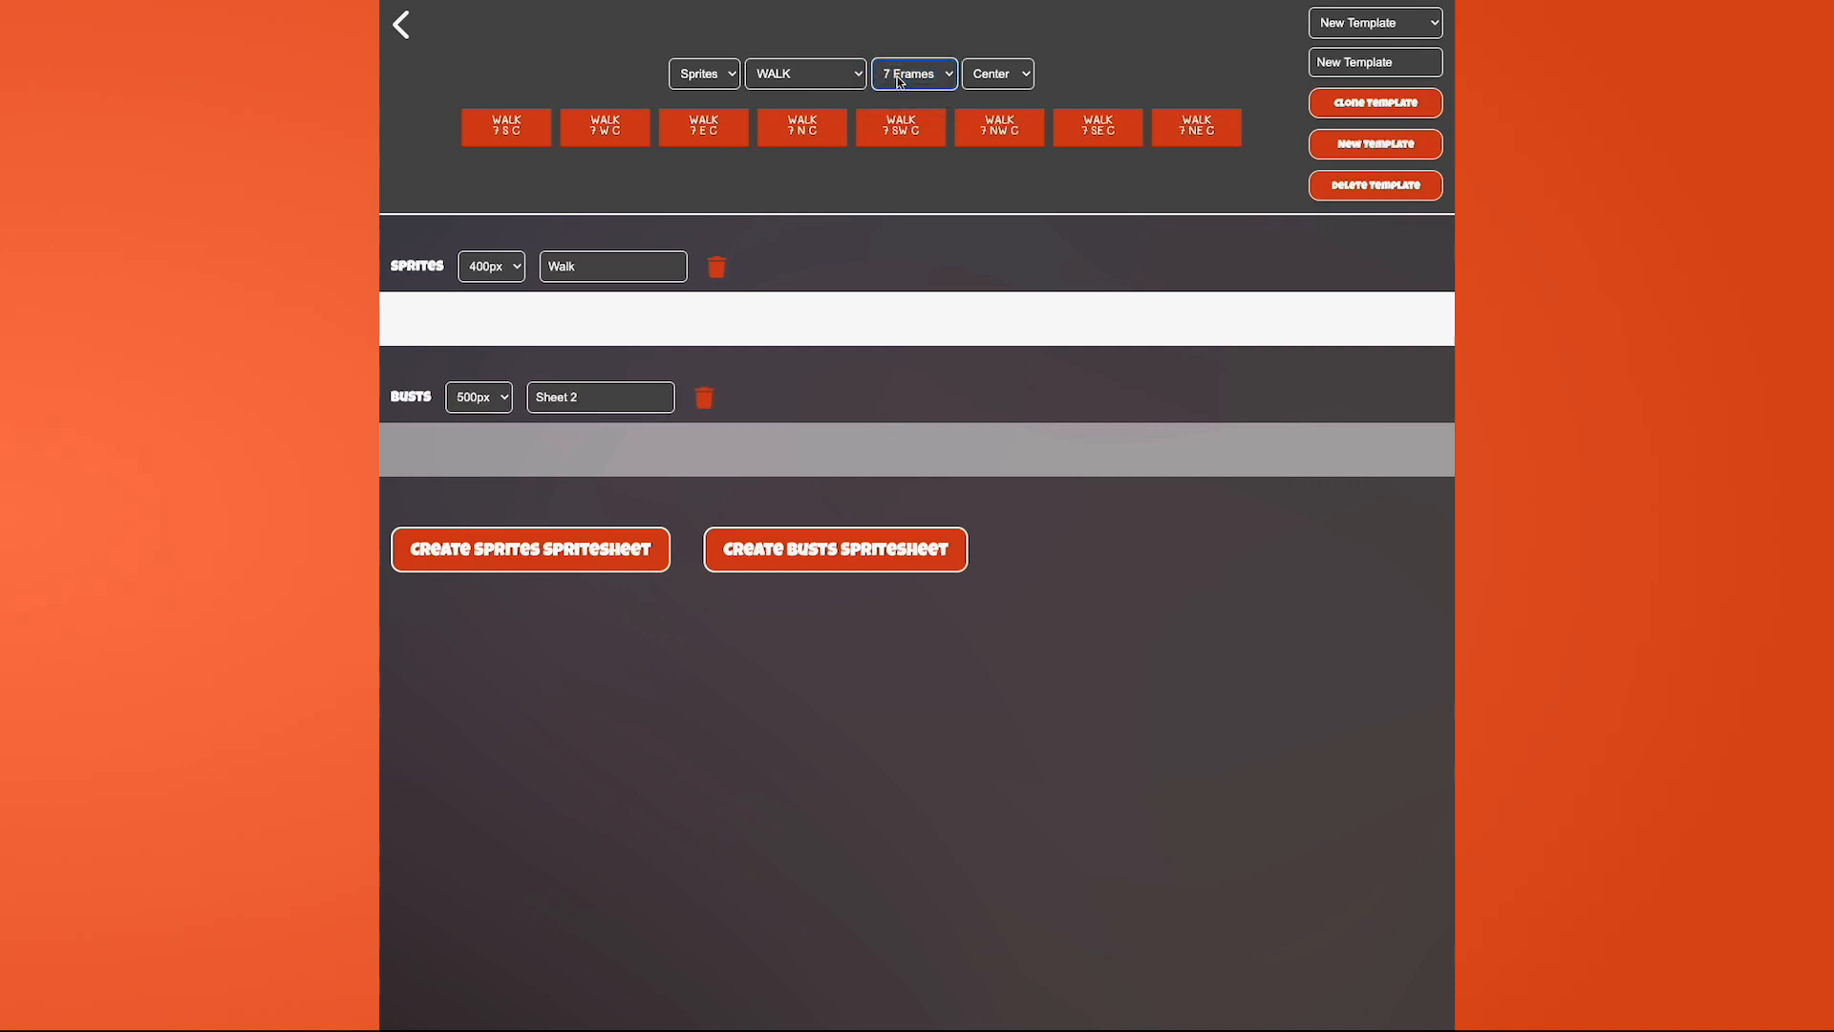
- Set the alignment of the 7-frame WALK sprites to Bottom
{"action": "left_click", "coordinate": [953, 36]}
{"action": "left_click", "coordinate": [1010, 79]}
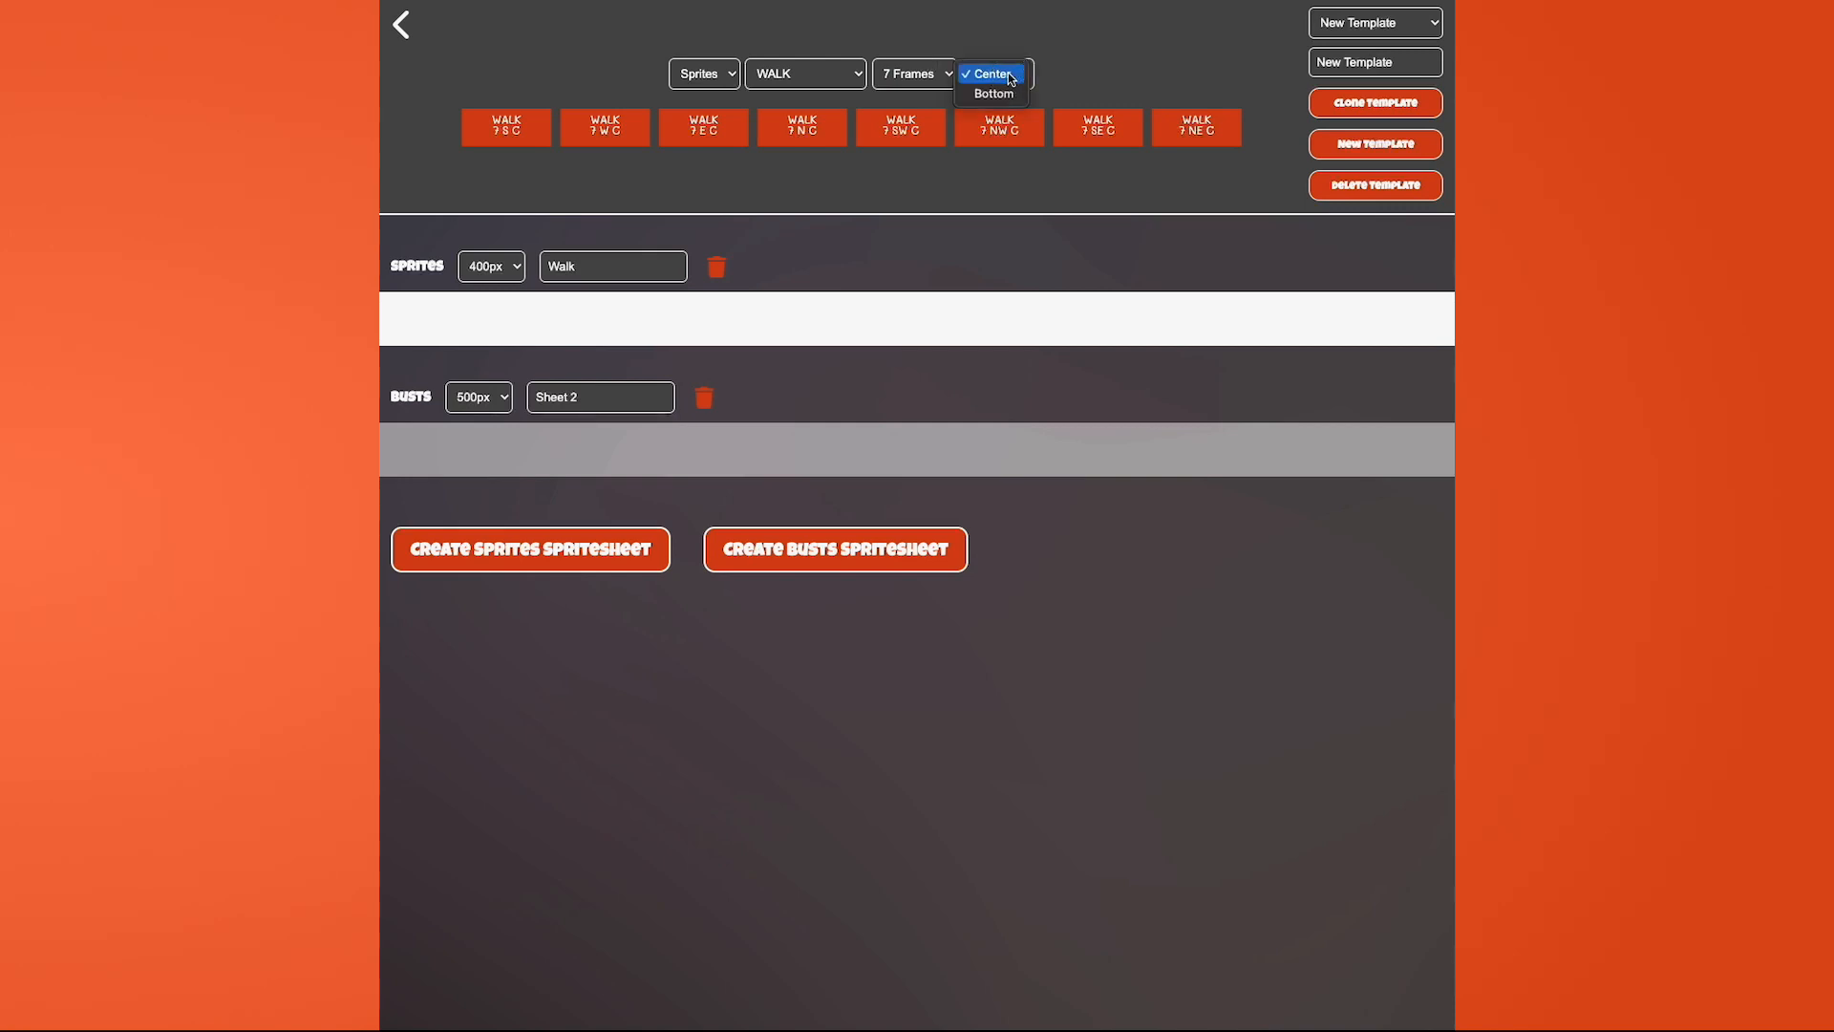
{"action": "left_click", "coordinate": [1002, 94]}
{"action": "left_click", "coordinate": [1105, 68]}
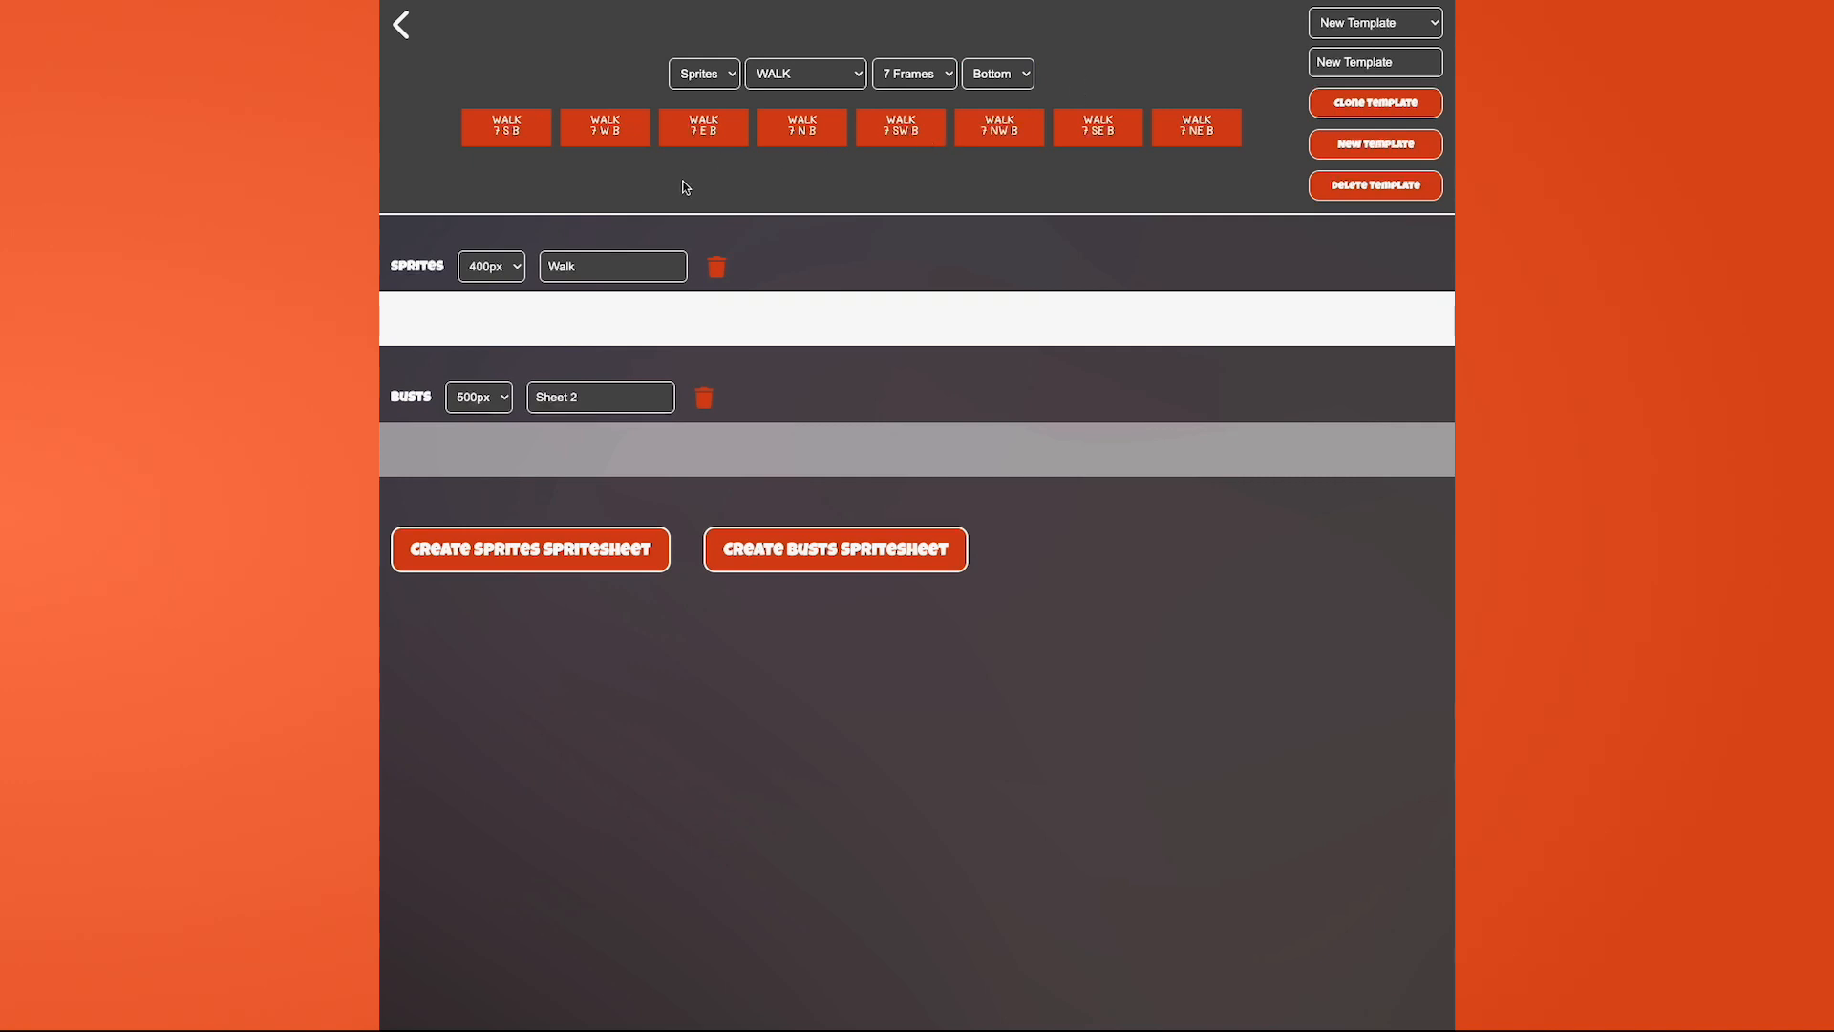
- Place the 7-frame bottom-aligned S, W, E and N walk blocks in the first four rows of the Walk sheet
{"action": "left_click_drag", "start_coordinate": [525, 133], "coordinate": [431, 326]}
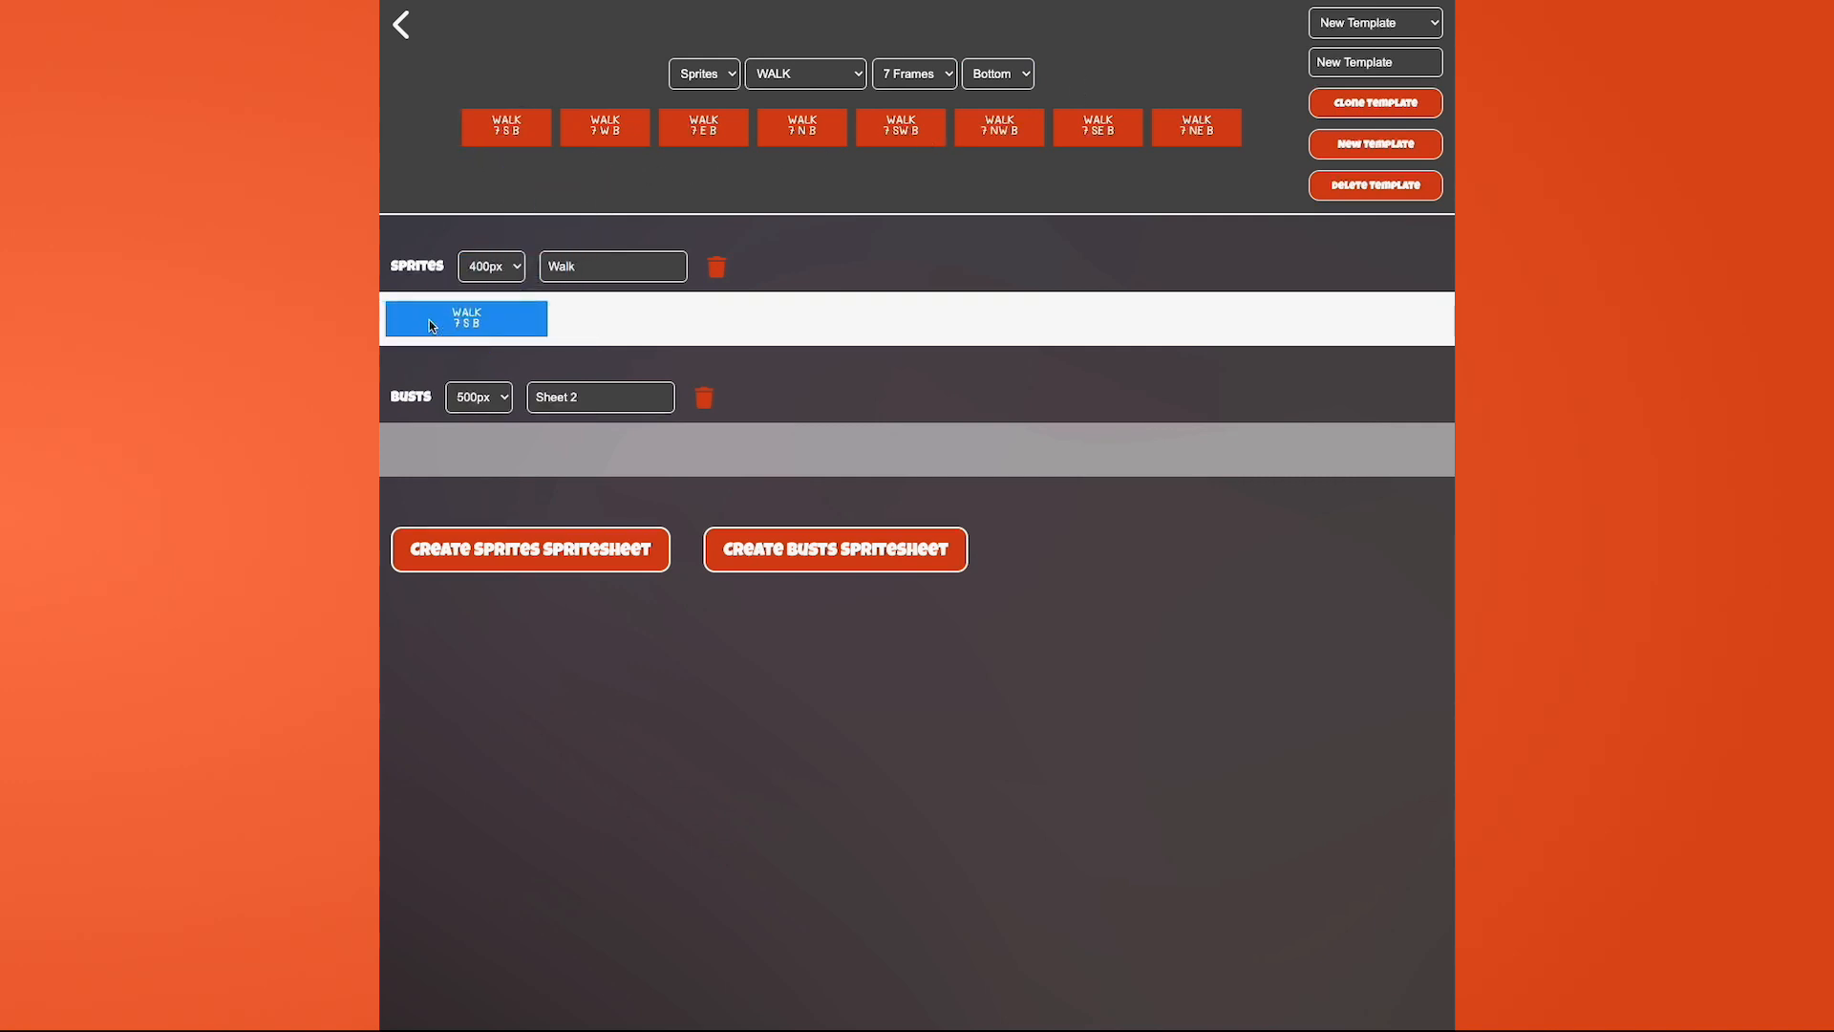
{"action": "left_click_drag", "start_coordinate": [613, 134], "coordinate": [430, 361]}
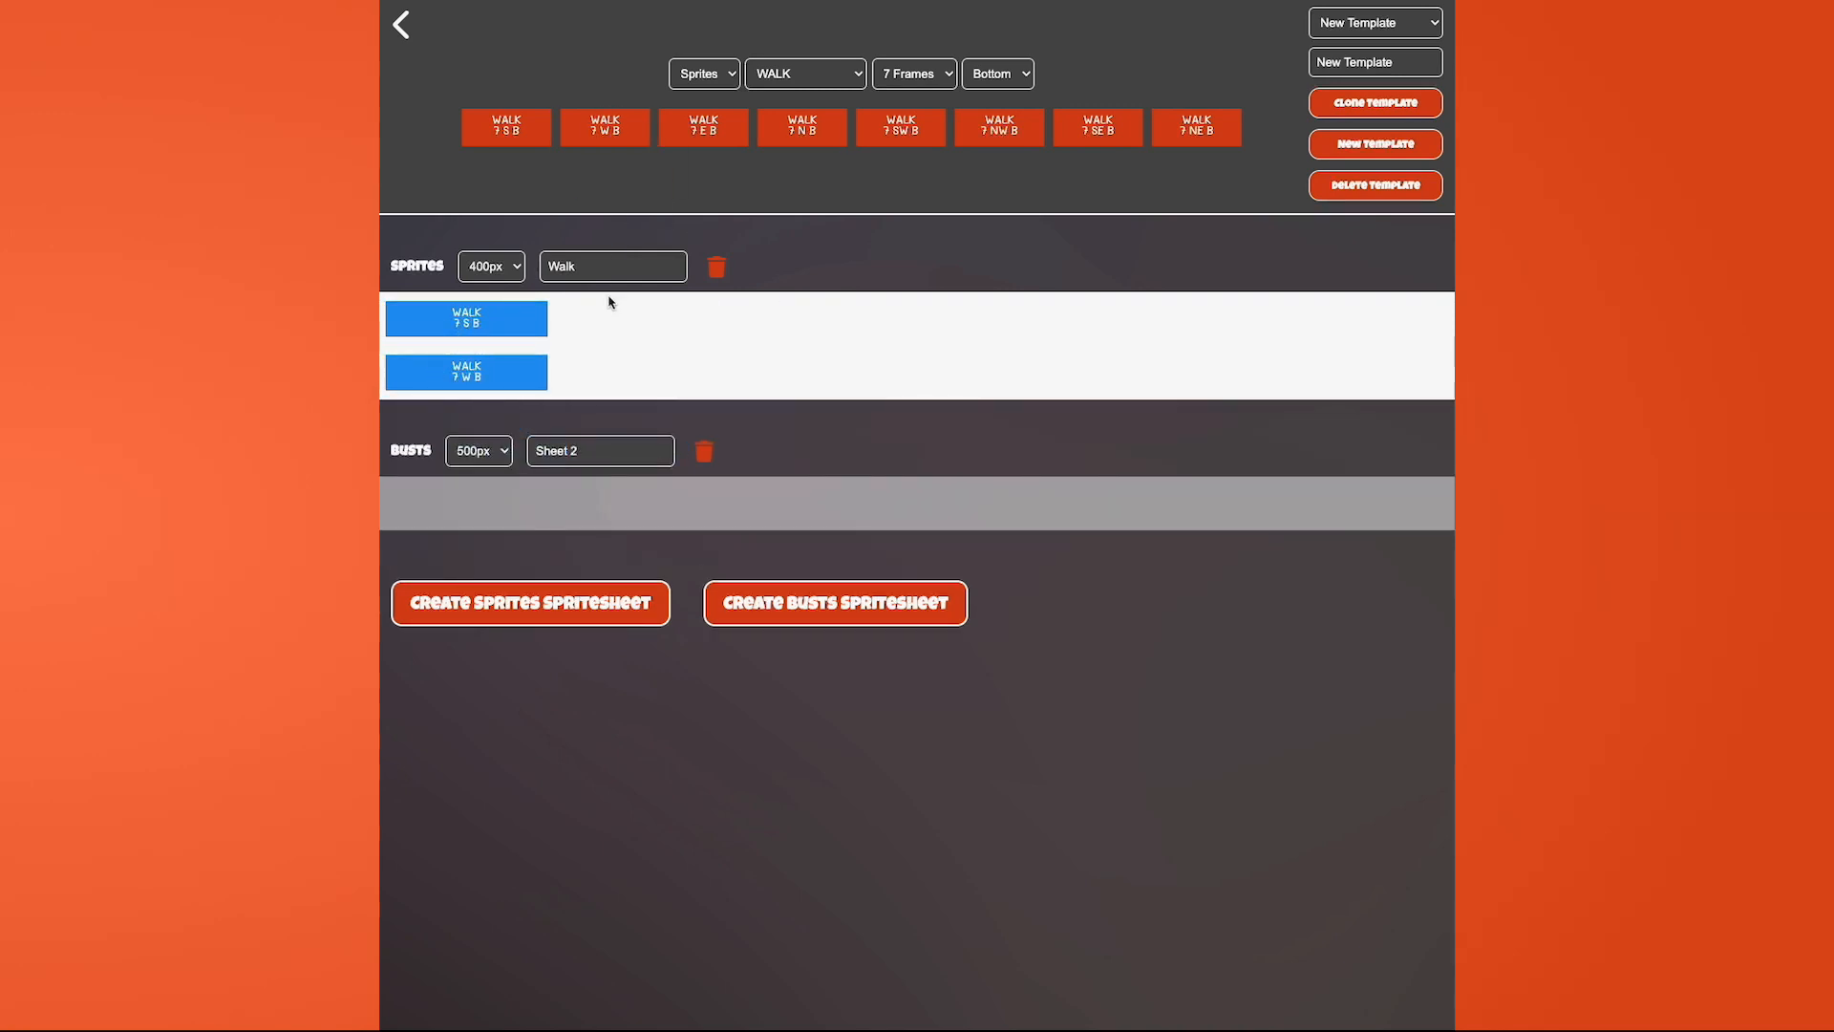
{"action": "left_click_drag", "start_coordinate": [703, 129], "coordinate": [432, 425]}
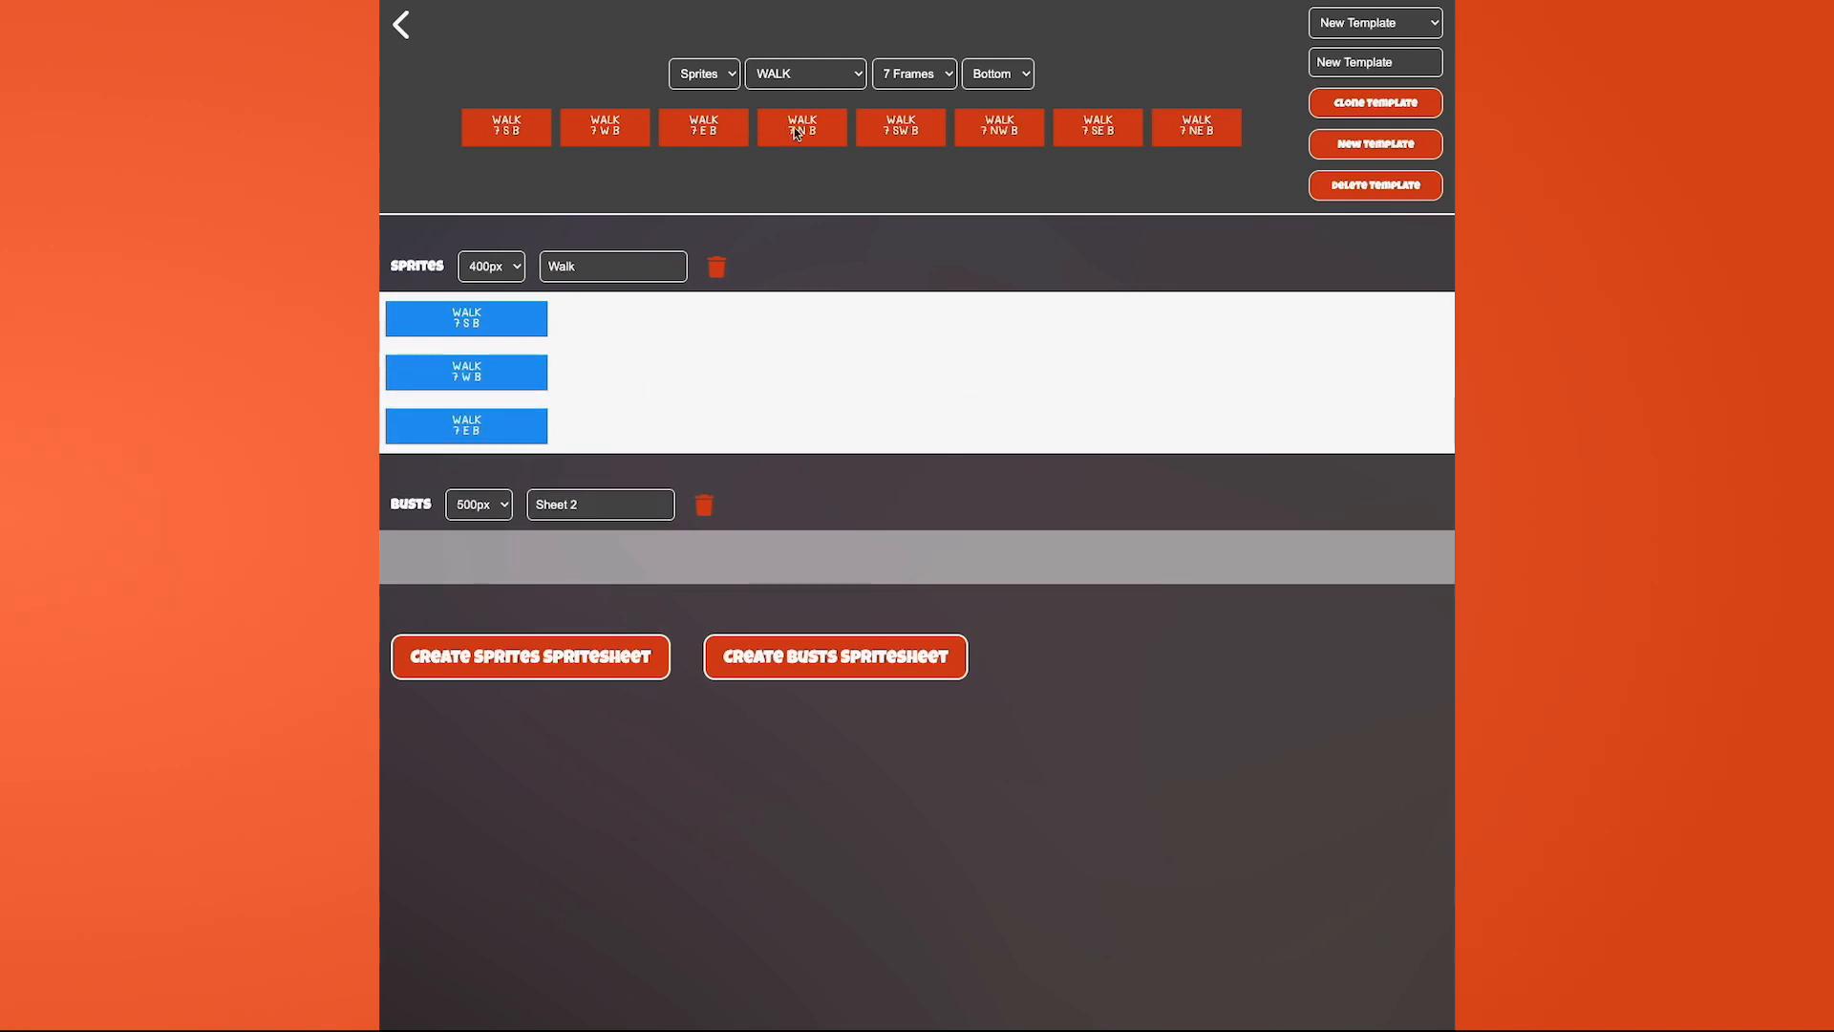
{"action": "left_click_drag", "start_coordinate": [797, 133], "coordinate": [437, 475]}
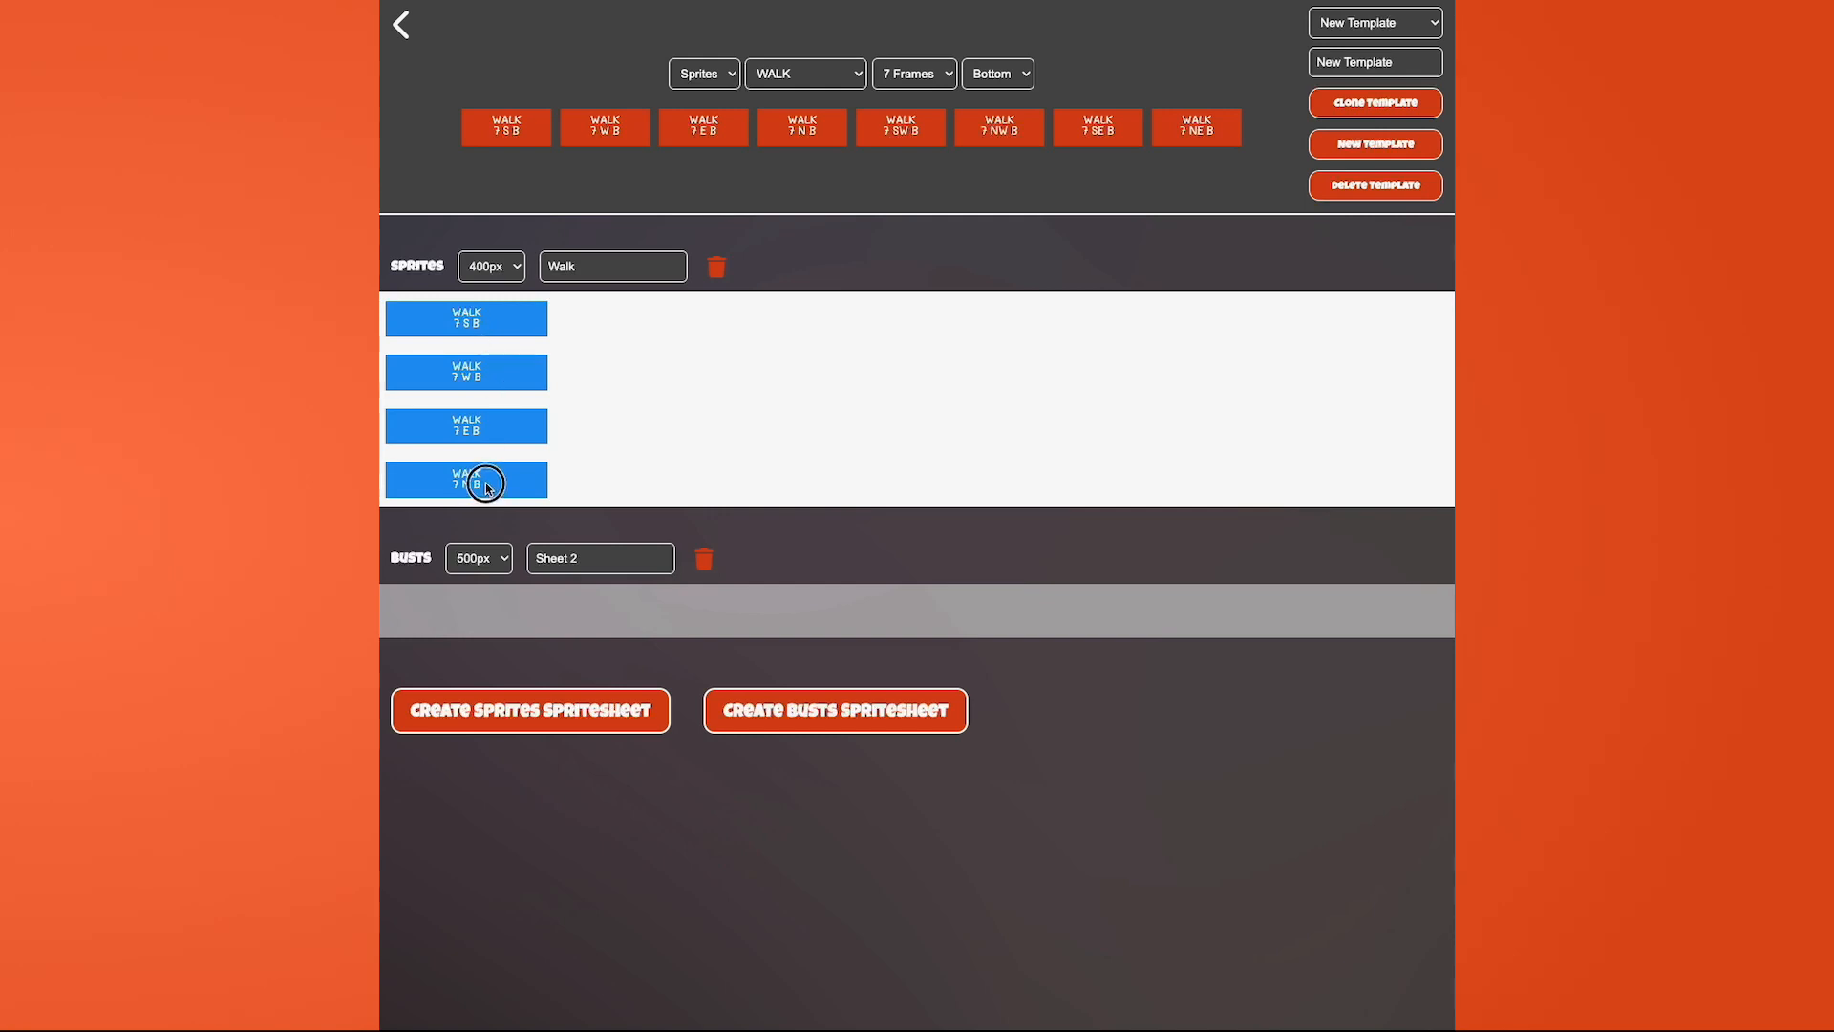
- Move the E and N walk blocks between rows of the Walk sheet, and remove and re-add the N block in the fourth row
{"action": "left_click_drag", "start_coordinate": [485, 485], "coordinate": [489, 428]}
{"action": "left_click_drag", "start_coordinate": [481, 432], "coordinate": [480, 545]}
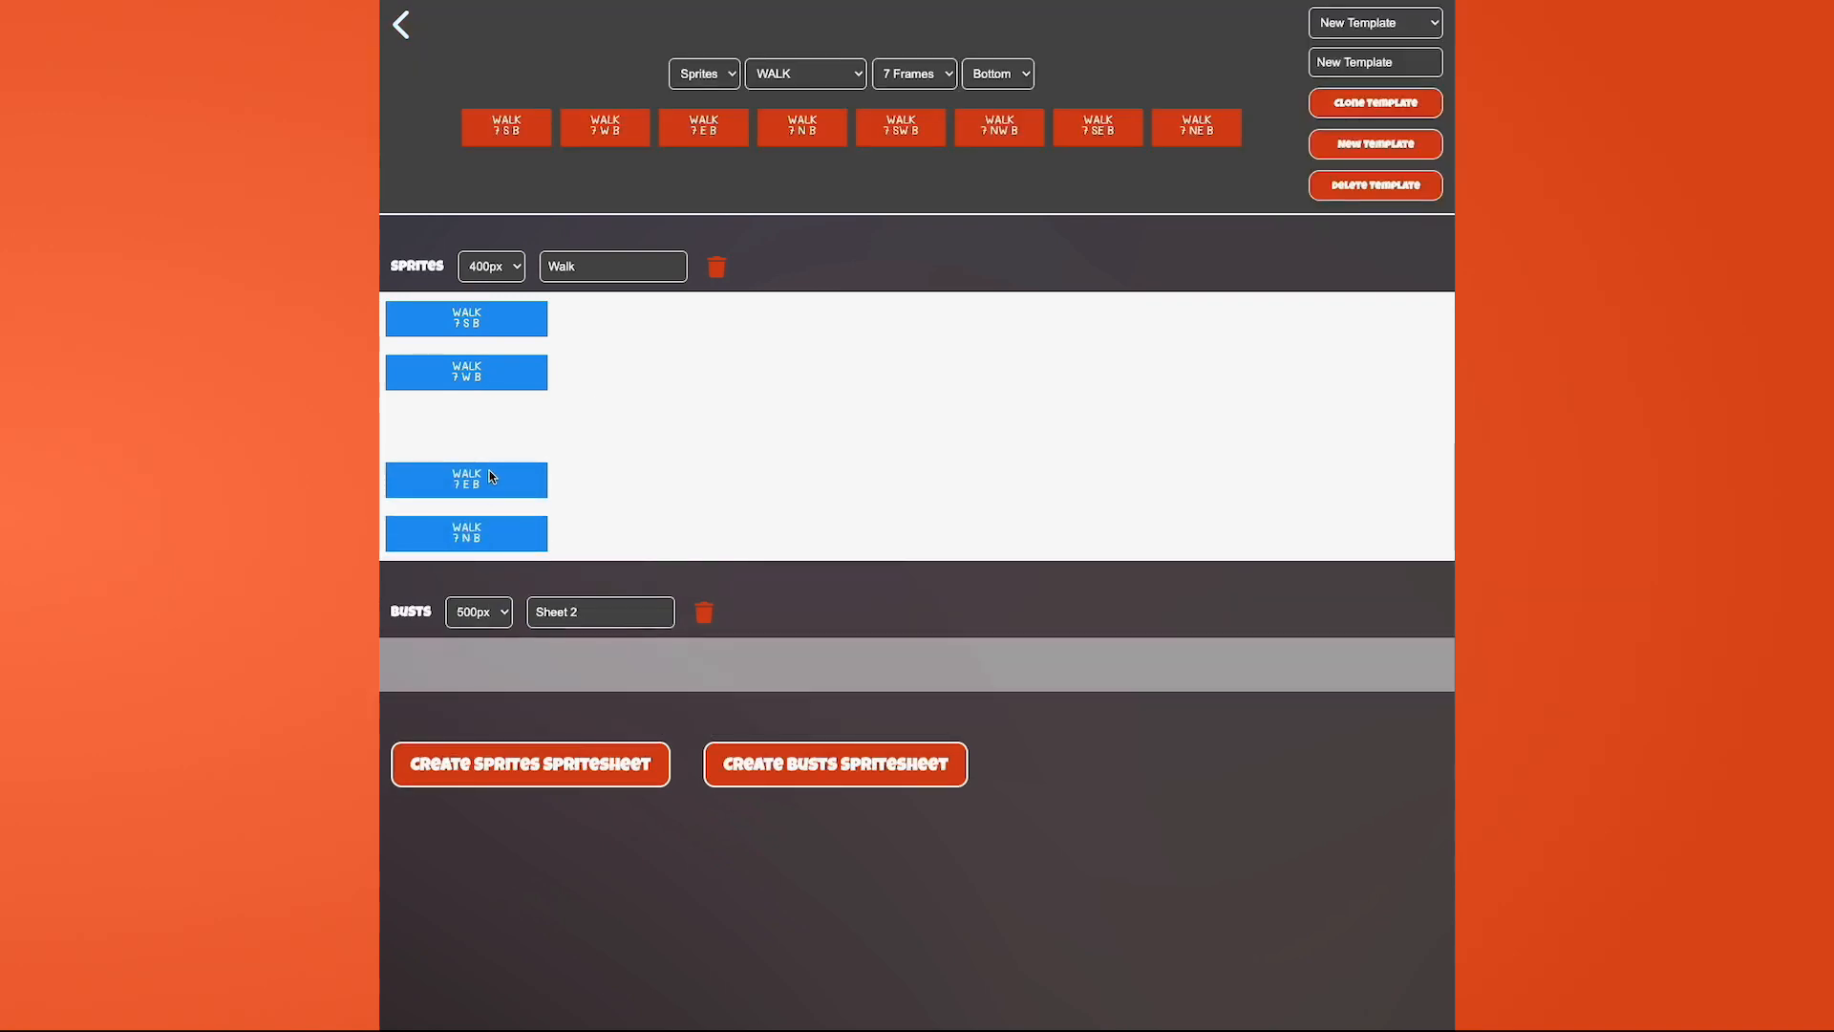
{"action": "left_click_drag", "start_coordinate": [493, 476], "coordinate": [484, 435]}
{"action": "left_click_drag", "start_coordinate": [485, 533], "coordinate": [958, 135]}
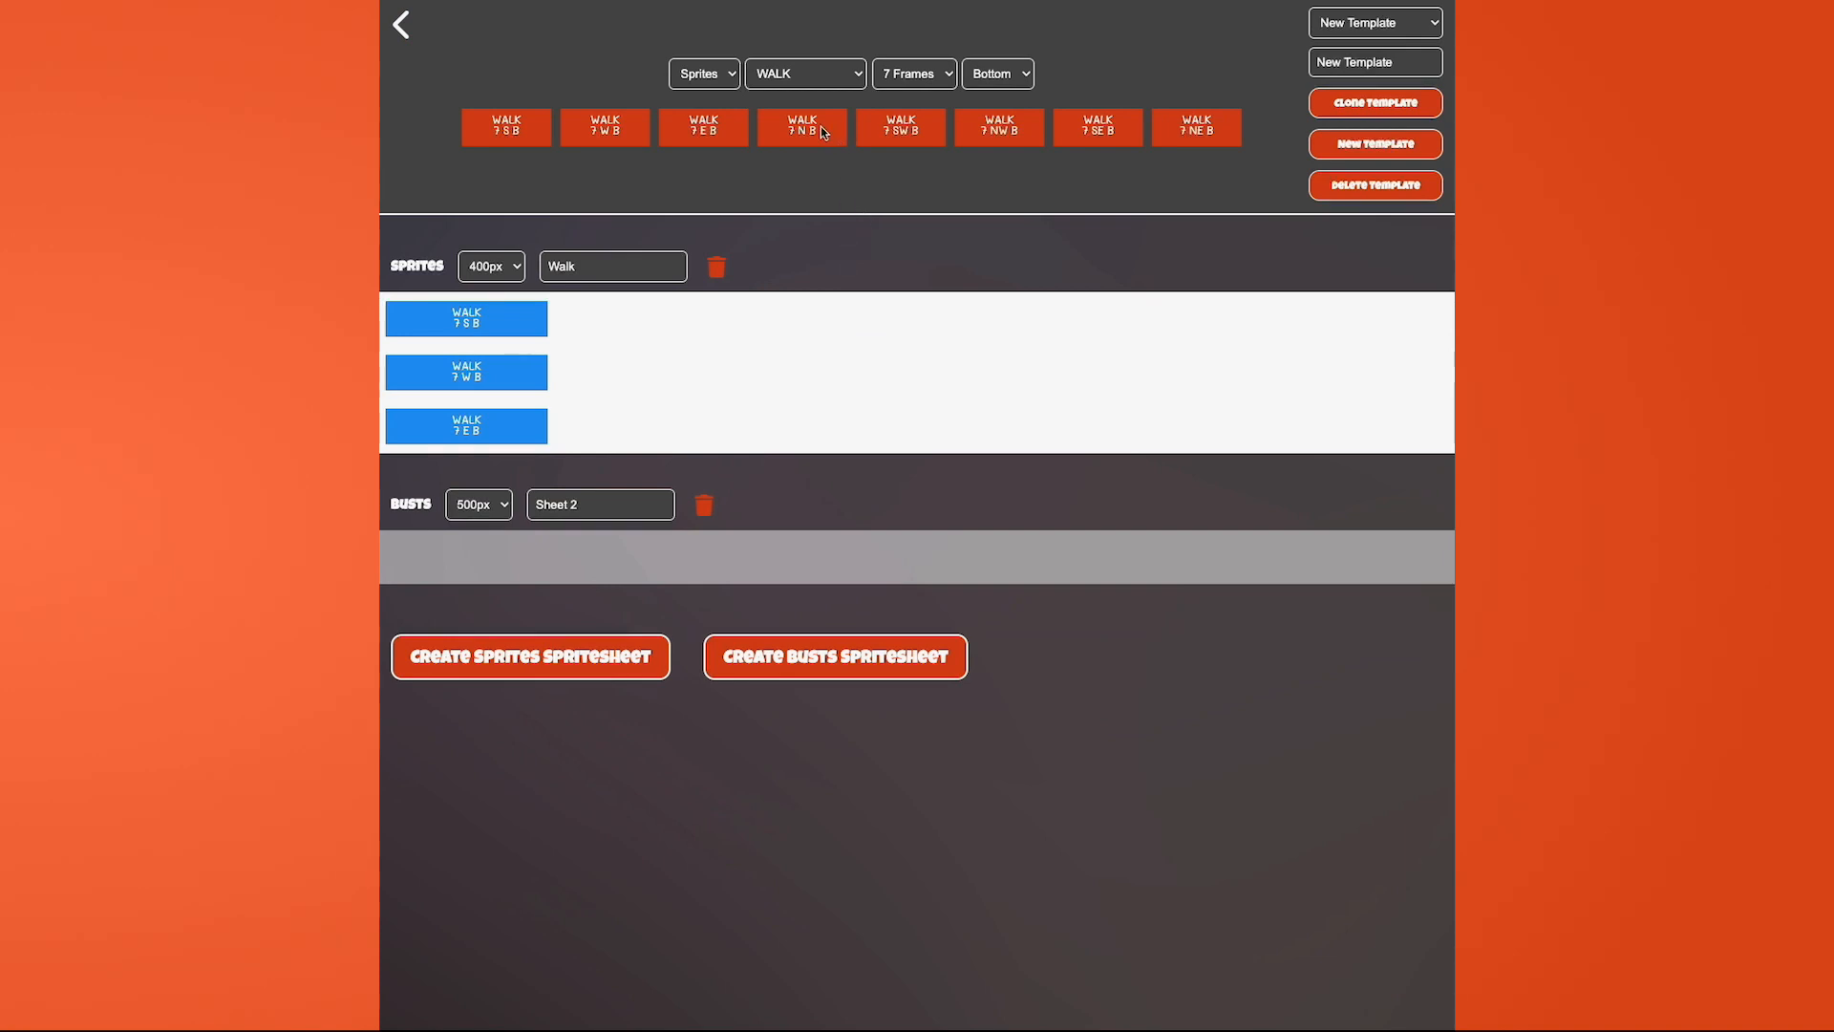
{"action": "left_click_drag", "start_coordinate": [821, 126], "coordinate": [451, 483]}
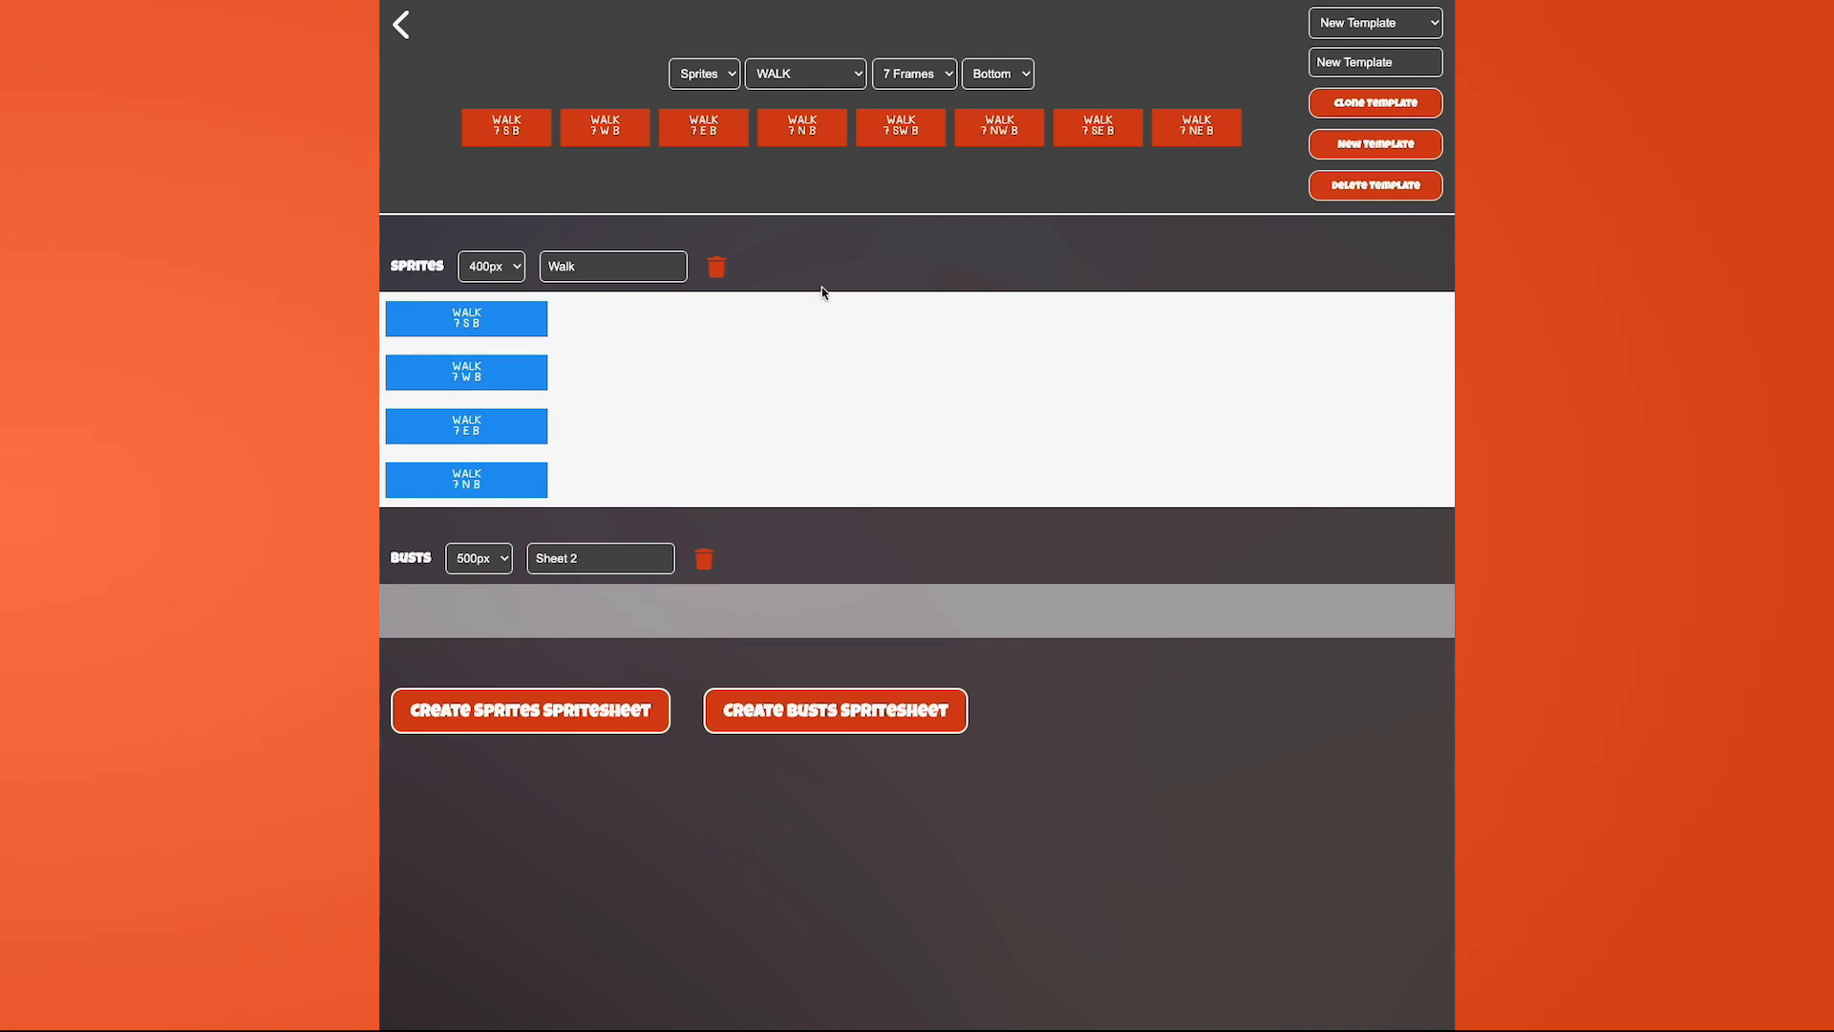
- Add the 7-frame SW, NW, SE and NE walk blocks to rows five through eight of the Walk sheet
{"action": "left_click_drag", "start_coordinate": [909, 132], "coordinate": [505, 547]}
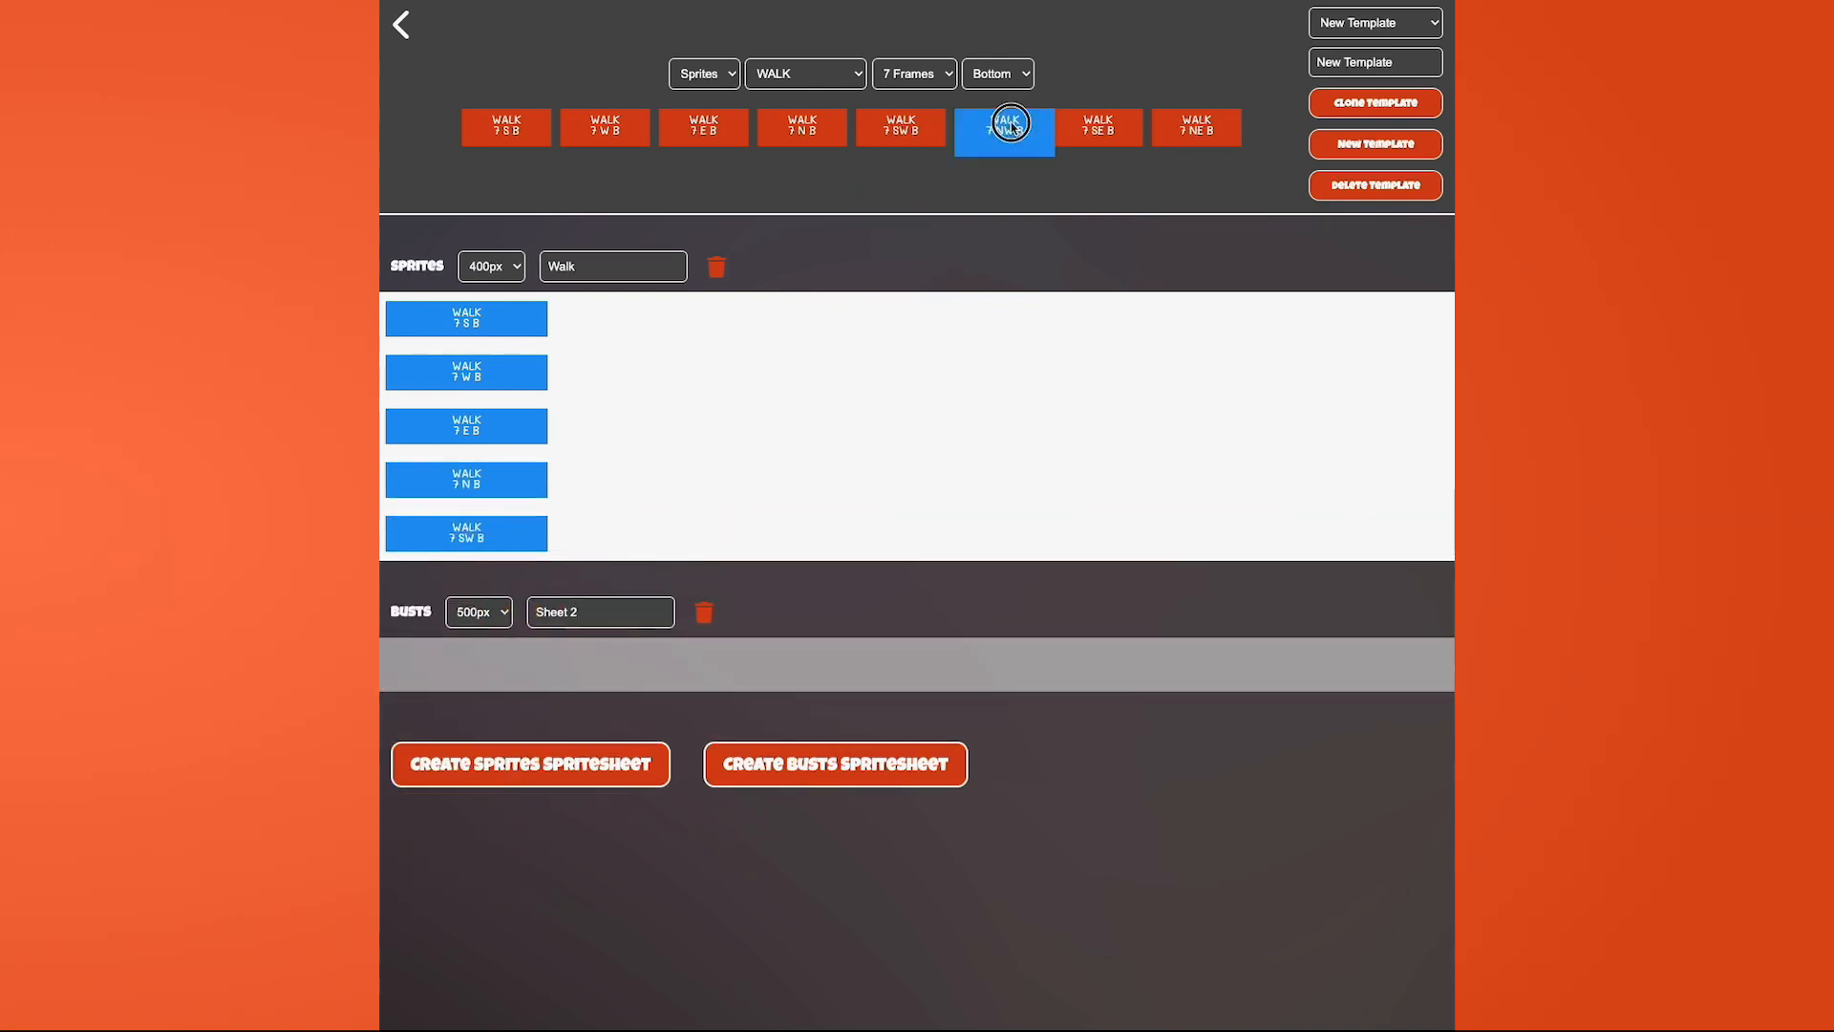
{"action": "left_click_drag", "start_coordinate": [1001, 127], "coordinate": [440, 573]}
{"action": "left_click_drag", "start_coordinate": [1108, 132], "coordinate": [439, 638]}
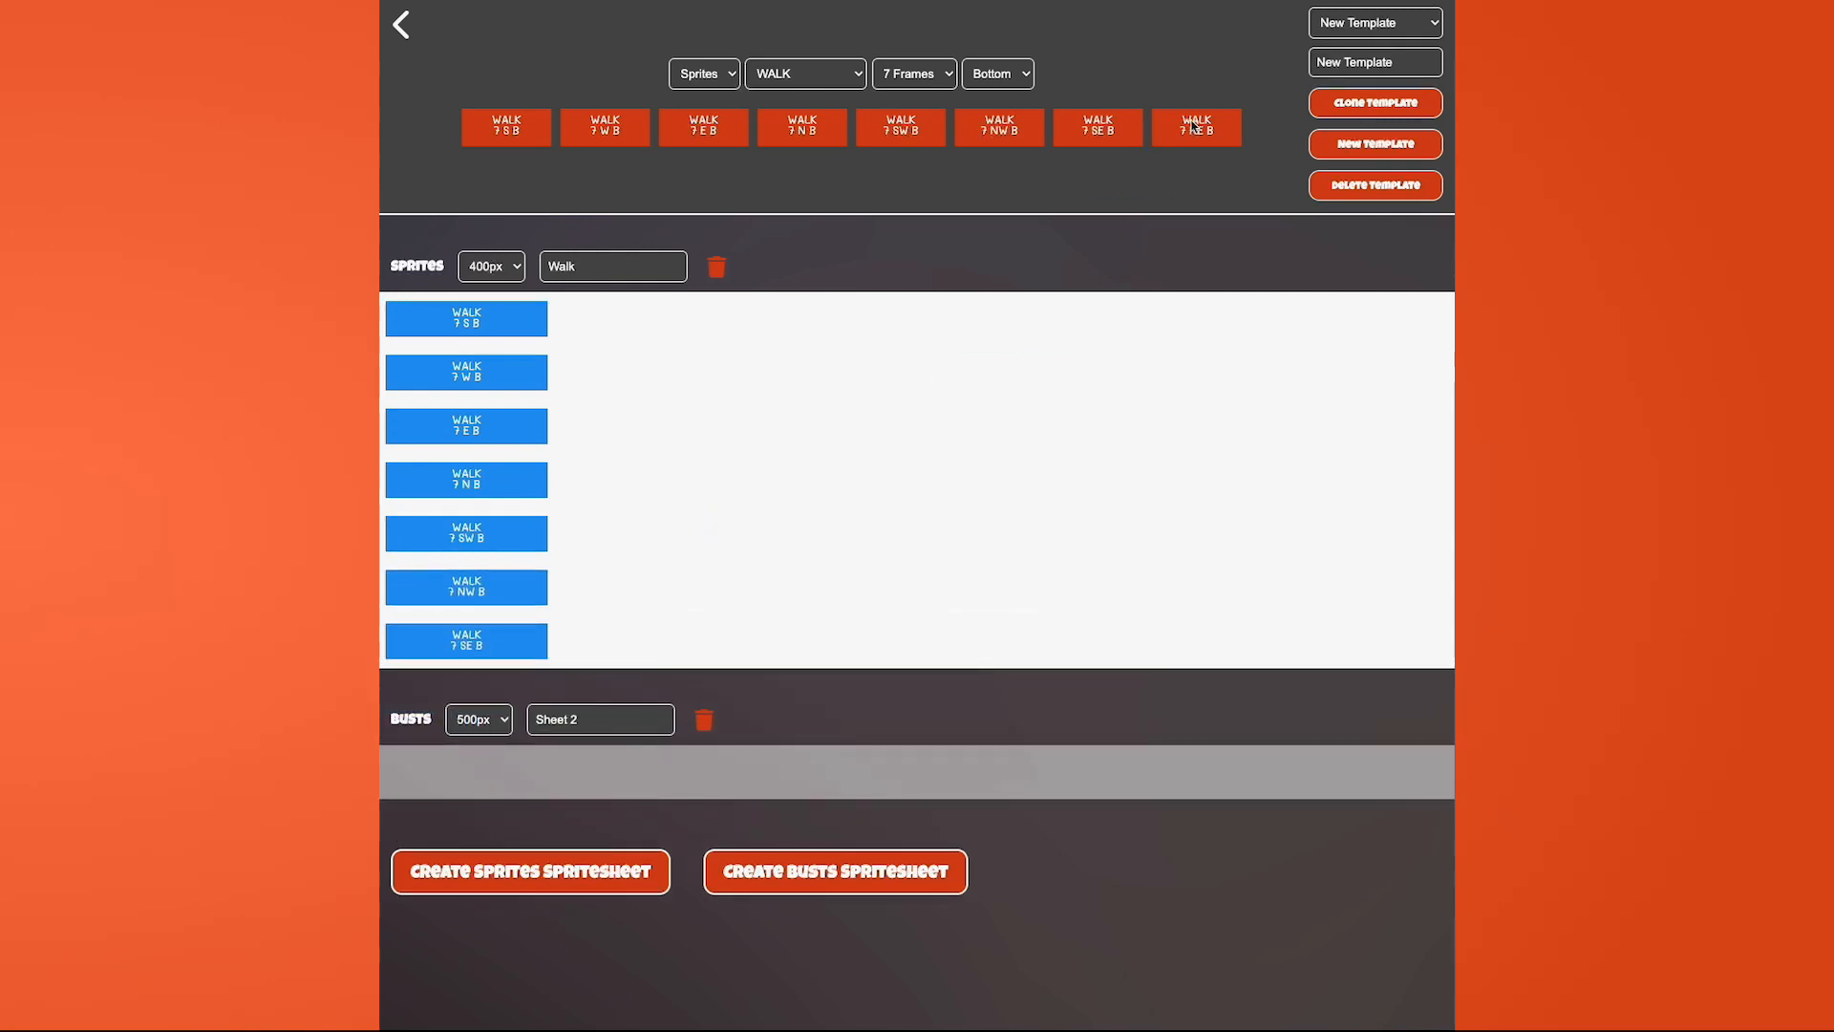
{"action": "left_click_drag", "start_coordinate": [1197, 127], "coordinate": [432, 696]}
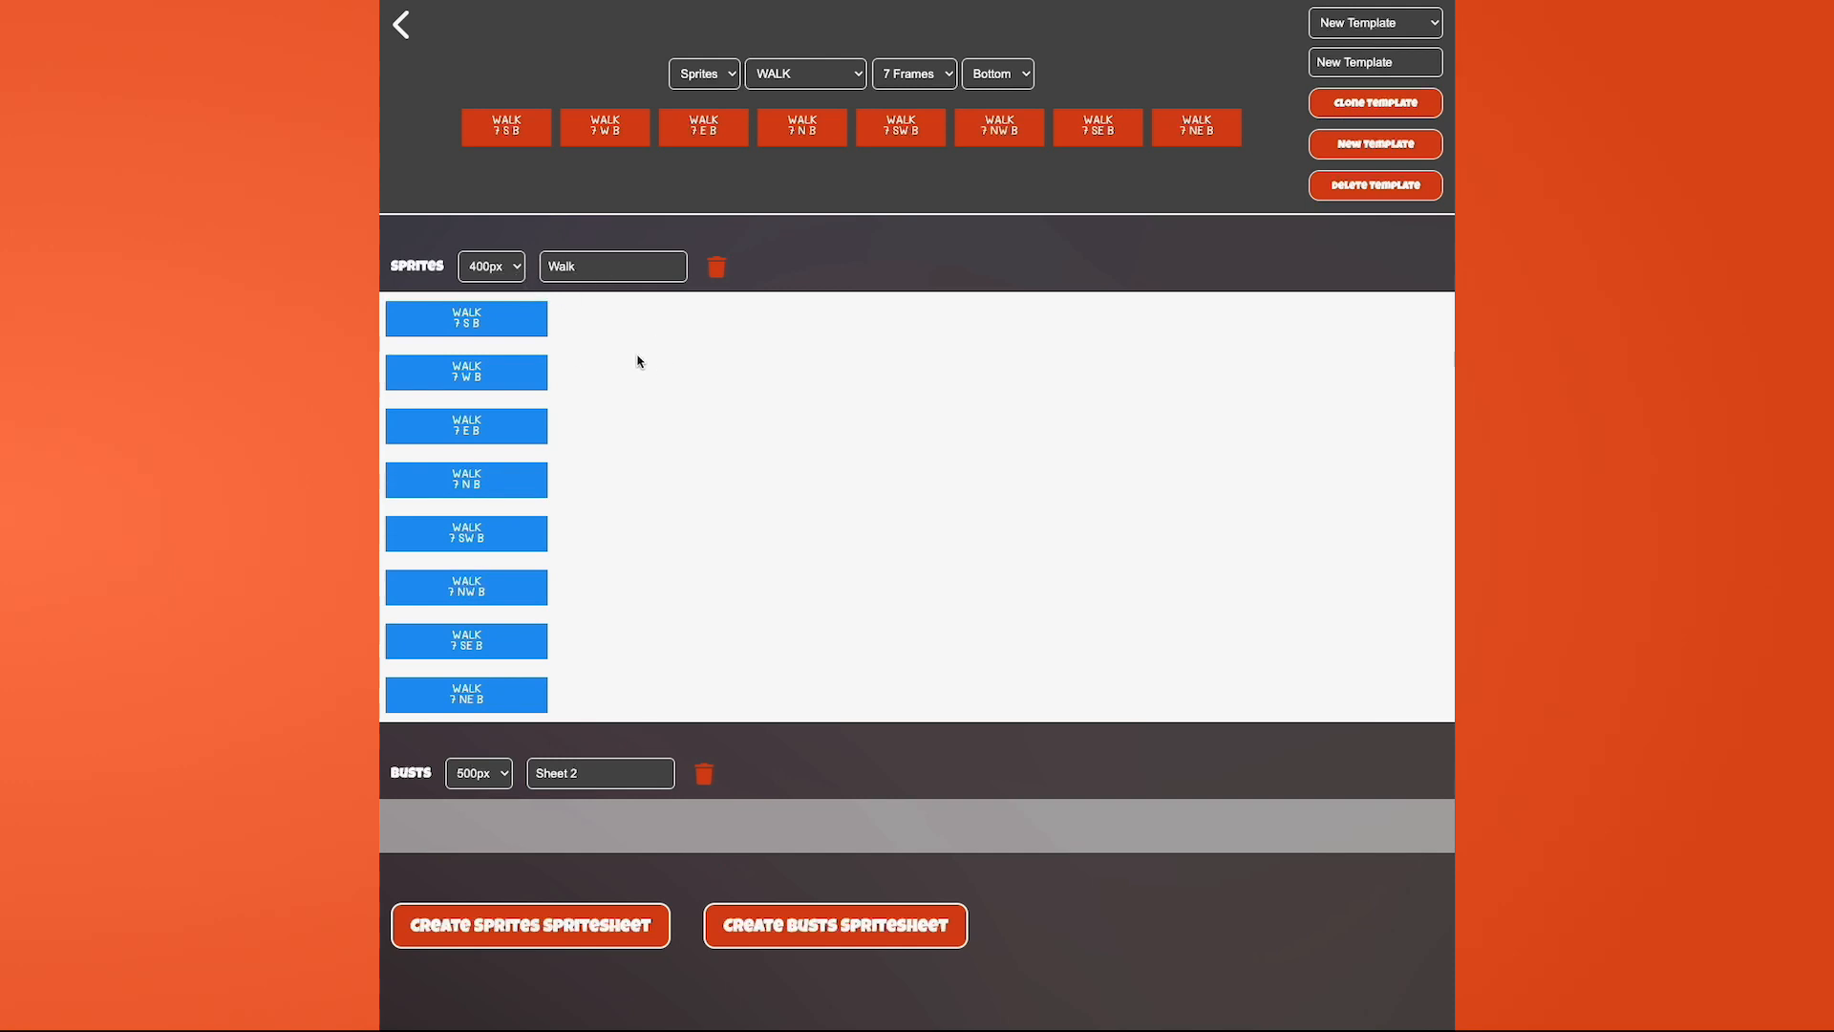
- Switch the available blocks from Sprites to Busts and check the bust type options, keeping Bust
{"action": "left_click", "coordinate": [706, 76]}
{"action": "left_click", "coordinate": [702, 90]}
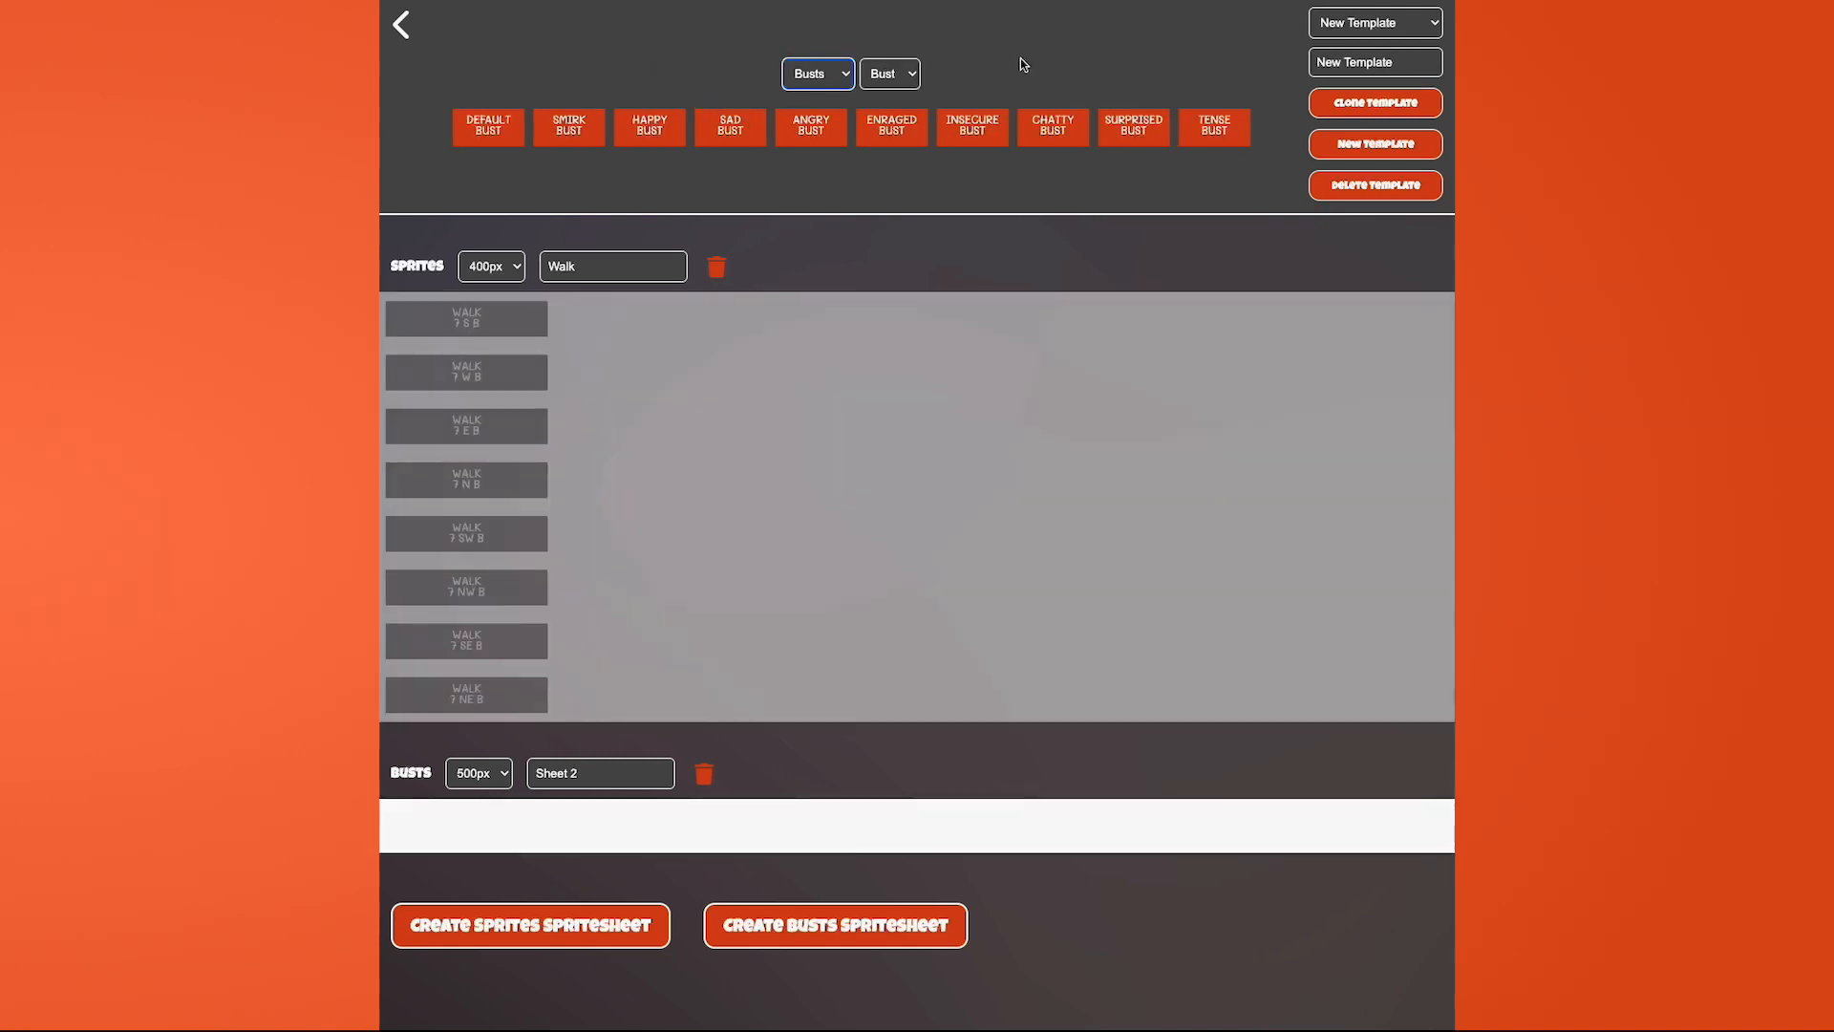
{"action": "left_click", "coordinate": [911, 76]}
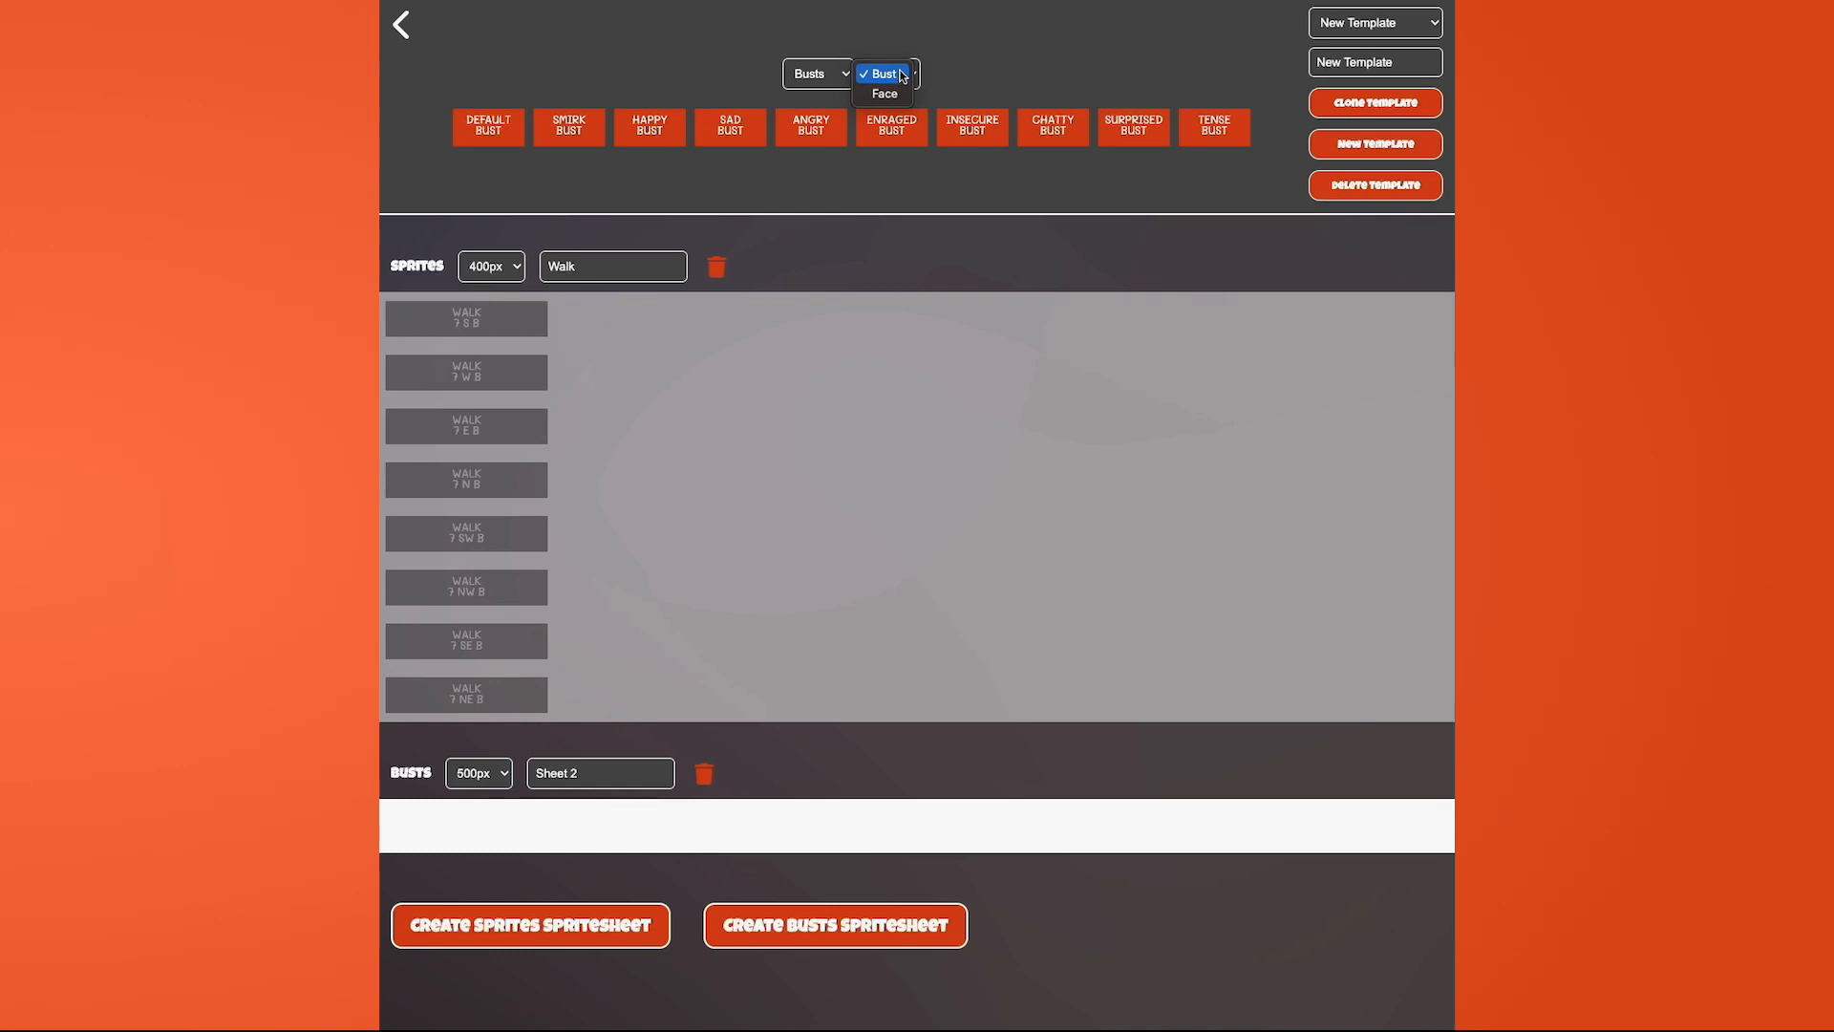
{"action": "left_click", "coordinate": [969, 57]}
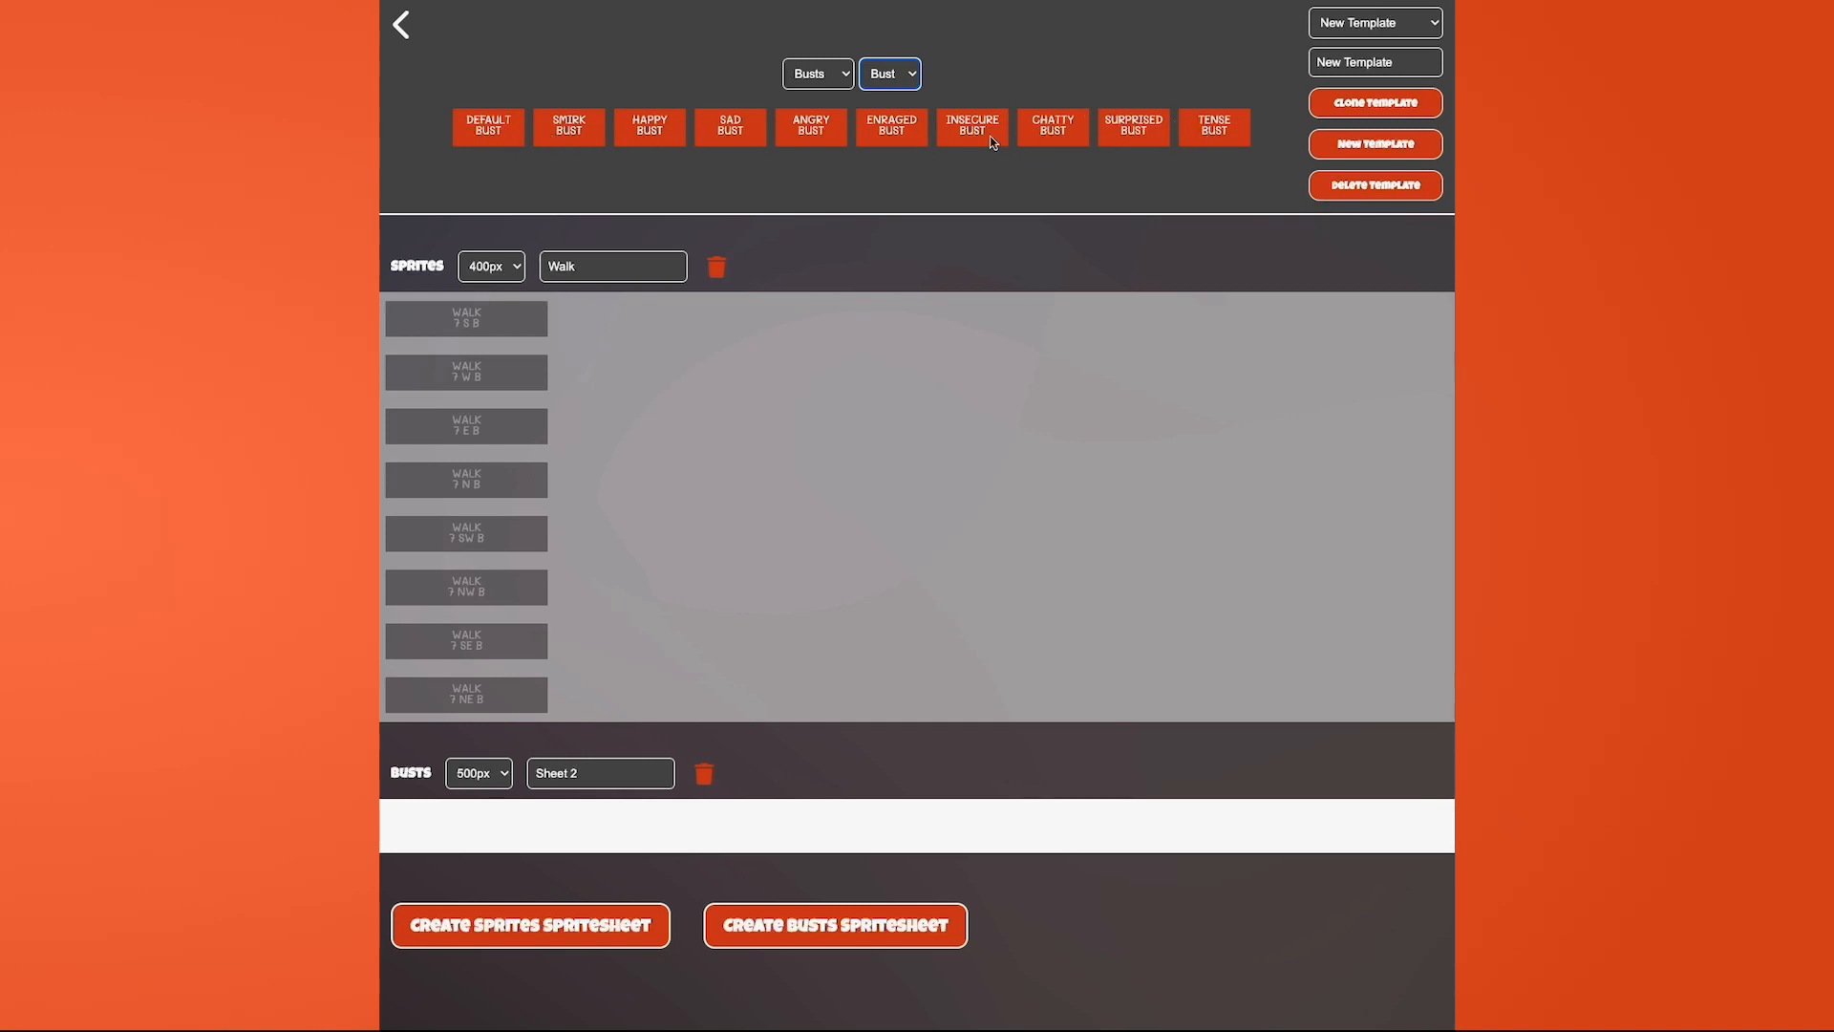
{"action": "left_click", "coordinate": [743, 58]}
- Place the Default and Angry bust blocks side by side at the start of the Busts sheet's row
{"action": "left_click_drag", "start_coordinate": [497, 129], "coordinate": [560, 821]}
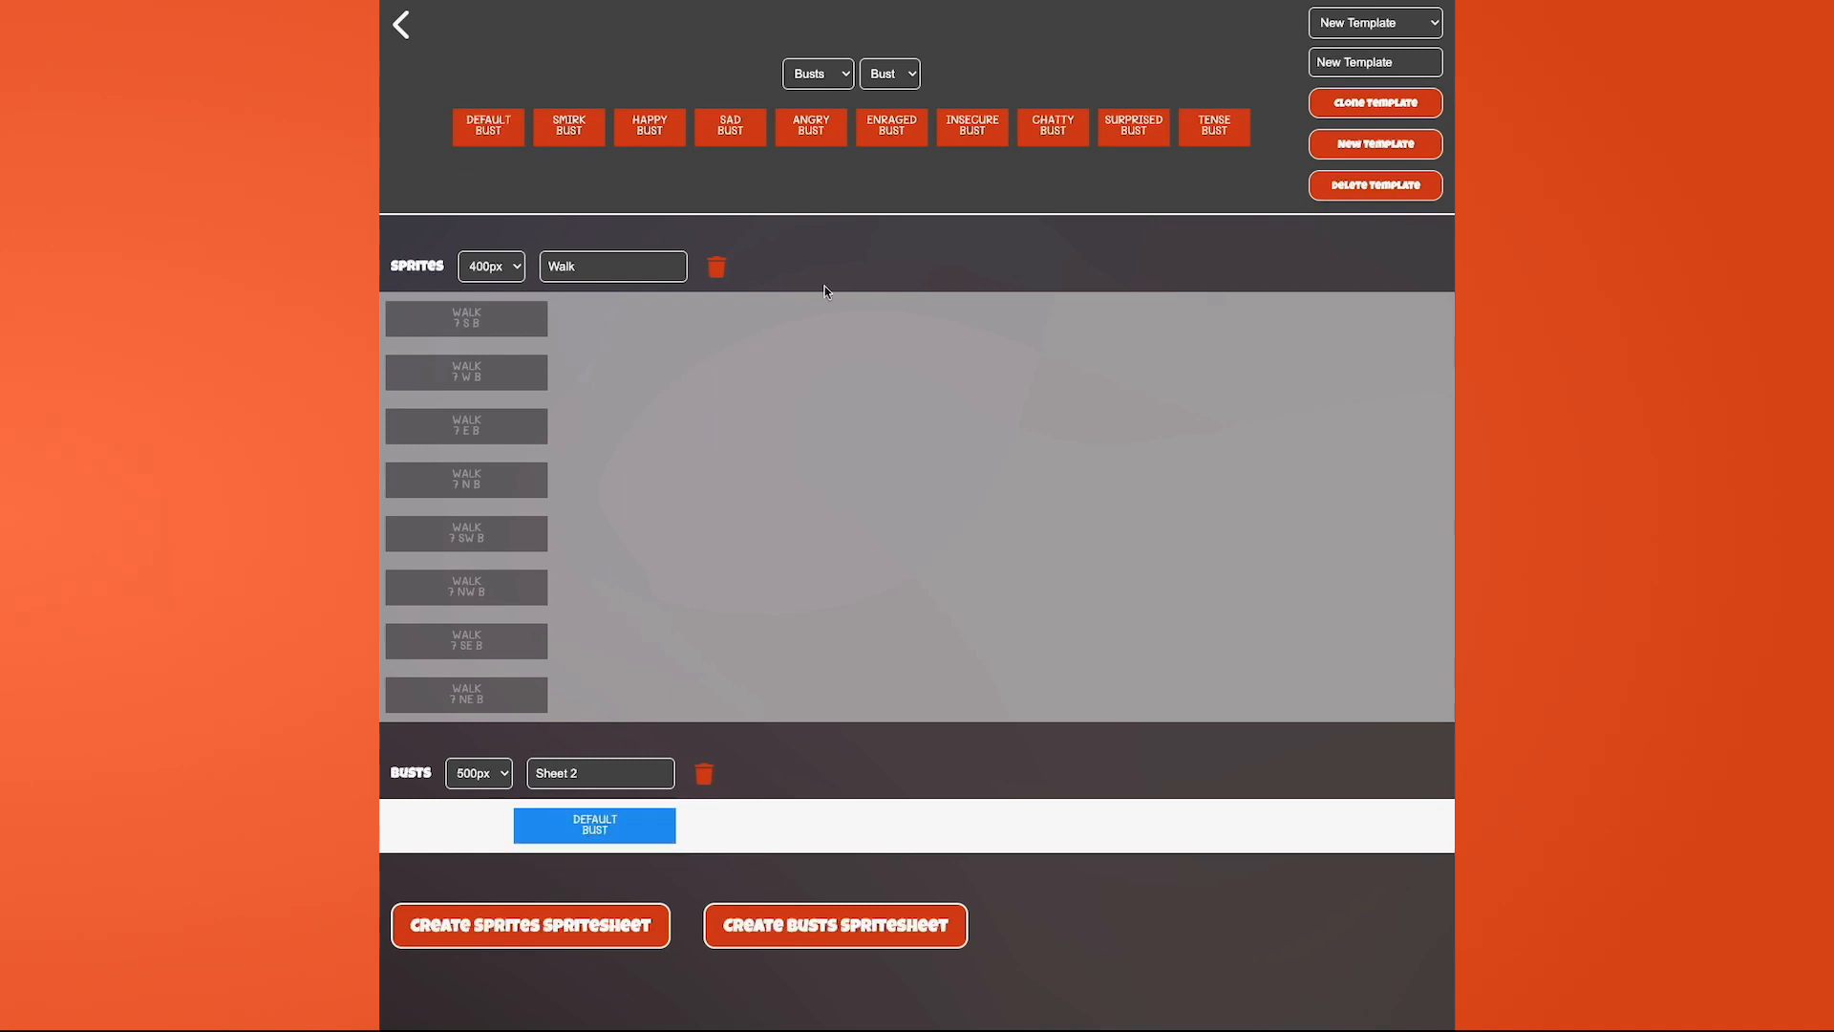
{"action": "left_click_drag", "start_coordinate": [814, 138], "coordinate": [974, 836]}
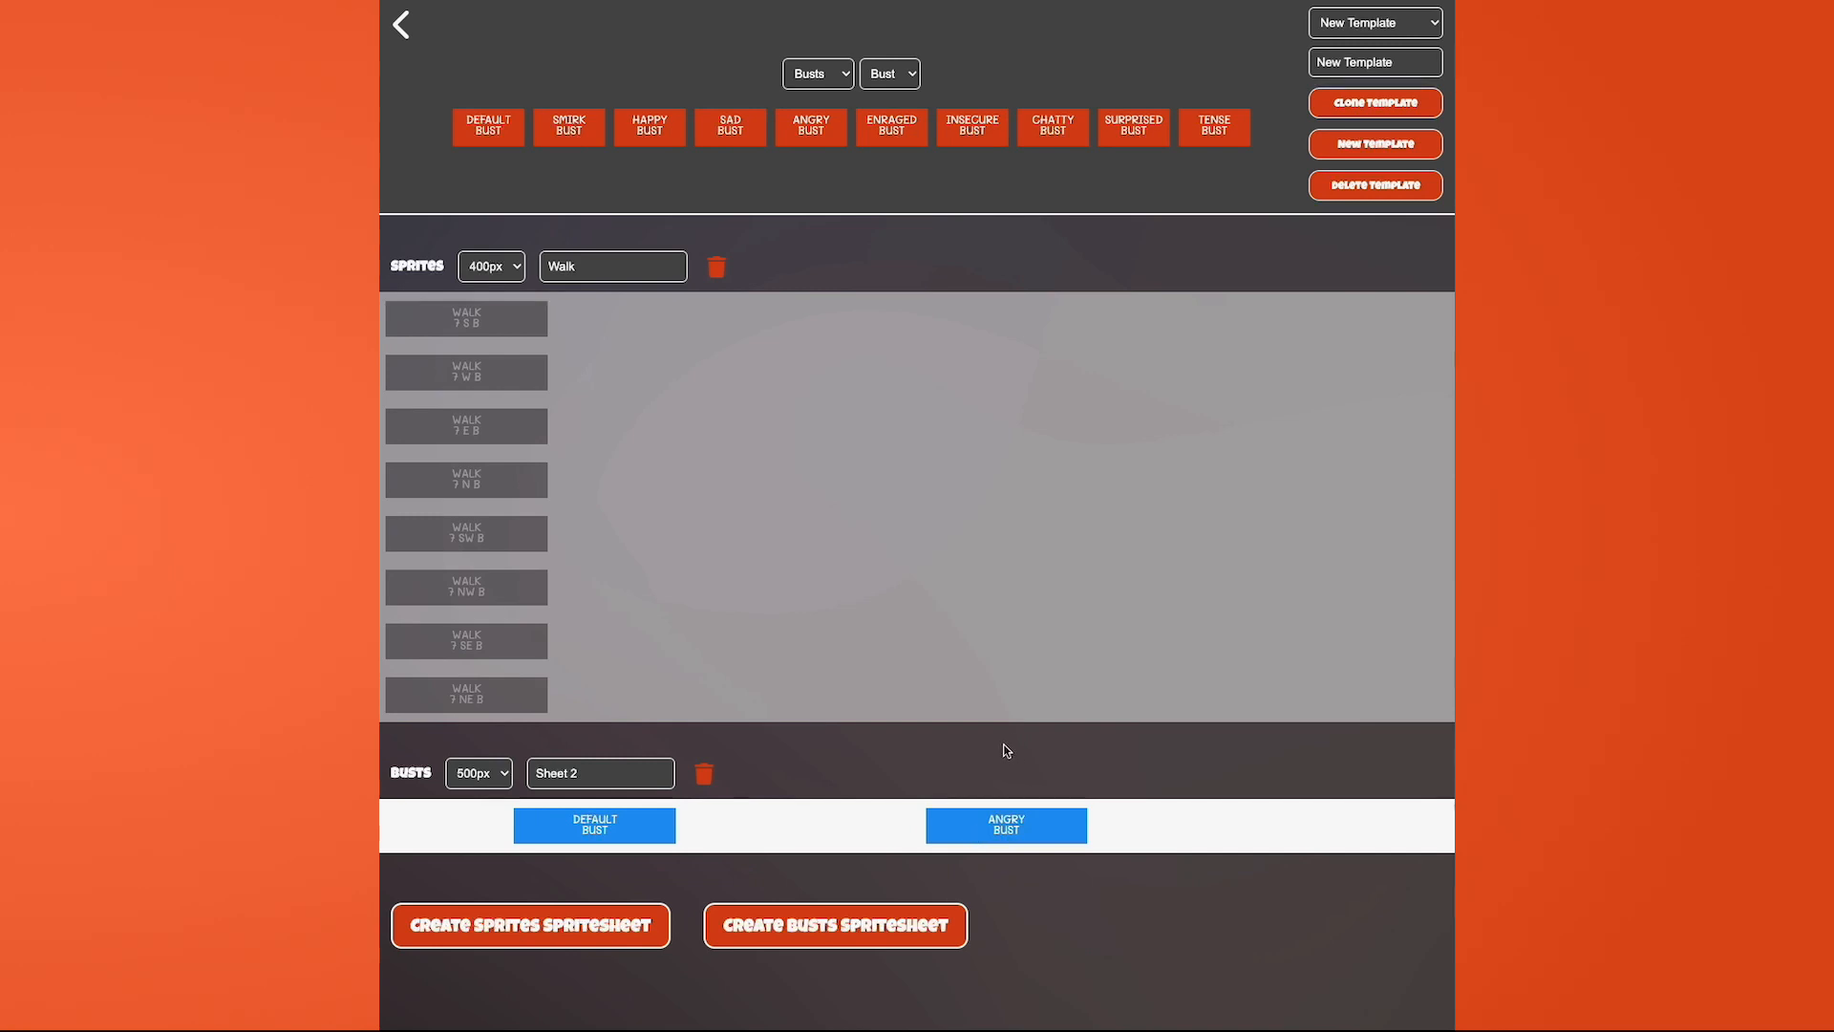
{"action": "left_click_drag", "start_coordinate": [585, 833], "coordinate": [449, 823]}
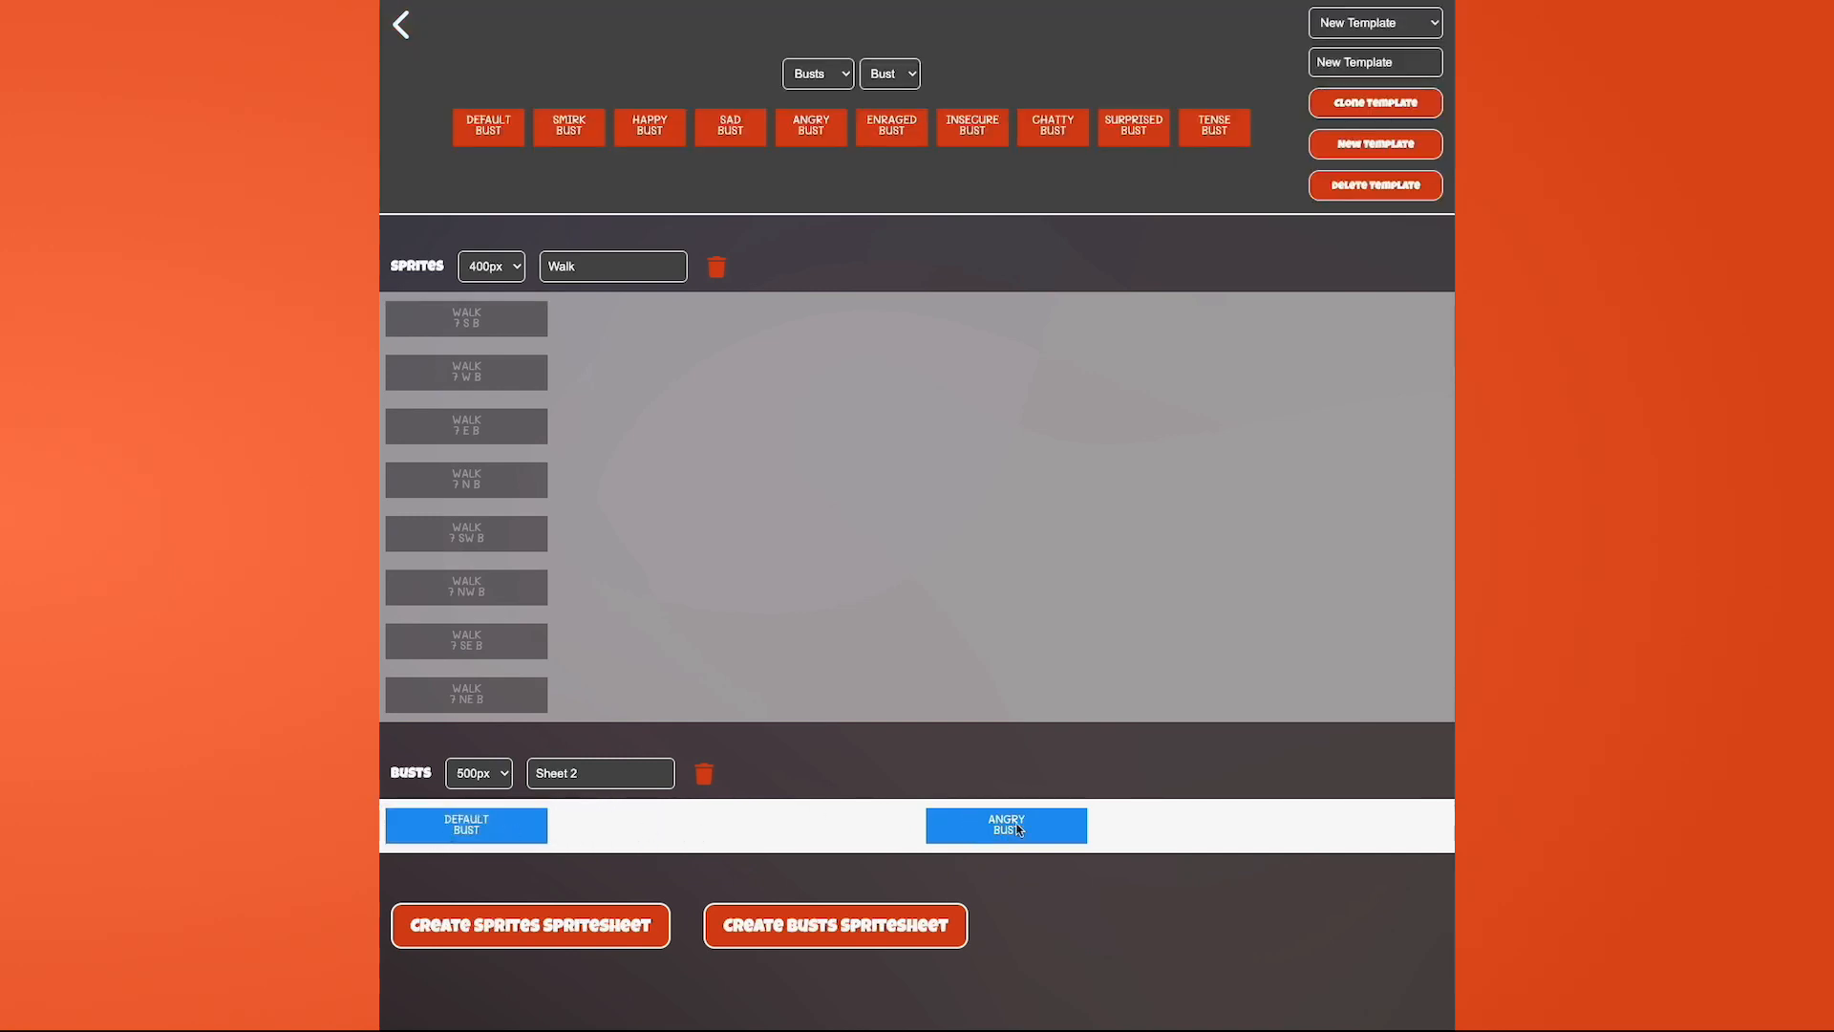
{"action": "left_click_drag", "start_coordinate": [1005, 825], "coordinate": [613, 830]}
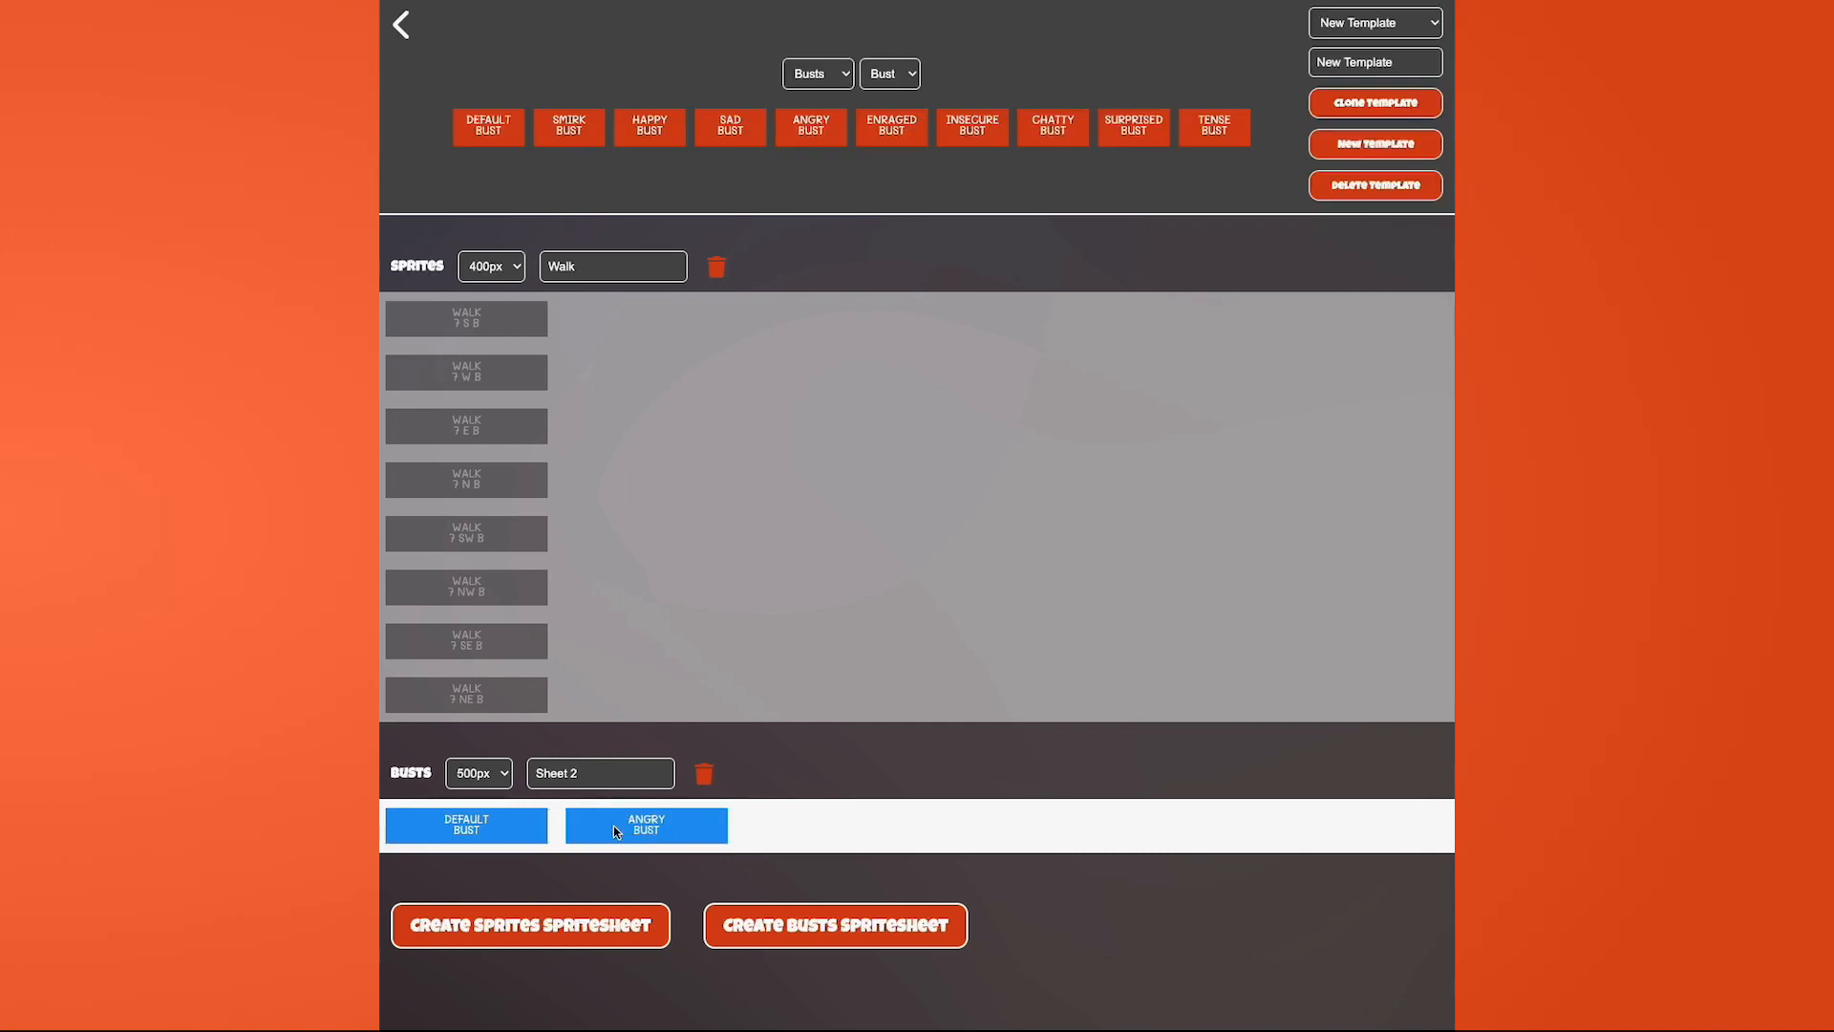
- Add 3-frame Sprites walk blocks to the Walk sheet: W beside the first row's block and N farther along the third row
{"action": "left_click", "coordinate": [839, 75]}
{"action": "left_click", "coordinate": [821, 55]}
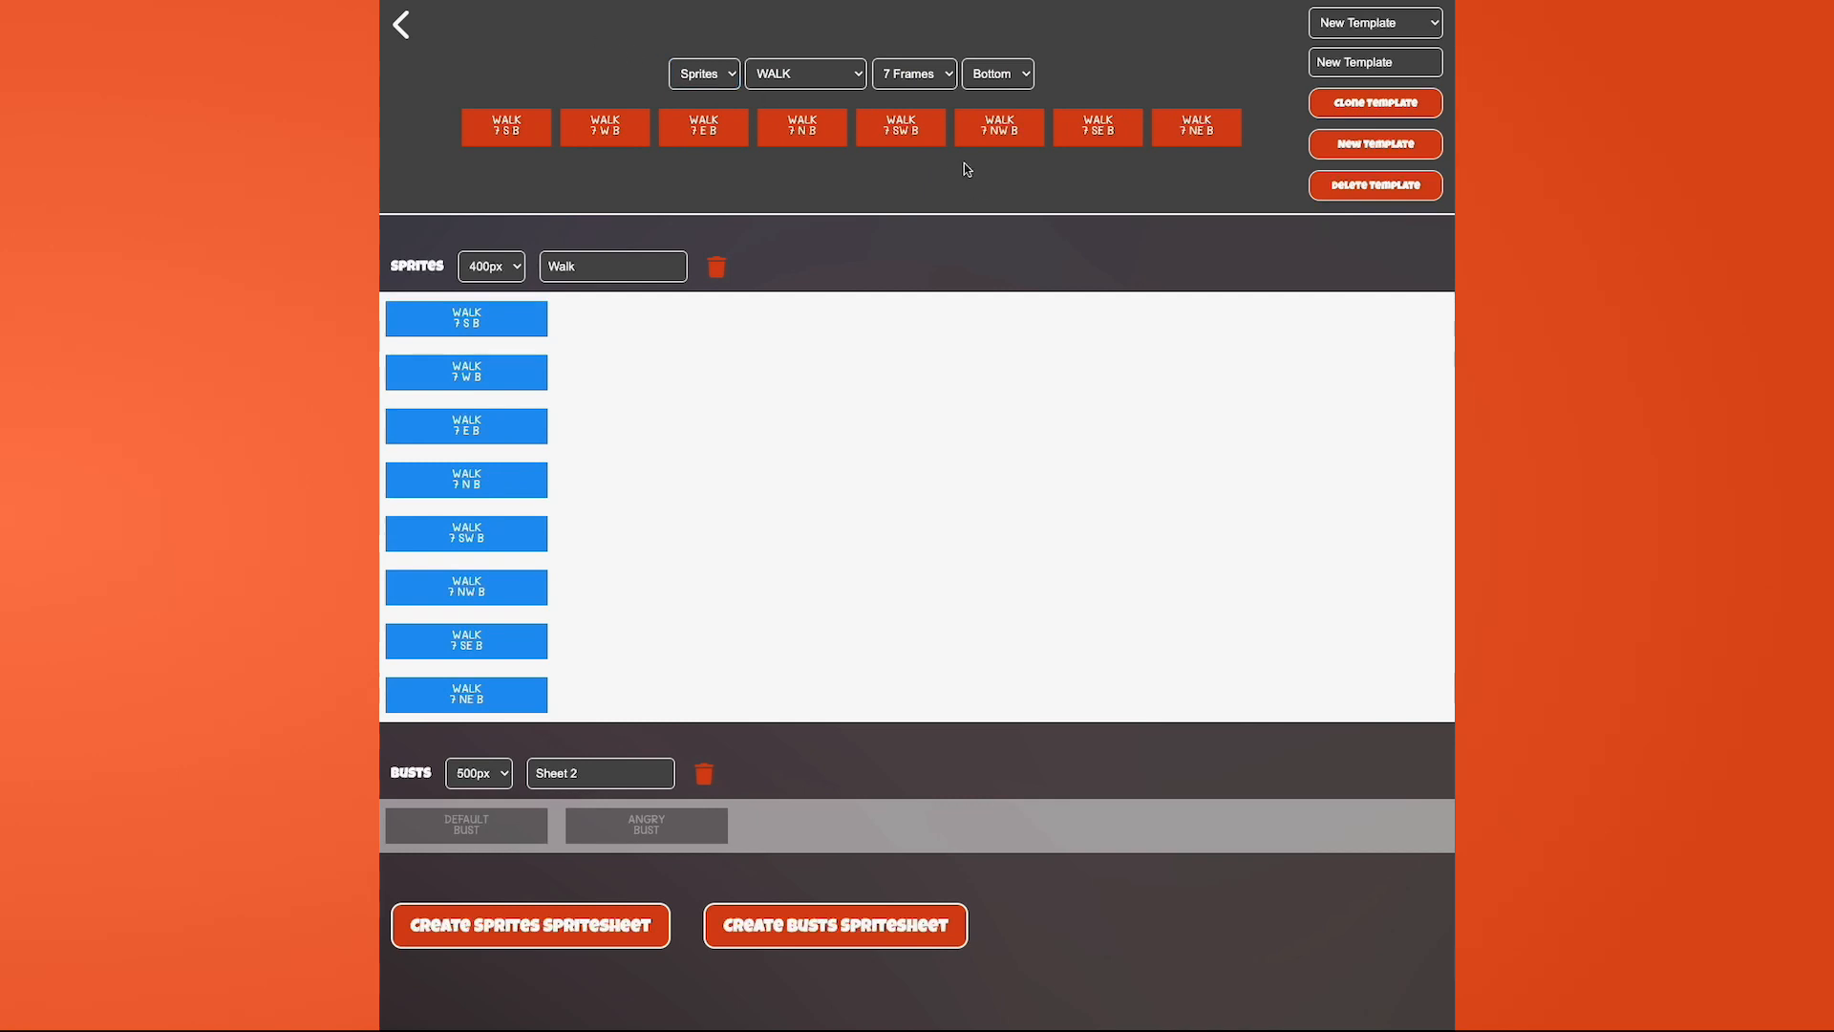
{"action": "left_click", "coordinate": [915, 76]}
{"action": "left_click", "coordinate": [915, 91]}
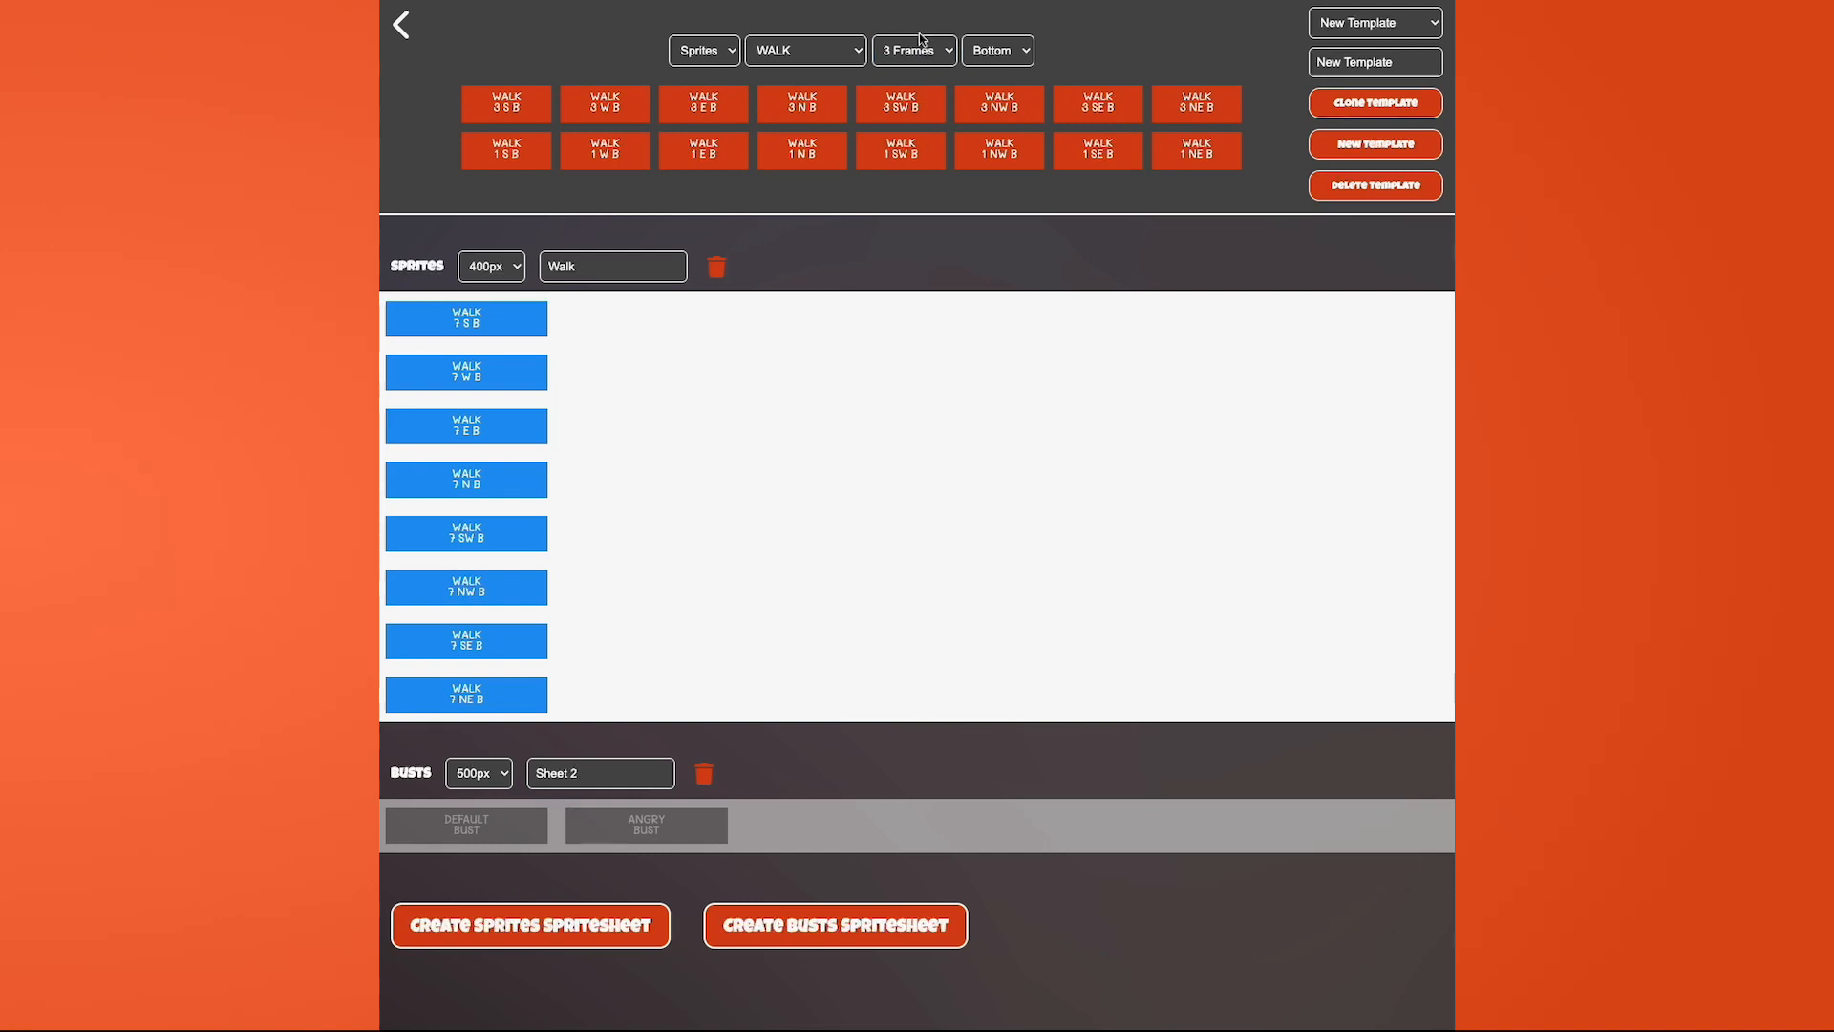
{"action": "left_click_drag", "start_coordinate": [613, 106], "coordinate": [602, 317]}
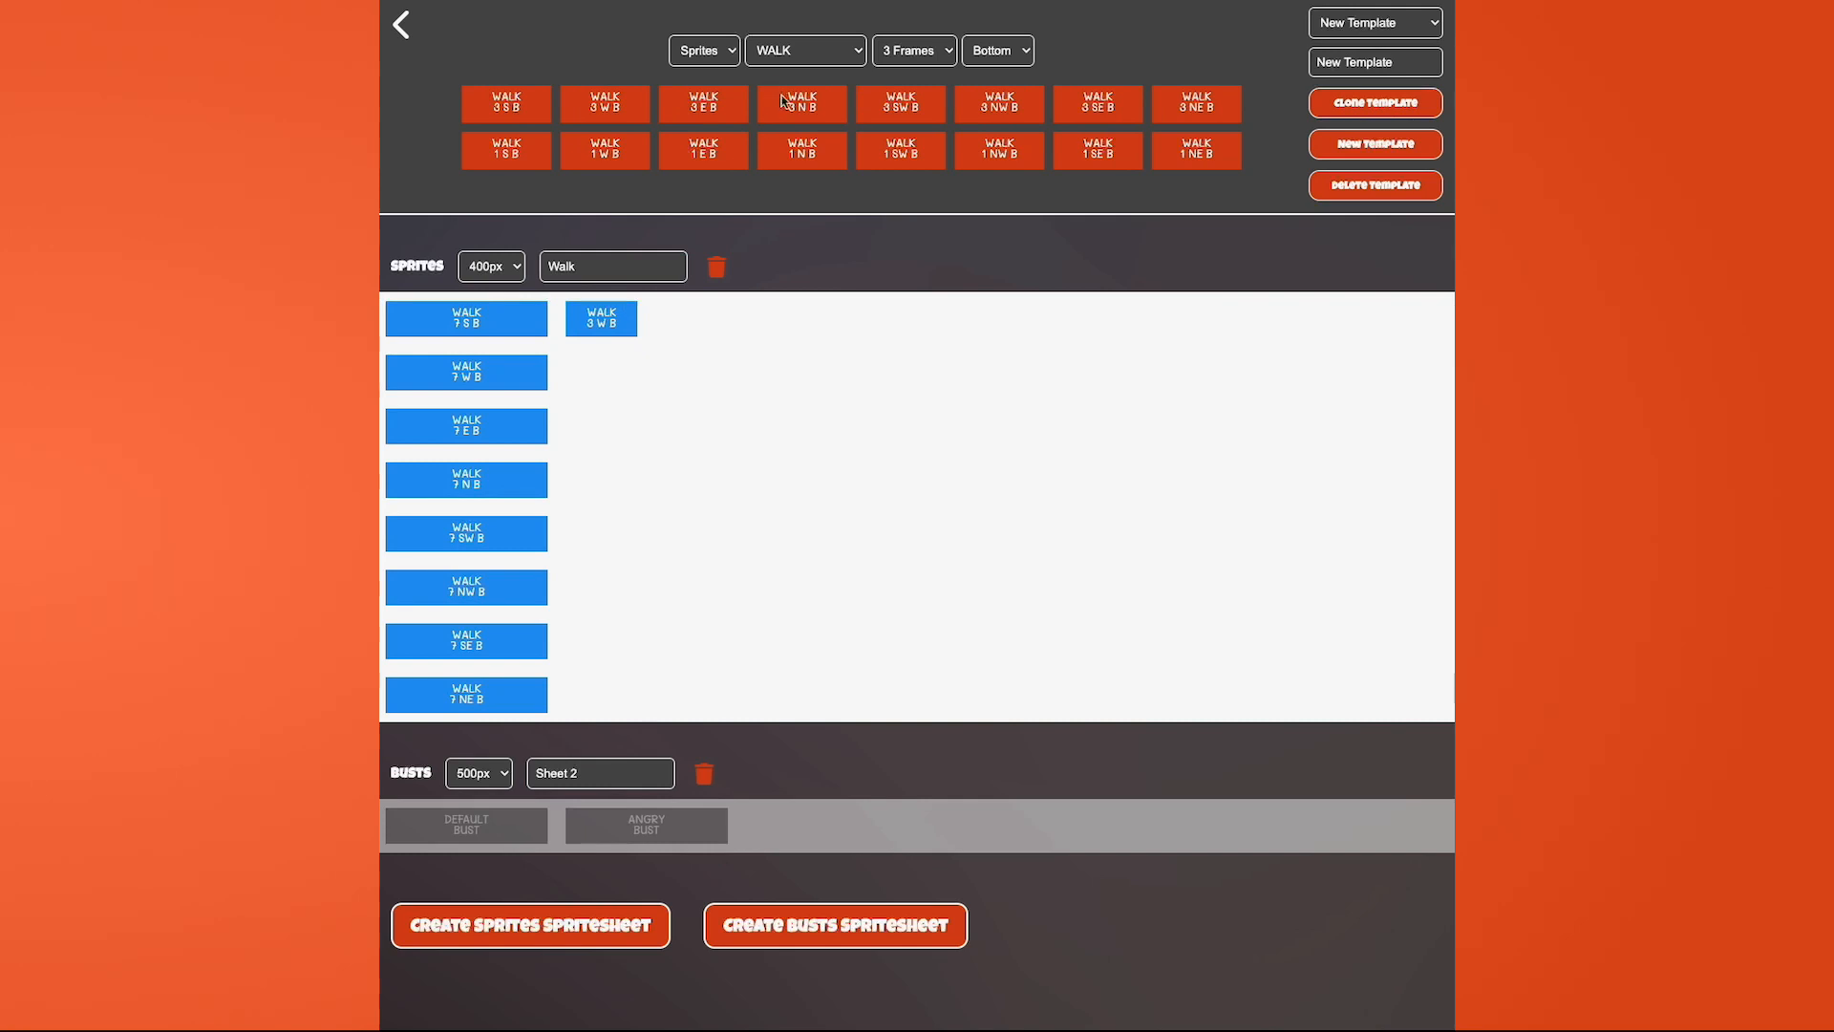
{"action": "left_click_drag", "start_coordinate": [782, 100], "coordinate": [769, 422]}
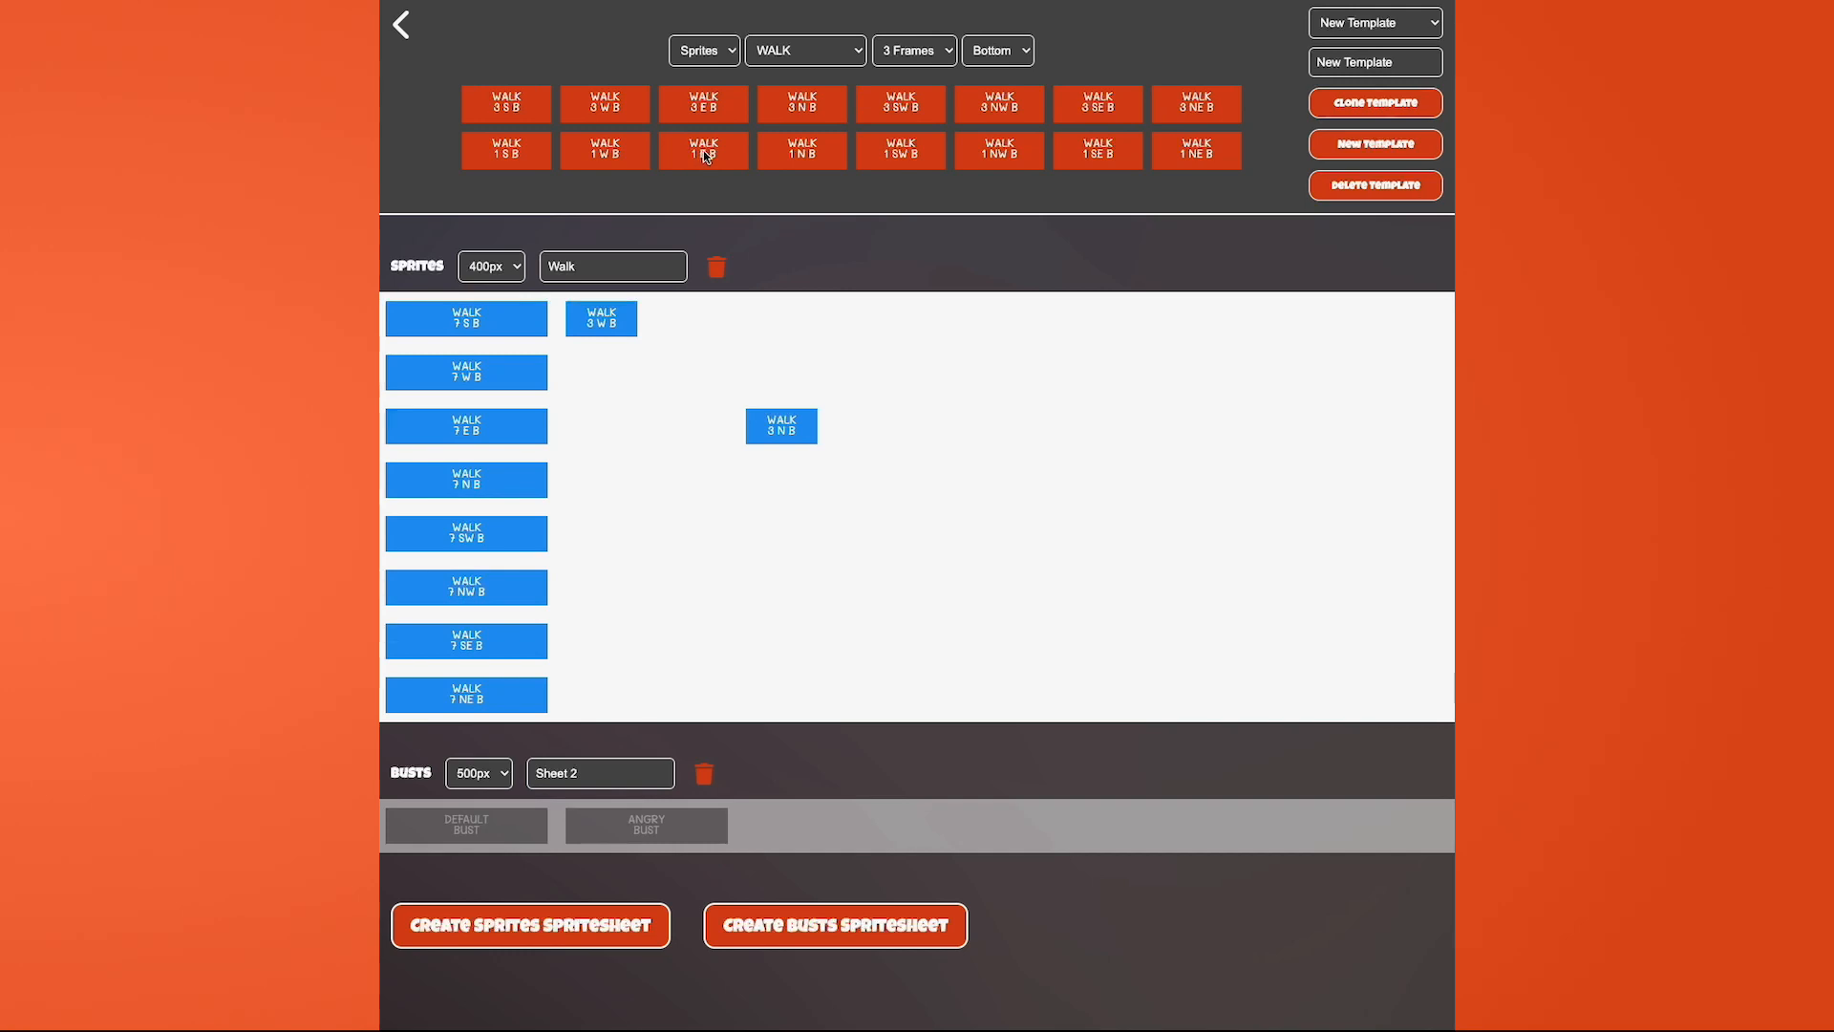
- Open the [8D] RPG Maker template and examine the block layout of its sprite sheets, including the Battler sheet
{"action": "left_click", "coordinate": [1354, 29]}
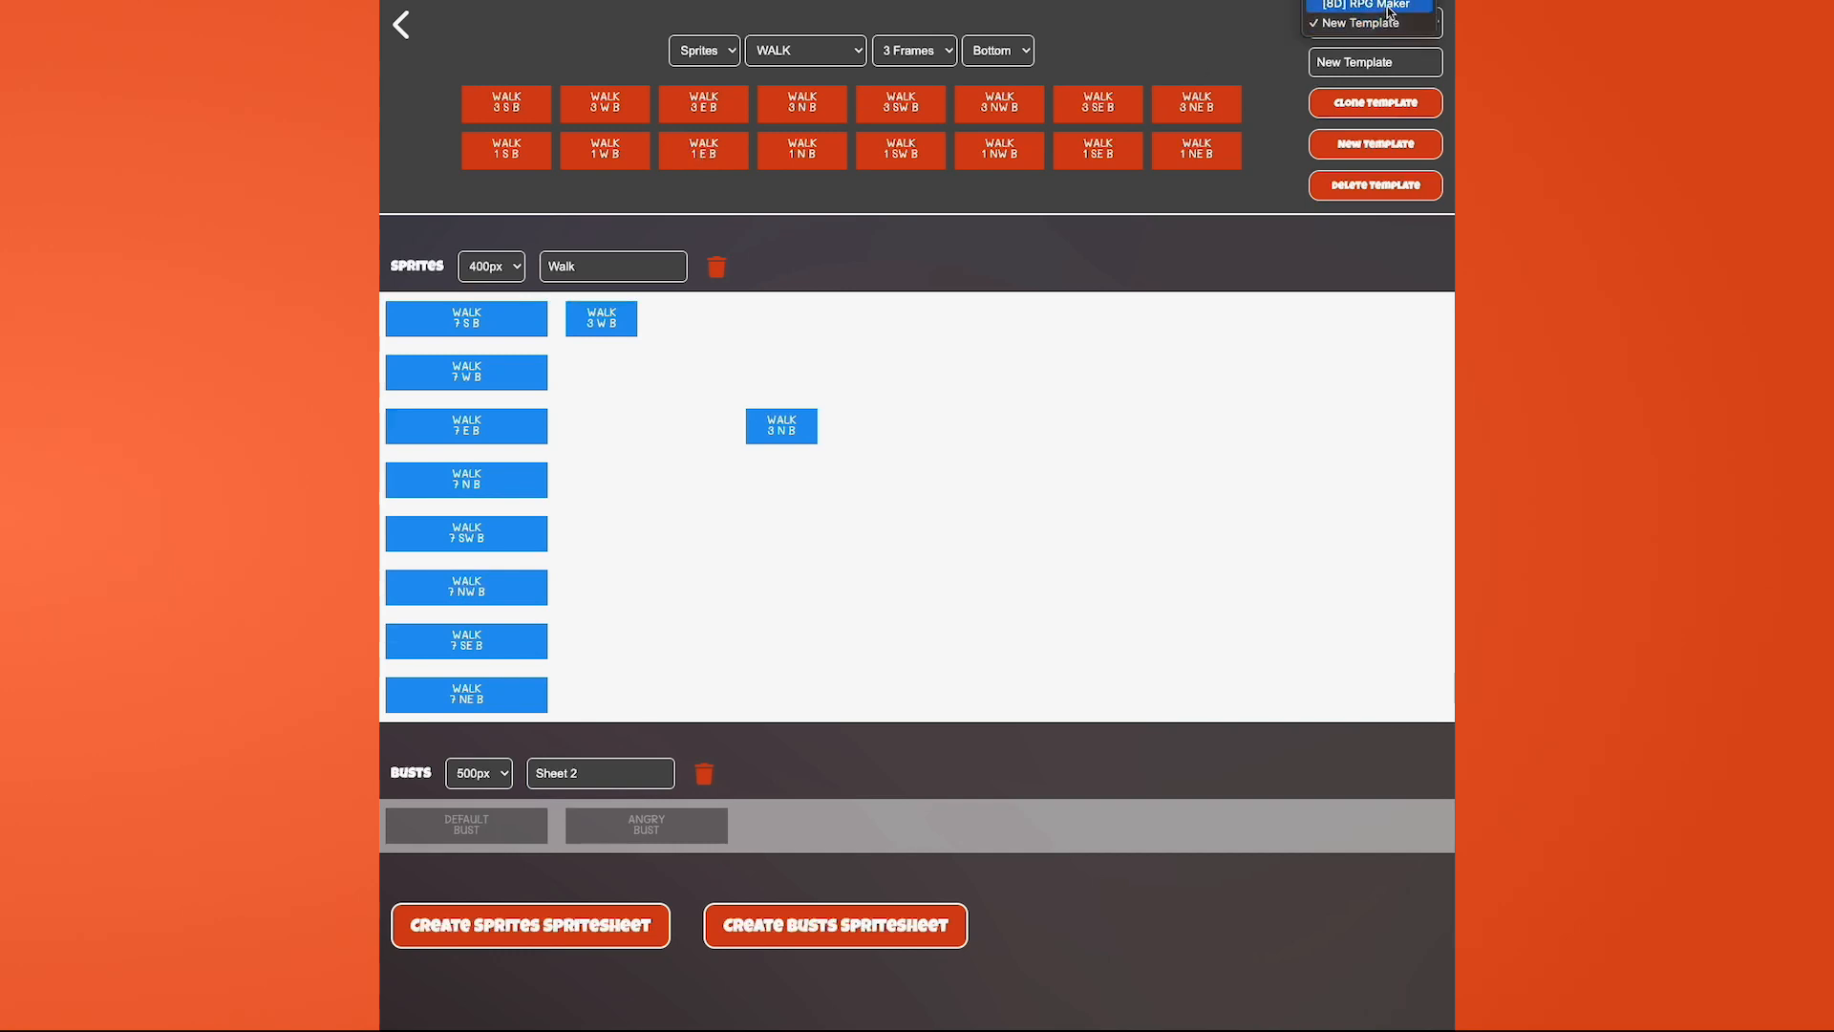
{"action": "left_click", "coordinate": [1387, 8]}
{"action": "scroll", "coordinate": [848, 592], "scroll_direction": "down", "scroll_amount": 7}
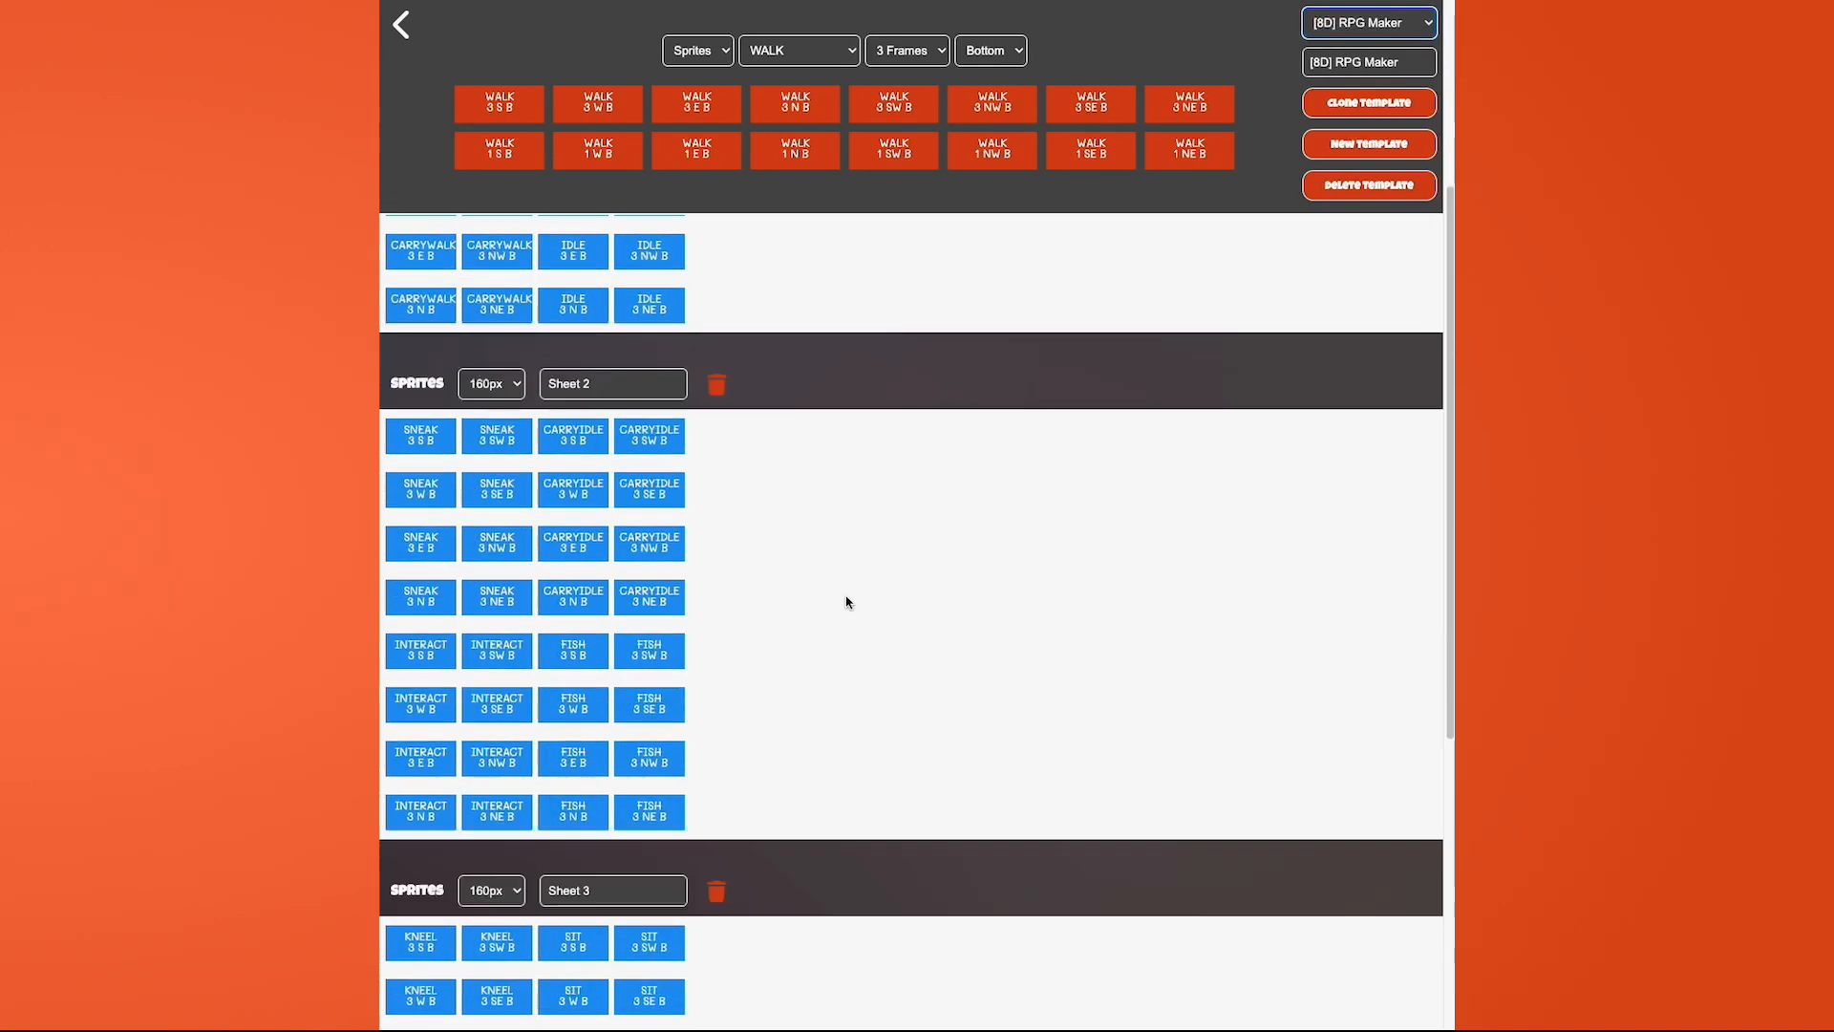
{"action": "scroll", "coordinate": [850, 594], "scroll_direction": "down", "scroll_amount": 3}
{"action": "scroll", "coordinate": [849, 594], "scroll_direction": "down", "scroll_amount": 1}
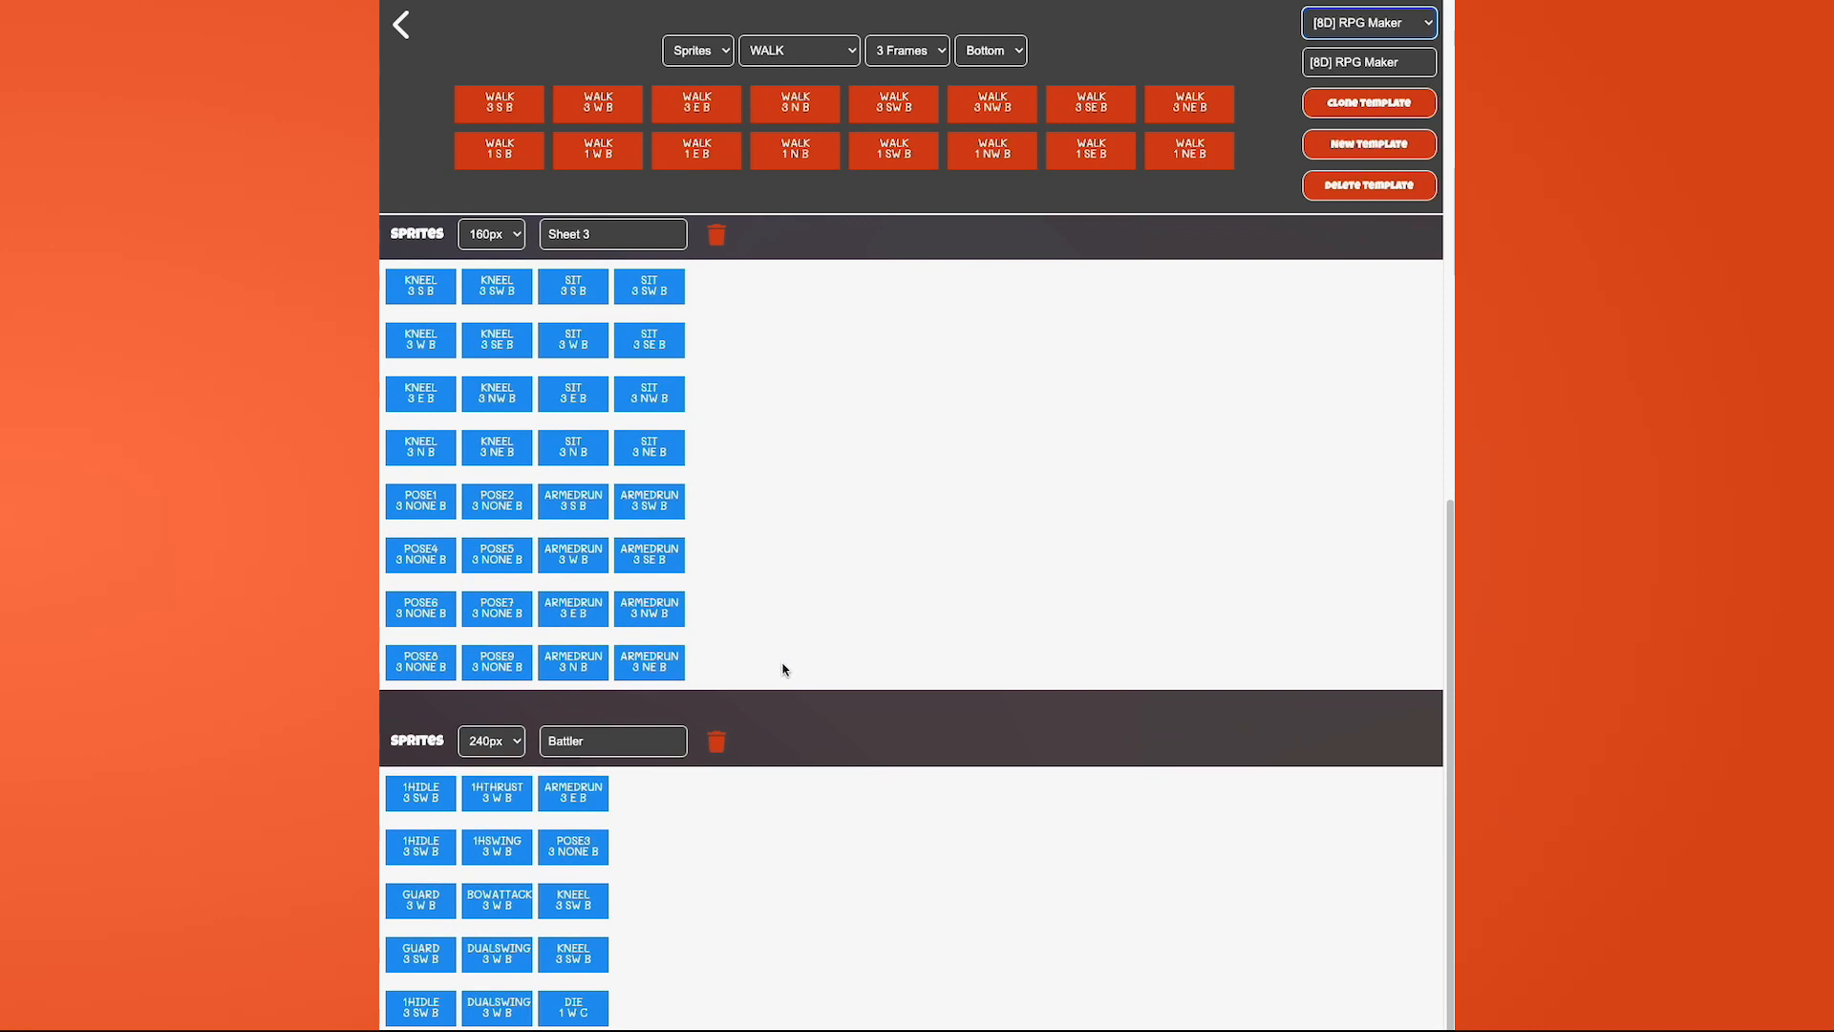
{"action": "scroll", "coordinate": [788, 659], "scroll_direction": "up", "scroll_amount": 1}
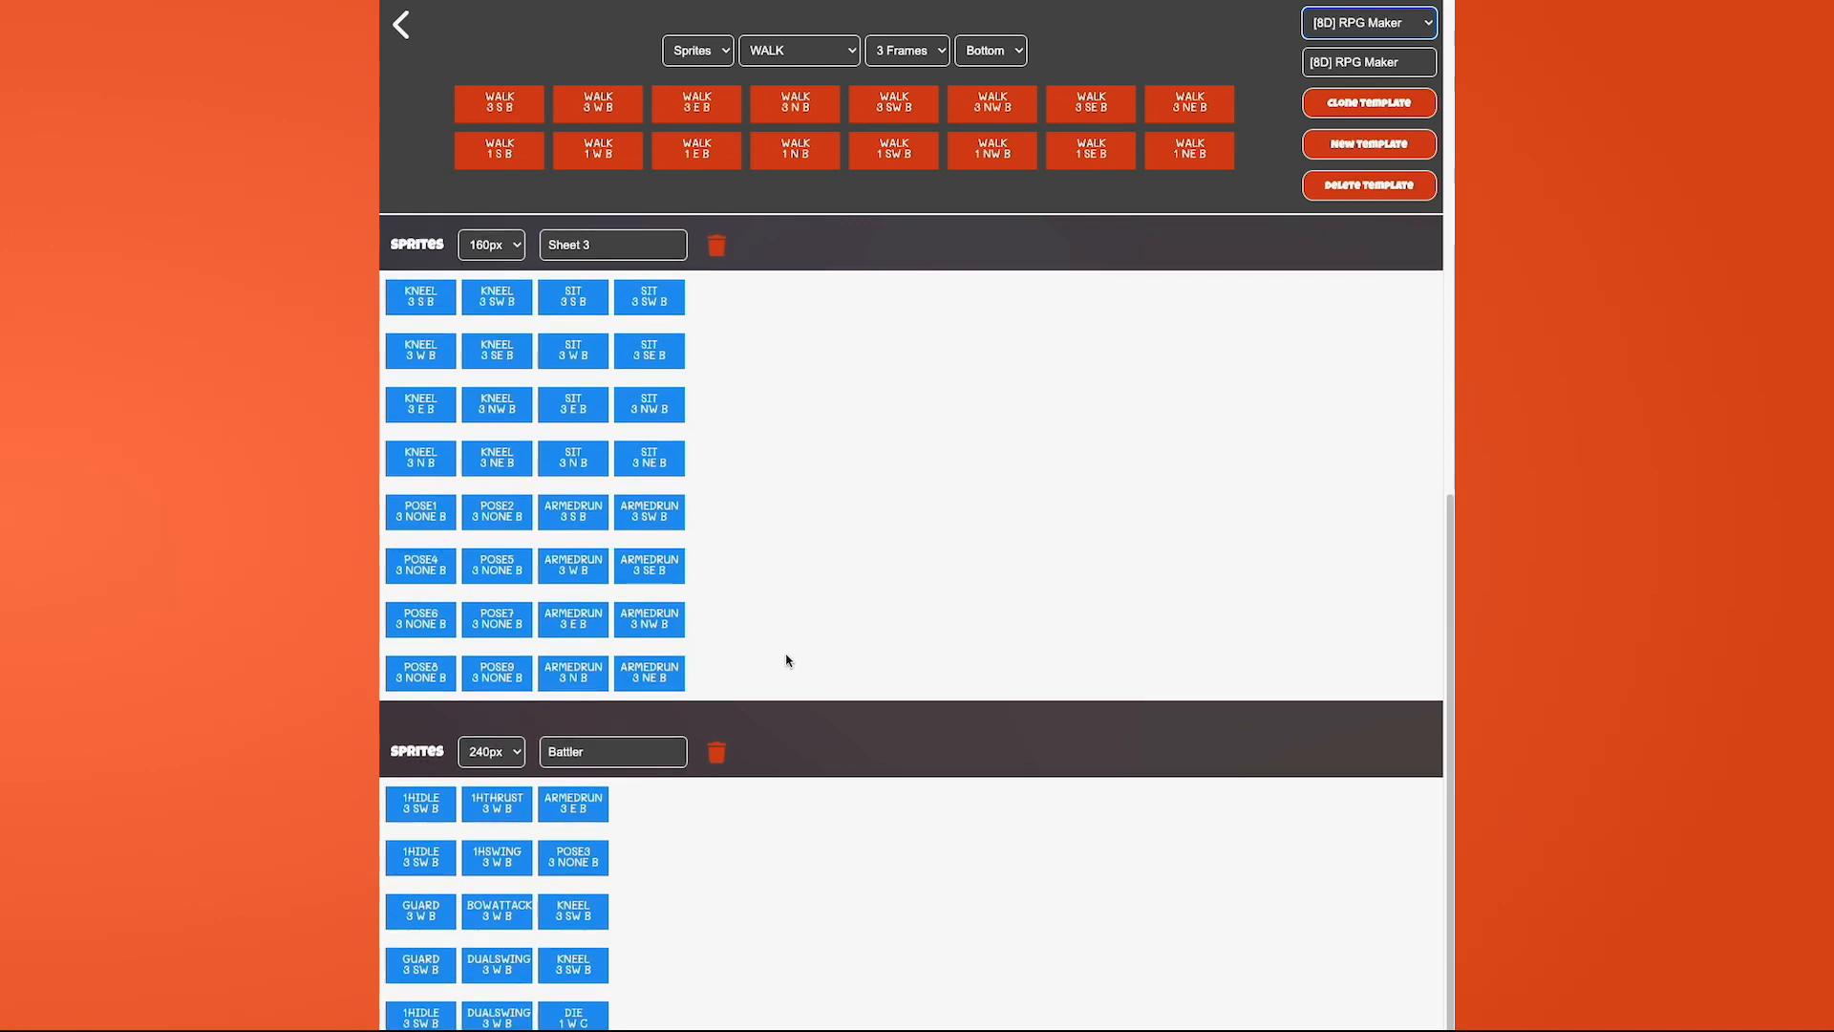
{"action": "scroll", "coordinate": [788, 659], "scroll_direction": "down", "scroll_amount": 2}
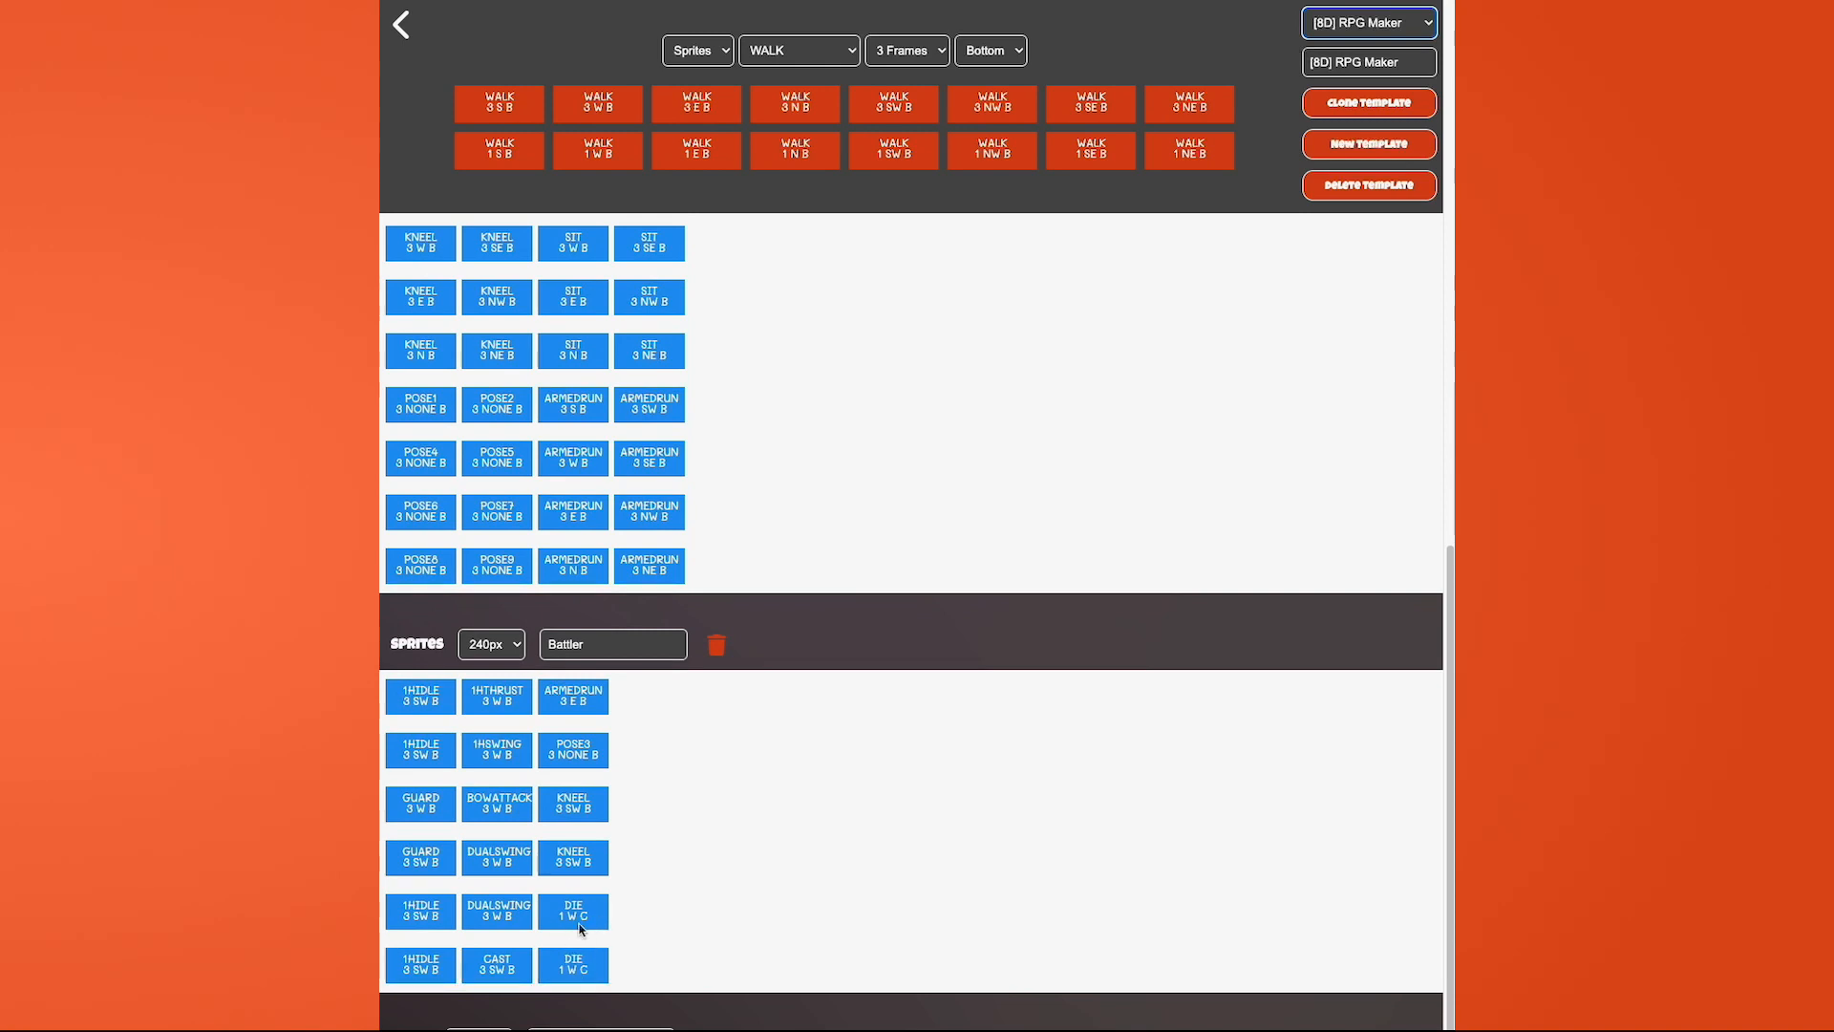
{"action": "scroll", "coordinate": [1117, 681], "scroll_direction": "down", "scroll_amount": 1}
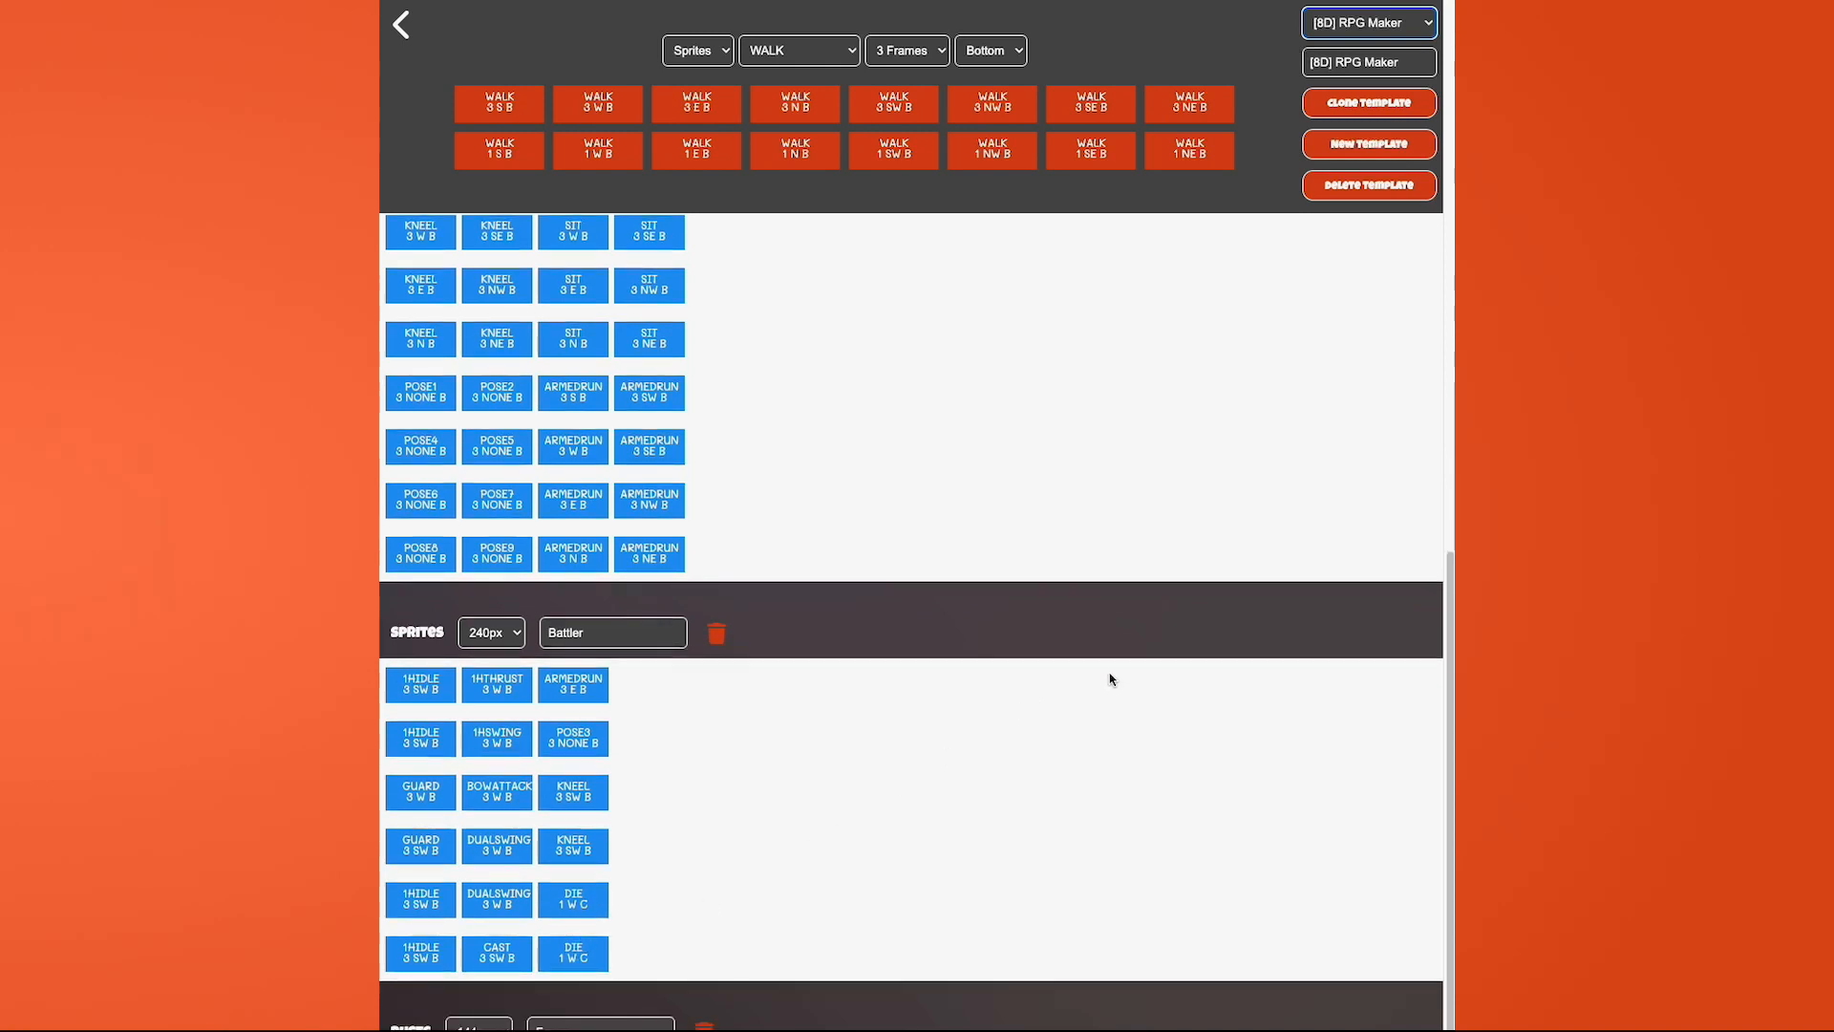
{"action": "scroll", "coordinate": [1112, 676], "scroll_direction": "up", "scroll_amount": 10}
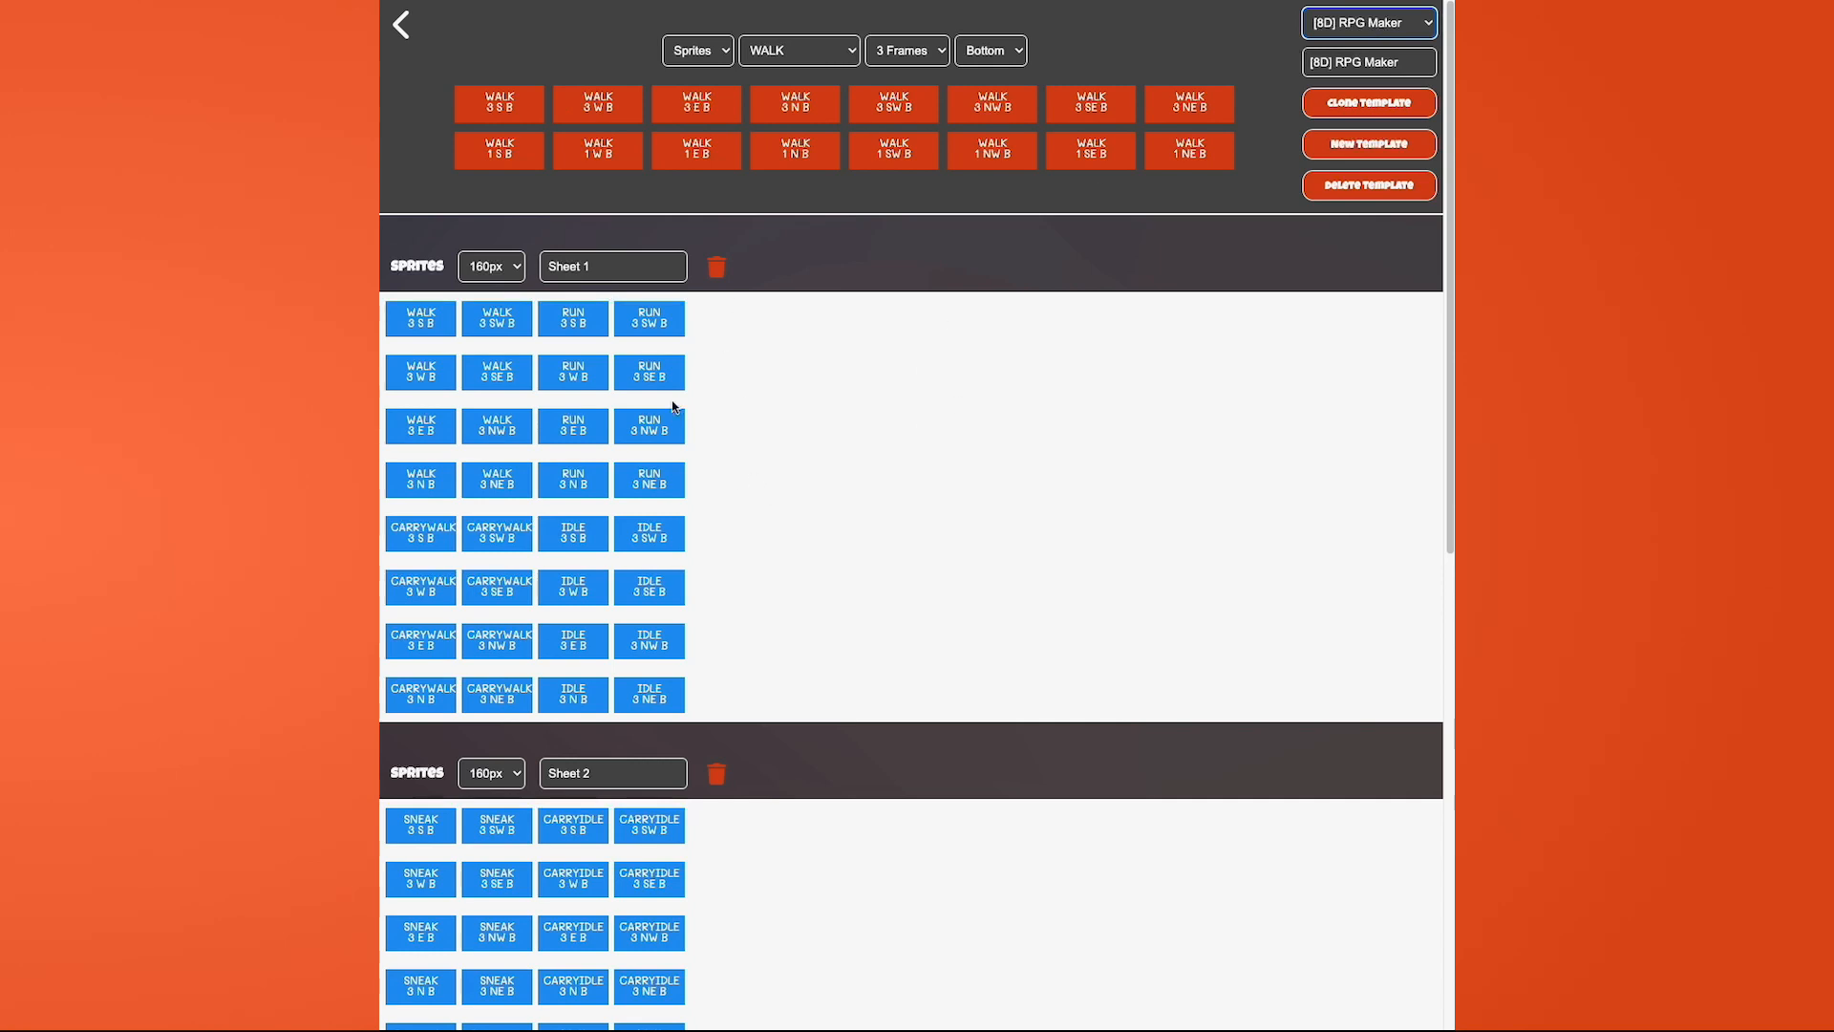
- Clone the [8D] RPG Maker template and set the clone's Sheet 1 size to 240px
{"action": "left_click", "coordinate": [515, 271]}
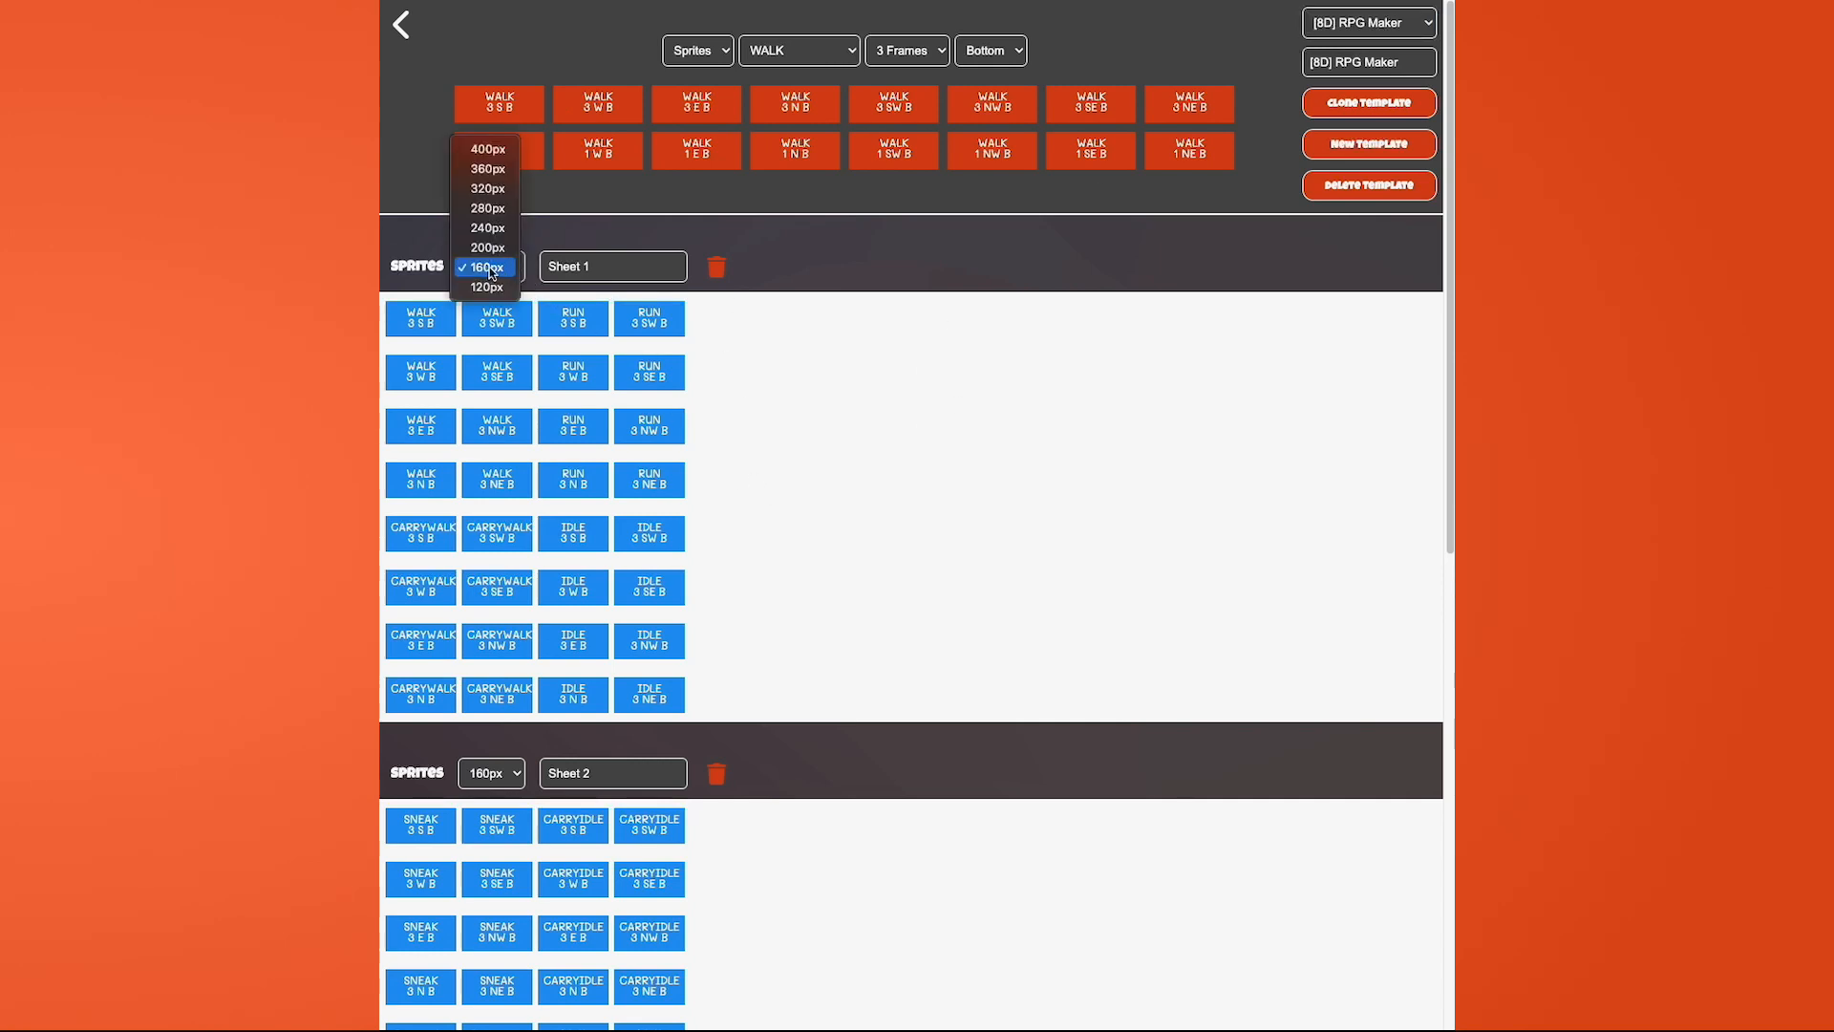
{"action": "left_click", "coordinate": [493, 272]}
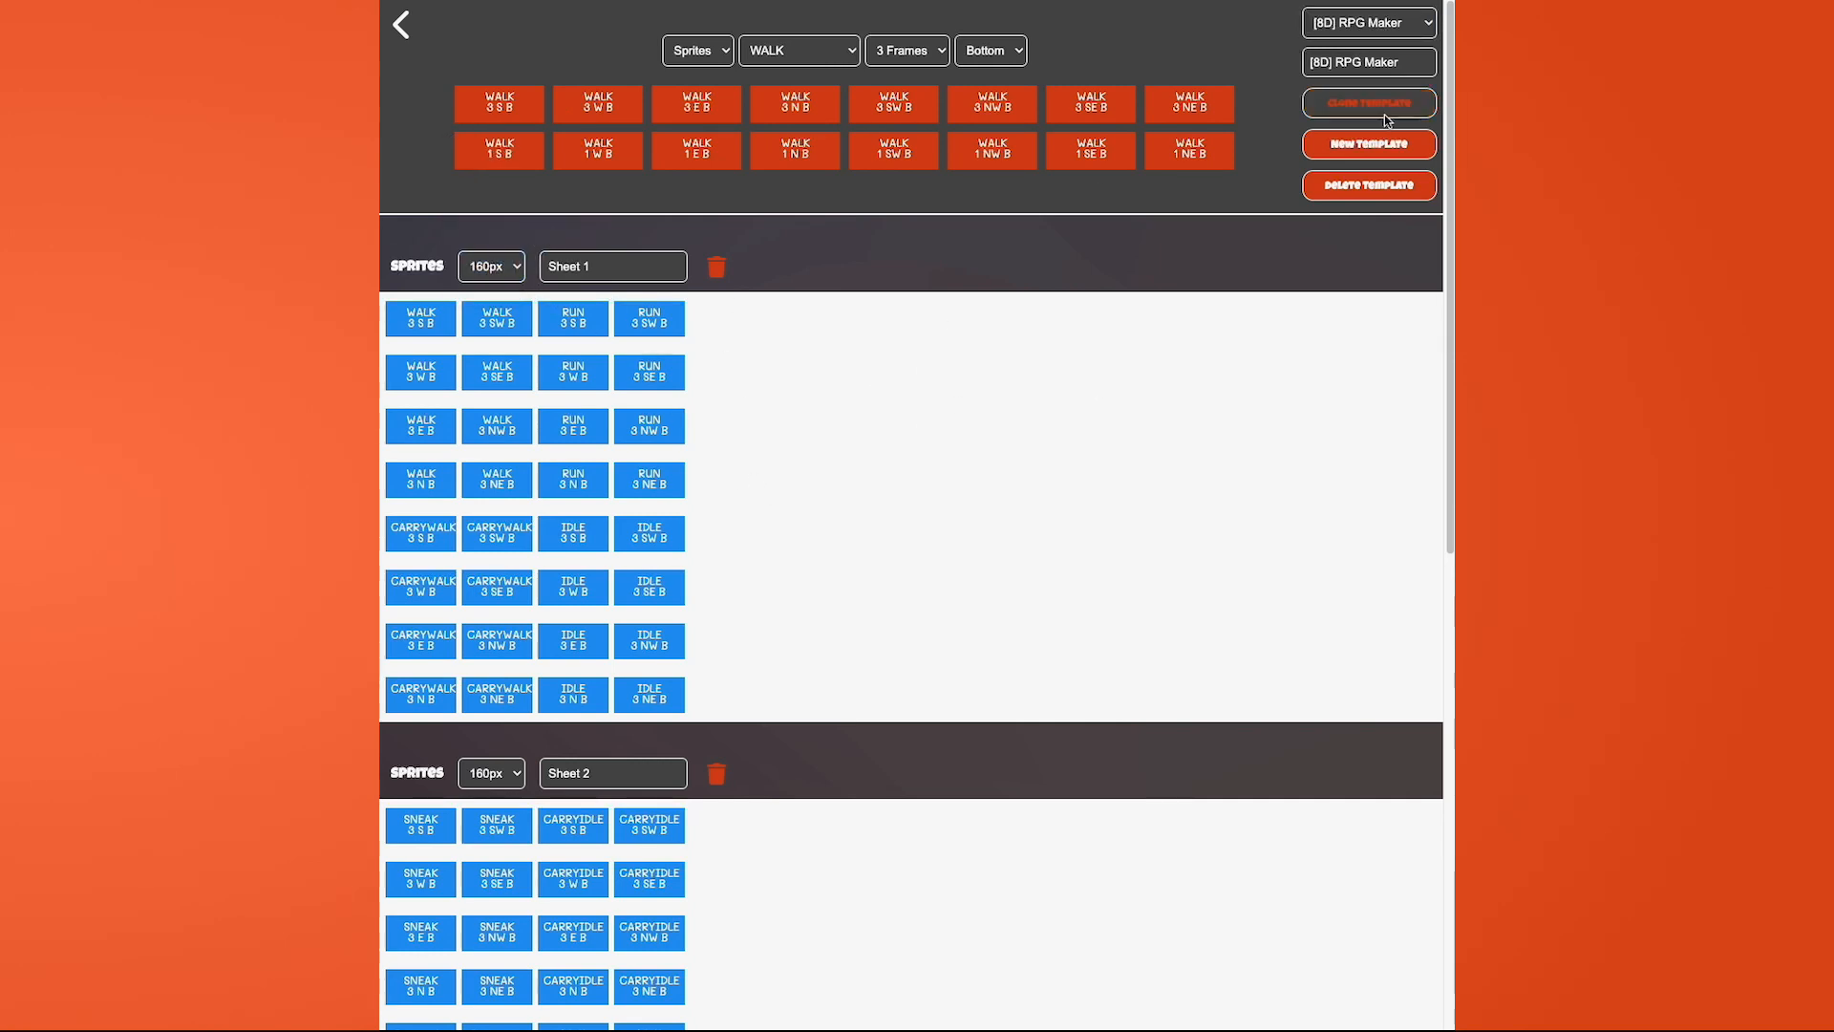
{"action": "left_click", "coordinate": [1371, 105]}
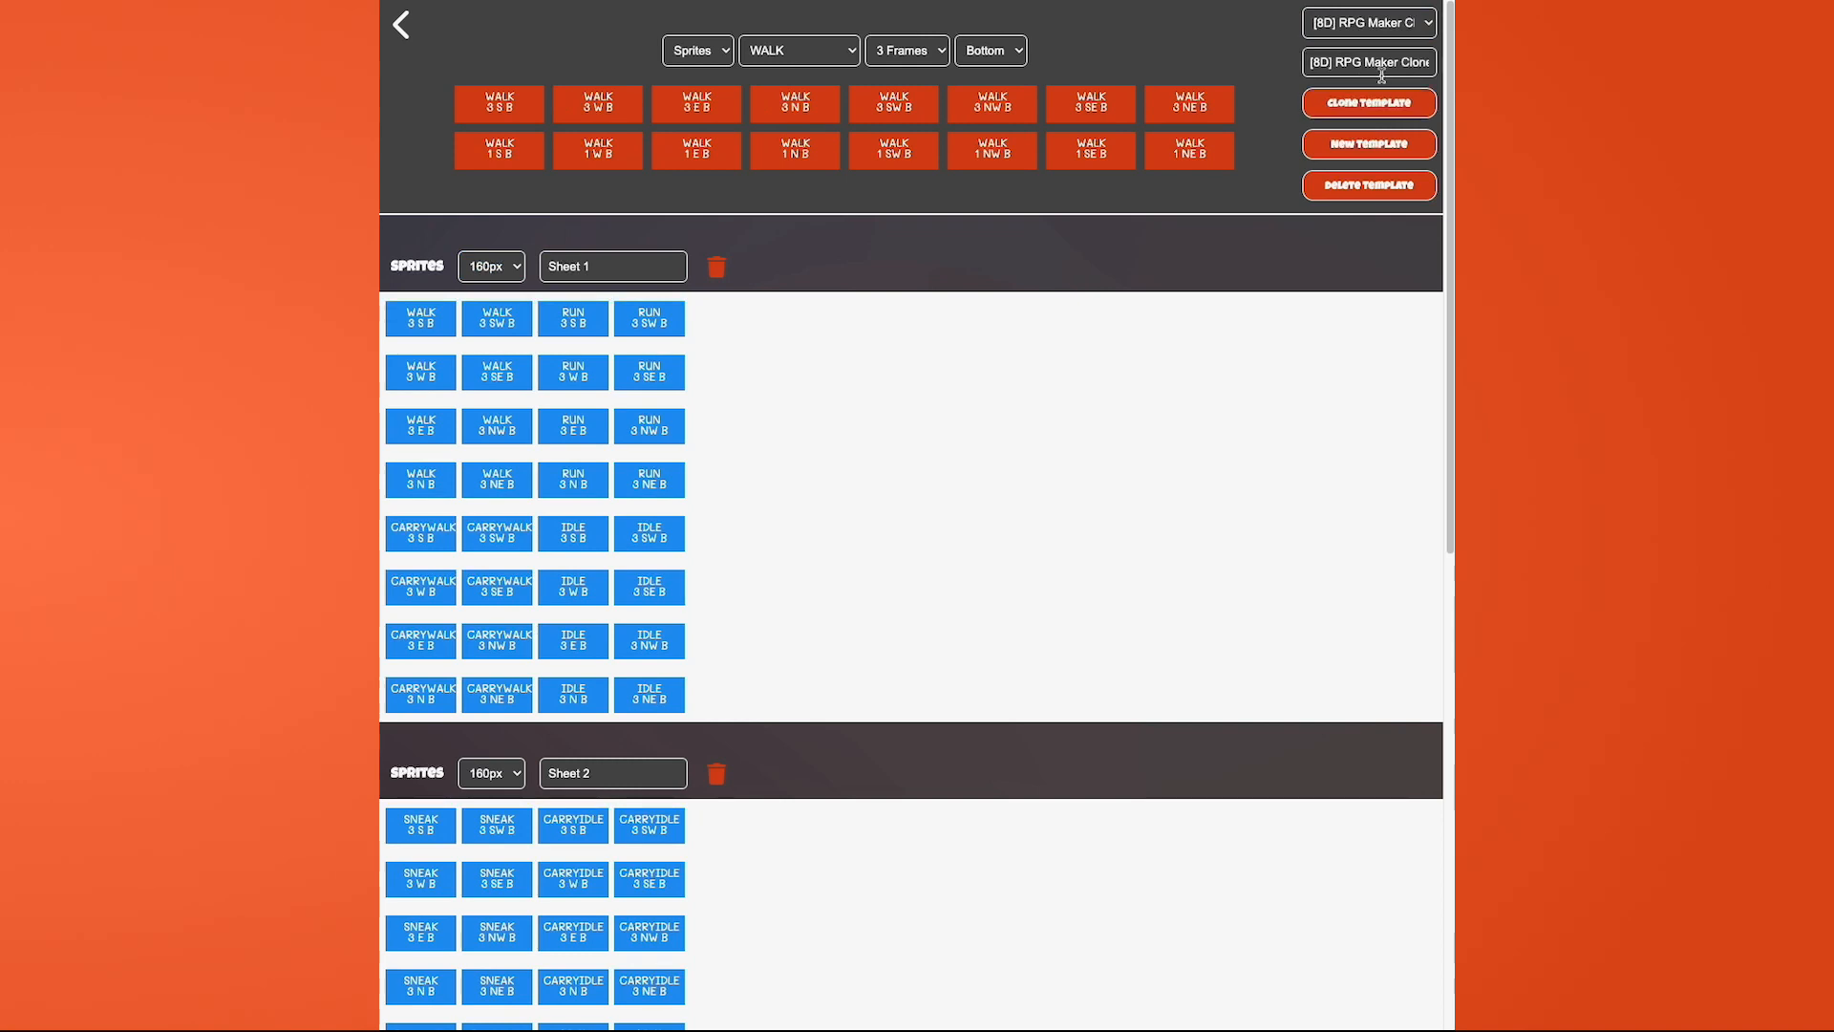
{"action": "left_click", "coordinate": [514, 270]}
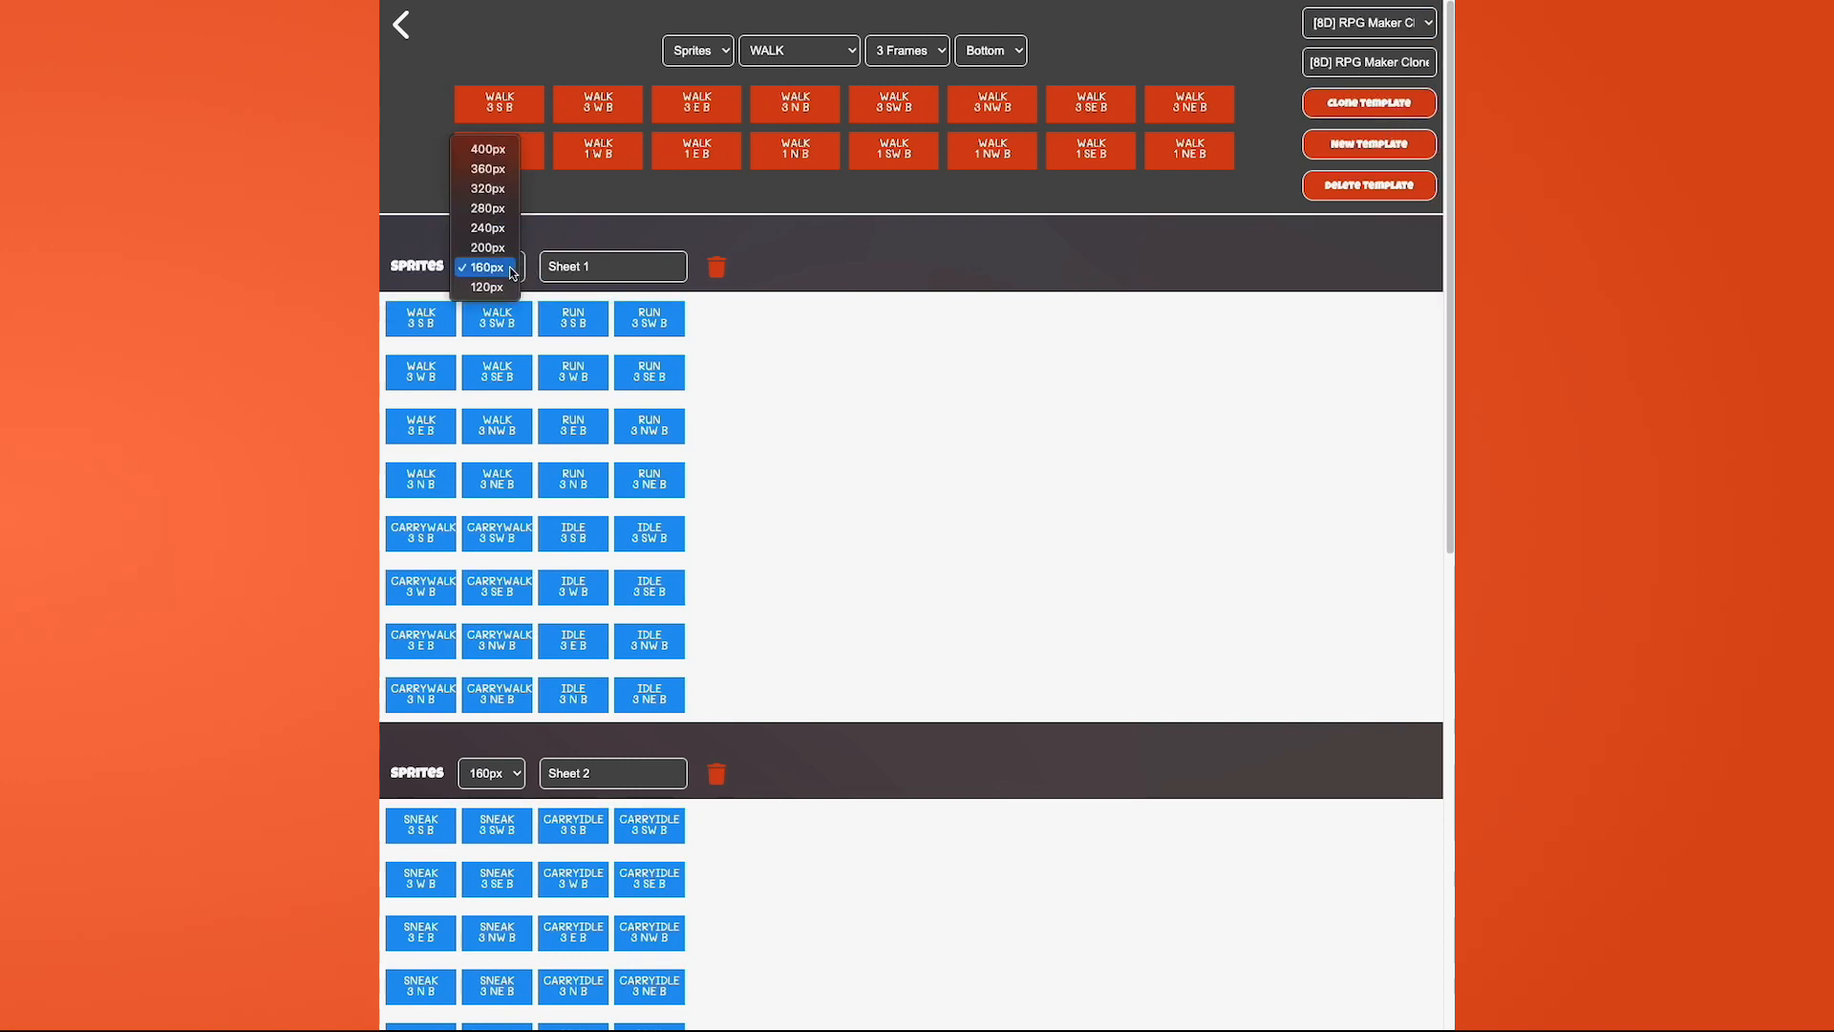
{"action": "left_click", "coordinate": [496, 230]}
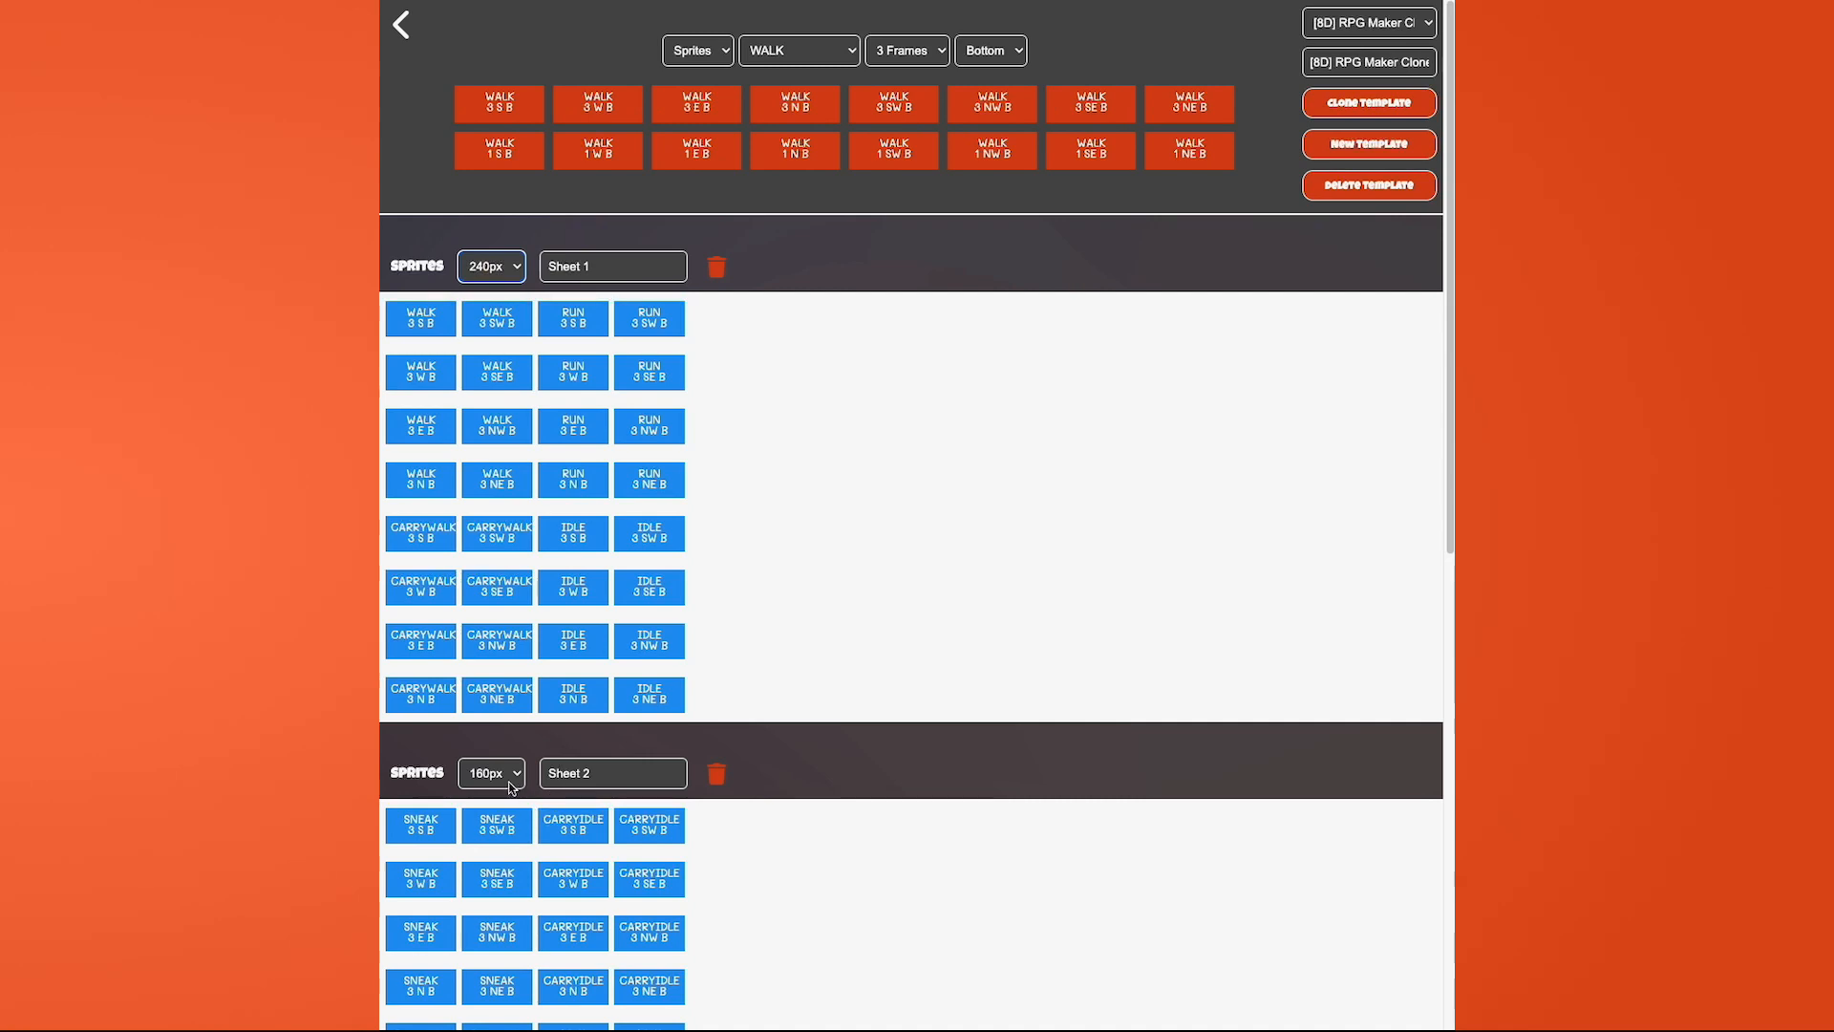
- Set the Sheet 2 size to 240px in the cloned RPG Maker template
{"action": "left_click", "coordinate": [513, 785]}
{"action": "left_click", "coordinate": [489, 734]}
- Switch to the template named New Template and delete it permanently
{"action": "left_click", "coordinate": [1381, 22]}
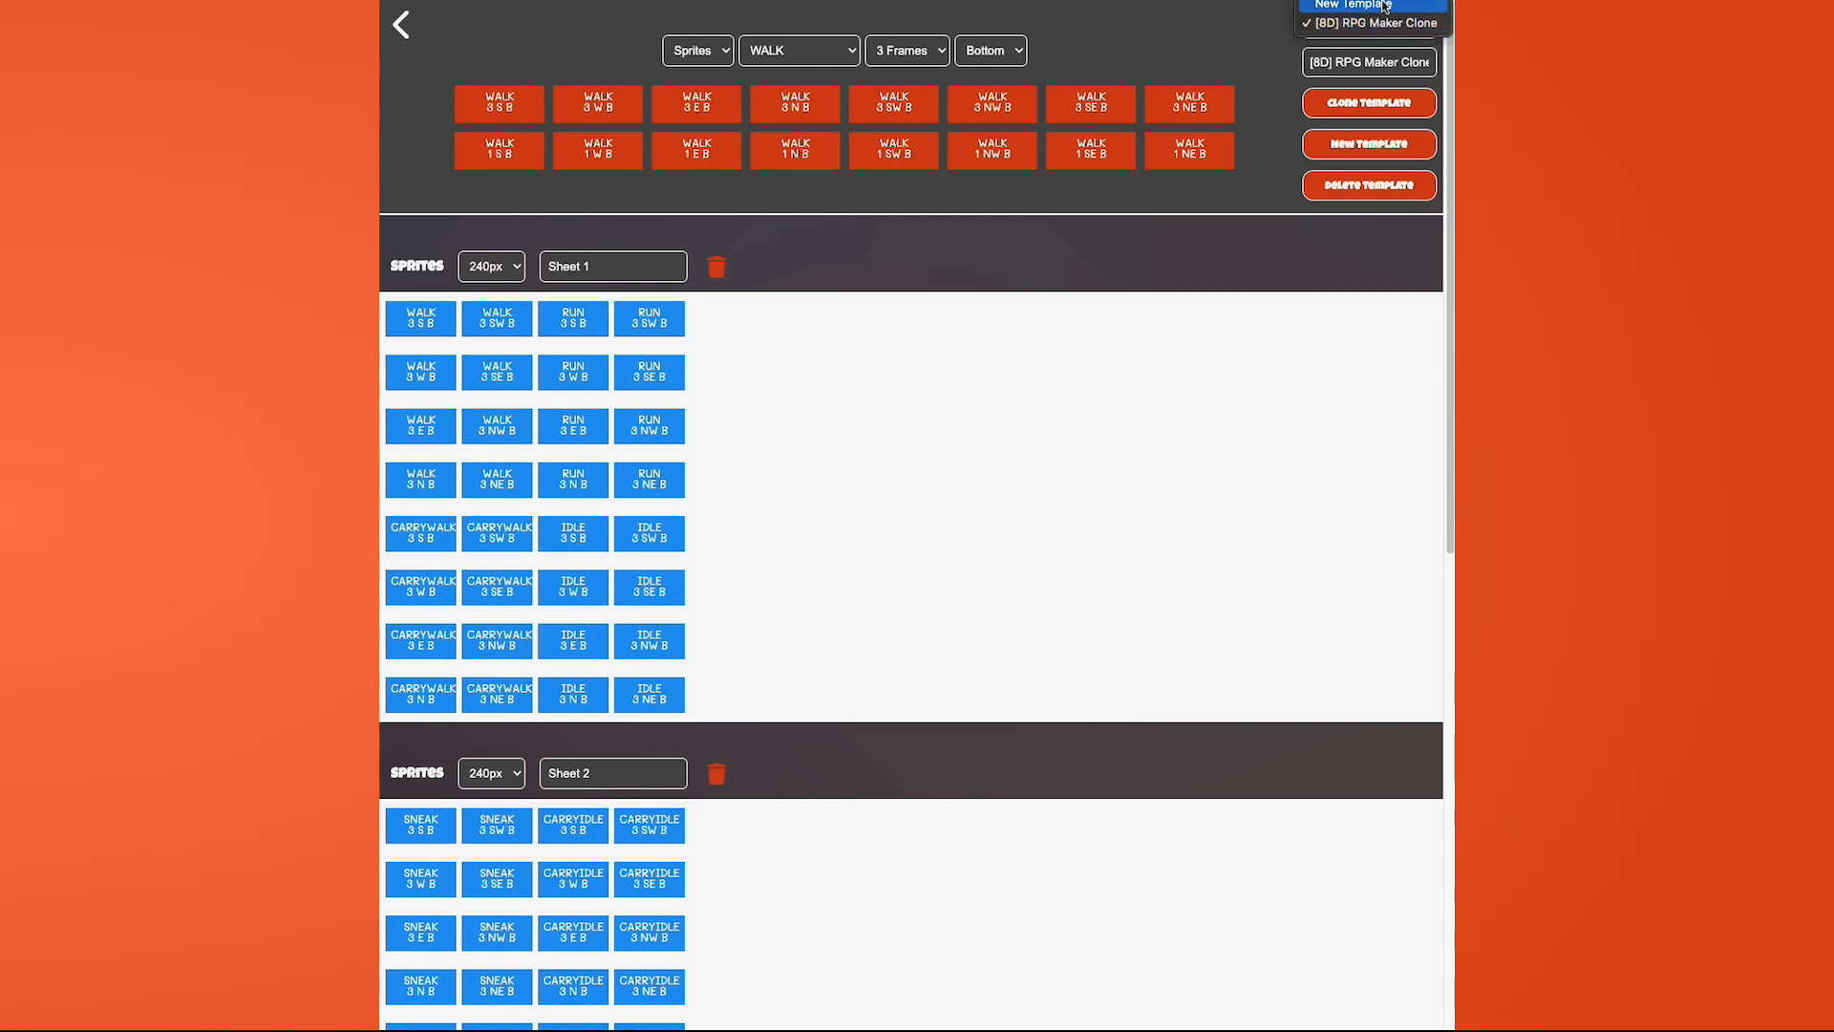
{"action": "left_click", "coordinate": [1353, 5]}
{"action": "left_click", "coordinate": [1402, 196]}
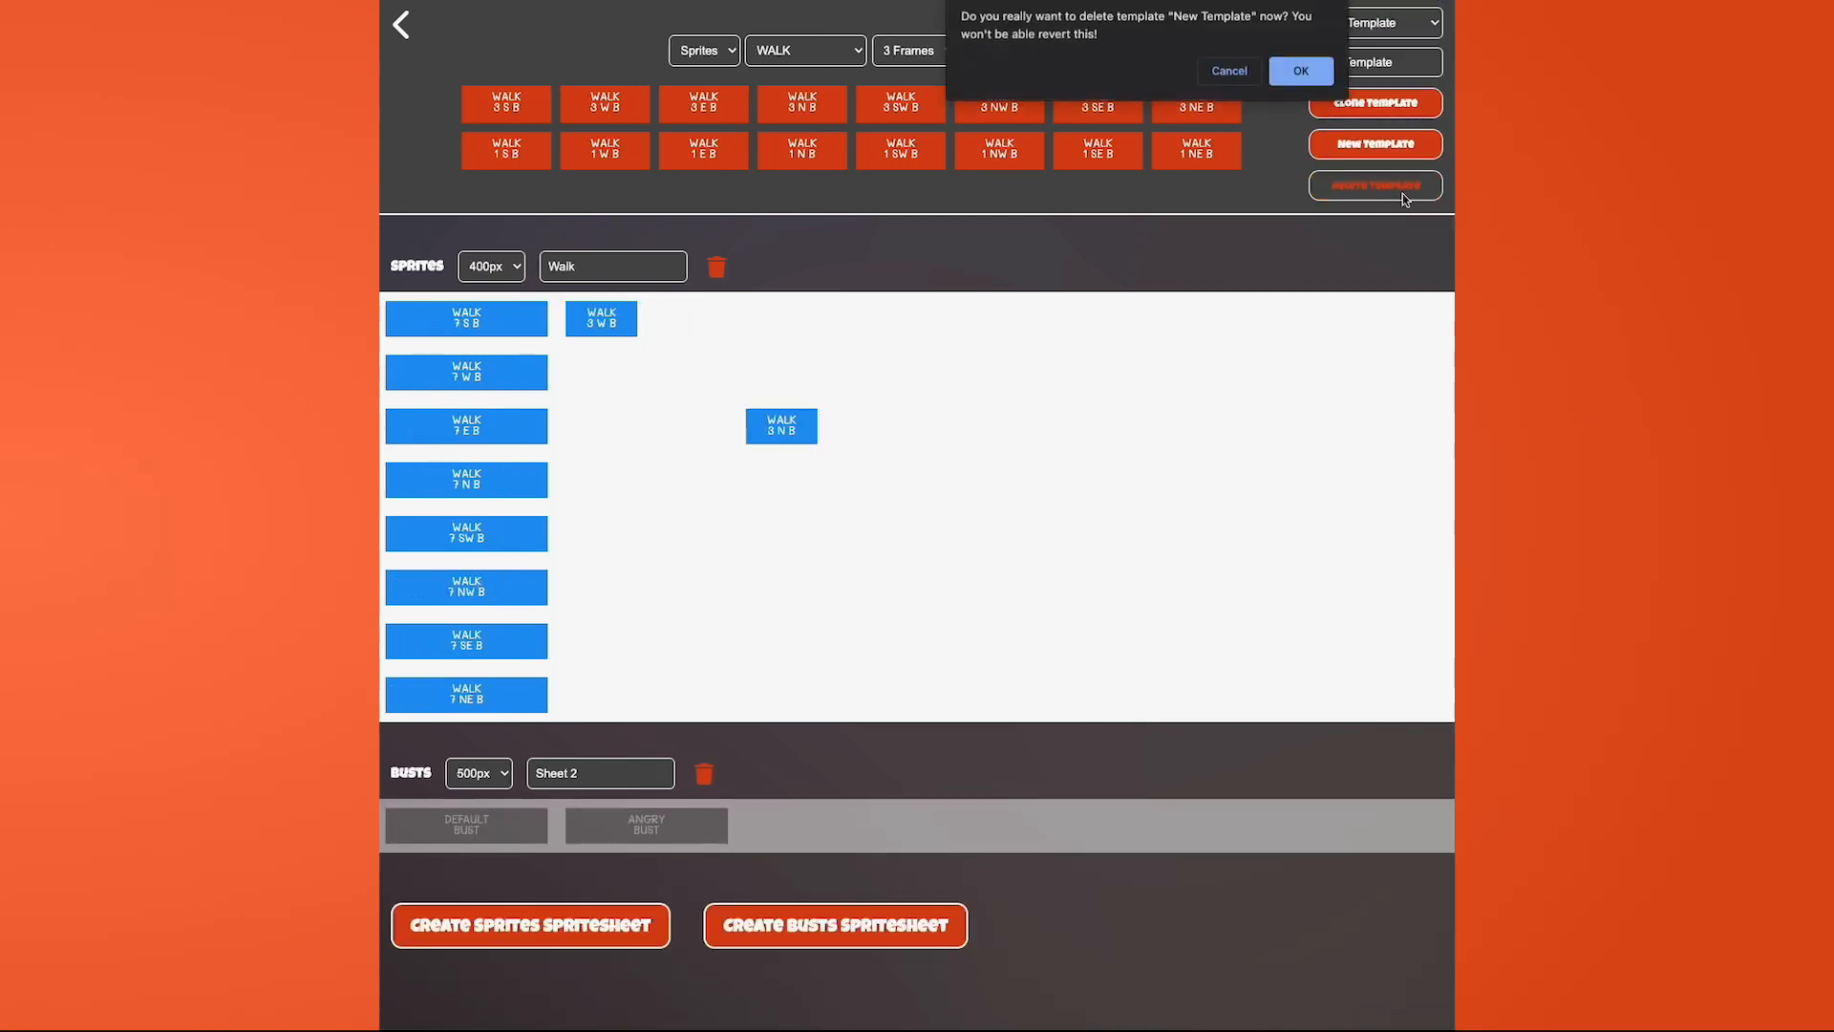
{"action": "left_click", "coordinate": [1288, 66]}
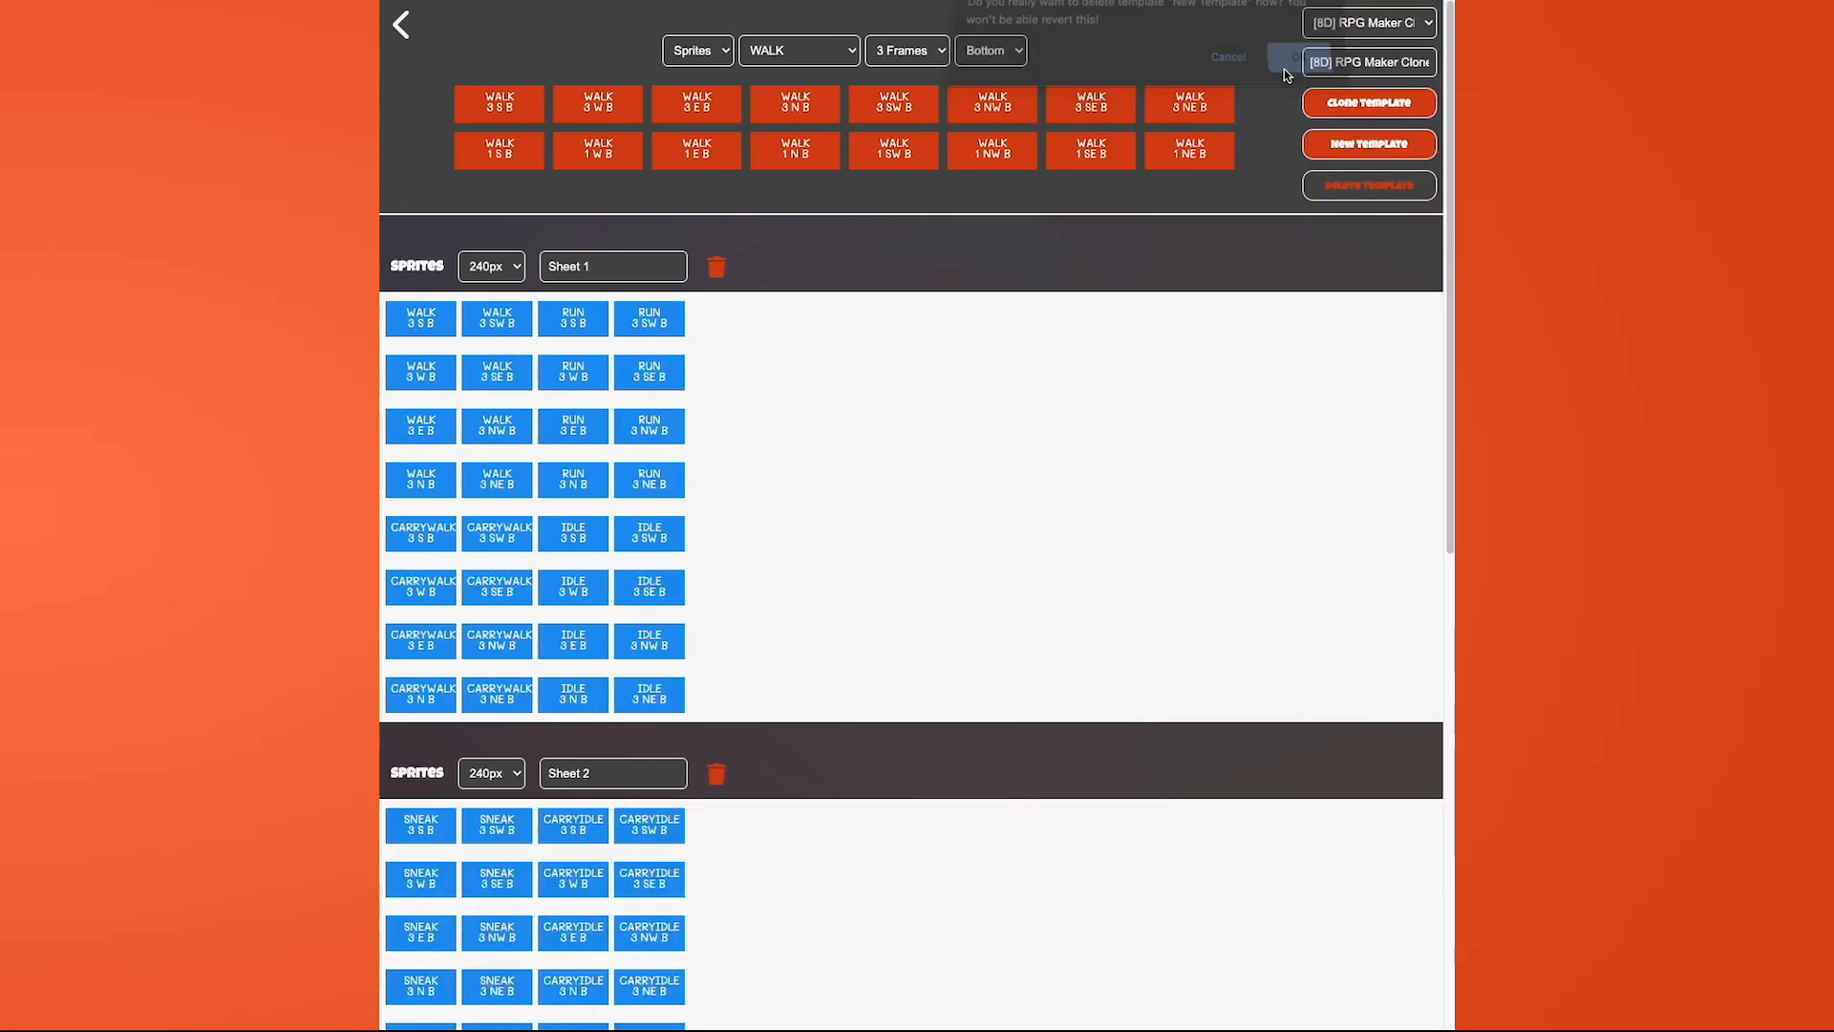
- Try to delete the original [8D] RPG Maker template
{"action": "left_click", "coordinate": [1384, 27]}
{"action": "left_click", "coordinate": [1387, 8]}
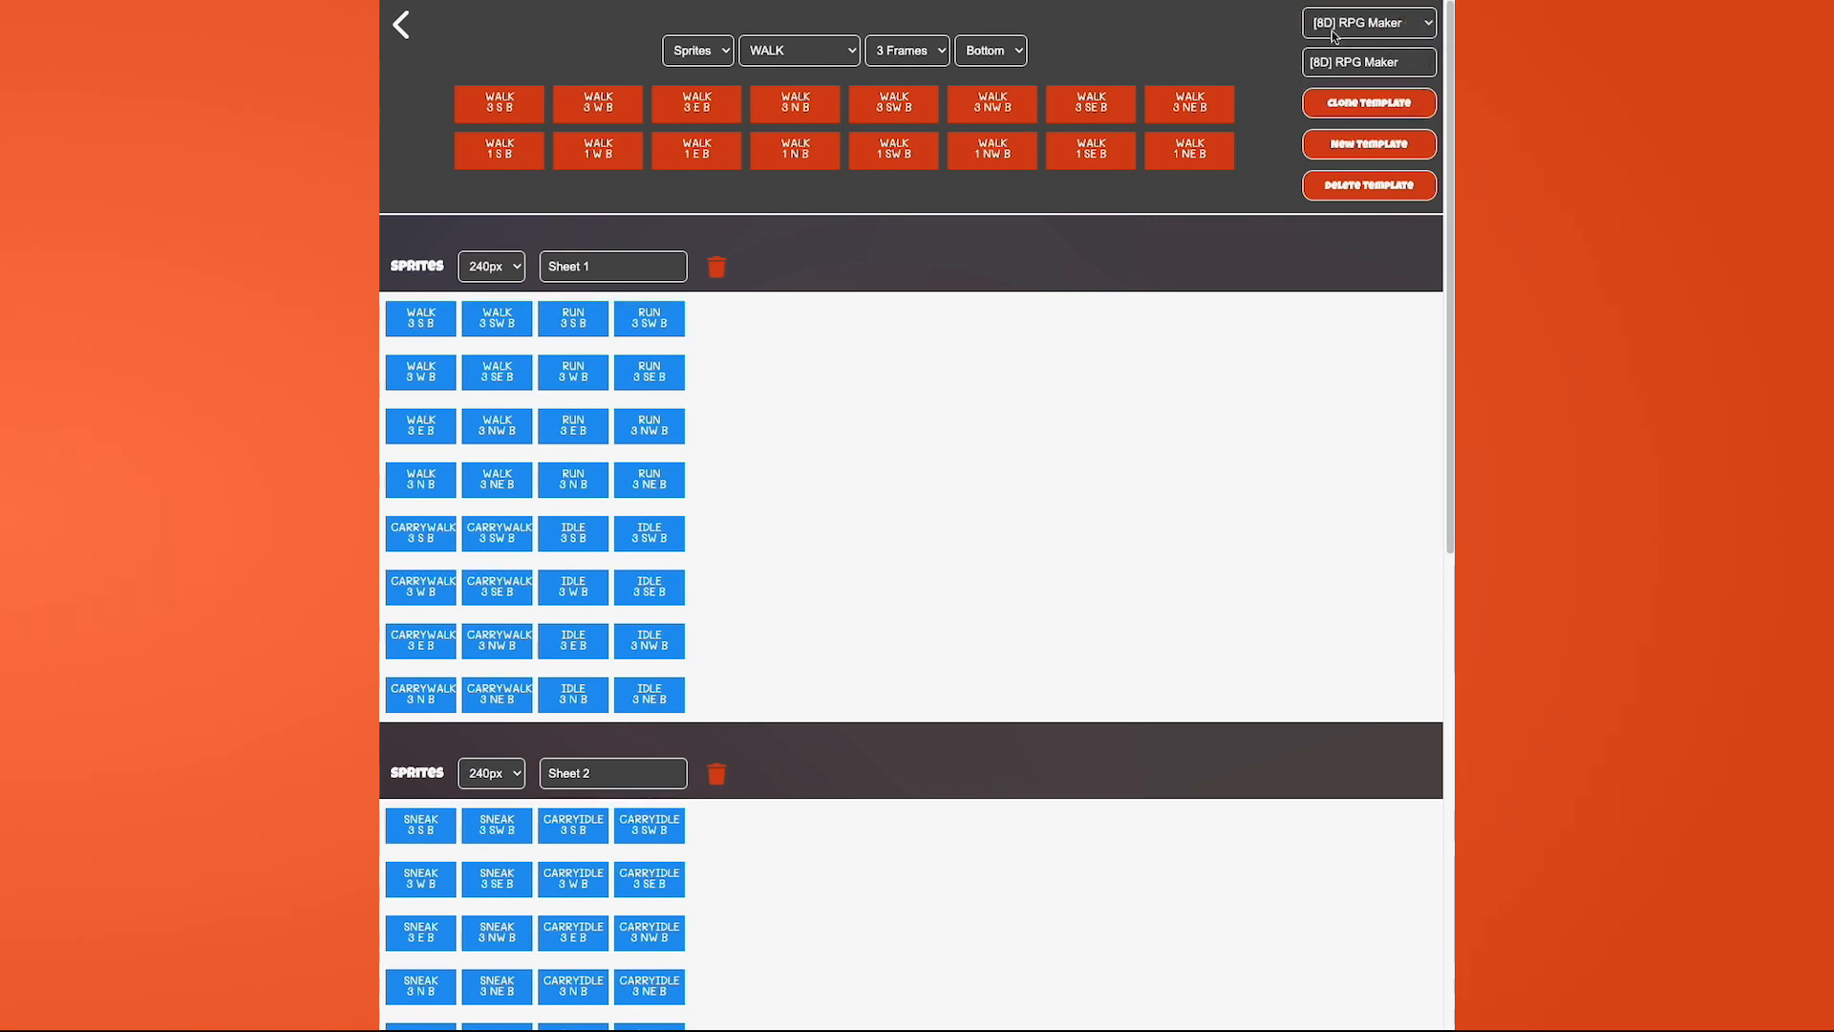
{"action": "left_click", "coordinate": [1360, 185]}
{"action": "left_click", "coordinate": [1303, 54]}
- Return to the character creator and export Sir Stanley with the [8D] RPG Maker Clone template, saving sirstanley.zip to Downloads
{"action": "left_click", "coordinate": [401, 25]}
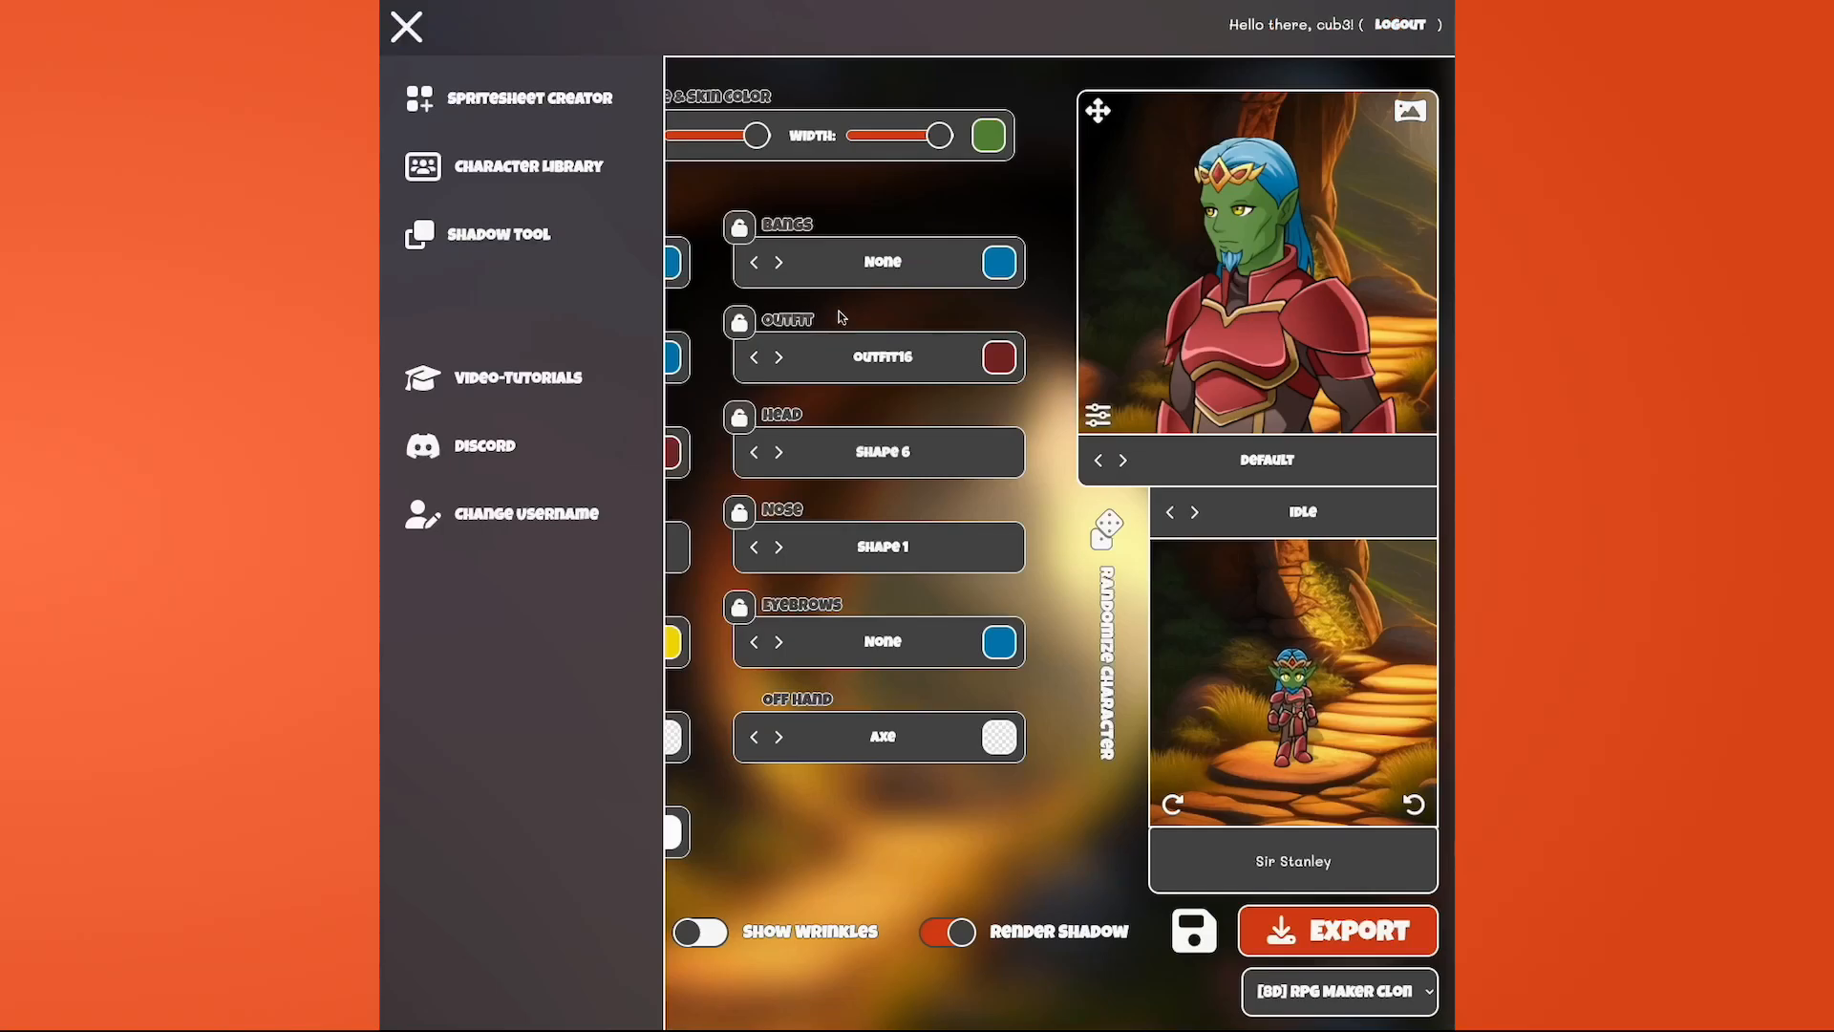
{"action": "left_click", "coordinate": [406, 26]}
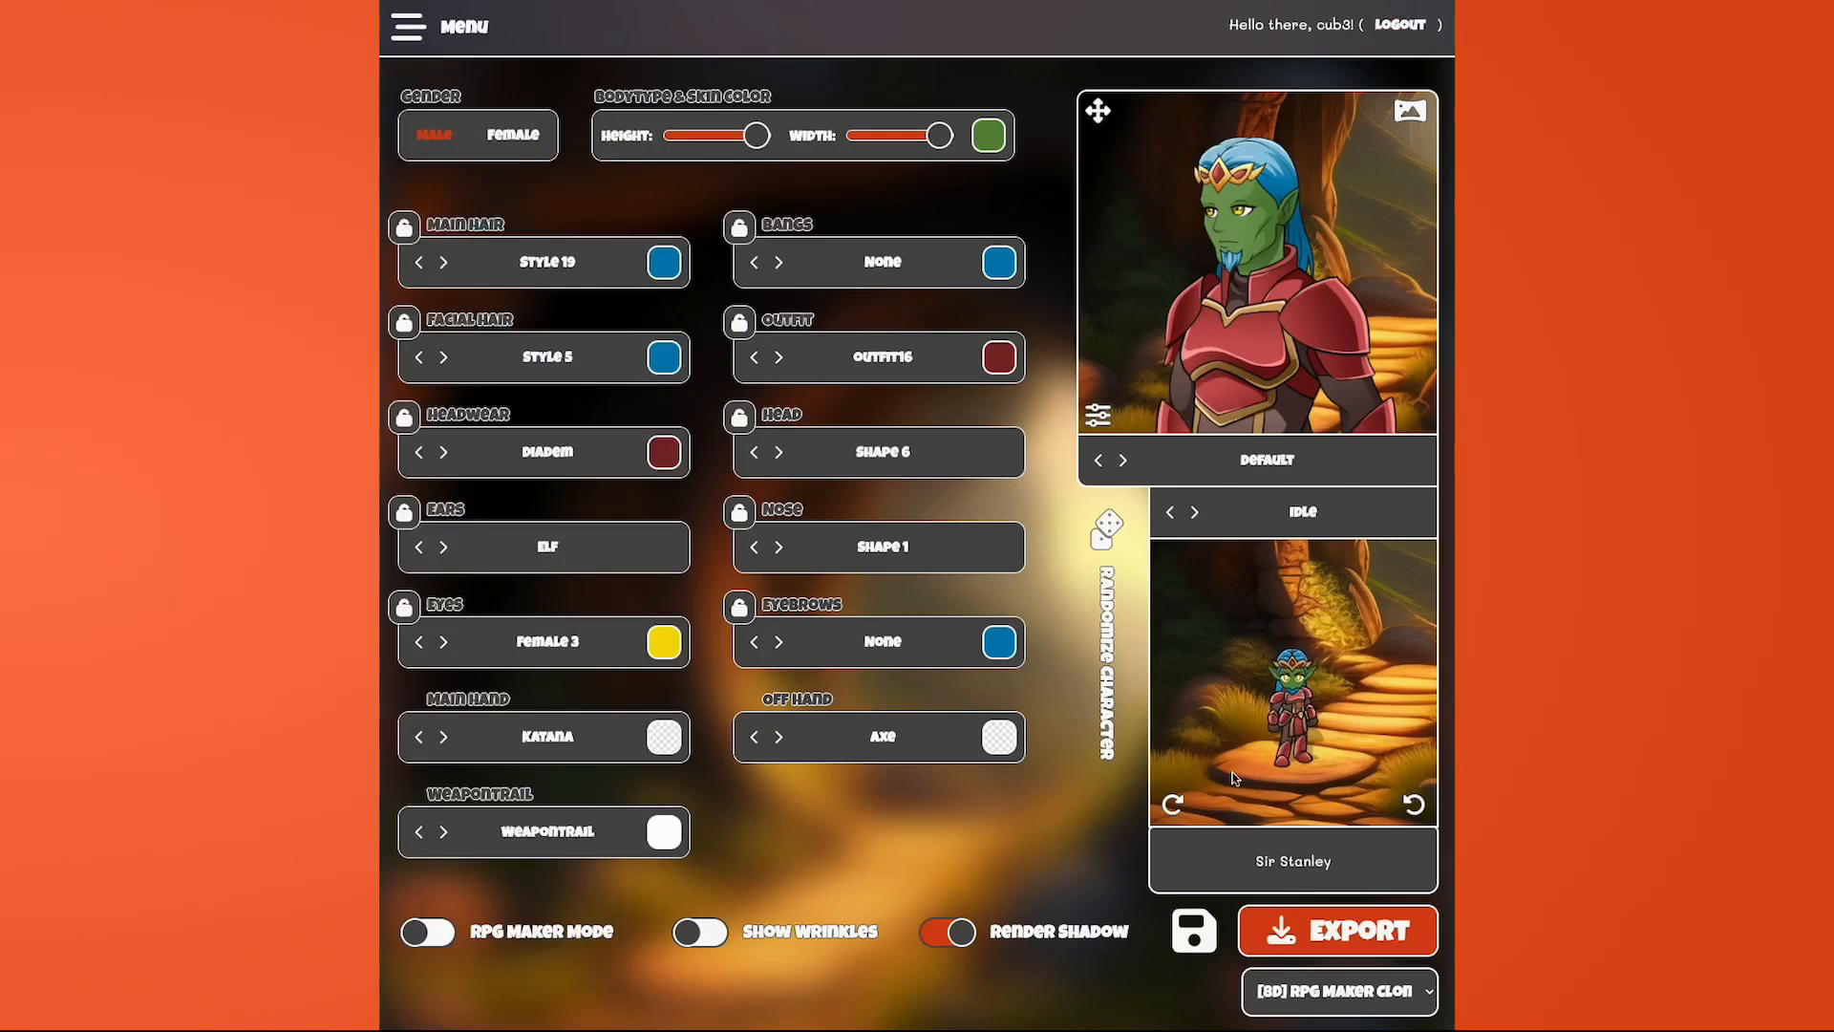
{"action": "left_click", "coordinate": [1333, 994]}
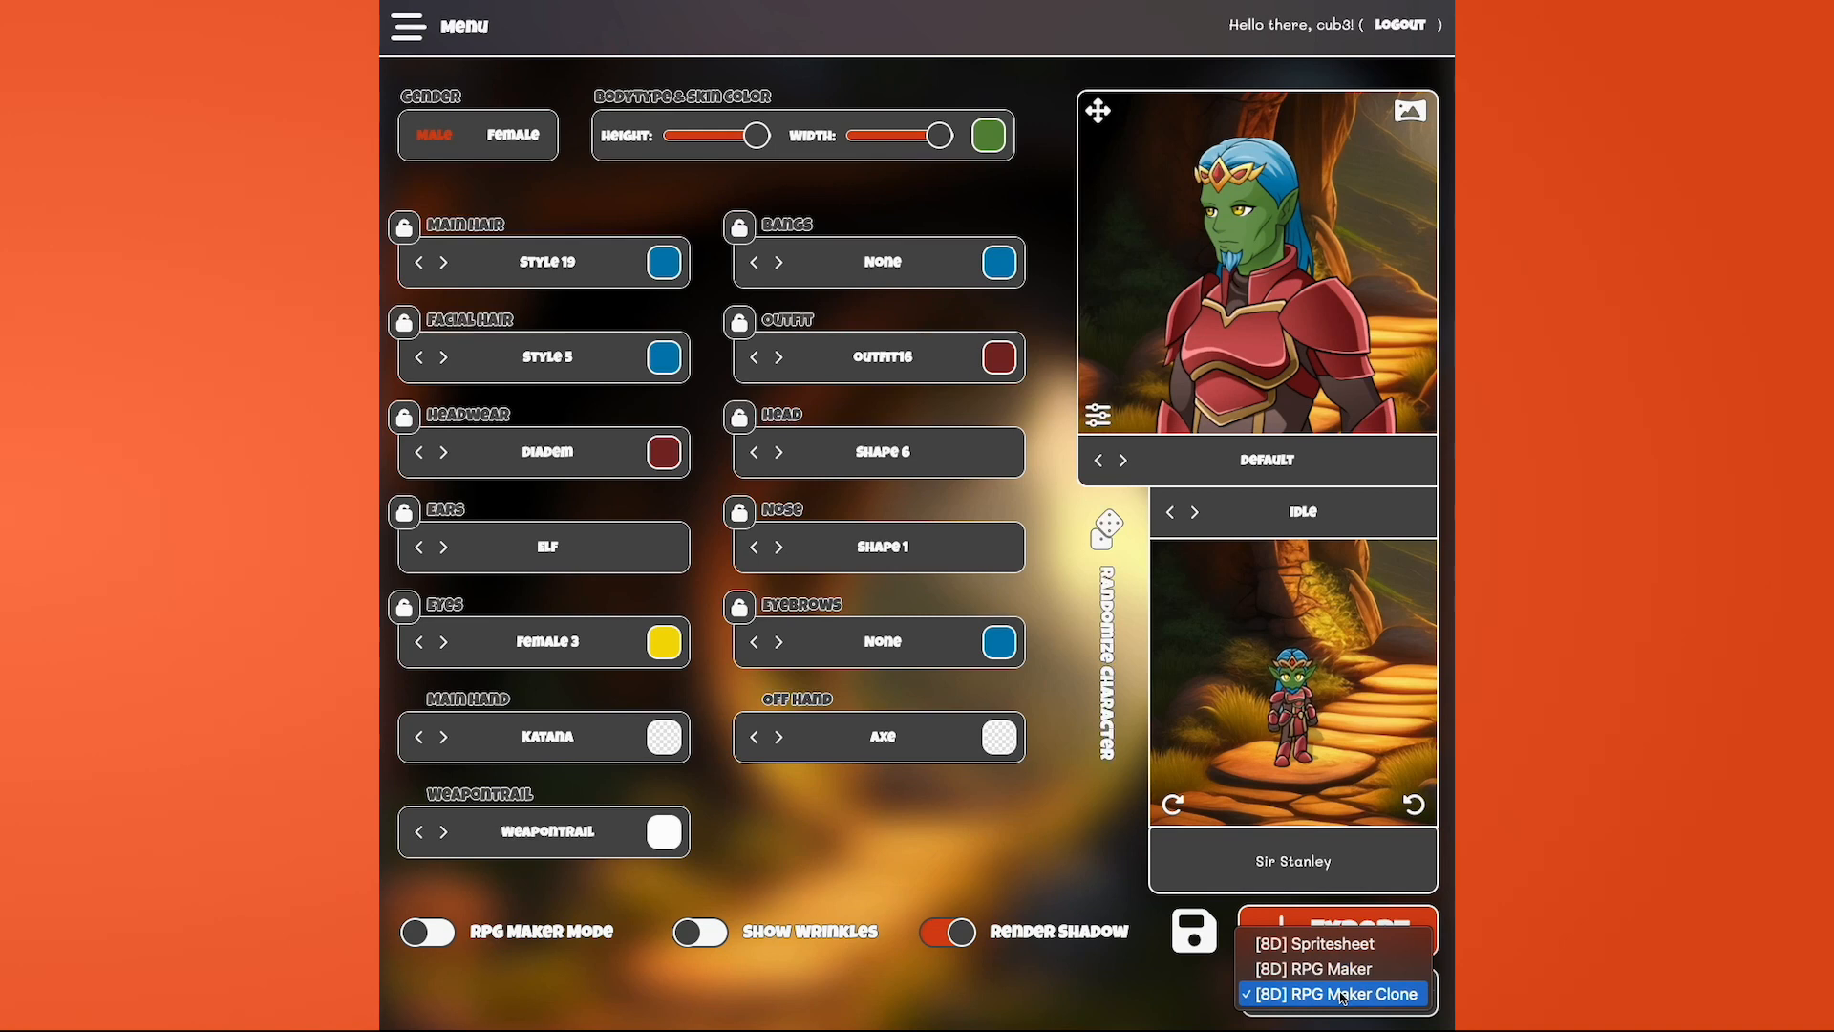
{"action": "left_click", "coordinate": [1341, 996]}
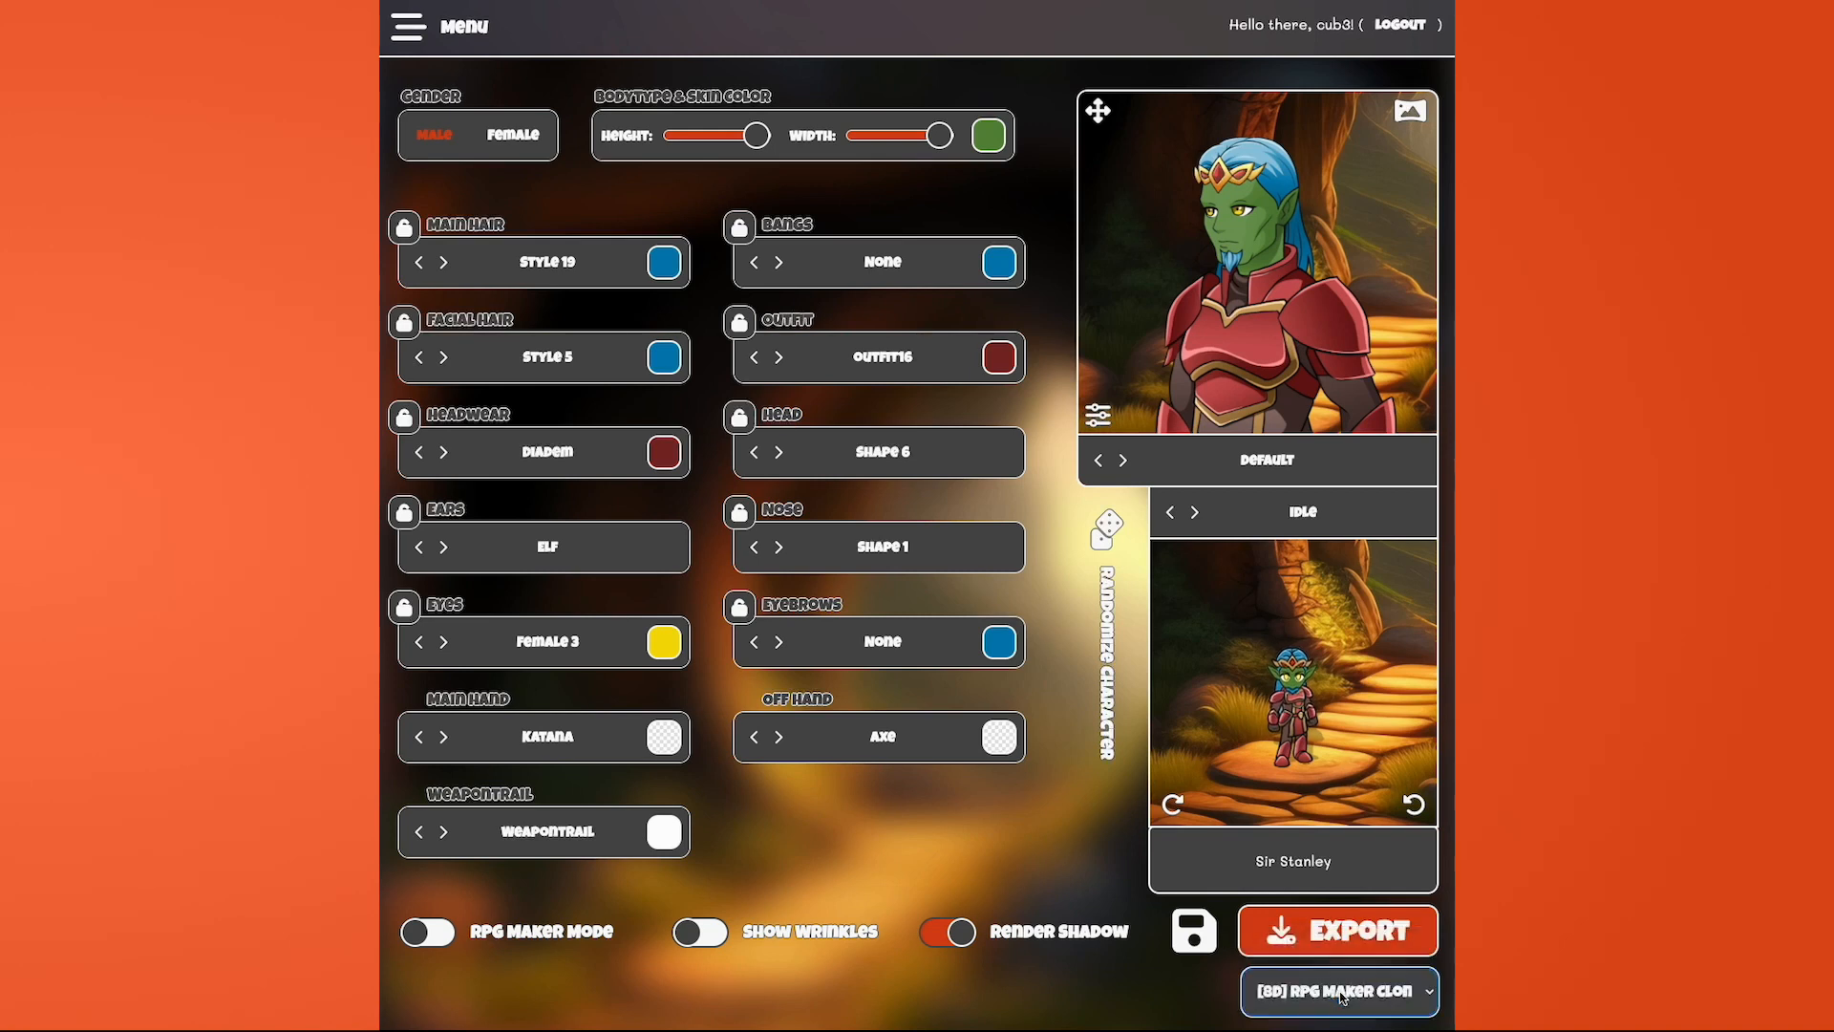
{"action": "left_click", "coordinate": [1337, 927]}
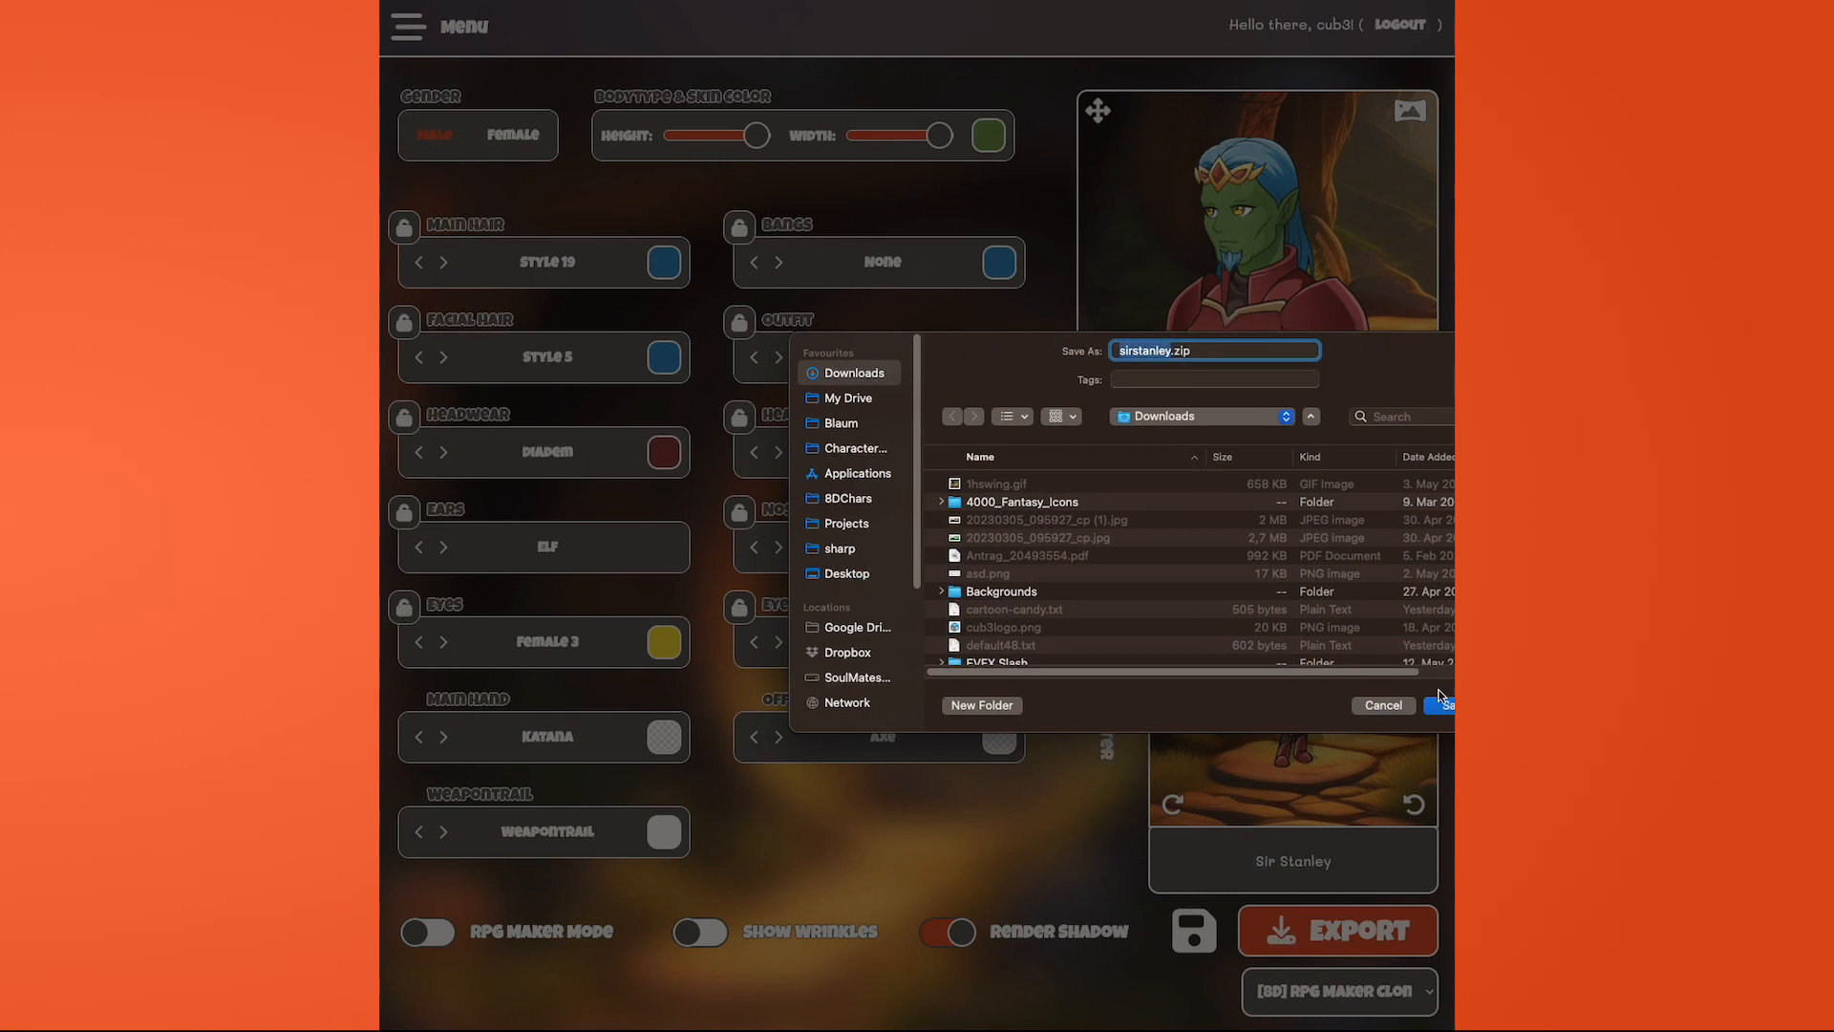
{"action": "left_click", "coordinate": [1445, 705]}
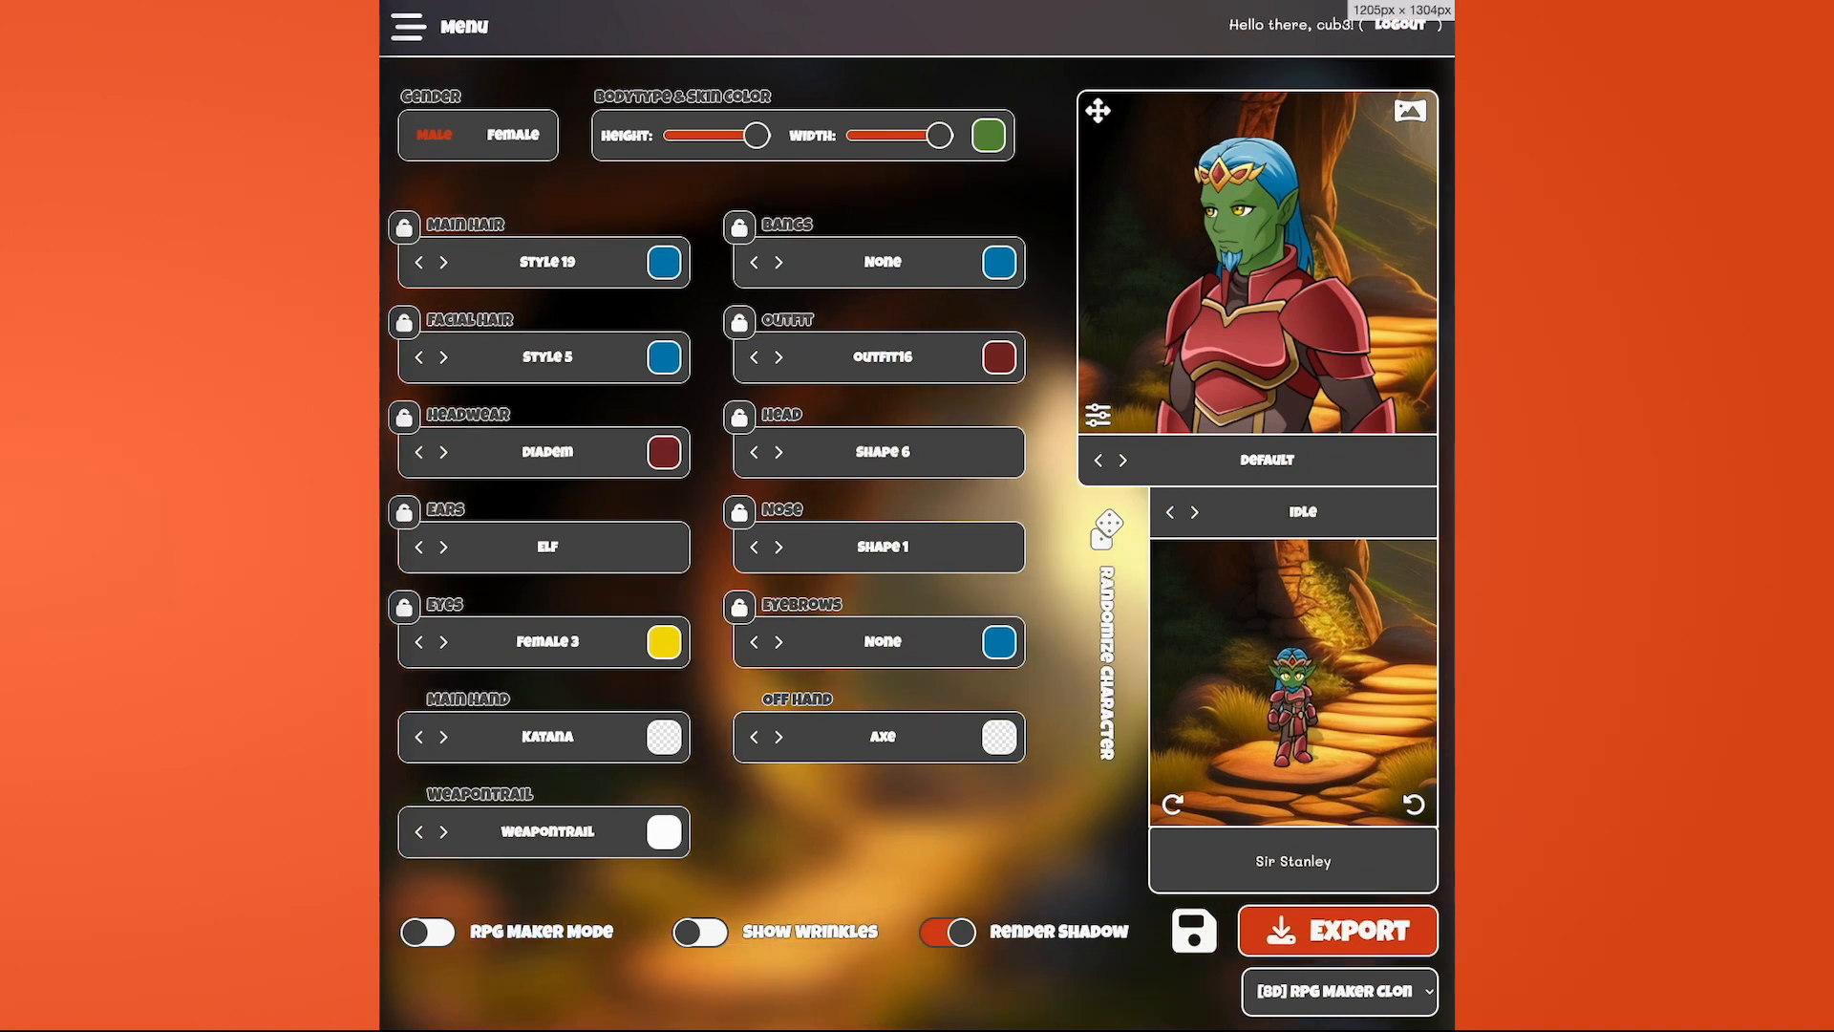
- Open the extracted sirstanley folder in Finder's Downloads and preview sirstanley_sheet_1.png to check the exported sprites
{"action": "left_click_drag", "start_coordinate": [380, 2], "coordinate": [1148, 20]}
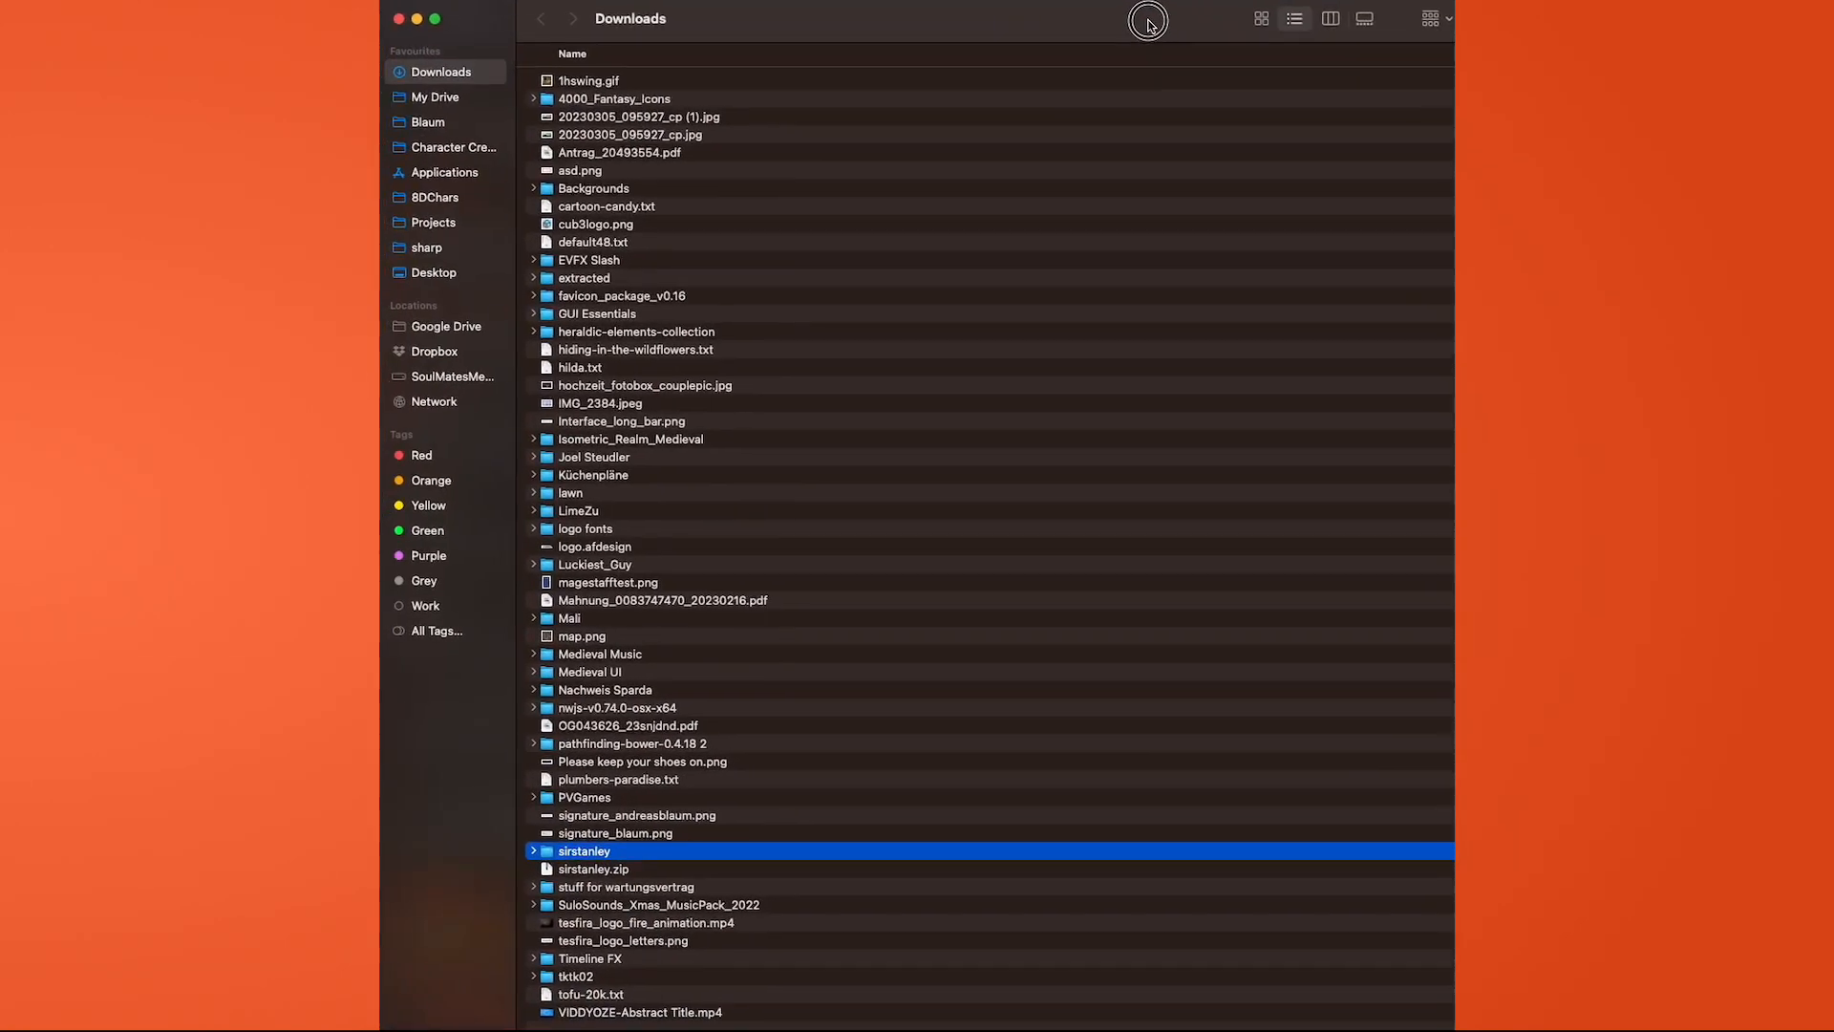
{"action": "double_click", "coordinate": [636, 853]}
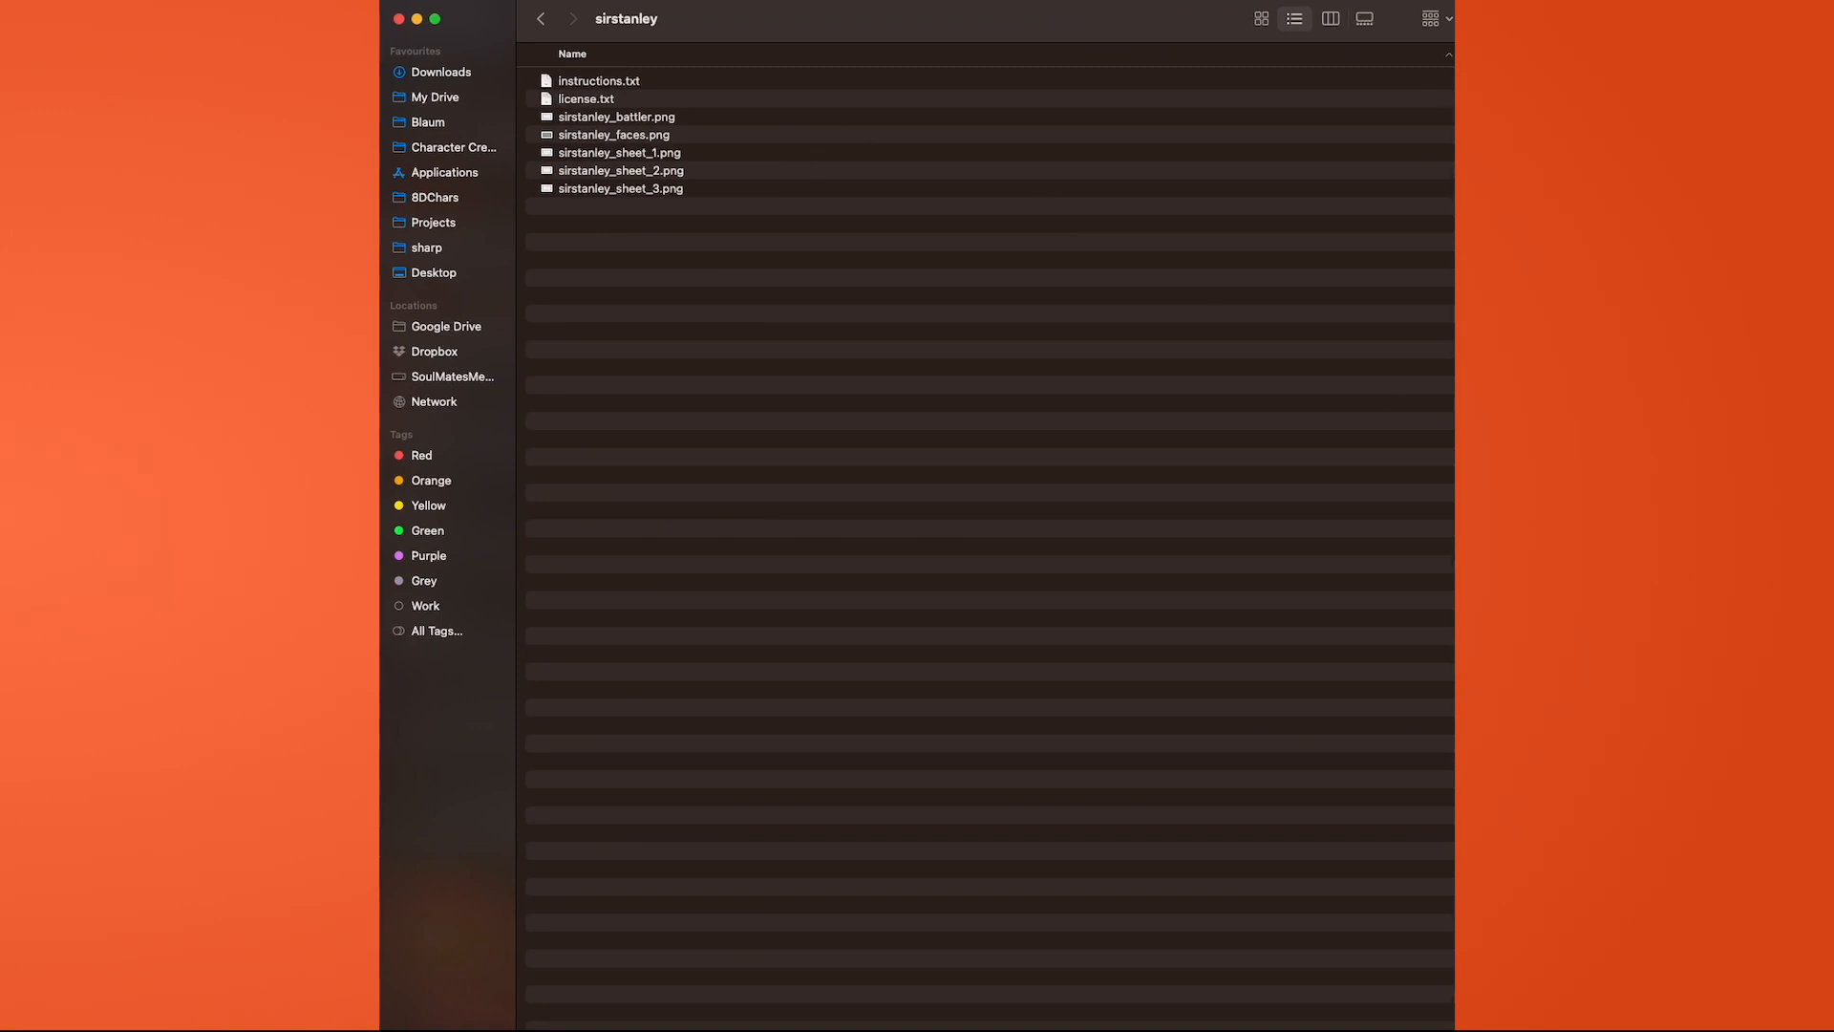
{"action": "left_click", "coordinate": [646, 157]}
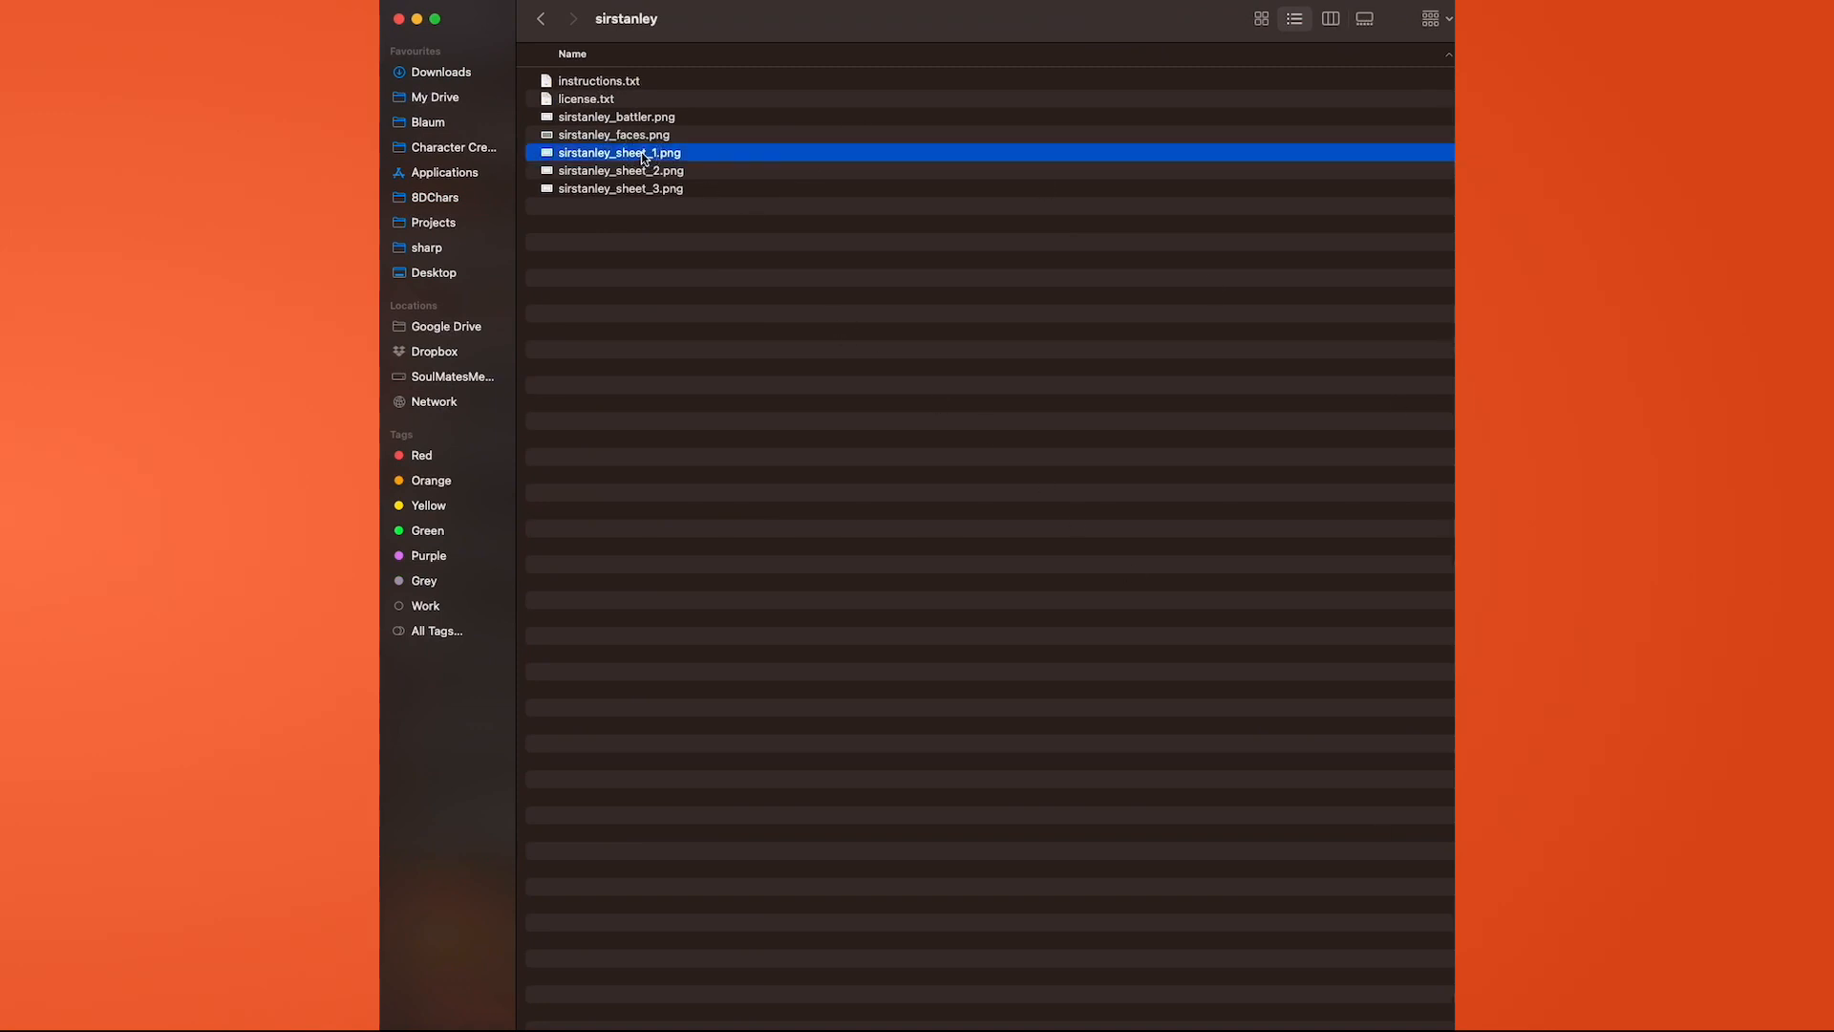
{"action": "key", "text": "space"}
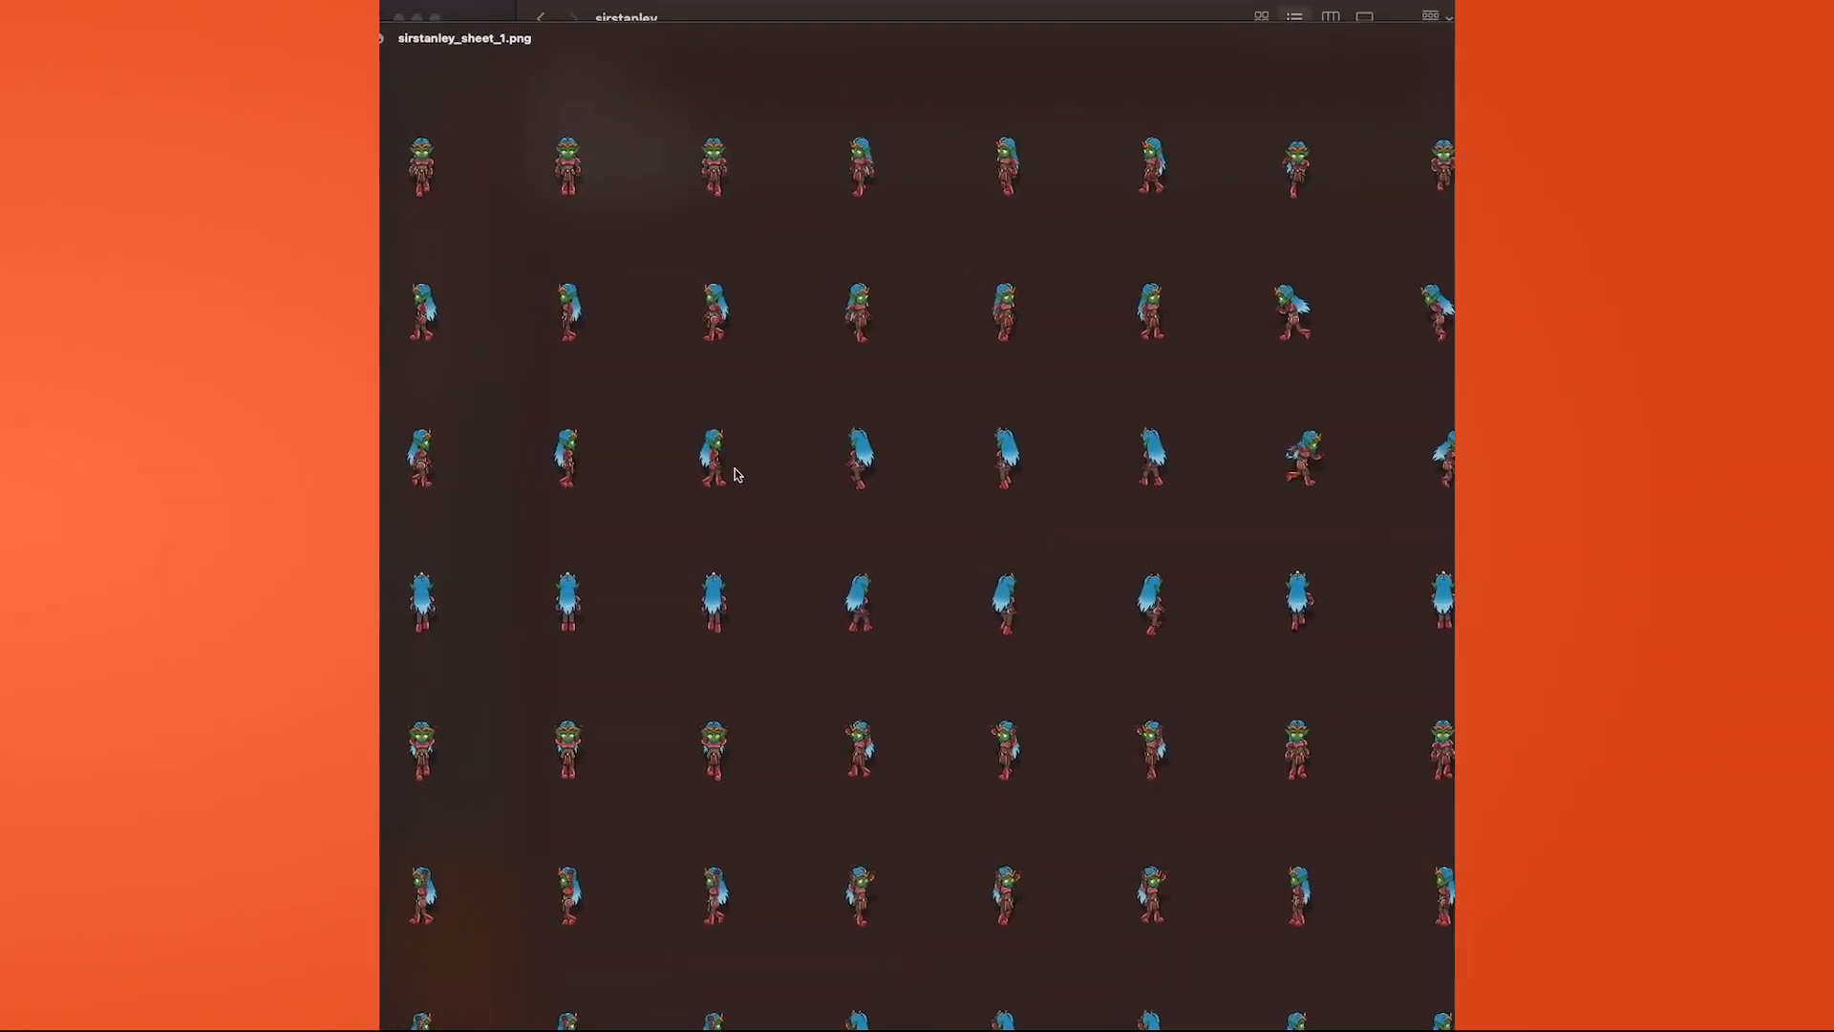
{"action": "key", "text": "space"}
- Preview sirstanley_faces.png to check the exported face busts, and close the Finder window
{"action": "left_click", "coordinate": [614, 176]}
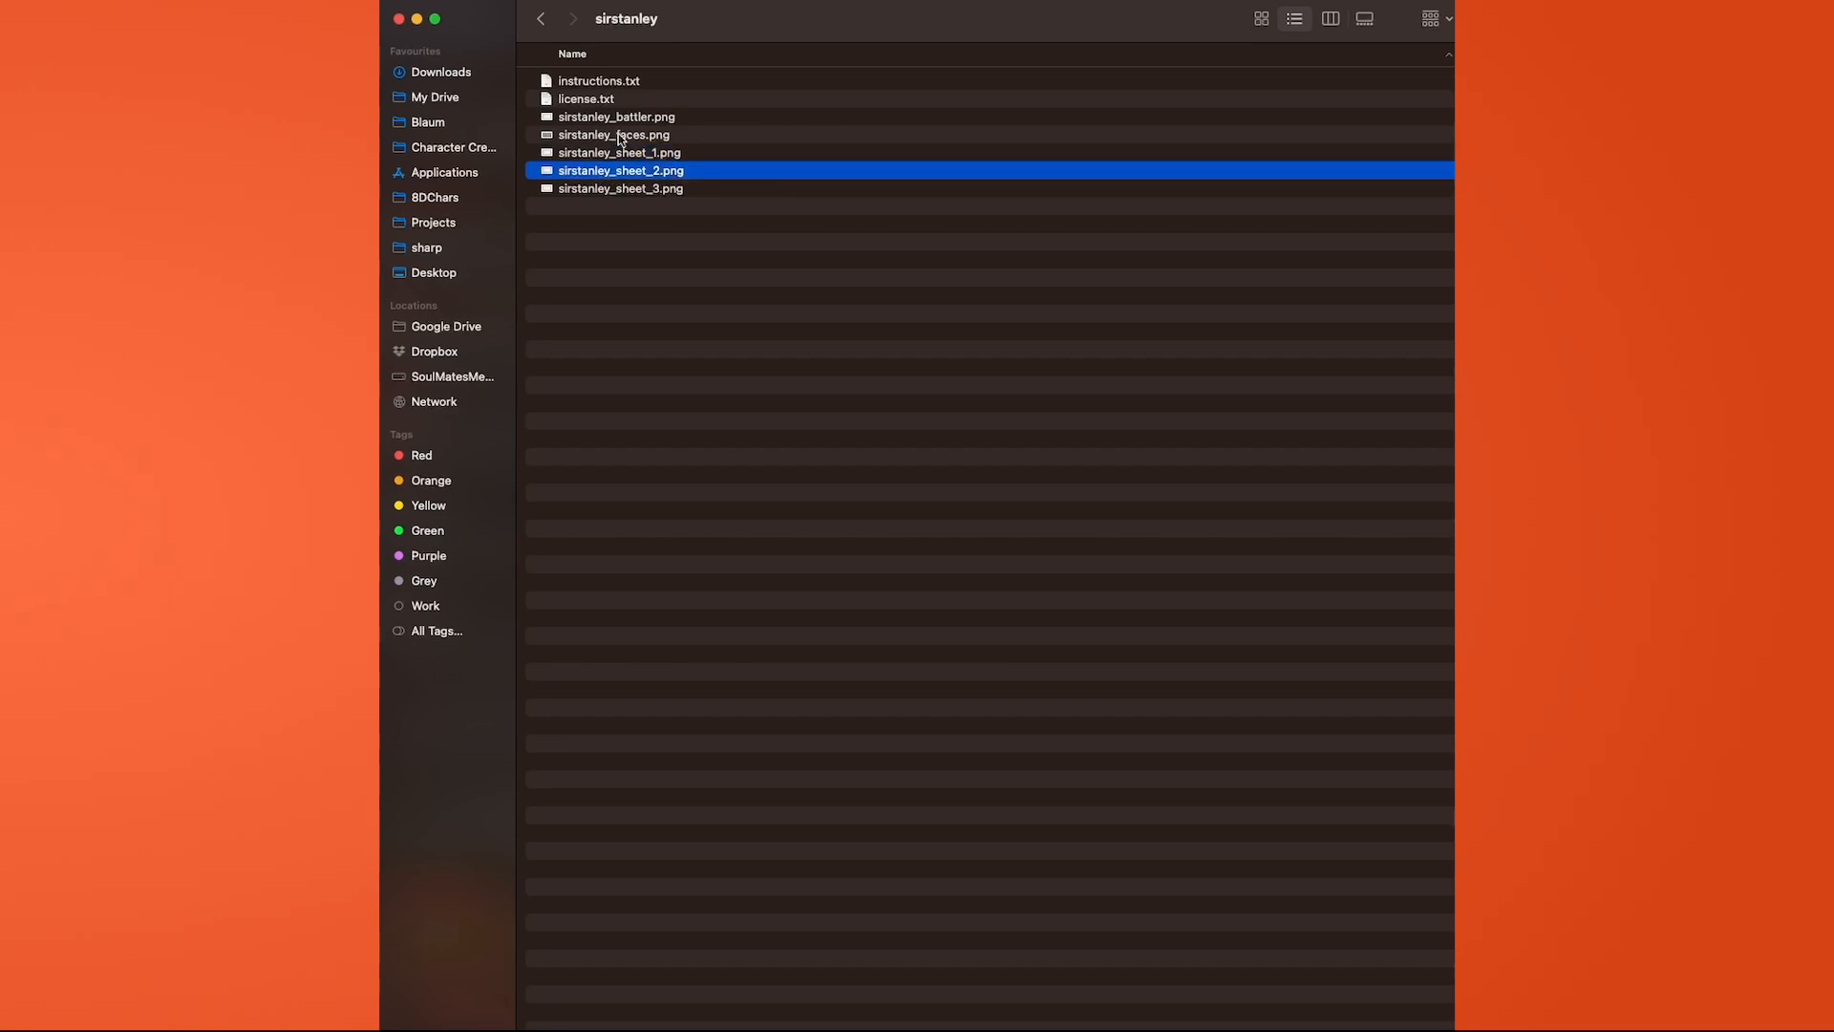
{"action": "left_click", "coordinate": [619, 137]}
{"action": "key", "text": "space"}
{"action": "left_click_drag", "start_coordinate": [1554, 883], "coordinate": [850, 413]}
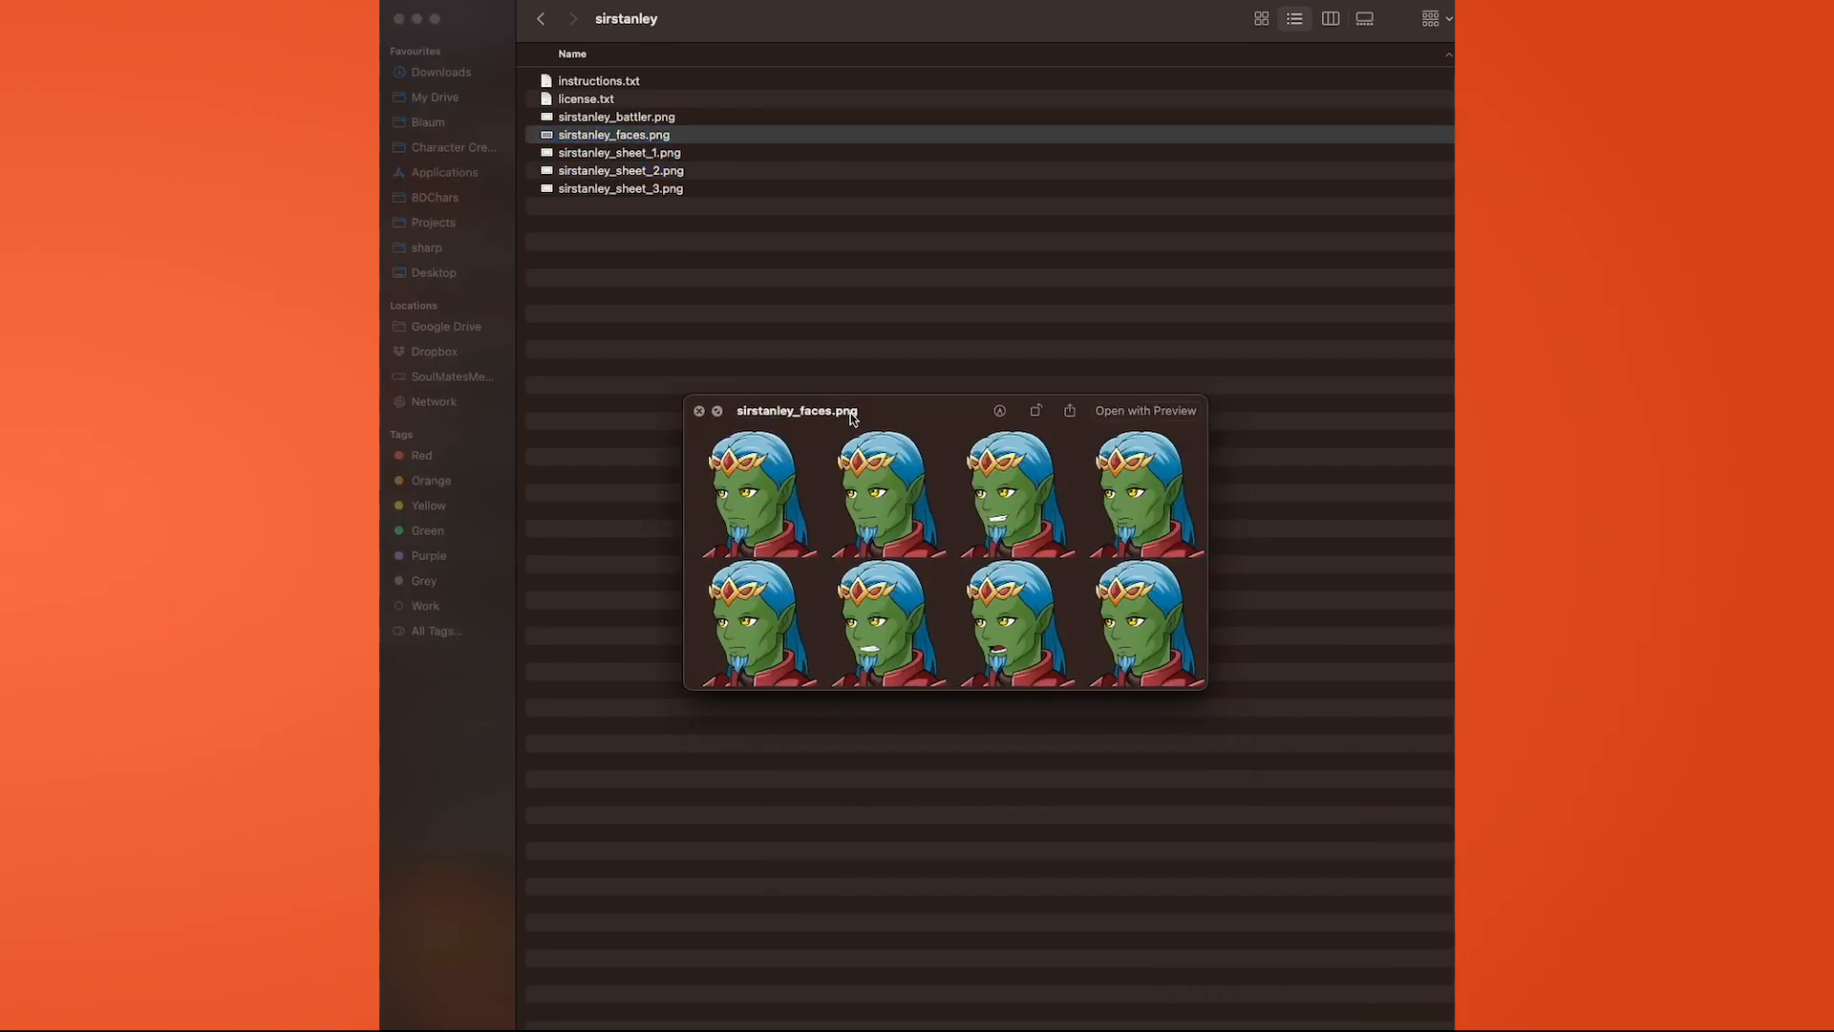
{"action": "key", "text": "space"}
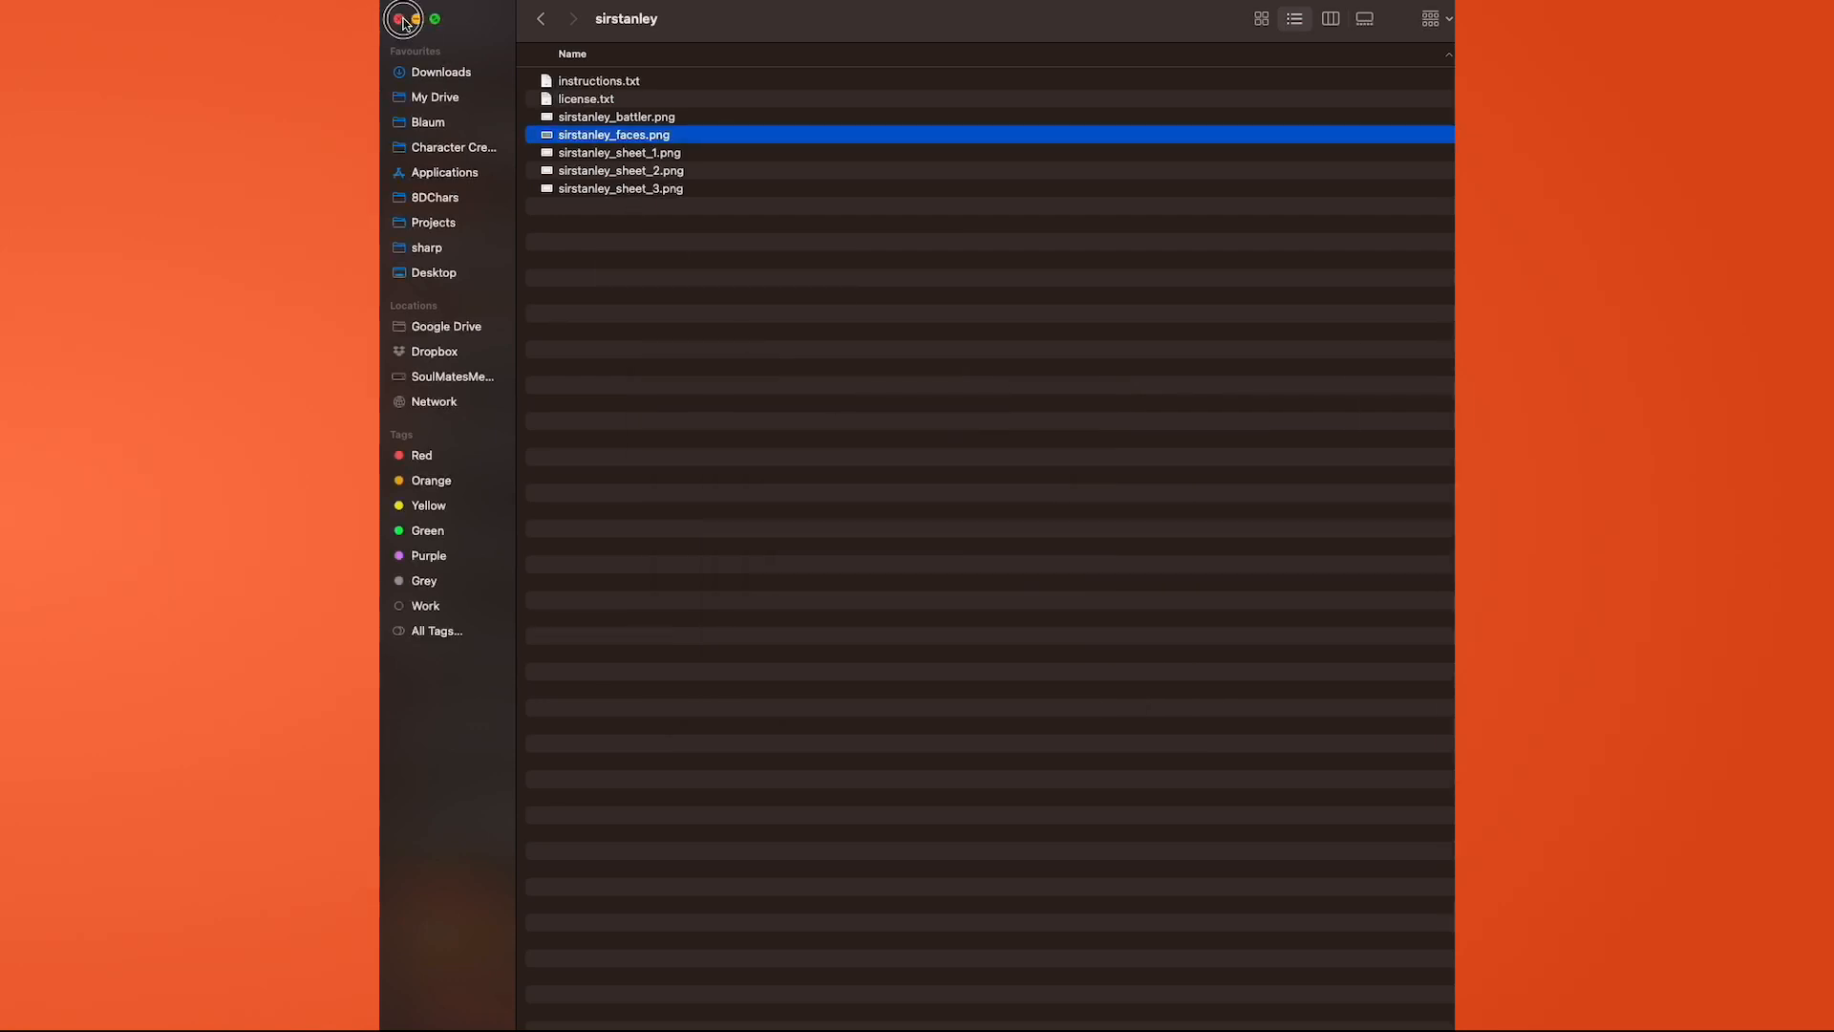
{"action": "left_click", "coordinate": [400, 20]}
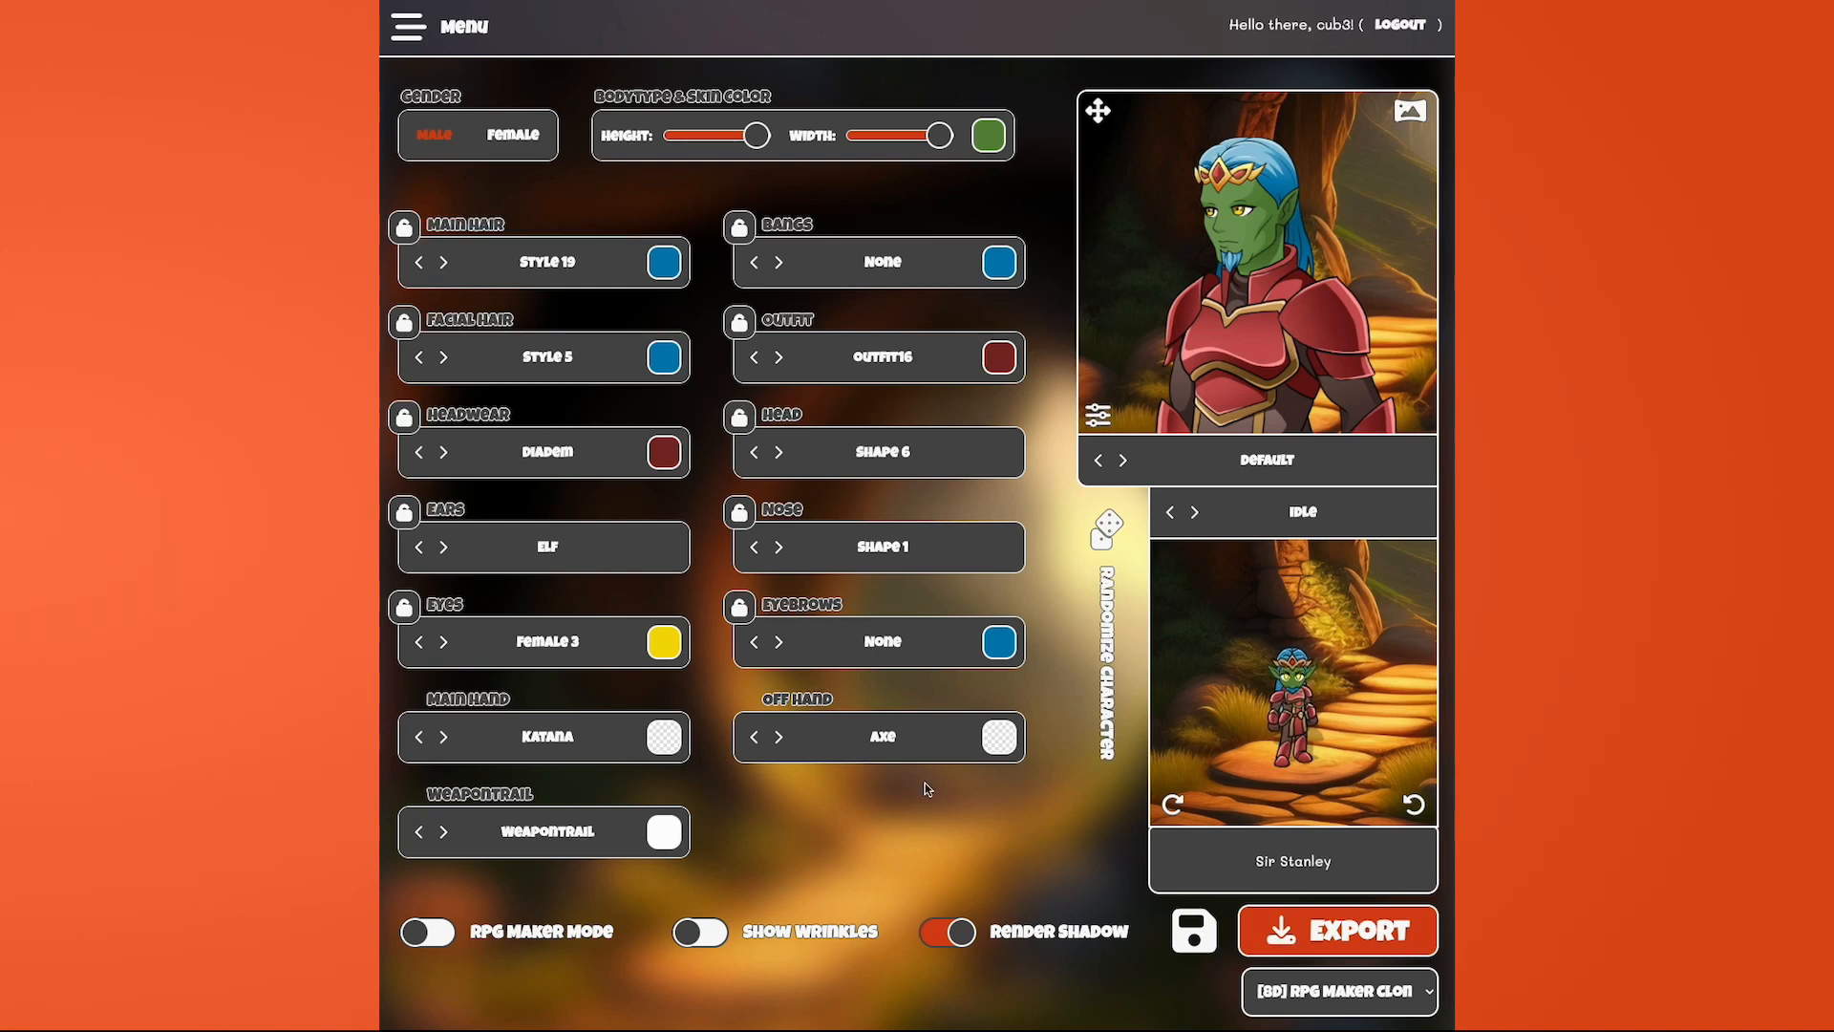
- Look over the creator's extra links, including Video-Tutorials and Discord, and close them again
{"action": "left_click", "coordinate": [408, 25]}
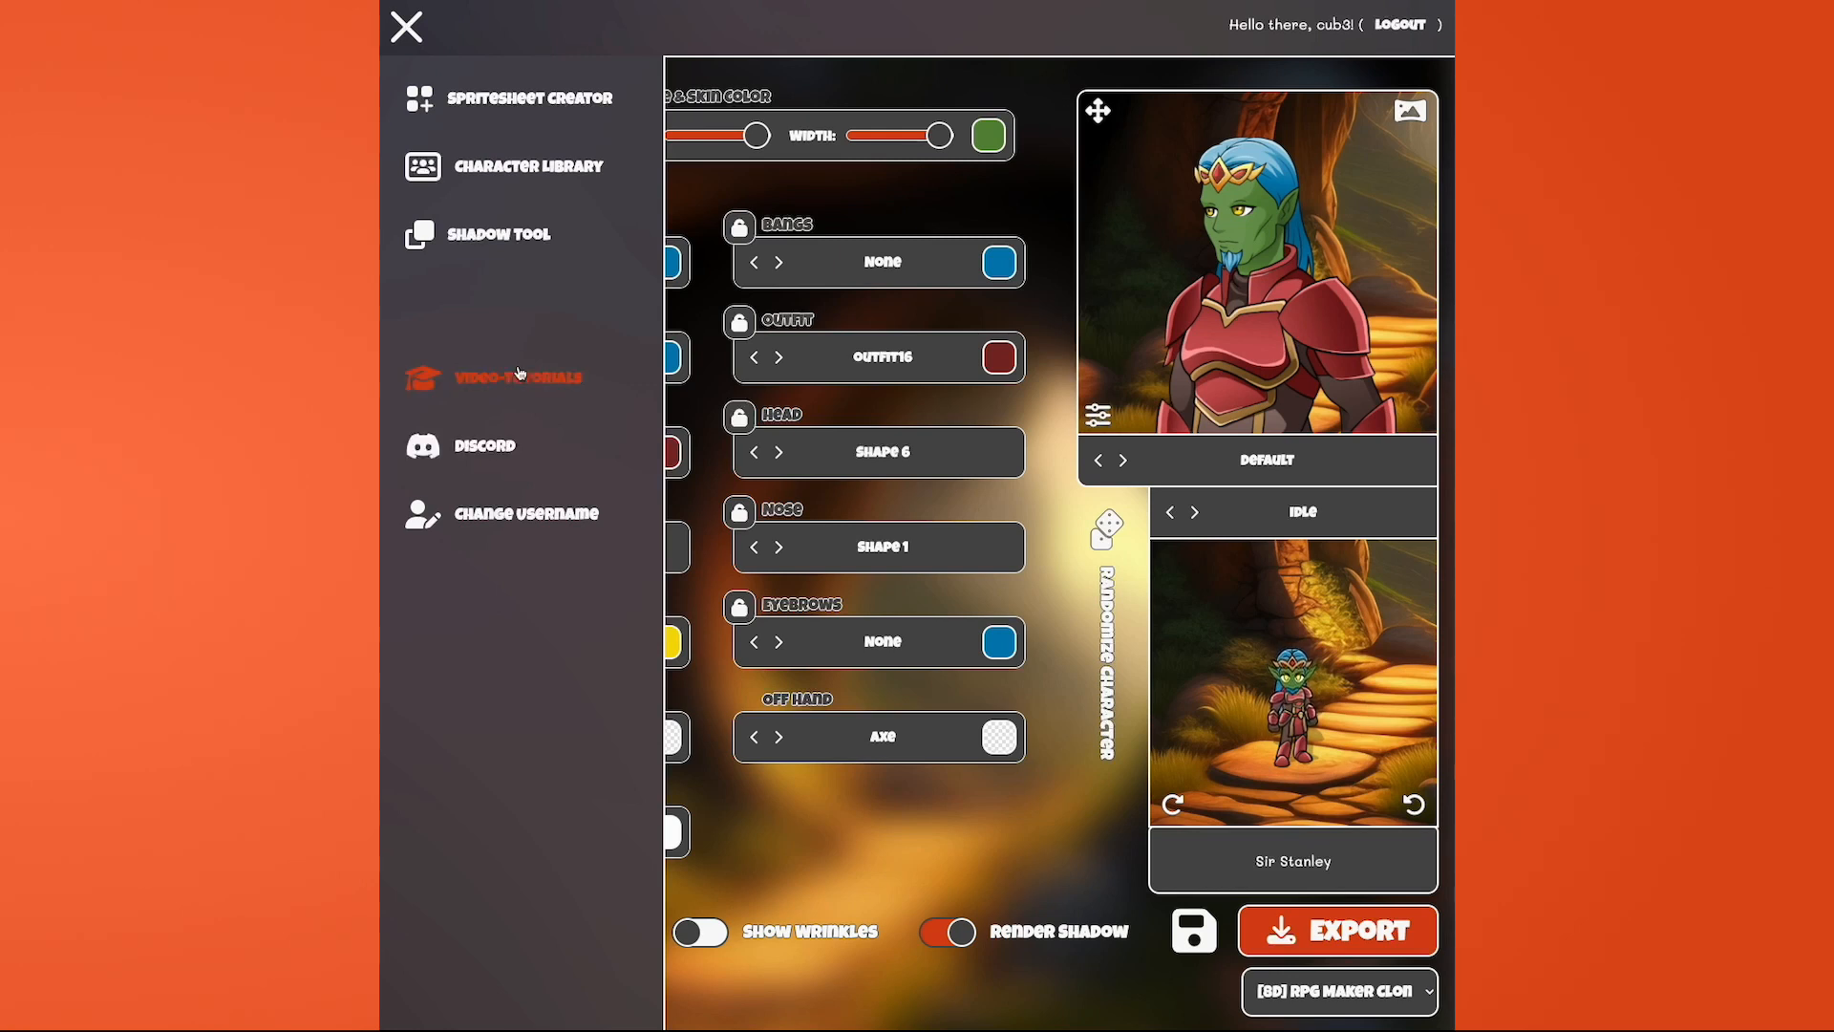
{"action": "left_click", "coordinate": [406, 29]}
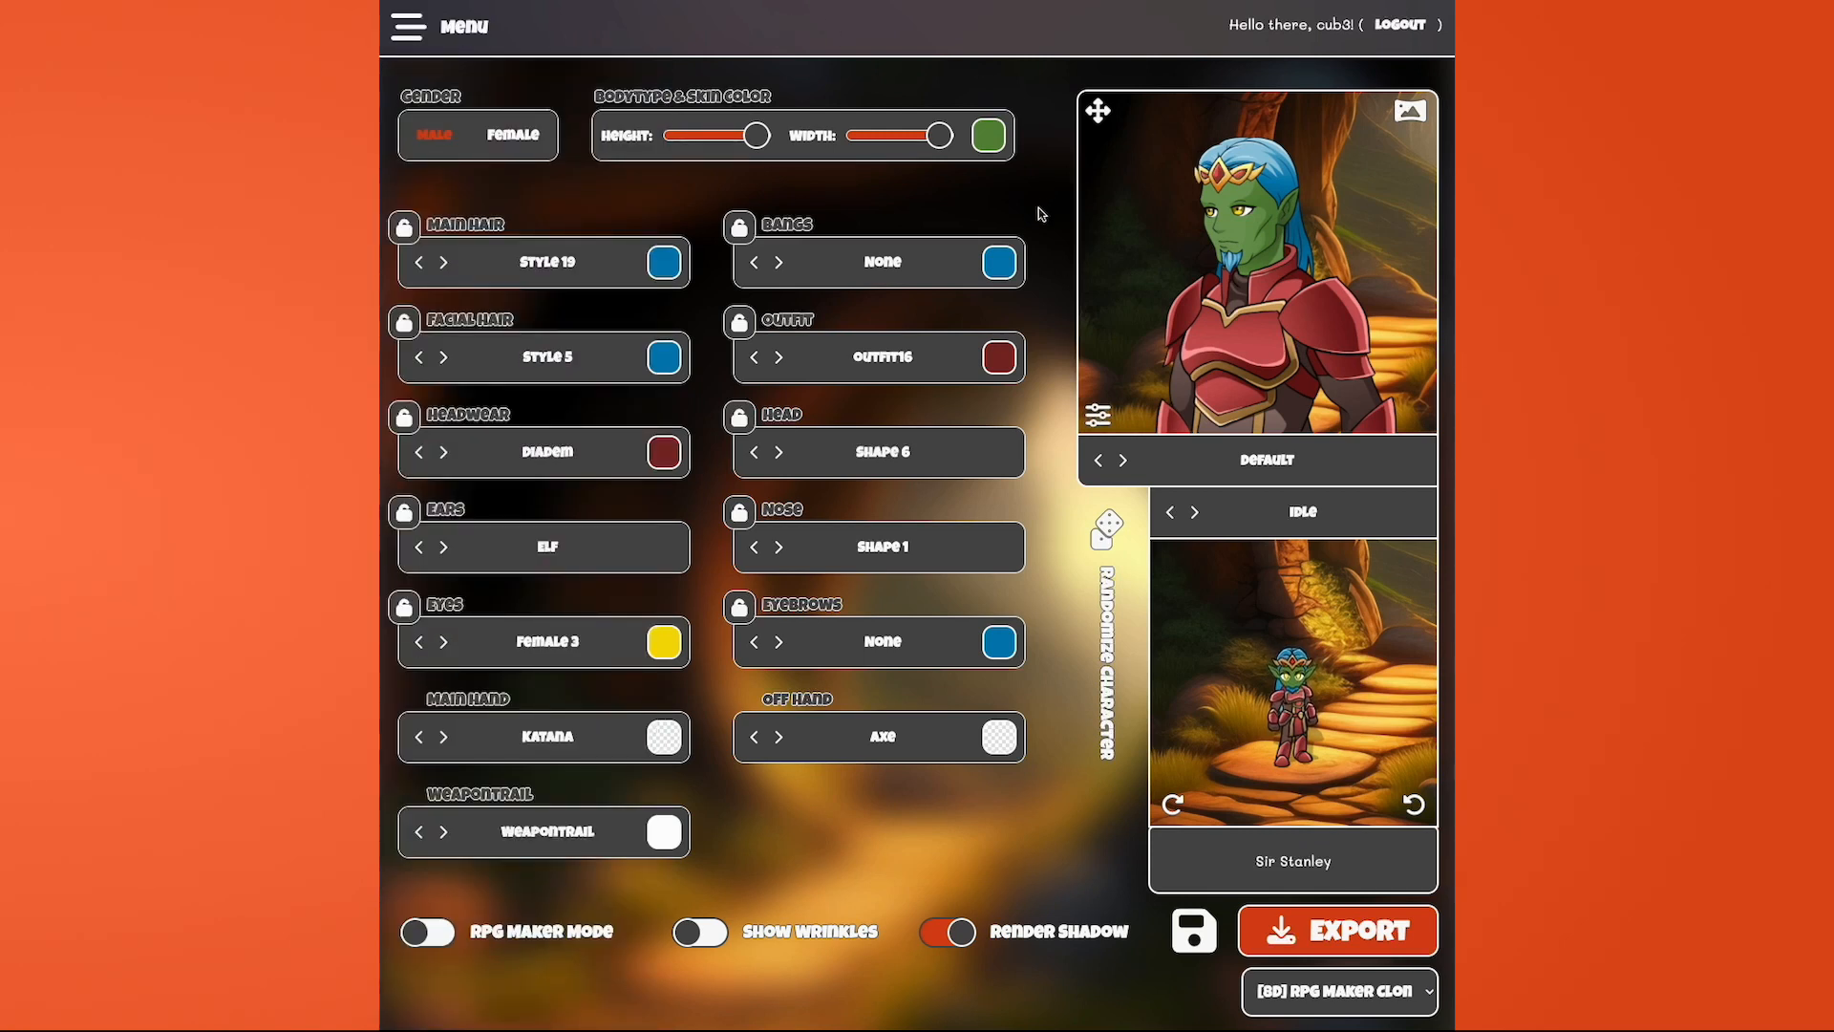
- Randomize the whole character three times in a row
{"action": "left_click", "coordinate": [1098, 597]}
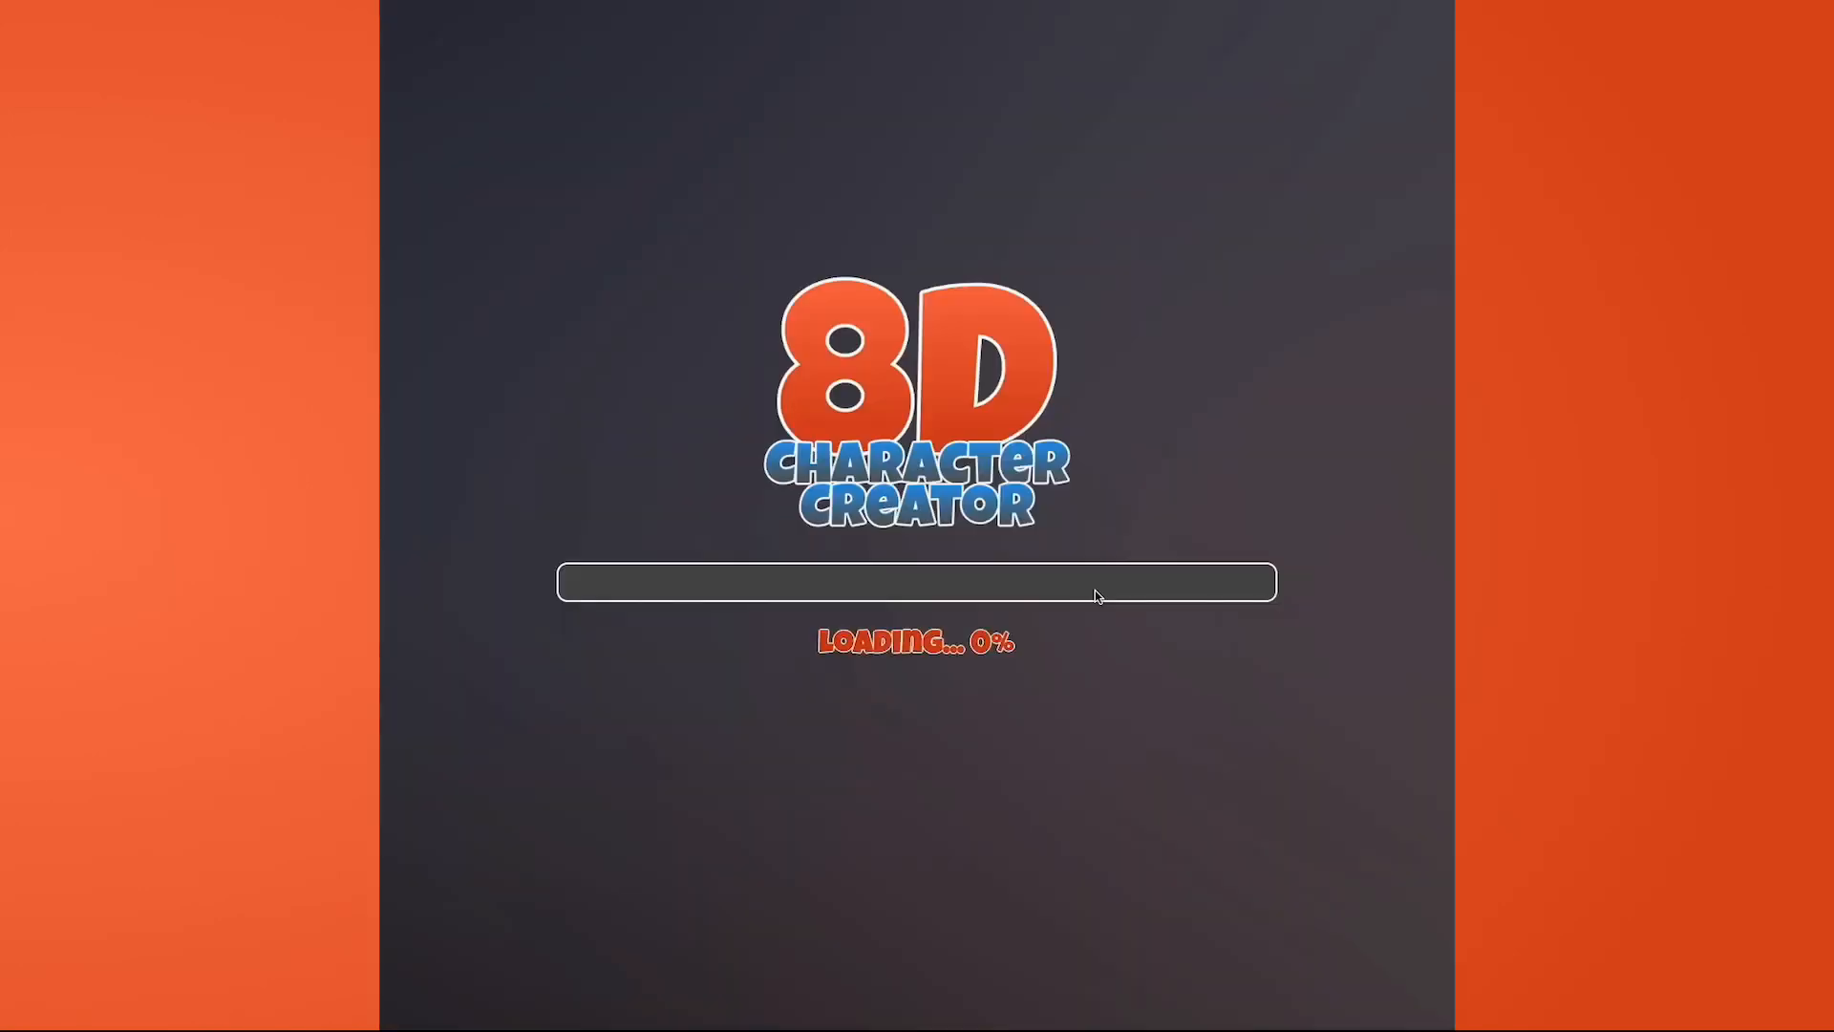
{"action": "left_click", "coordinate": [1098, 597]}
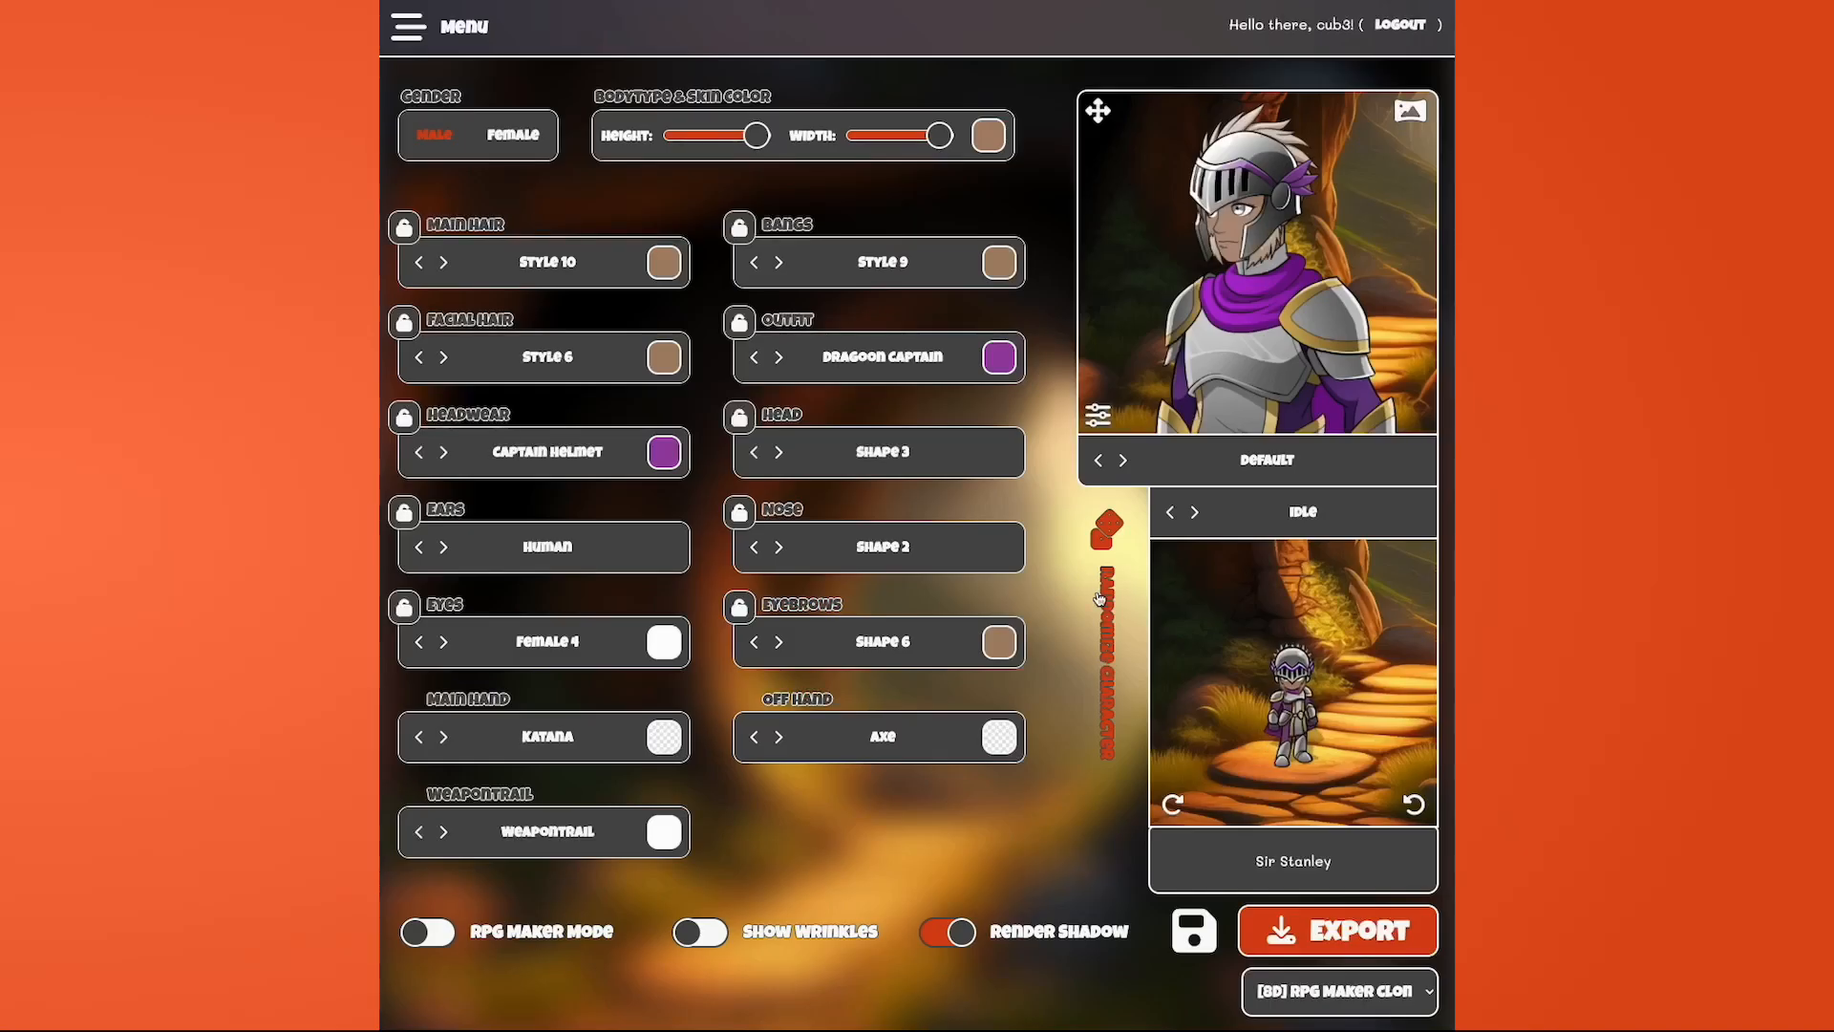
{"action": "left_click", "coordinate": [1098, 597]}
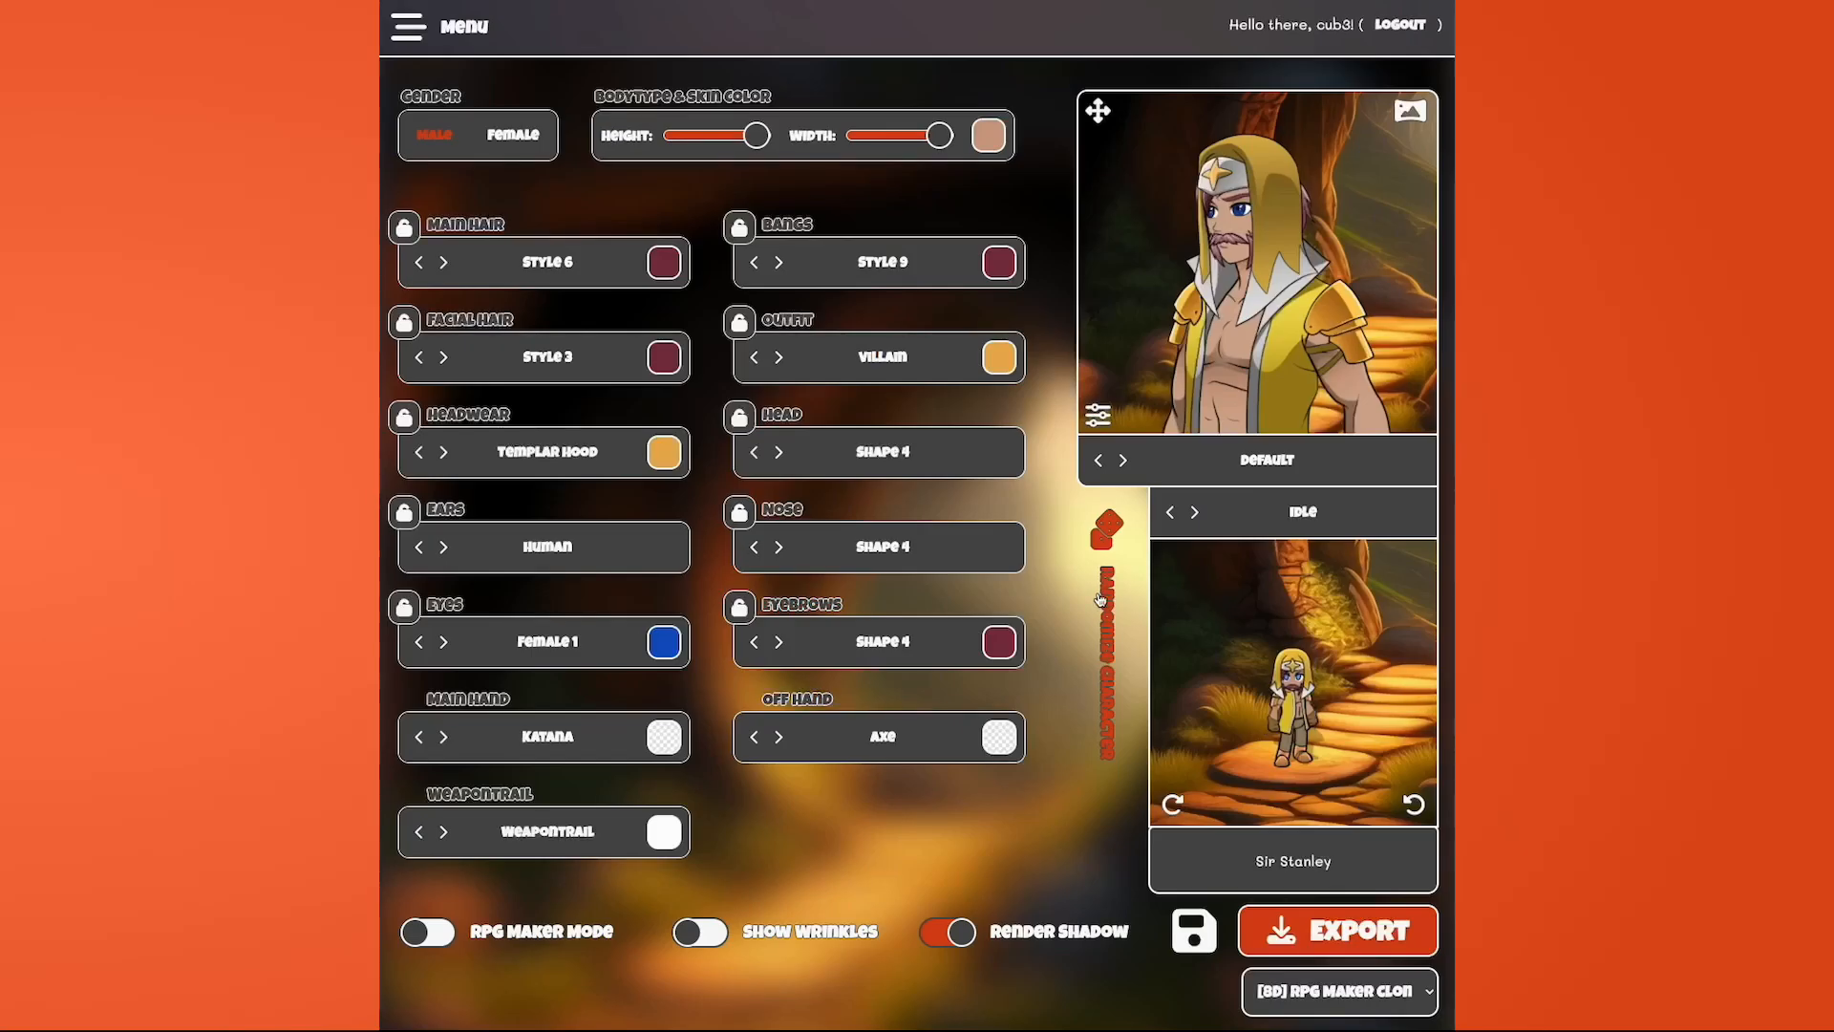